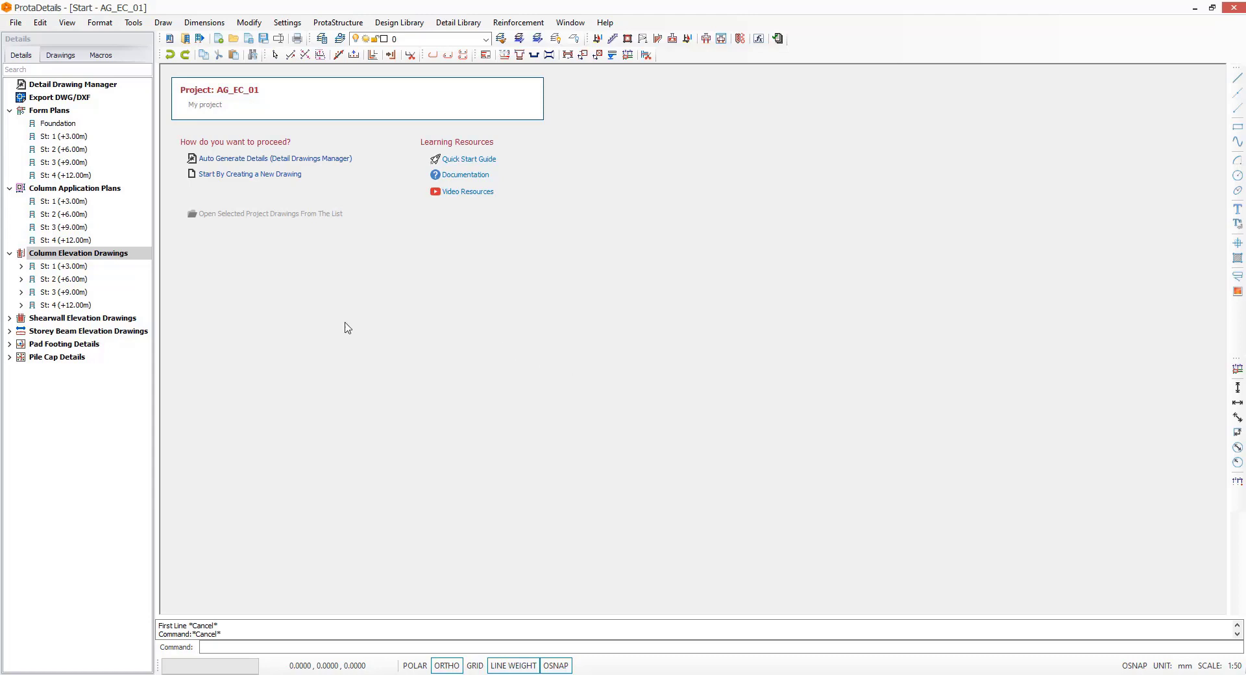
# Step: Auto-generate the detail drawings for all storeys with Column Application excluded, and place the sheets in the new drawing
pyautogui.click(251, 160)
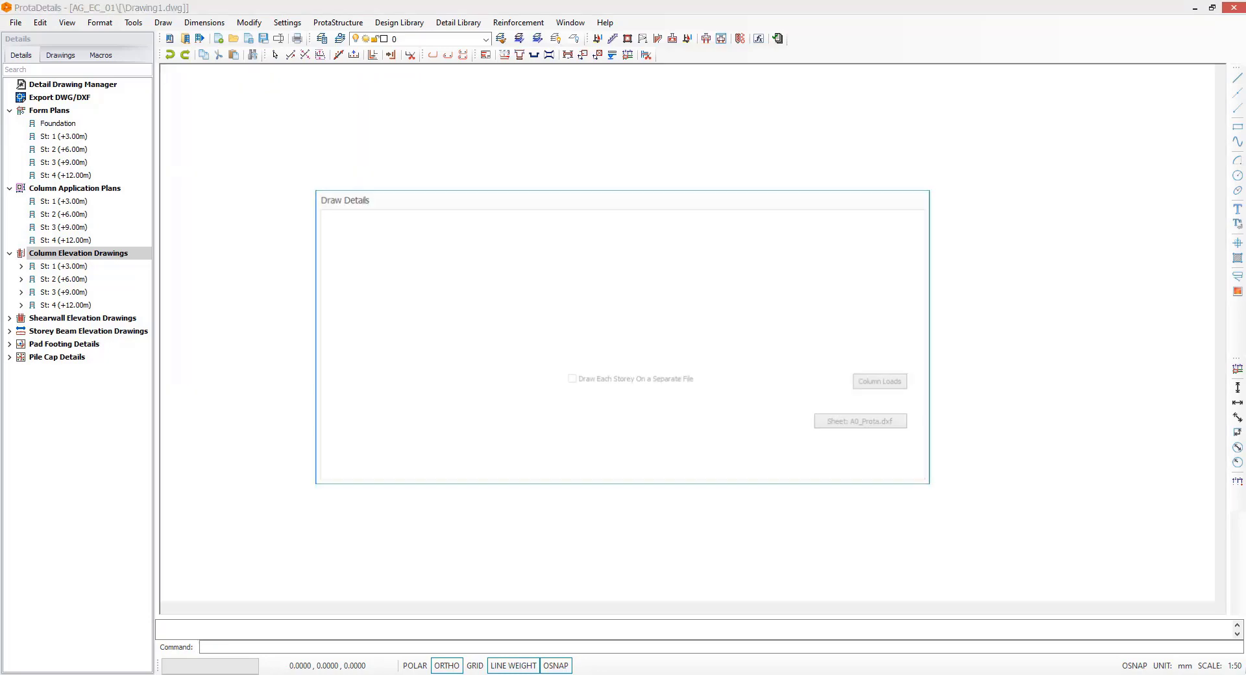
pyautogui.moveTo(571, 204); pyautogui.dragTo(573, 167)
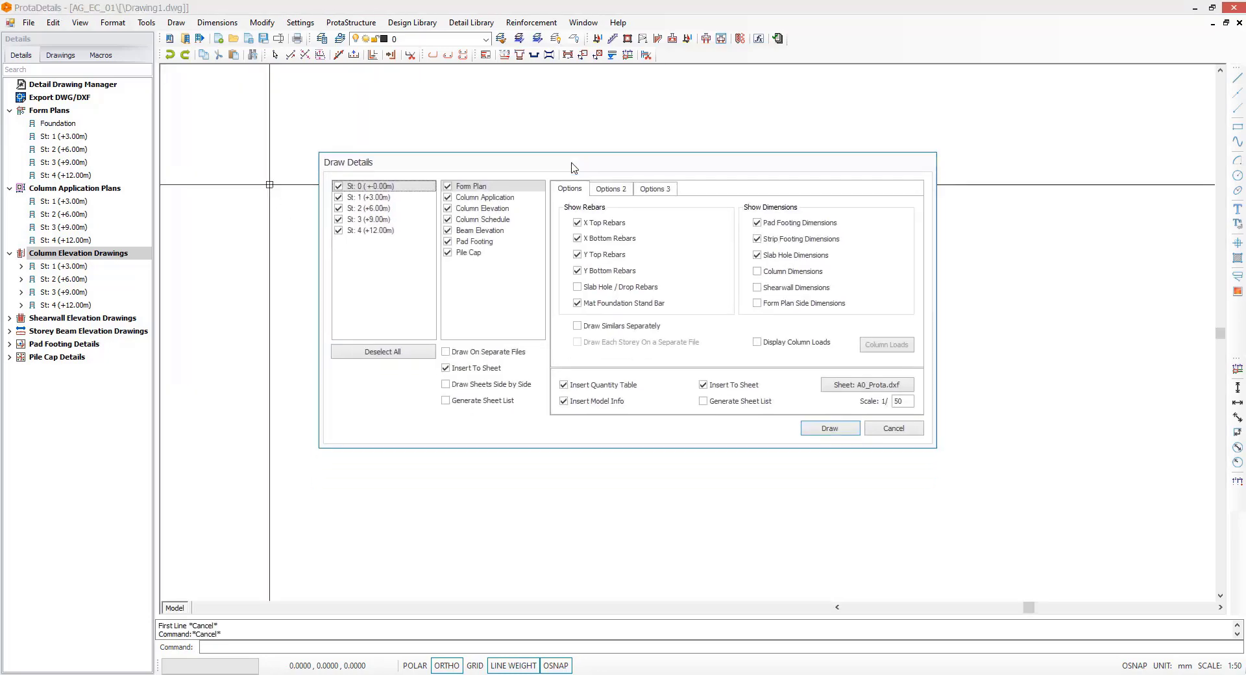
pyautogui.click(465, 201)
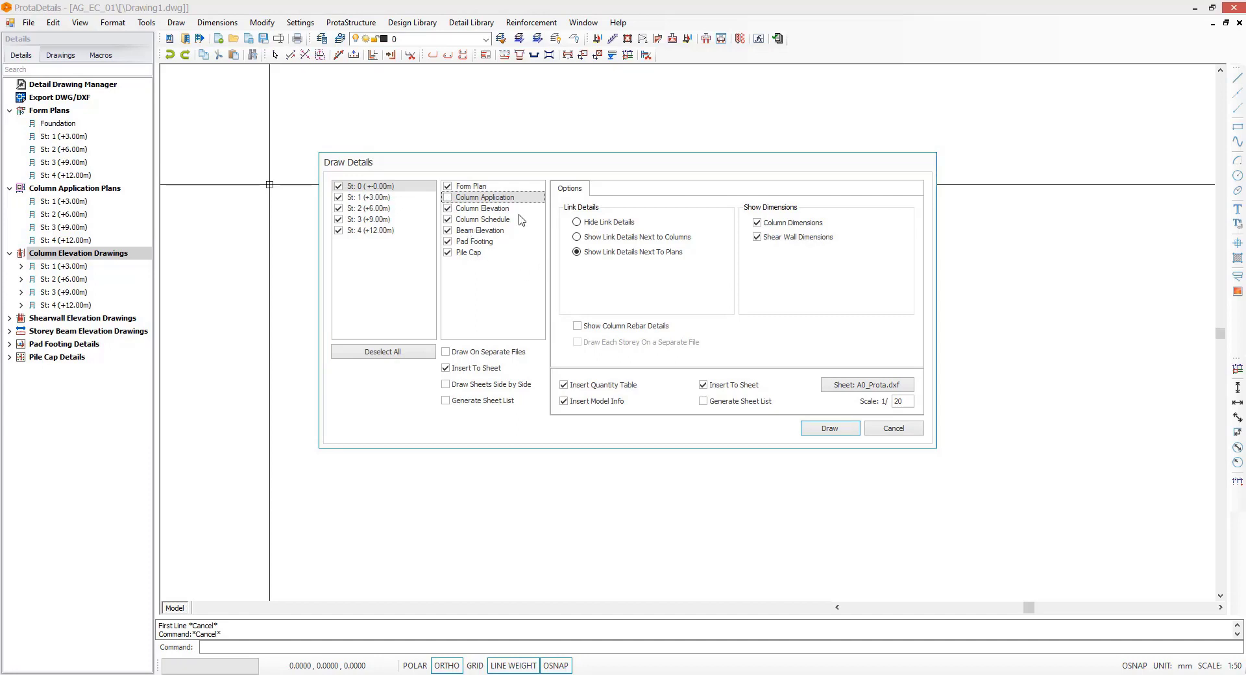
pyautogui.click(825, 430)
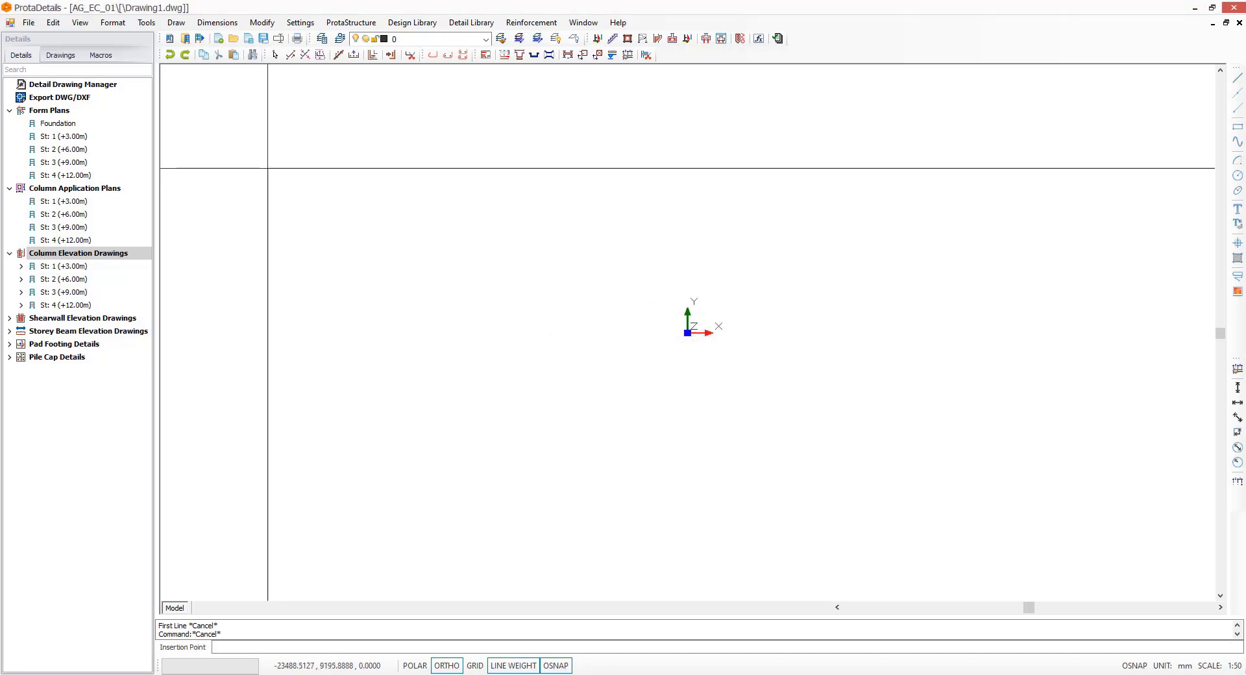
pyautogui.click(197, 99)
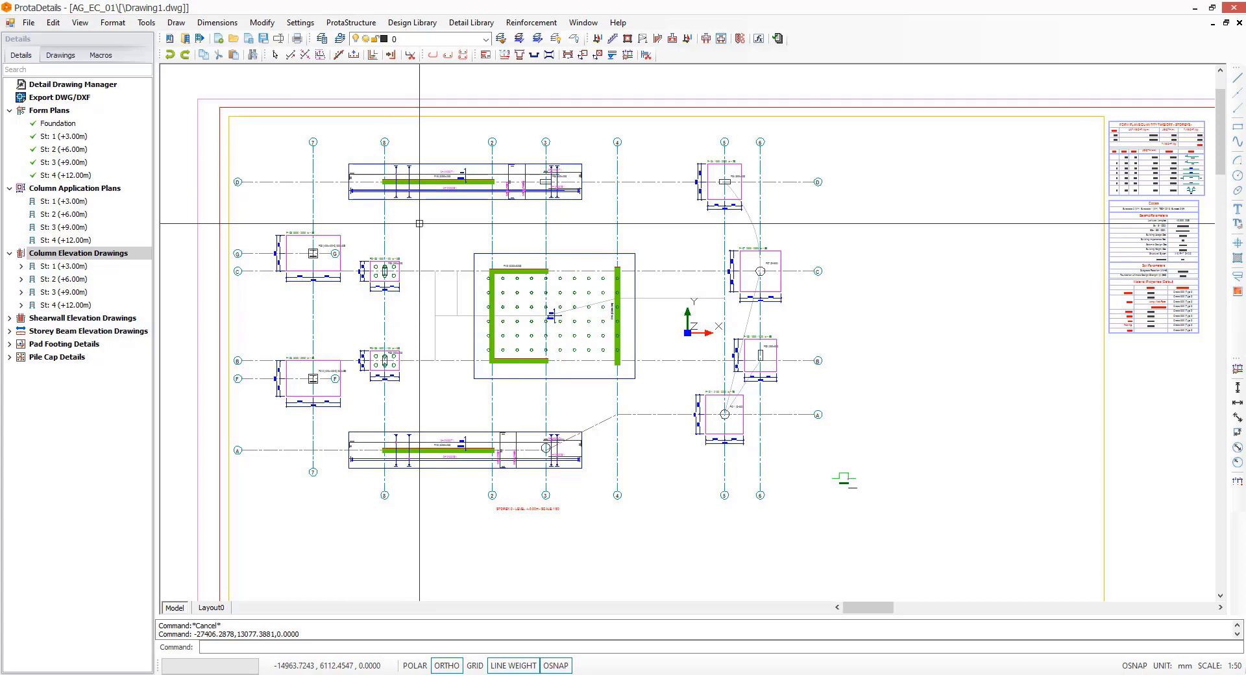
# Step: Examine the overall arrangement of the generated sheets and the foundation form plan in the first row
pyautogui.scroll(-1, 290, 187)
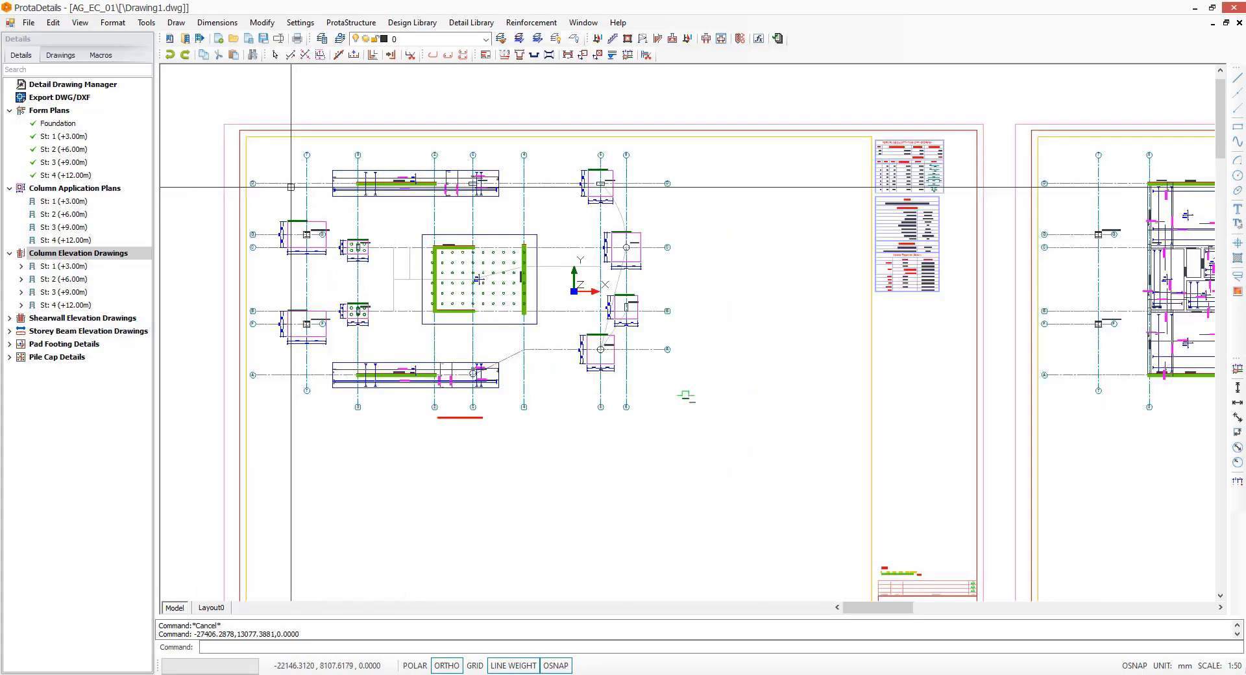
pyautogui.scroll(-1, 290, 186)
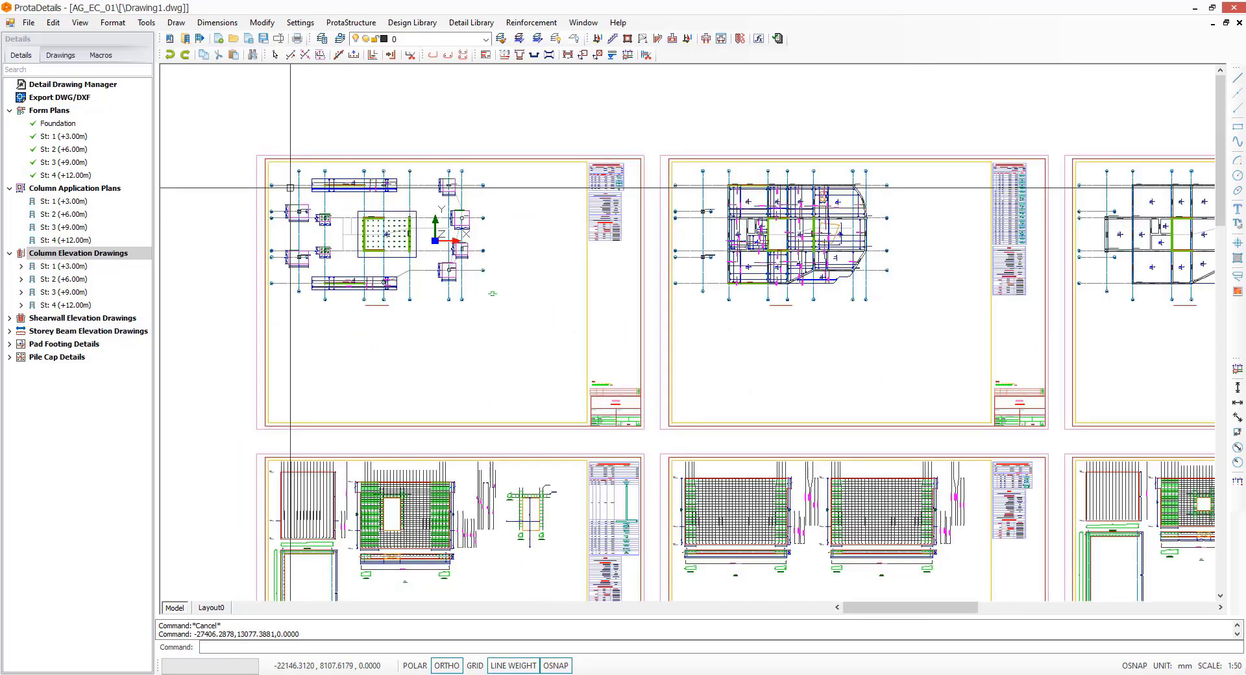
pyautogui.scroll(-1, 291, 187)
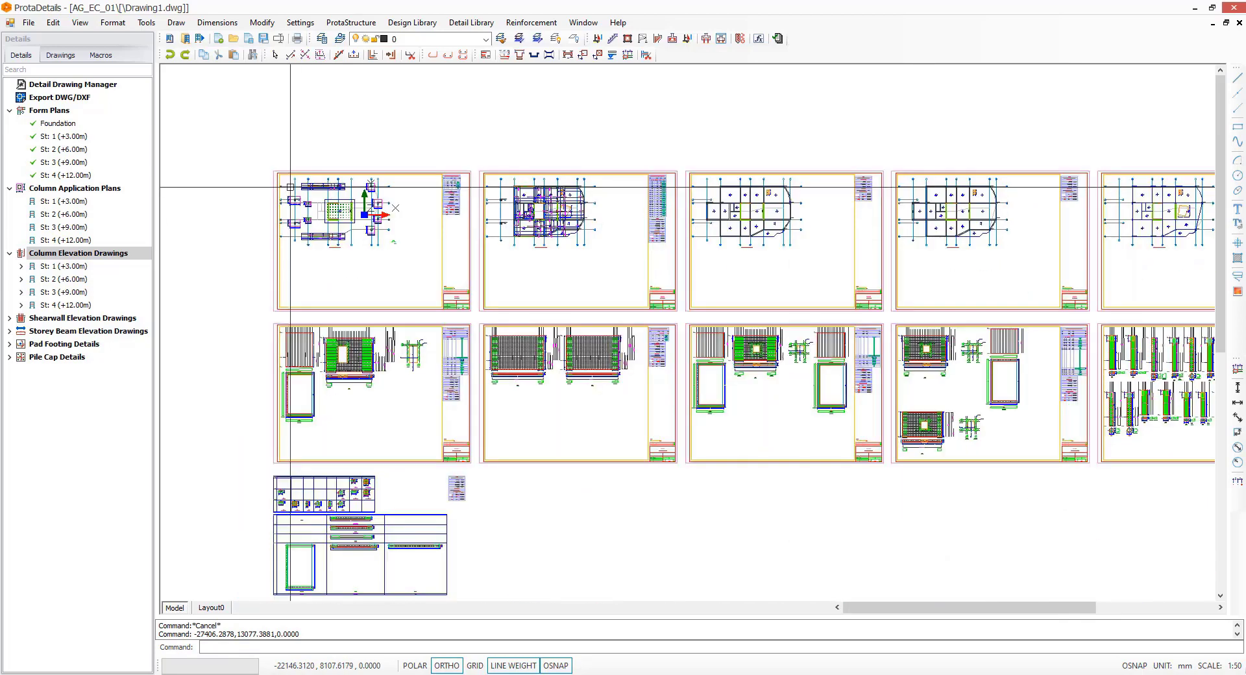
pyautogui.scroll(-1, 291, 187)
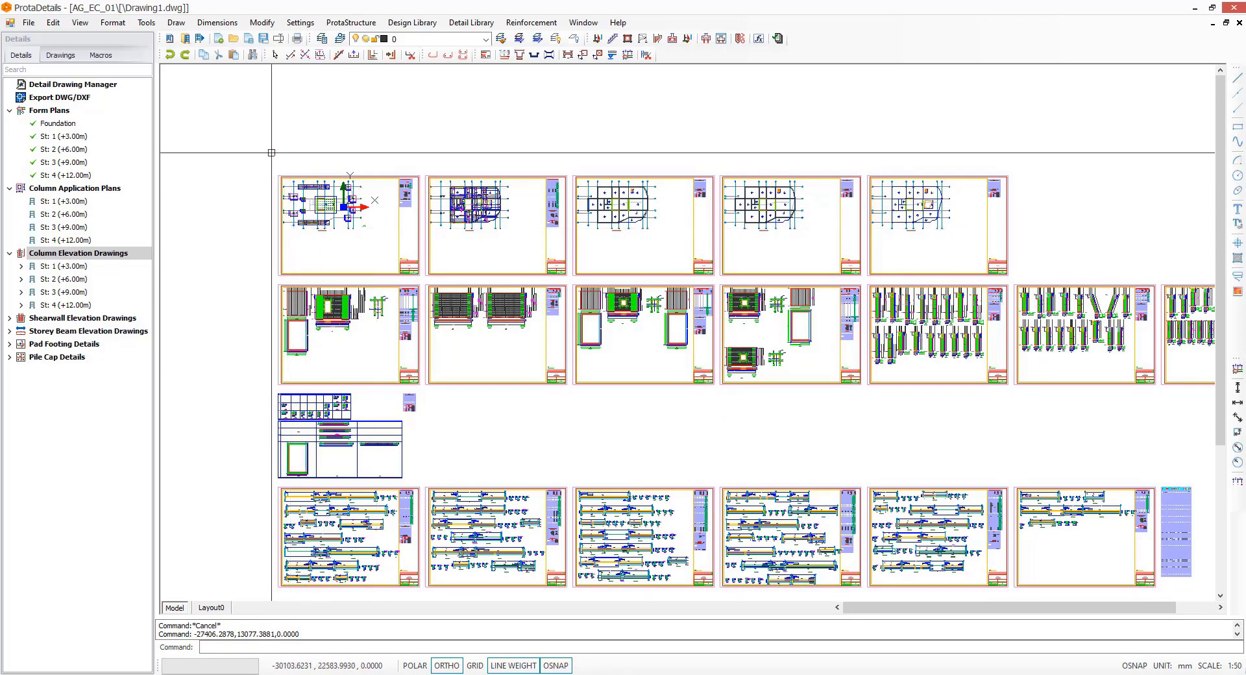
pyautogui.scroll(-1, 265, 141)
pyautogui.moveTo(293, 230); pyautogui.dragTo(286, 174, button='middle')
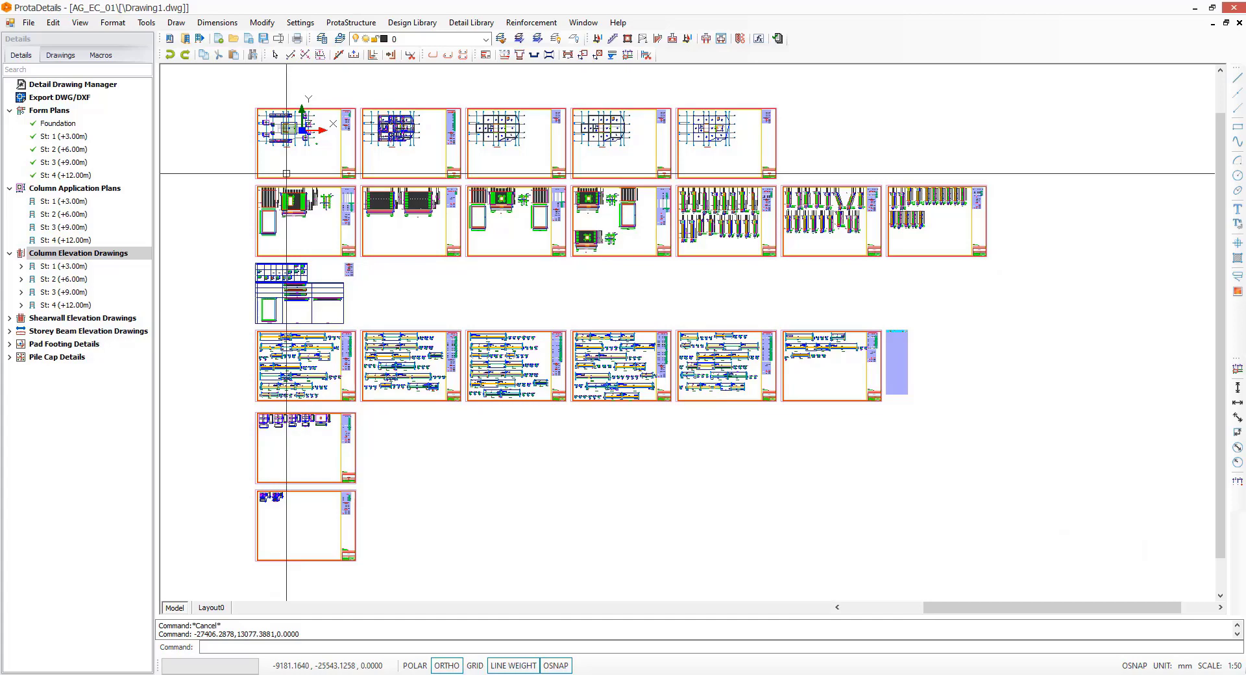
pyautogui.scroll(3, 275, 118)
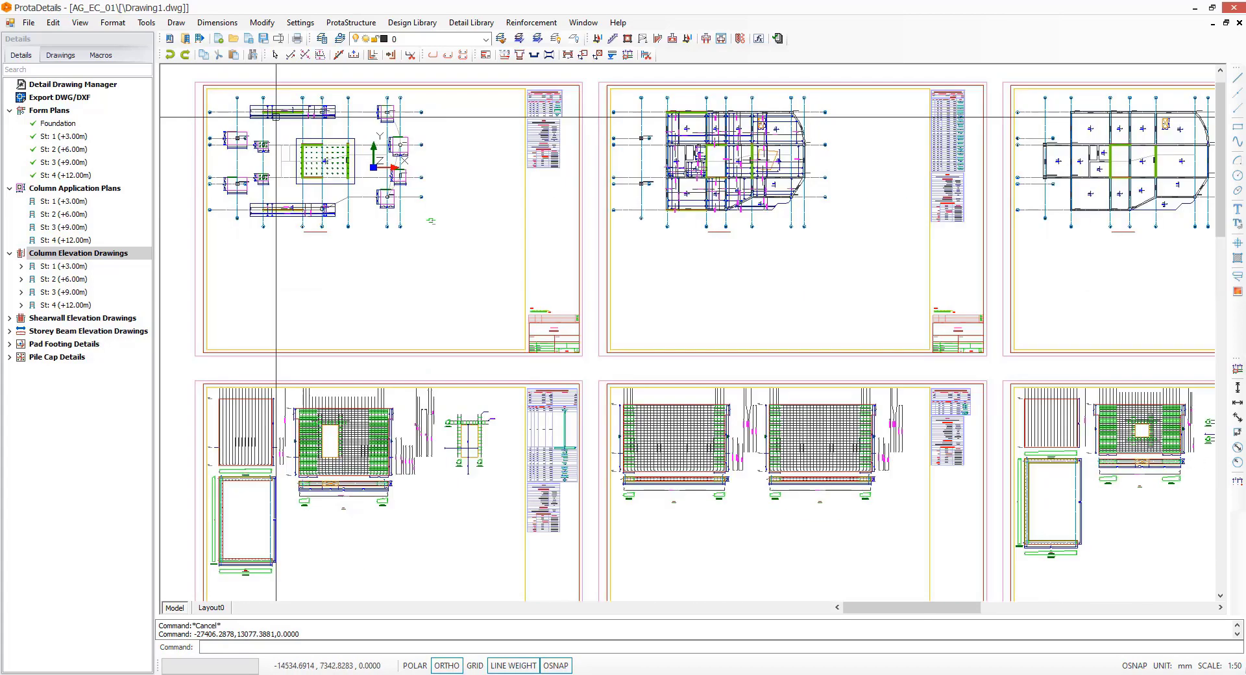
pyautogui.scroll(2, 276, 117)
pyautogui.moveTo(320, 183); pyautogui.dragTo(336, 194, button='middle')
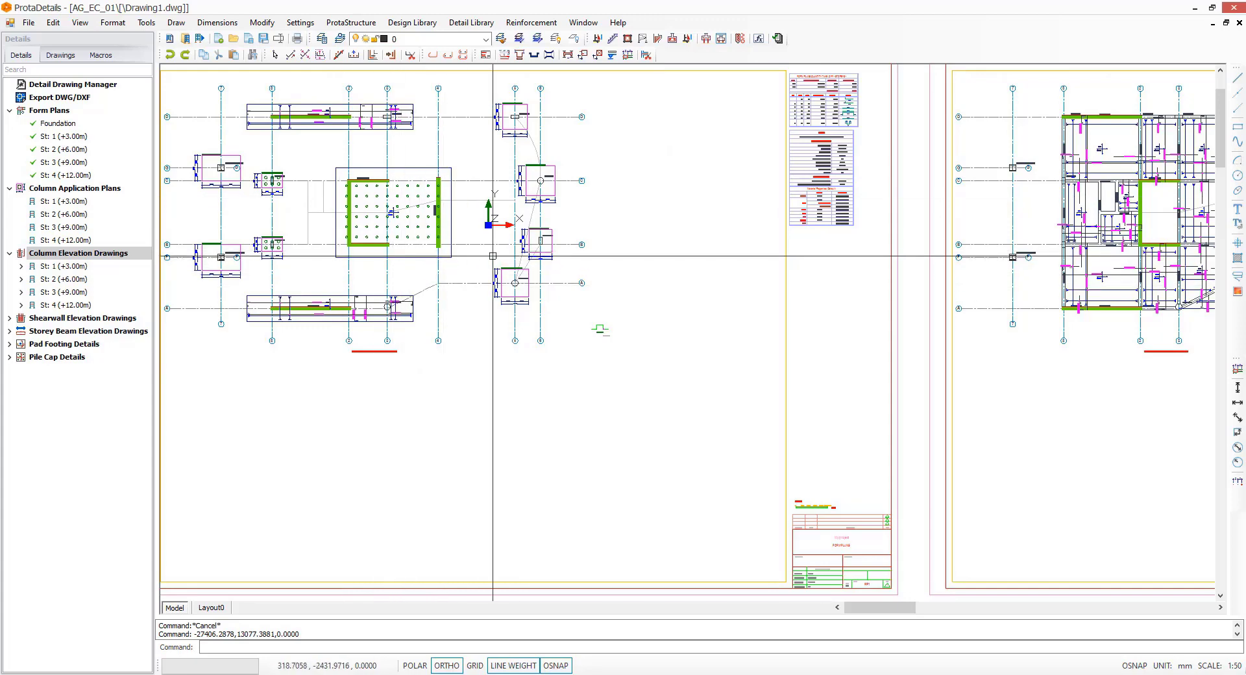
# Step: Examine the Storey 1 form plan and view the properties of column 1C3 on axis D
pyautogui.moveTo(687, 278); pyautogui.dragTo(228, 306, button='middle')
pyautogui.scroll(4, 749, 214)
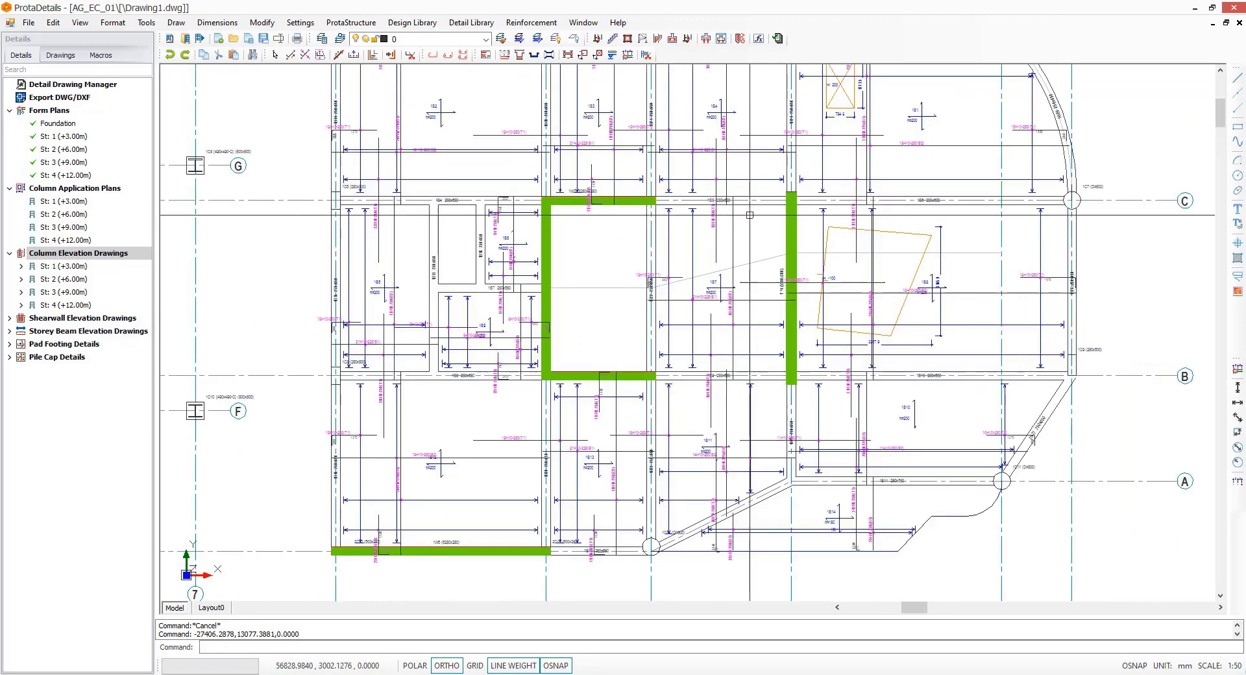
pyautogui.scroll(-3, 749, 215)
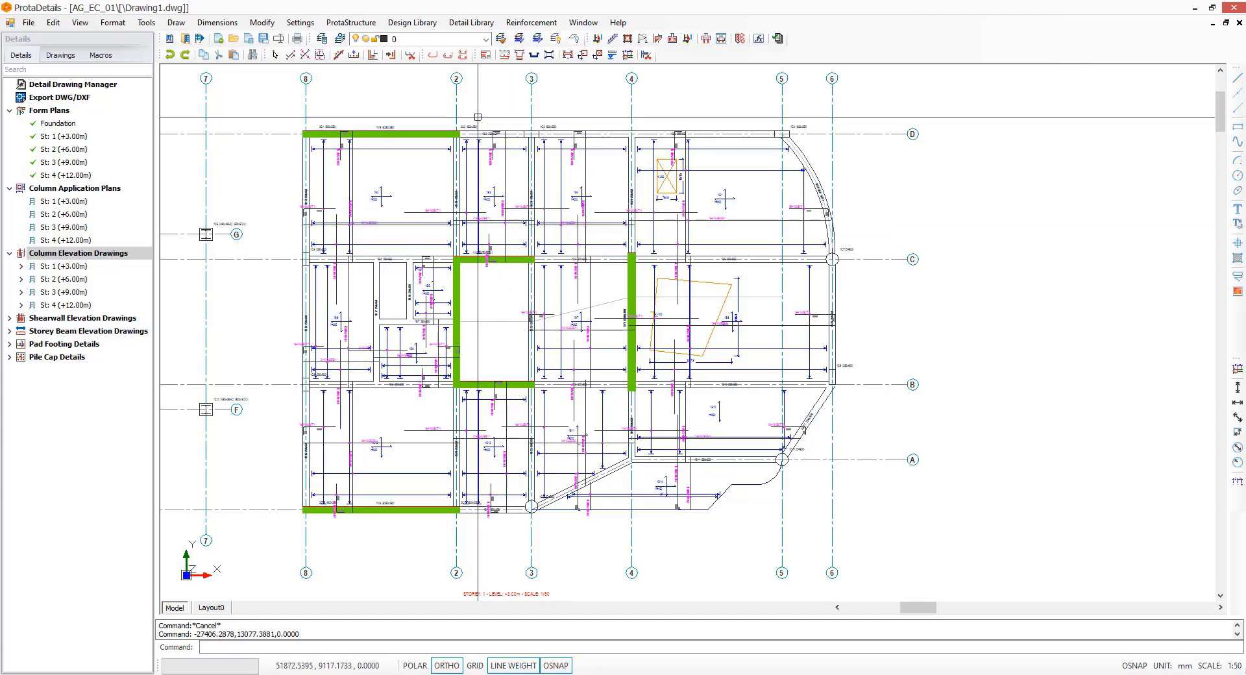
pyautogui.scroll(3, 477, 117)
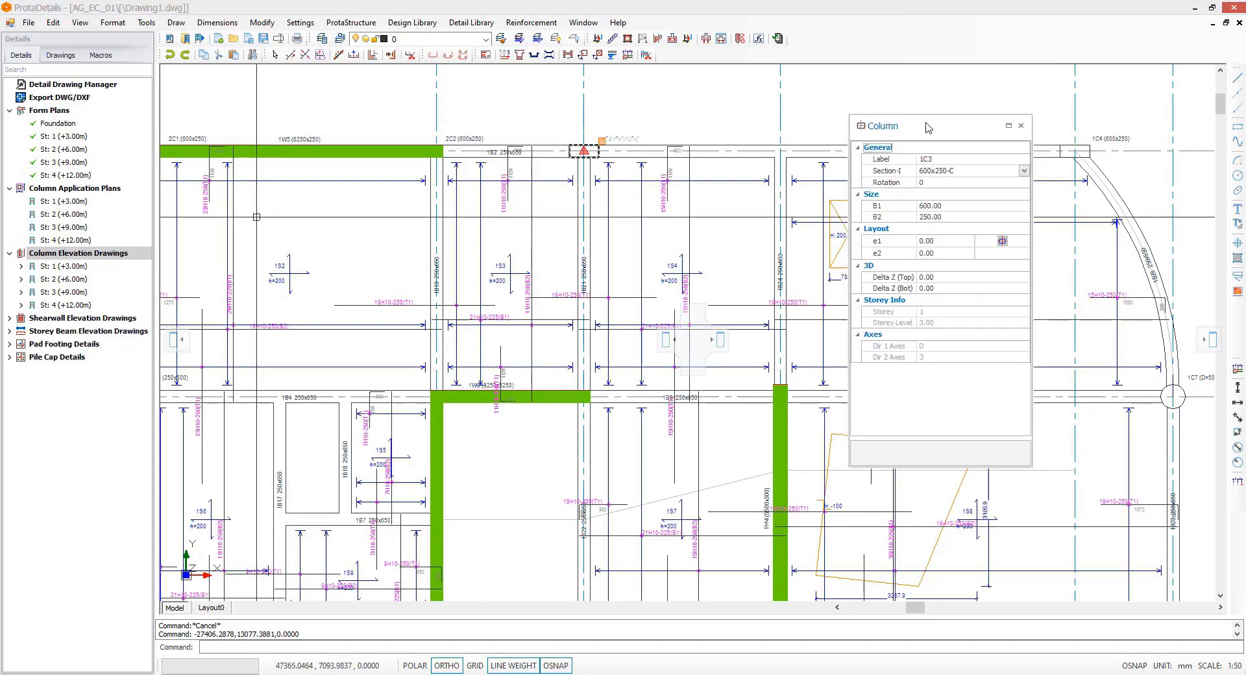
pyautogui.moveTo(926, 124); pyautogui.dragTo(949, 146)
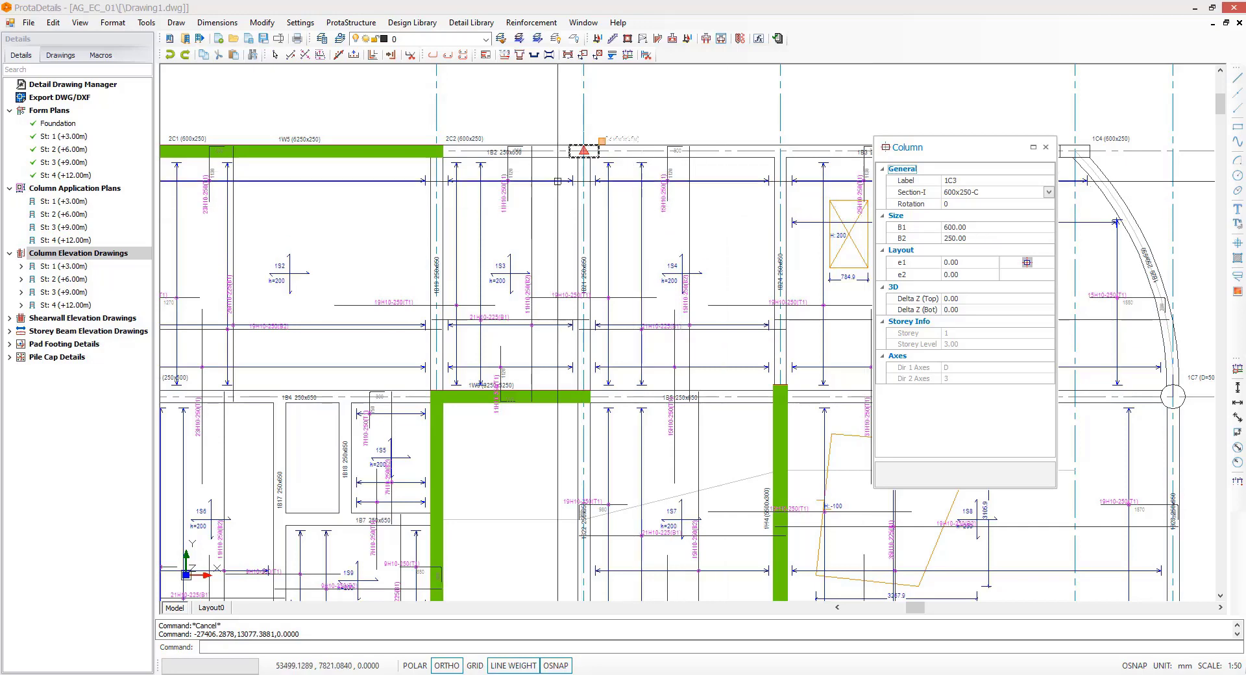
pyautogui.press('Escape')
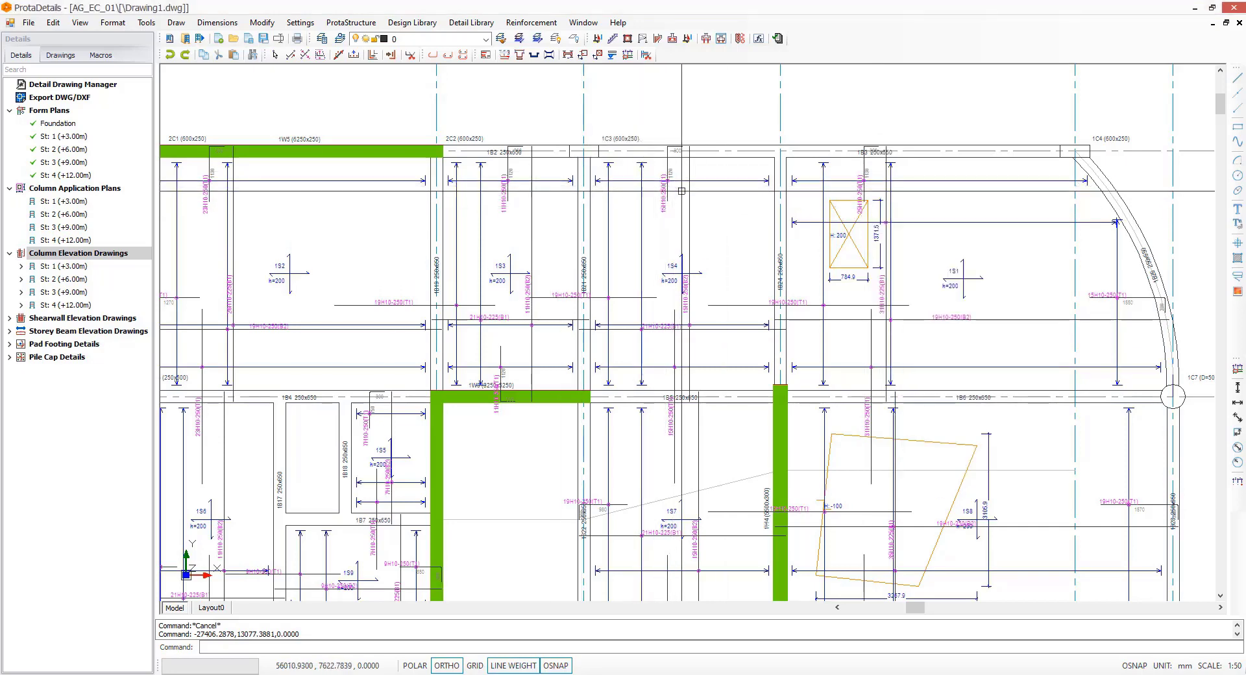
# Step: View the geometry, general and layout properties of the vertical rebar in slab 1S4, leaving them unedited
pyautogui.click(690, 224)
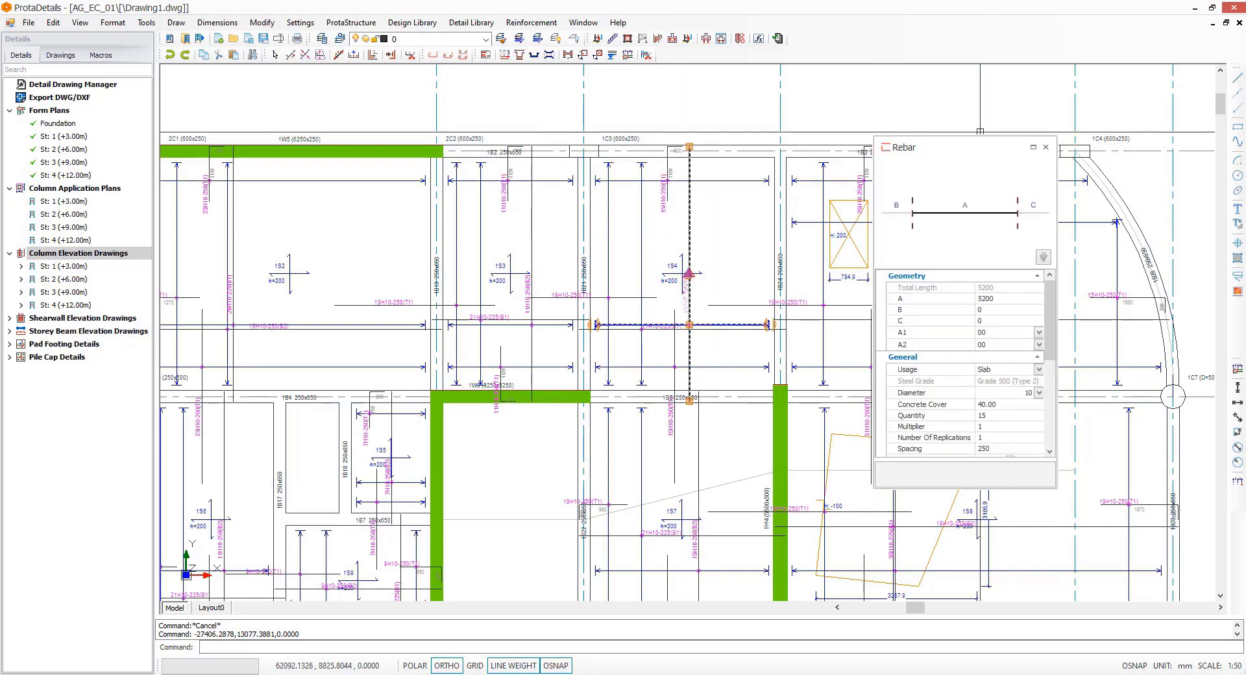
pyautogui.scroll(-3, 950, 339)
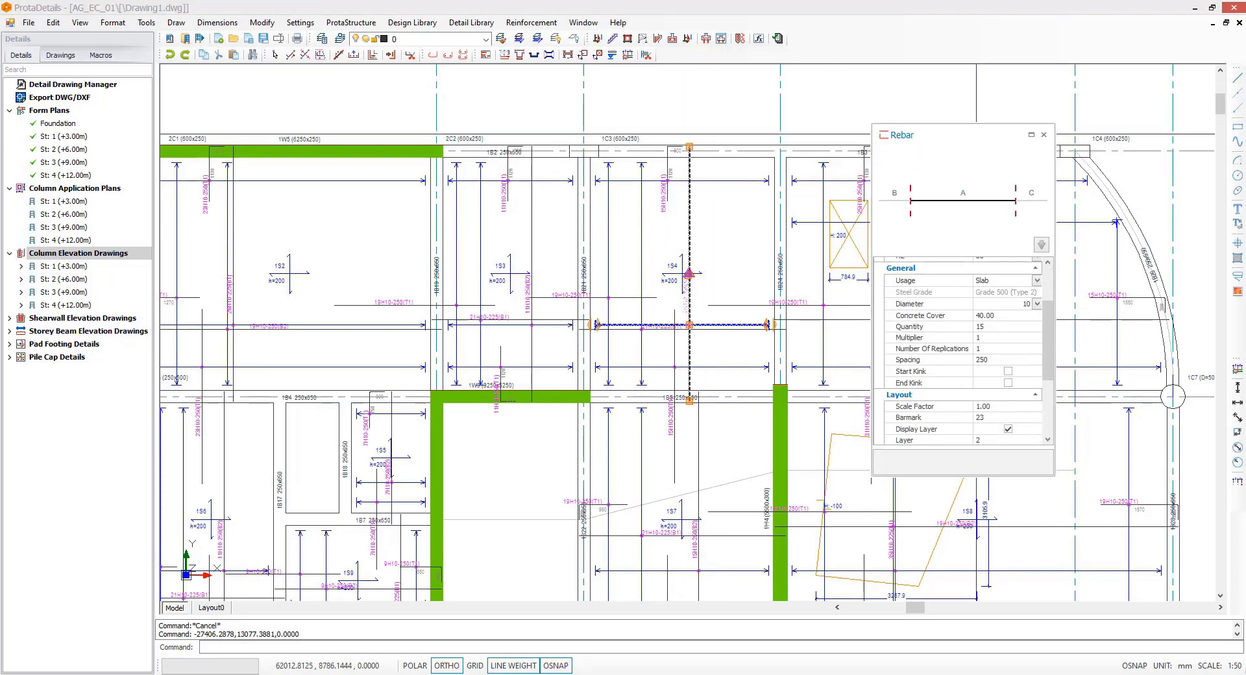
pyautogui.scroll(3, 951, 339)
pyautogui.press('Escape')
pyautogui.press('Escape')
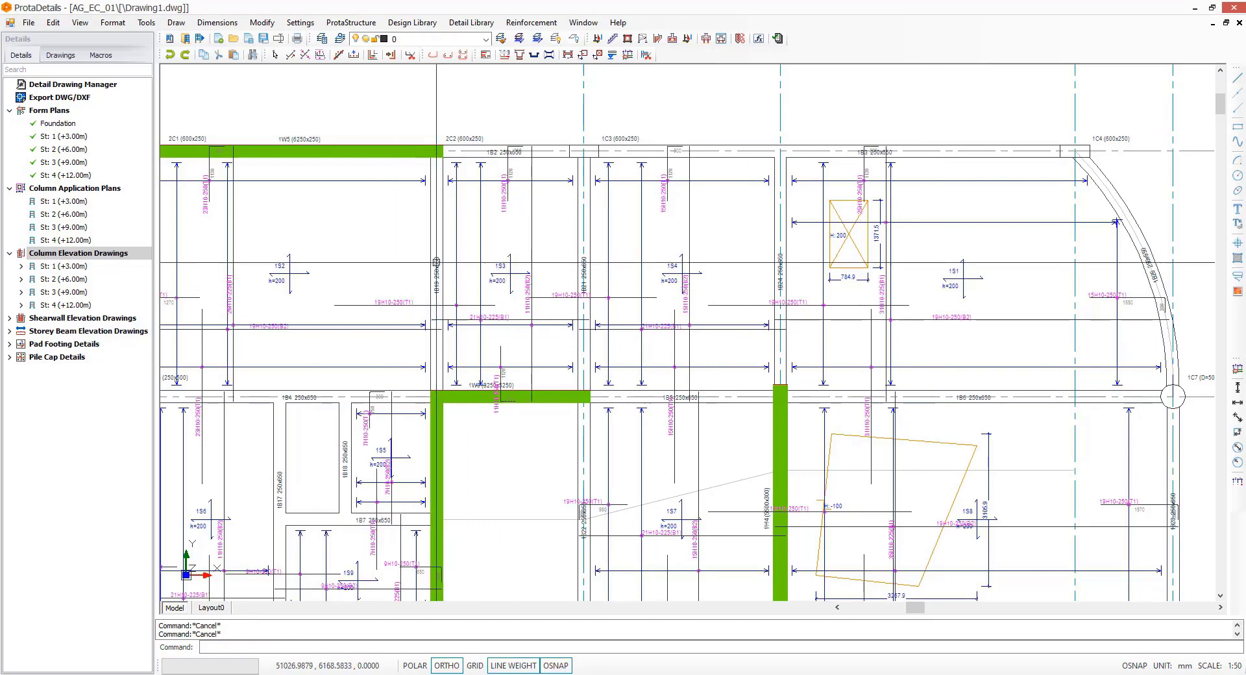
# Step: Examine the form plan quantity take-off table on the Storey 1 sheet
pyautogui.scroll(-5, 436, 263)
pyautogui.scroll(-2, 560, 182)
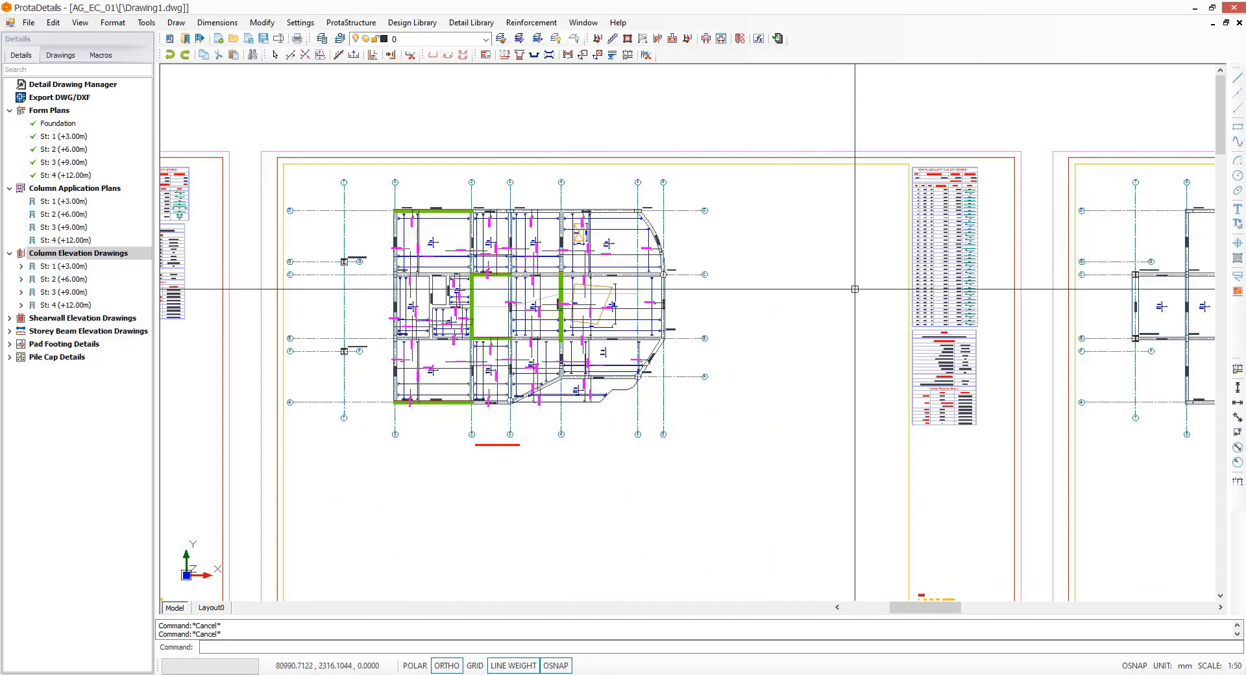
pyautogui.moveTo(827, 263); pyautogui.dragTo(798, 235, button='middle')
pyautogui.scroll(6, 915, 136)
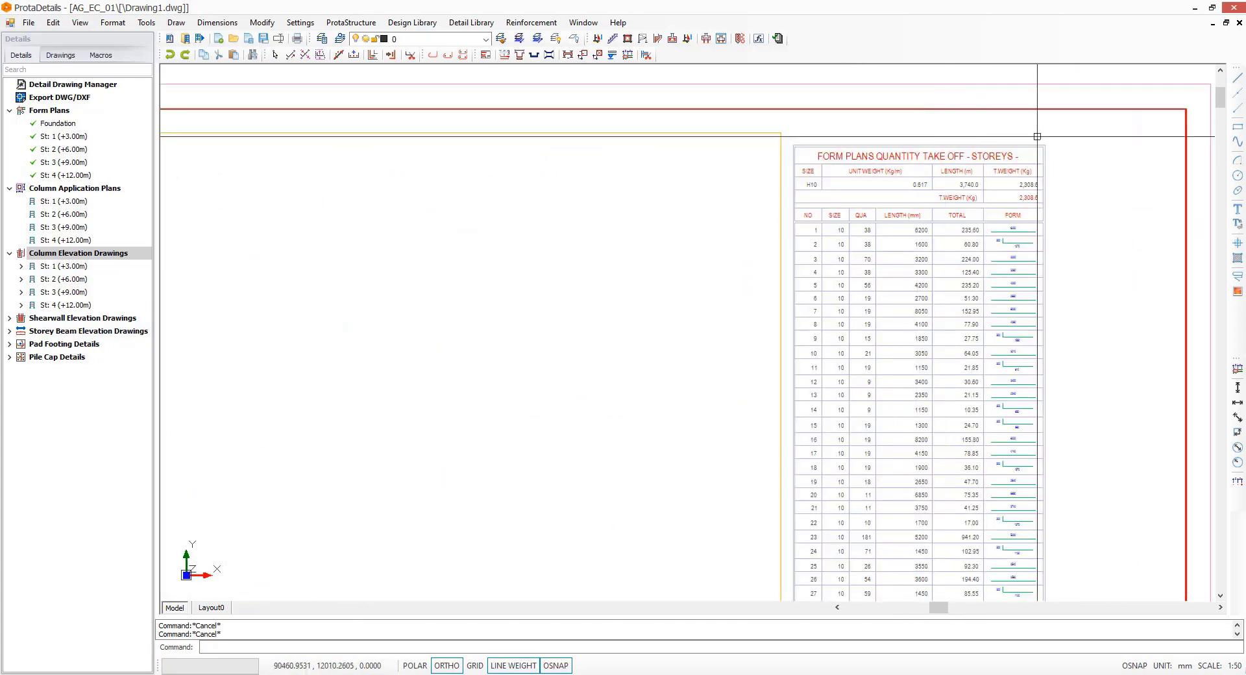
pyautogui.scroll(-6, 1088, 124)
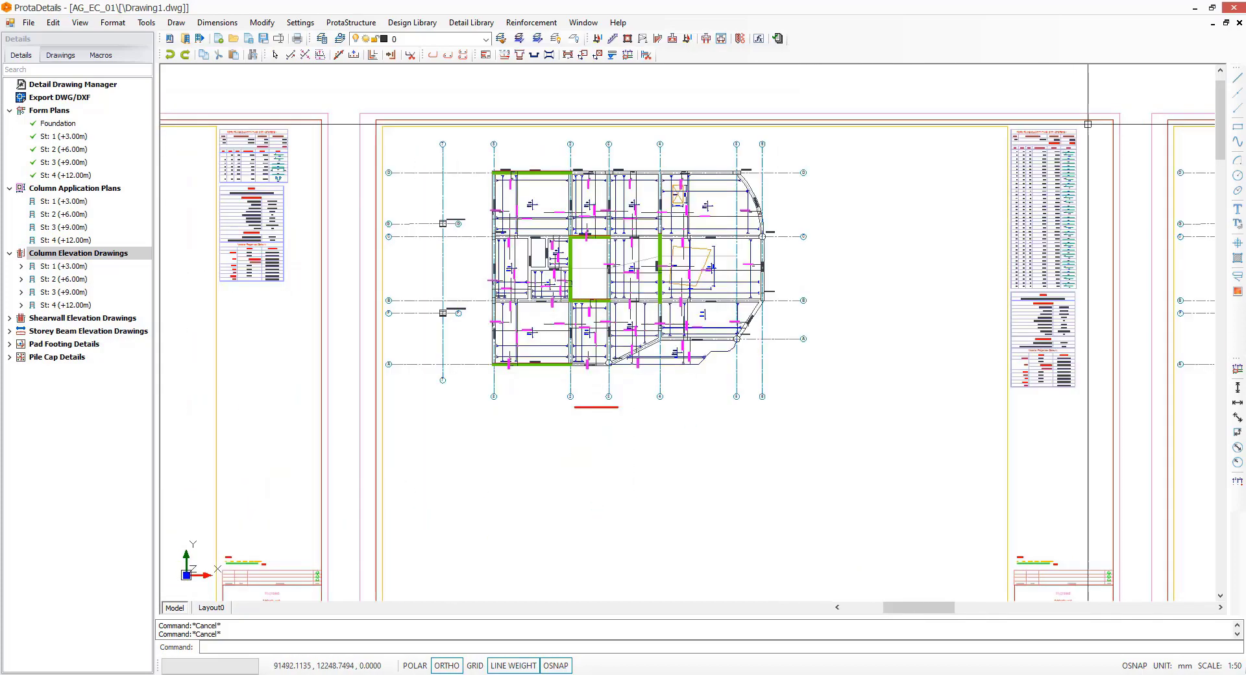
# Step: Examine the first shear wall elevation sheet, including the wall reinforcement, section and door opening detail
pyautogui.scroll(-3, 738, 134)
pyautogui.moveTo(439, 422)
pyautogui.mouseDown(button='middle')
pyautogui.moveTo(485, 391)
pyautogui.moveTo(495, 359)
pyautogui.mouseUp(button='middle')
pyautogui.scroll(5, 392, 280)
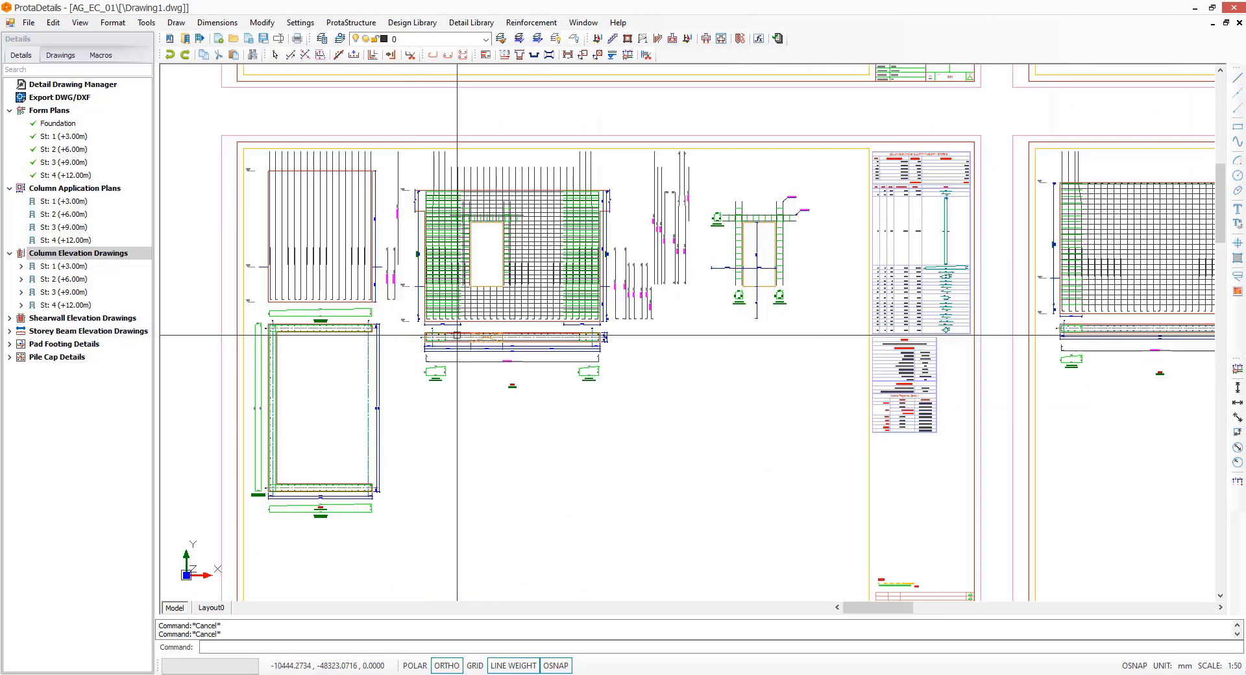
pyautogui.moveTo(603, 370); pyautogui.dragTo(582, 385)
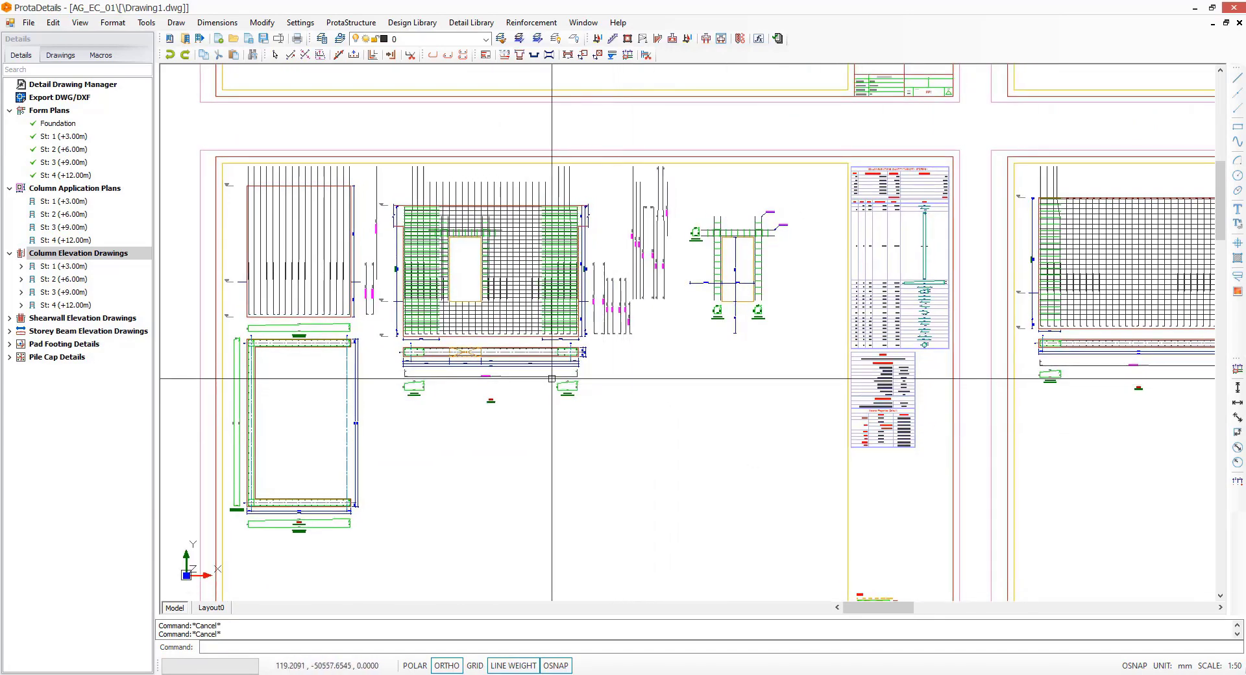
pyautogui.scroll(2, 551, 378)
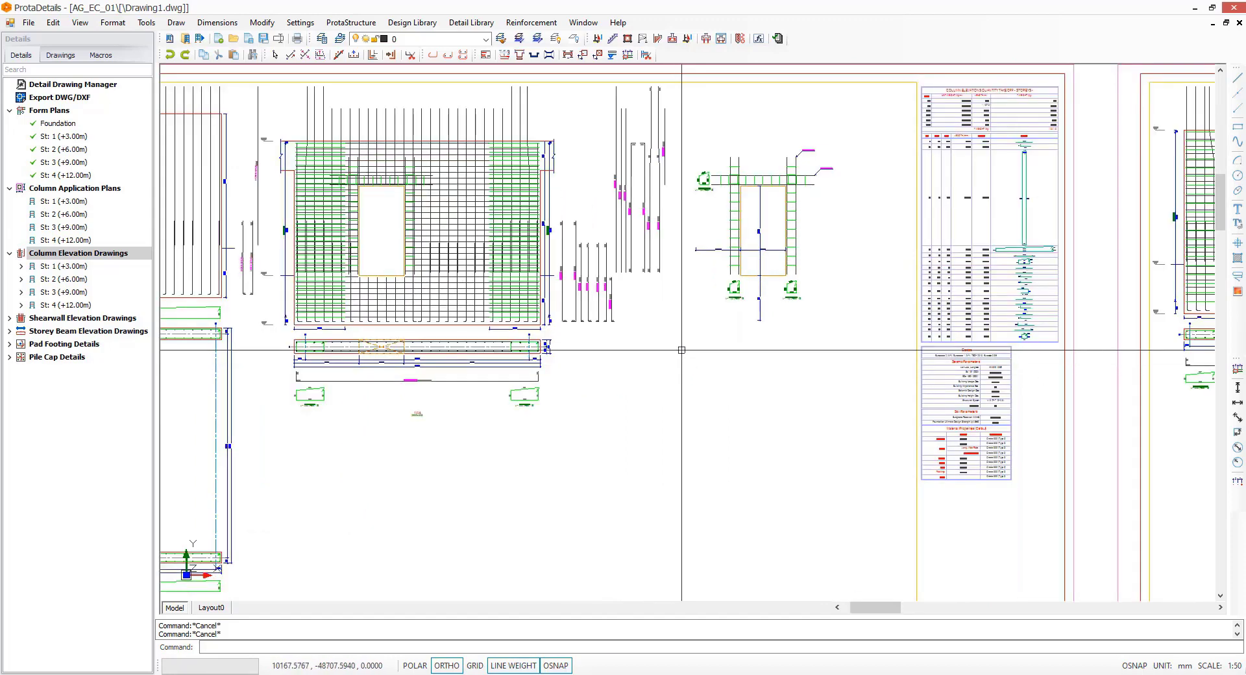
pyautogui.moveTo(694, 337); pyautogui.dragTo(659, 386, button='middle')
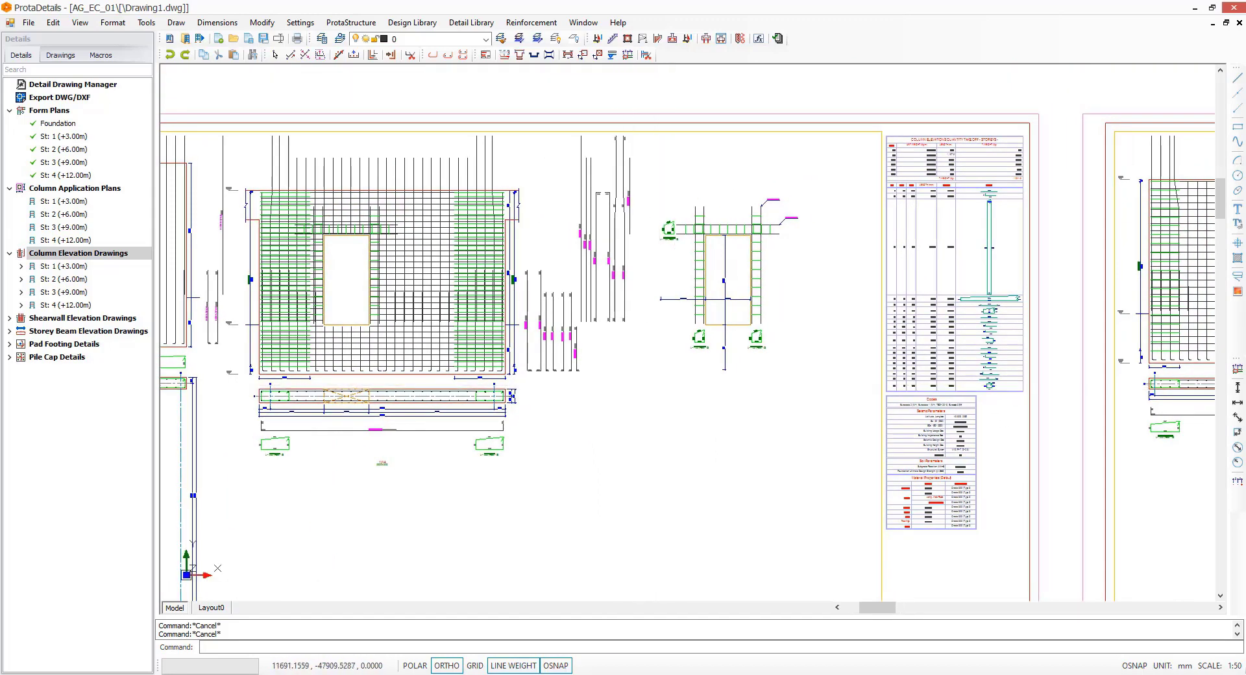
pyautogui.scroll(2, 659, 388)
pyautogui.moveTo(578, 375); pyautogui.dragTo(597, 383, button='middle')
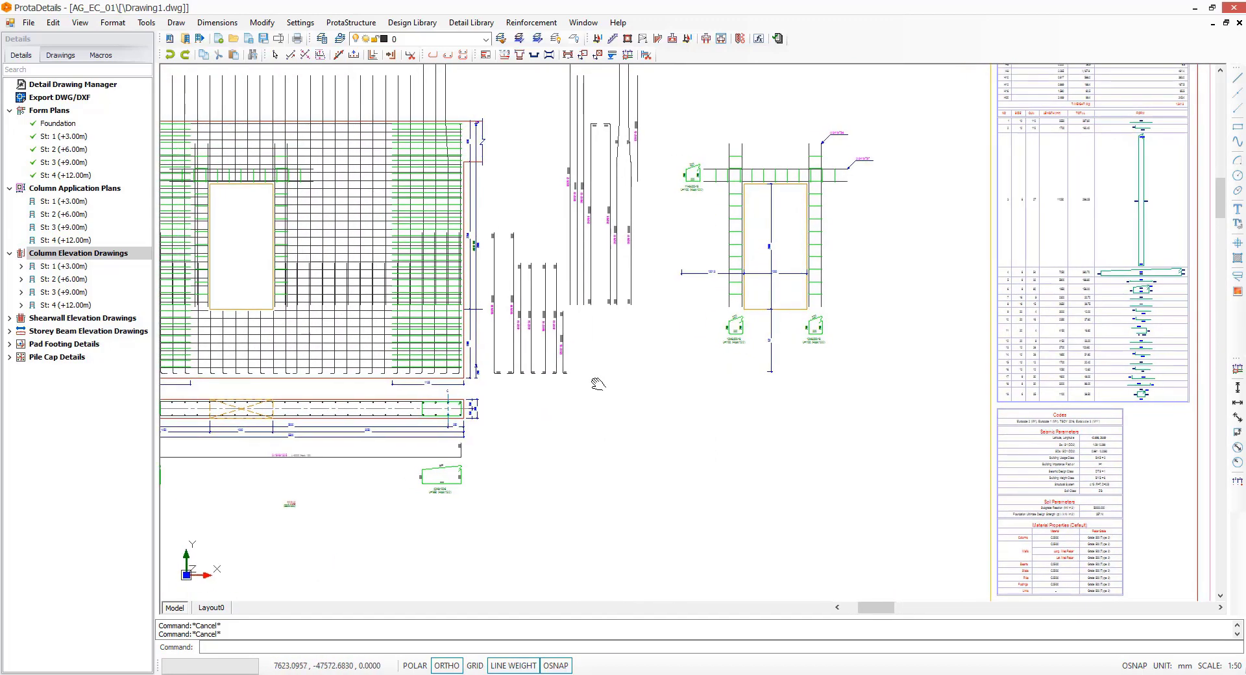
pyautogui.moveTo(515, 374); pyautogui.dragTo(543, 383, button='middle')
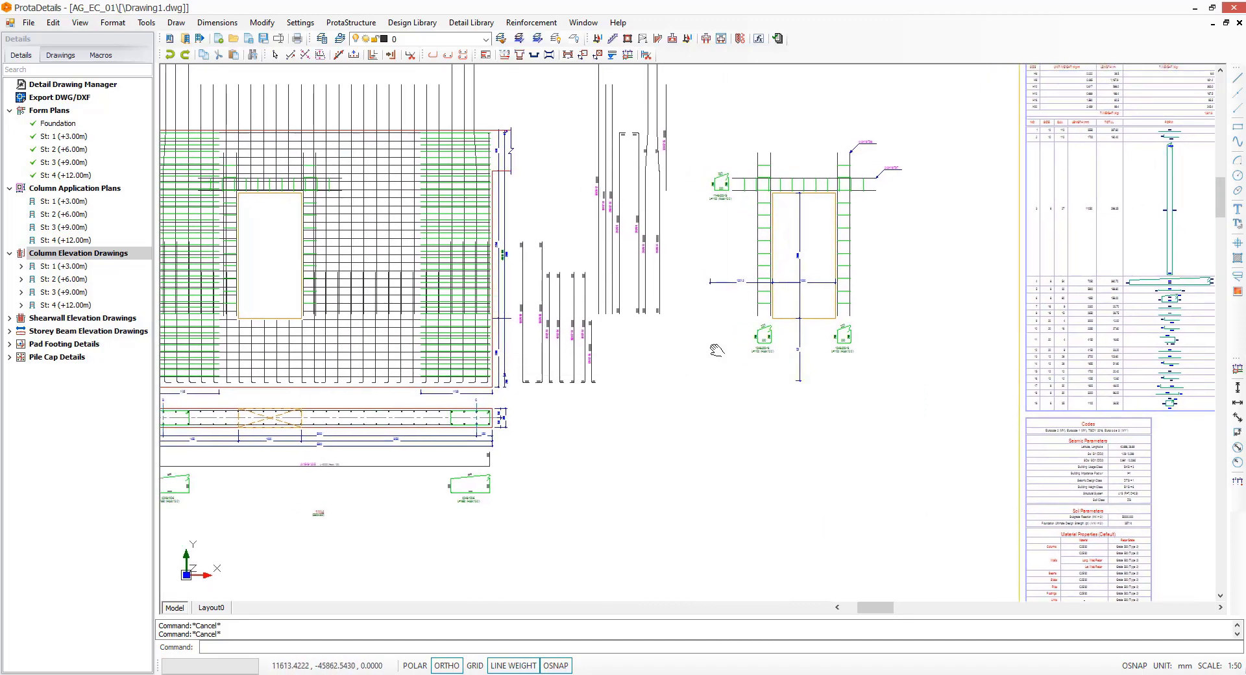
# Step: Review the first wall sheet's quantity table and the wall elevations on the second and third sheets
pyautogui.moveTo(717, 350); pyautogui.dragTo(290, 355, button='middle')
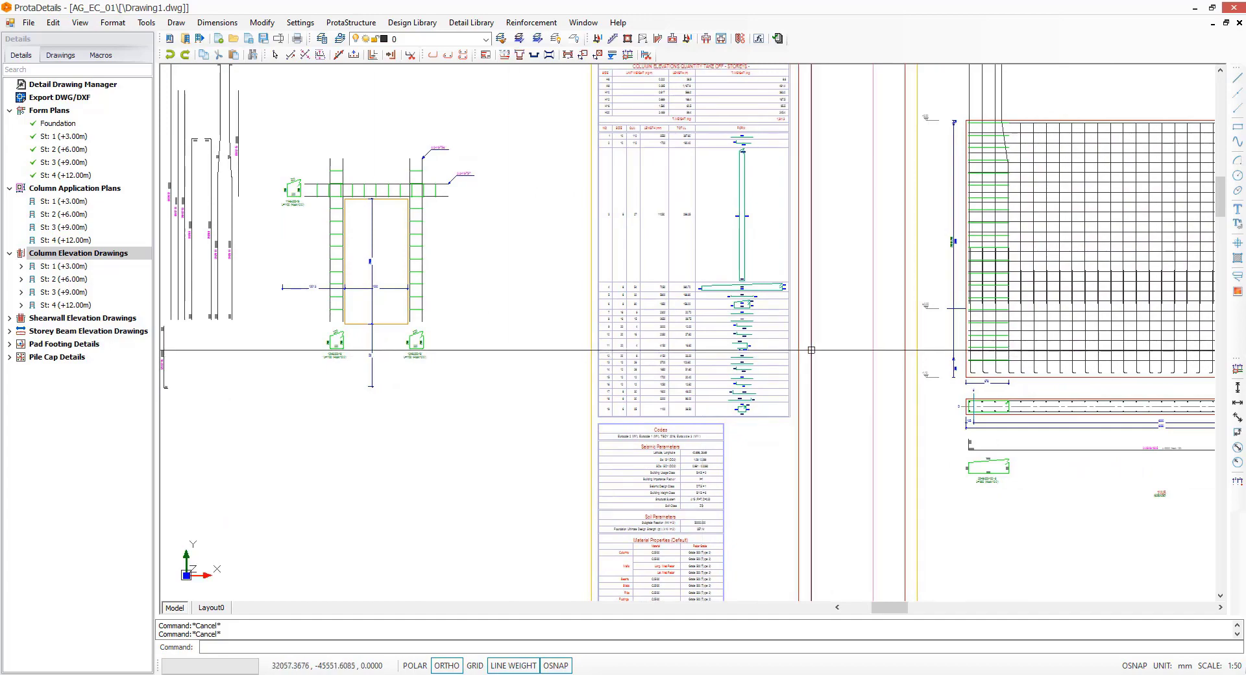
pyautogui.moveTo(811, 350); pyautogui.dragTo(271, 403, button='middle')
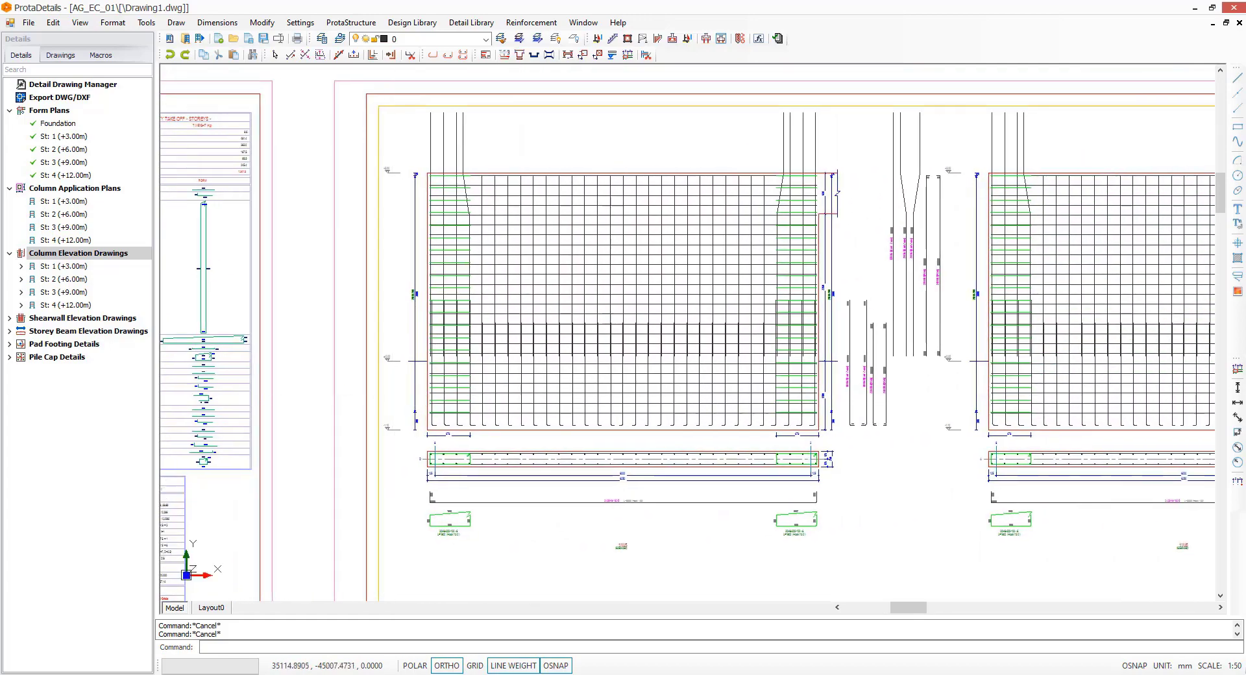
pyautogui.scroll(-3, 309, 374)
pyautogui.moveTo(1009, 422); pyautogui.dragTo(622, 418, button='middle')
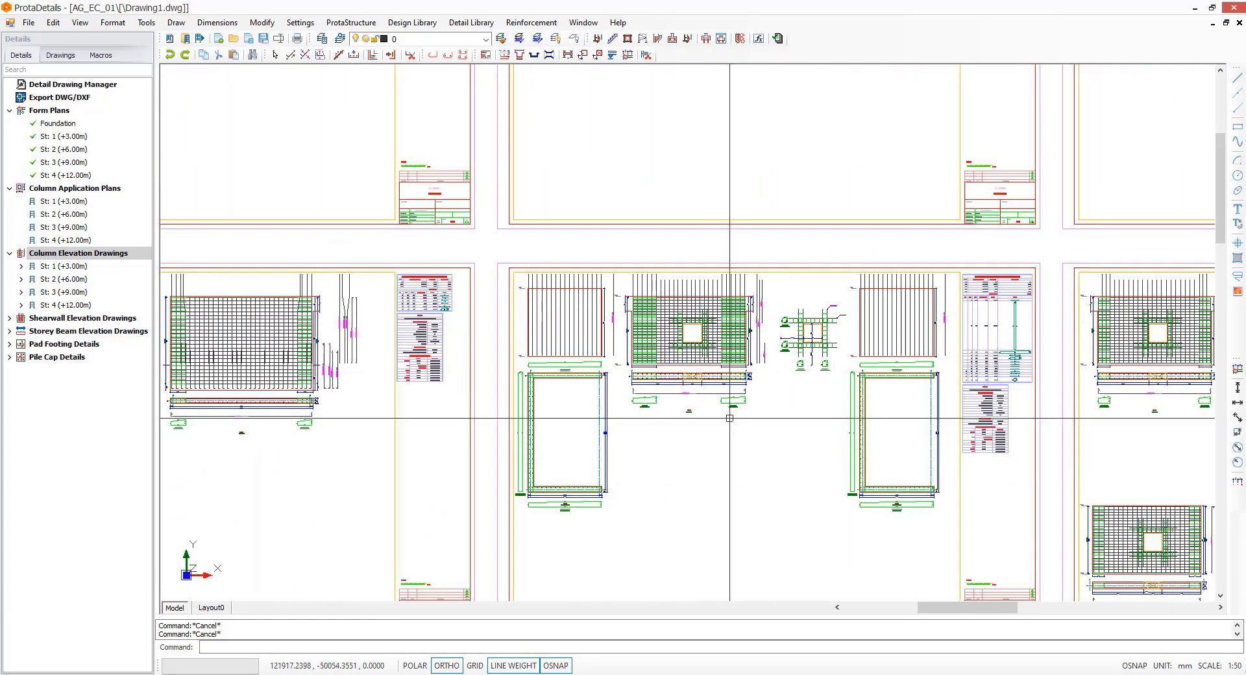
pyautogui.scroll(3, 729, 418)
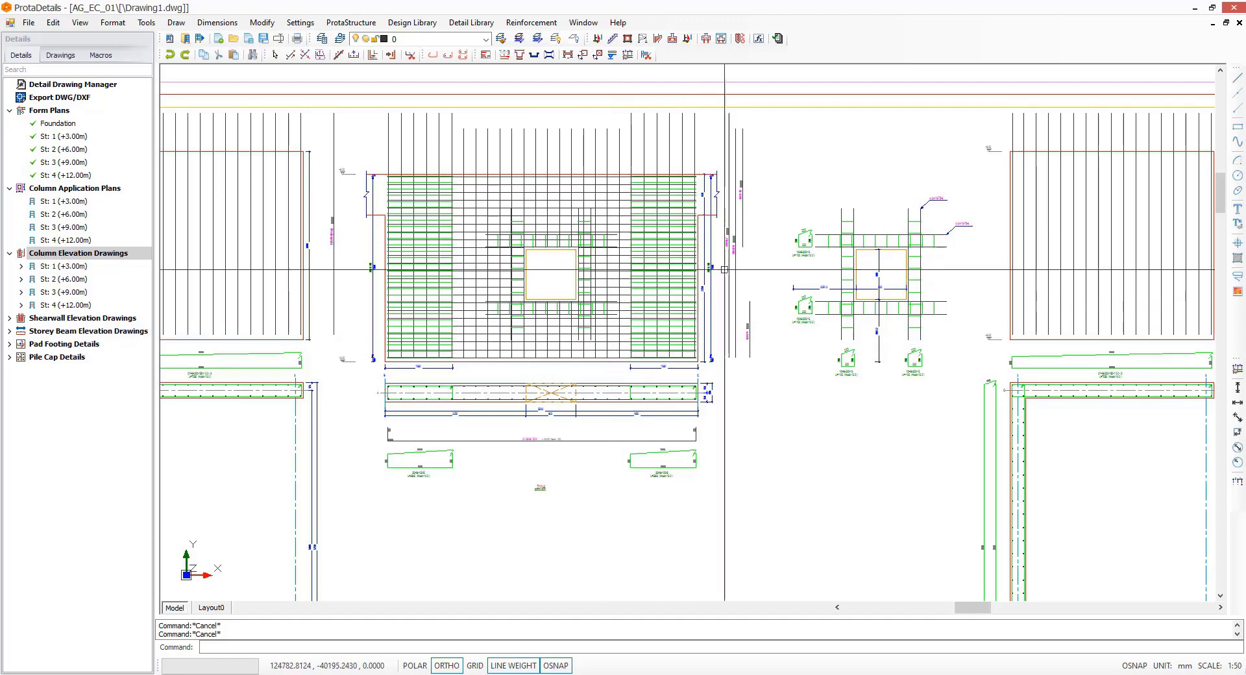
# Step: Examine the first column elevation sheet, including the reinforcement elevations, cross-sections and link details of columns 1C3 to 1C7
pyautogui.scroll(-5, 630, 285)
pyautogui.scroll(-2, 378, 245)
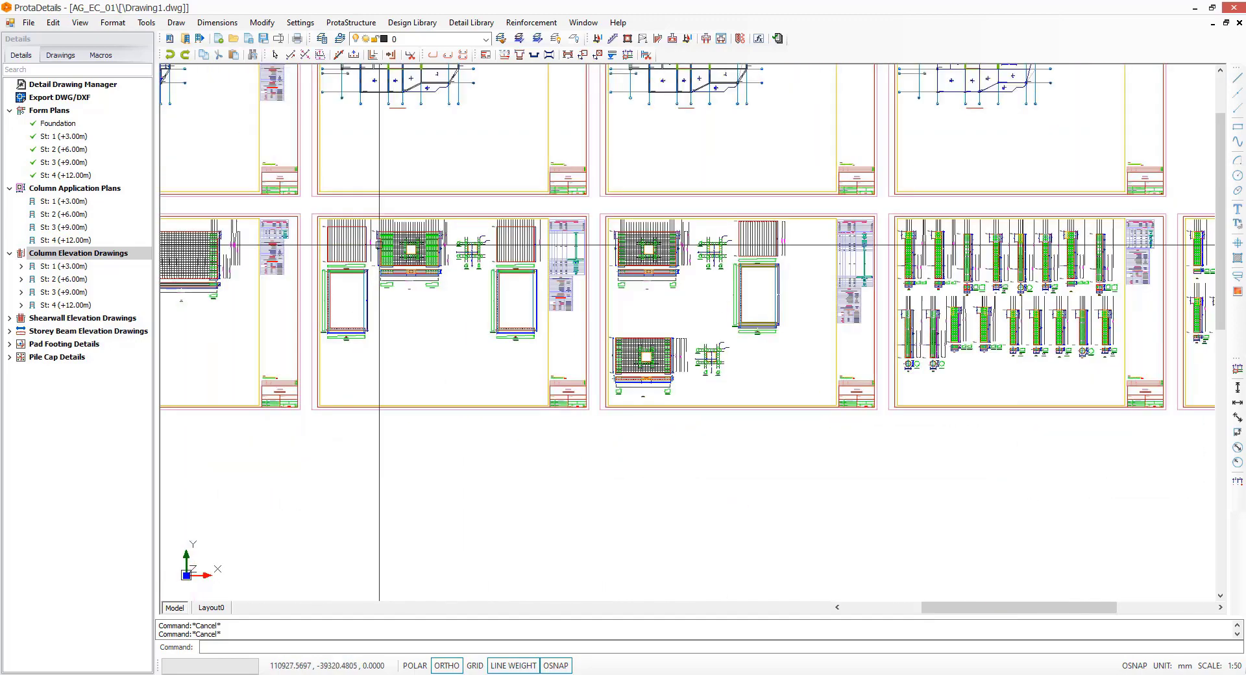
pyautogui.moveTo(1036, 309); pyautogui.dragTo(735, 321, button='middle')
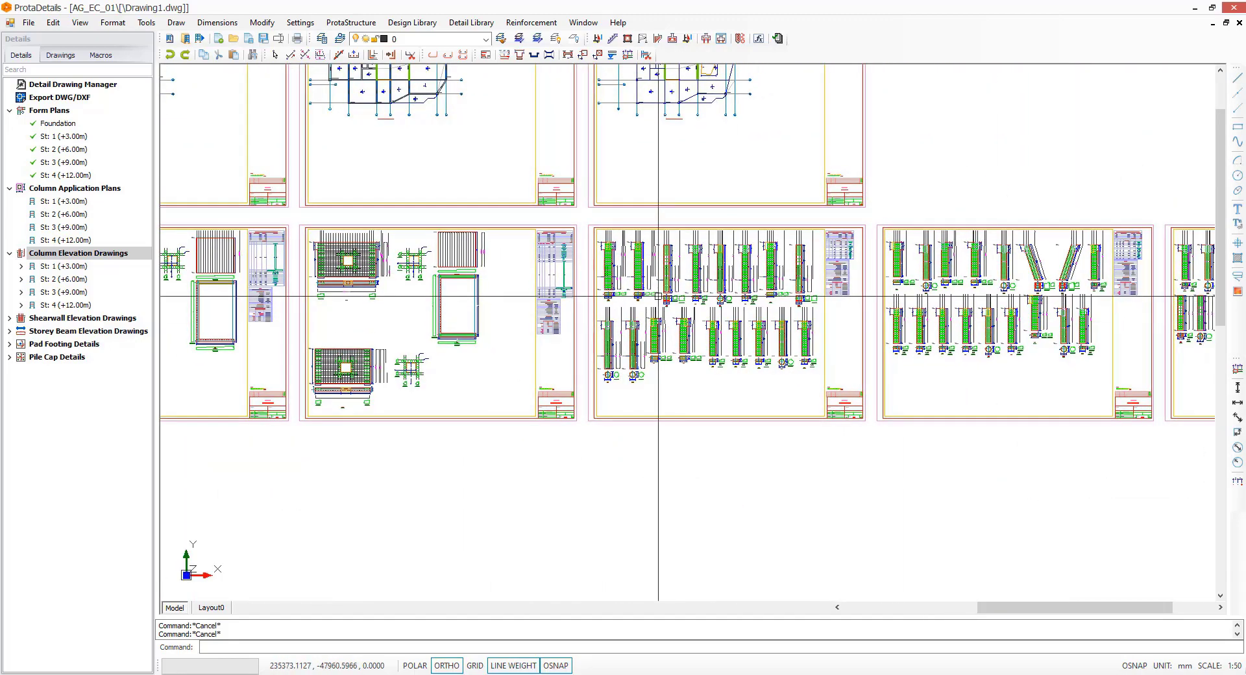
pyautogui.scroll(3, 652, 291)
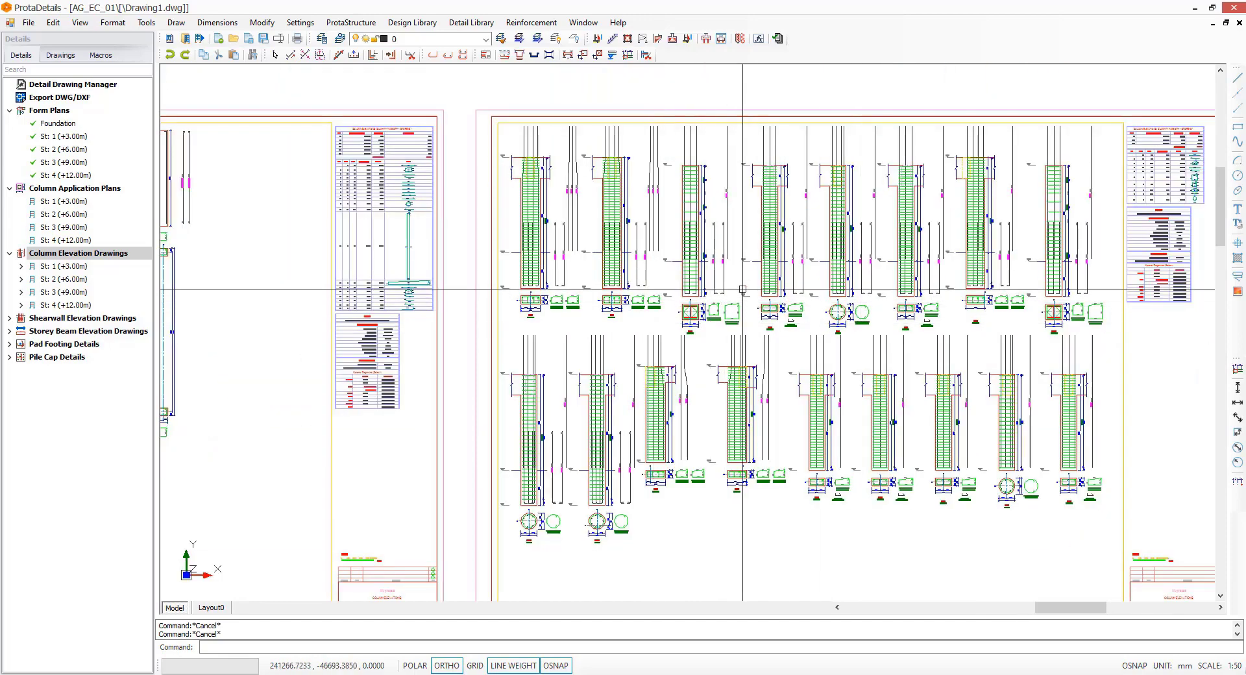
pyautogui.scroll(3, 689, 199)
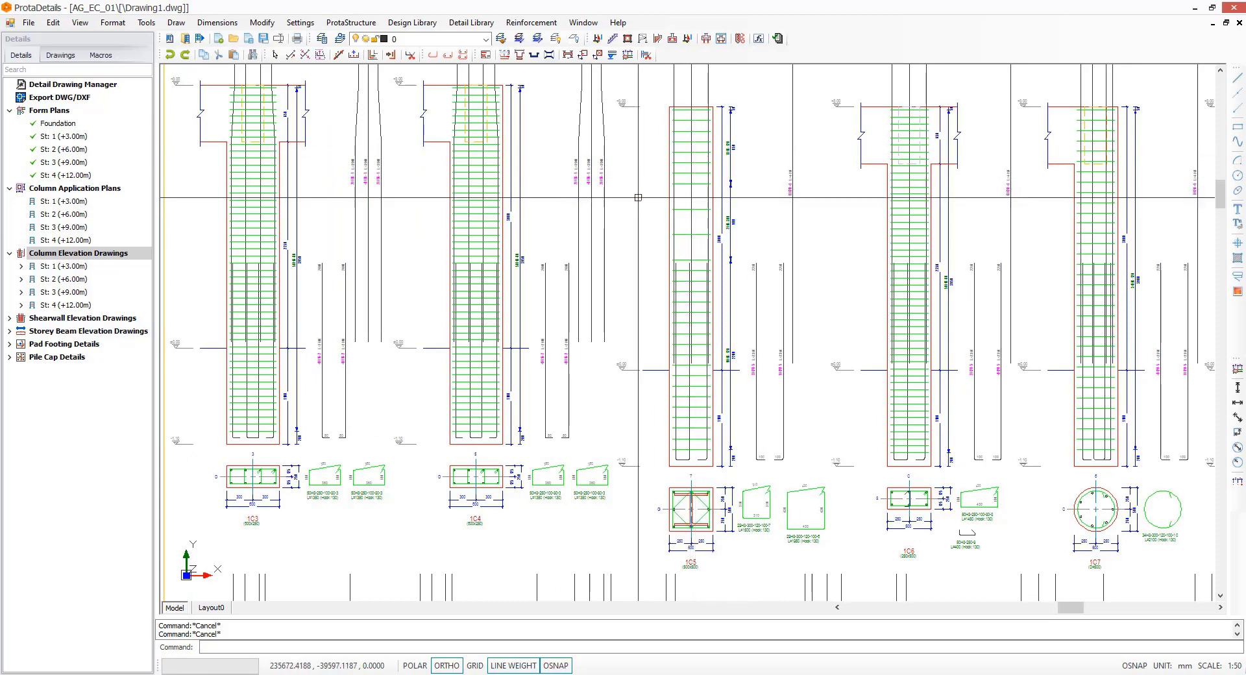
pyautogui.moveTo(842, 281); pyautogui.dragTo(328, 276, button='middle')
pyautogui.scroll(-2, 318, 279)
# Step: Review the second column elevation sheet, including the inclined columns and the column reinforcement and dimensions
pyautogui.moveTo(952, 299); pyautogui.dragTo(303, 281, button='middle')
pyautogui.scroll(-3, 329, 281)
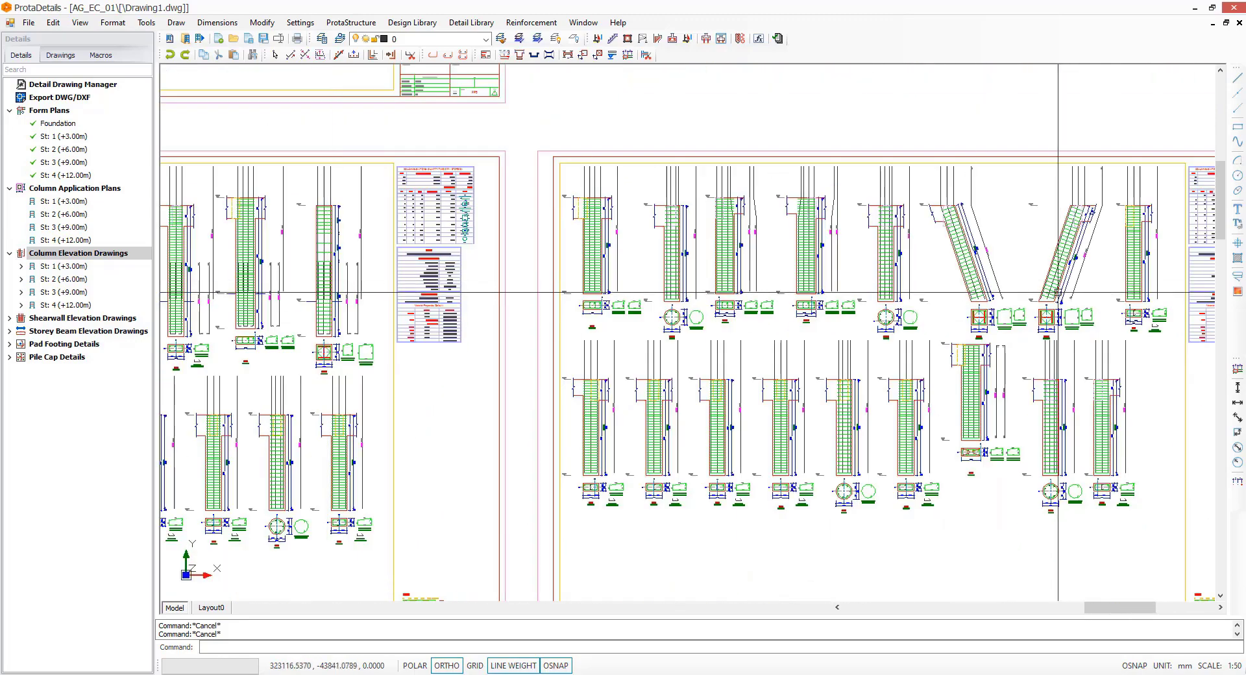
pyautogui.moveTo(1058, 293); pyautogui.dragTo(931, 295, button='middle')
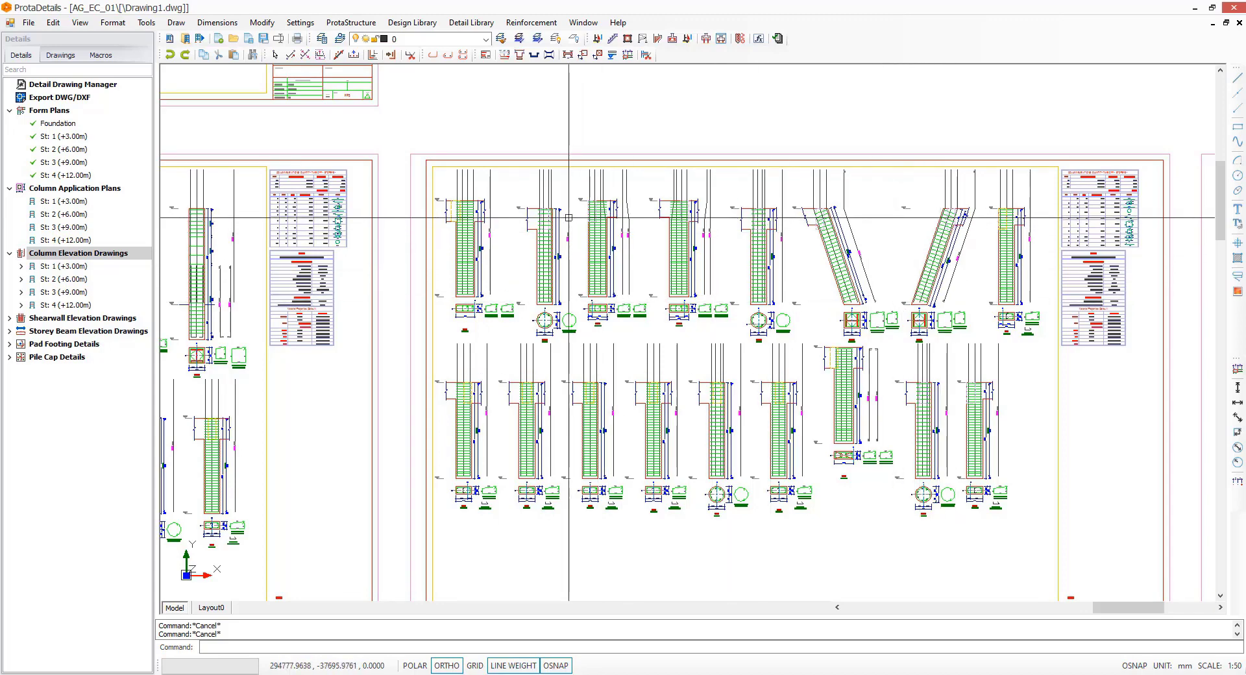
pyautogui.scroll(5, 544, 217)
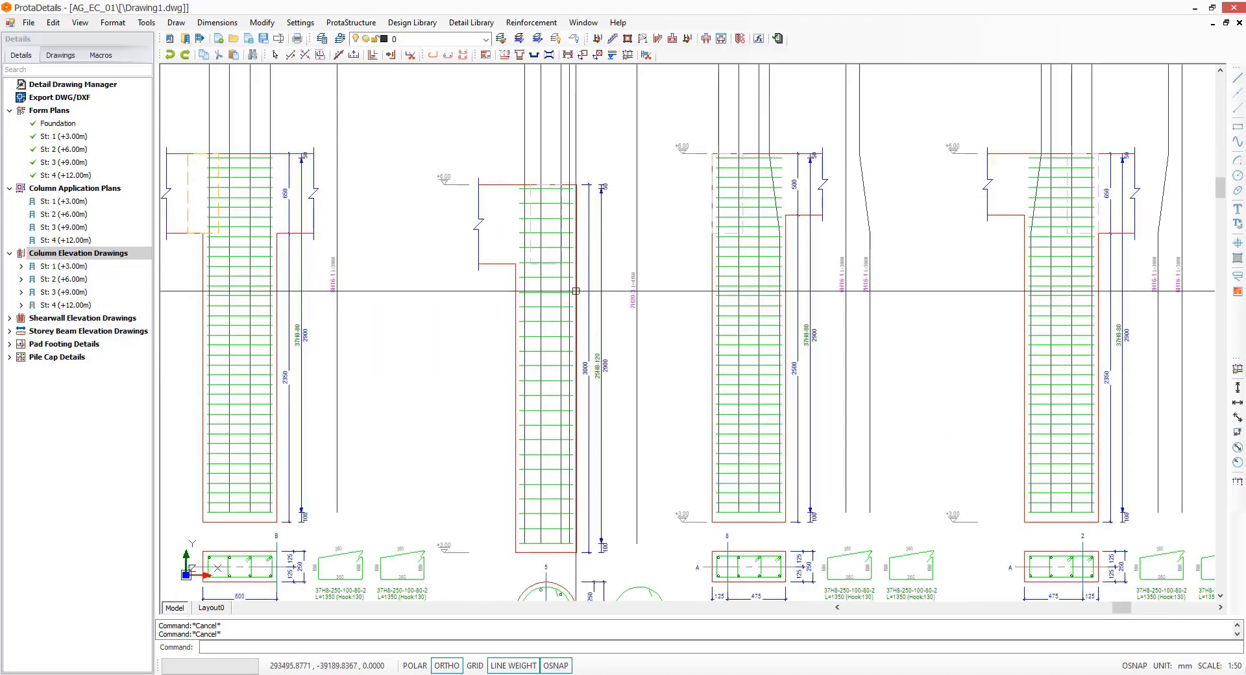
pyautogui.scroll(-8, 721, 184)
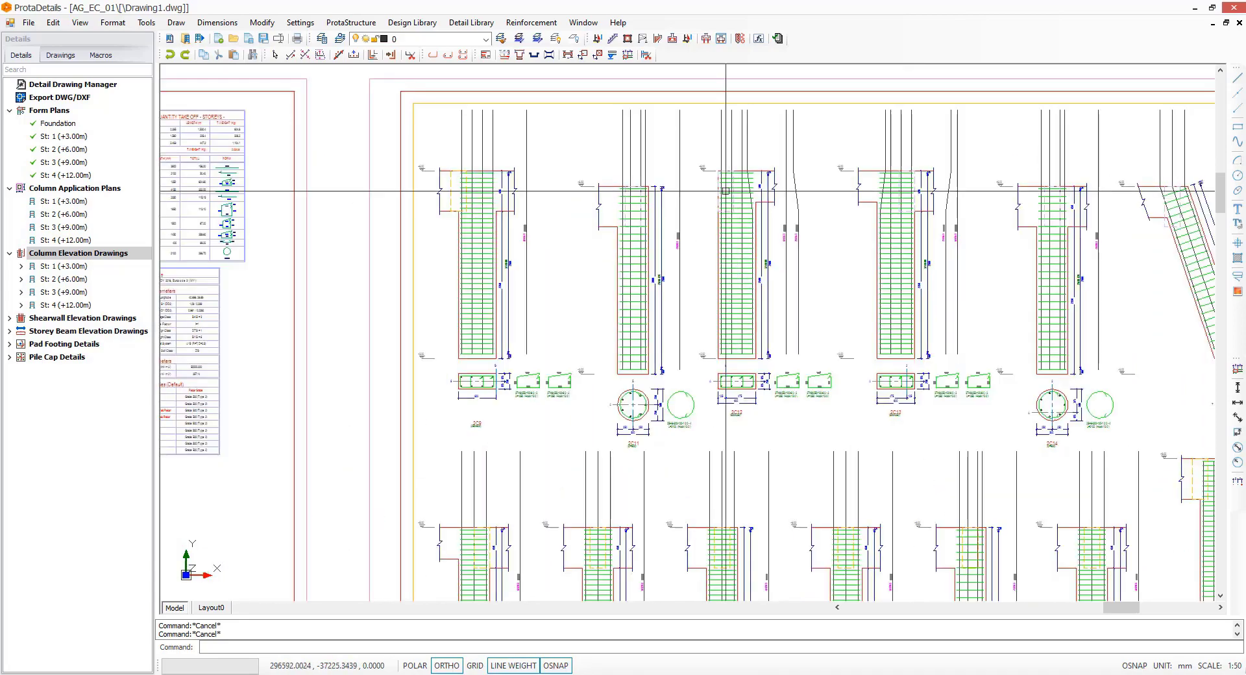
pyautogui.scroll(-5, 738, 183)
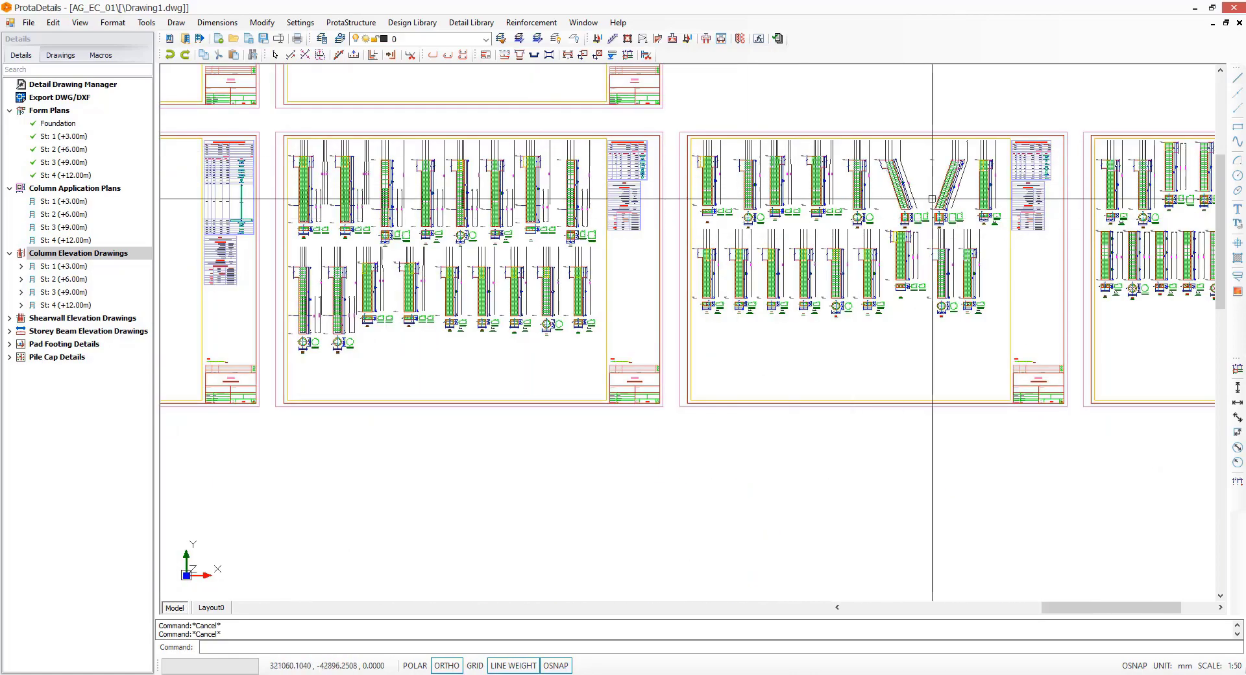
# Step: Examine the column application table, including the section, reinforcement and column labels for each column type
pyautogui.moveTo(417, 317); pyautogui.dragTo(784, 318, button='middle')
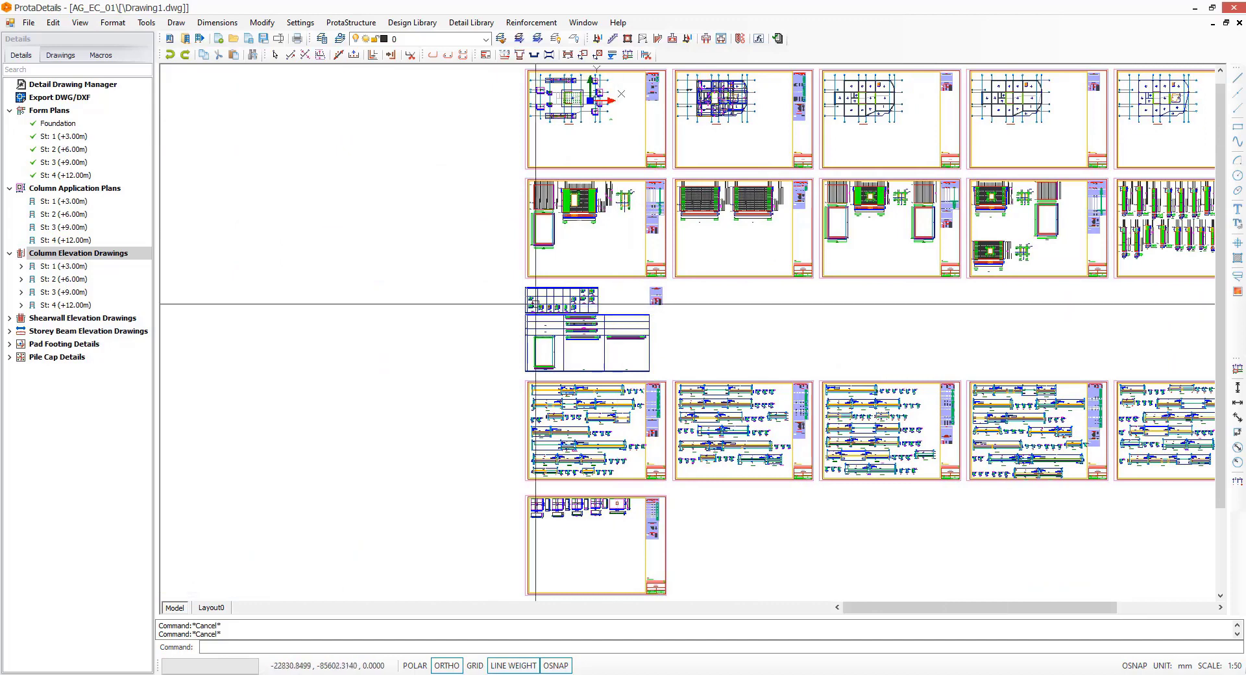
pyautogui.scroll(6, 549, 299)
pyautogui.scroll(3, 550, 299)
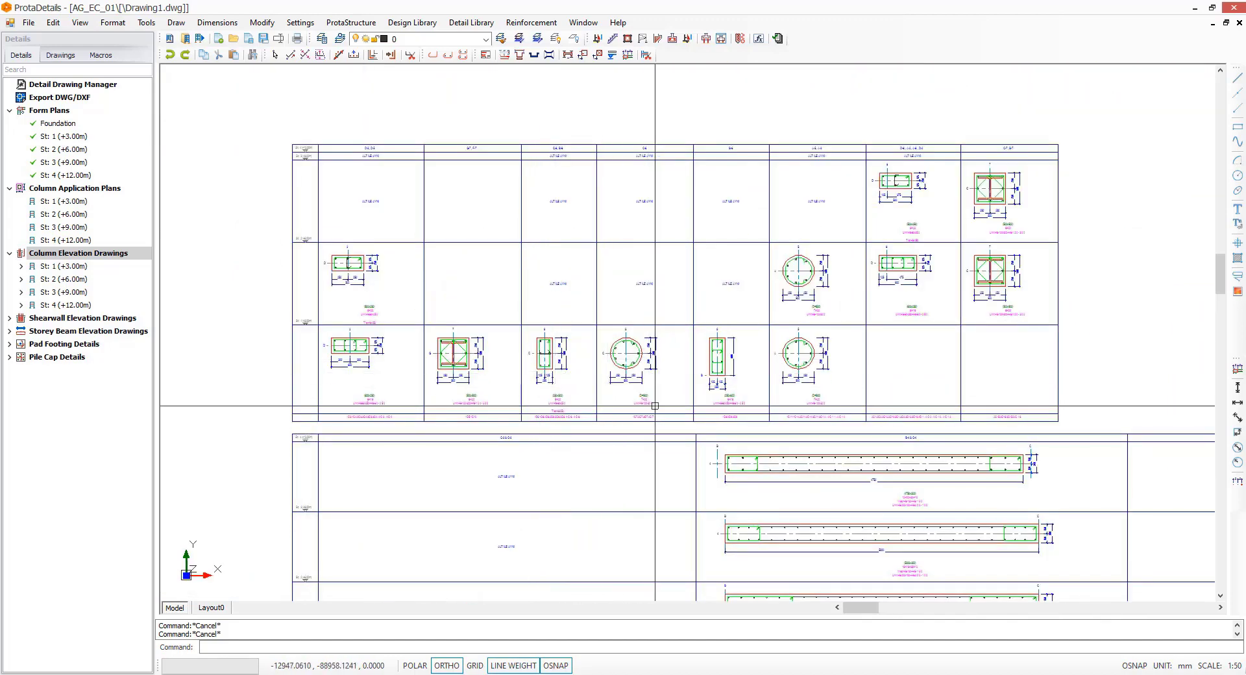
pyautogui.scroll(3, 571, 409)
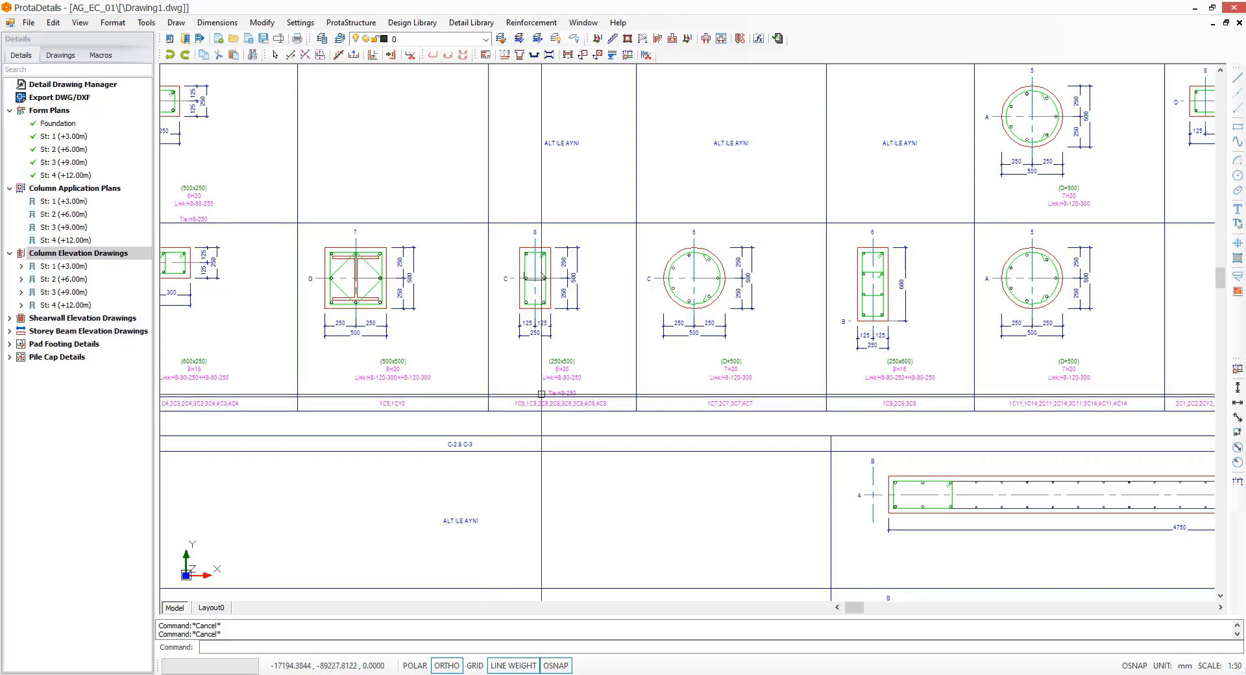
pyautogui.scroll(-5, 541, 394)
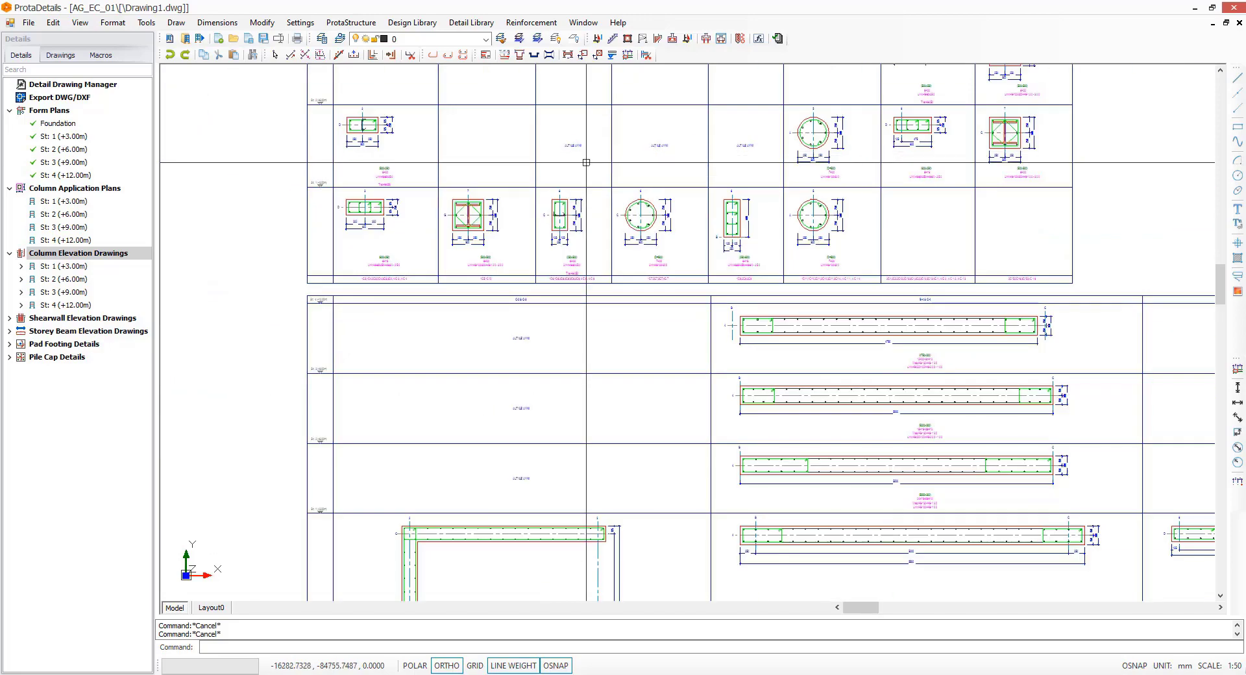
pyautogui.scroll(-3, 577, 167)
# Step: Examine the first beam elevation sheet, including the beam sections, reinforcement and the Storey 1 quantity take-off table
pyautogui.moveTo(631, 340); pyautogui.dragTo(550, 187, button='middle')
pyautogui.moveTo(645, 448); pyautogui.dragTo(592, 318, button='middle')
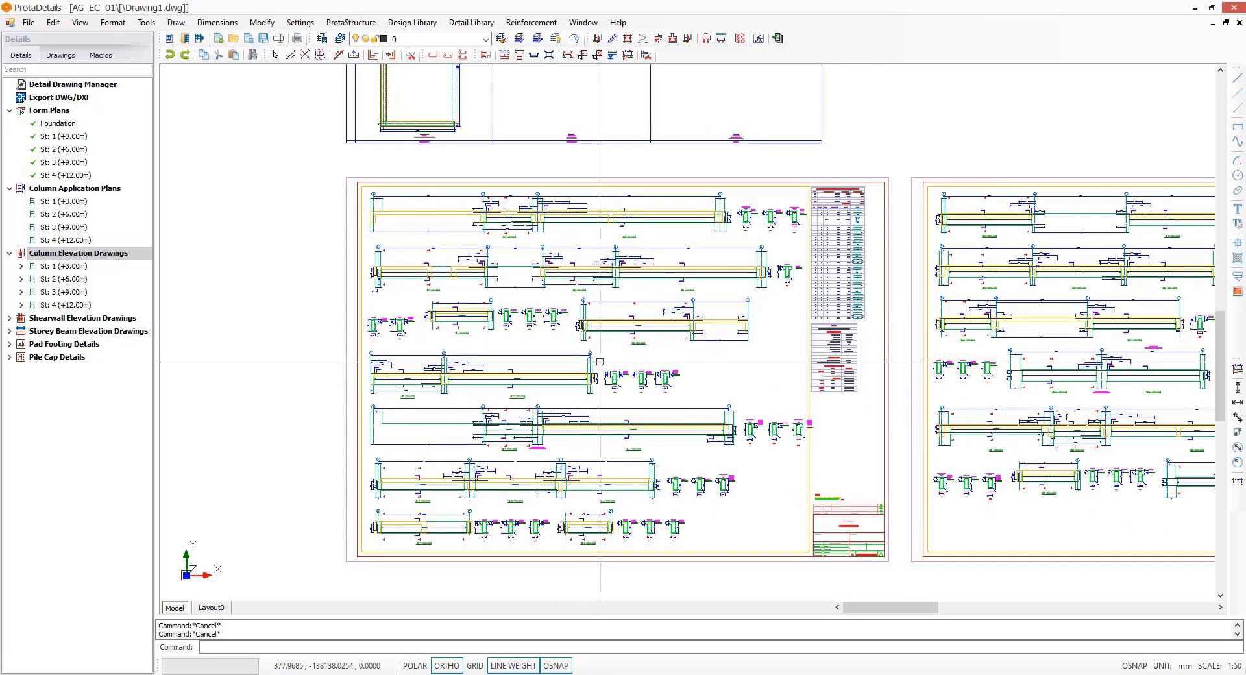
pyautogui.moveTo(649, 389); pyautogui.dragTo(632, 360, button='middle')
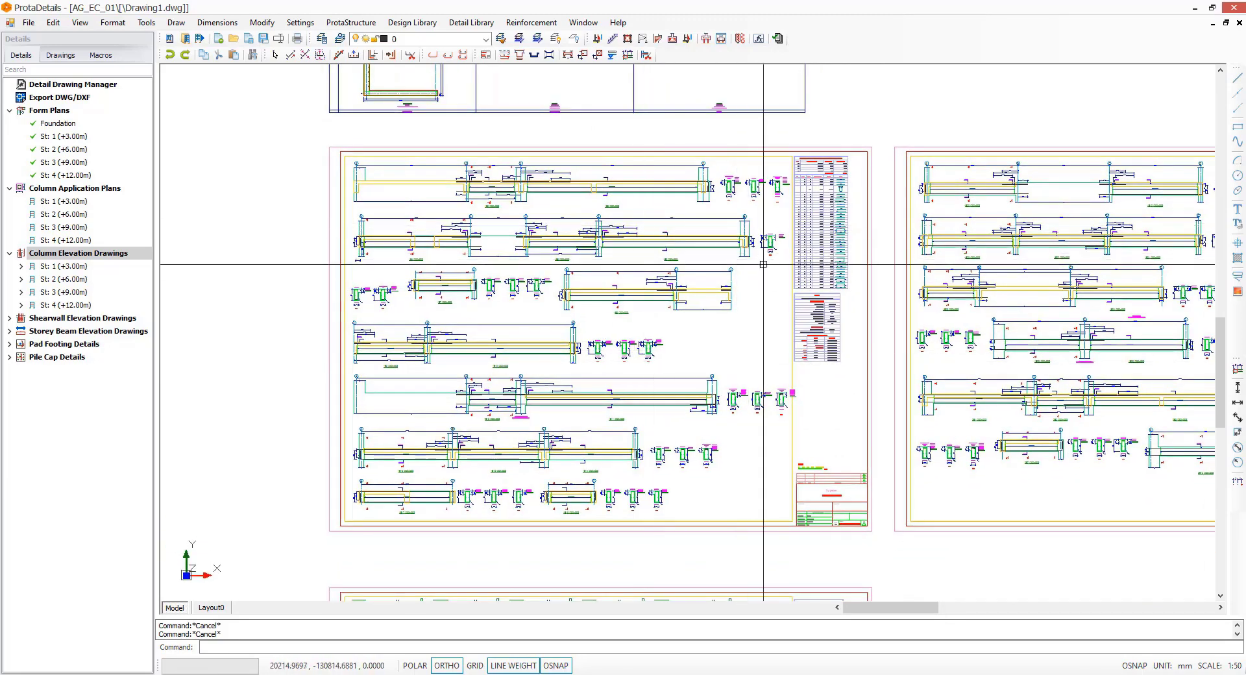
pyautogui.scroll(5, 728, 278)
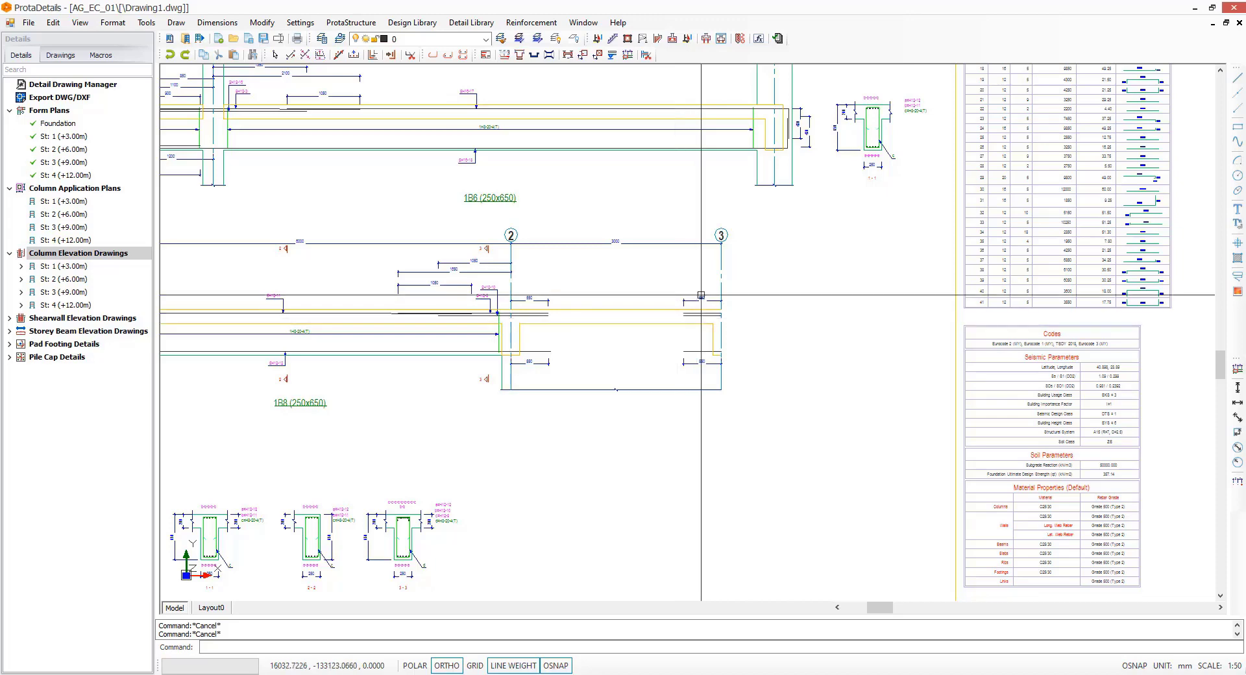
pyautogui.moveTo(794, 223)
pyautogui.mouseDown(button='middle')
pyautogui.moveTo(772, 378)
pyautogui.moveTo(719, 442)
pyautogui.moveTo(729, 456)
pyautogui.mouseUp(button='middle')
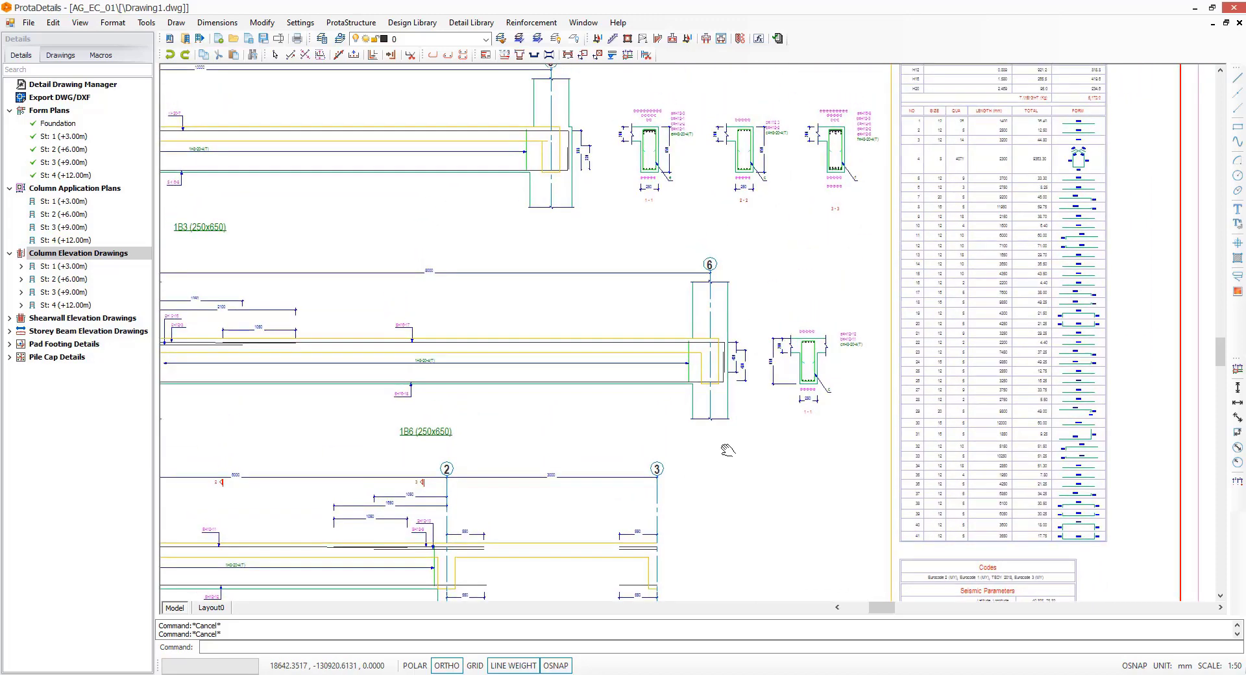
pyautogui.moveTo(727, 304); pyautogui.dragTo(734, 342, button='middle')
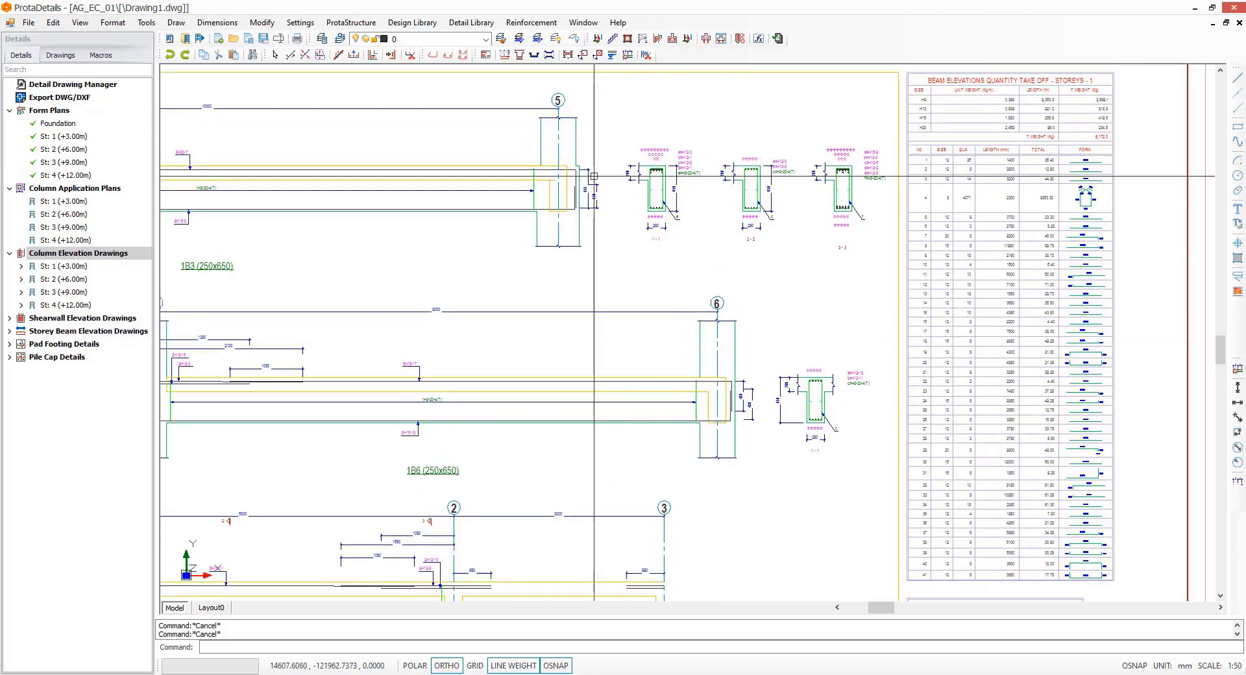
# Step: Set the diameter of the bent longitudinal rebar in beam 1B3 at axis 5 to 32, with the beam quantity table in view
pyautogui.moveTo(614, 150); pyautogui.dragTo(618, 201, button='middle')
pyautogui.scroll(5, 619, 163)
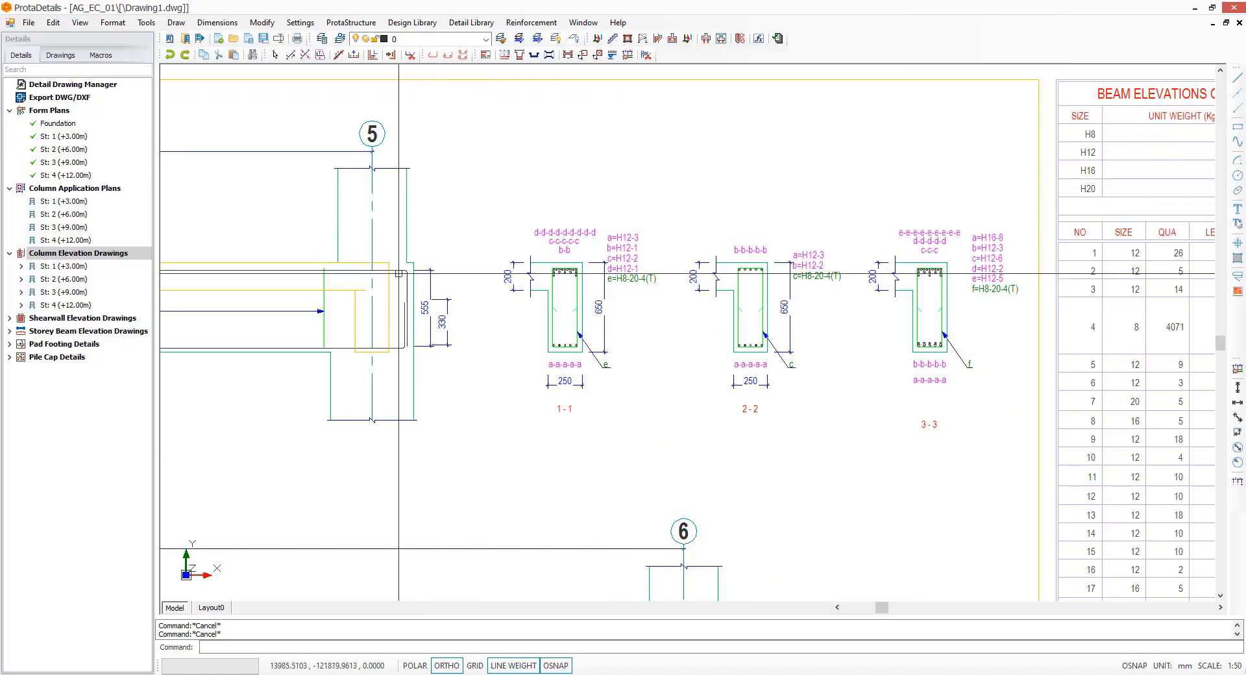
pyautogui.doubleClick(407, 292)
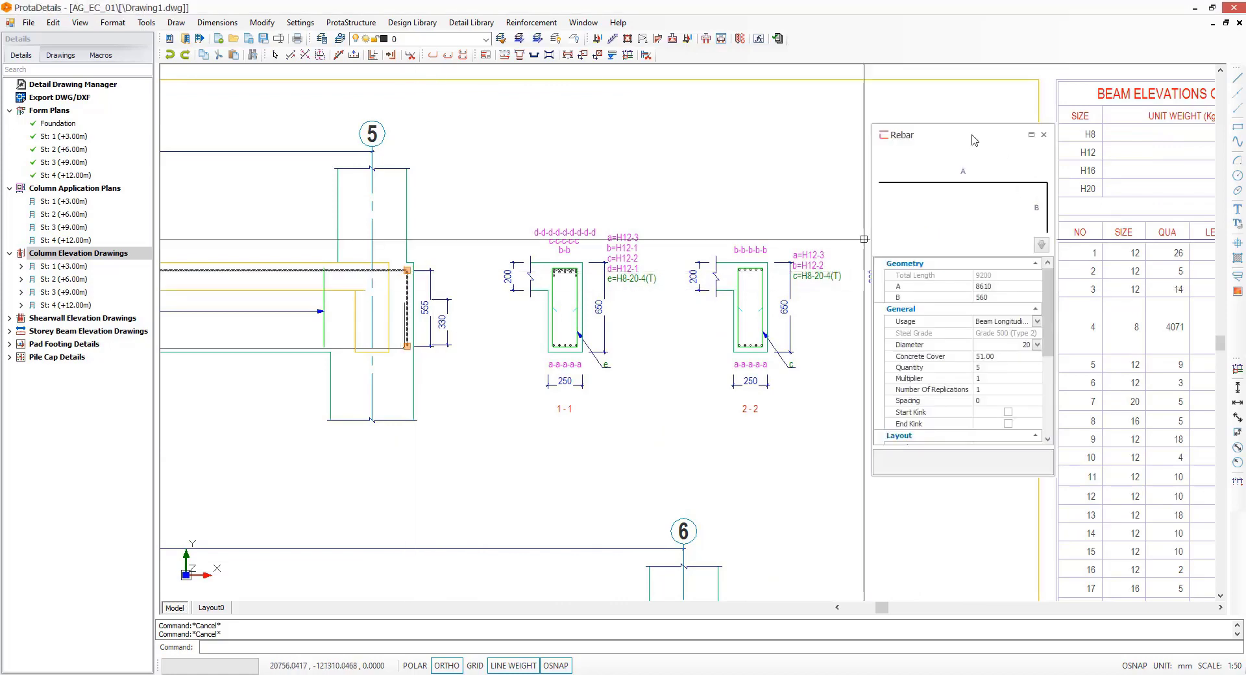
pyautogui.moveTo(974, 140); pyautogui.dragTo(779, 150)
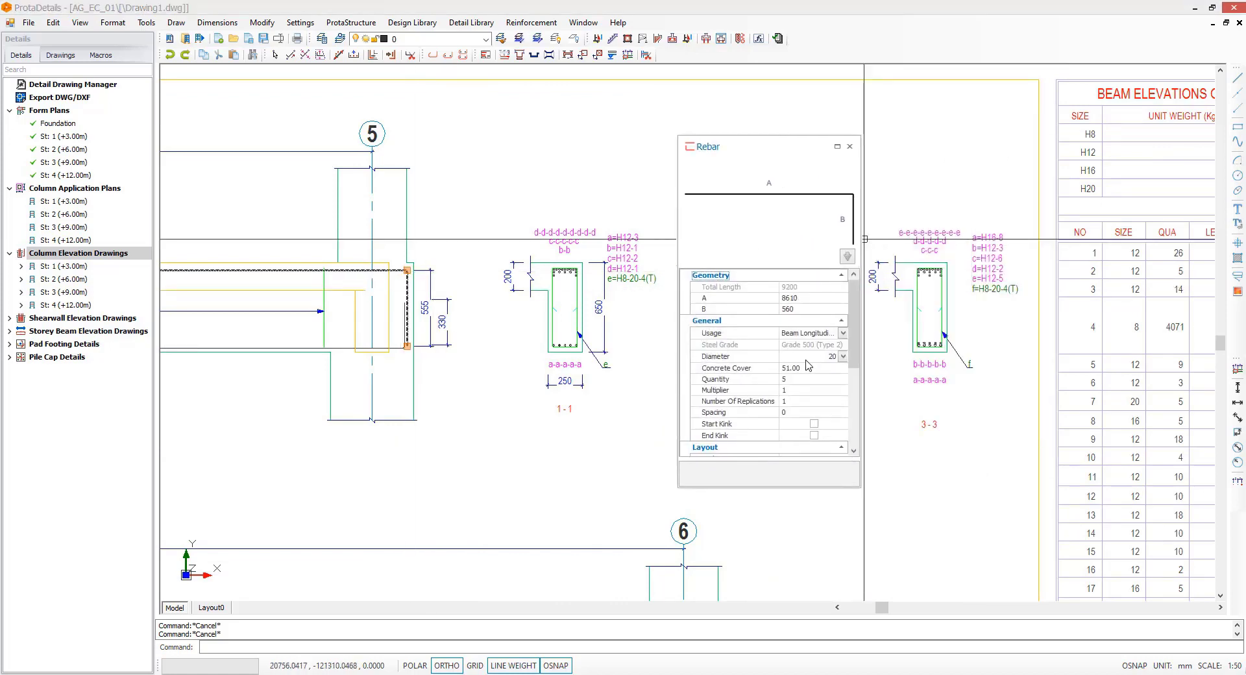
pyautogui.click(842, 356)
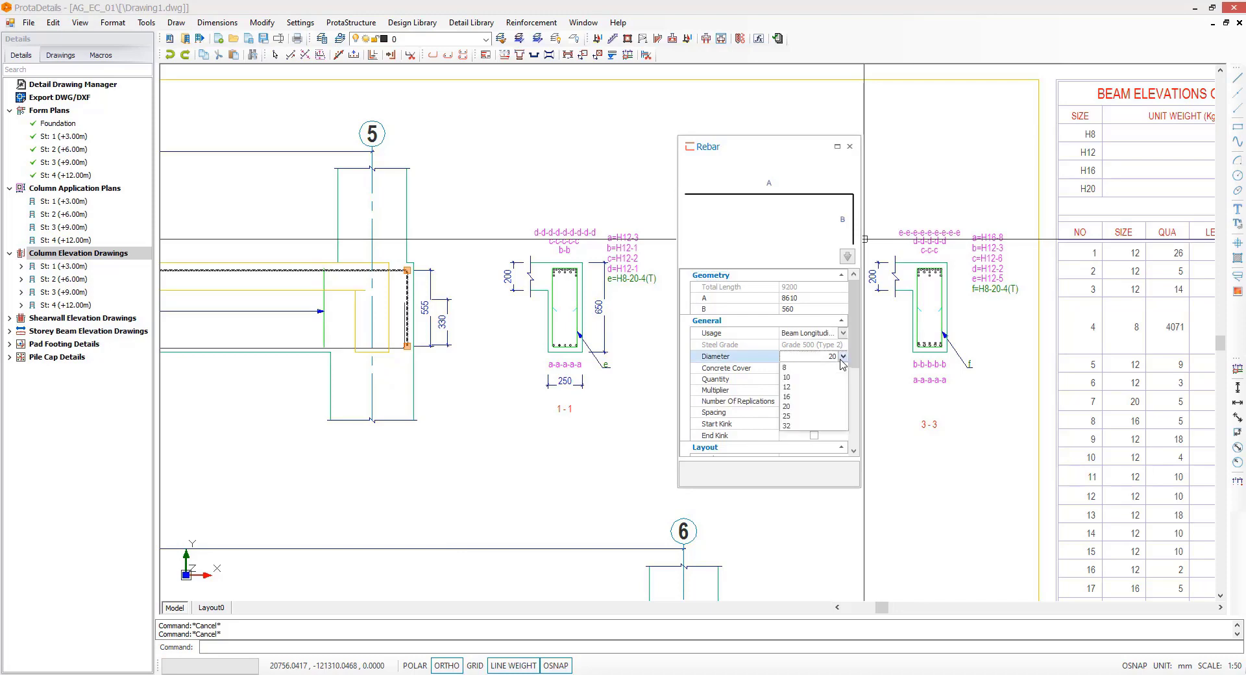
pyautogui.moveTo(1126, 325); pyautogui.dragTo(929, 324, button='middle')
pyautogui.scroll(-2, 933, 318)
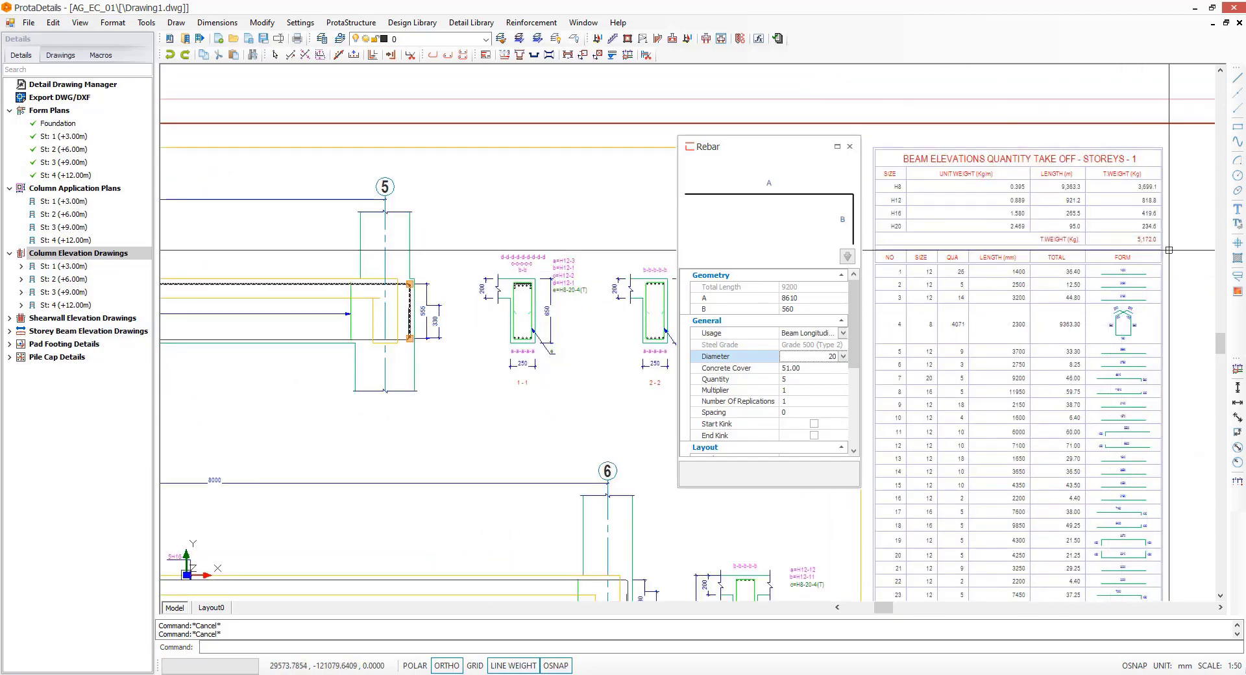
pyautogui.click(843, 357)
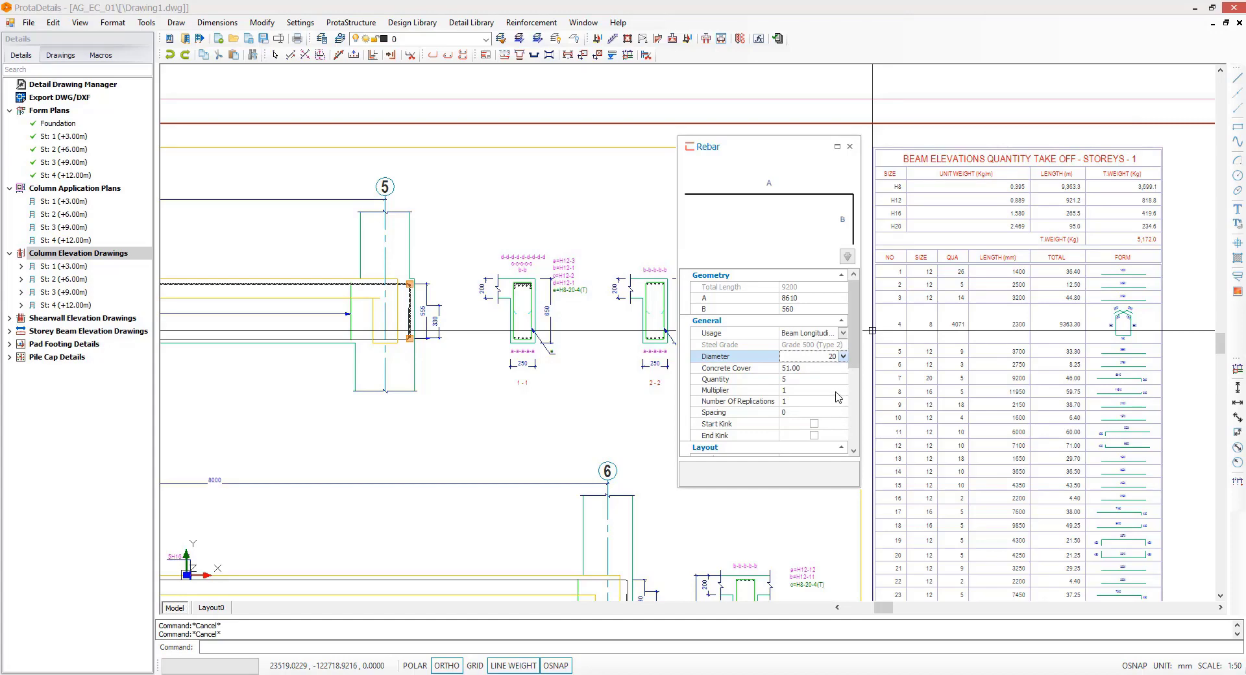
pyautogui.click(841, 392)
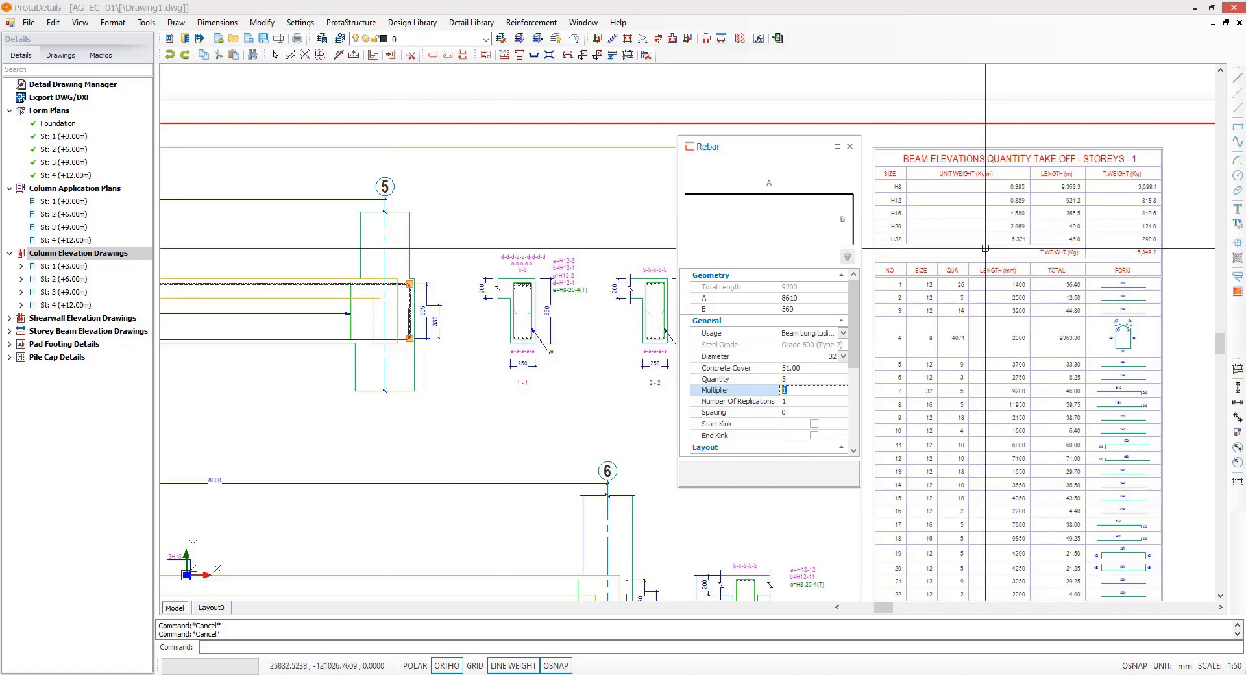
pyautogui.press('Escape')
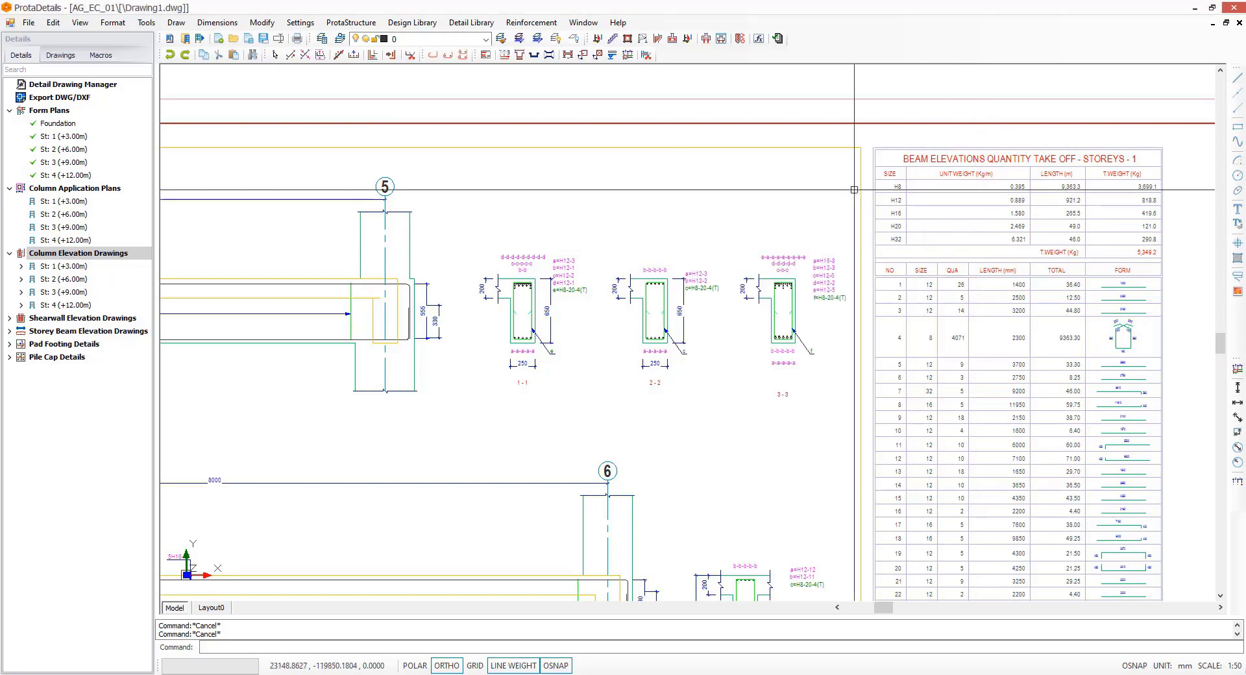
# Step: Review the remaining beam elevation, pad footing and pile cap detail sheets, ending with an overview of all sheets
pyautogui.scroll(-5, 850, 189)
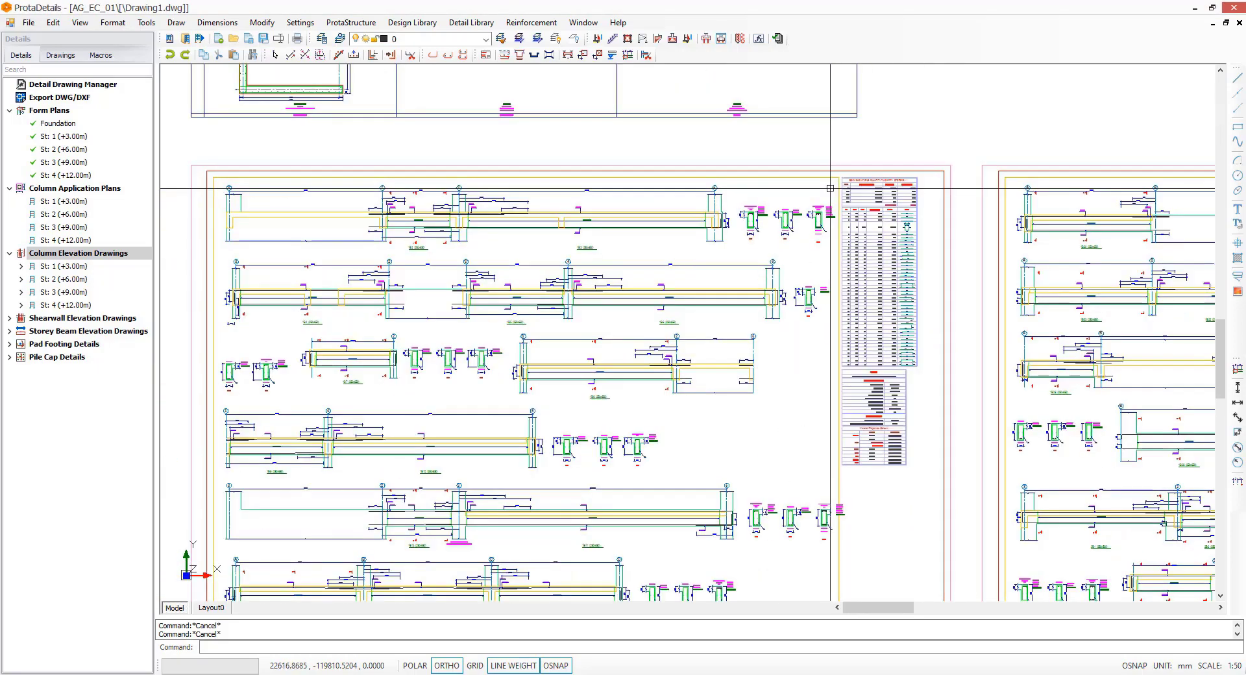
pyautogui.moveTo(781, 345); pyautogui.dragTo(792, 201, button='middle')
pyautogui.scroll(-2, 571, 190)
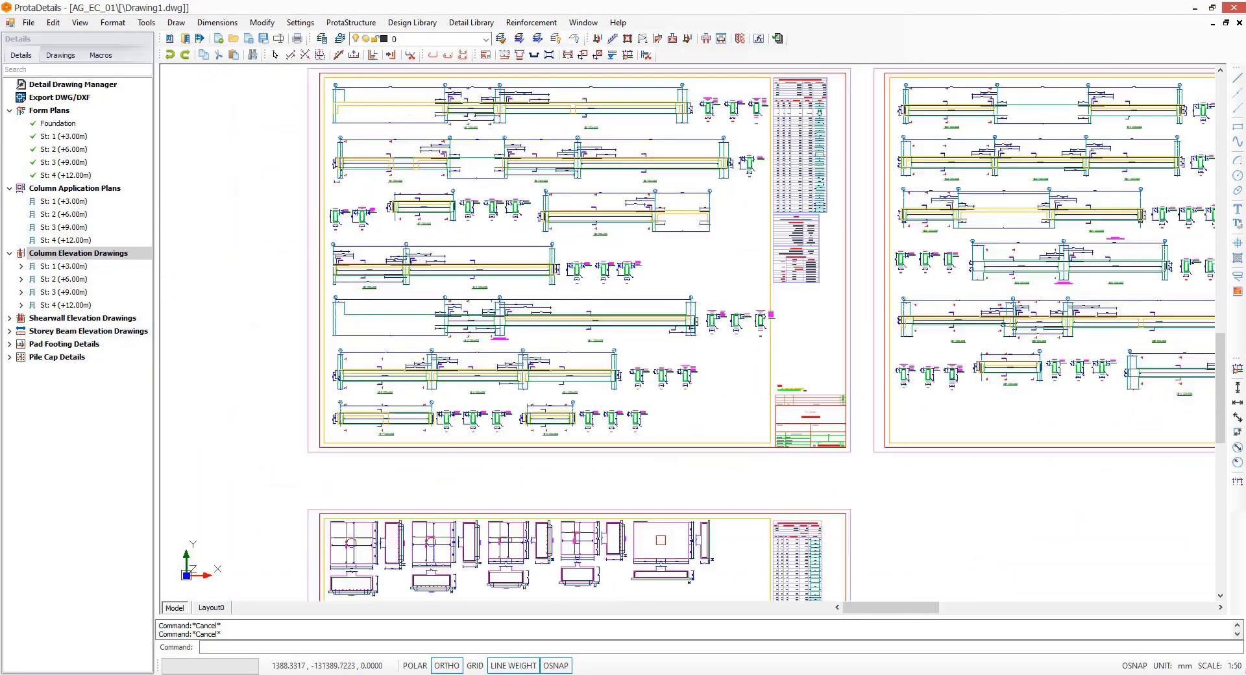
pyautogui.scroll(-3, 571, 190)
pyautogui.moveTo(590, 386); pyautogui.dragTo(607, 275, button='middle')
pyautogui.scroll(3, 572, 323)
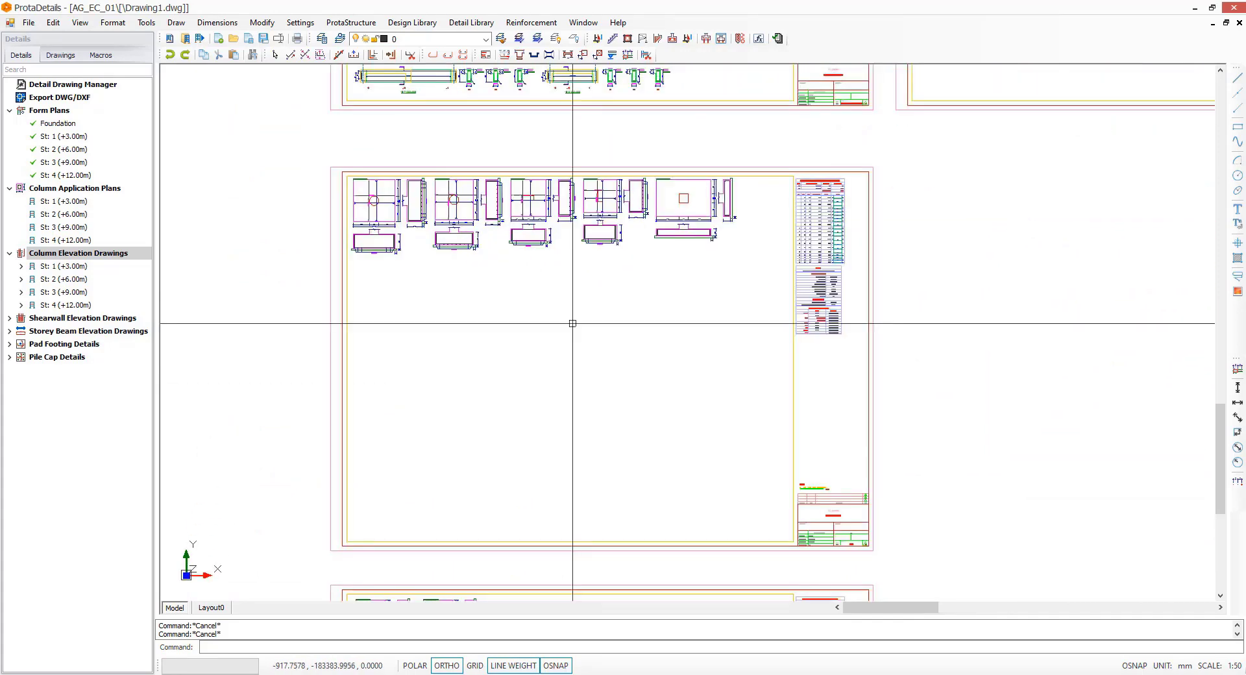
pyautogui.moveTo(676, 331)
pyautogui.mouseDown(button='middle')
pyautogui.moveTo(631, 156)
pyautogui.moveTo(624, 389)
pyautogui.mouseUp(button='middle')
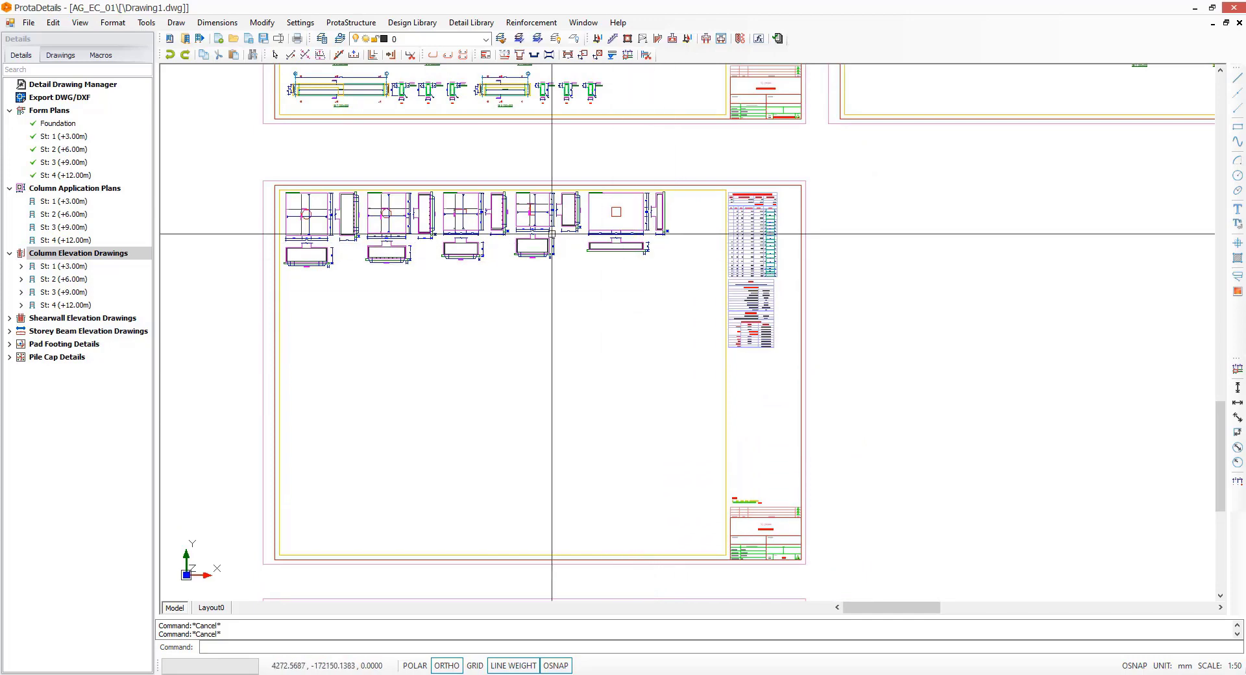
pyautogui.scroll(-2, 555, 224)
pyautogui.moveTo(580, 346); pyautogui.dragTo(607, 320, button='middle')
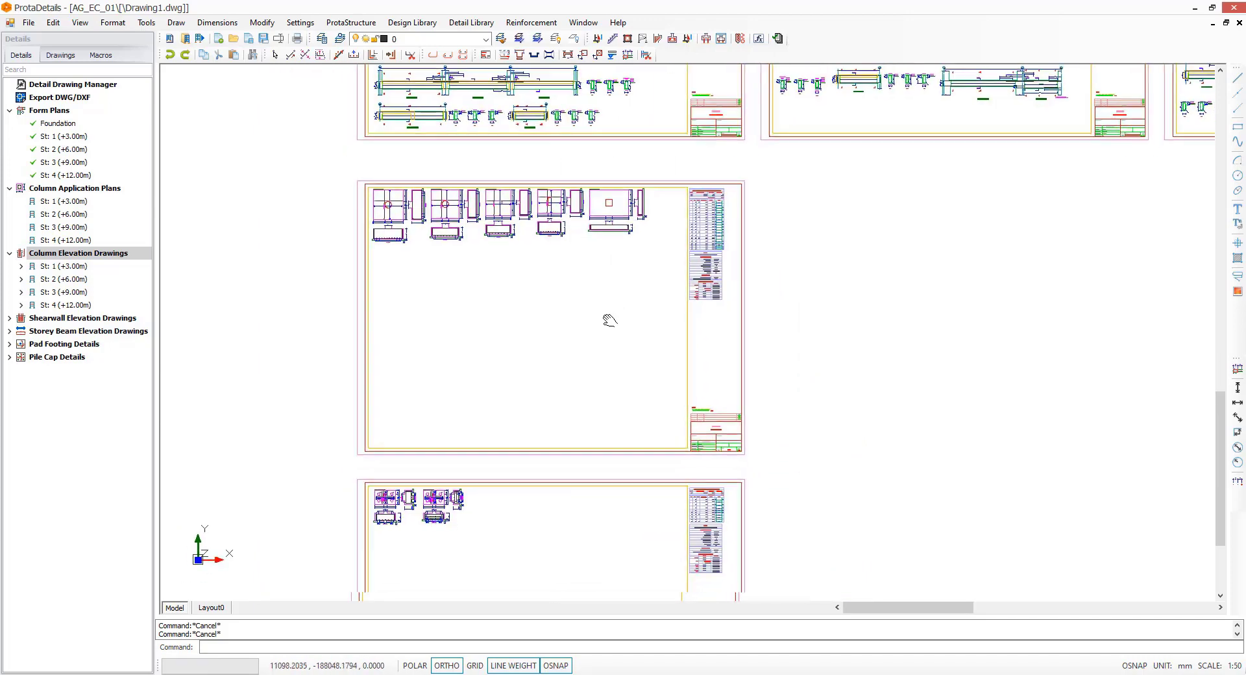
pyautogui.scroll(-1, 391, 484)
pyautogui.scroll(-3, 389, 484)
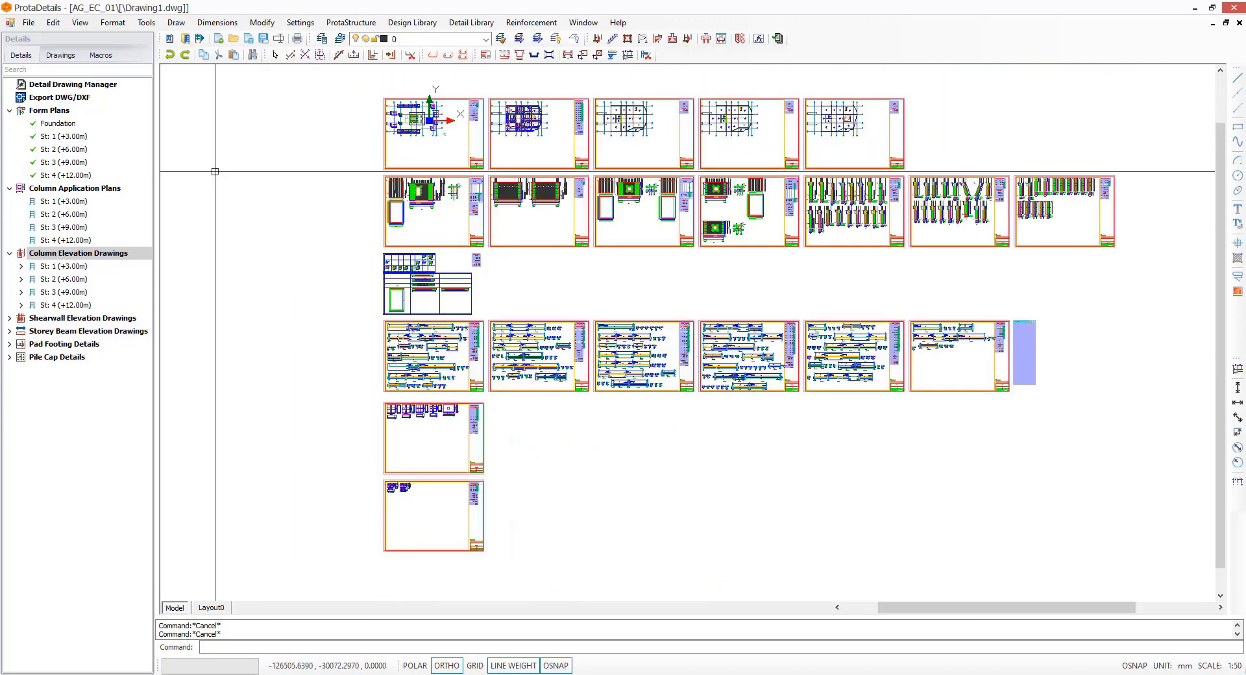
# Step: Create a new blank drawing and open the sheet template A0_Prota.dxf from the Documents\ProtaLib\Sheets folder
pyautogui.click(218, 40)
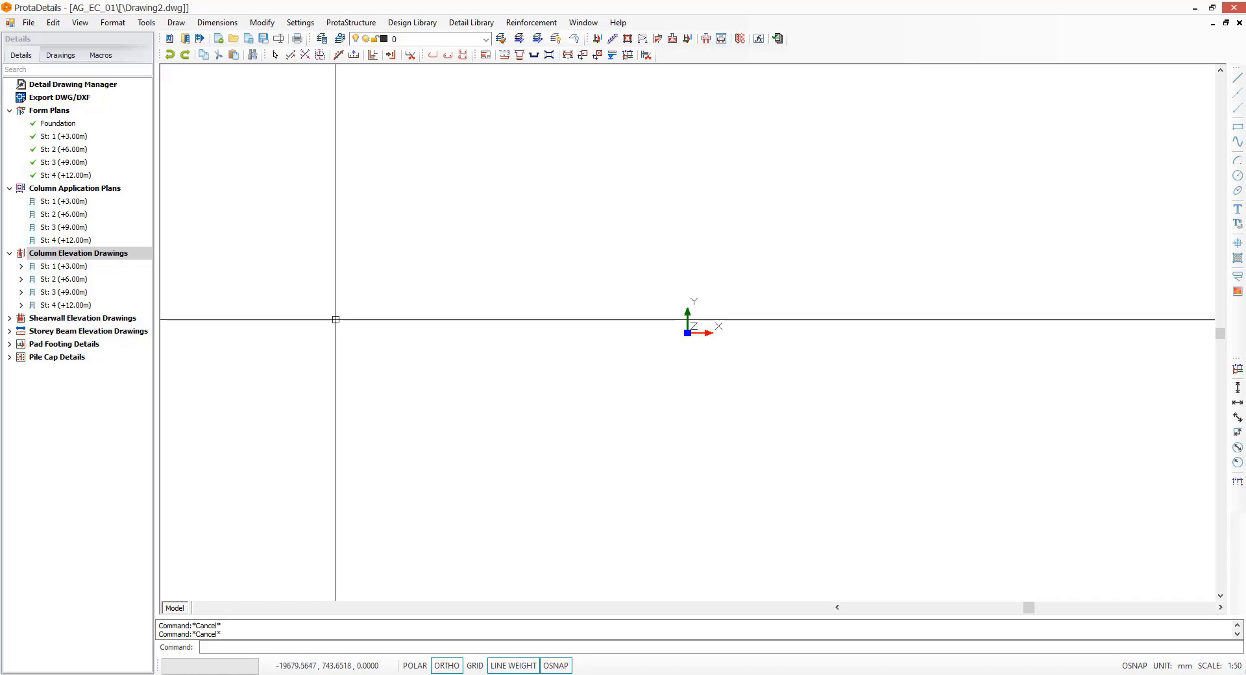
pyautogui.moveTo(764, 283); pyautogui.dragTo(731, 301, button='middle')
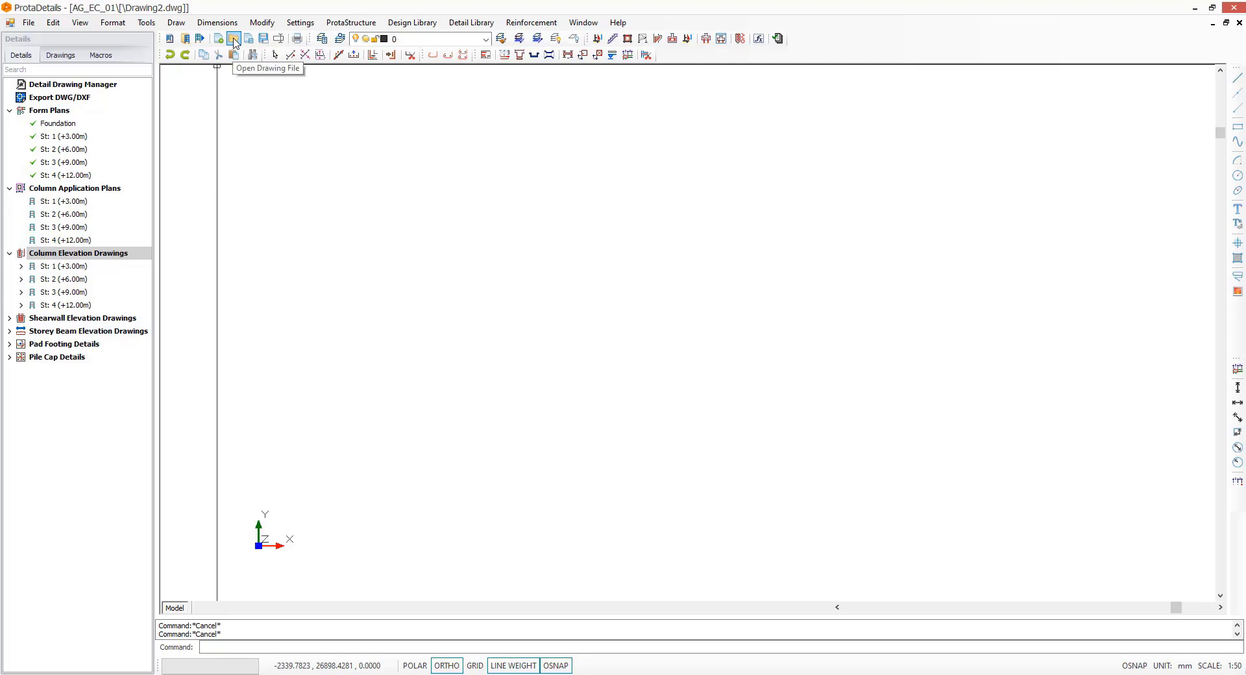
pyautogui.click(234, 40)
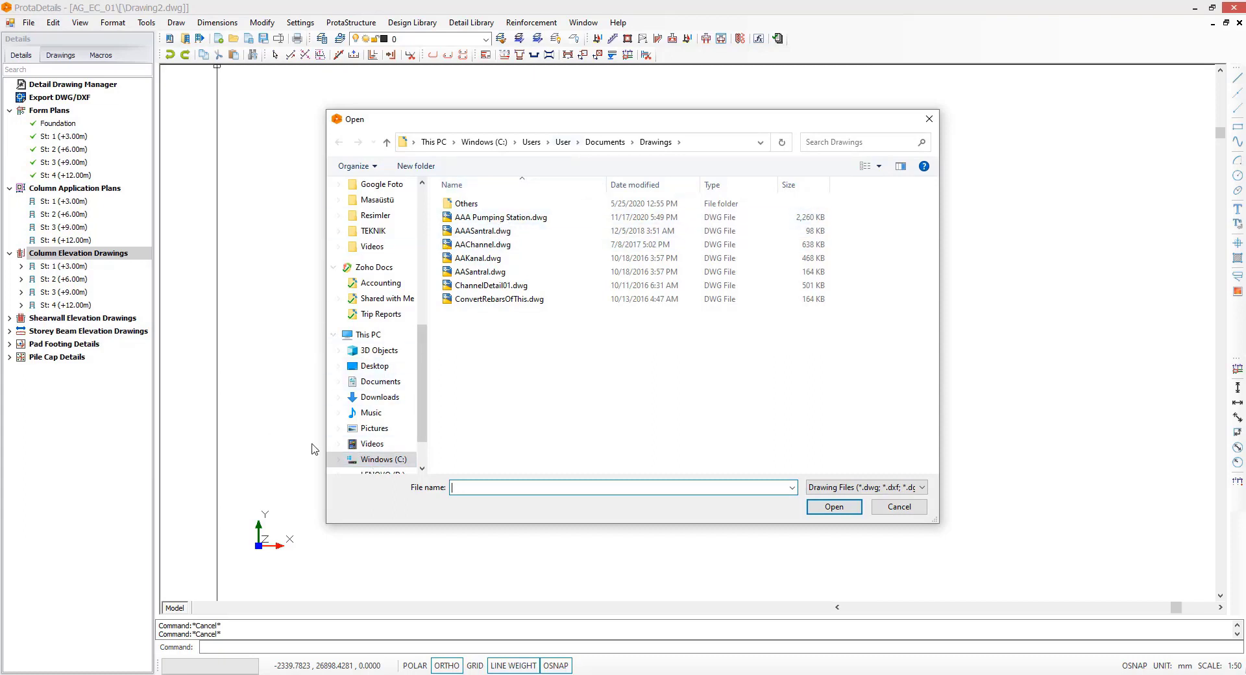
pyautogui.click(381, 385)
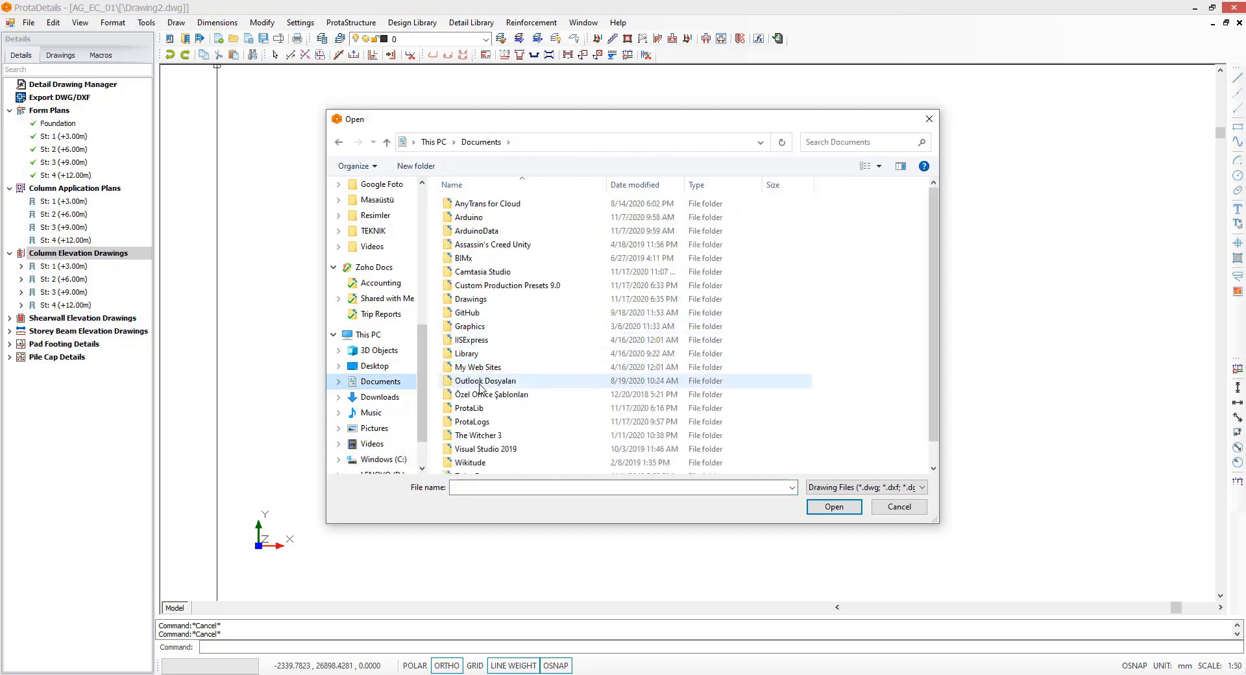
pyautogui.click(477, 409)
pyautogui.doubleClick(478, 409)
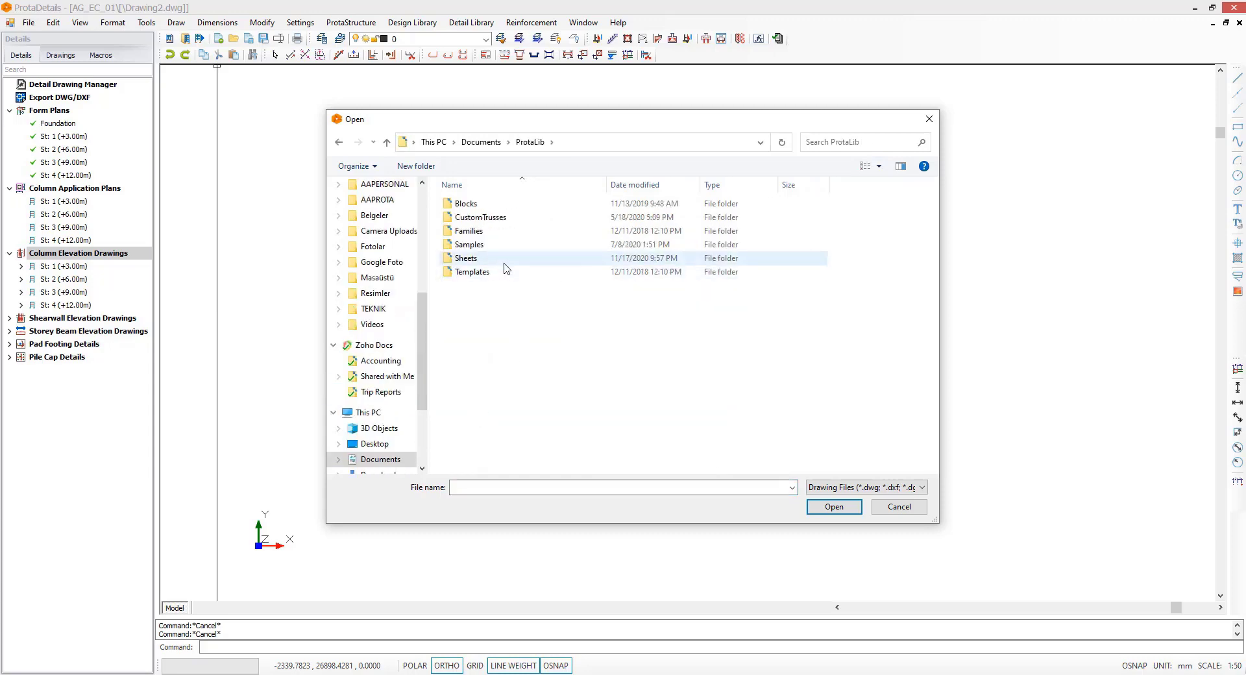
pyautogui.doubleClick(468, 257)
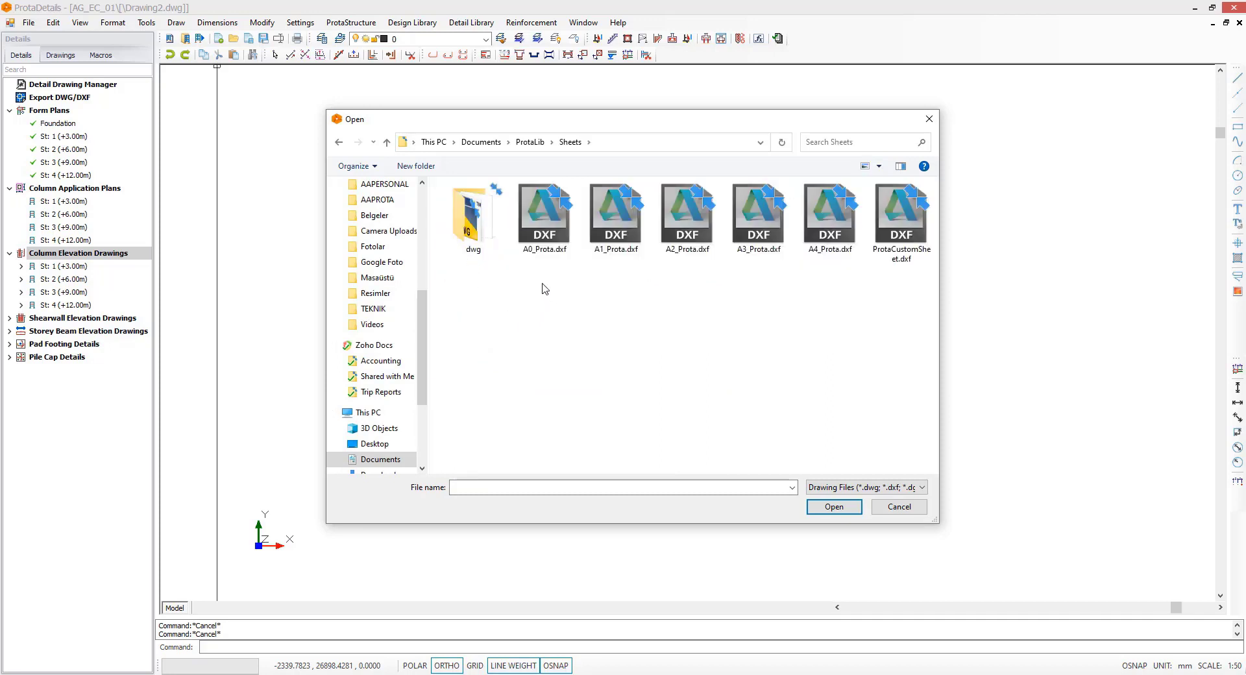
pyautogui.click(546, 232)
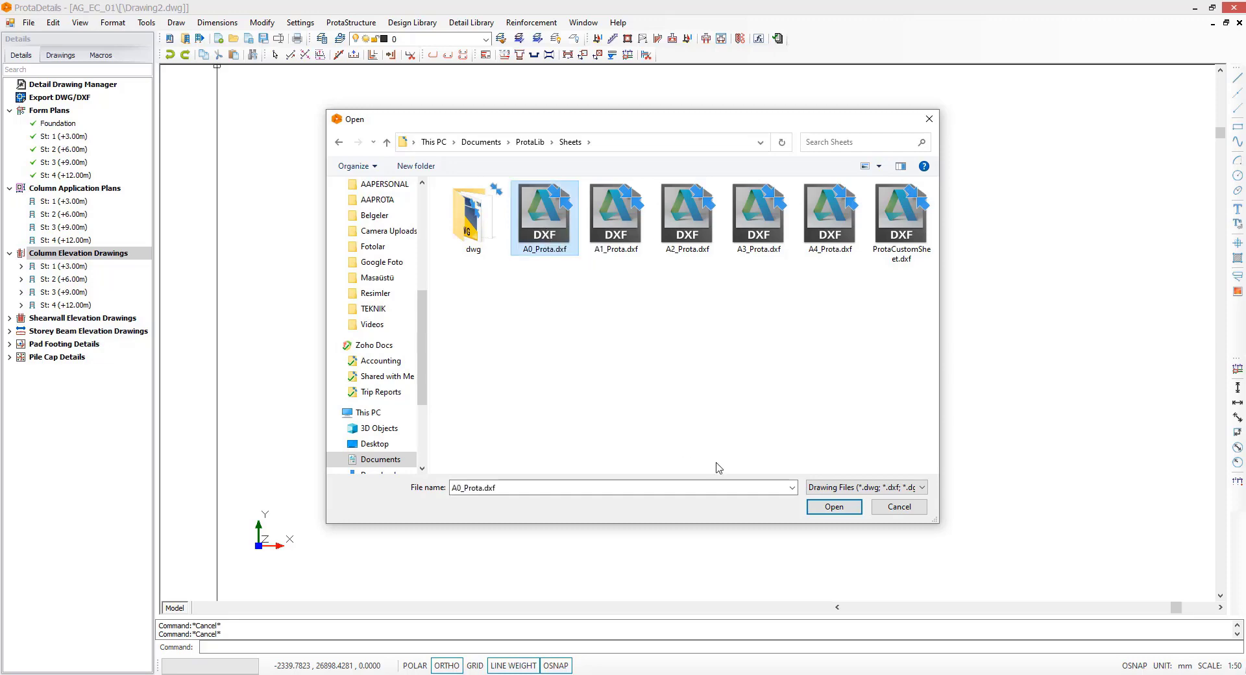
pyautogui.click(834, 507)
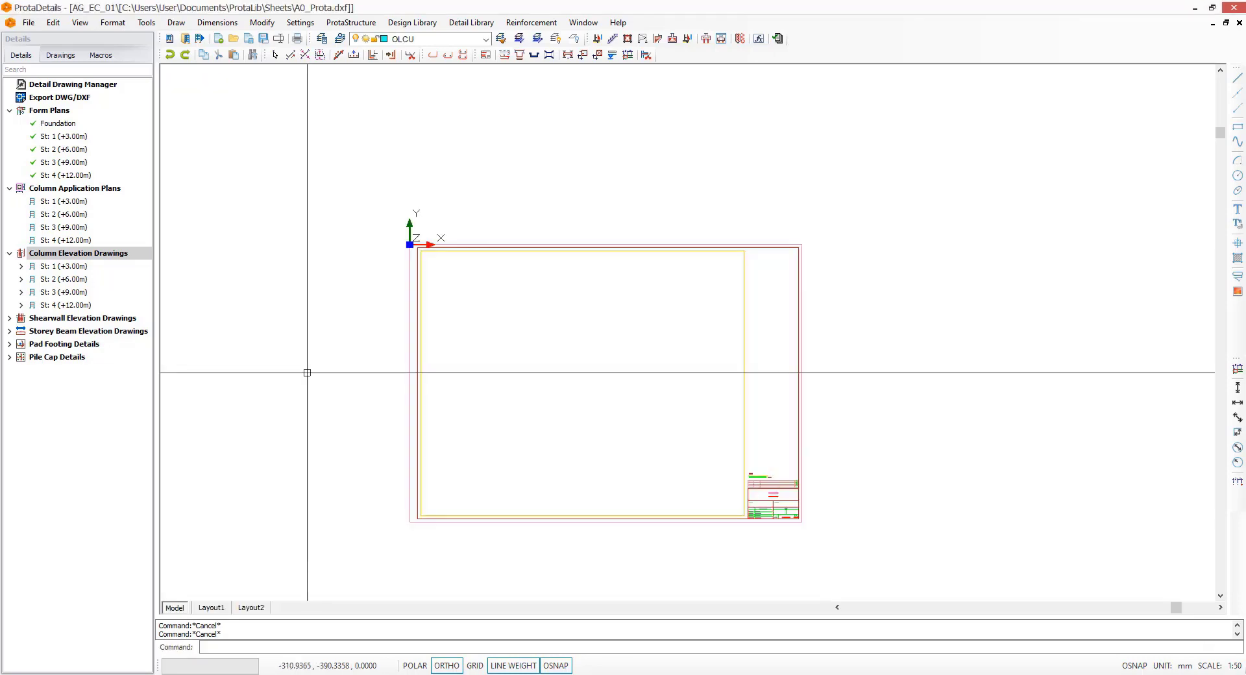
# Step: Copy the "Drawn By" and "Date" texts of the title block's revision table one row up and one column to the right
pyautogui.scroll(3, 589, 547)
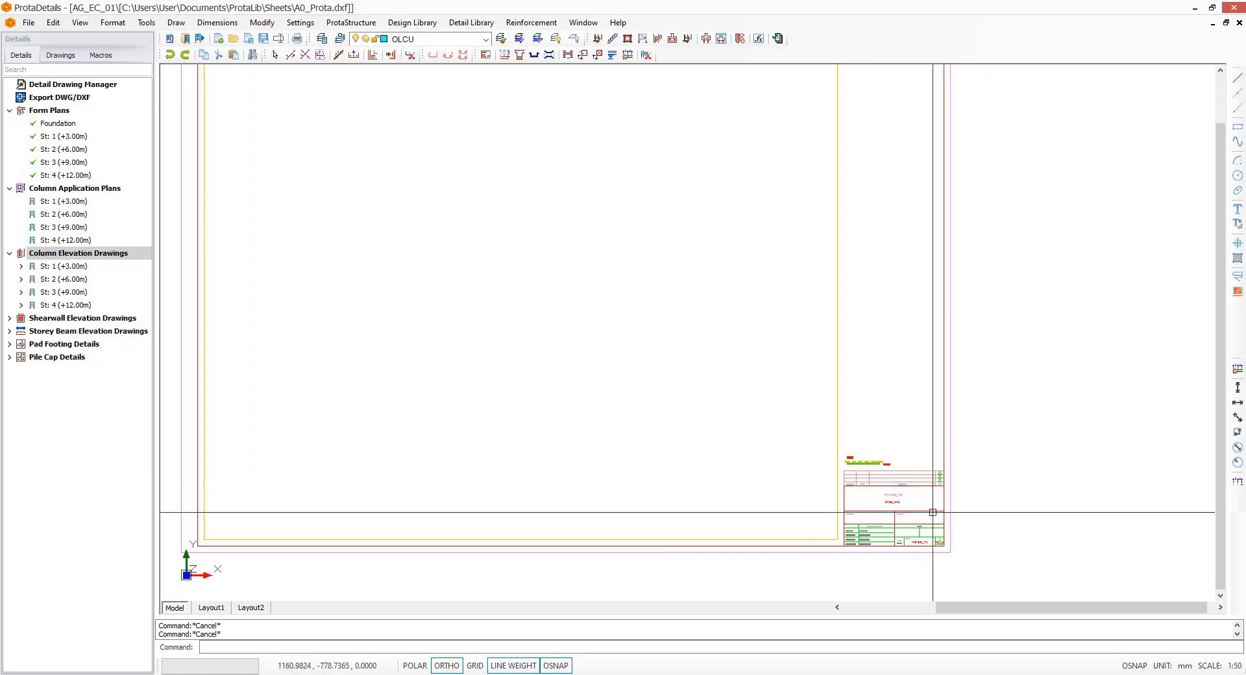
pyautogui.scroll(4, 930, 496)
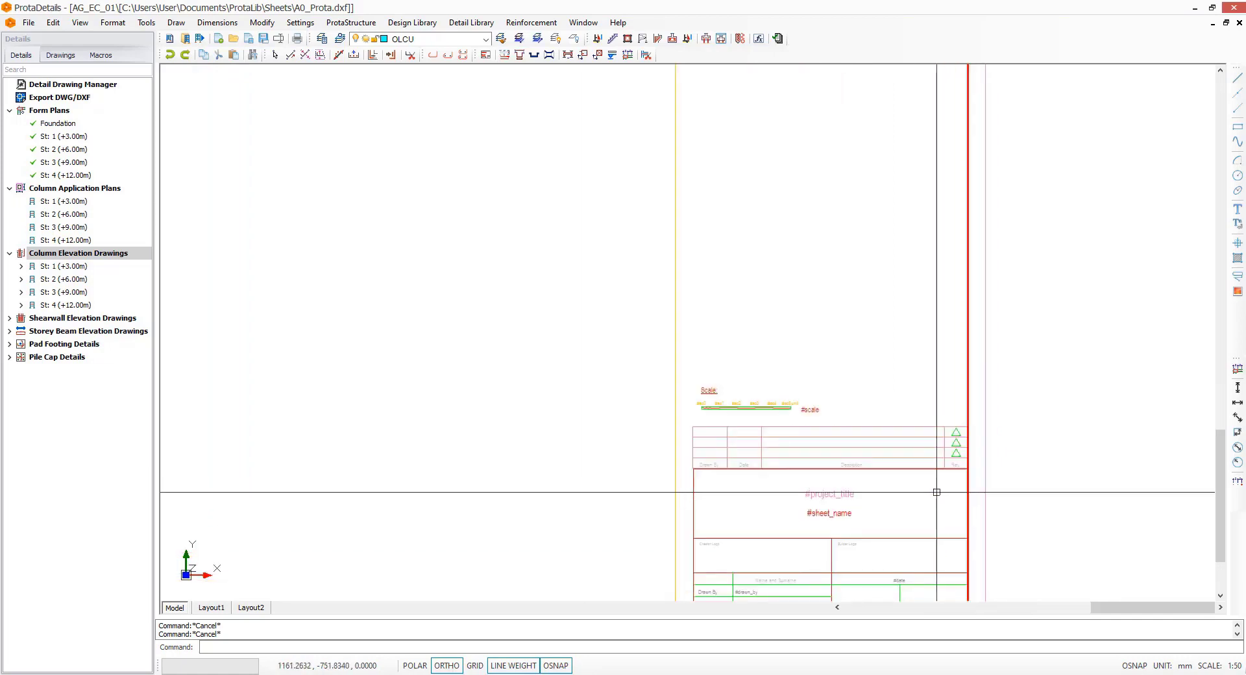
pyautogui.scroll(2, 930, 495)
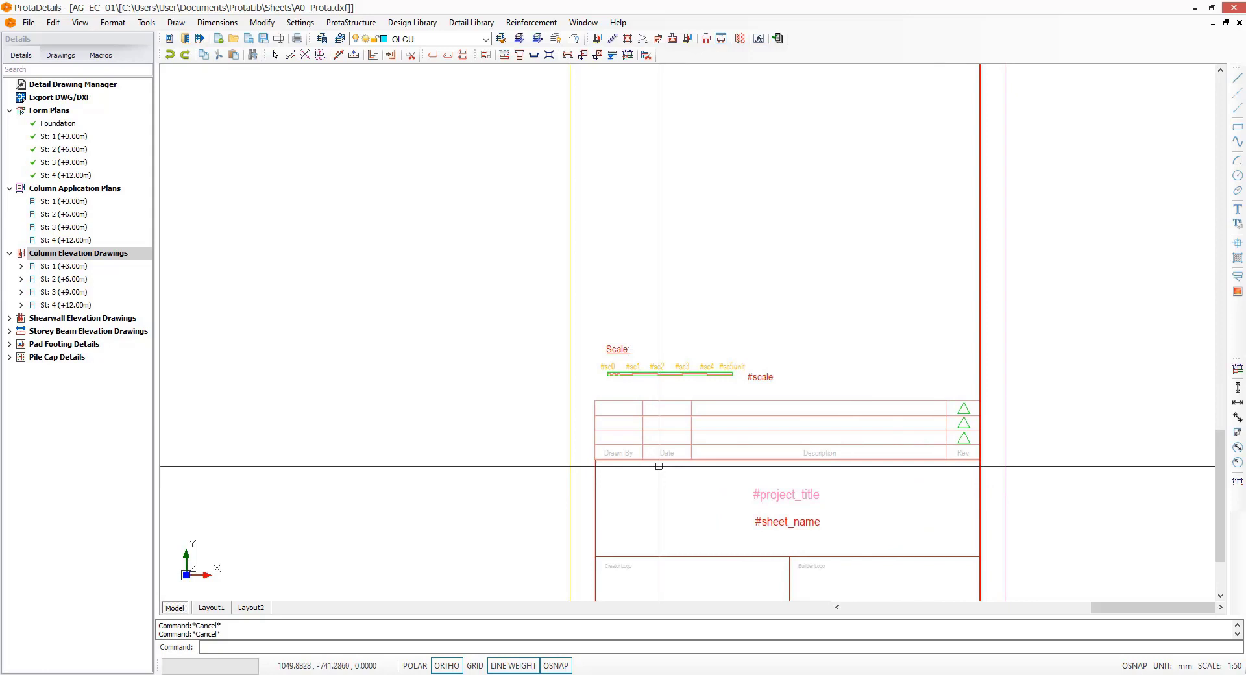
pyautogui.moveTo(718, 512); pyautogui.dragTo(649, 419, button='middle')
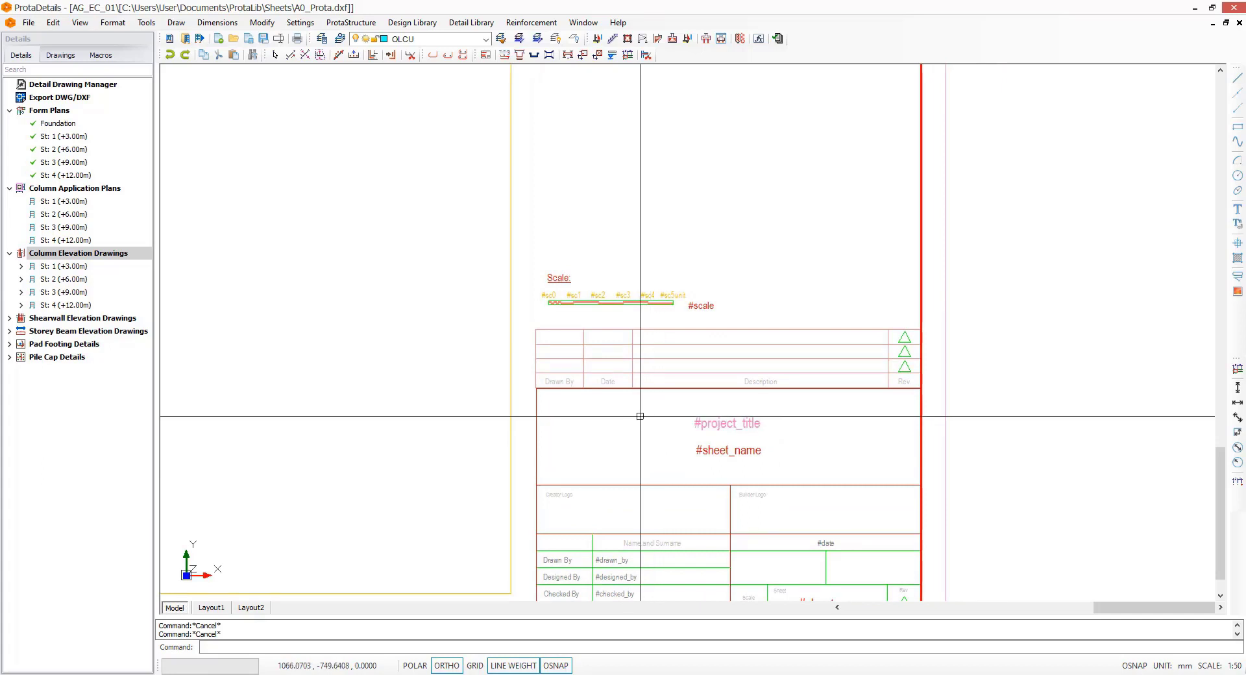
pyautogui.write('c')
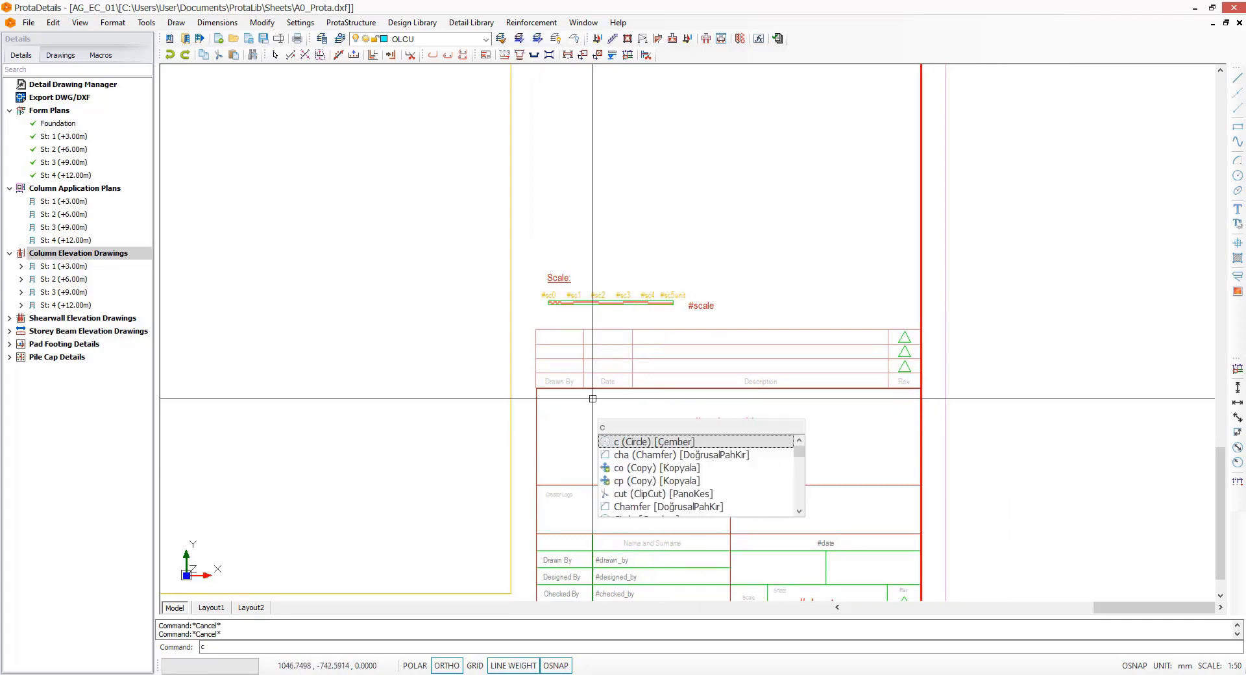
pyautogui.write('p')
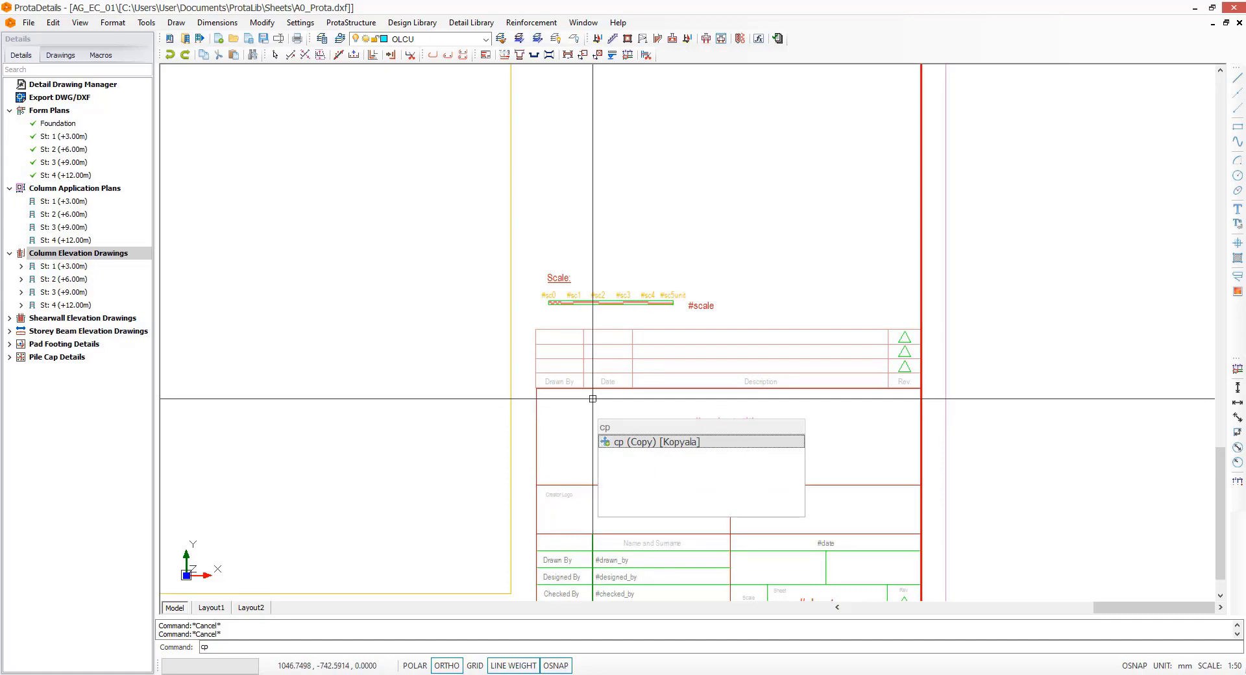
pyautogui.press('Return')
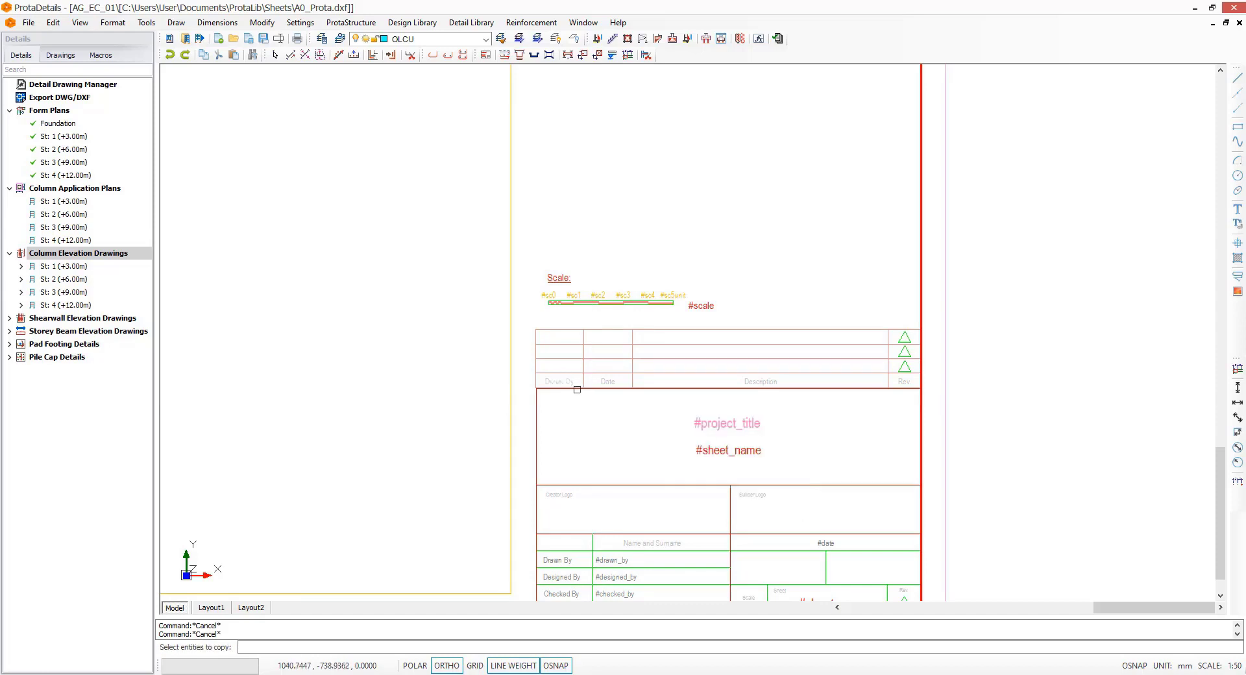
pyautogui.scroll(5, 577, 389)
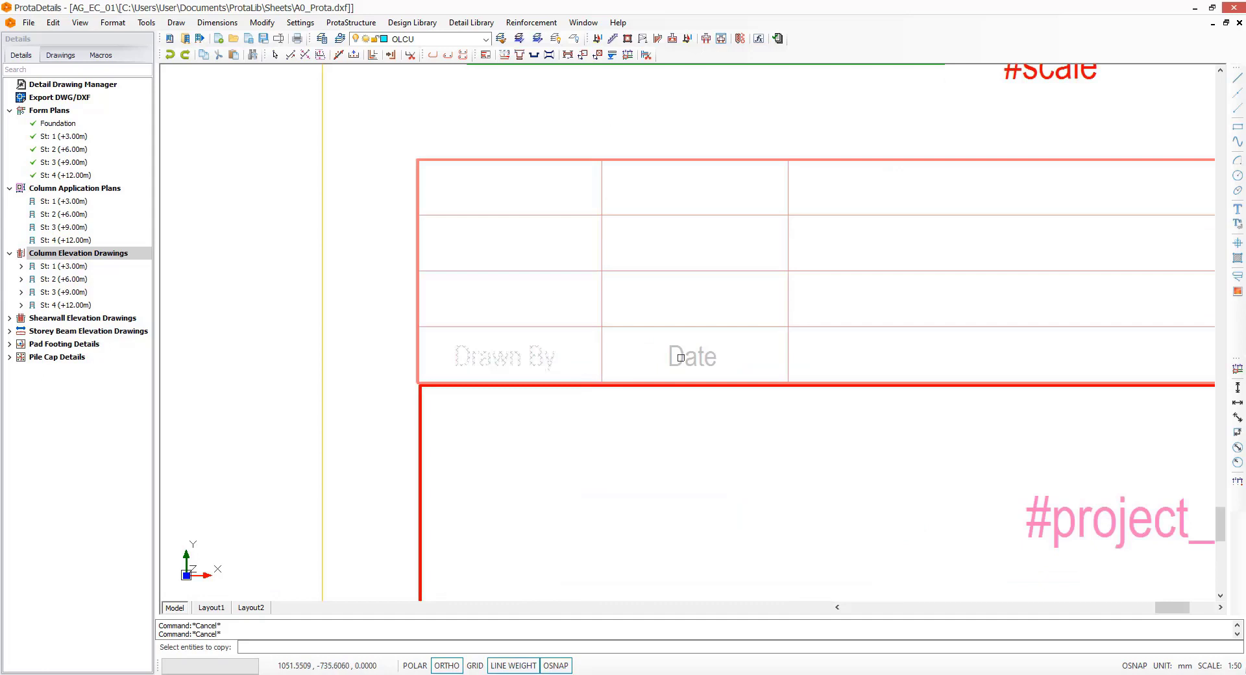
pyautogui.press('Return')
pyautogui.click(601, 384)
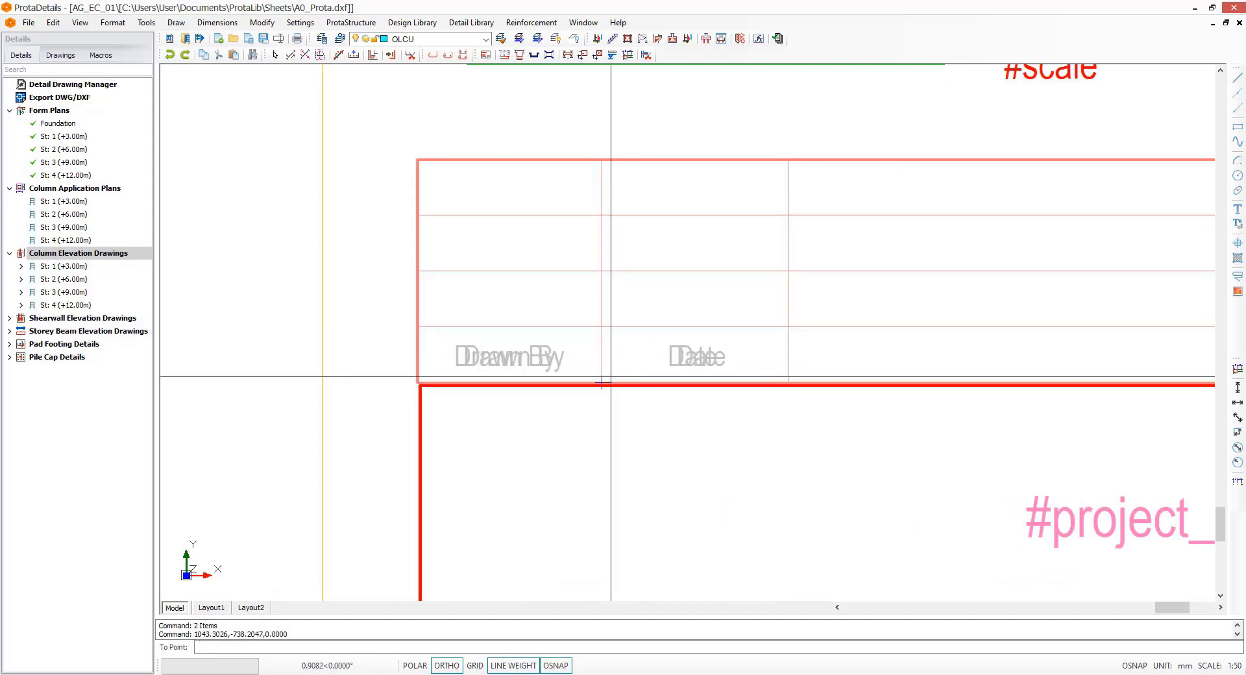
pyautogui.click(787, 326)
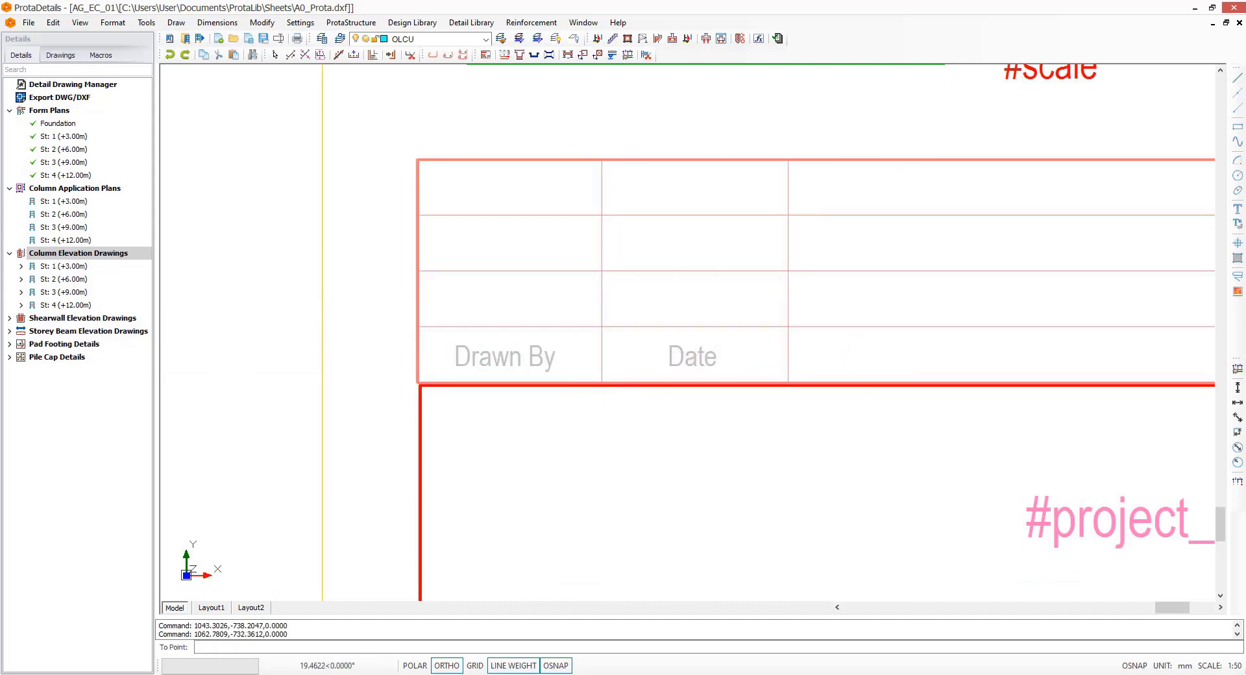
pyautogui.press('Escape')
pyautogui.press('Escape')
# Step: Change the copied "Drawn By" text in the revision table to "Client:"
pyautogui.write('ed')
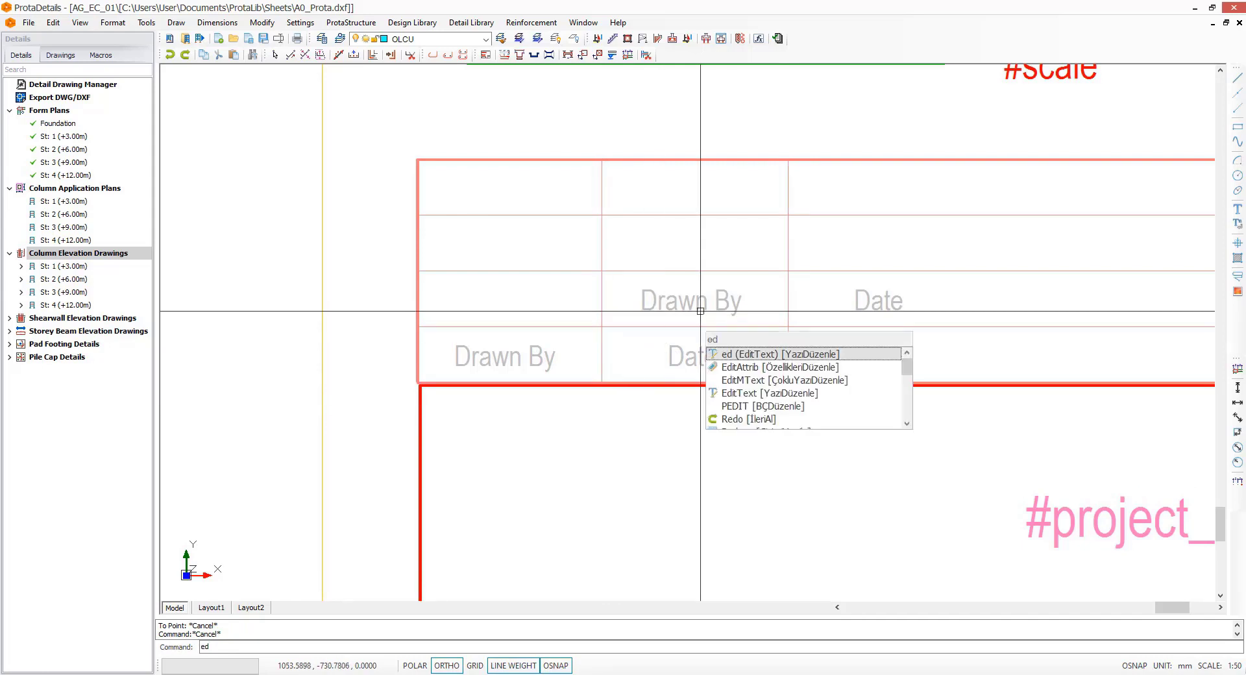
pyautogui.press('Return')
pyautogui.click(696, 308)
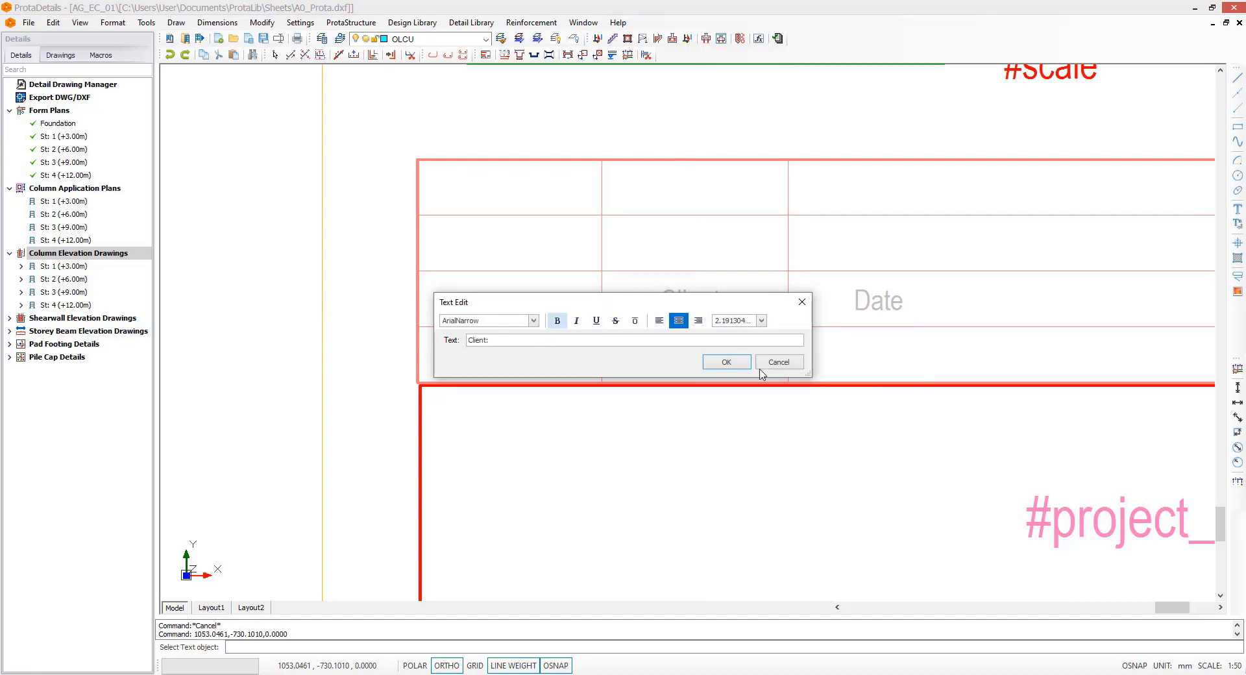
pyautogui.click(726, 362)
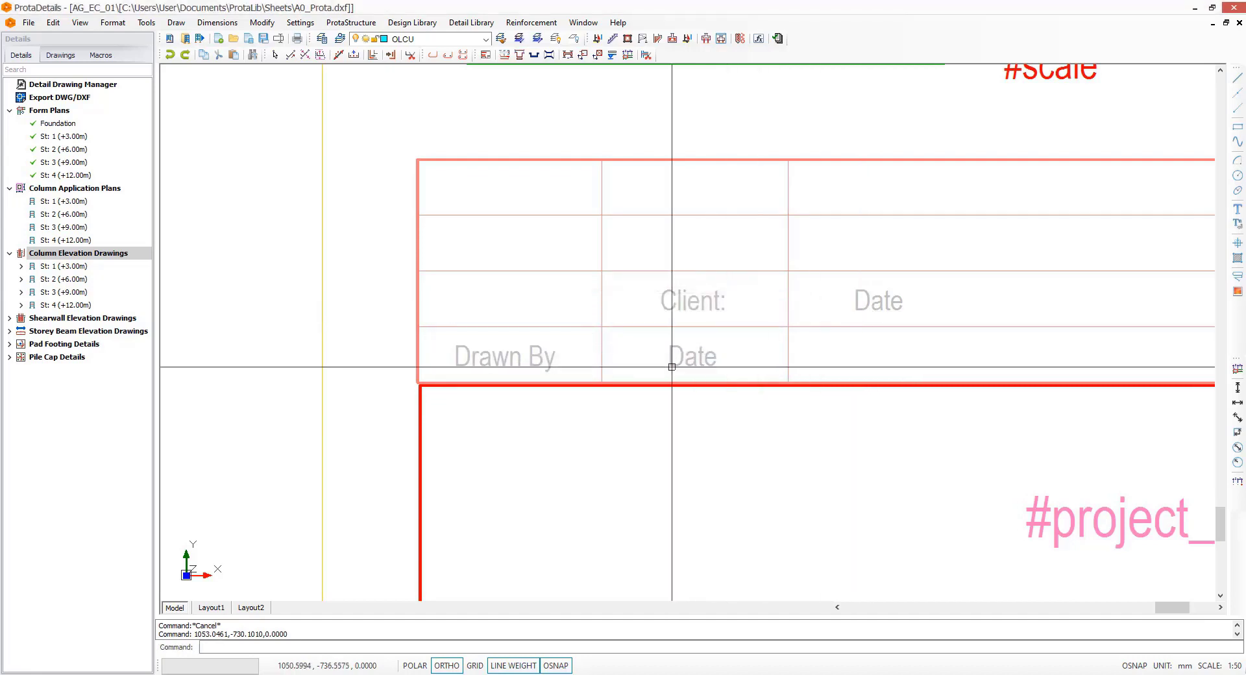
# Step: Copy the client name variable #client_name from the project header settings and close them without changes
pyautogui.scroll(-2, 672, 380)
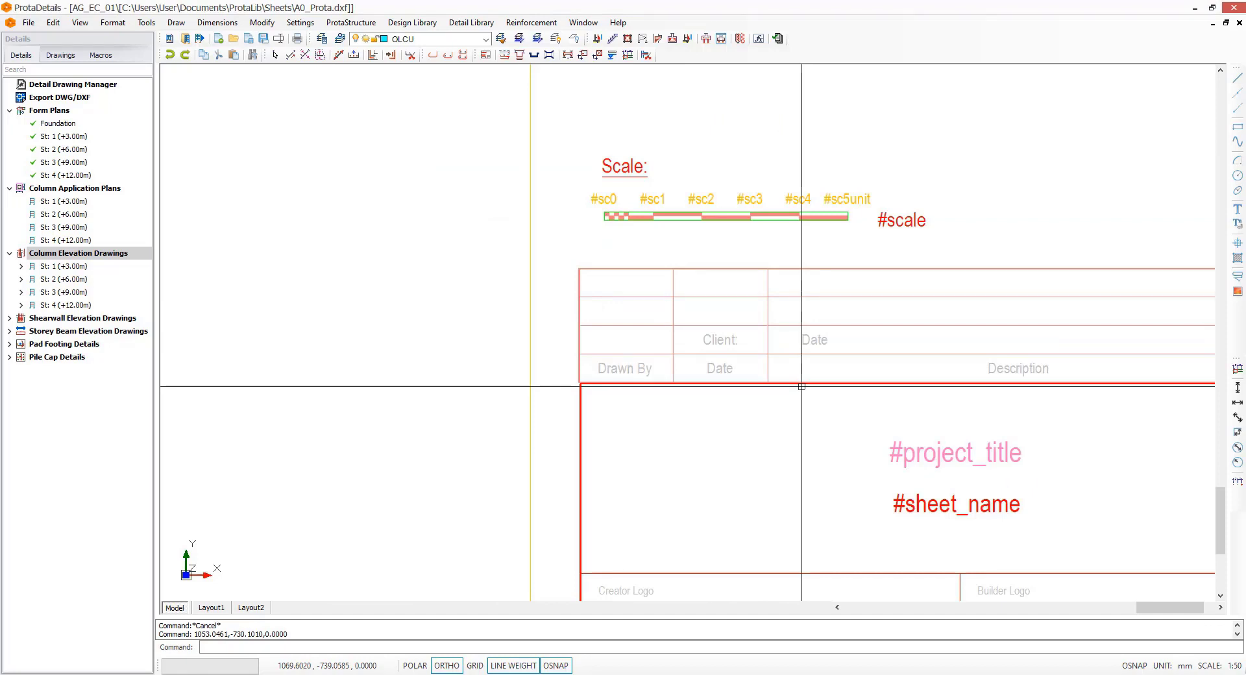
pyautogui.scroll(-2, 801, 386)
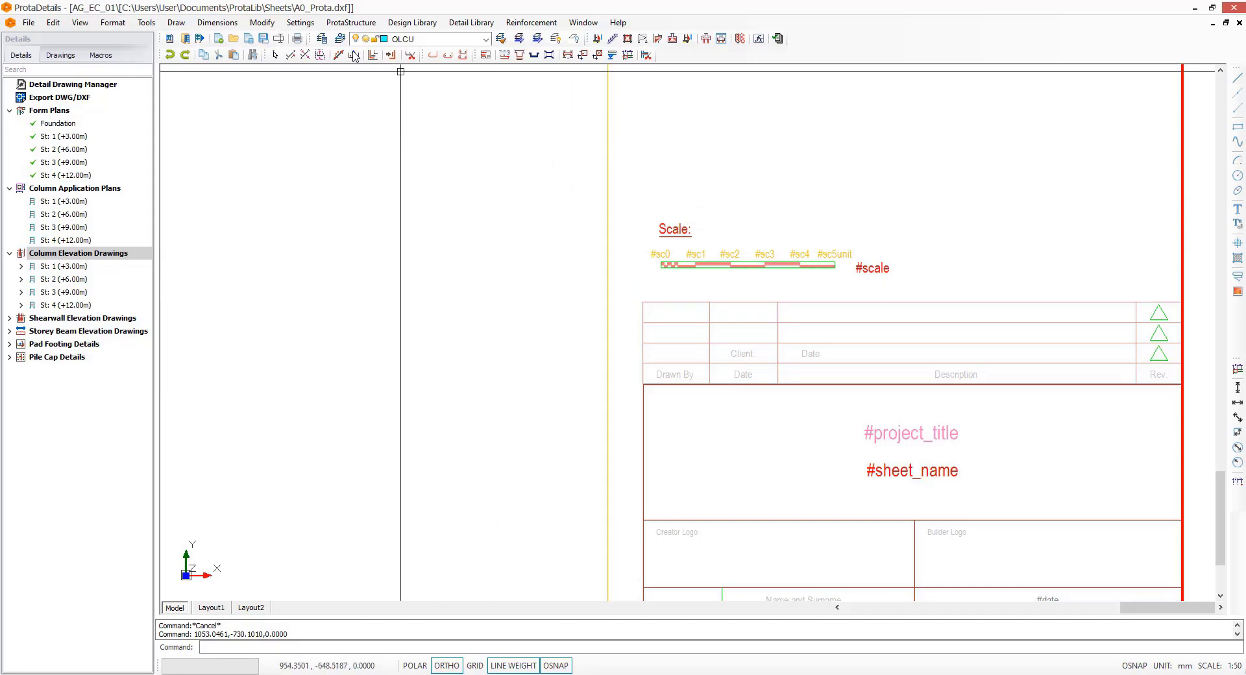
pyautogui.click(351, 23)
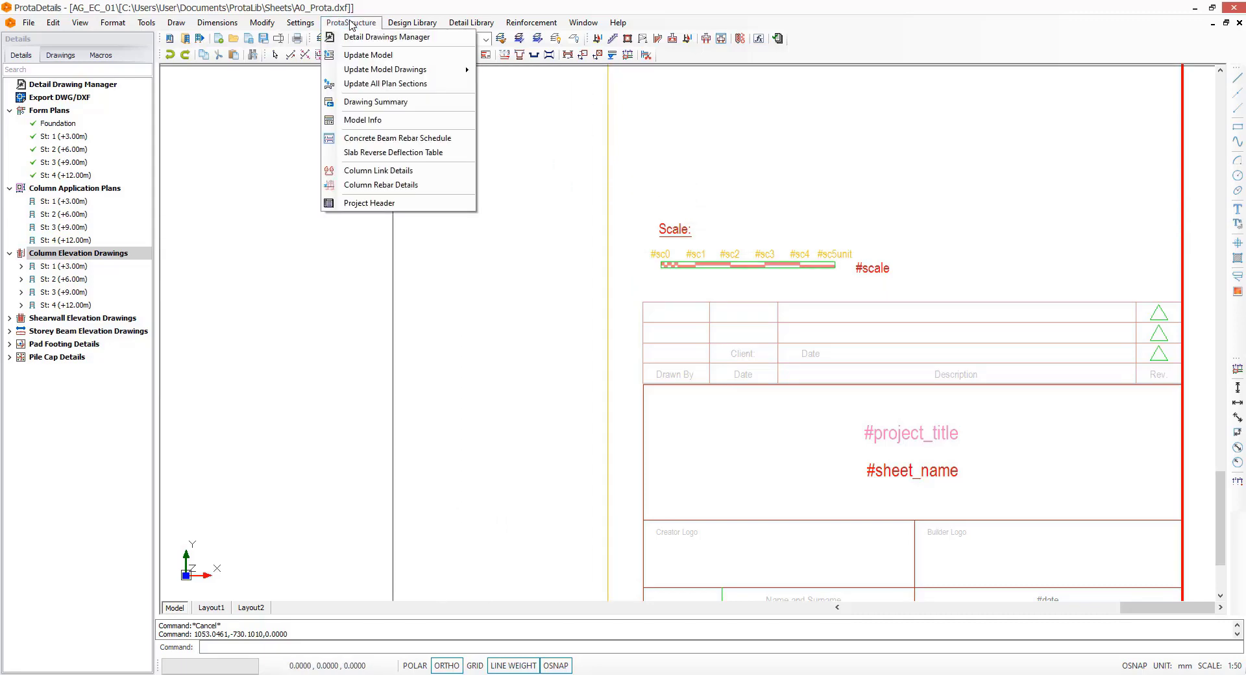
pyautogui.click(380, 203)
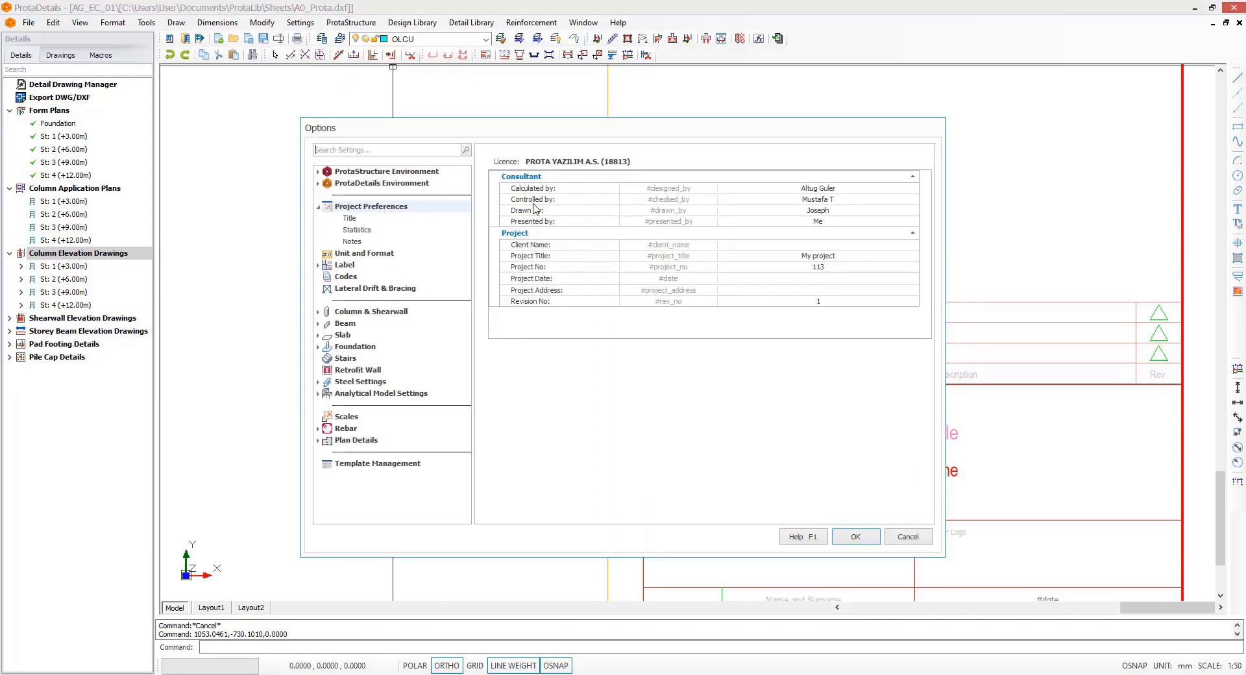
pyautogui.click(668, 244)
pyautogui.hotkey('ctrl', 'c')
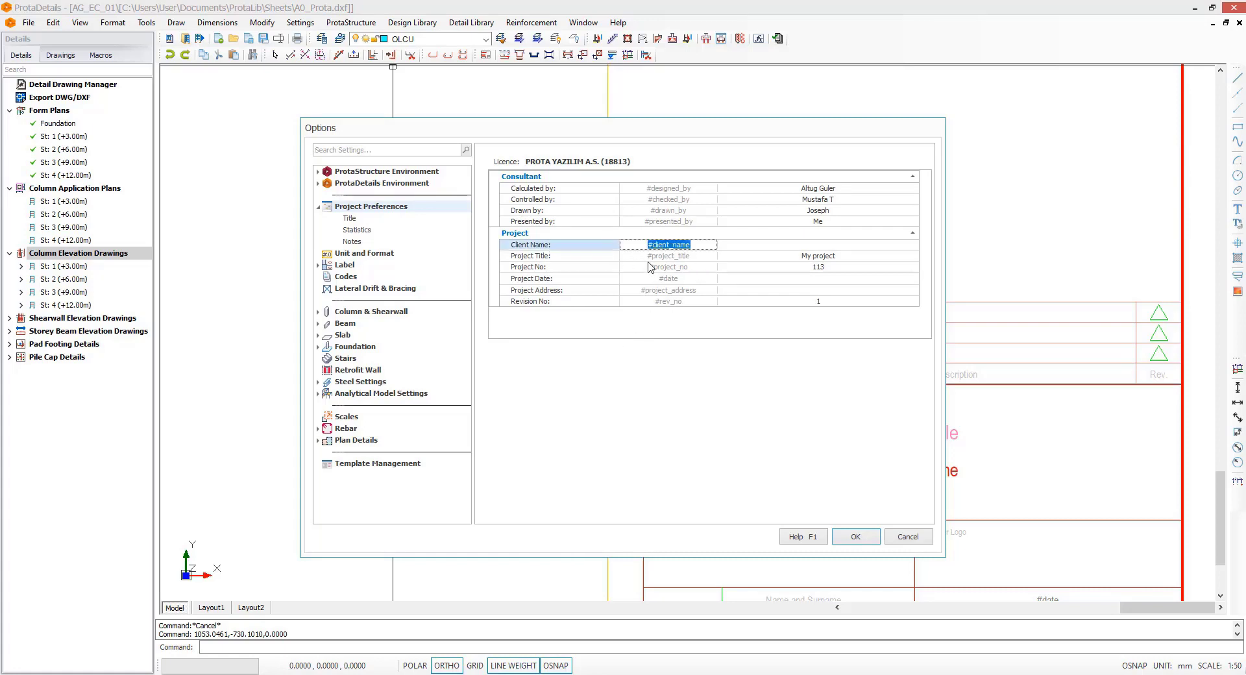
pyautogui.click(905, 538)
pyautogui.write('ed')
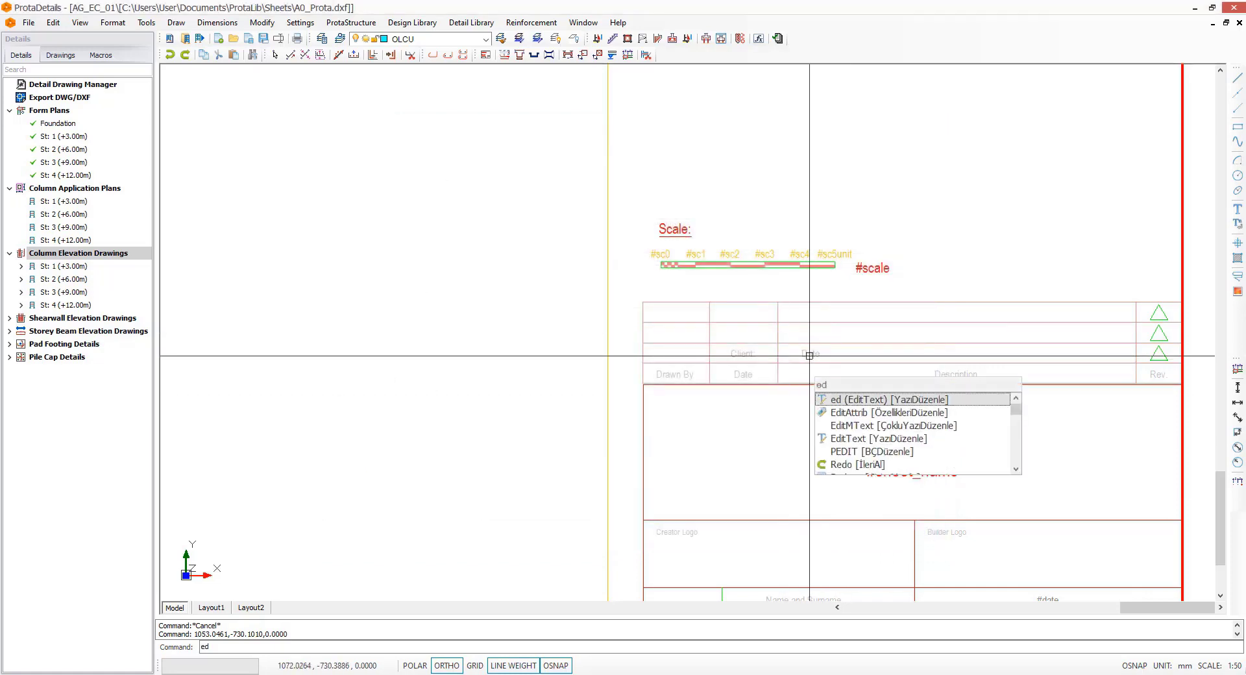
pyautogui.click(810, 354)
pyautogui.press('Escape')
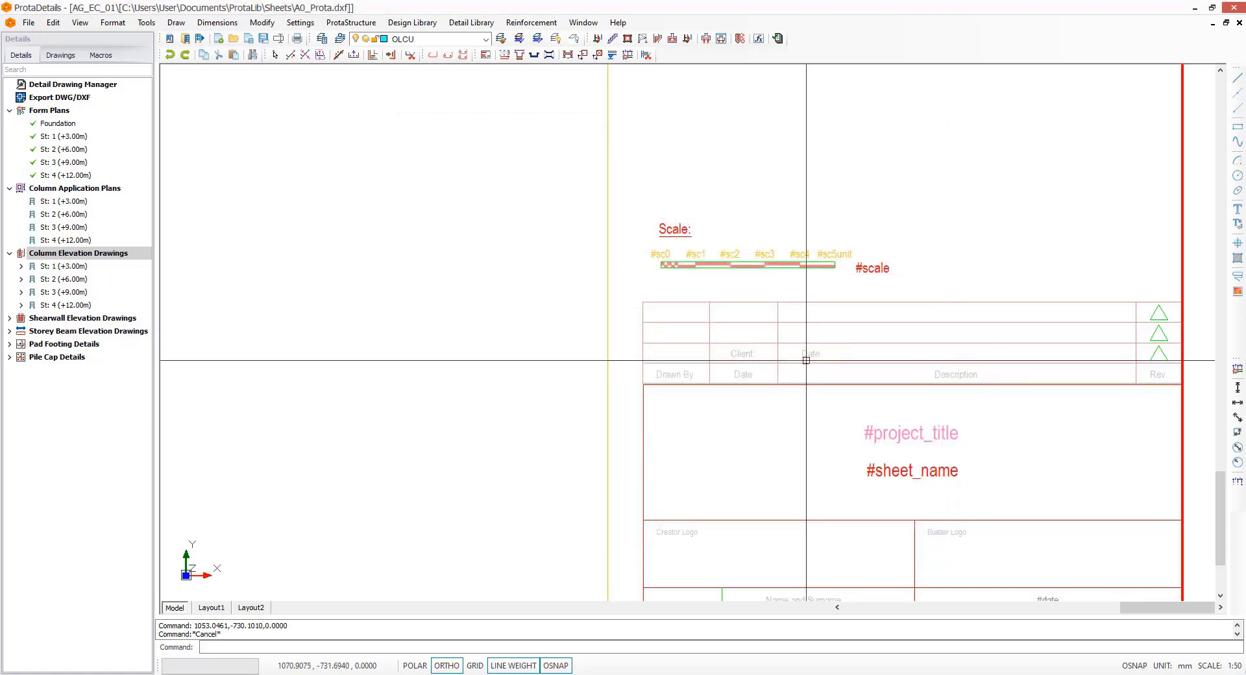
# Step: Replace the copied "Date" text beside "Client:" with the copied variable #client_name
pyautogui.write('ed')
pyautogui.press('Return')
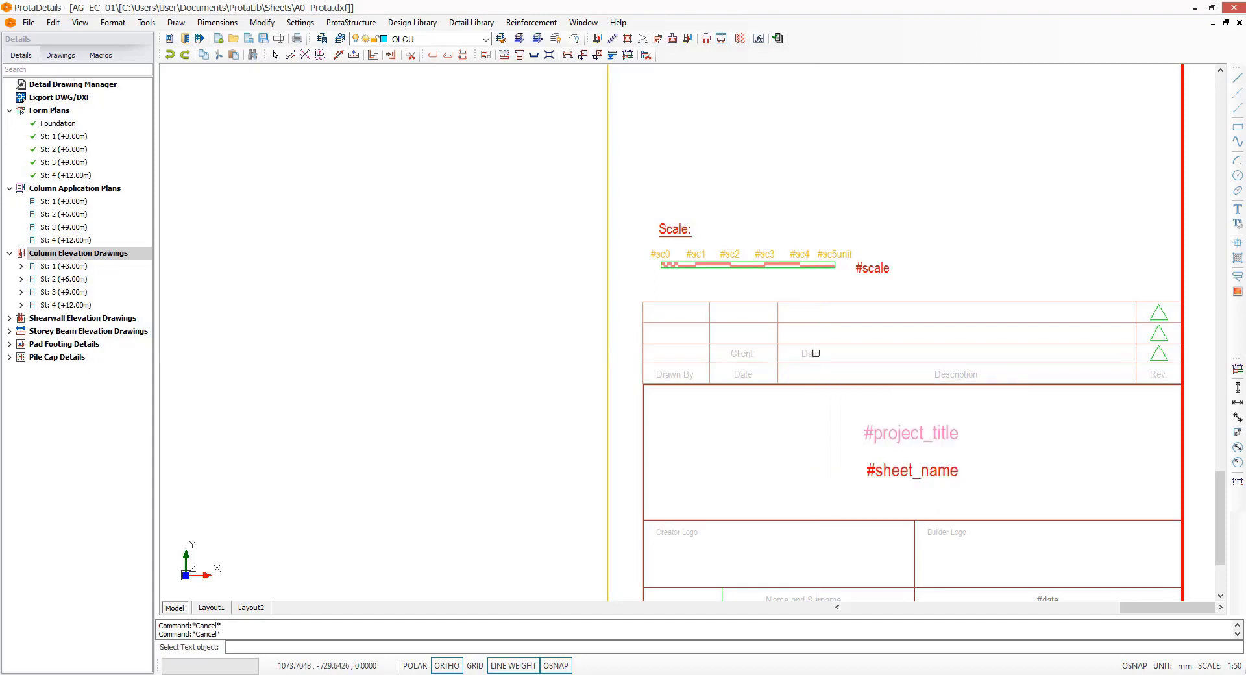
pyautogui.click(815, 352)
pyautogui.moveTo(503, 336); pyautogui.dragTo(396, 336)
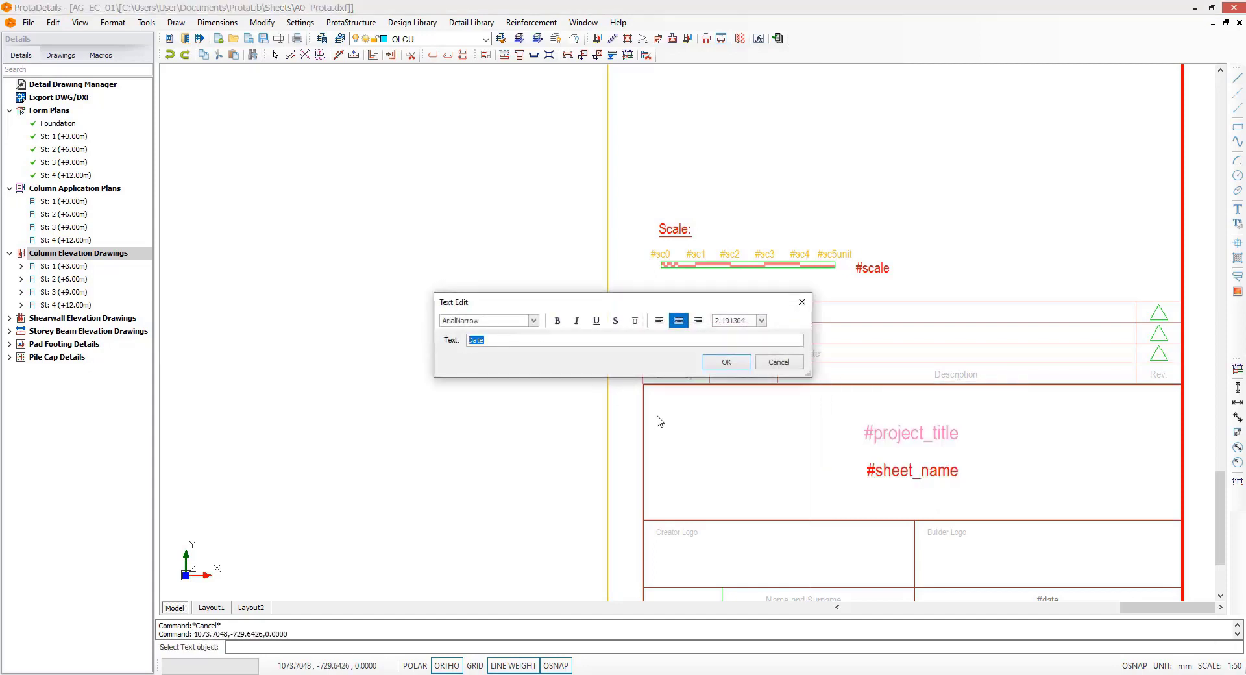
pyautogui.hotkey('ctrl', 'v')
pyautogui.click(726, 361)
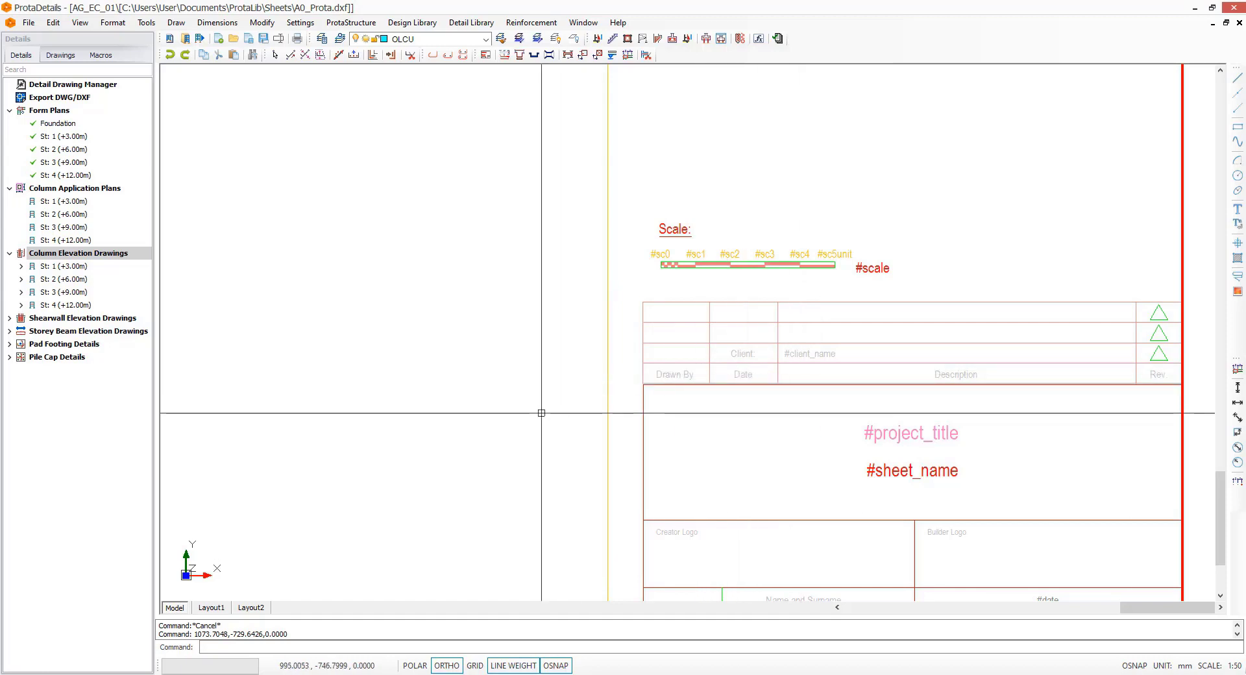
# Step: Insert the image PS_256.jpg just to the right of the #scale text above the revision table
pyautogui.scroll(-2, 541, 413)
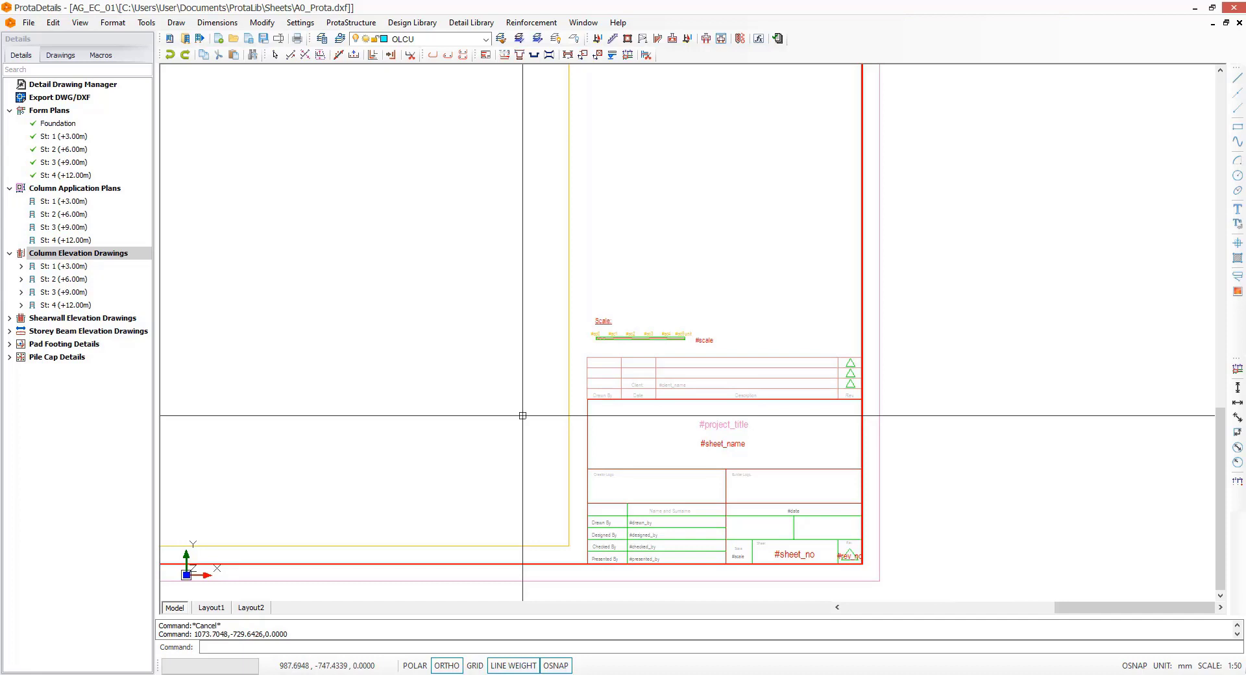
pyautogui.write('im')
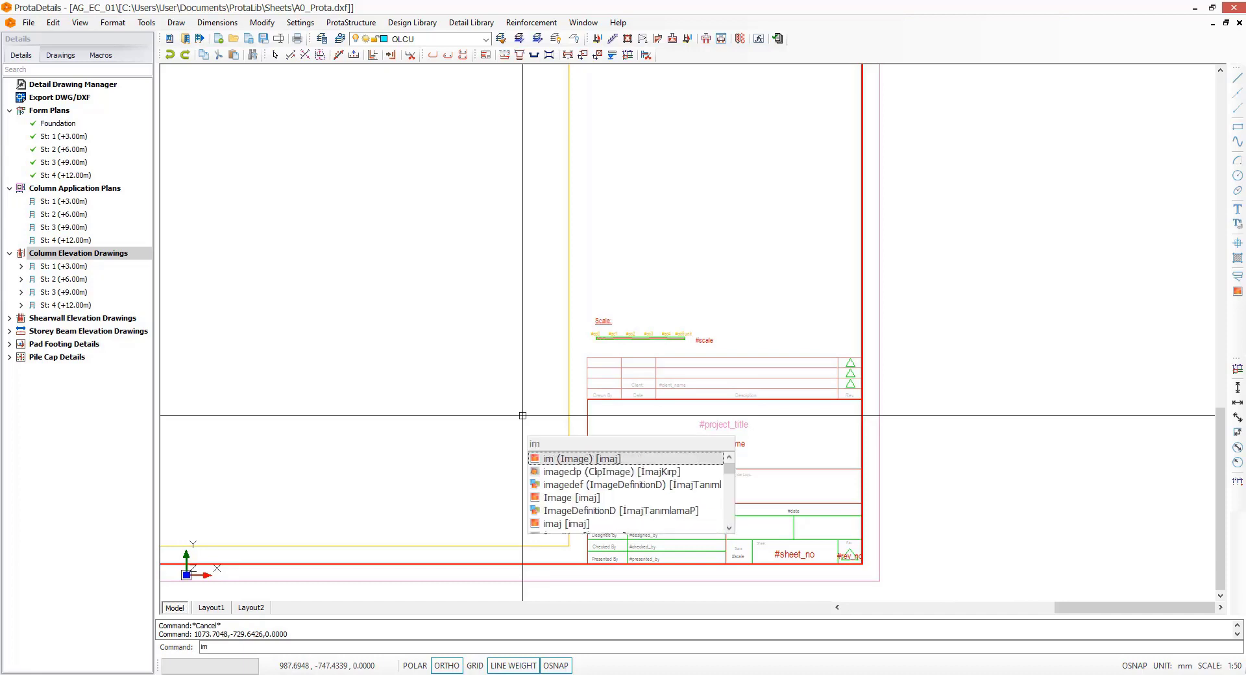
pyautogui.write('a')
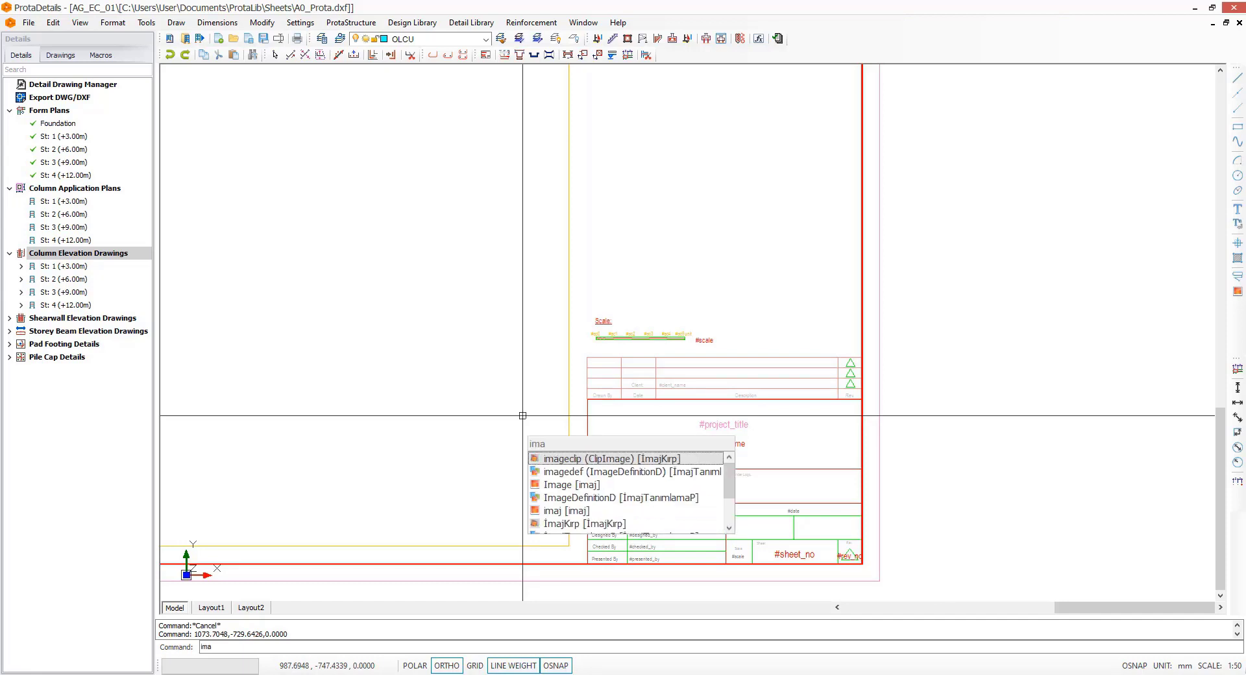
pyautogui.press('Down')
pyautogui.press('Down')
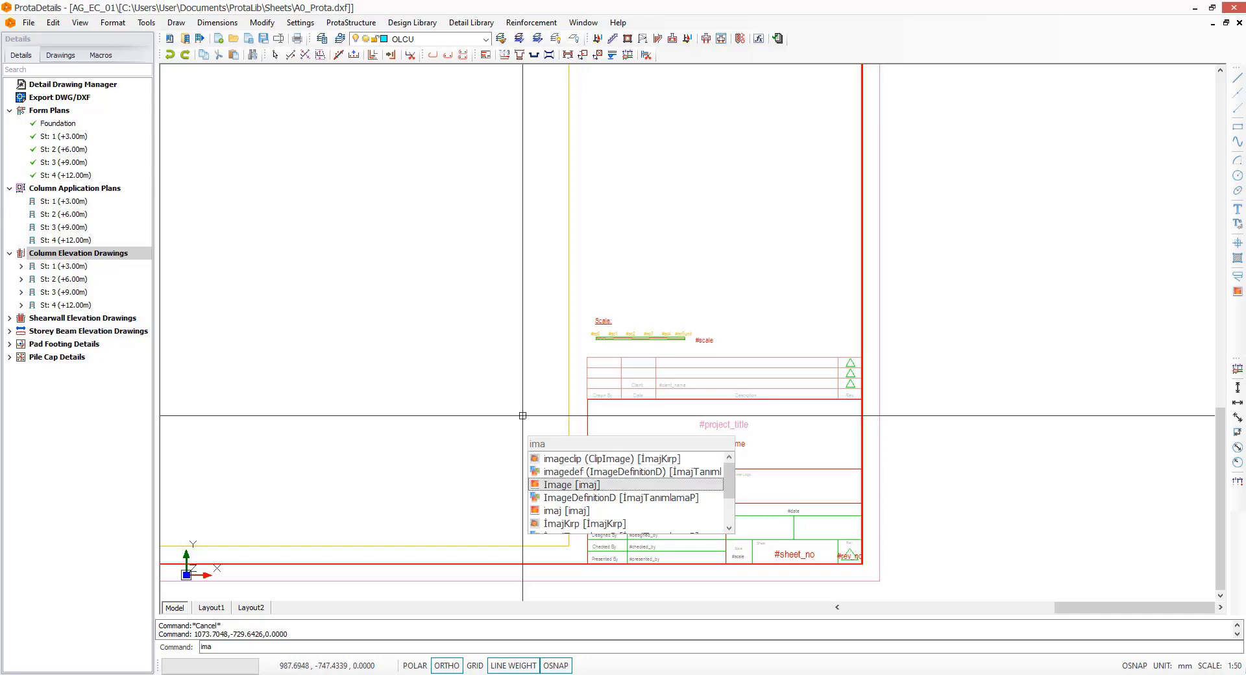
pyautogui.press('Return')
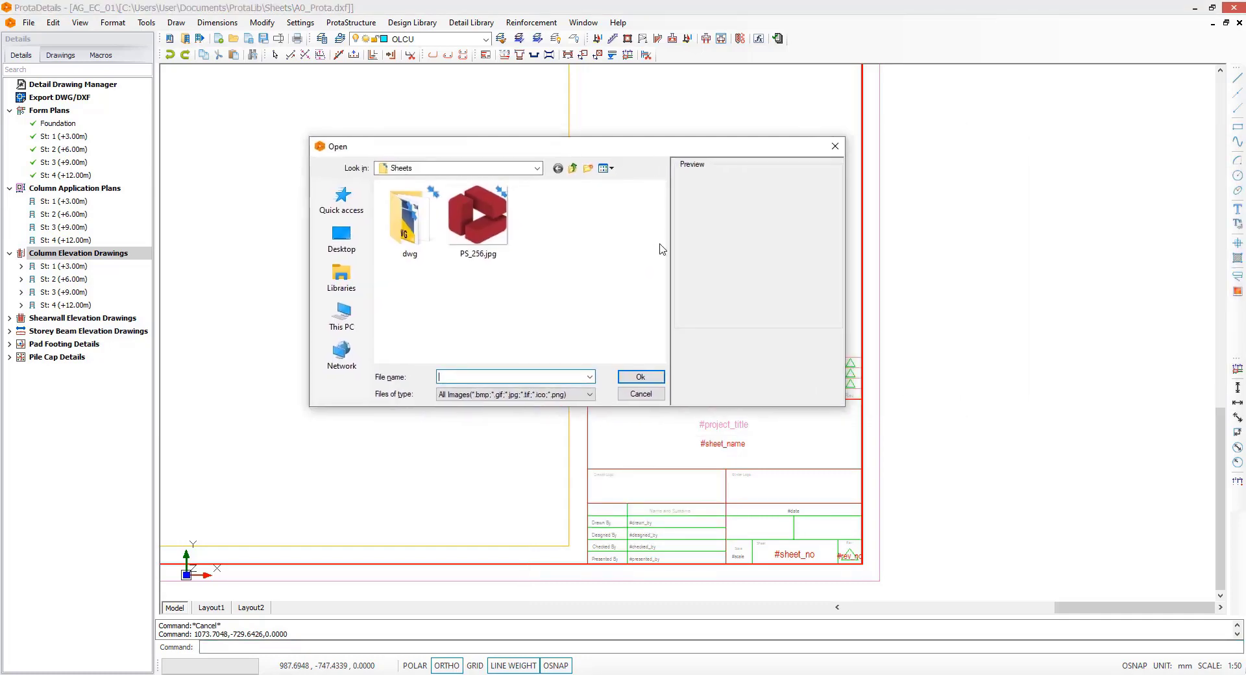
pyautogui.click(461, 229)
pyautogui.click(639, 377)
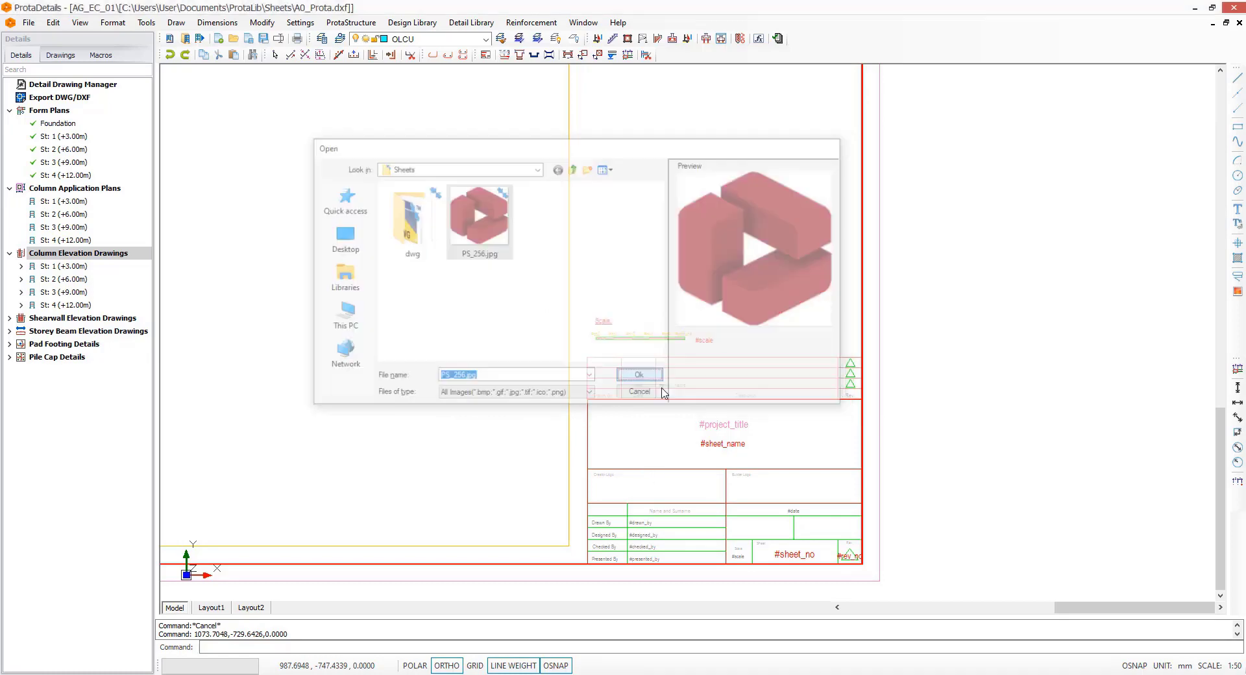
pyautogui.click(726, 339)
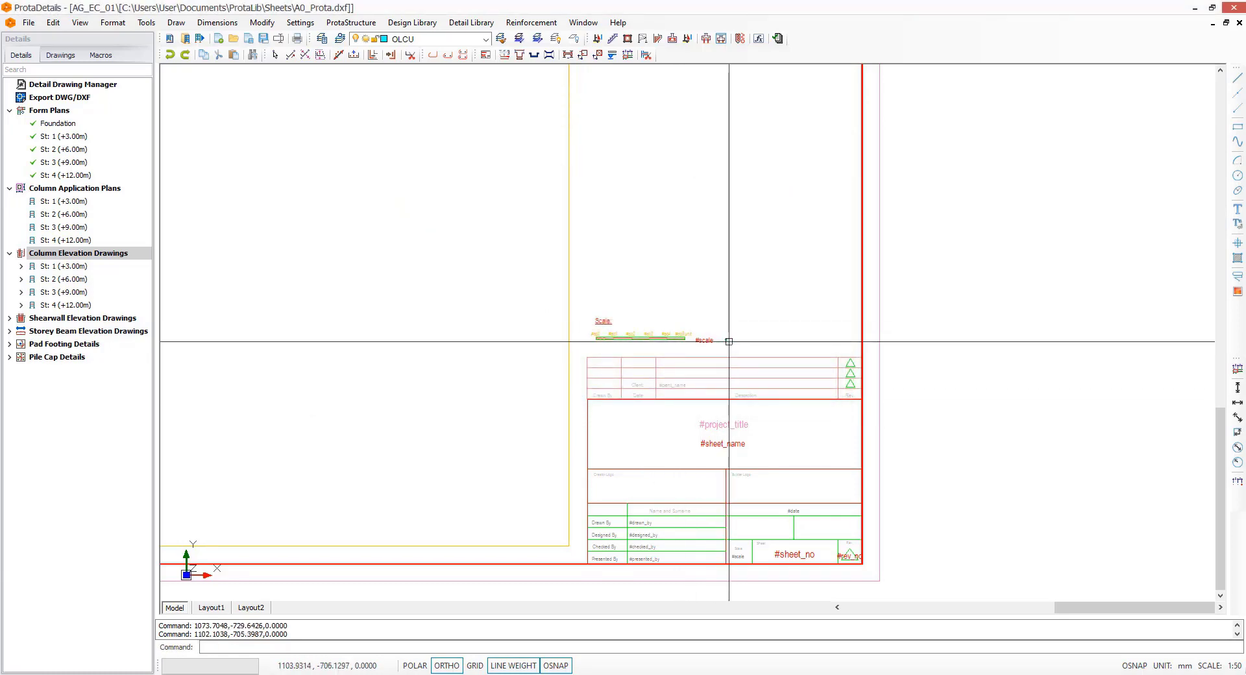
pyautogui.scroll(4, 727, 341)
pyautogui.press('Escape')
pyautogui.press('Escape')
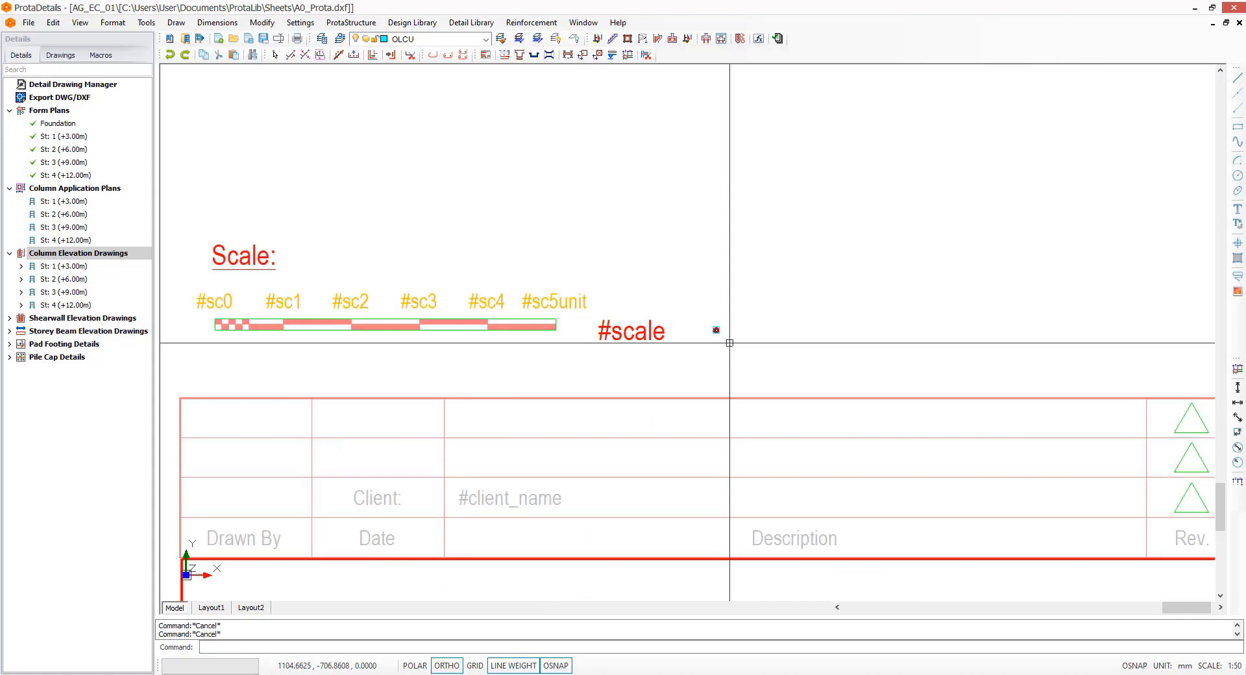
# Step: Scale the inserted logo image by a factor of 50 about its lower-left corner
pyautogui.write('sc')
pyautogui.press('Return')
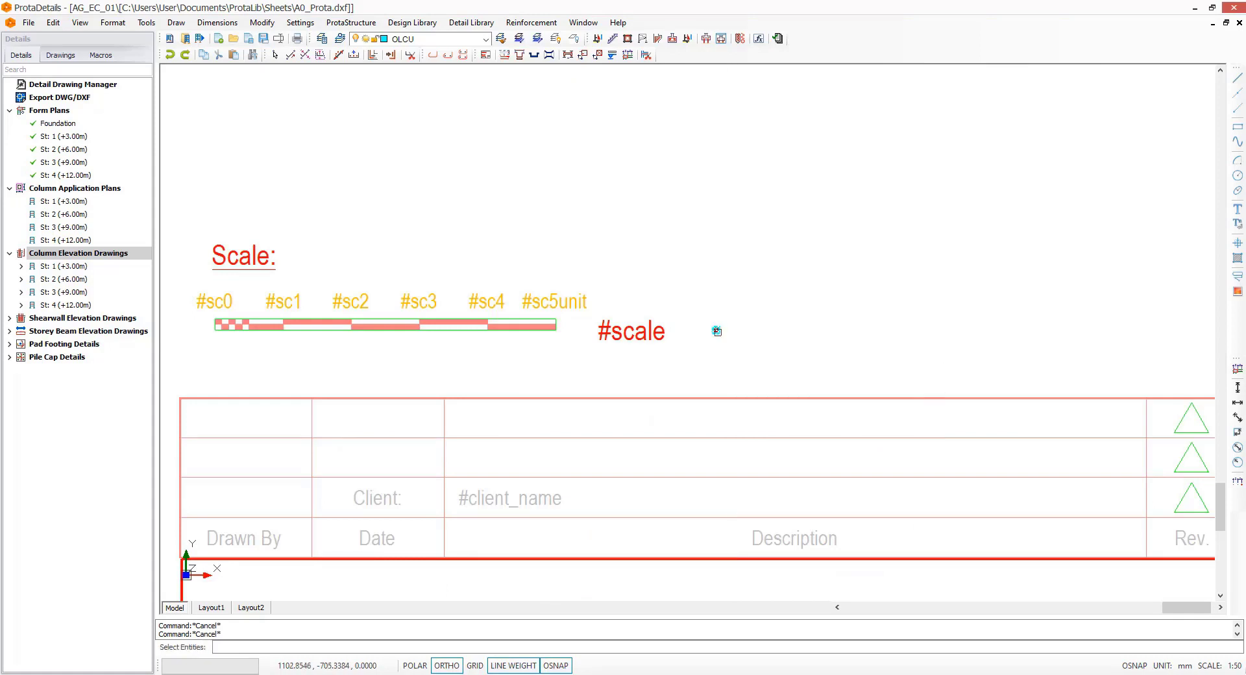
pyautogui.click(714, 333)
pyautogui.press('Return')
pyautogui.click(716, 330)
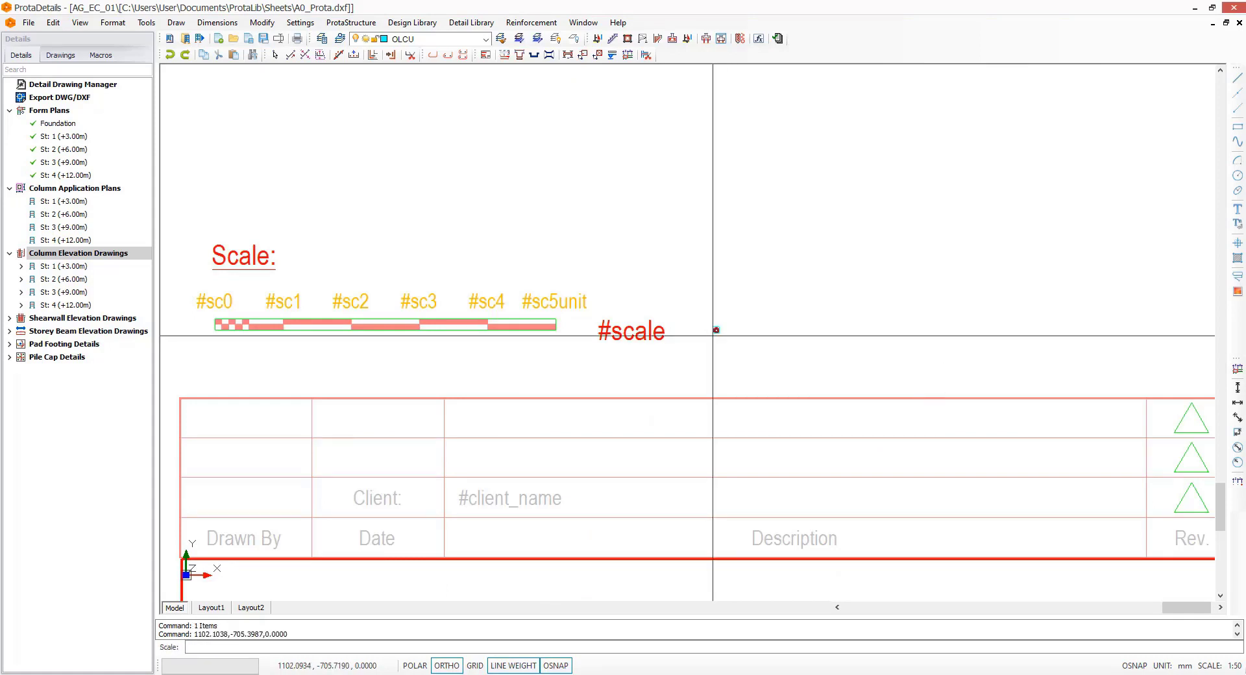
pyautogui.press('Return')
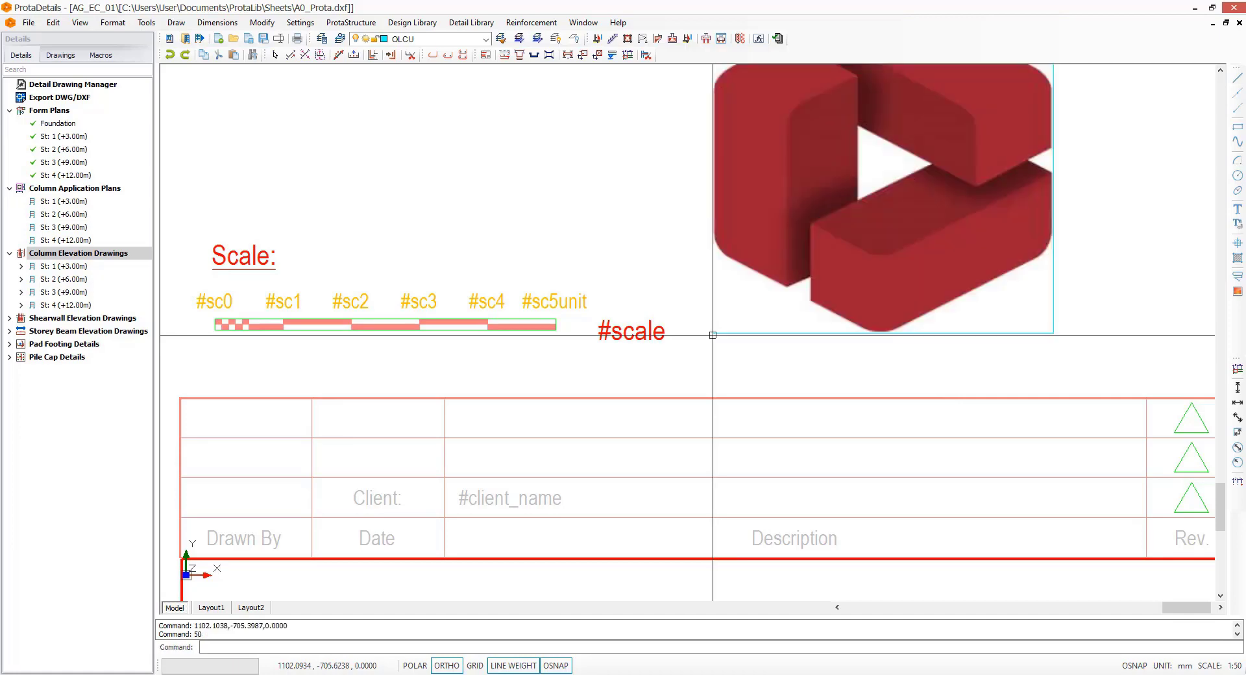
pyautogui.scroll(-5, 702, 357)
pyautogui.press('Escape')
# Step: Move the logo image horizontally so its lower-right corner meets the sheet's right inner border
pyautogui.write('m')
pyautogui.press('Return')
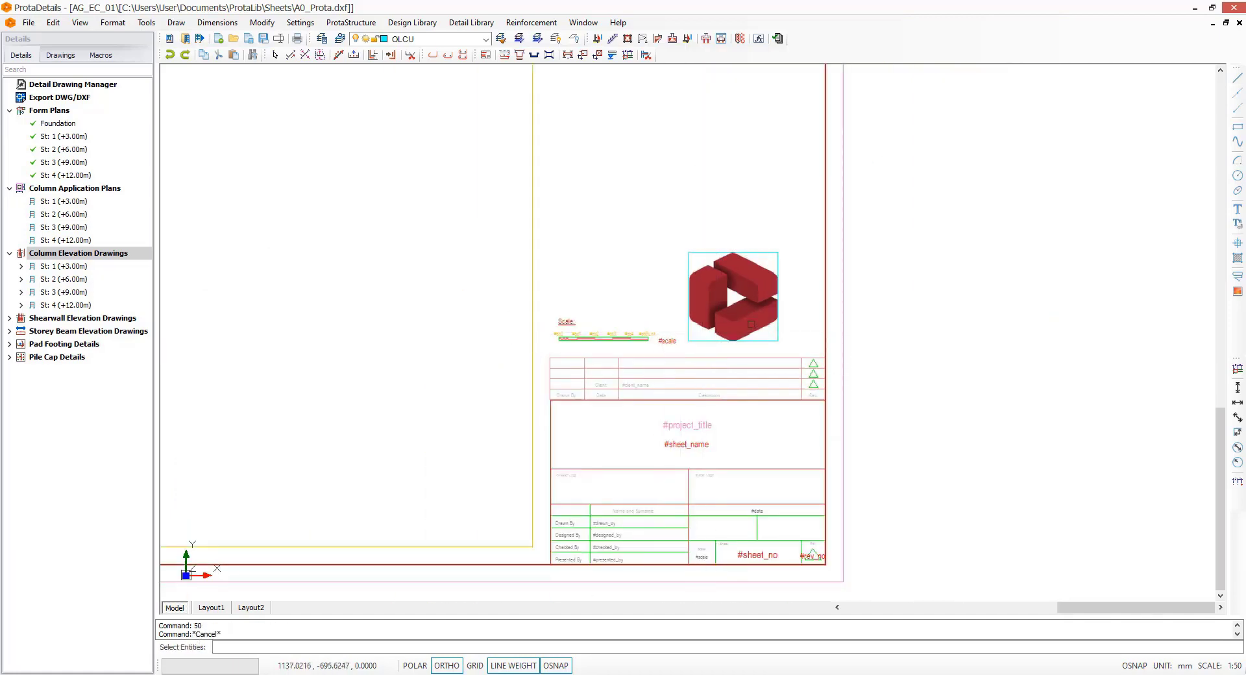
pyautogui.click(733, 295)
pyautogui.press('Return')
pyautogui.click(777, 340)
pyautogui.click(824, 340)
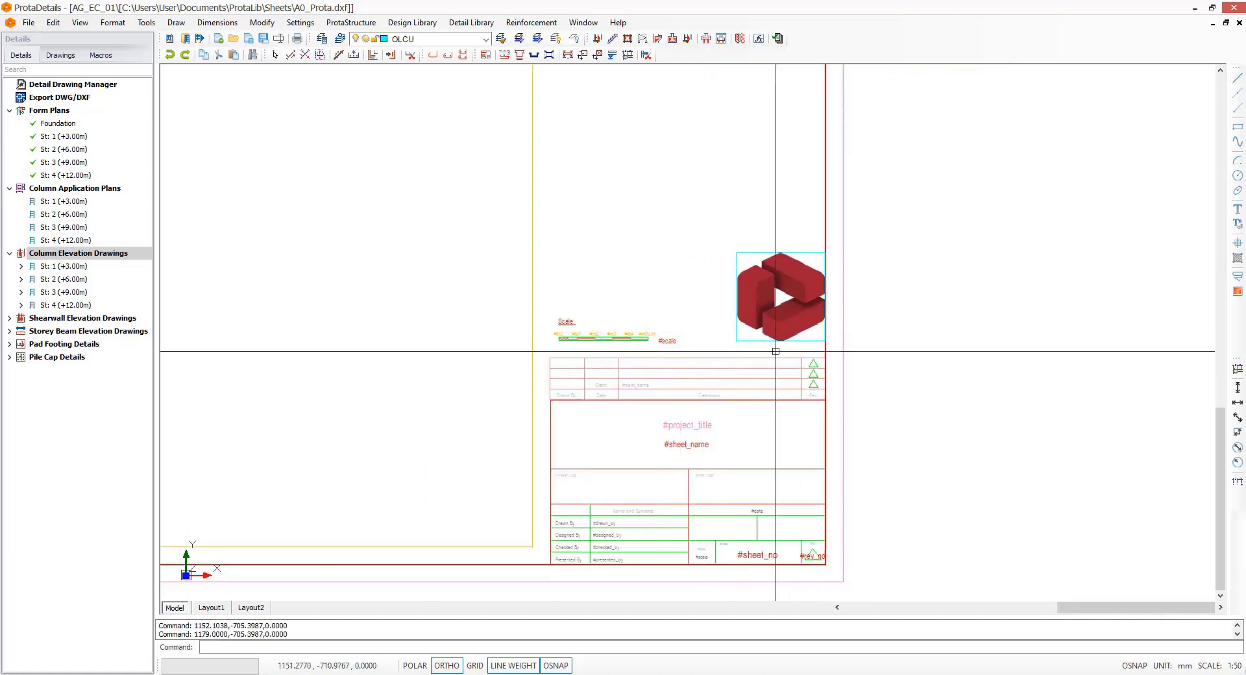
pyautogui.press('Escape')
# Step: Shift the logo image slightly to the left, leaving a small gap to the sheet's right border
pyautogui.click(803, 275)
pyautogui.press('Return')
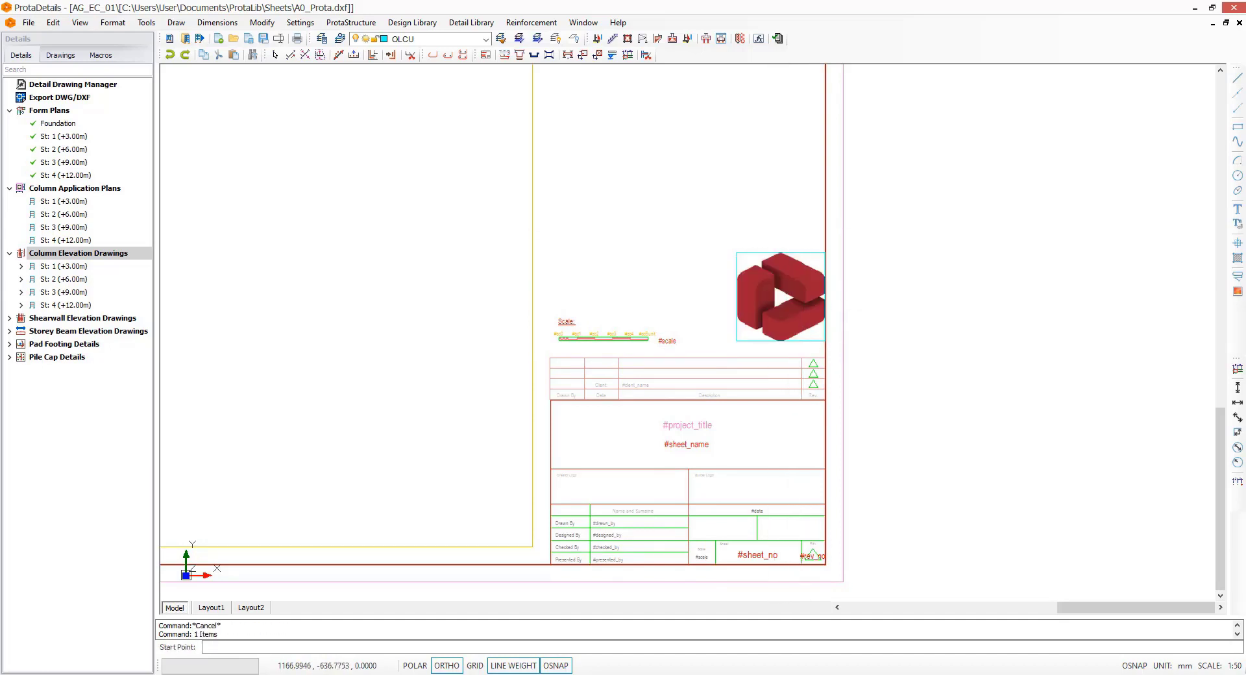
pyautogui.click(805, 219)
pyautogui.click(802, 219)
pyautogui.press('Escape')
pyautogui.press('Escape')
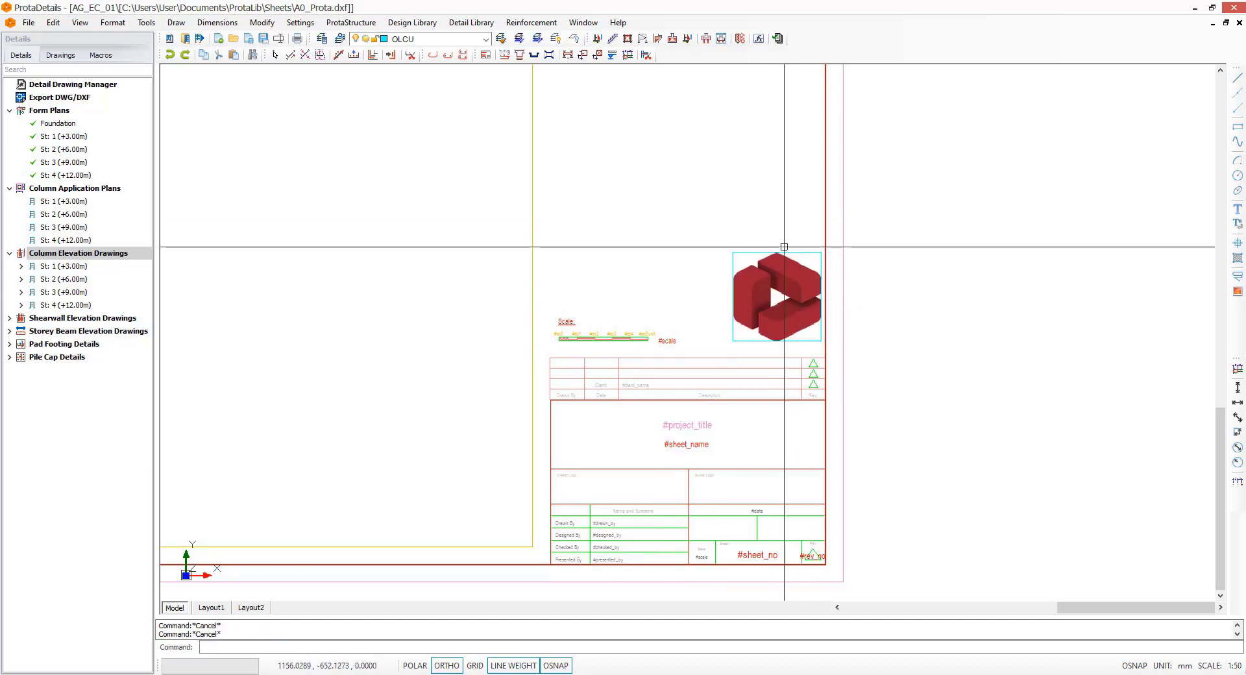
# Step: Stretch the right end of the sheet, including the title block and logo, 2500 mm horizontally to the right
pyautogui.scroll(-8, 784, 247)
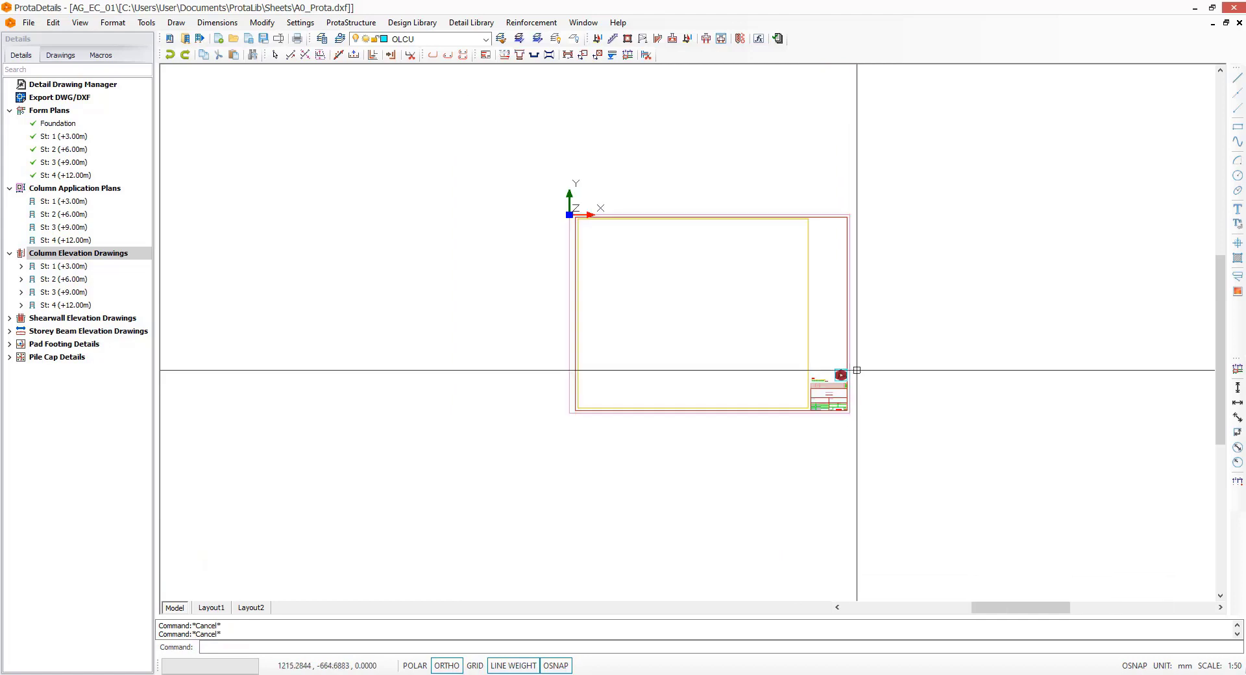
pyautogui.moveTo(856, 370); pyautogui.dragTo(760, 380, button='middle')
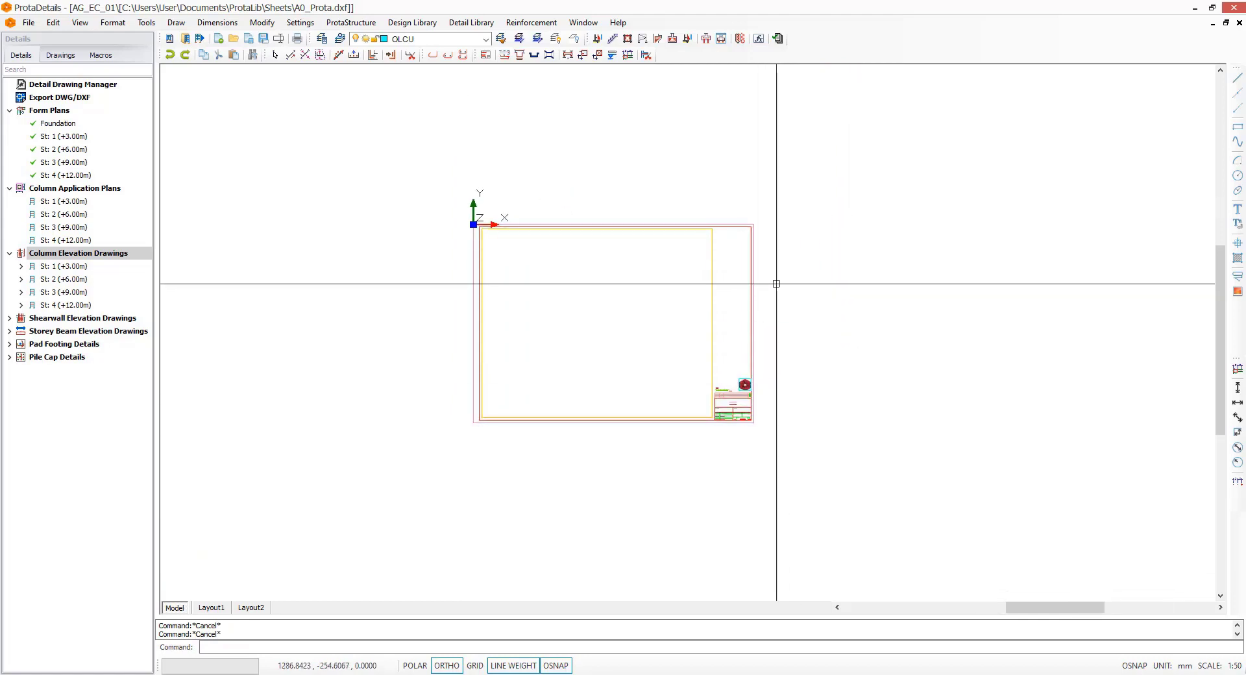
pyautogui.click(783, 192)
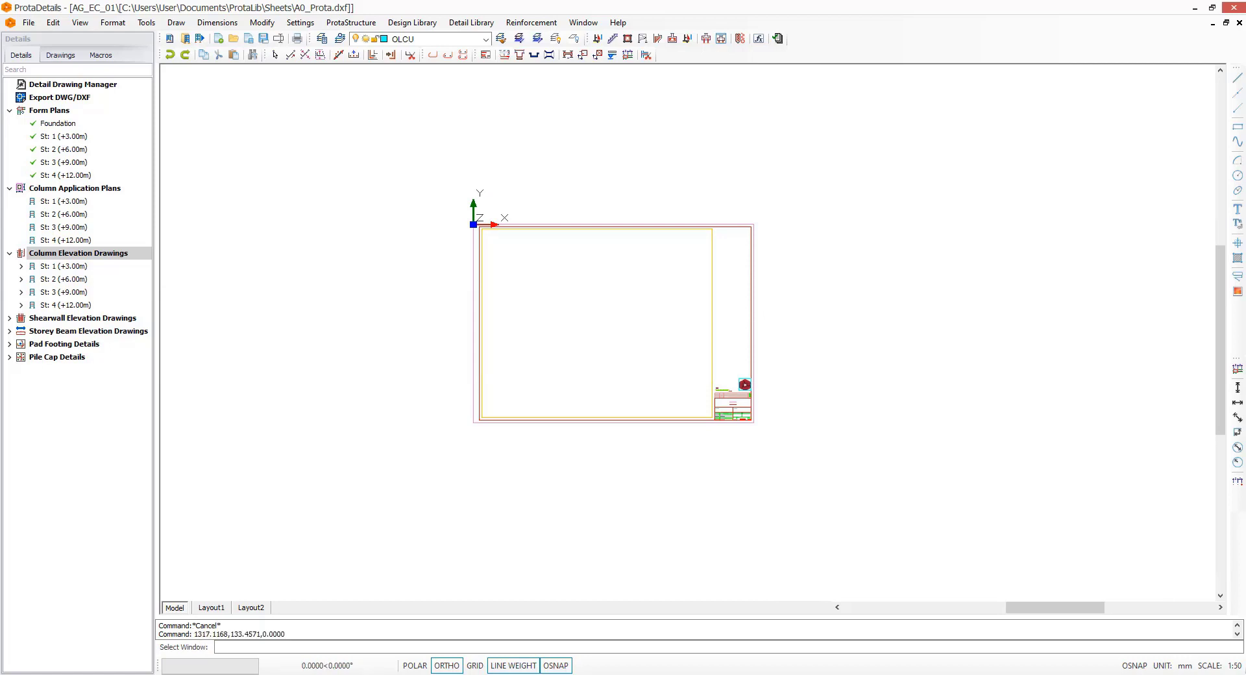
pyautogui.click(676, 465)
pyautogui.click(662, 447)
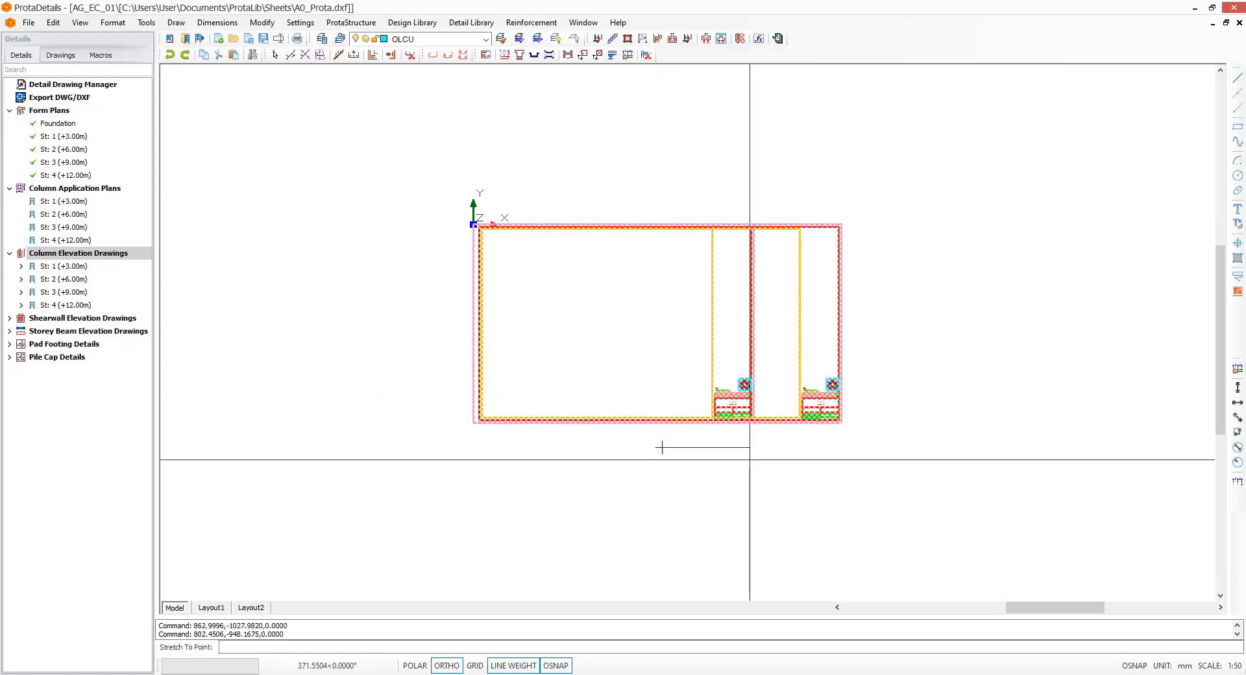
pyautogui.write('2500')
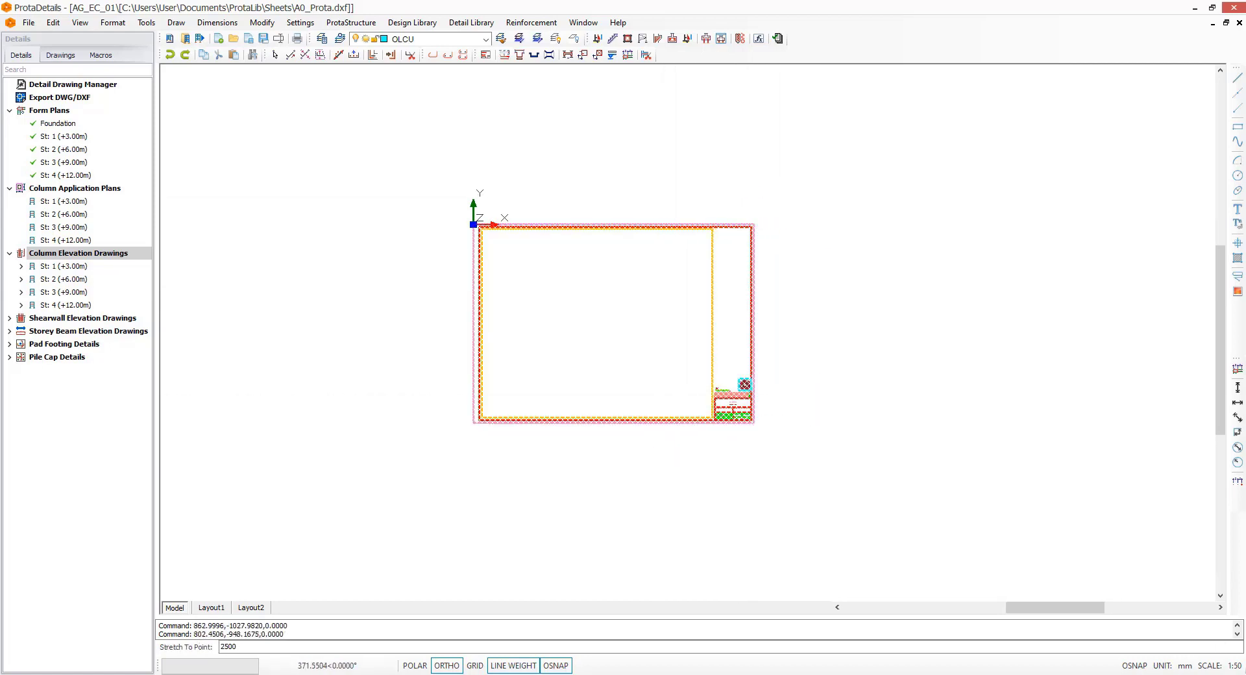
pyautogui.press('Return')
pyautogui.moveTo(523, 350); pyautogui.dragTo(378, 339, button='middle')
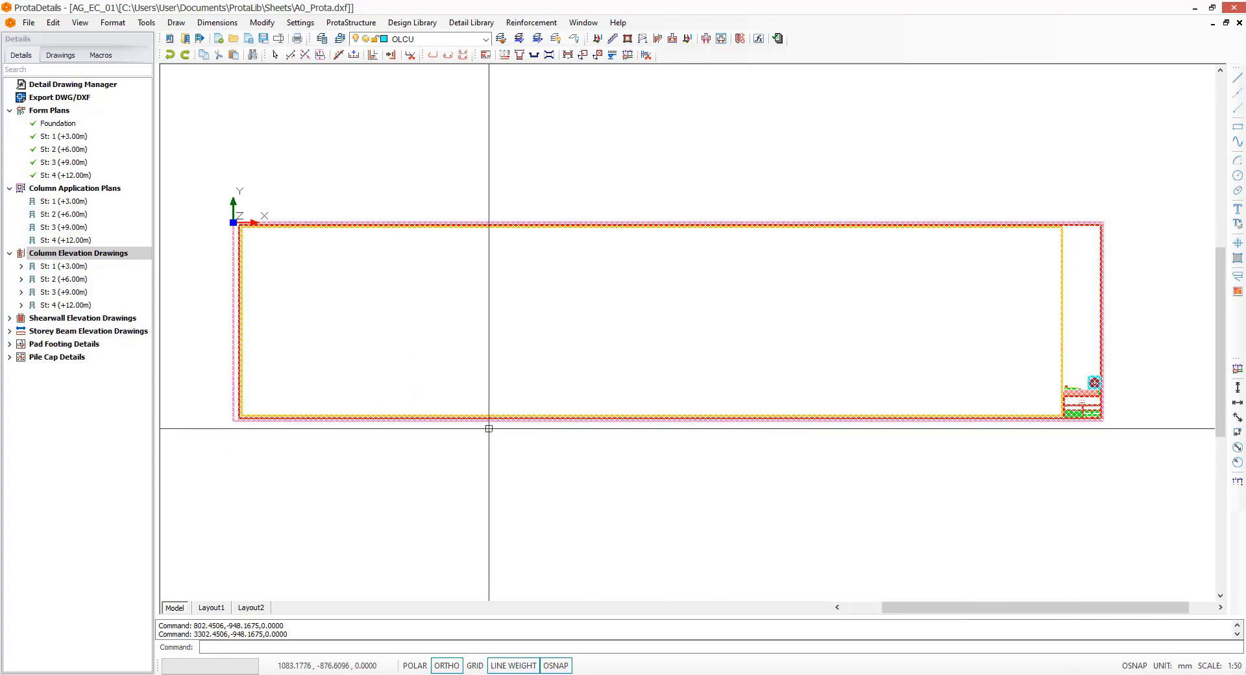
pyautogui.press('Escape')
pyautogui.press('Escape')
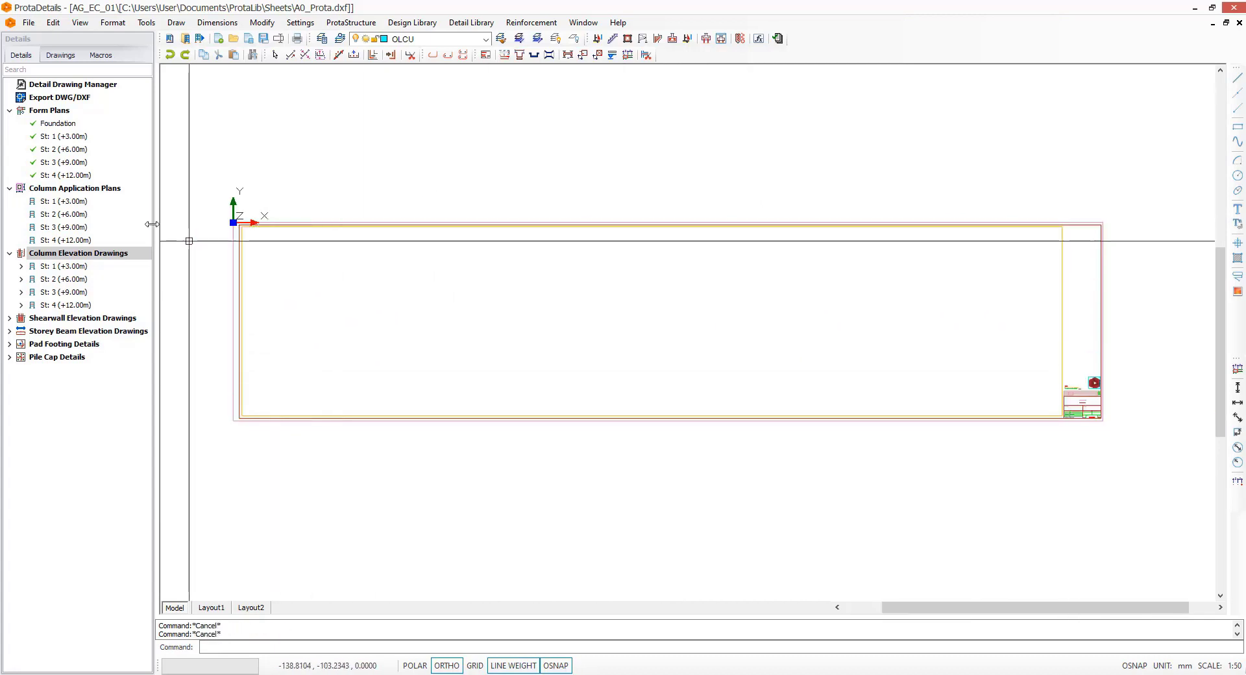
pyautogui.scroll(2, 205, 203)
pyautogui.scroll(-2, 191, 276)
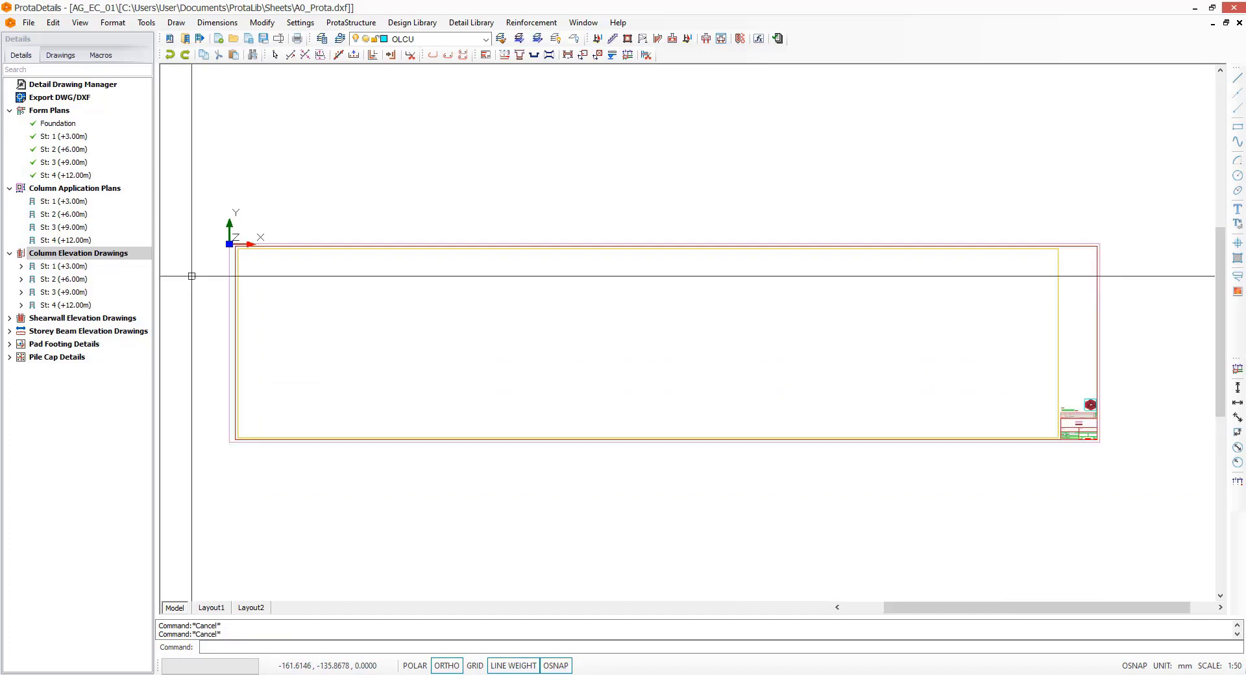
# Step: Export A0_Prota.dxf in DXF2010 version to the project's ExportedDrawings directory
pyautogui.doubleClick(66, 101)
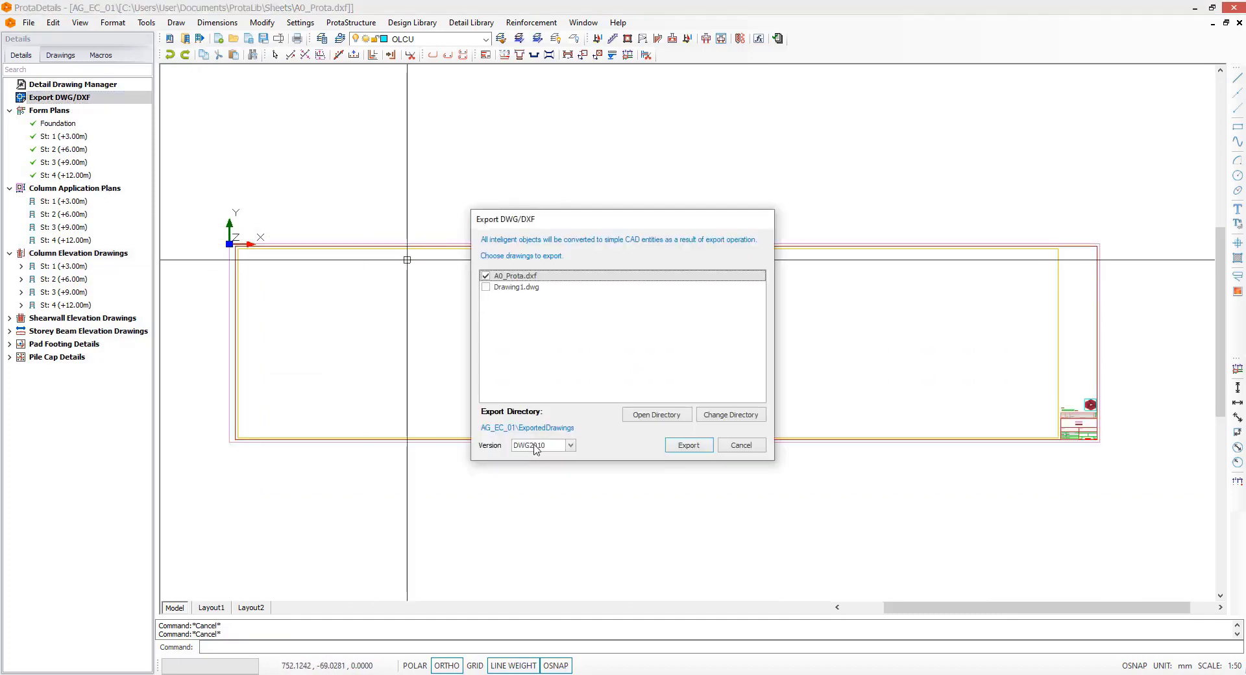
pyautogui.click(536, 447)
pyautogui.click(556, 479)
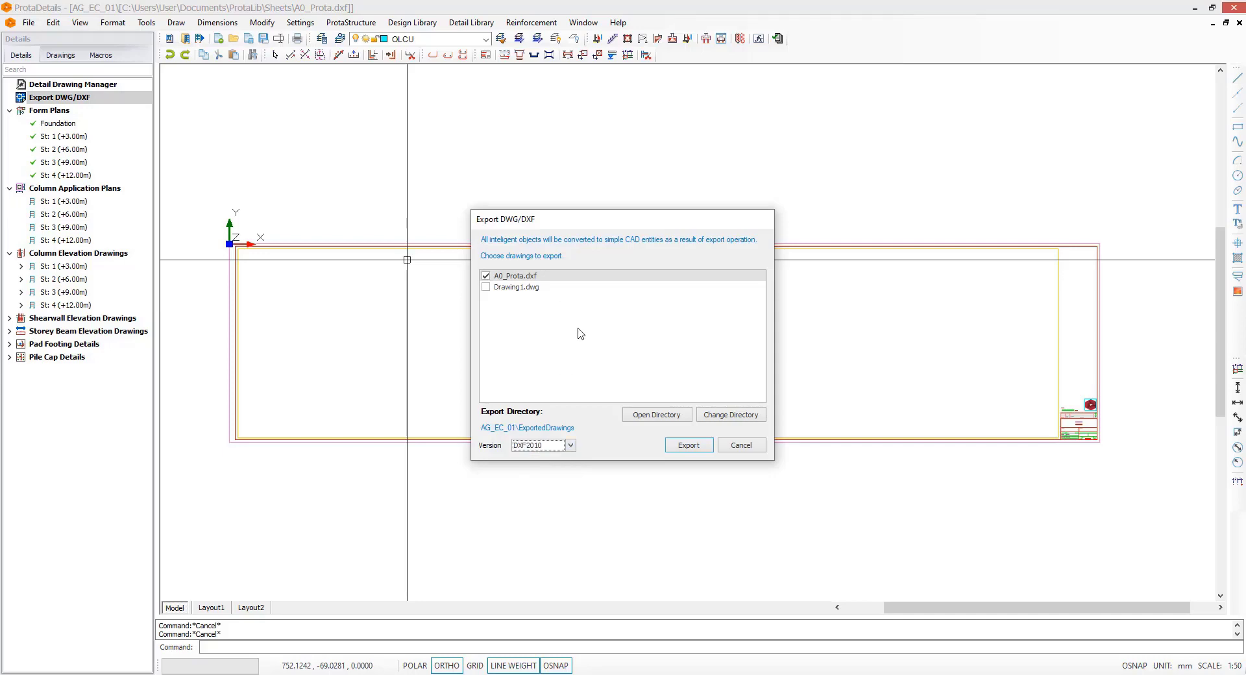
pyautogui.click(697, 446)
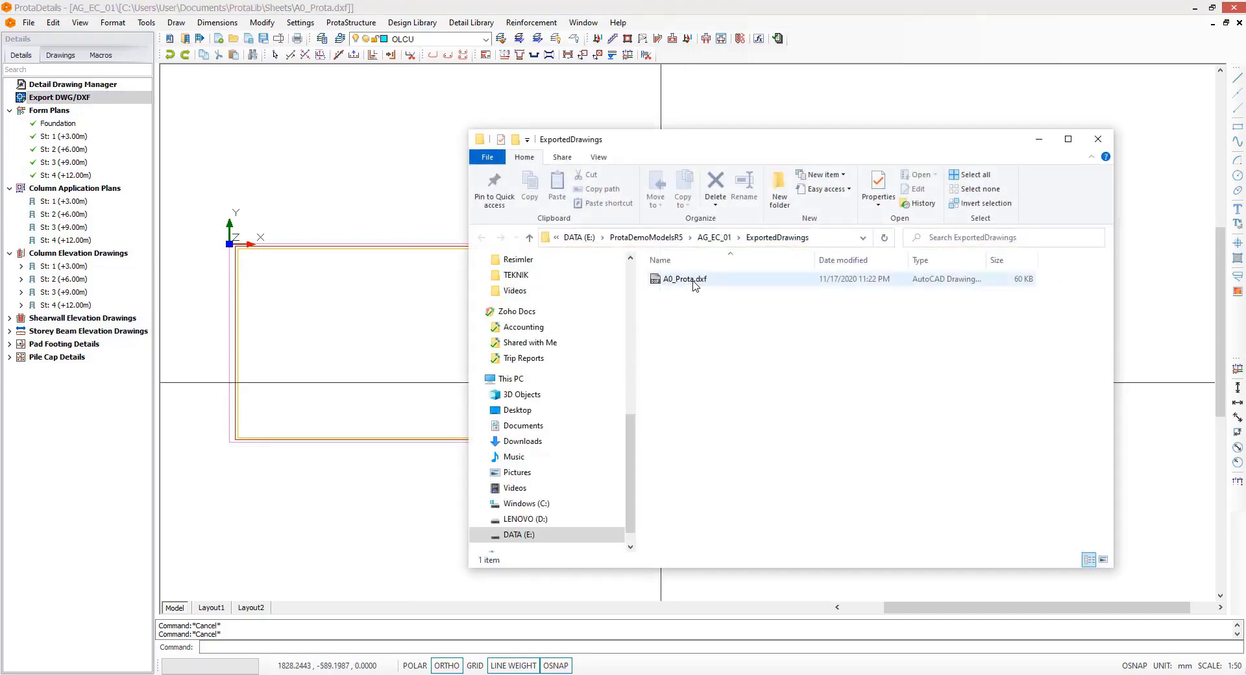
# Step: Rename the exported file in the ExportedDrawings folder as A0_Prota_Long.dxf
pyautogui.click(695, 280)
pyautogui.click(688, 280)
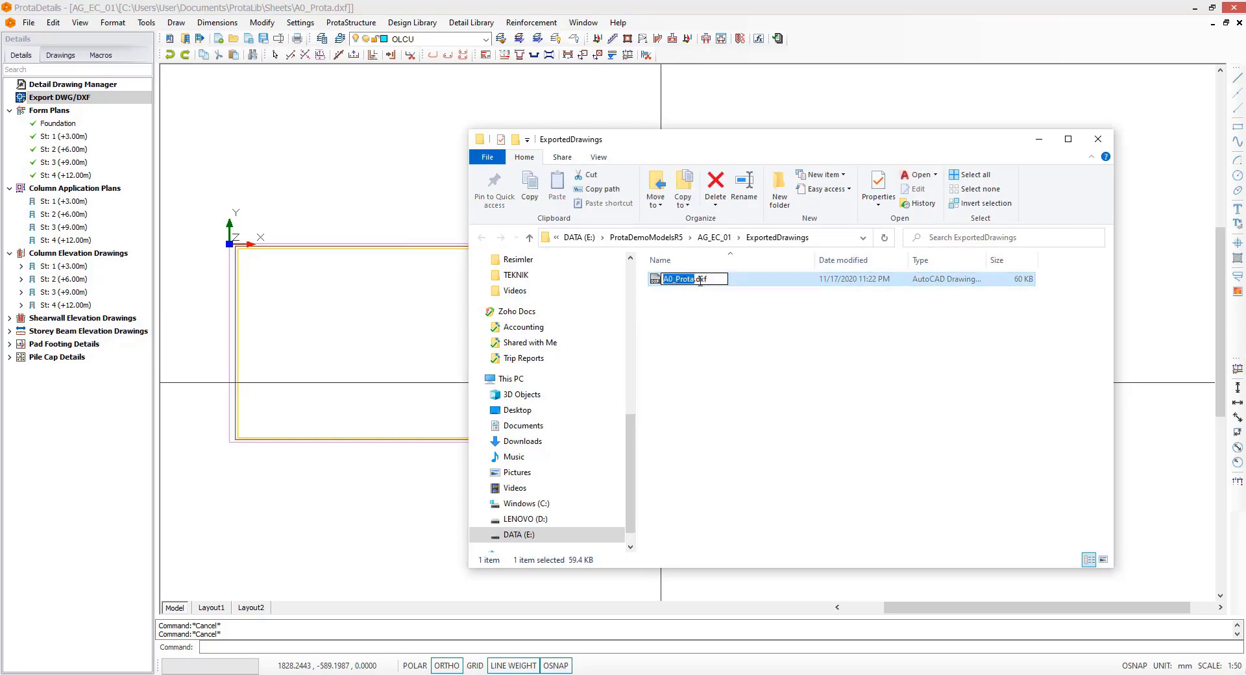
pyautogui.click(696, 279)
pyautogui.write('_Long')
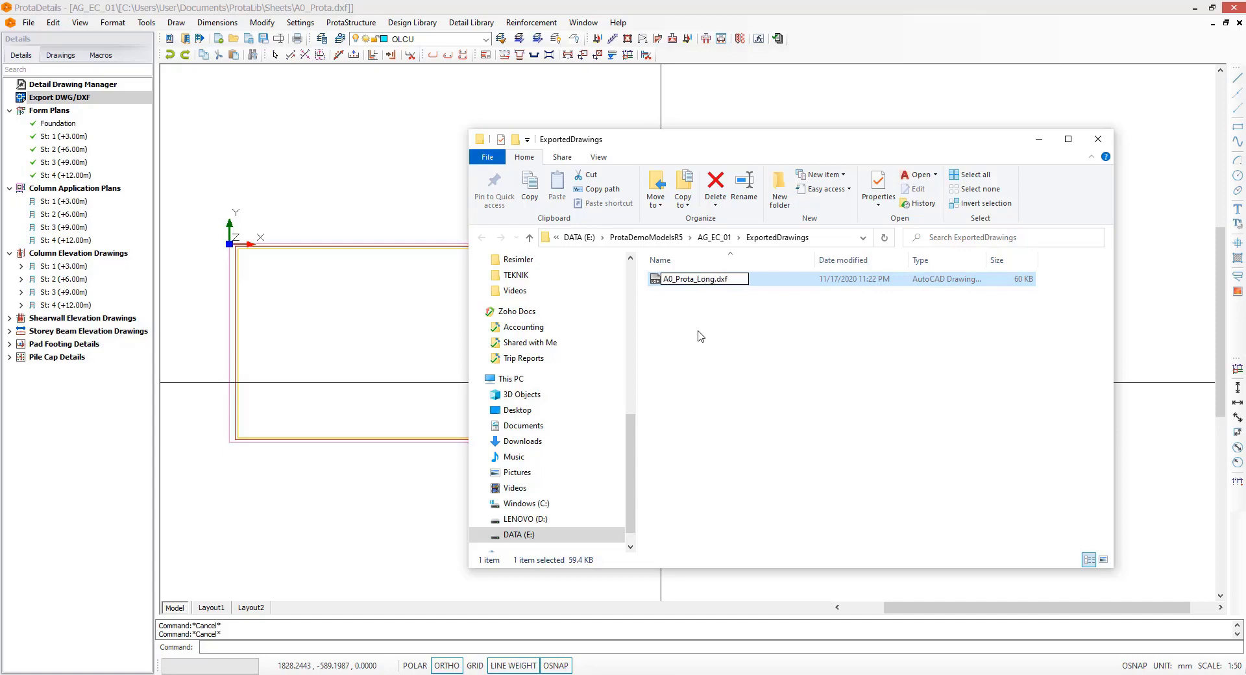
pyautogui.write('Shee')
pyautogui.press('BackSpace')
pyautogui.press('BackSpace')
pyautogui.press('BackSpace')
pyautogui.press('BackSpace')
pyautogui.press('Return')
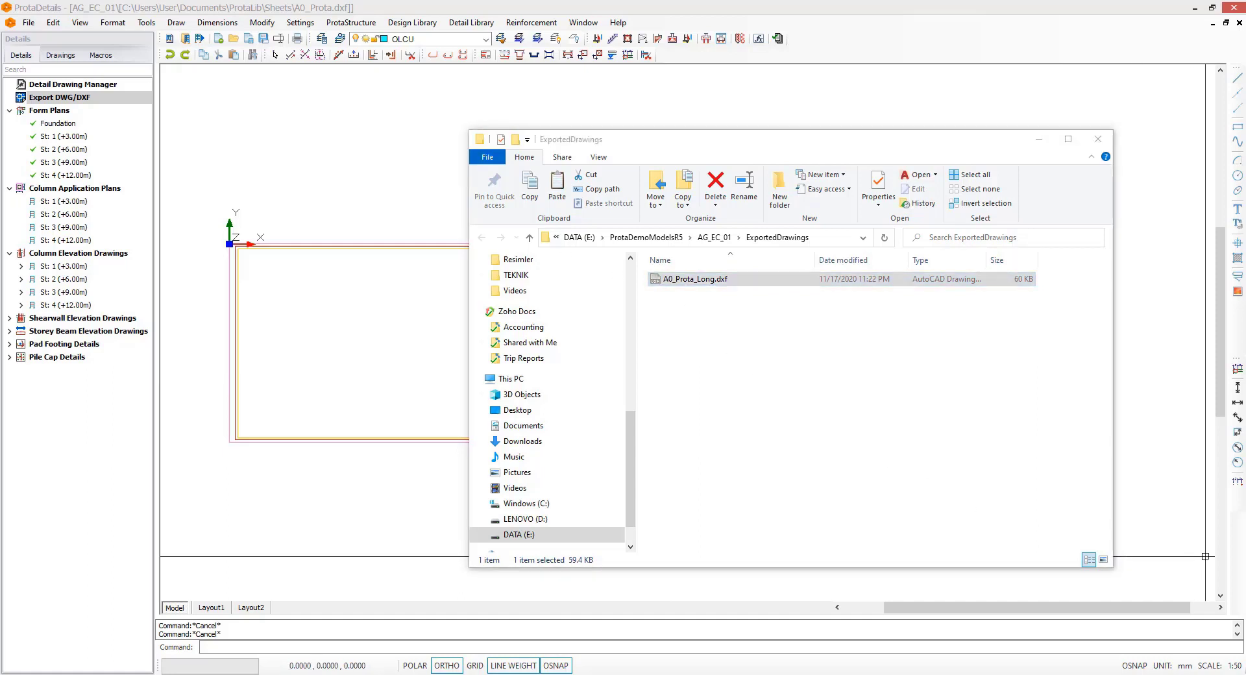
# Step: Move A0_Prota_Long.dxf into the ProtaLib Sheets folder and minimise both folder windows
pyautogui.moveTo(715, 125); pyautogui.dragTo(624, 116)
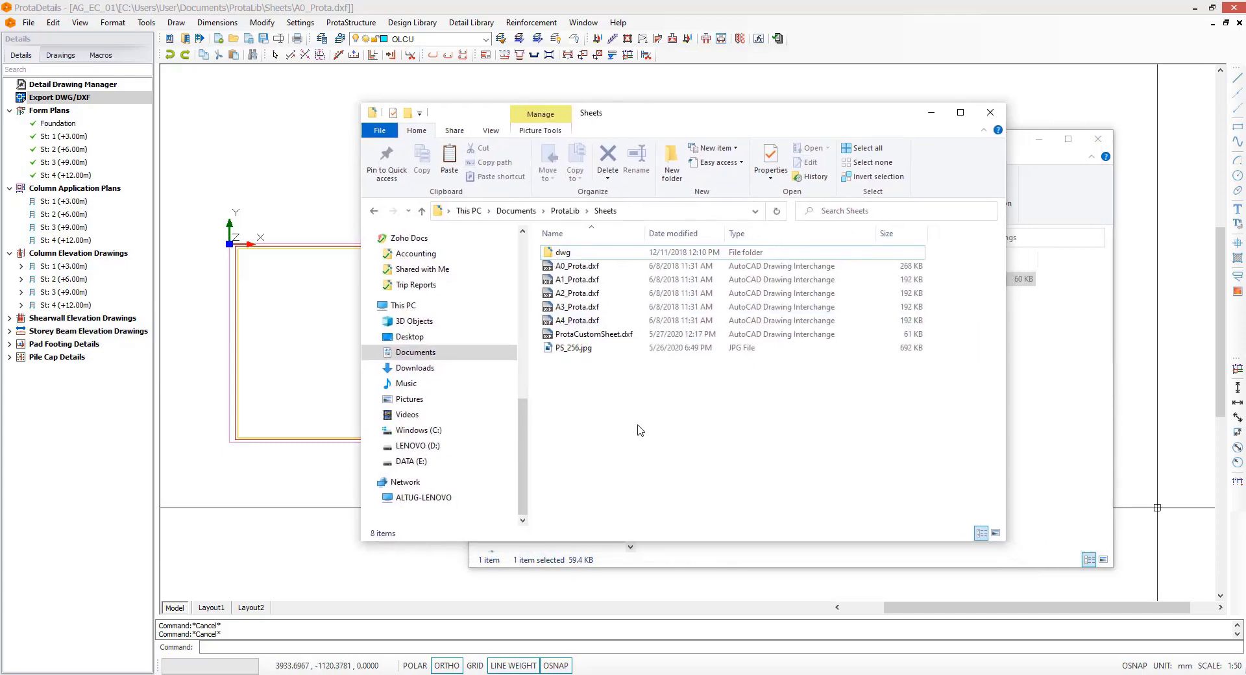
pyautogui.hotkey('ctrl', 'v')
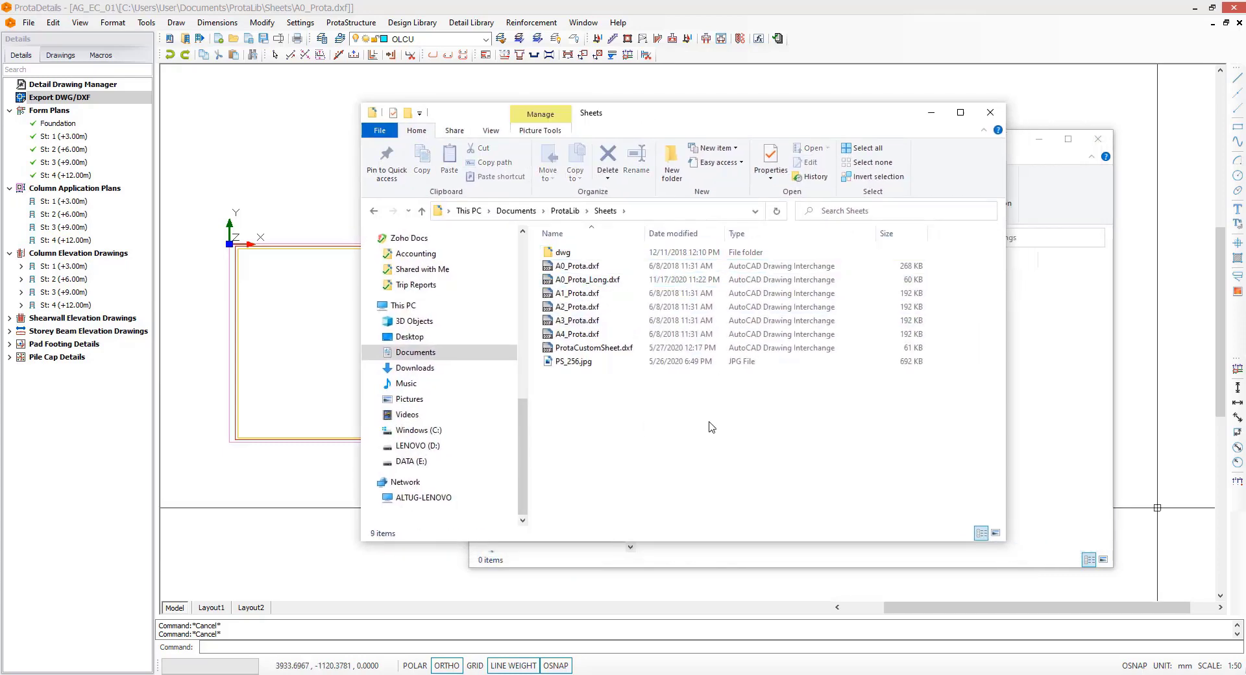
pyautogui.click(931, 113)
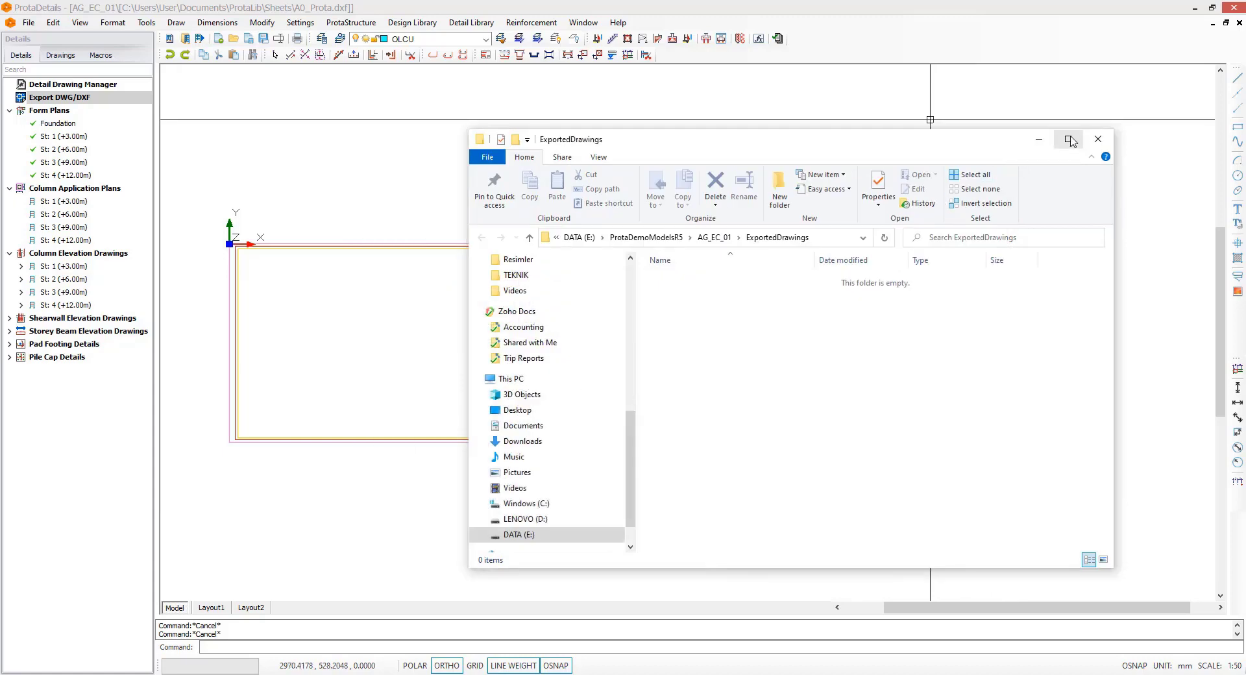
pyautogui.click(1039, 138)
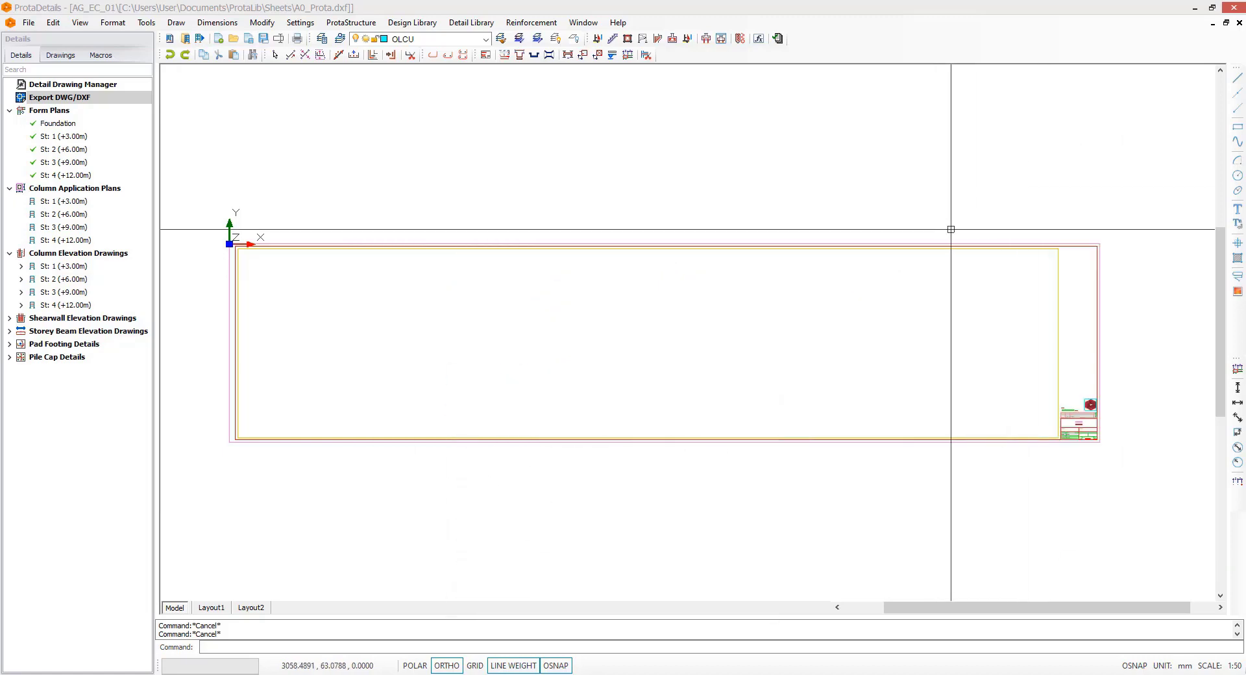
# Step: Create a new blank drawing in the project
pyautogui.click(1070, 11)
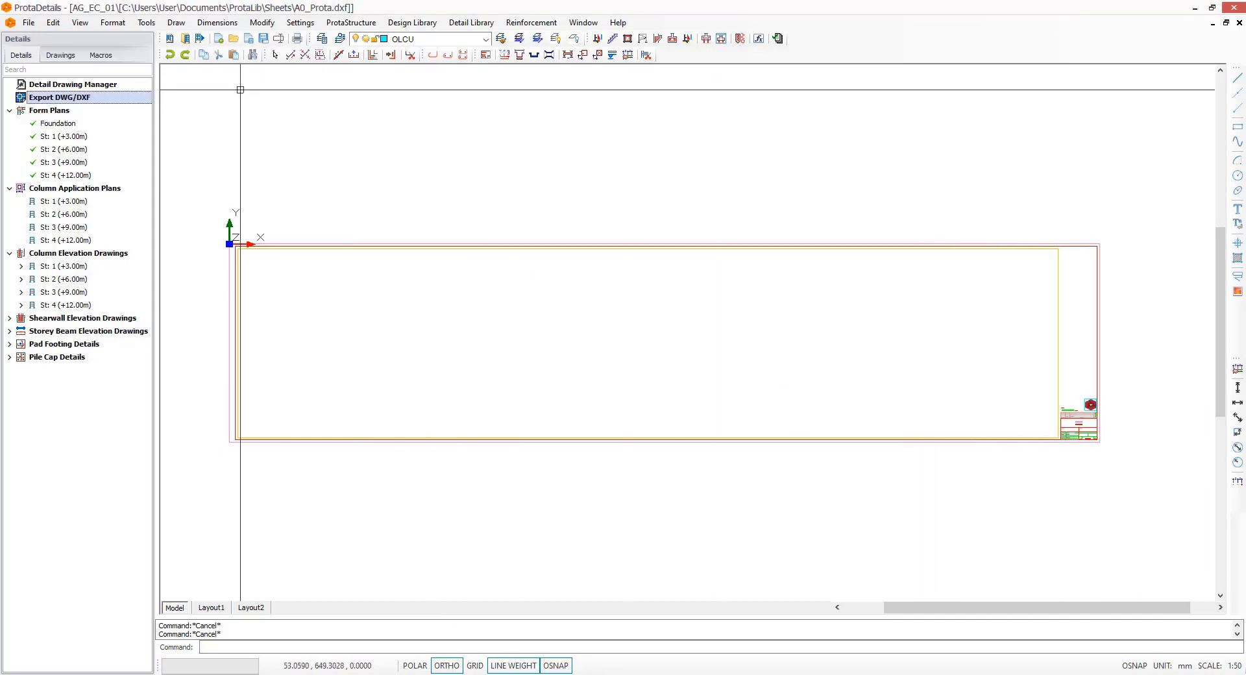
pyautogui.click(219, 39)
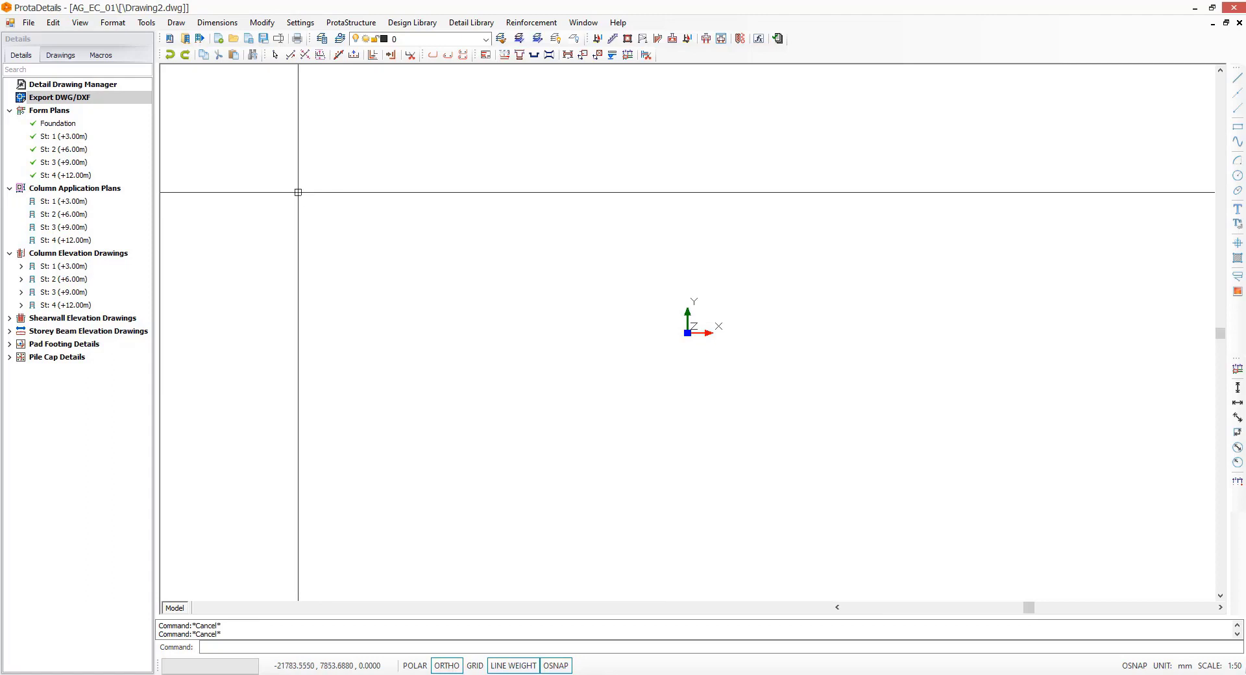
# Step: Draw the form plans of St: 0 to St: 4 on the A0_Prota_Long.dxf sheet and insert them in the drawing
pyautogui.rightClick(59, 113)
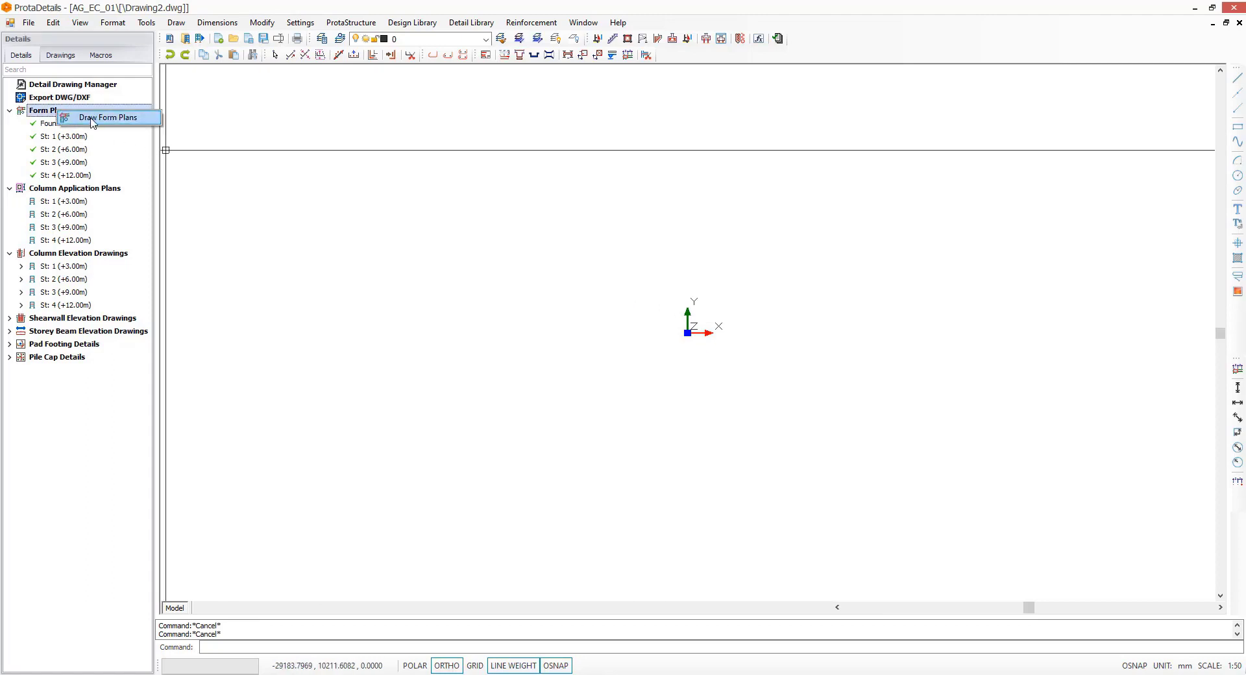
pyautogui.click(93, 121)
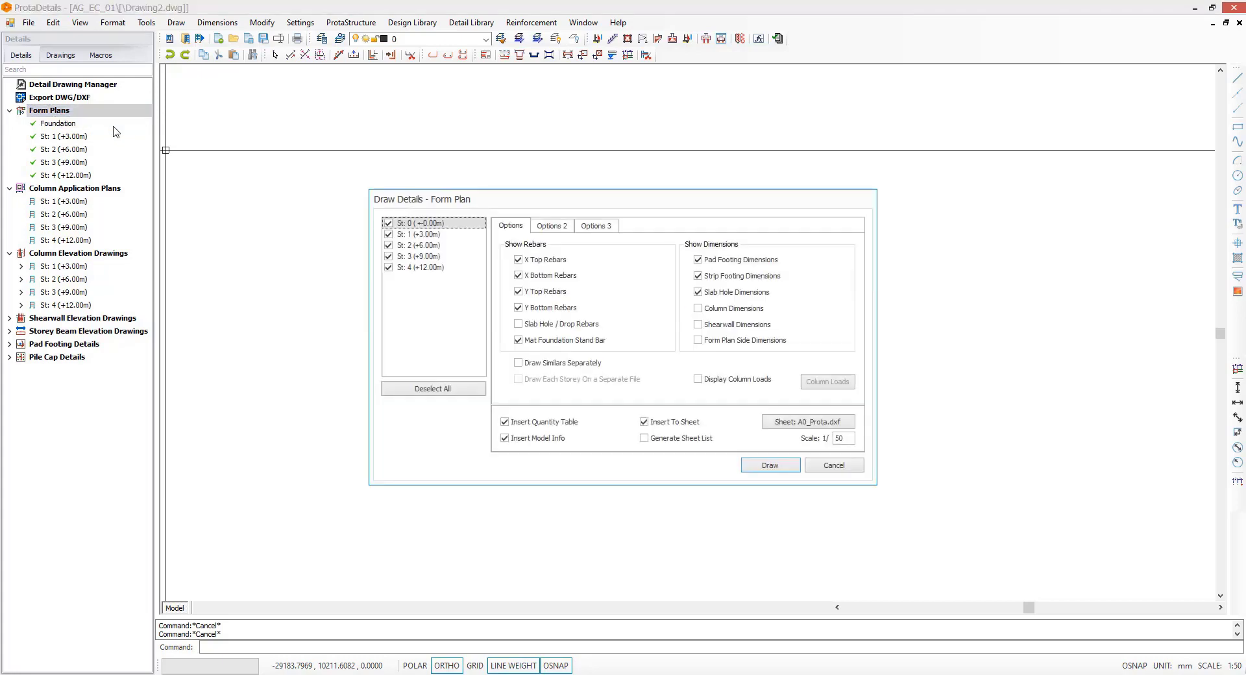
pyautogui.click(823, 423)
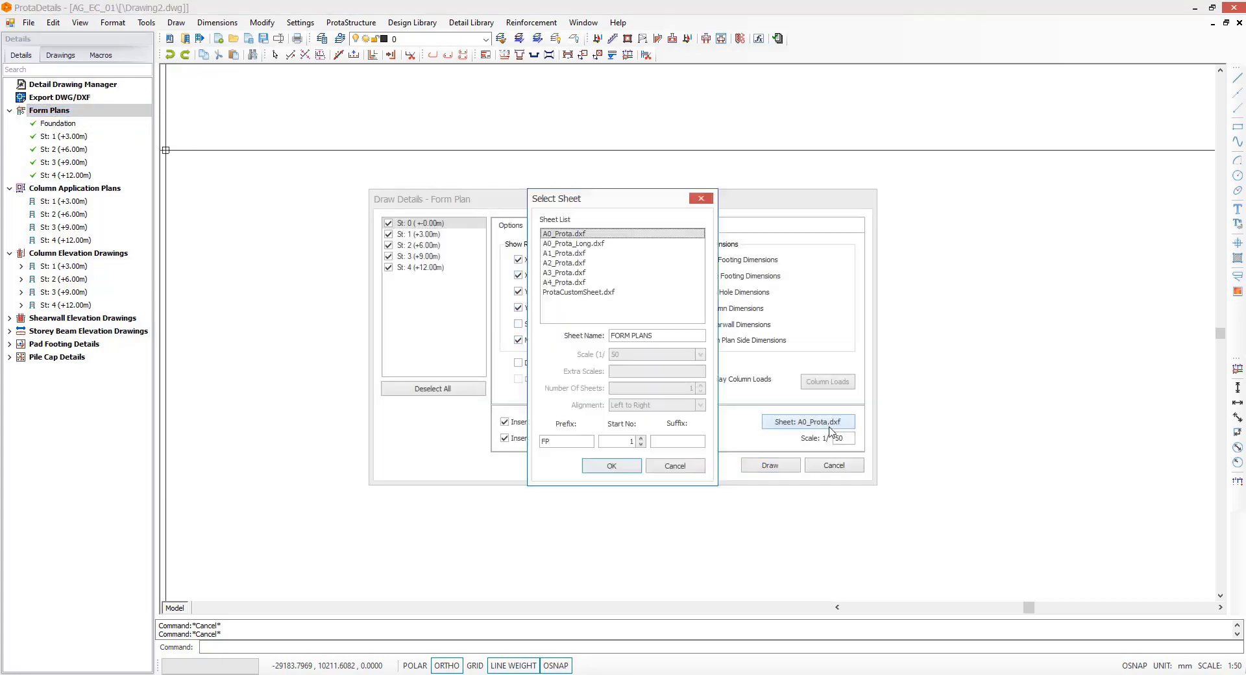
pyautogui.click(574, 244)
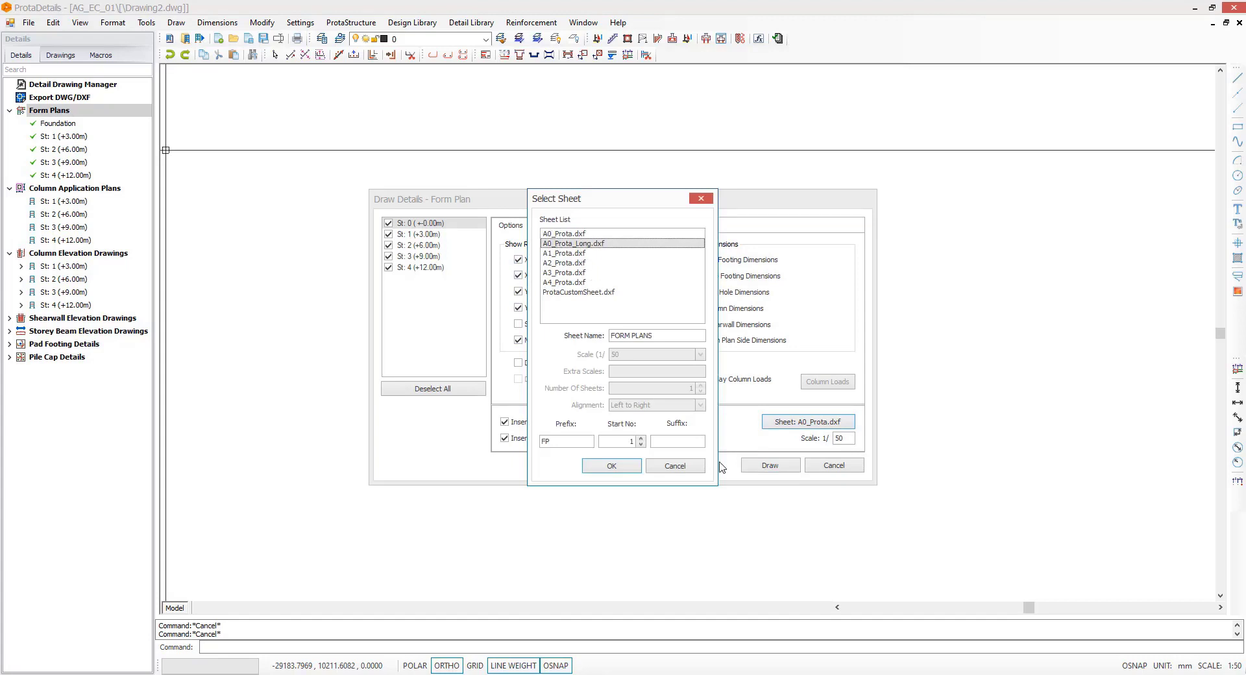
pyautogui.click(612, 466)
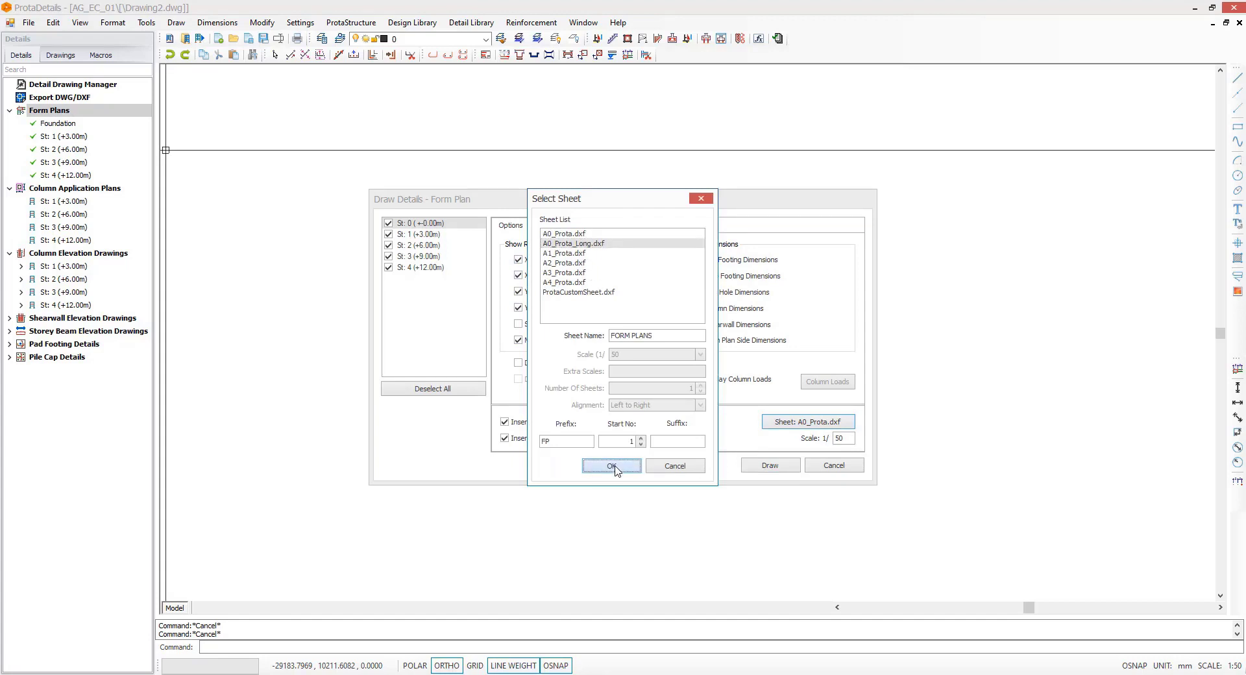
pyautogui.click(766, 467)
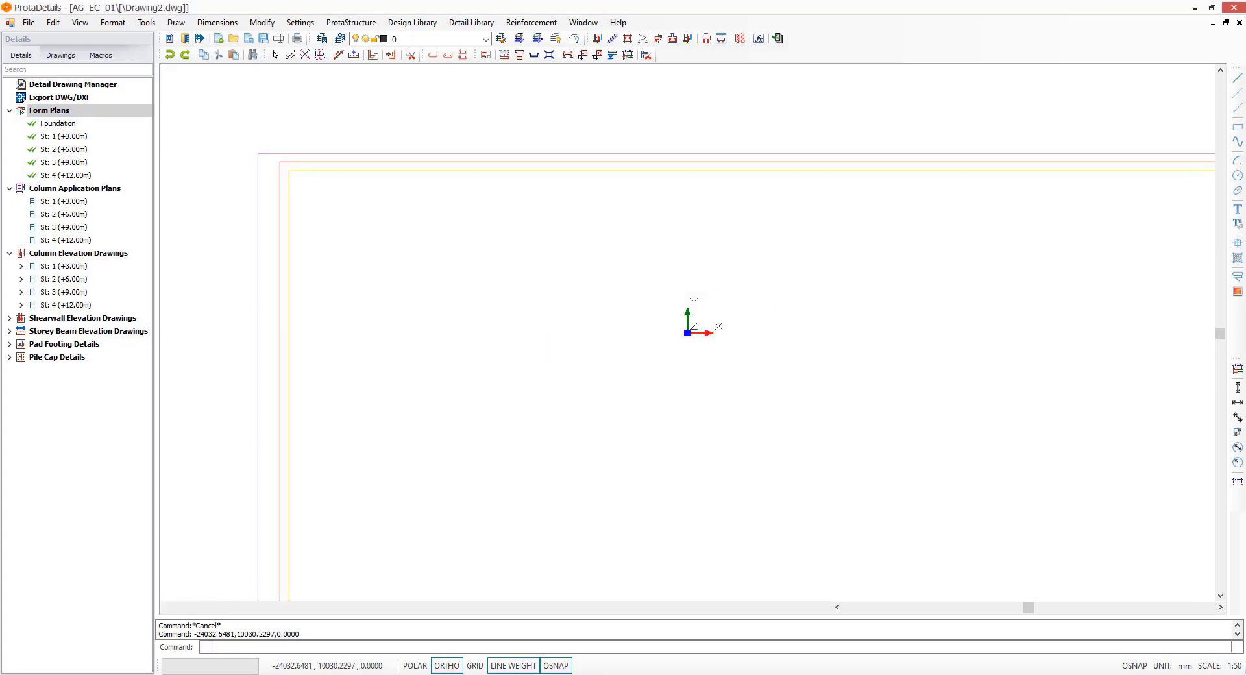
# Step: Set the project's client name to Prota Client in the project preferences and apply the change to the sheet marks
pyautogui.scroll(-5, 256, 191)
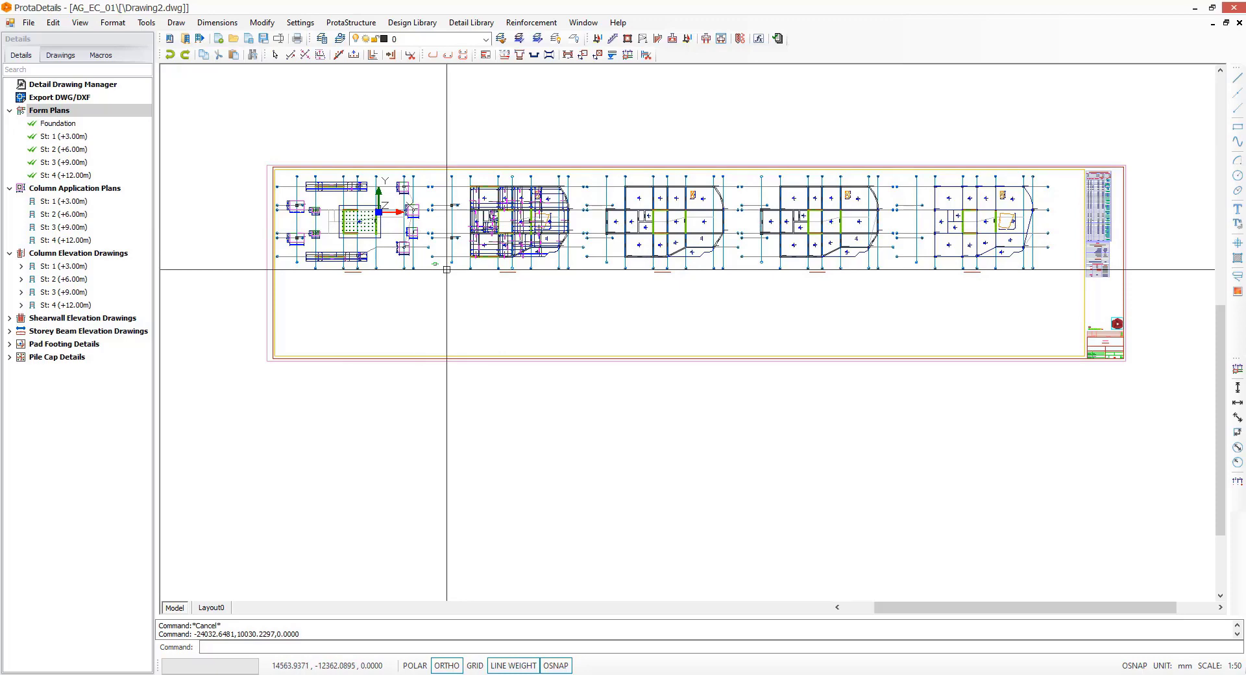
pyautogui.scroll(3, 423, 259)
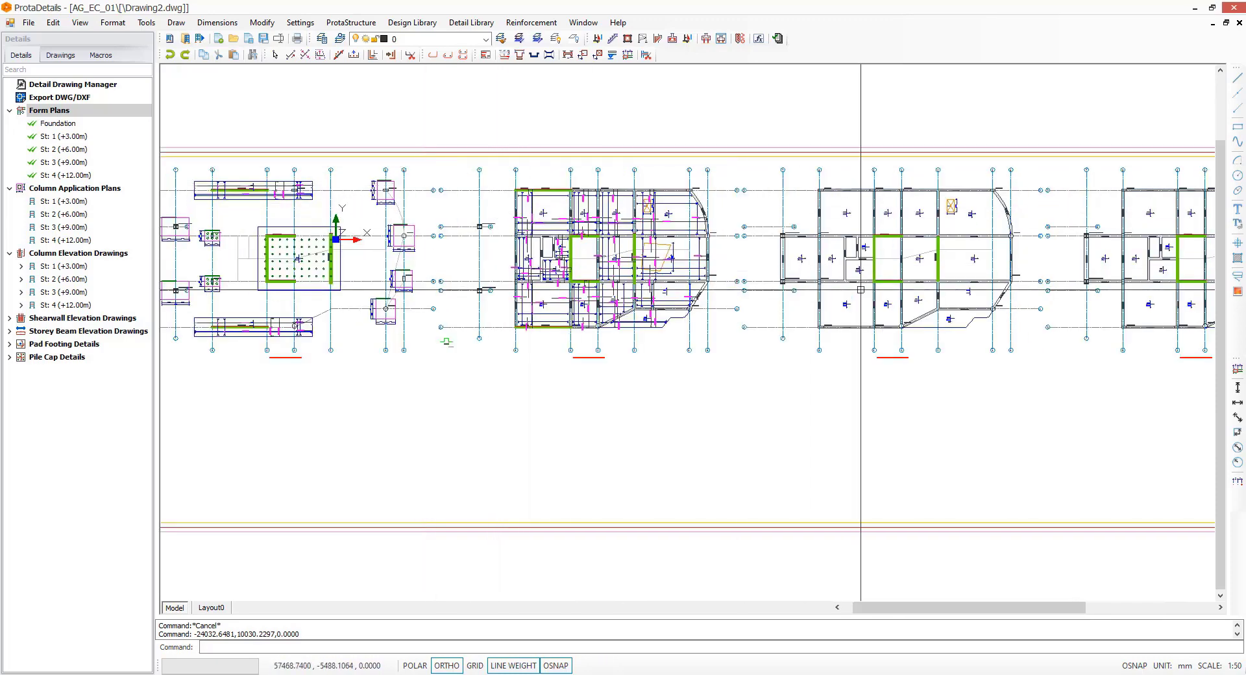
pyautogui.moveTo(990, 305); pyautogui.dragTo(415, 309, button='middle')
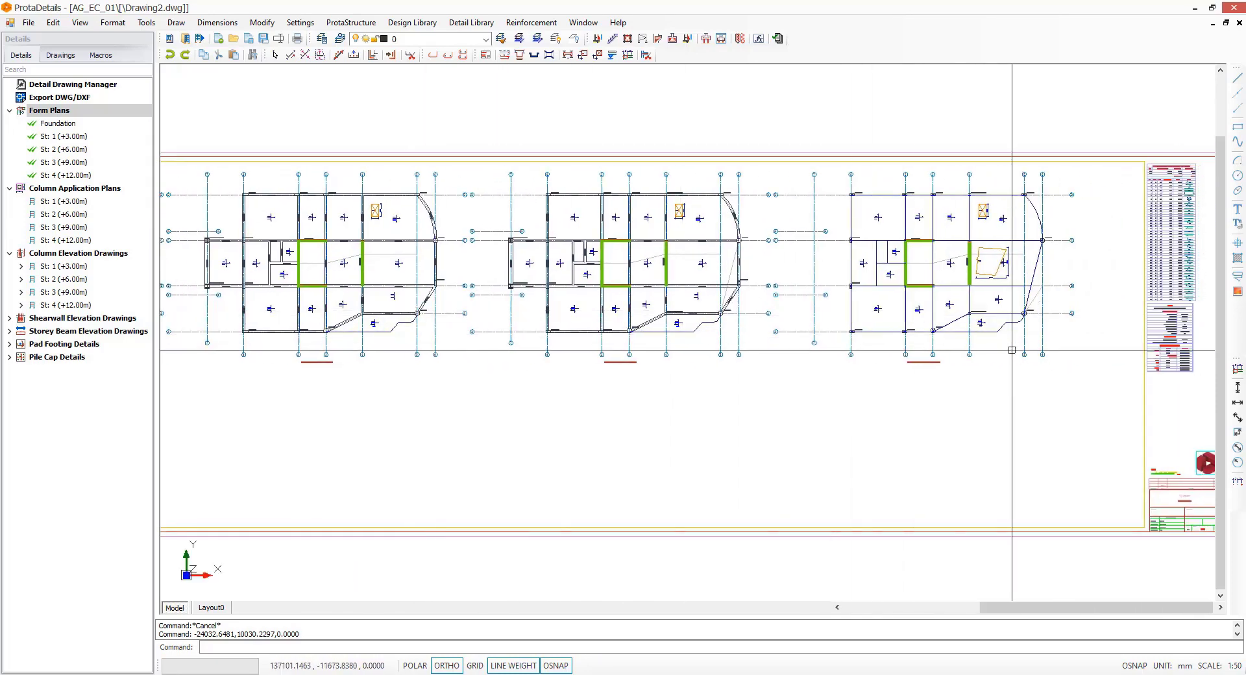
pyautogui.scroll(6, 1012, 350)
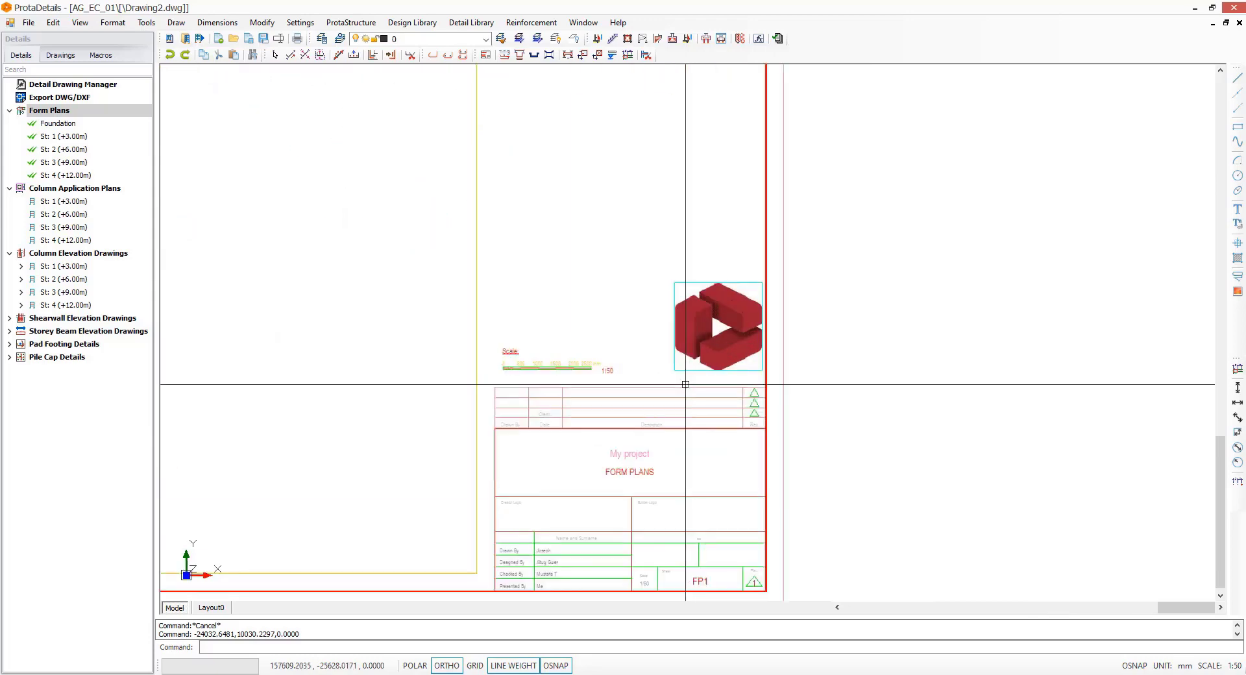
pyautogui.scroll(3, 649, 448)
pyautogui.scroll(1, 534, 394)
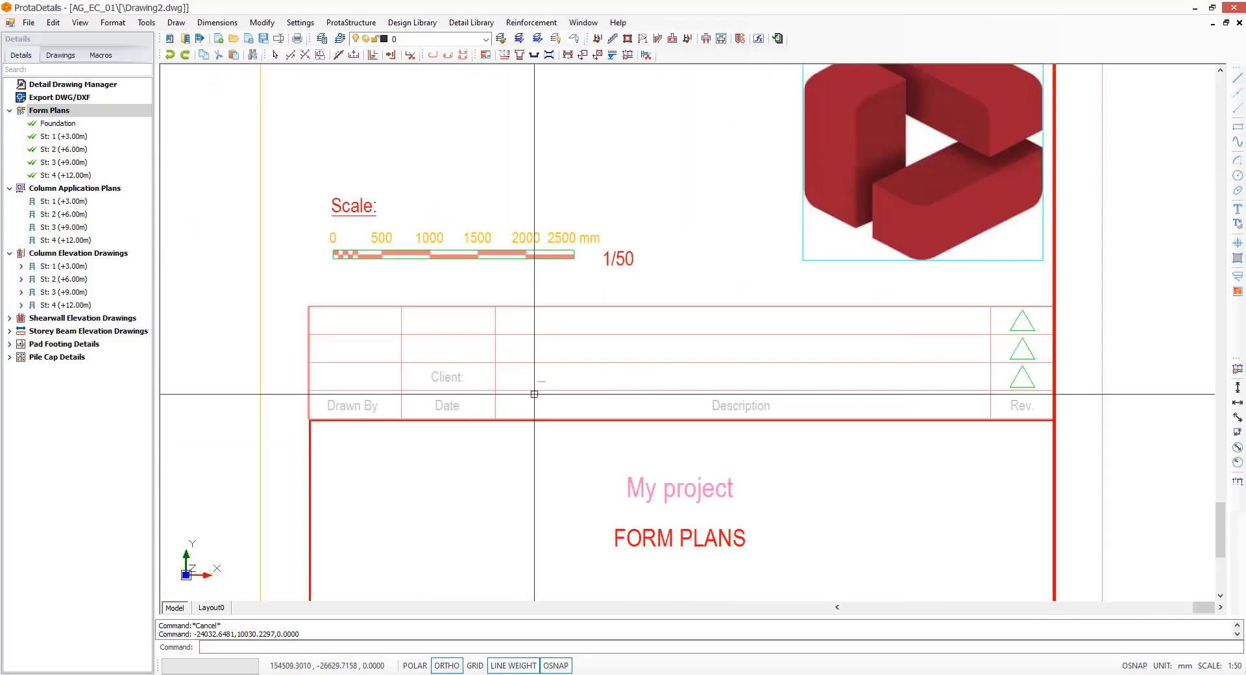
pyautogui.click(375, 25)
pyautogui.click(380, 206)
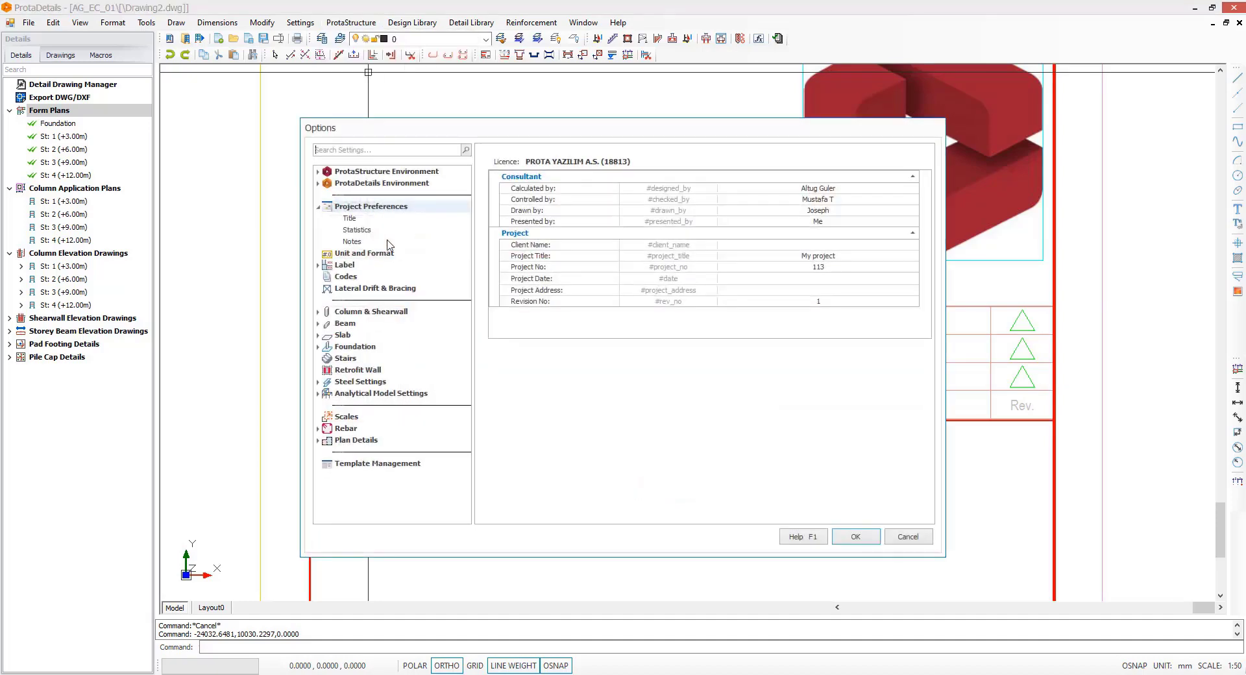
pyautogui.click(797, 246)
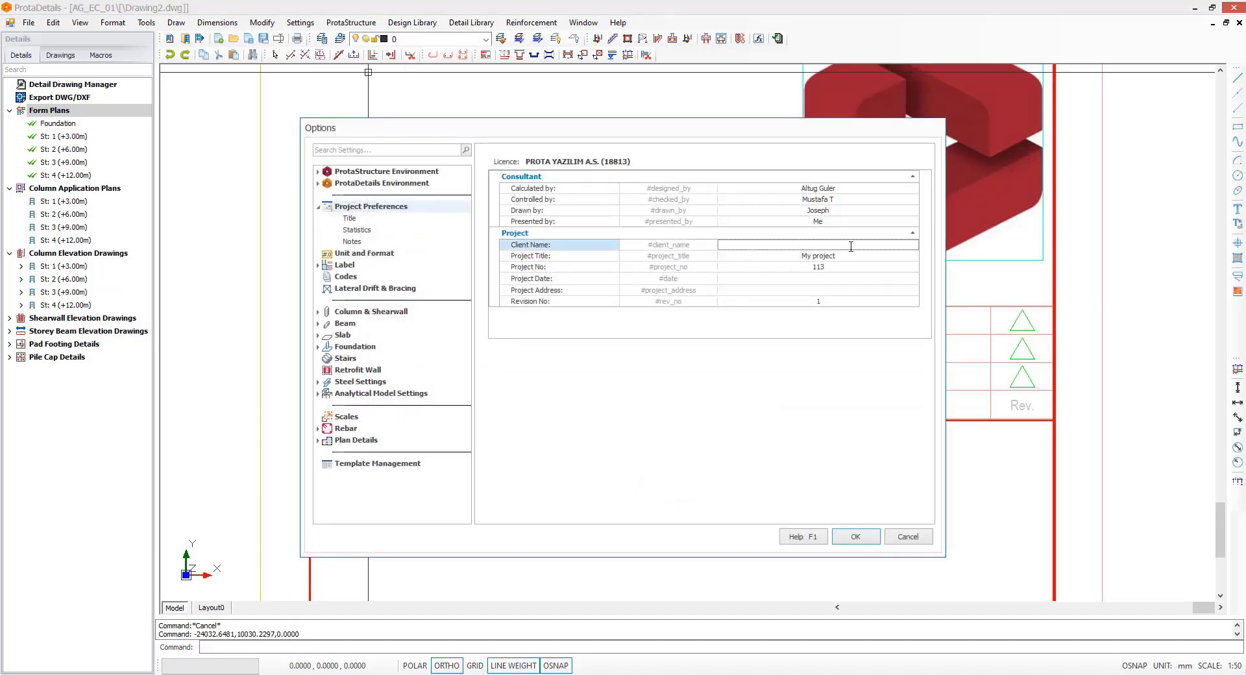
pyautogui.write('Prota Client')
pyautogui.click(872, 536)
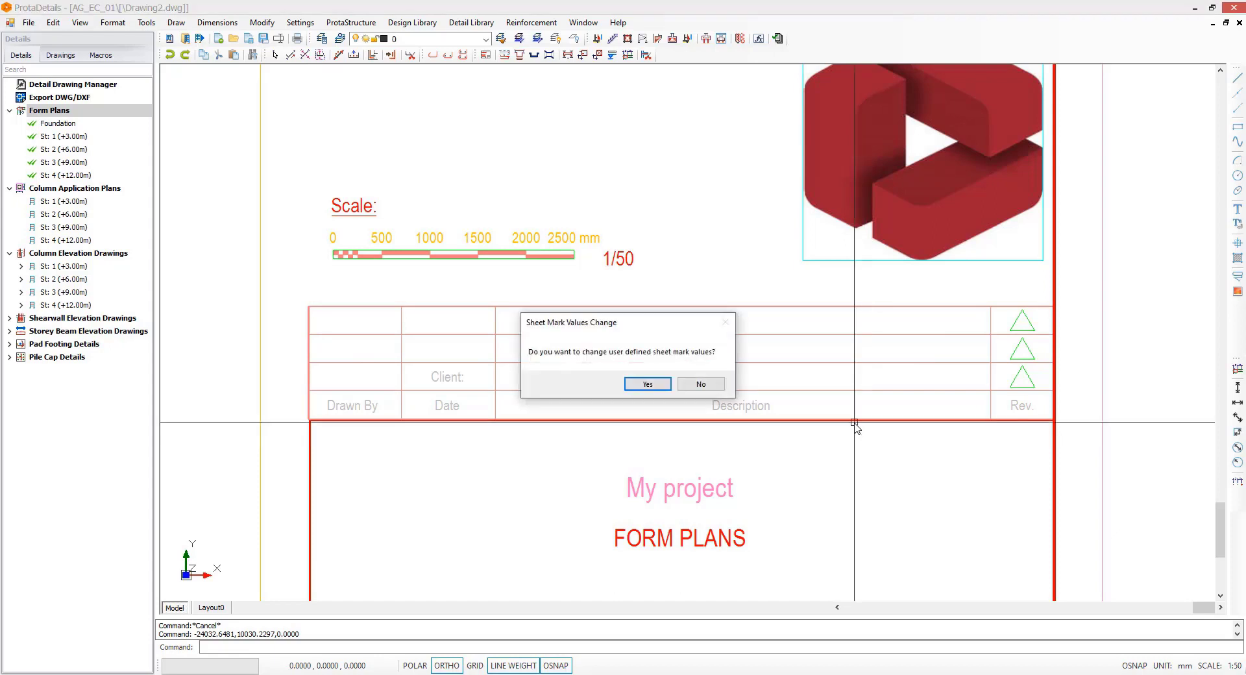
pyautogui.click(646, 384)
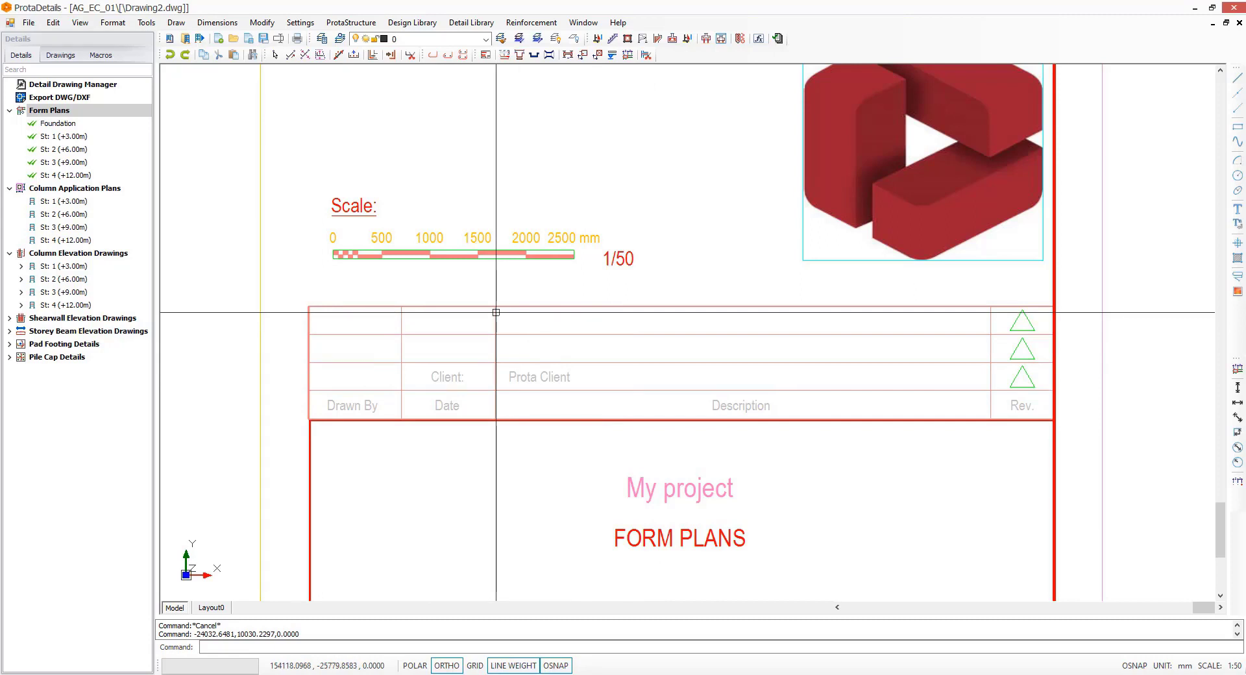
# Step: Define a horizontal plan section across the Storey 1 form plan between axes B and C, looking towards axis C
pyautogui.scroll(-6, 503, 318)
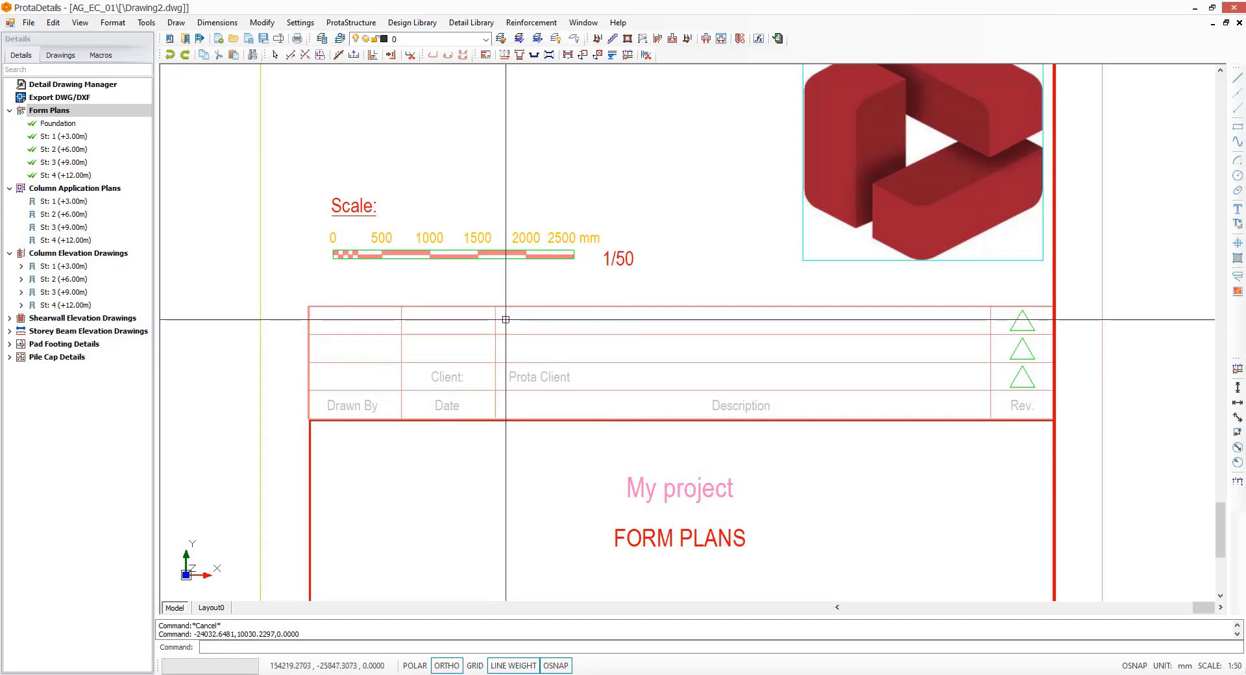
pyautogui.scroll(-2, 973, 444)
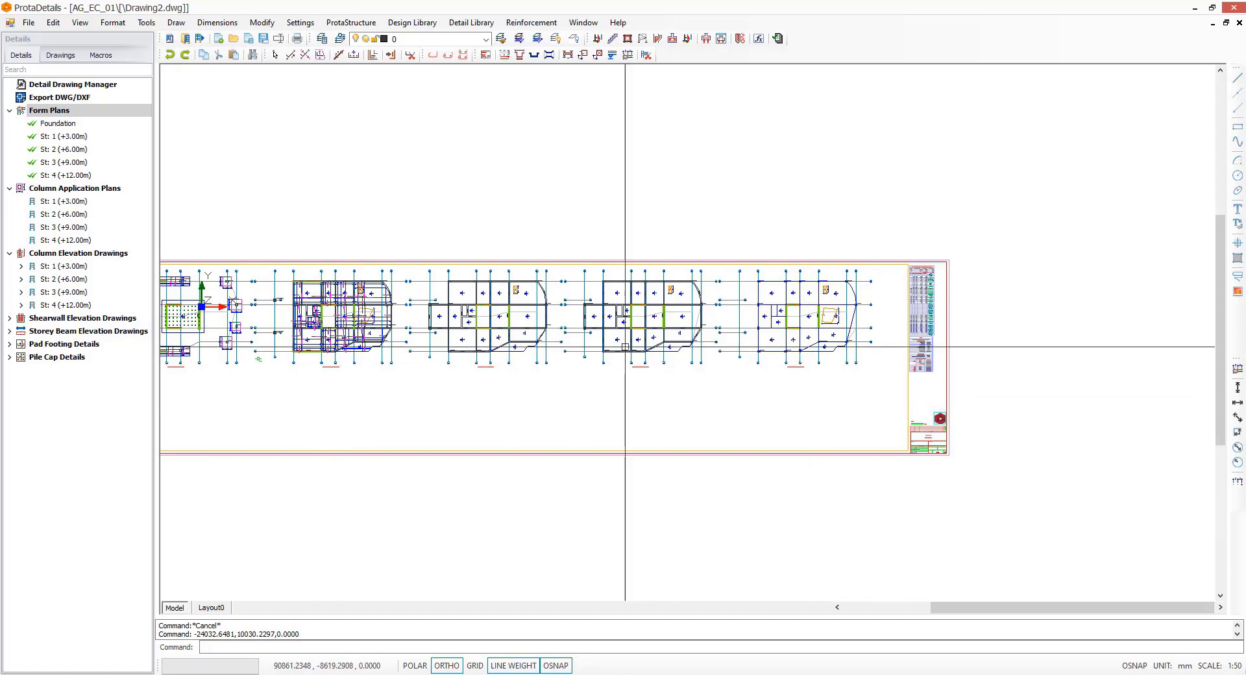
pyautogui.moveTo(345, 358); pyautogui.dragTo(456, 352, button='middle')
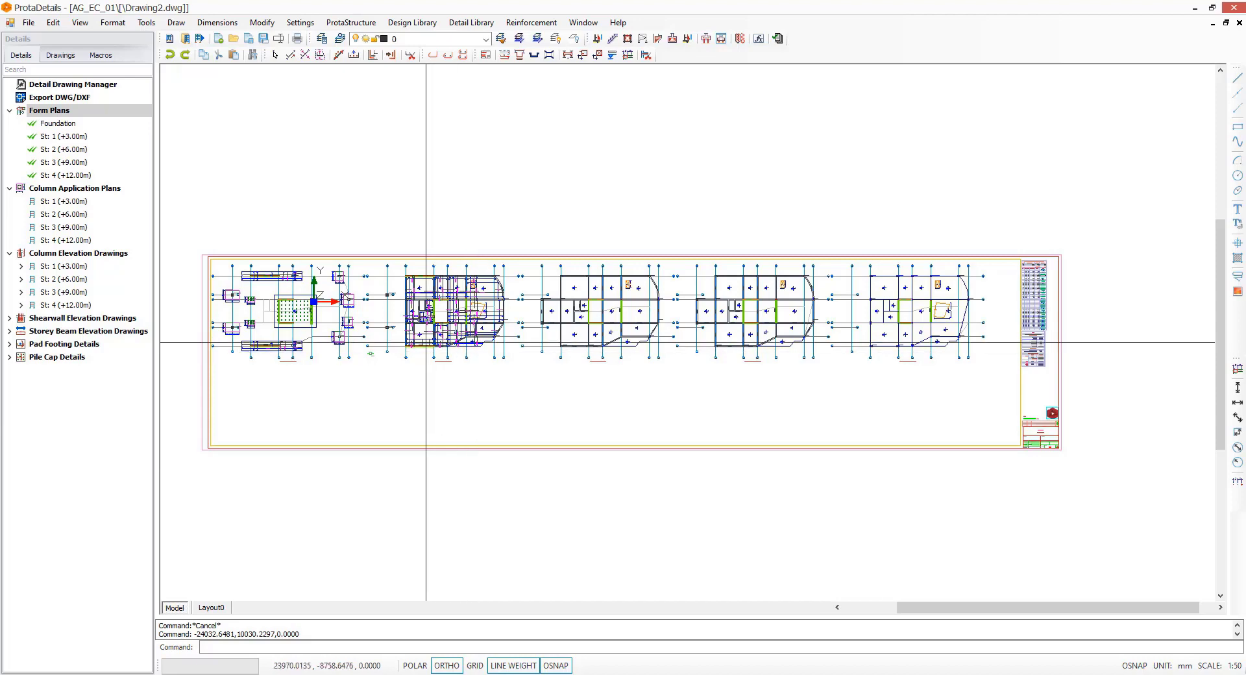
pyautogui.scroll(5, 403, 318)
pyautogui.scroll(4, 403, 319)
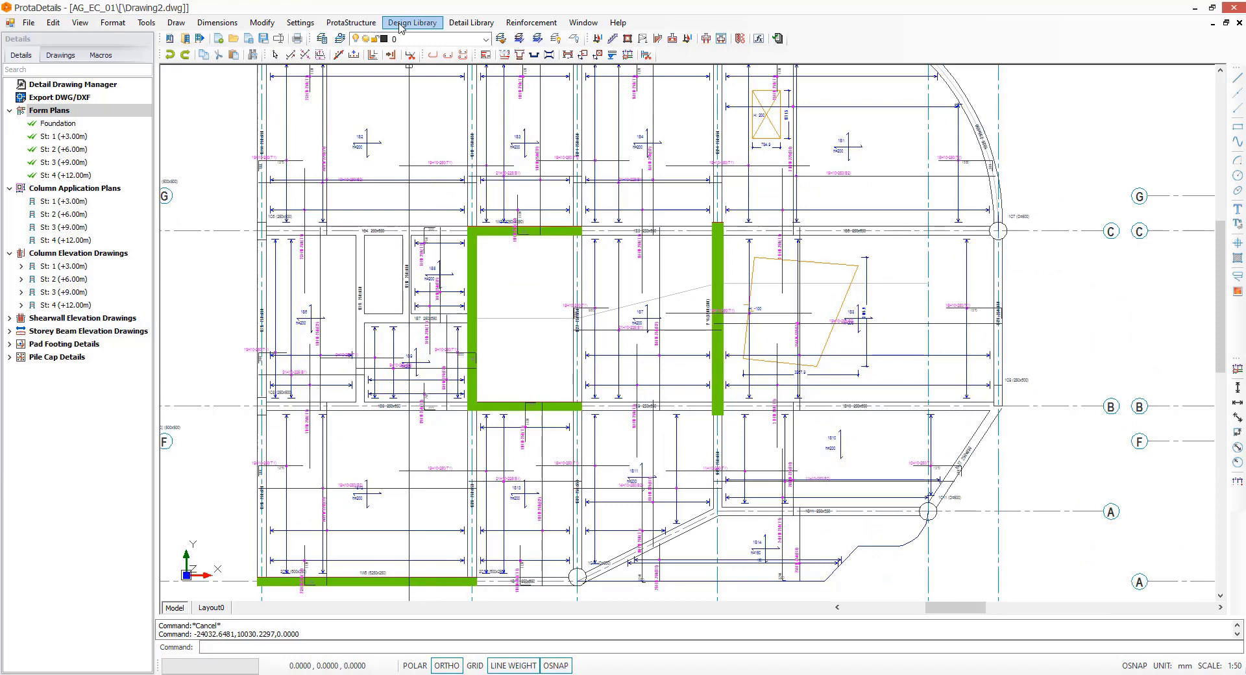
pyautogui.click(400, 24)
pyautogui.moveTo(486, 24)
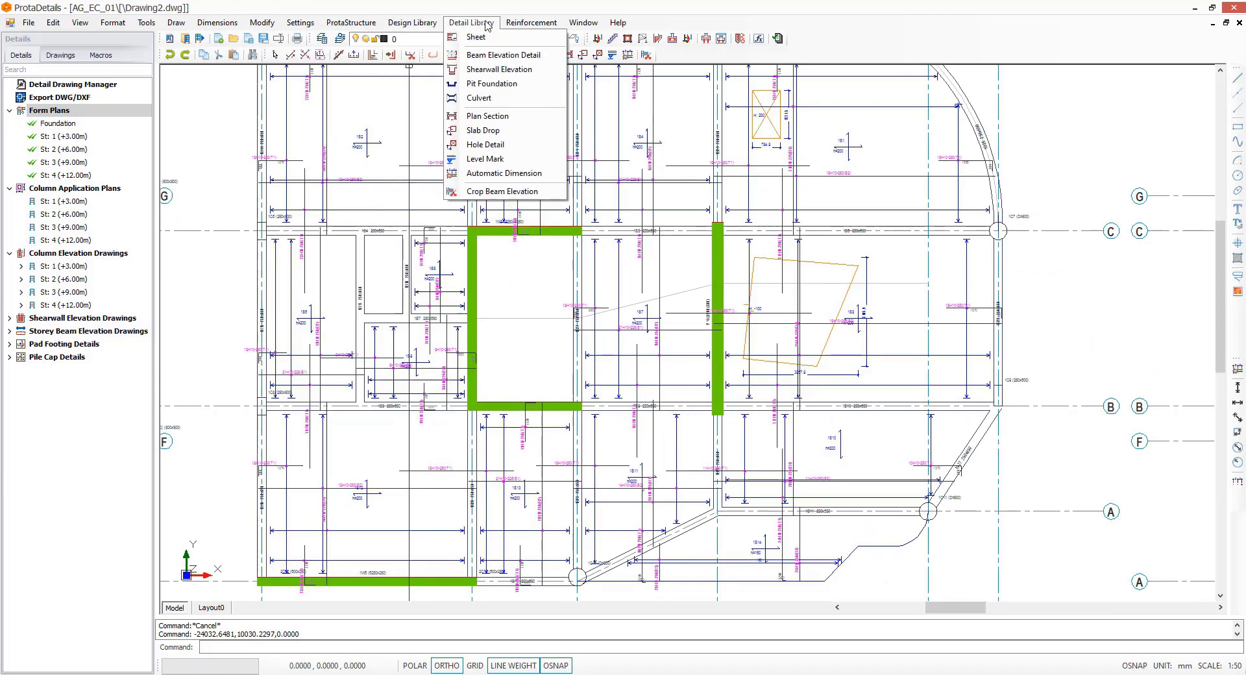
pyautogui.click(505, 119)
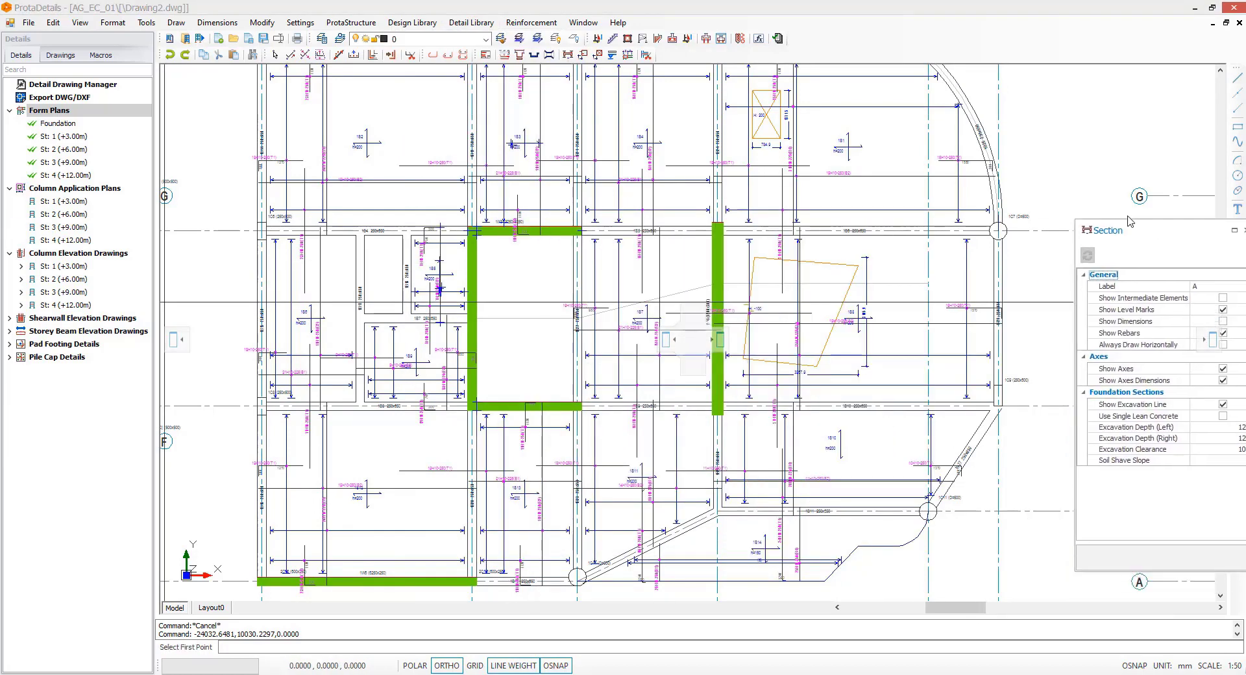
pyautogui.scroll(-2, 323, 253)
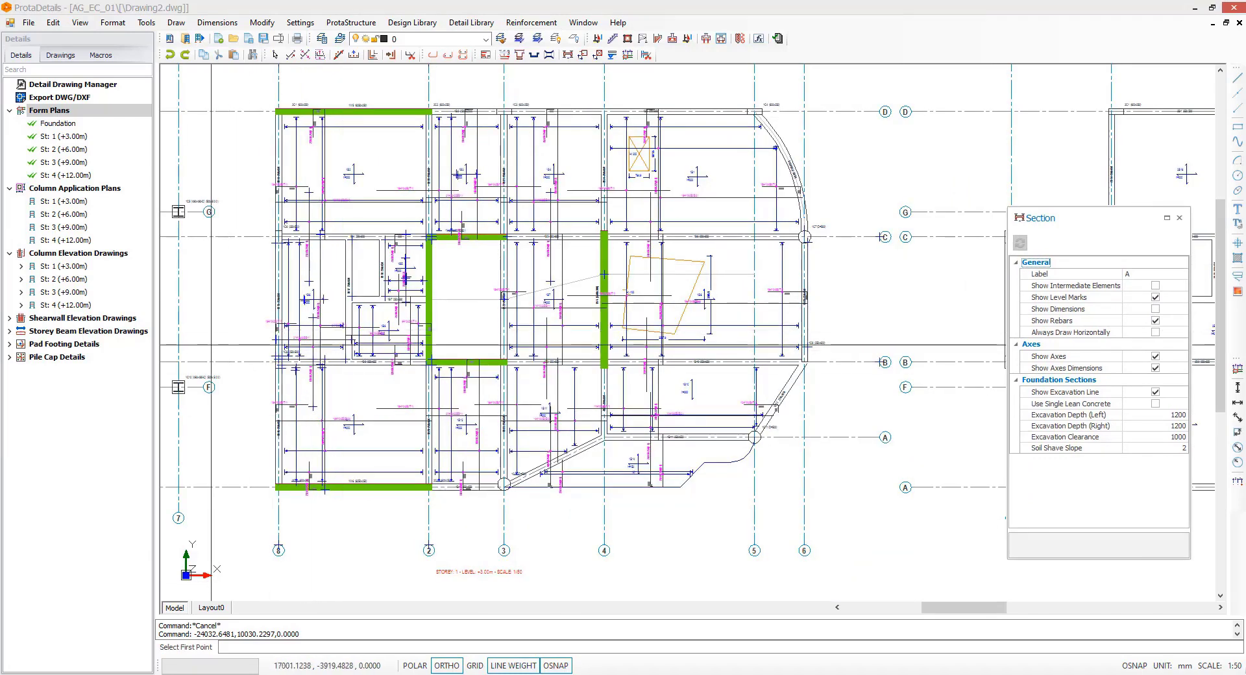
pyautogui.click(211, 345)
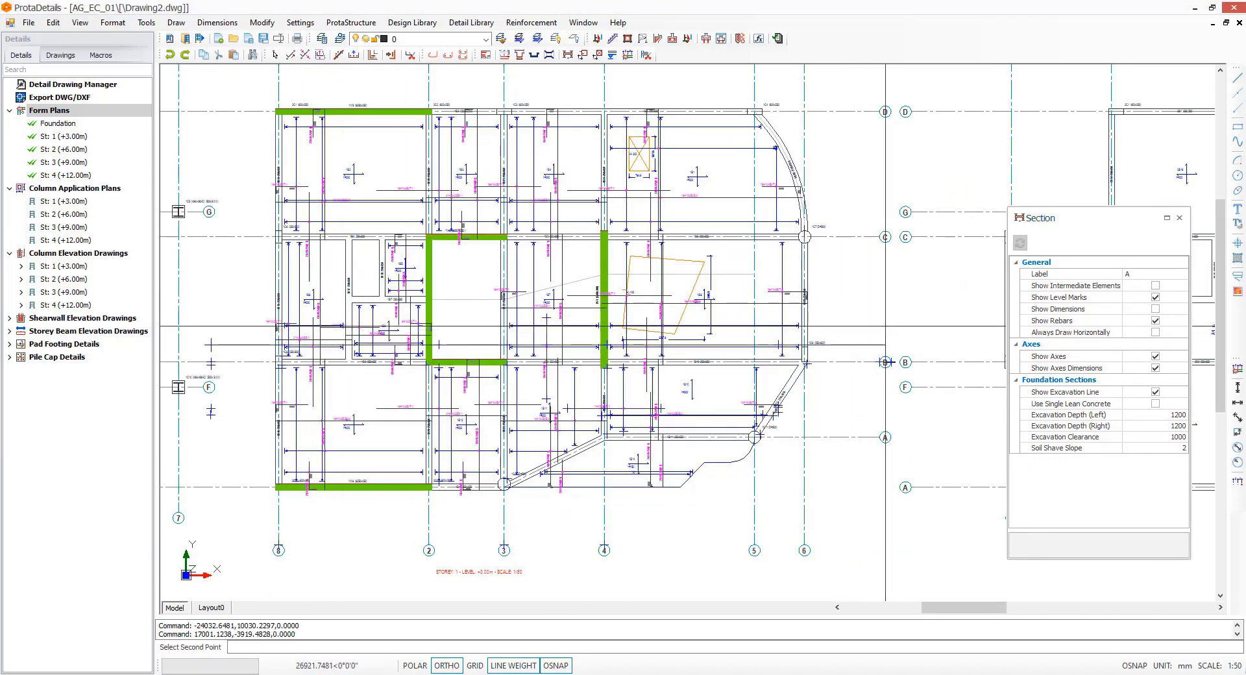
pyautogui.click(886, 362)
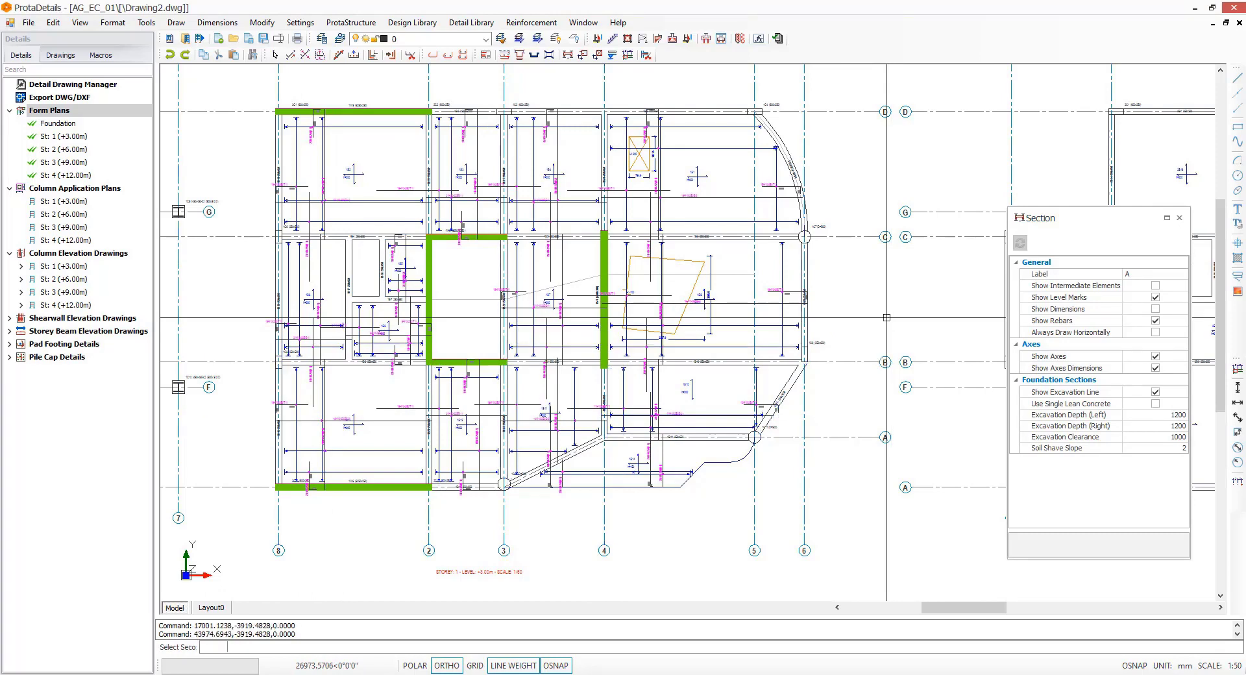
pyautogui.click(887, 318)
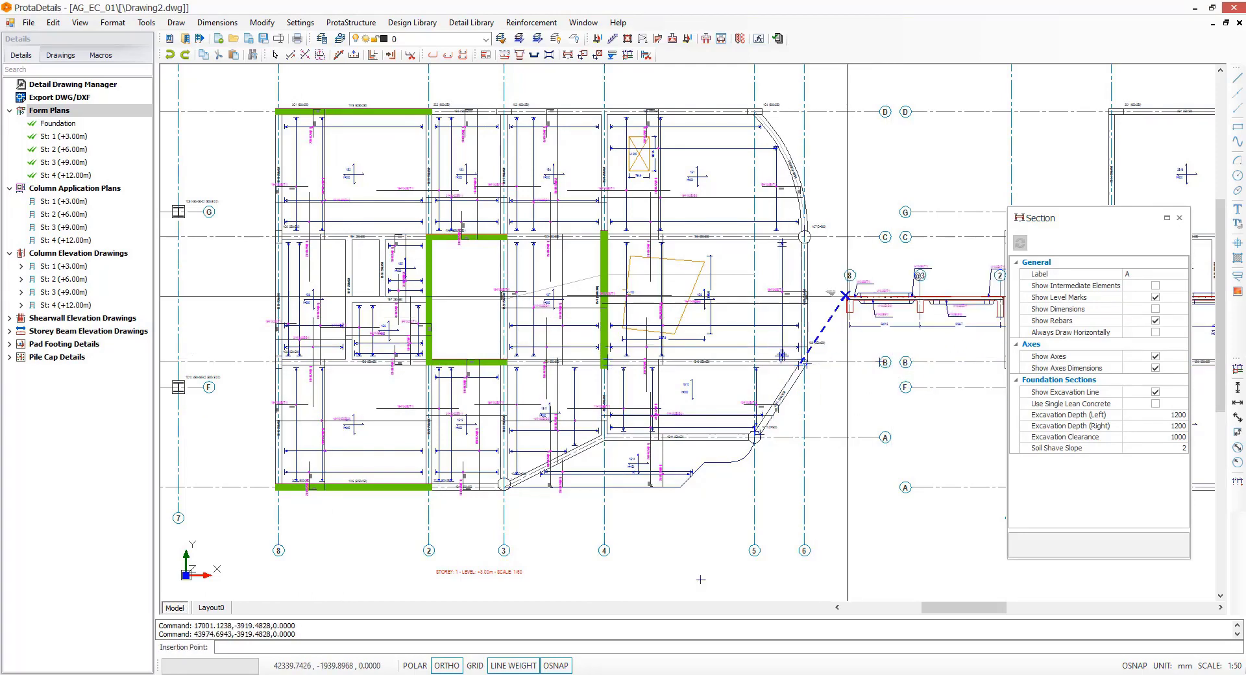
# Step: Place the horizontal cut's section drawing below the Storey 1 plan, aligned with the plan's numbered axes
pyautogui.scroll(-2, 872, 238)
pyautogui.scroll(4, 654, 404)
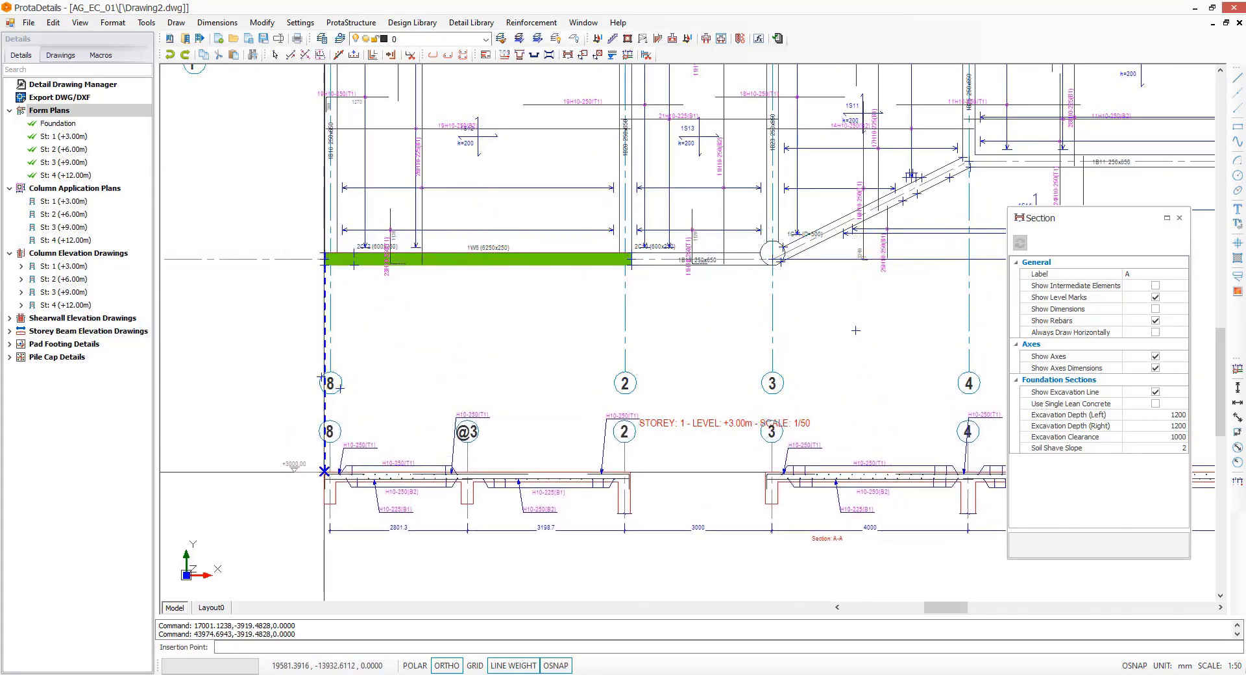
pyautogui.click(324, 471)
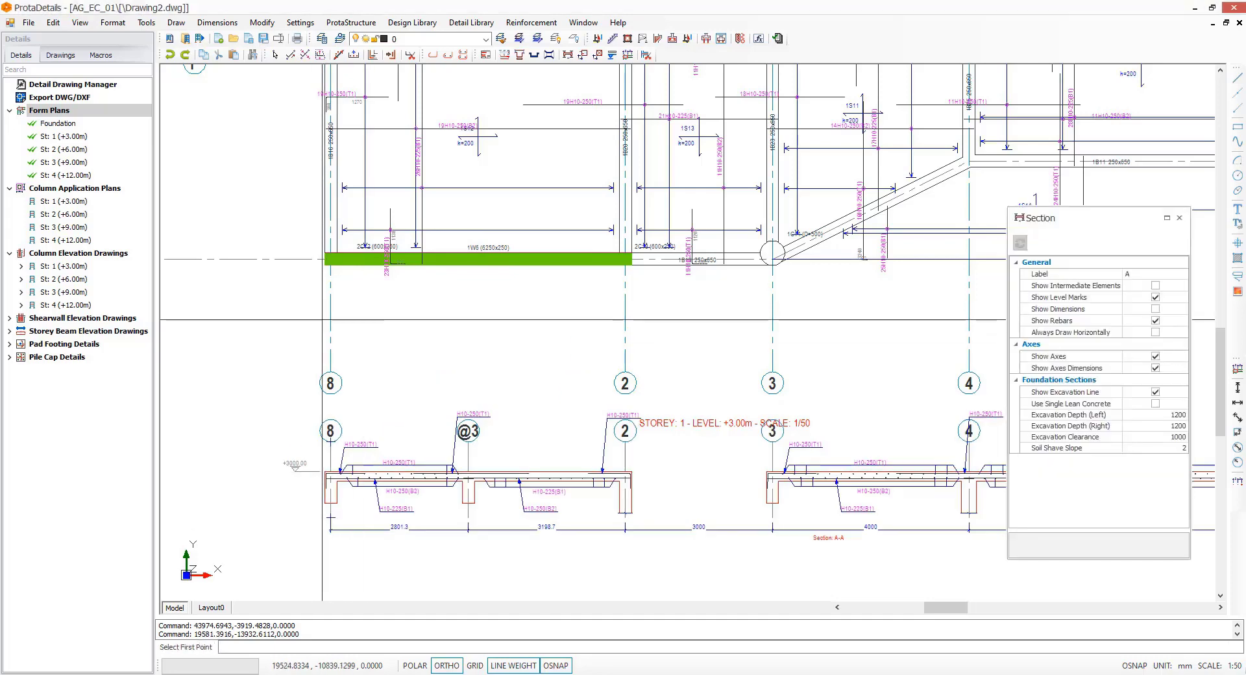
# Step: Enable Always Draw Horizontally and define a vertical plan section through the full Storey 1 plan between axes 8 and 2
pyautogui.scroll(-2, 328, 328)
pyautogui.scroll(-1, 328, 331)
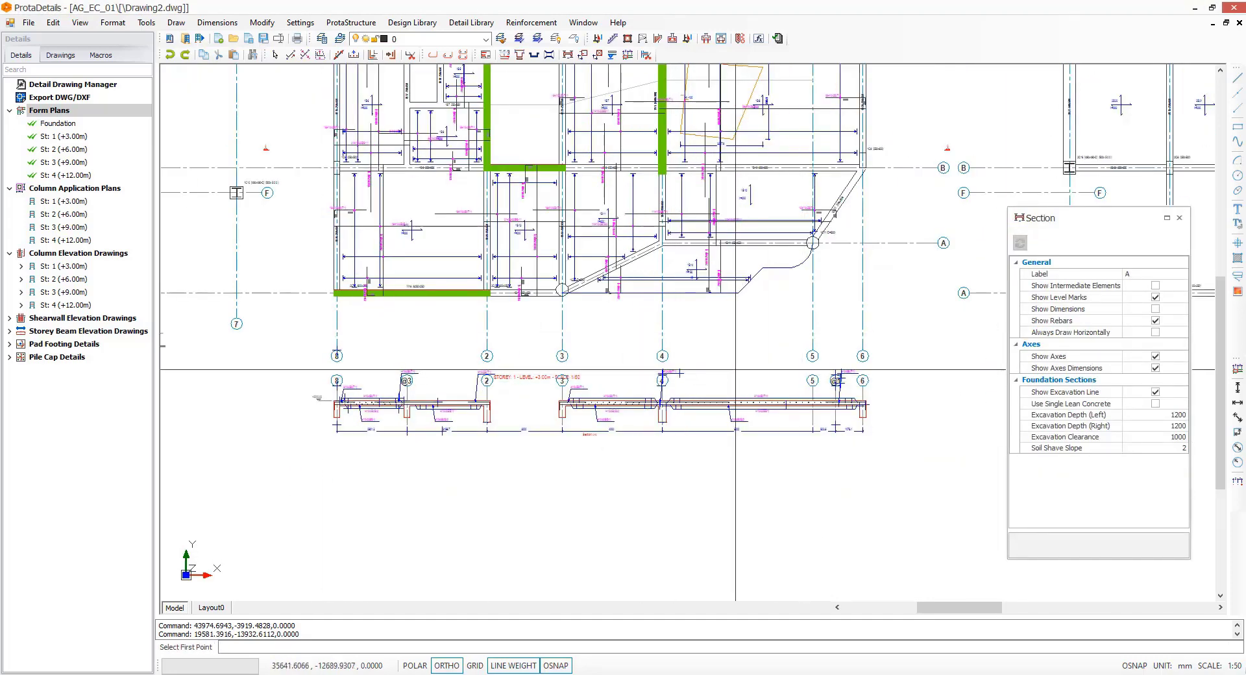
pyautogui.scroll(2, 848, 262)
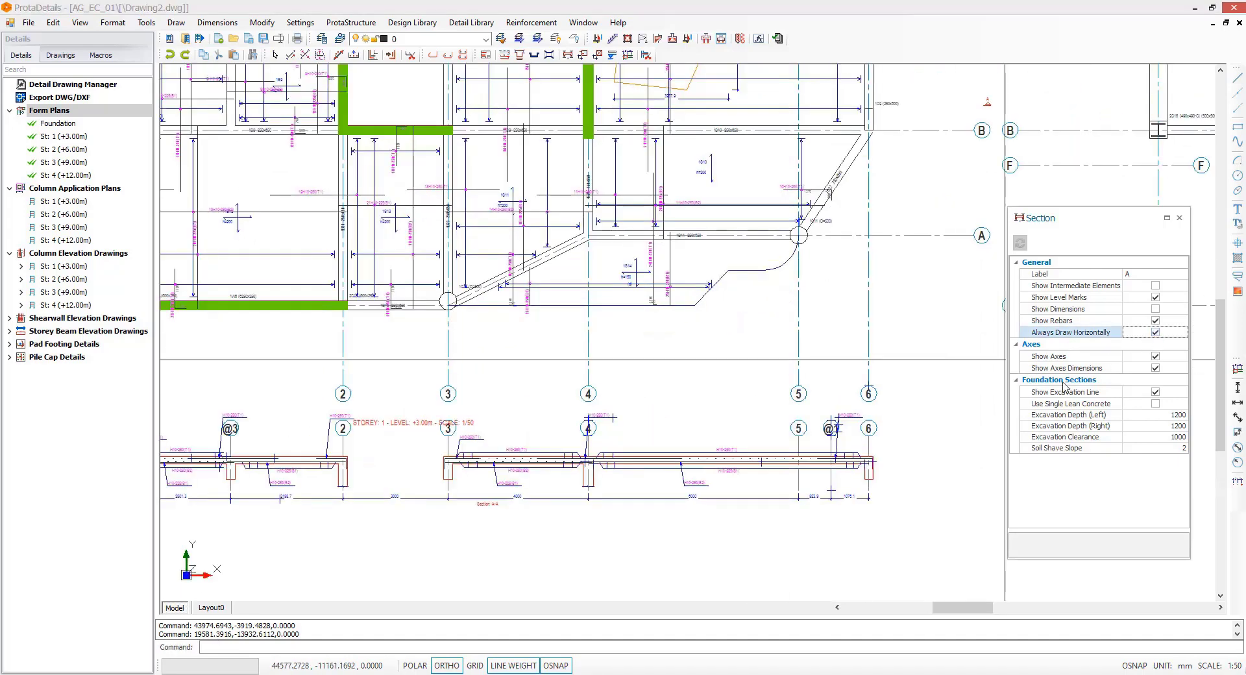
pyautogui.scroll(-4, 451, 562)
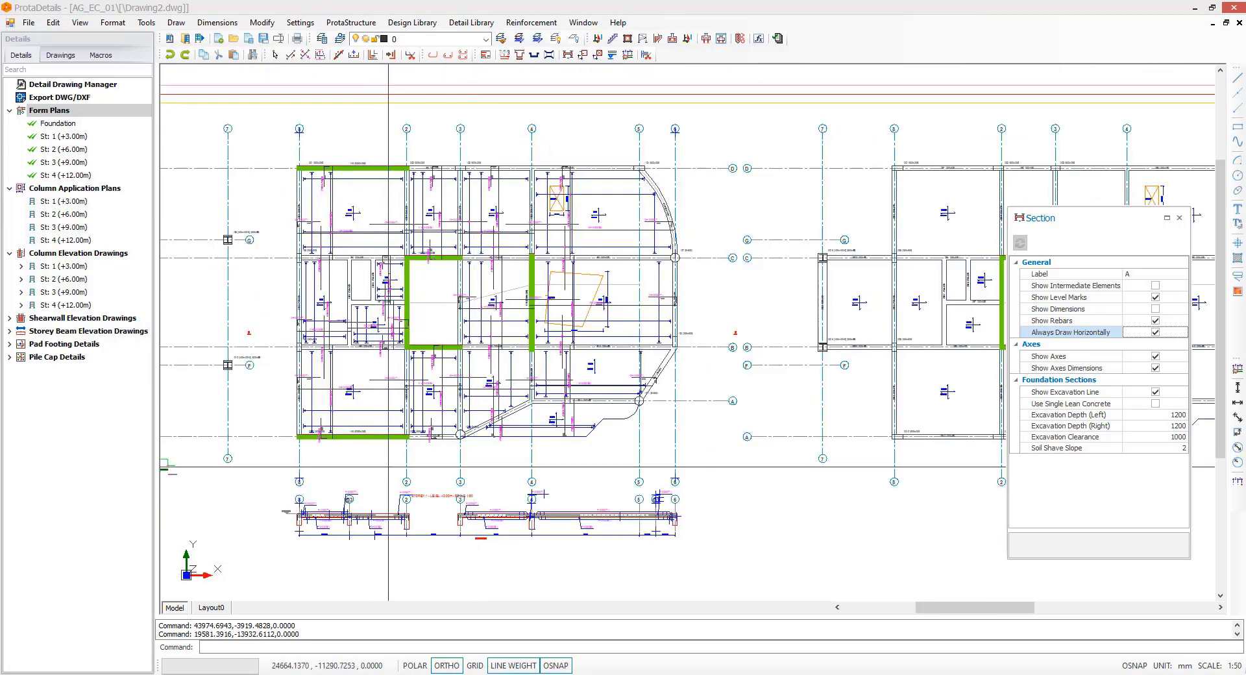
pyautogui.click(388, 466)
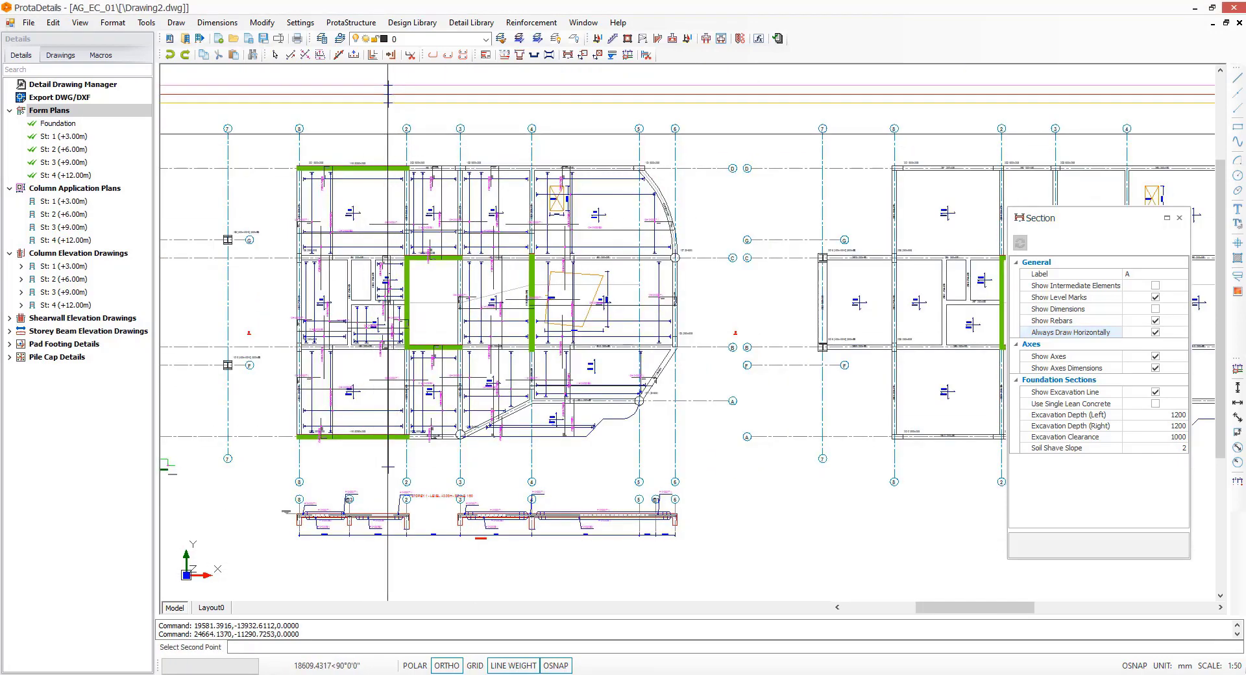
pyautogui.click(386, 96)
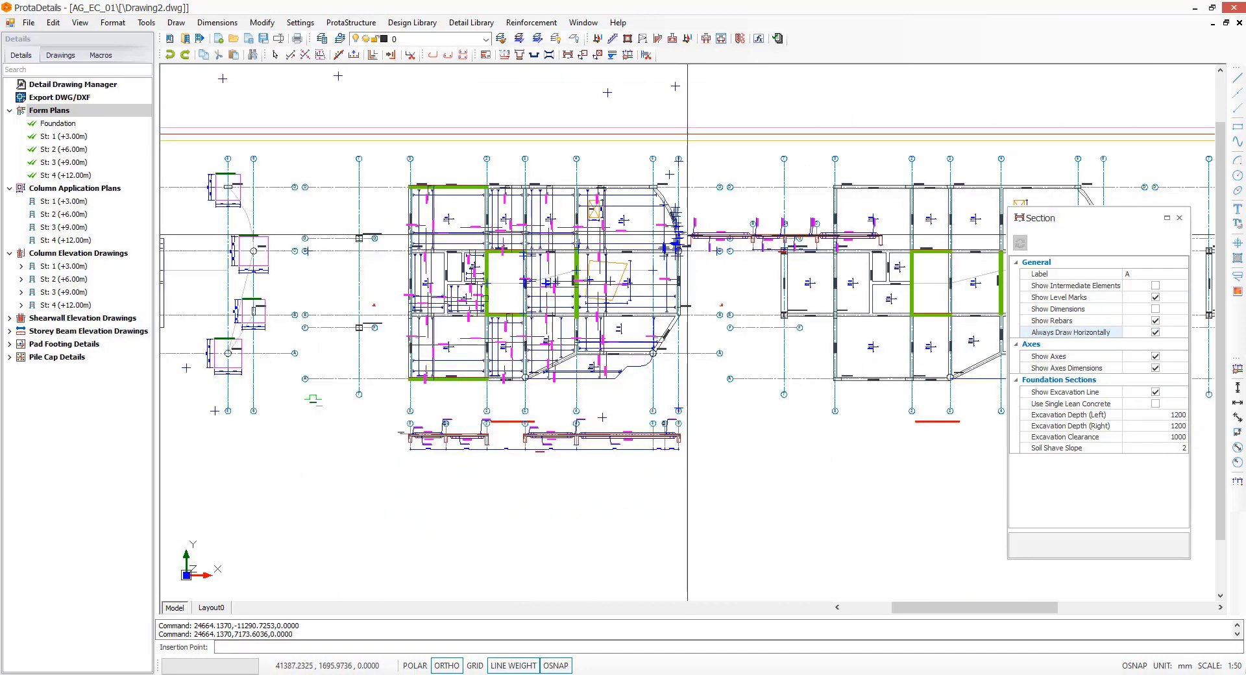
# Step: Place the vertical cut's section drawing beneath the first section, aligned with axis 8, and end the section command
pyautogui.scroll(4, 409, 507)
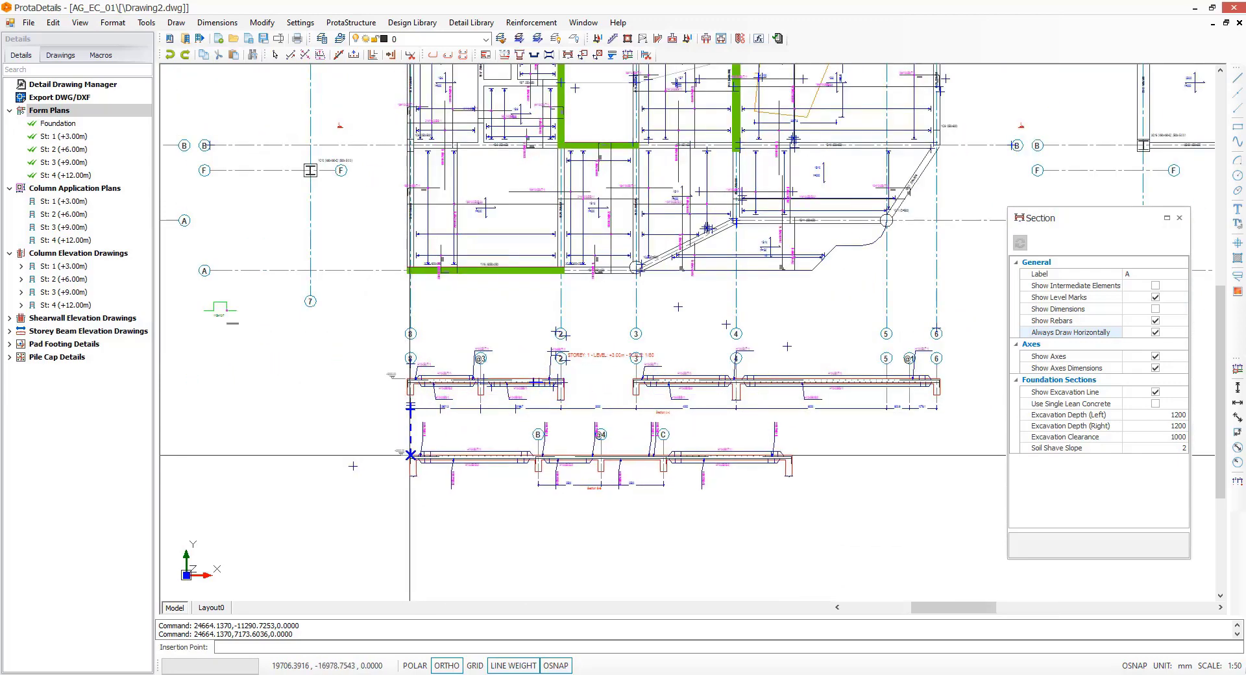
pyautogui.click(406, 452)
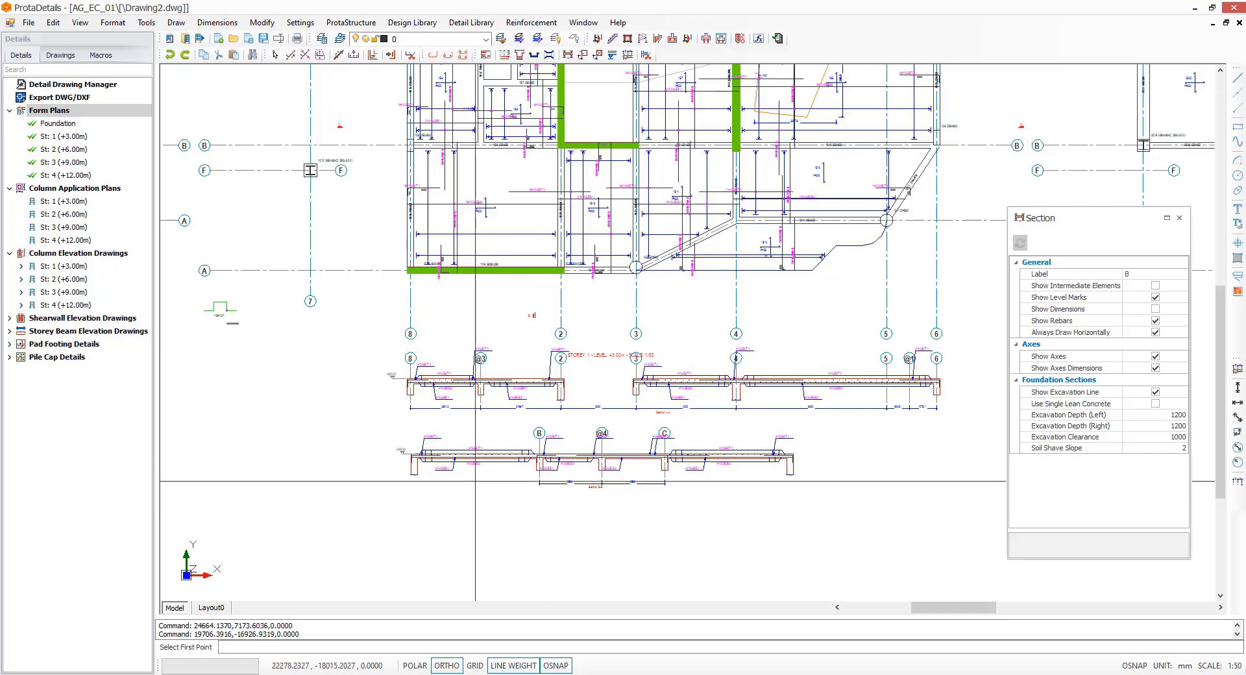
pyautogui.press('Escape')
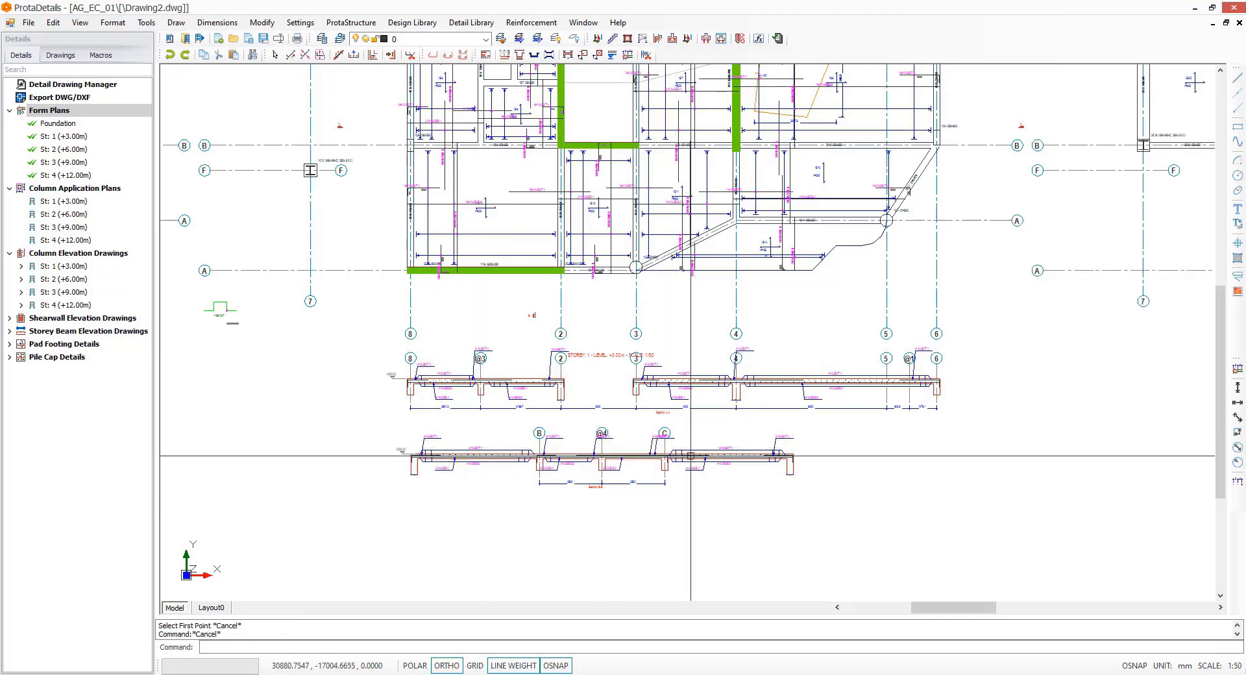
# Step: Move two overlapping H10-250(T1) labels in Section B-B, one farther from axis C and the other just below the @4 bubble
pyautogui.scroll(3, 658, 446)
pyautogui.scroll(2, 659, 450)
pyautogui.click(632, 403)
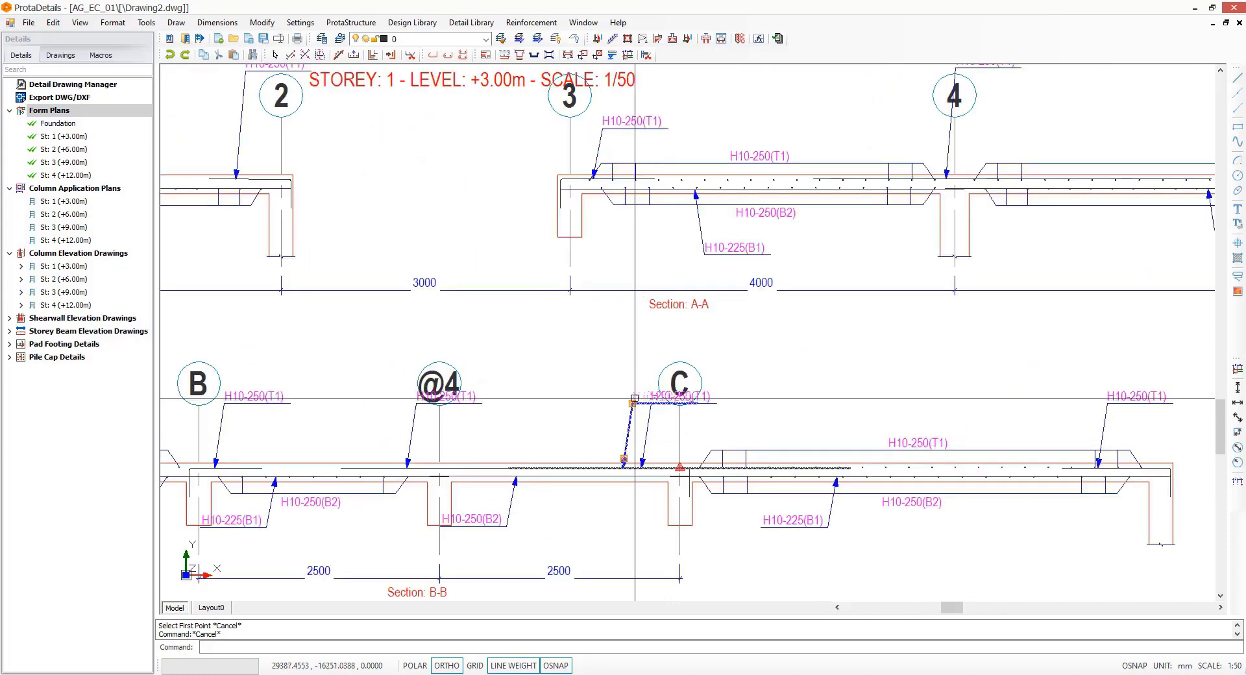
pyautogui.click(632, 403)
pyautogui.click(578, 402)
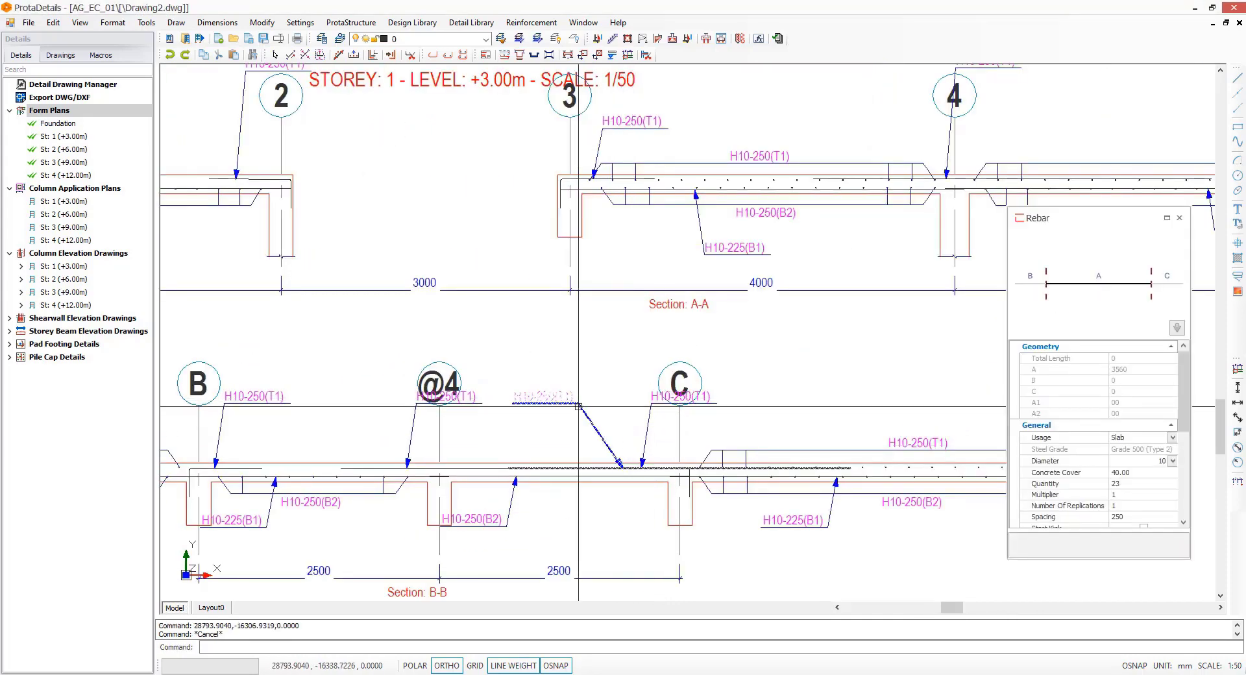
pyautogui.click(476, 403)
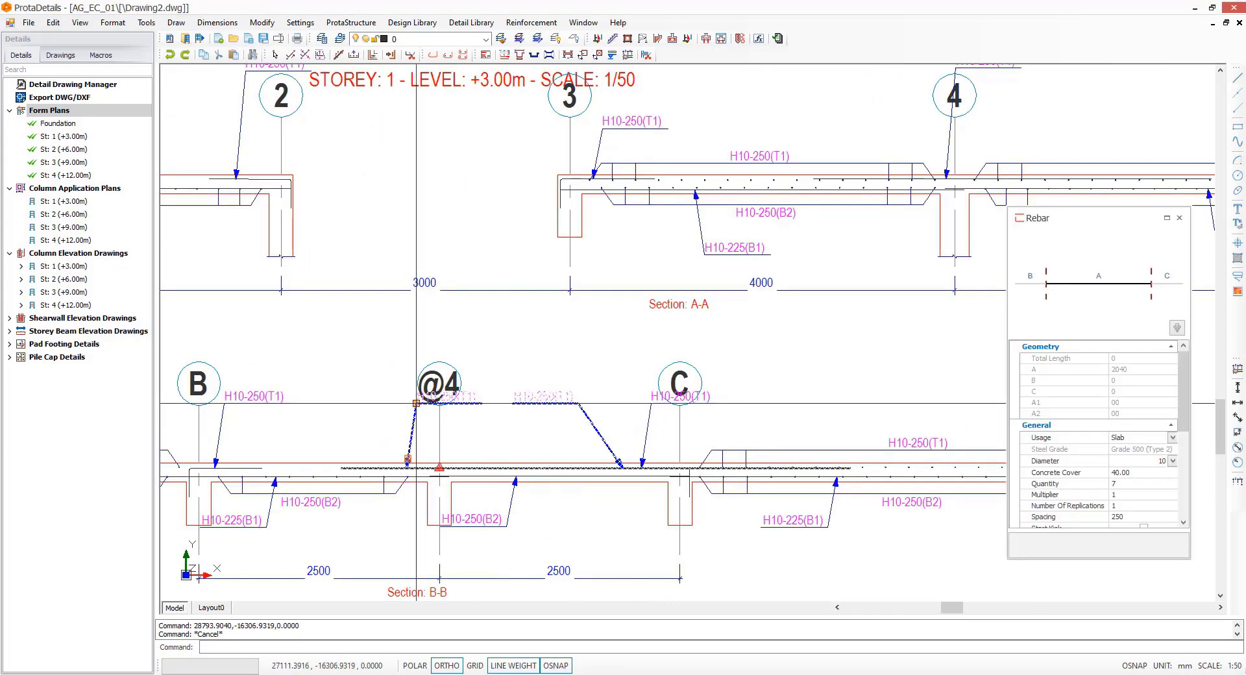
pyautogui.click(417, 403)
pyautogui.press('Escape')
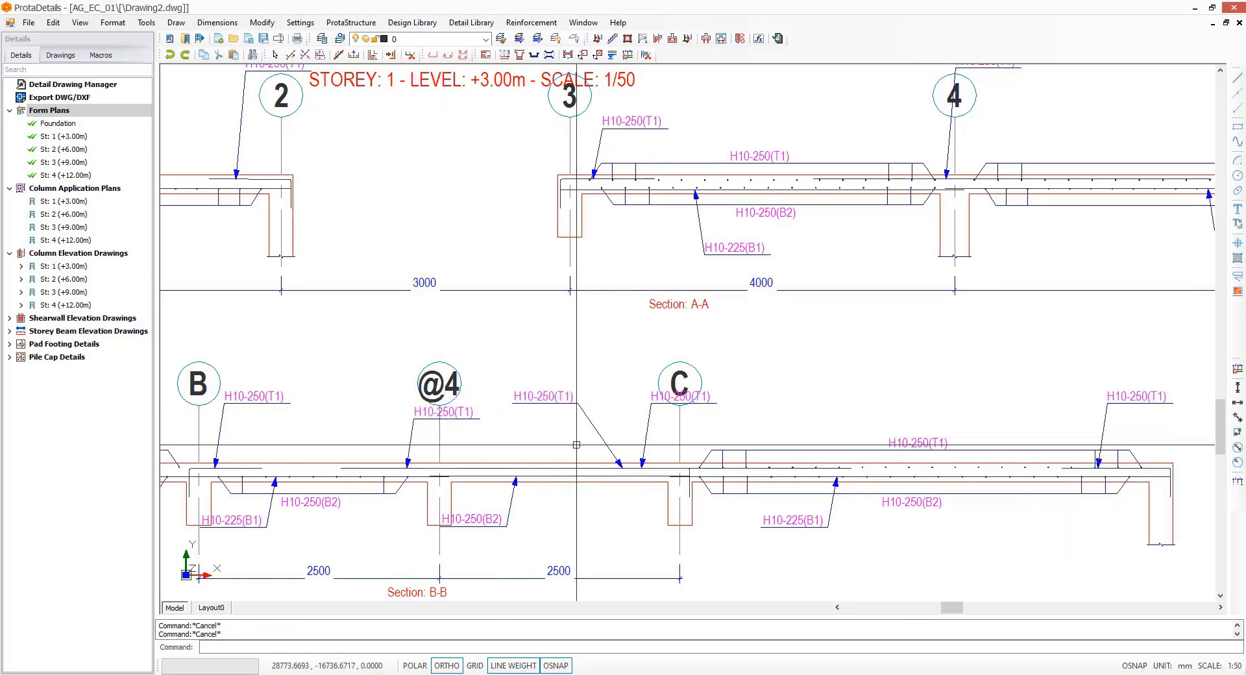
# Step: Draw the piled foundation slab's stand bar (10 mm, 1/m², height 340, width 500, feet 400 mm) at the plan's base between axes 4 and 5
pyautogui.scroll(-4, 473, 410)
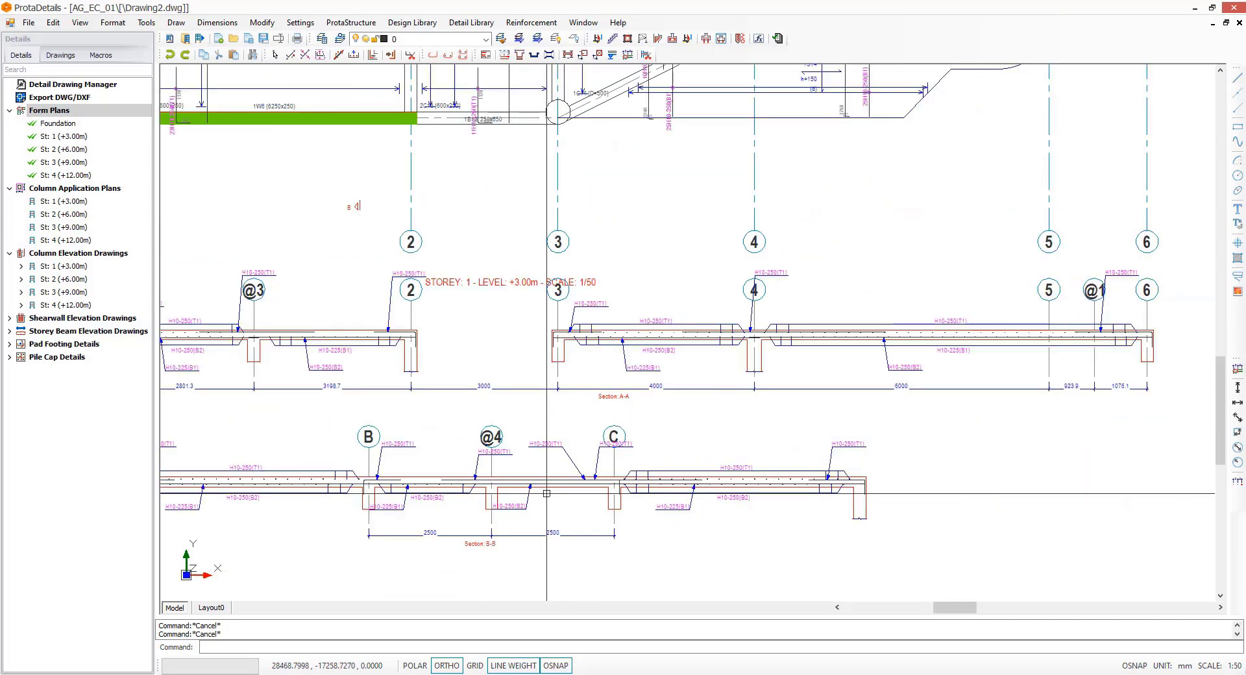
pyautogui.scroll(-2, 546, 493)
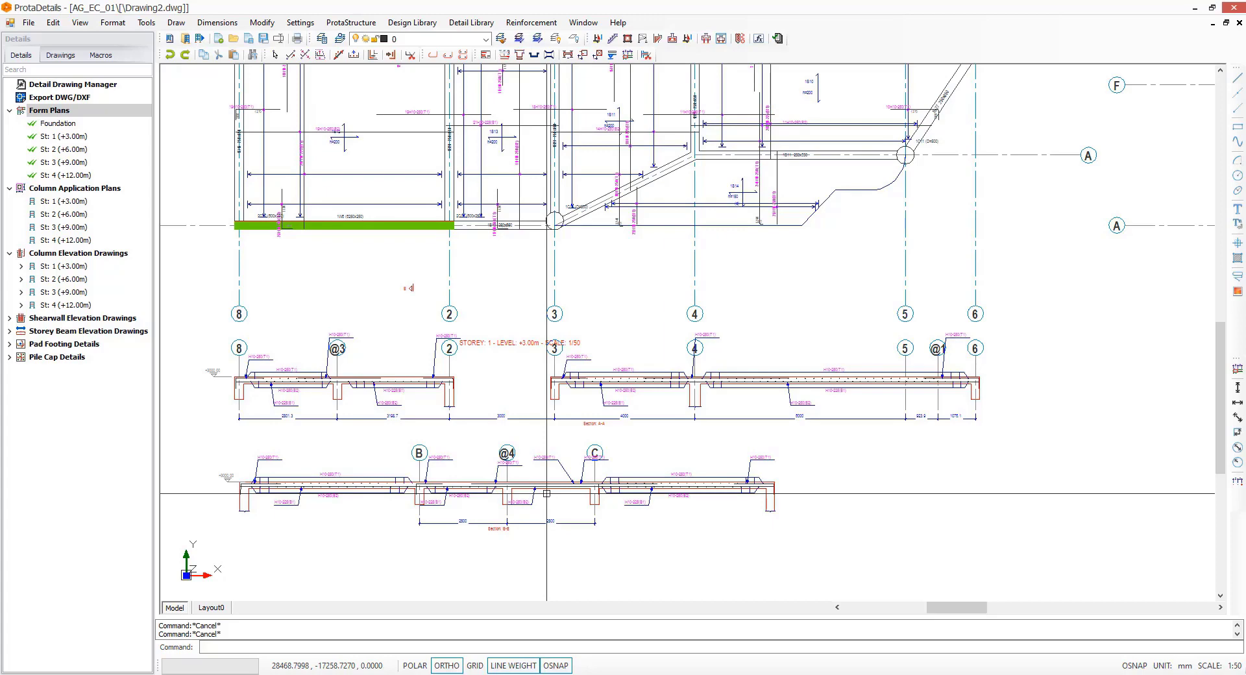
pyautogui.scroll(-2, 546, 493)
pyautogui.scroll(-2, 546, 493)
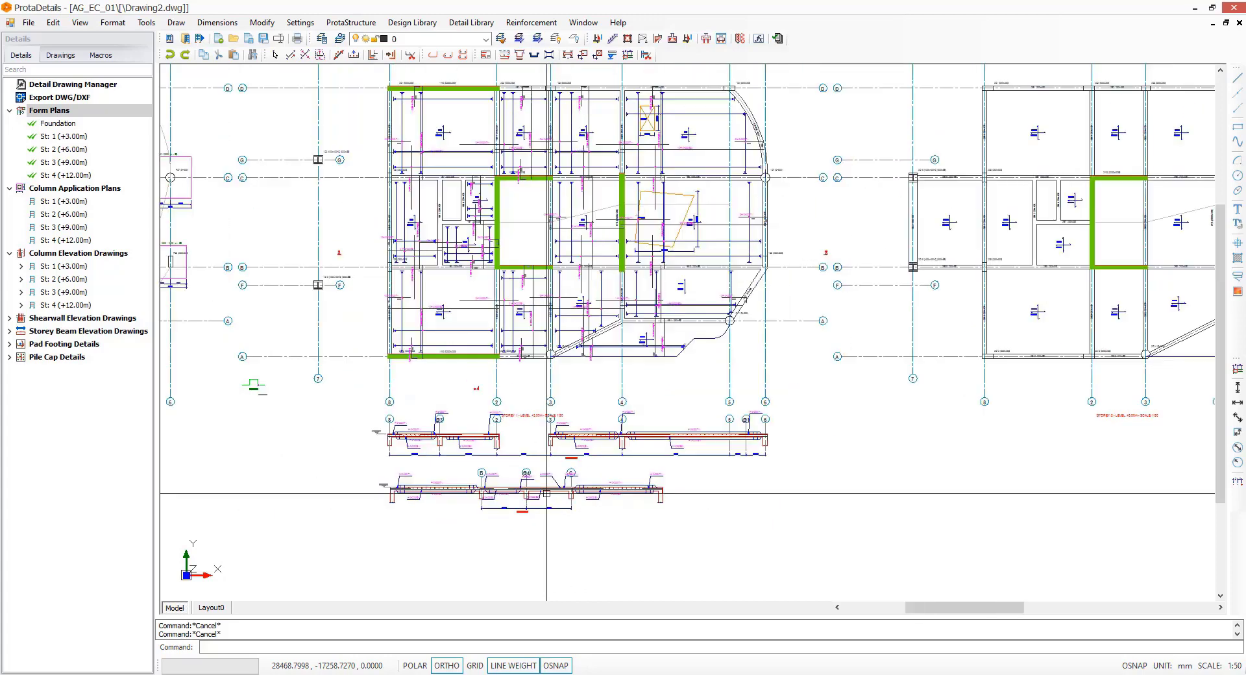
pyautogui.moveTo(586, 340); pyautogui.dragTo(848, 412, button='middle')
pyautogui.moveTo(311, 398); pyautogui.dragTo(538, 379, button='middle')
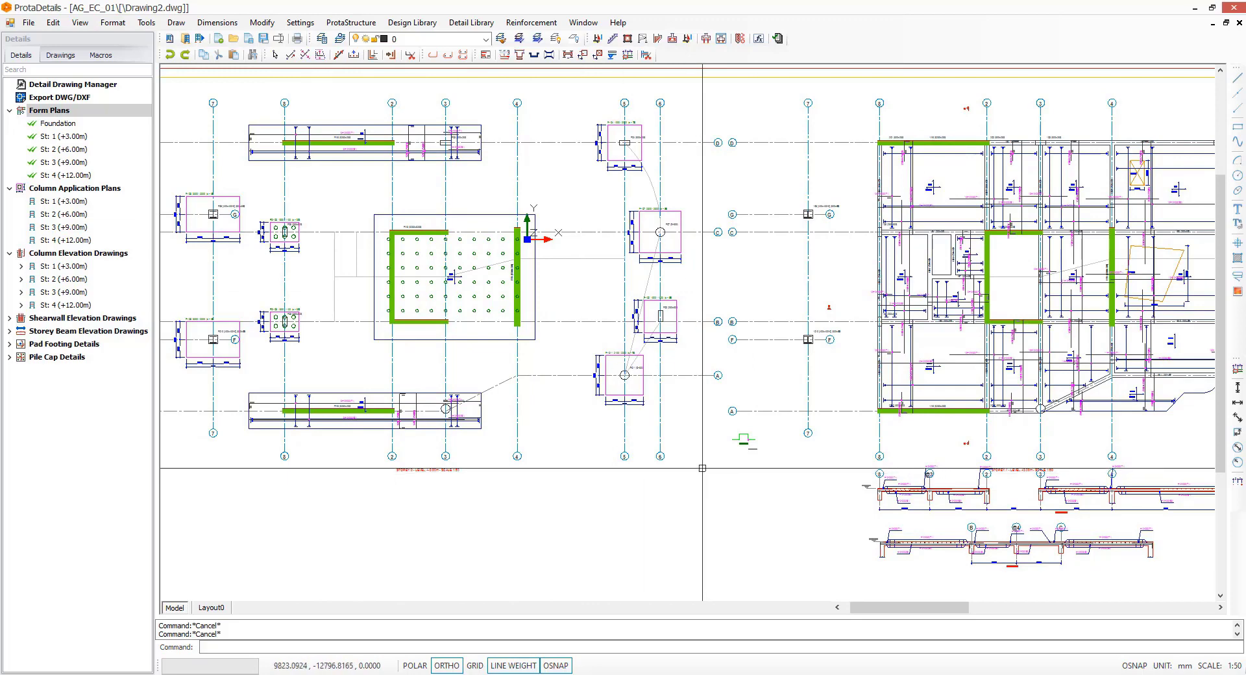
pyautogui.scroll(3, 733, 454)
pyautogui.scroll(-1, 824, 497)
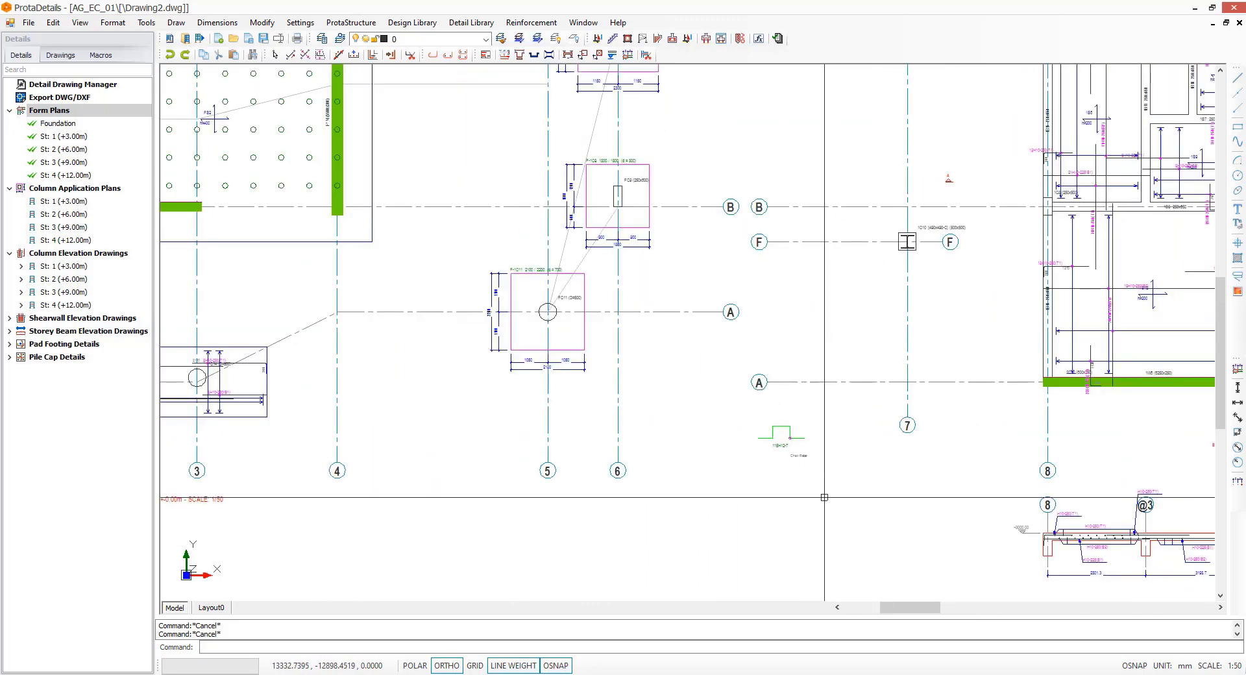
pyautogui.scroll(-1, 824, 497)
pyautogui.moveTo(454, 365); pyautogui.dragTo(493, 369, button='middle')
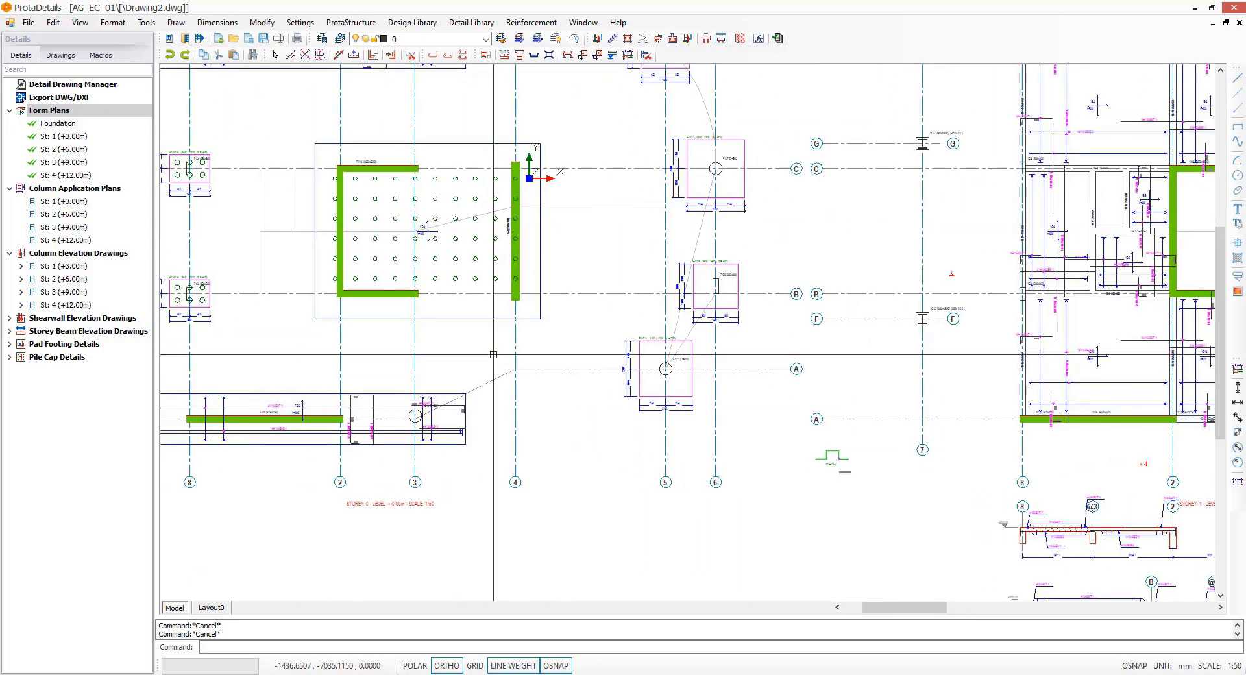
pyautogui.click(482, 319)
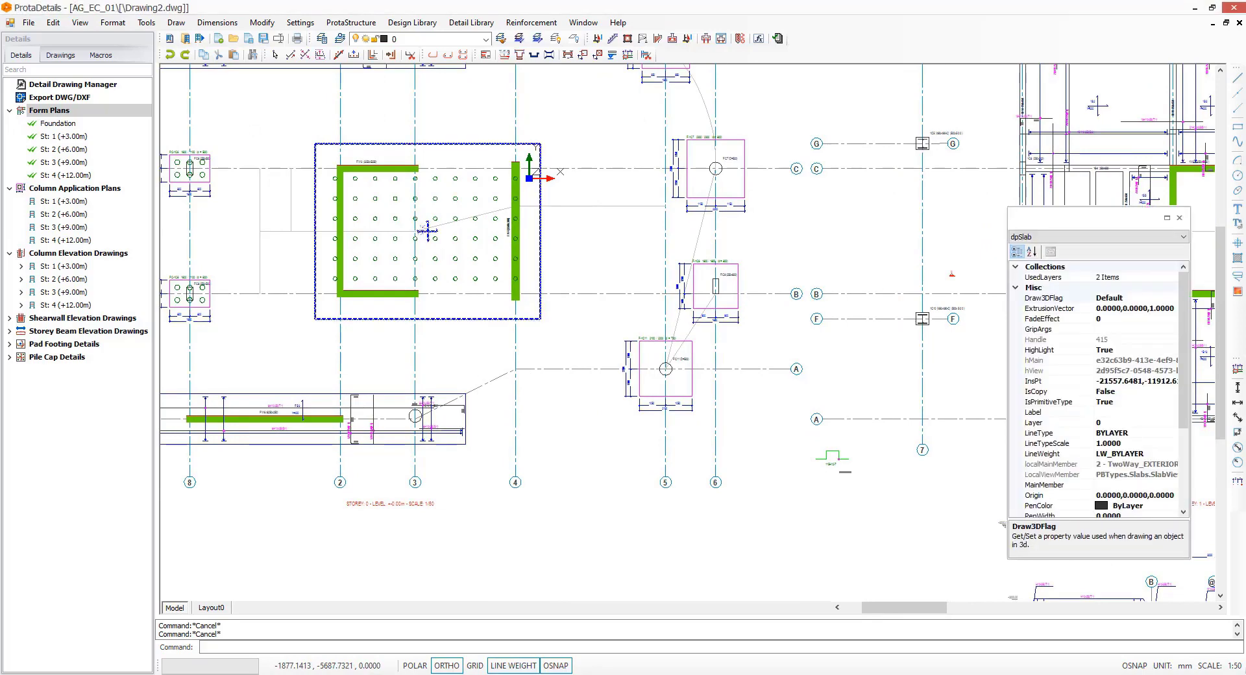
pyautogui.rightClick(482, 321)
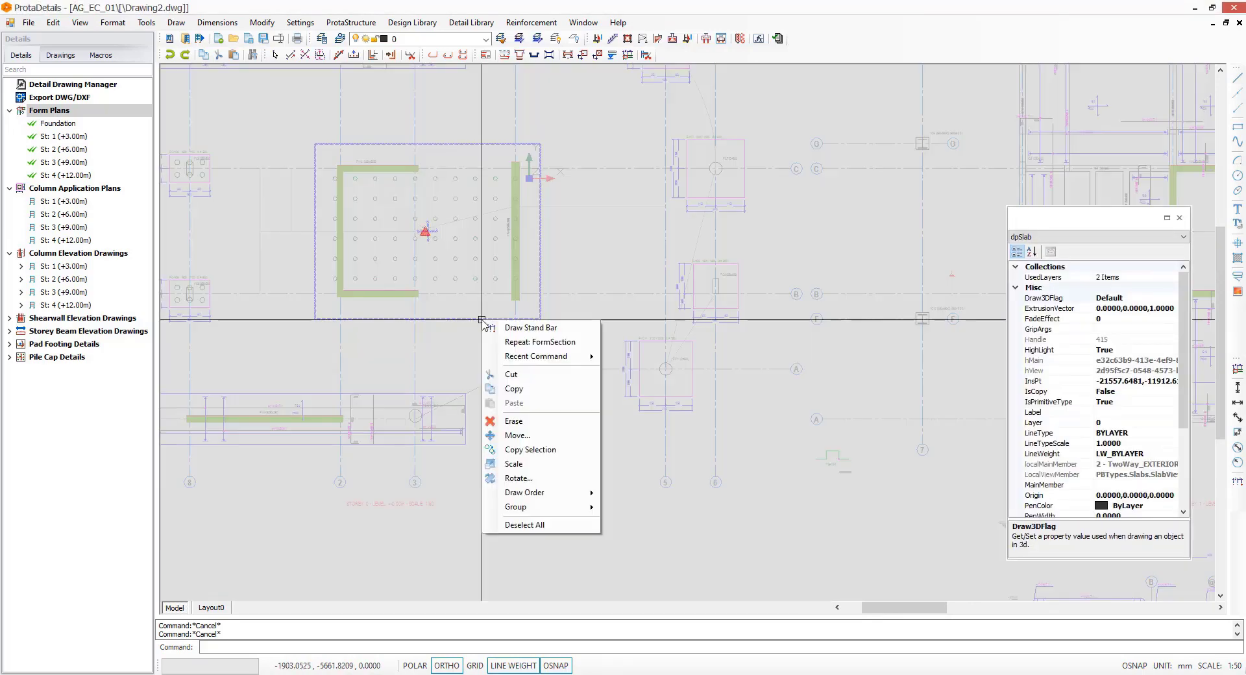
pyautogui.click(510, 329)
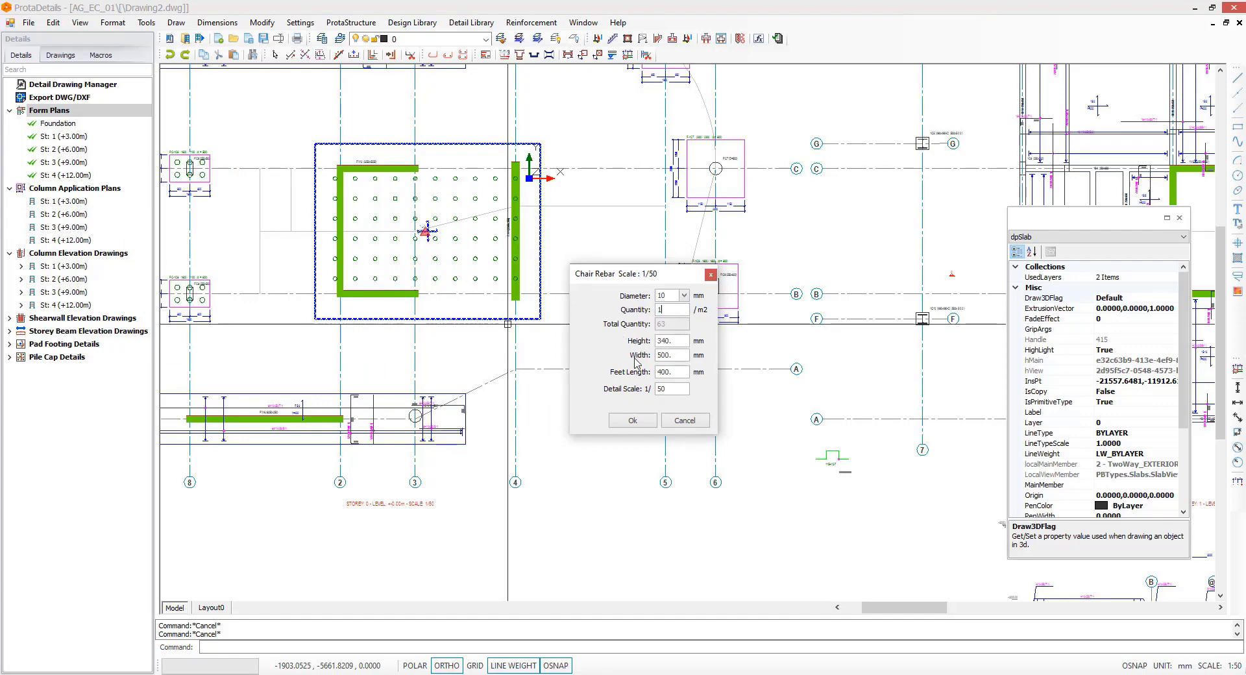
pyautogui.click(631, 420)
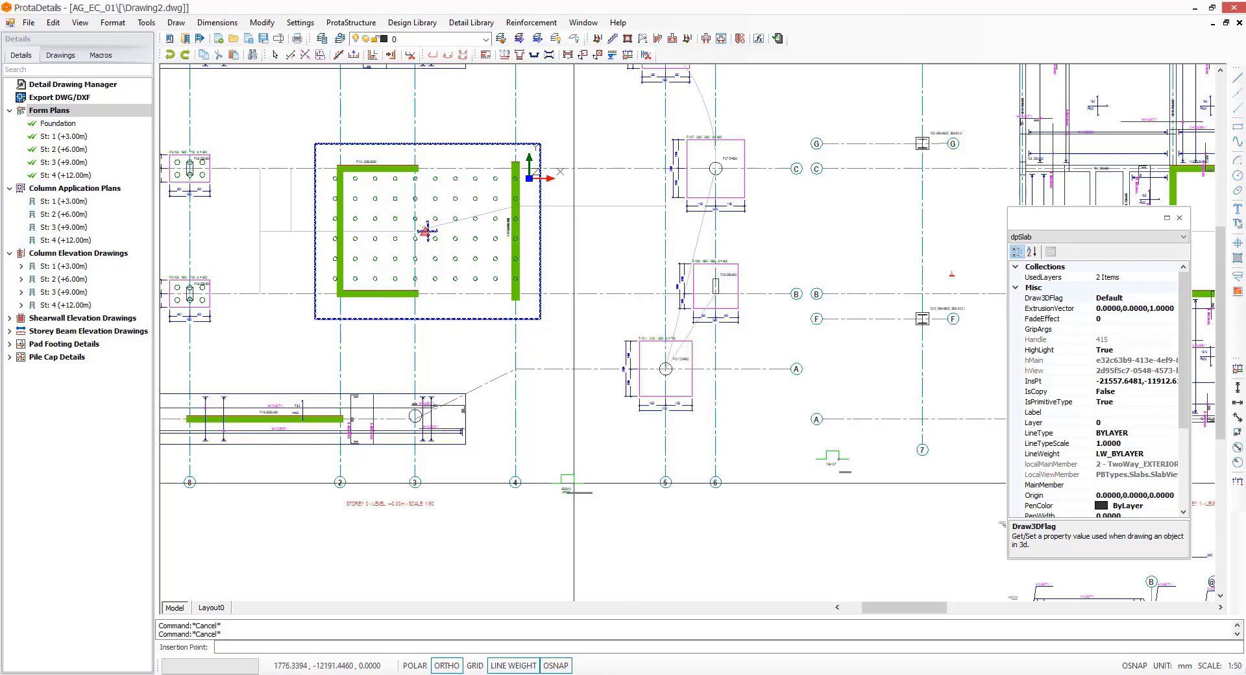
pyautogui.click(573, 484)
pyautogui.scroll(5, 573, 512)
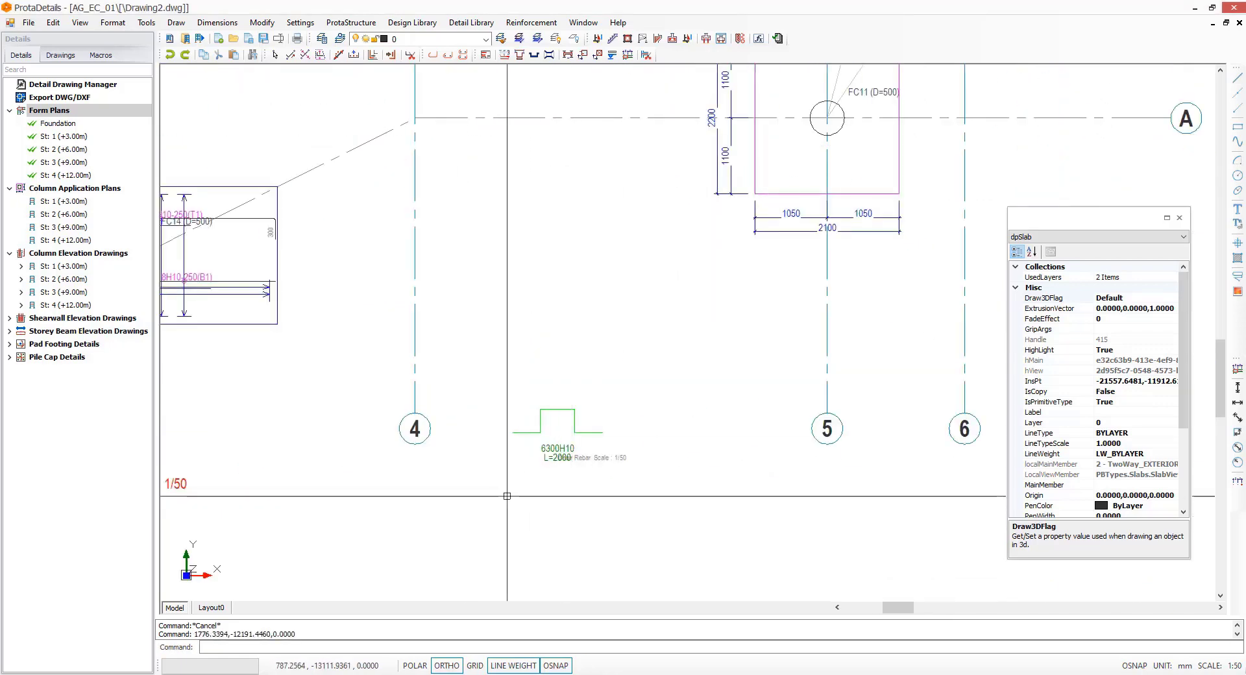
pyautogui.scroll(-6, 240, 460)
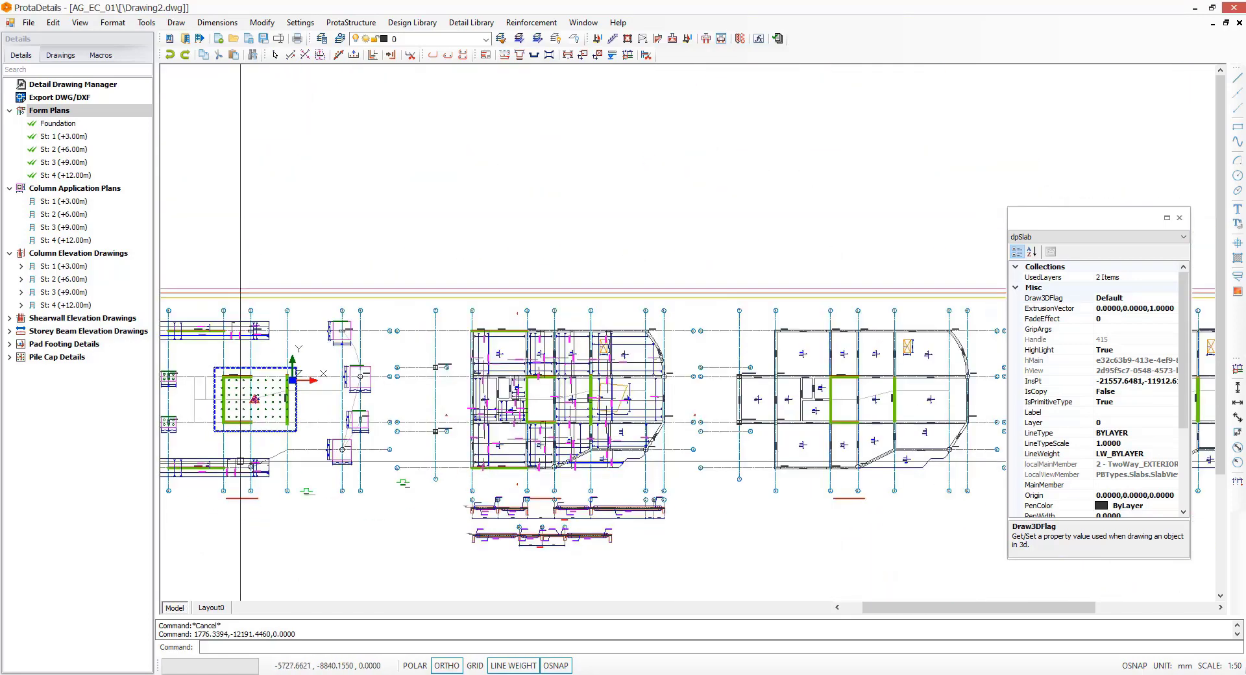
pyautogui.scroll(5, 711, 422)
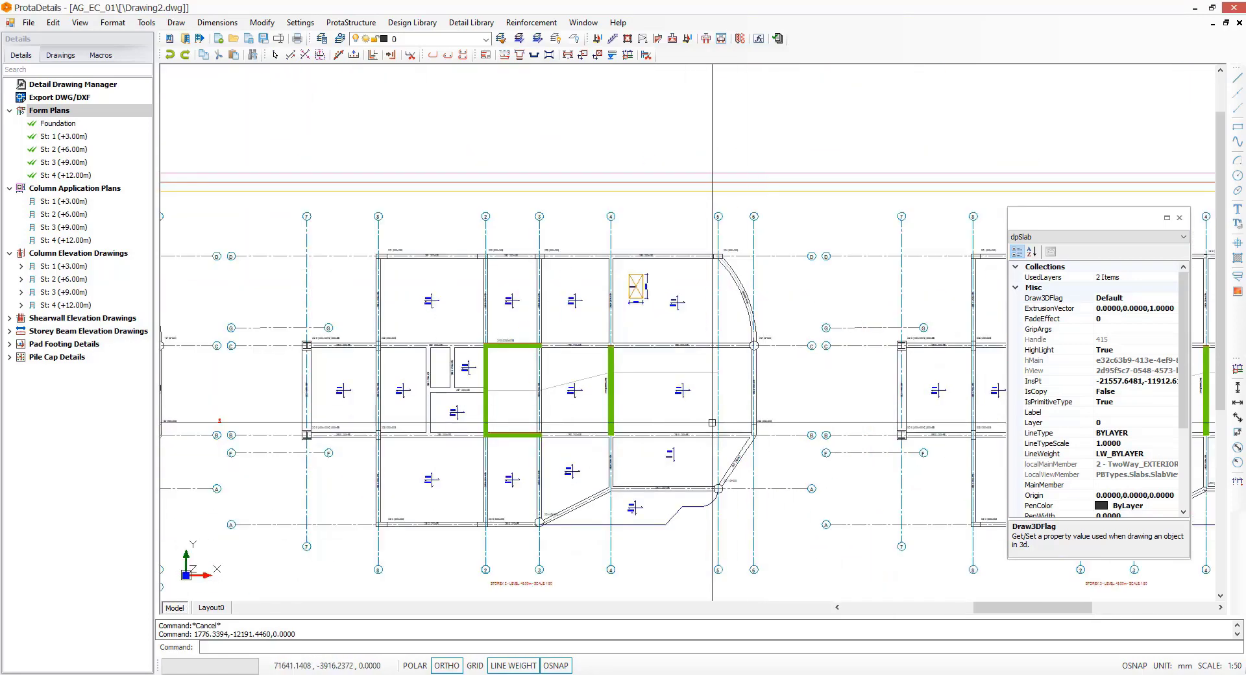
pyautogui.moveTo(655, 433); pyautogui.dragTo(669, 378, button='middle')
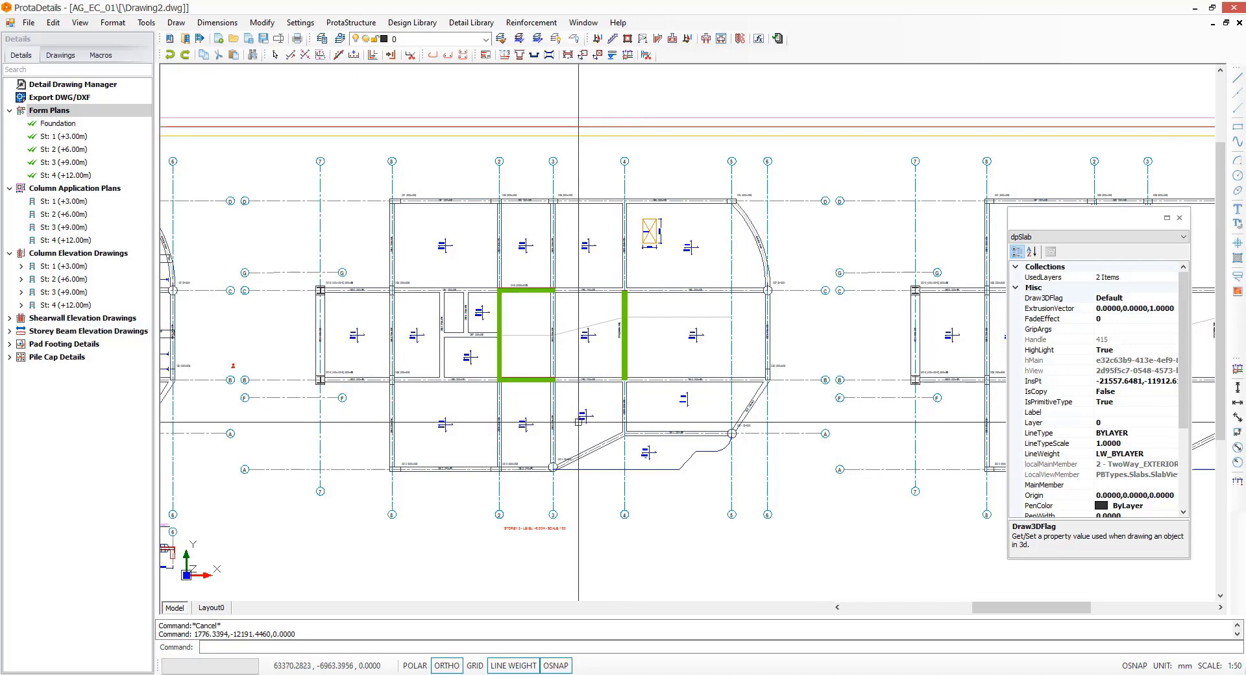
pyautogui.scroll(2, 578, 422)
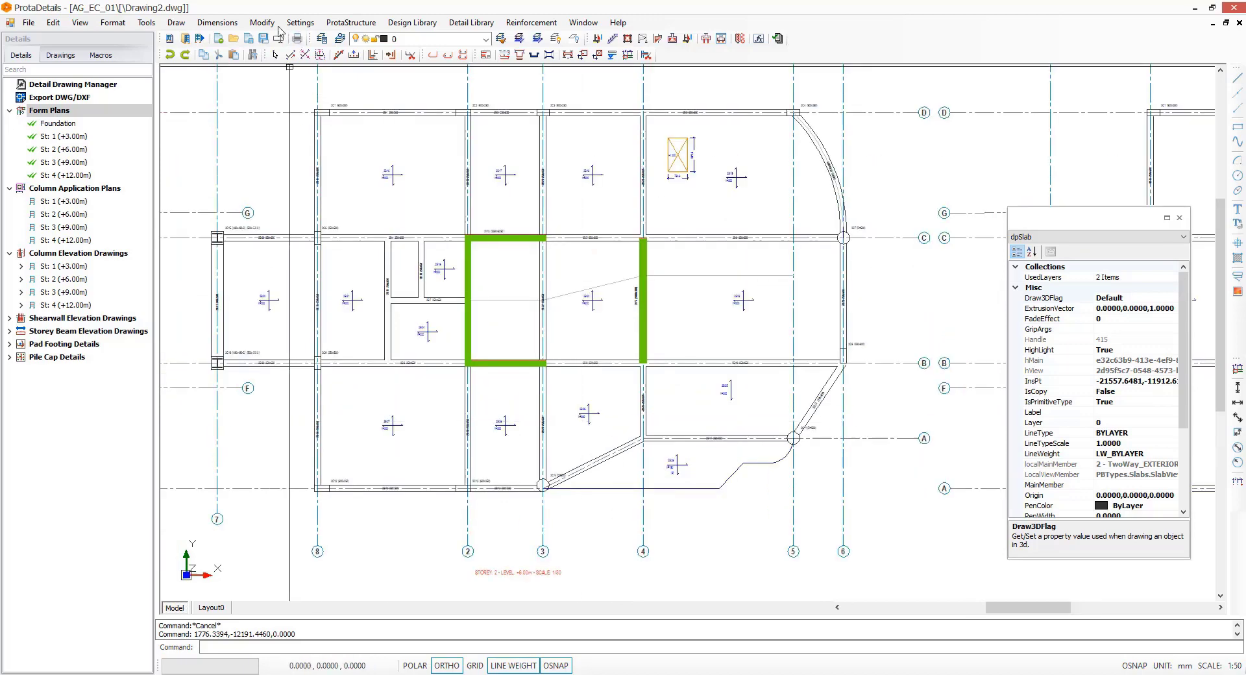
pyautogui.click(218, 22)
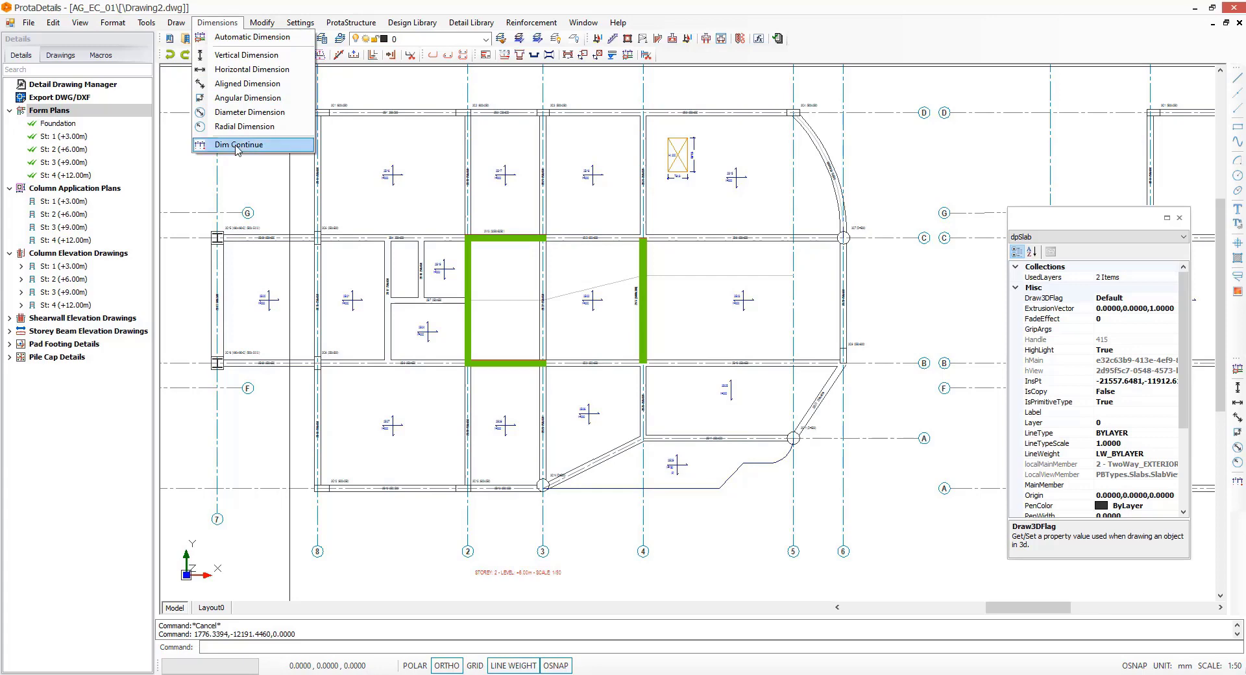
pyautogui.click(240, 37)
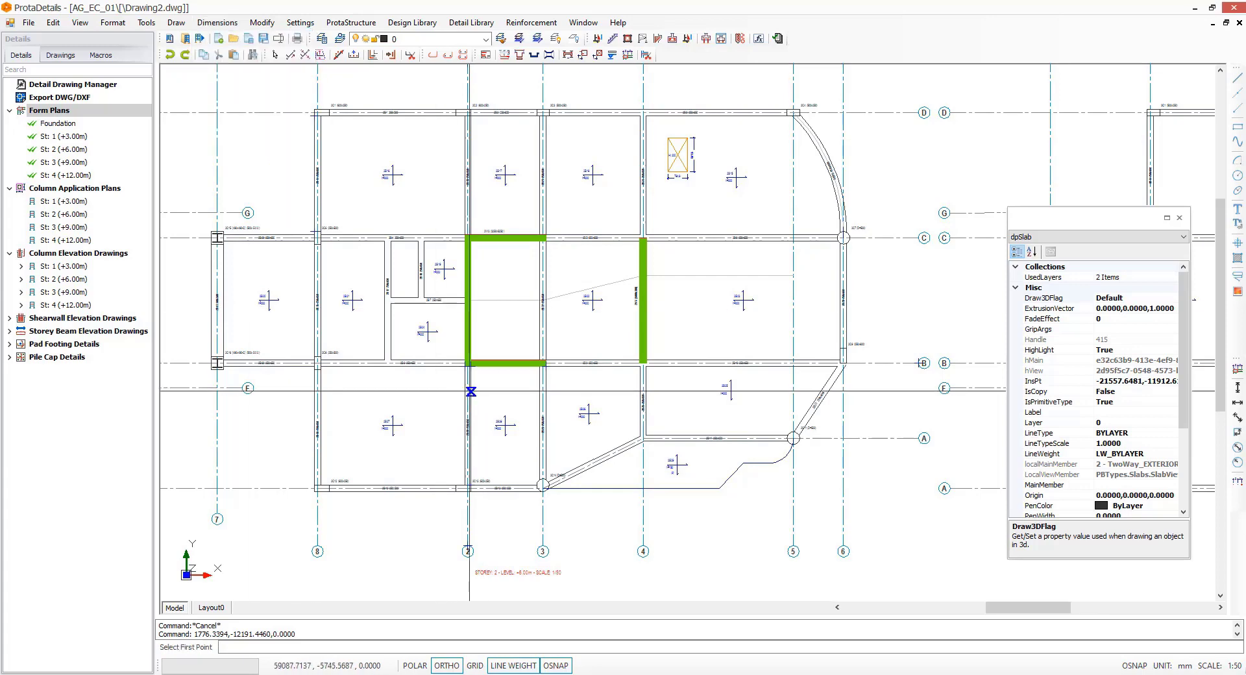
pyautogui.moveTo(469, 391); pyautogui.dragTo(549, 388, button='middle')
pyautogui.click(176, 340)
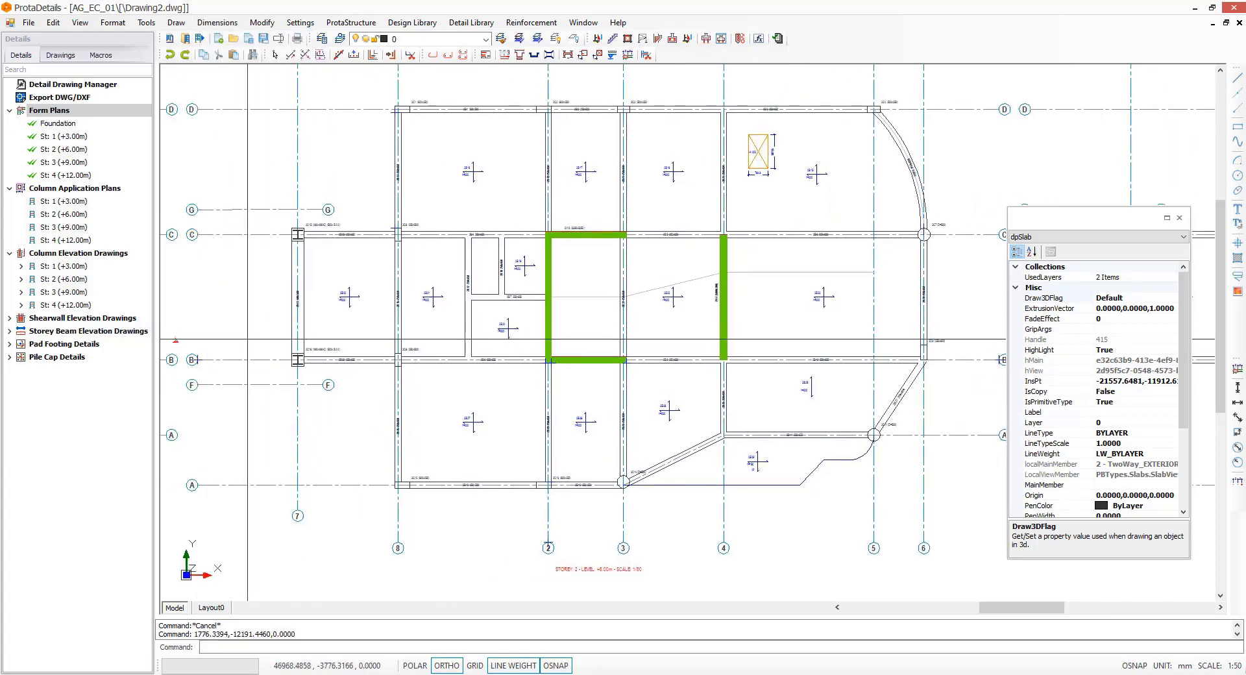
pyautogui.click(253, 339)
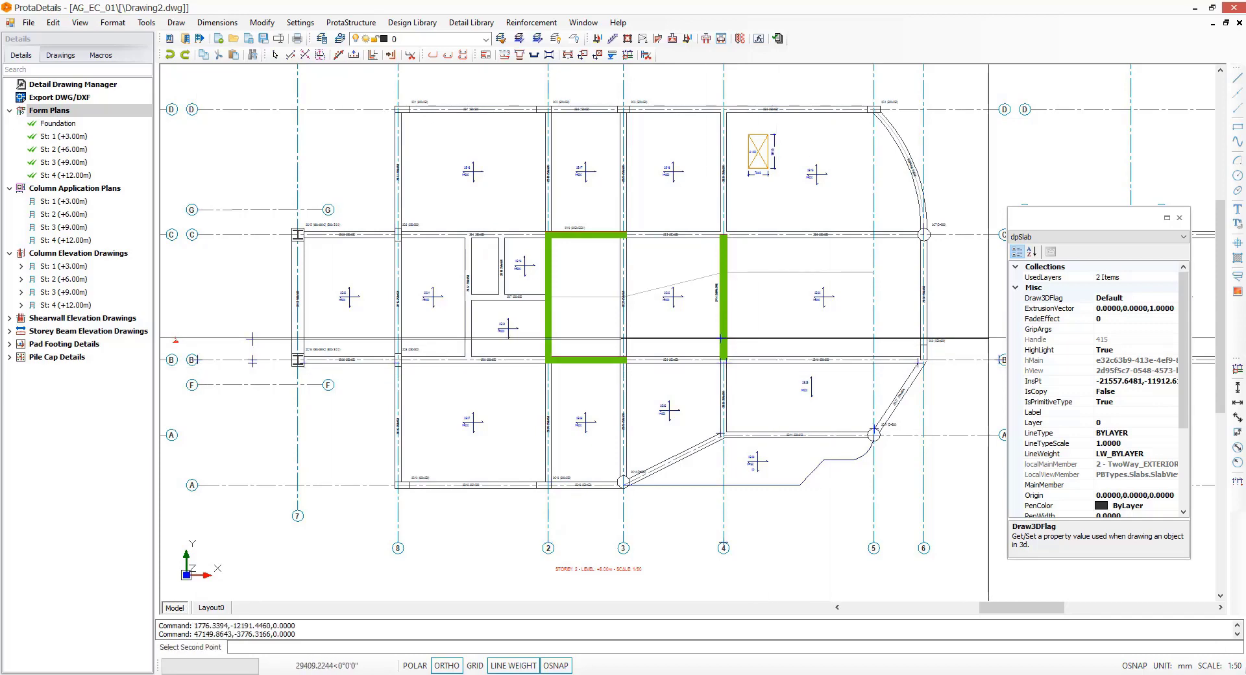
pyautogui.click(988, 335)
pyautogui.press('Escape')
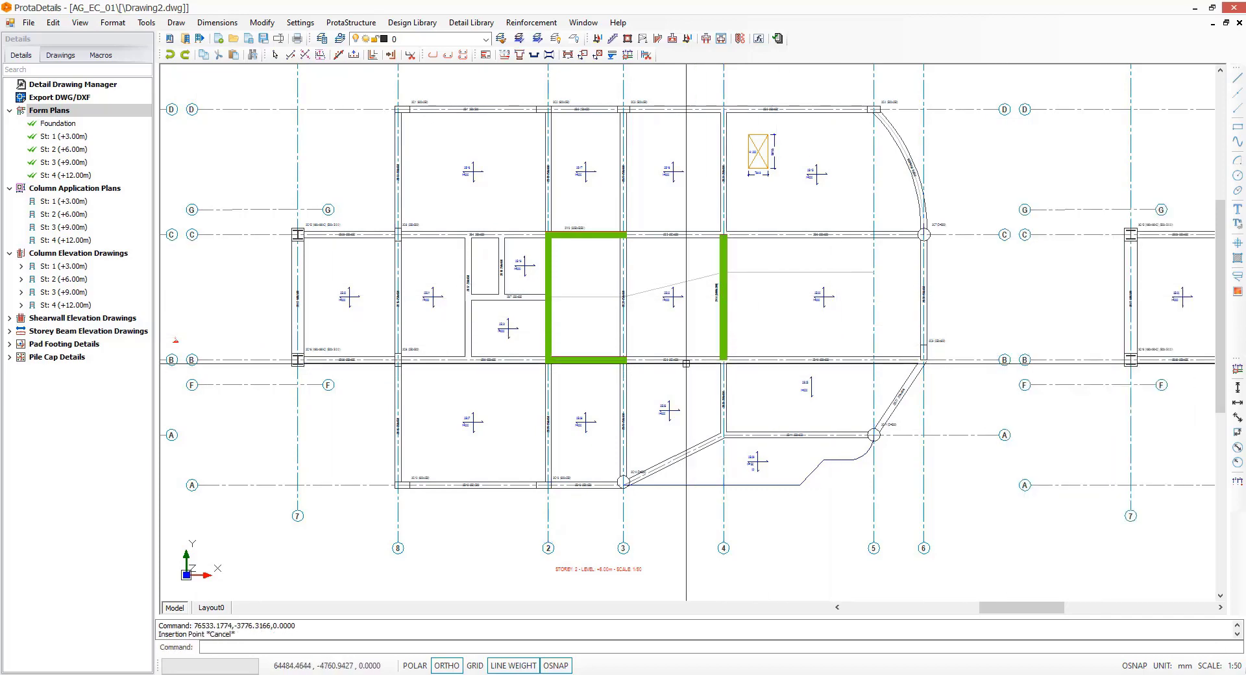
pyautogui.press('Escape')
# Step: Add an automatic dimension row for walls and beams across the Storey 2 plan just above axis B, with 350 mm fixed extension lines
pyautogui.press('space')
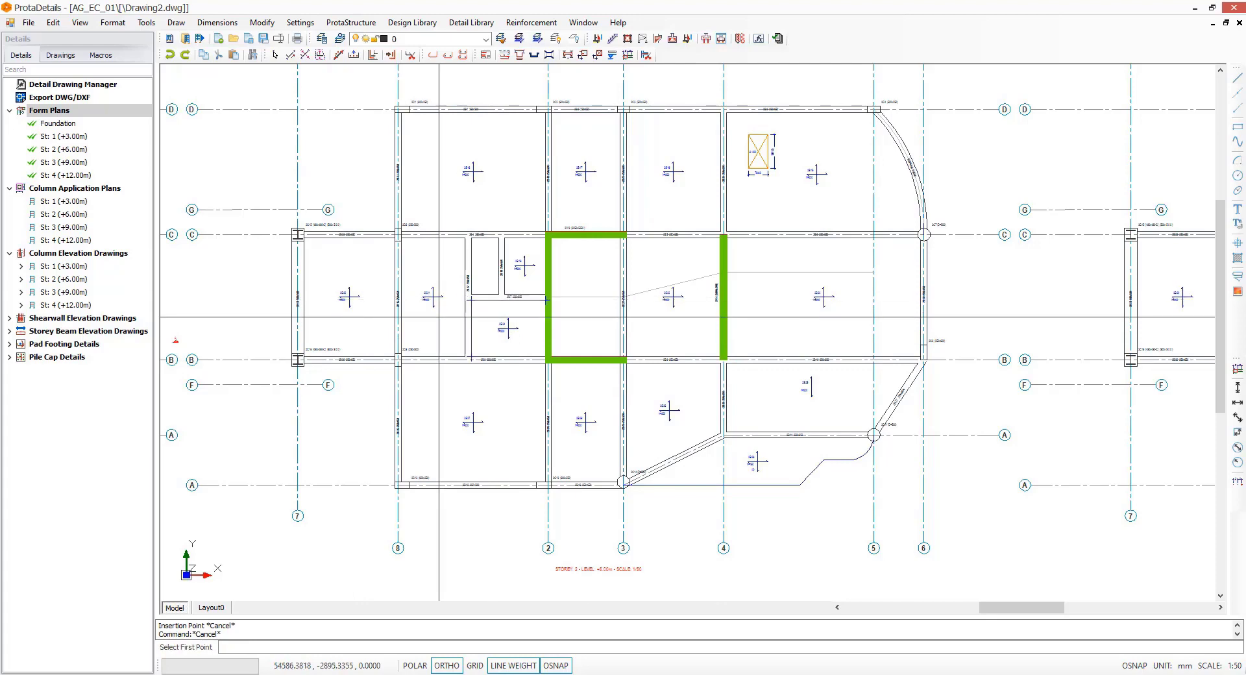
pyautogui.click(253, 338)
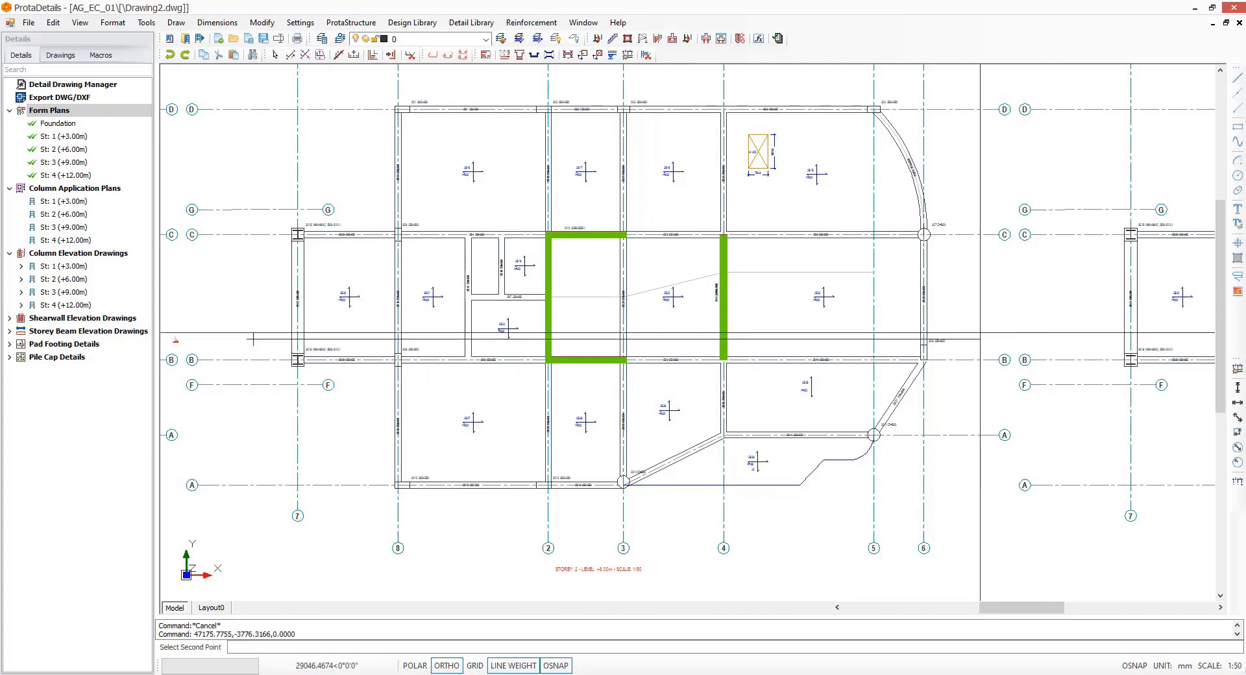
pyautogui.click(981, 337)
pyautogui.click(449, 345)
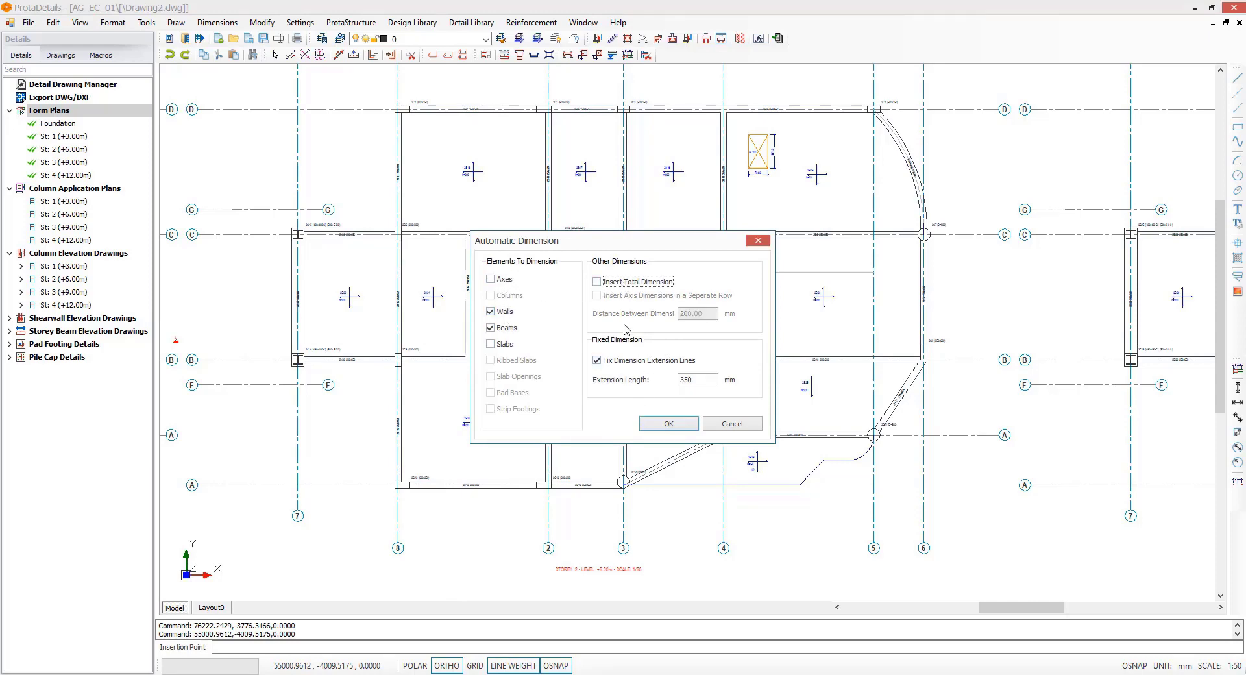
pyautogui.click(667, 424)
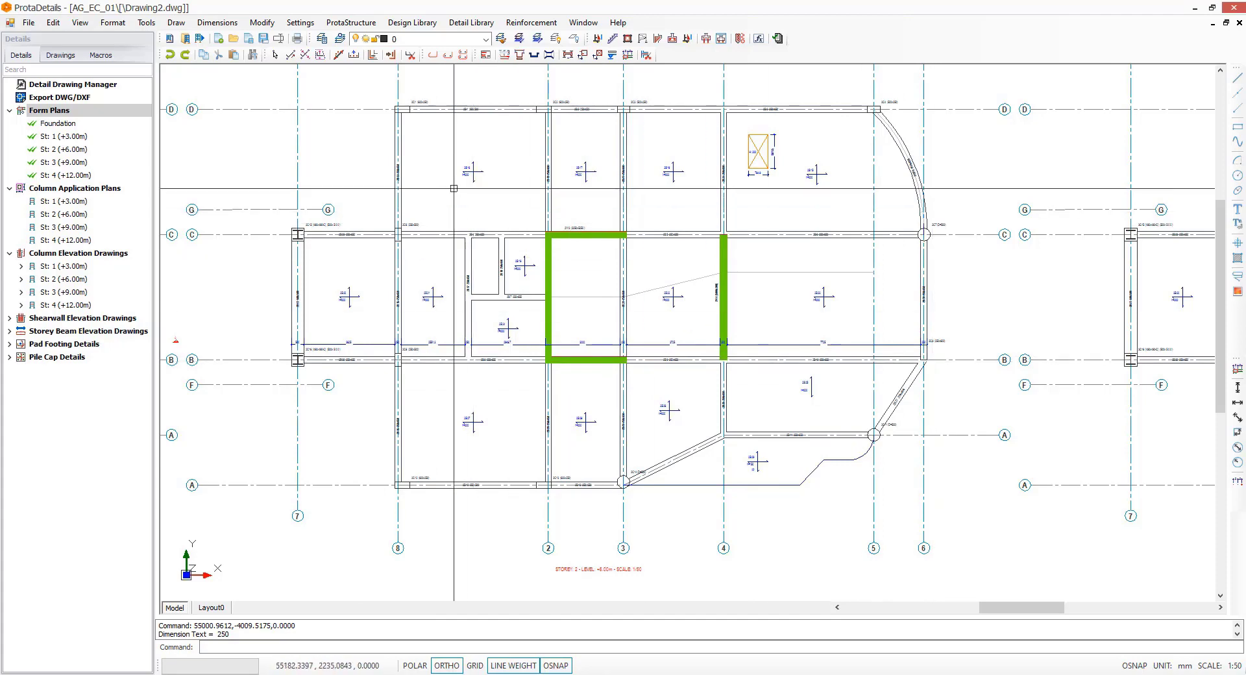
# Step: Draw a rectangular slab drop about 796 × 1110 mm in slab 2S16, 100 mm deep, with 2 trimming bars of 12 mm and cross rebars
pyautogui.click(463, 23)
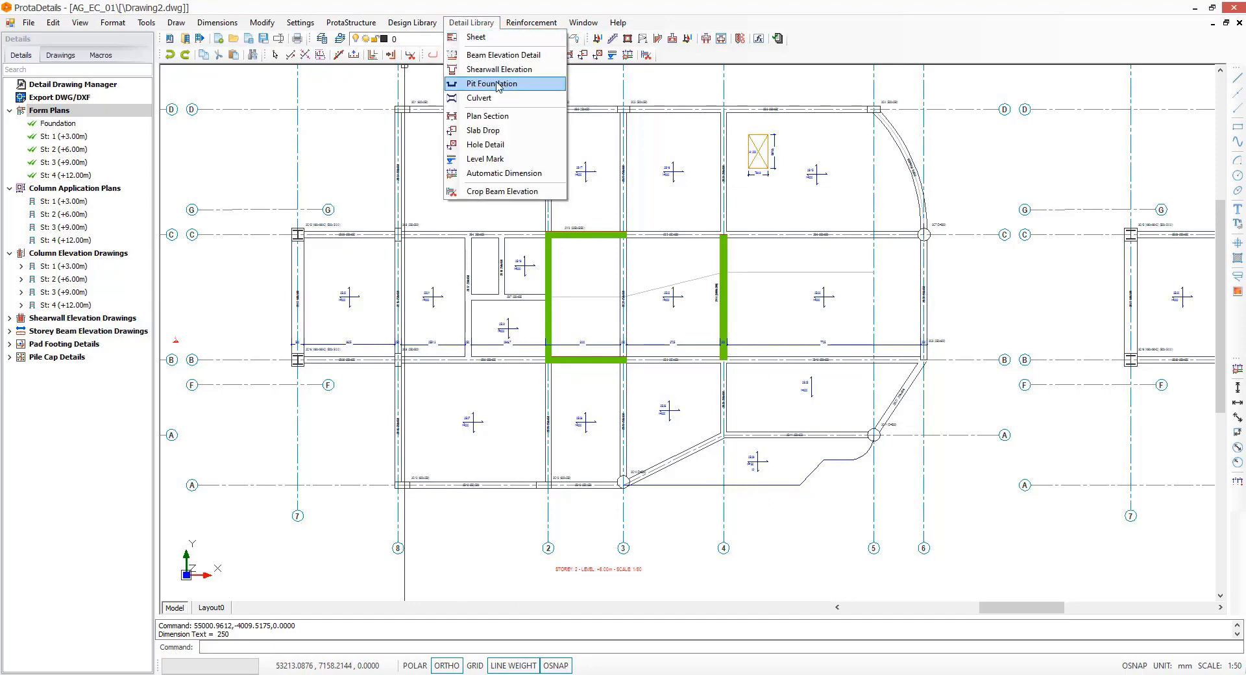
pyautogui.click(494, 131)
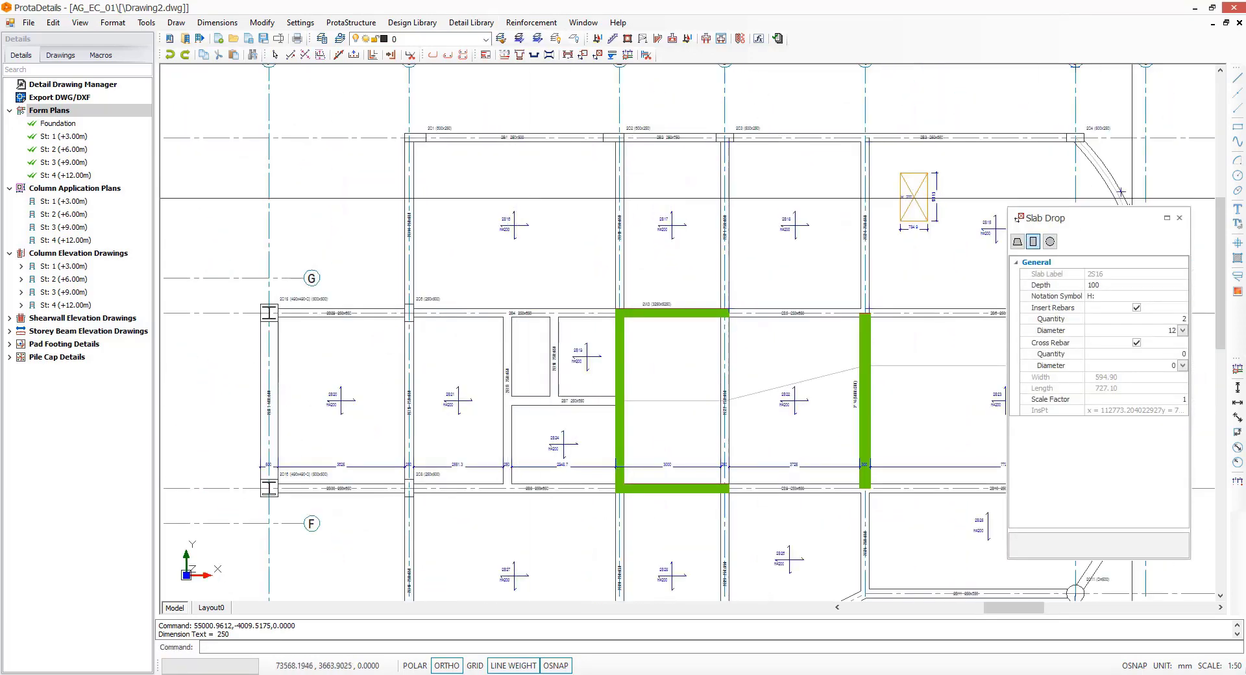
pyautogui.moveTo(1117, 225); pyautogui.dragTo(744, 188)
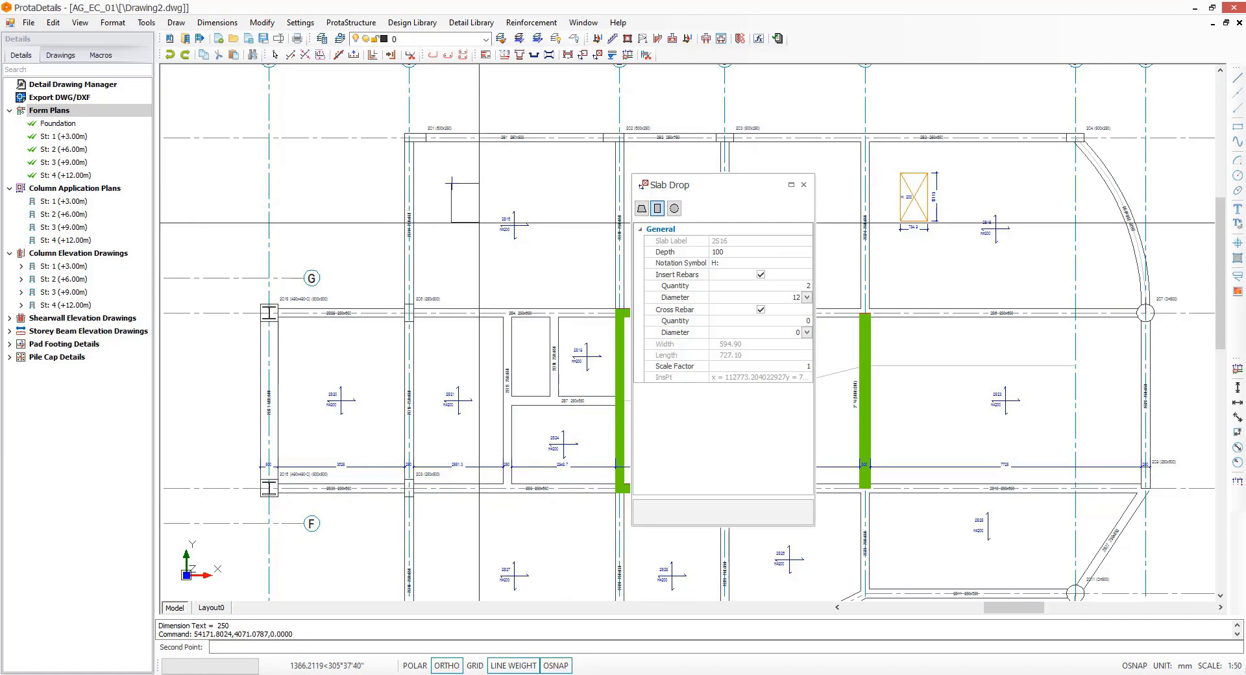
pyautogui.click(479, 222)
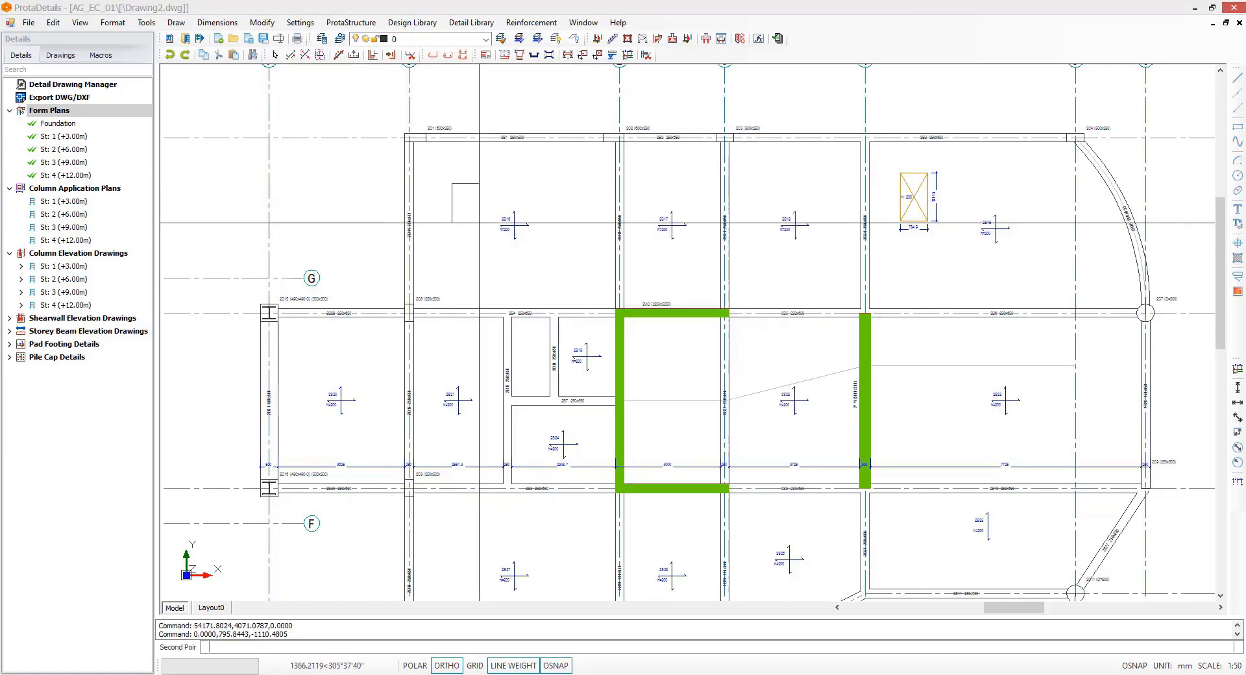
pyautogui.scroll(5, 463, 195)
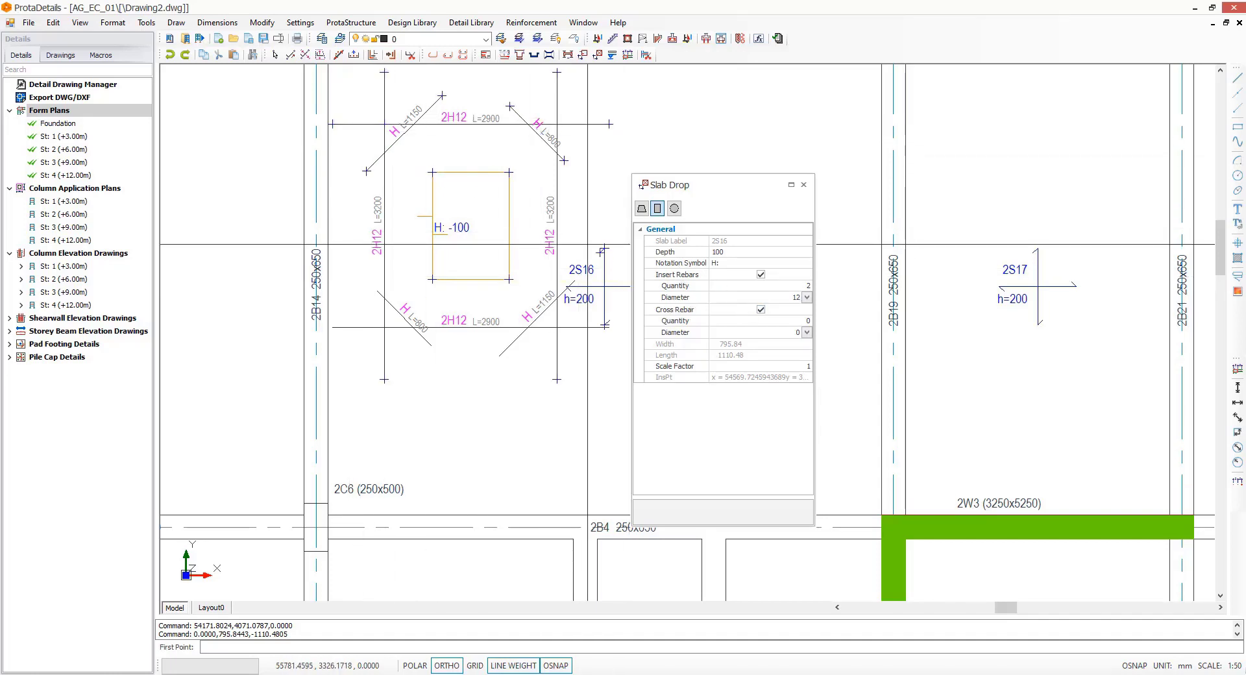
pyautogui.press('Escape')
pyautogui.press('Escape')
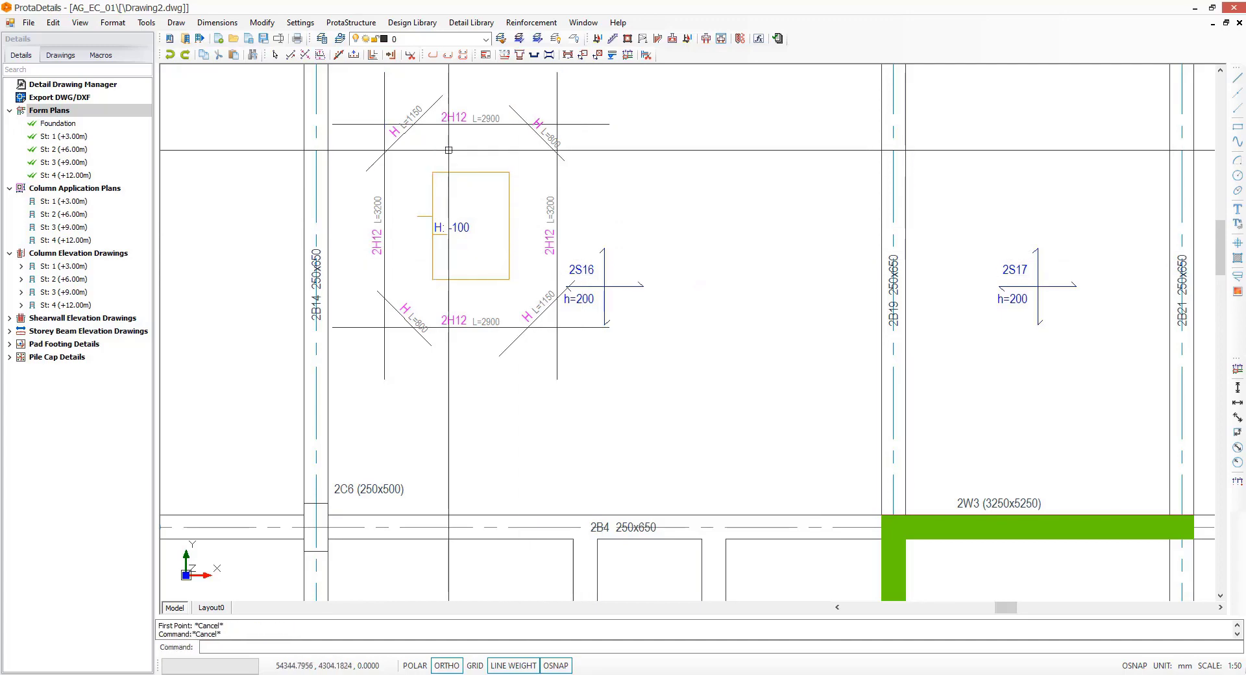
pyautogui.scroll(-1, 554, 266)
pyautogui.moveTo(554, 266); pyautogui.dragTo(574, 320, button='middle')
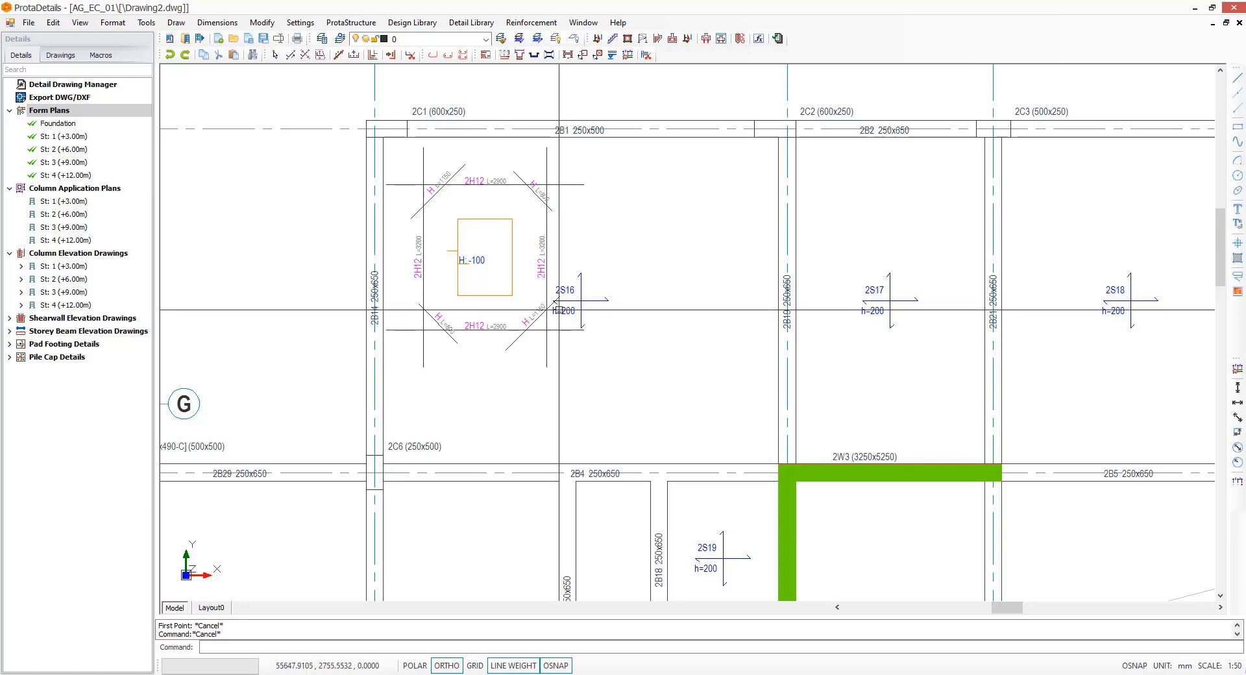
# Step: Place two plan level marks in slab 2S16, one on the slab beside the slab drop and one inside the drop
pyautogui.click(463, 24)
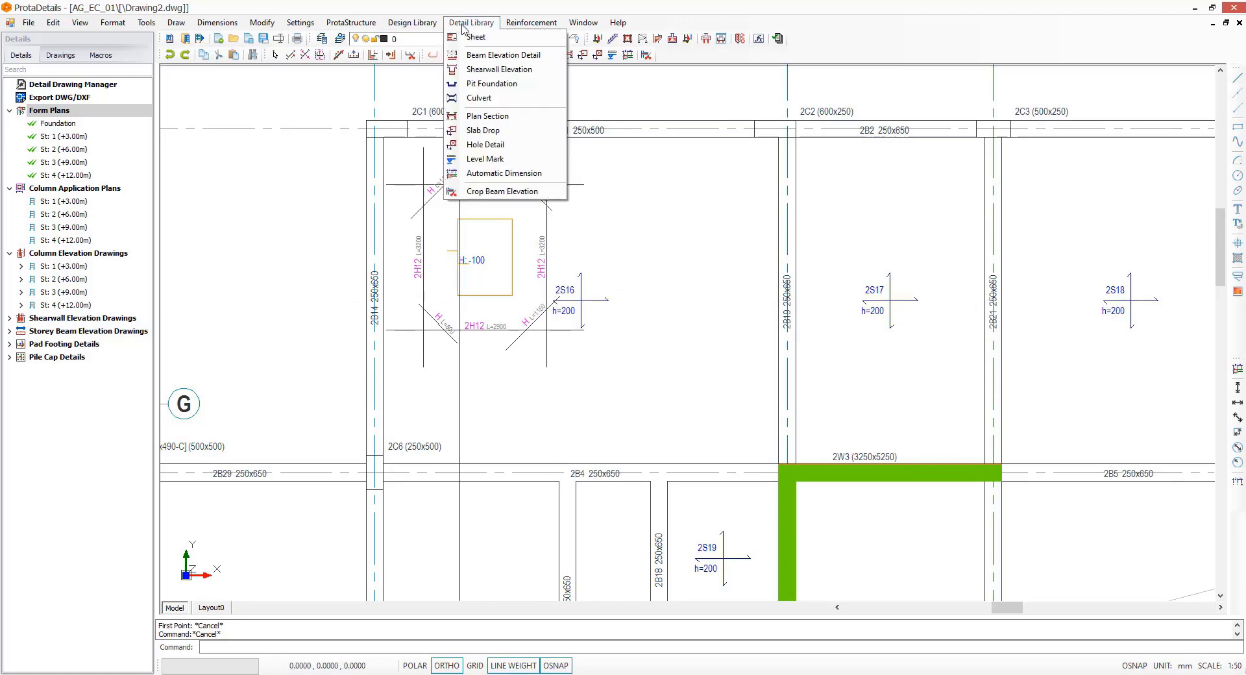
pyautogui.click(484, 159)
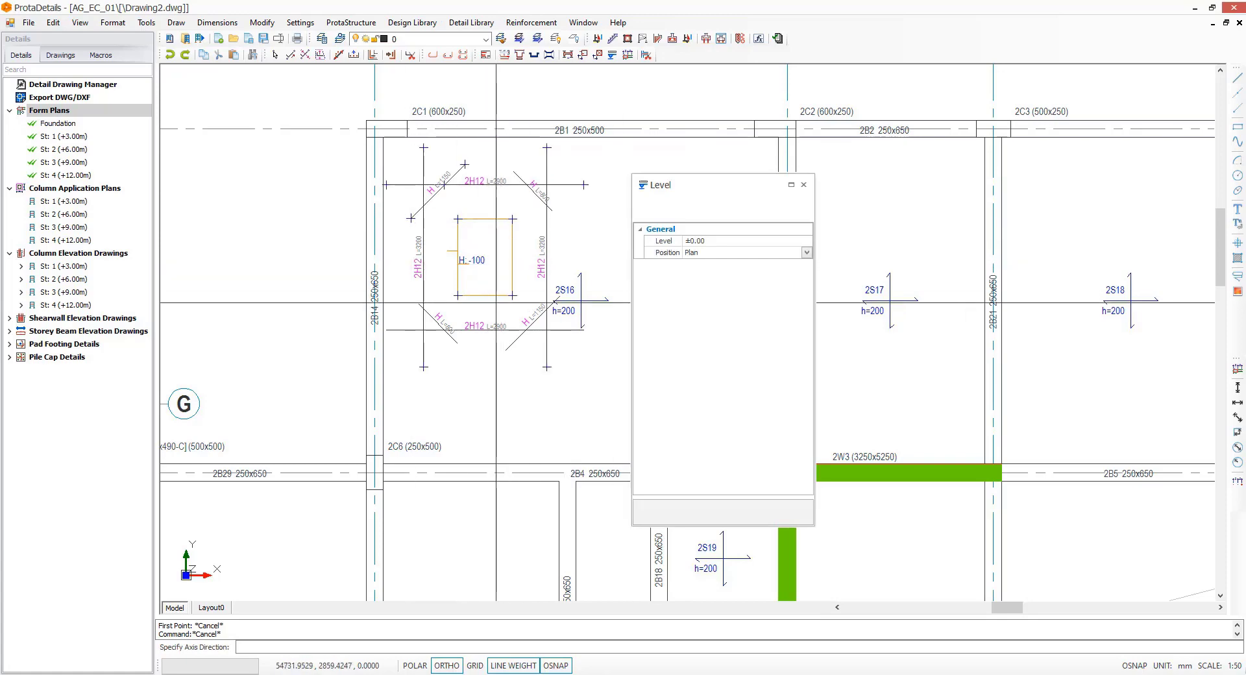
pyautogui.moveTo(496, 303); pyautogui.dragTo(415, 289, button='middle')
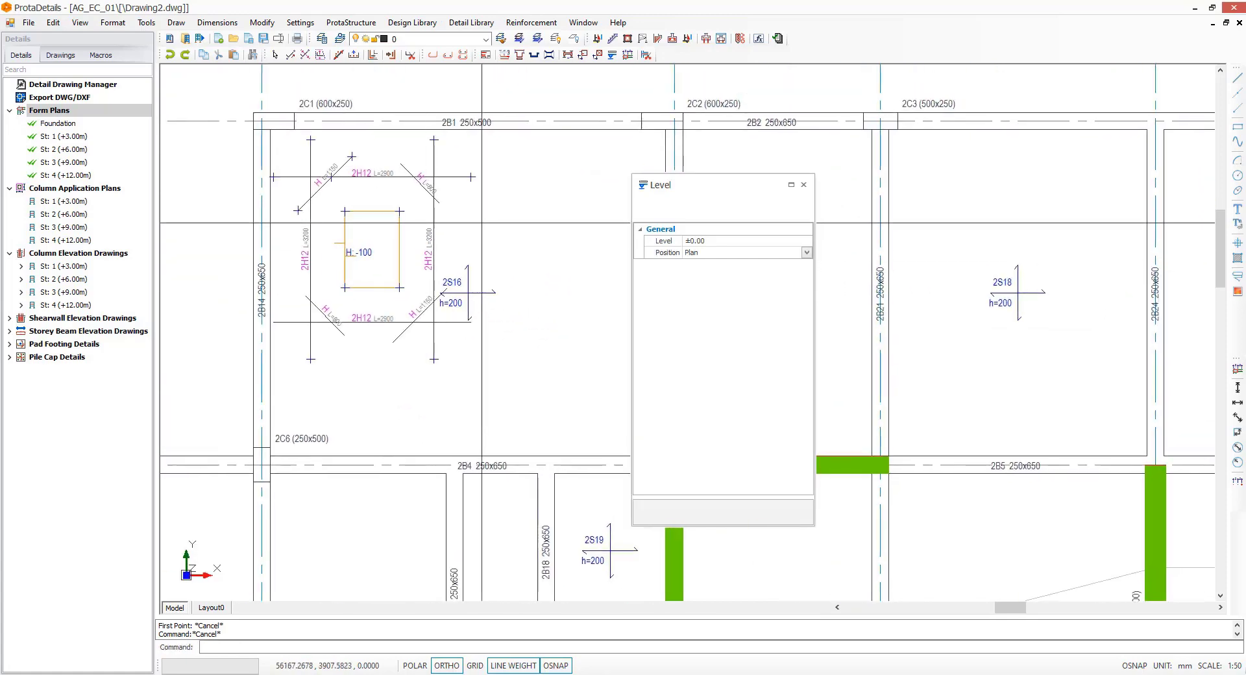
pyautogui.click(483, 220)
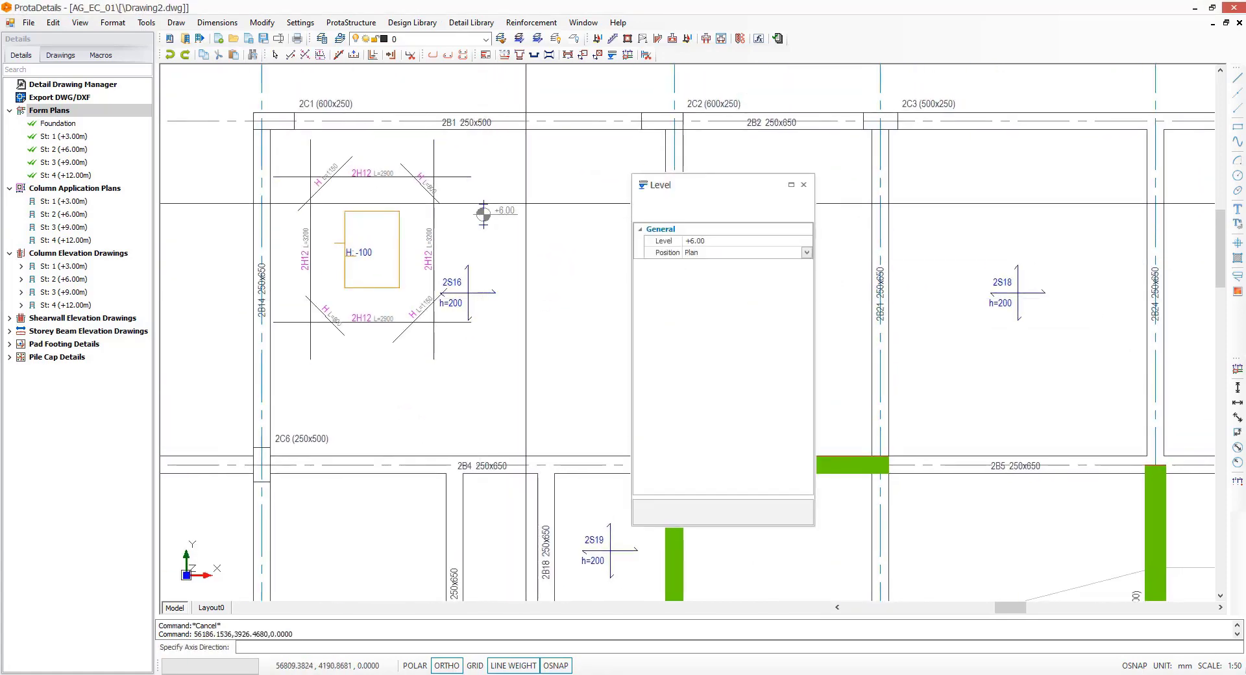
pyautogui.scroll(3, 484, 214)
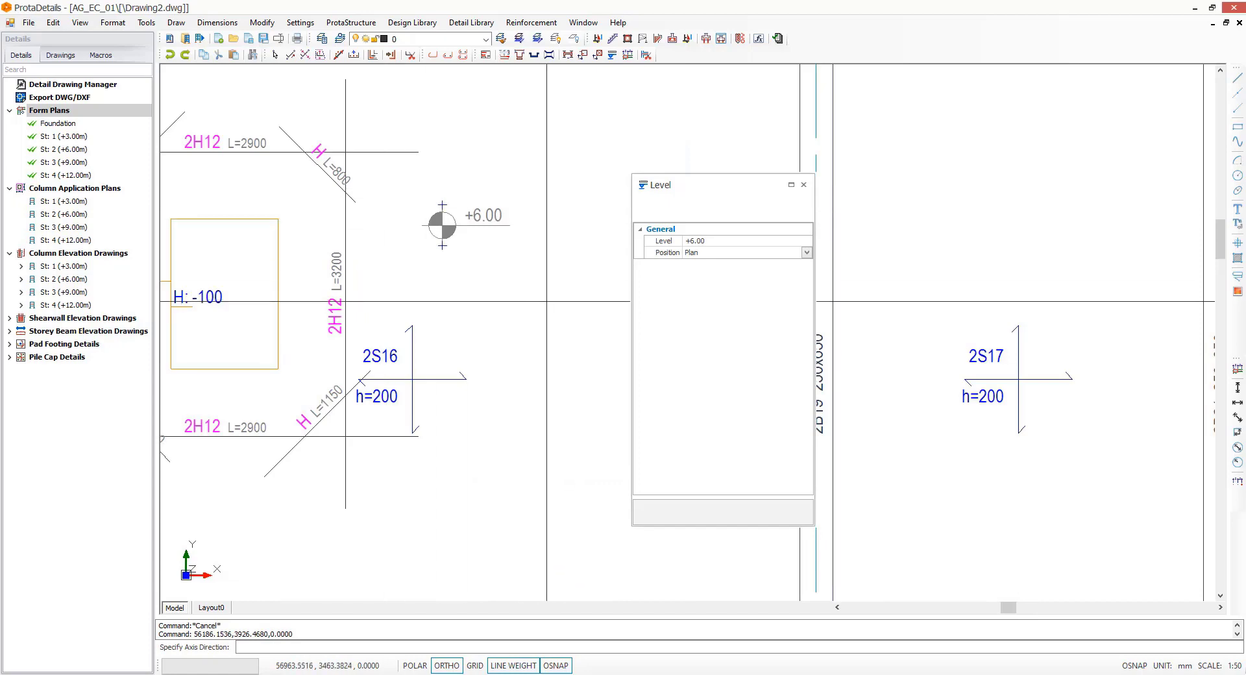
pyautogui.scroll(-2, 476, 244)
pyautogui.scroll(-1, 561, 293)
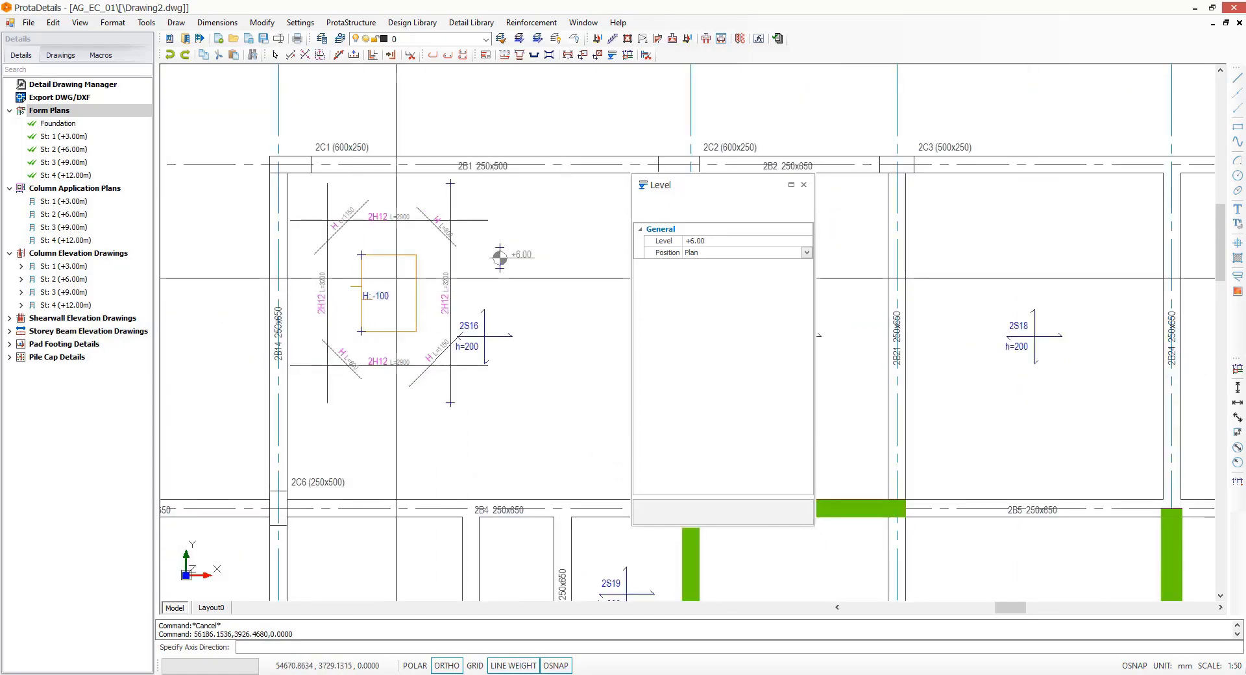
pyautogui.click(376, 277)
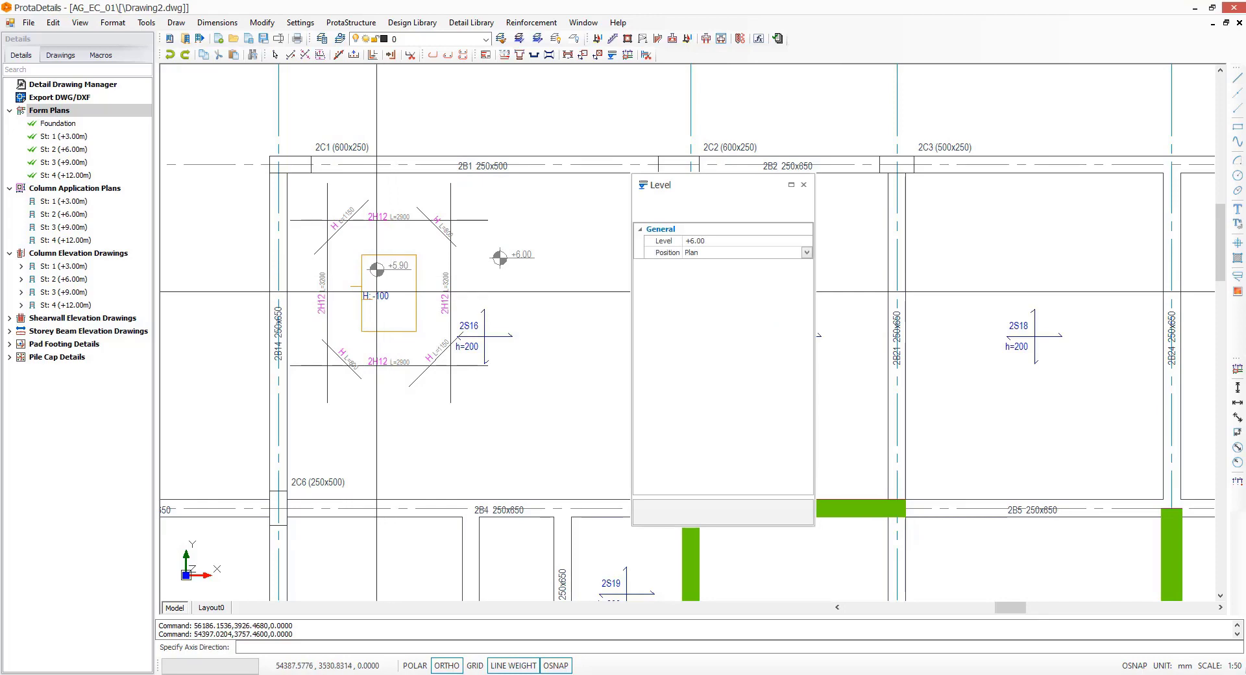
pyautogui.scroll(2, 493, 256)
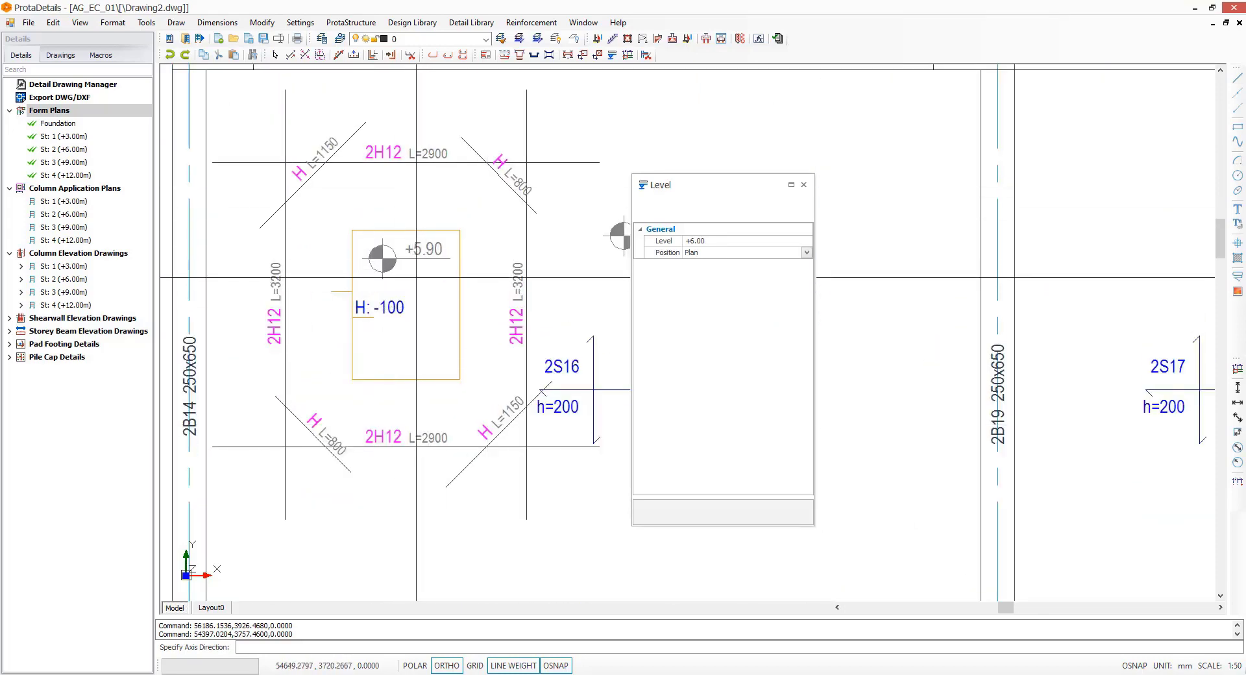
pyautogui.press('Escape')
pyautogui.scroll(-2, 504, 228)
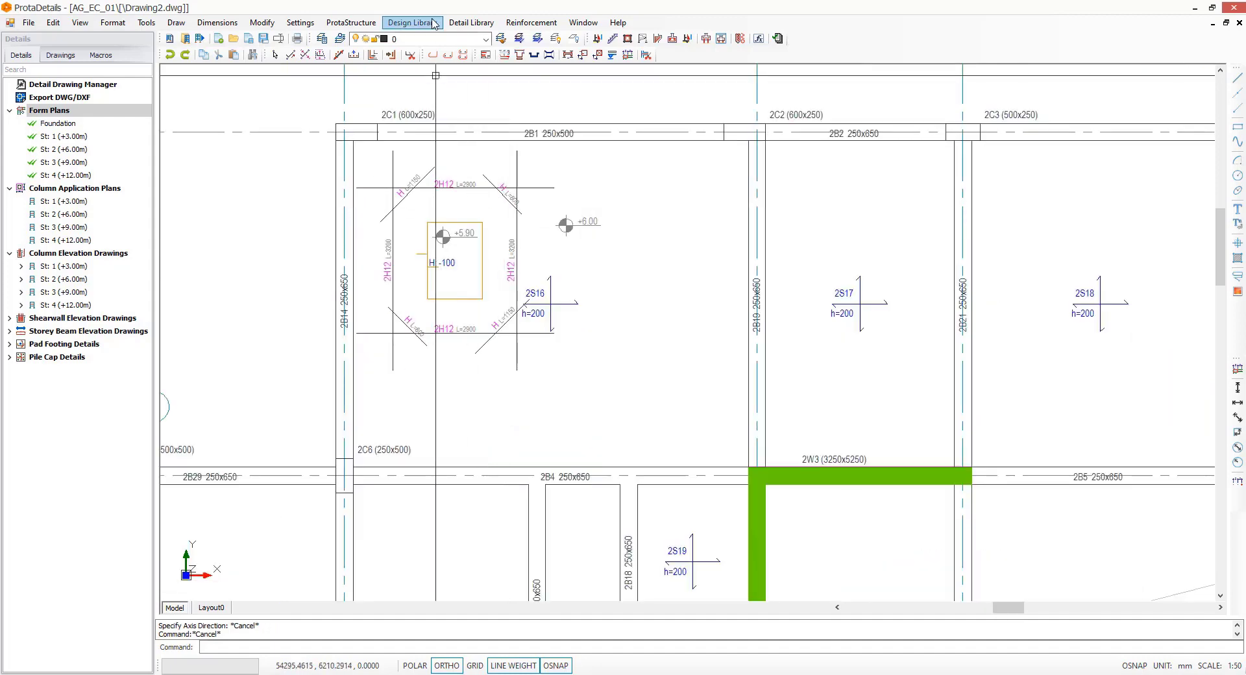
pyautogui.click(468, 26)
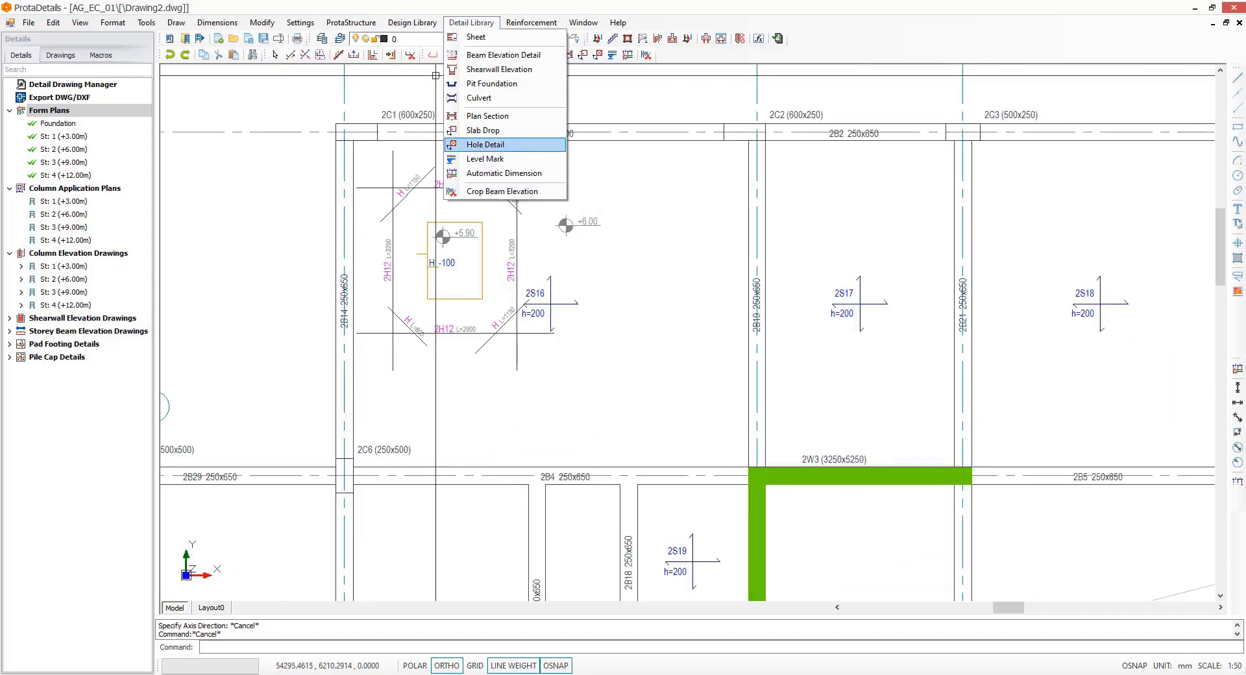
pyautogui.click(486, 145)
pyautogui.moveTo(519, 419); pyautogui.dragTo(484, 245, button='middle')
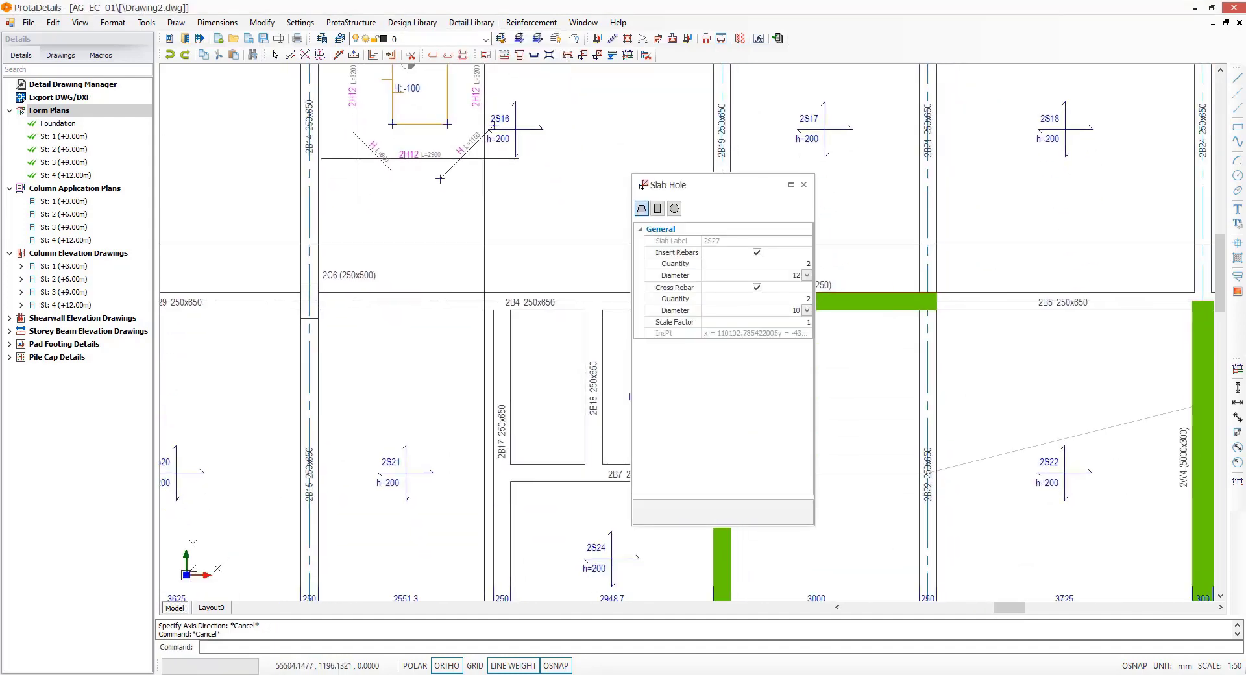
pyautogui.scroll(-3, 496, 230)
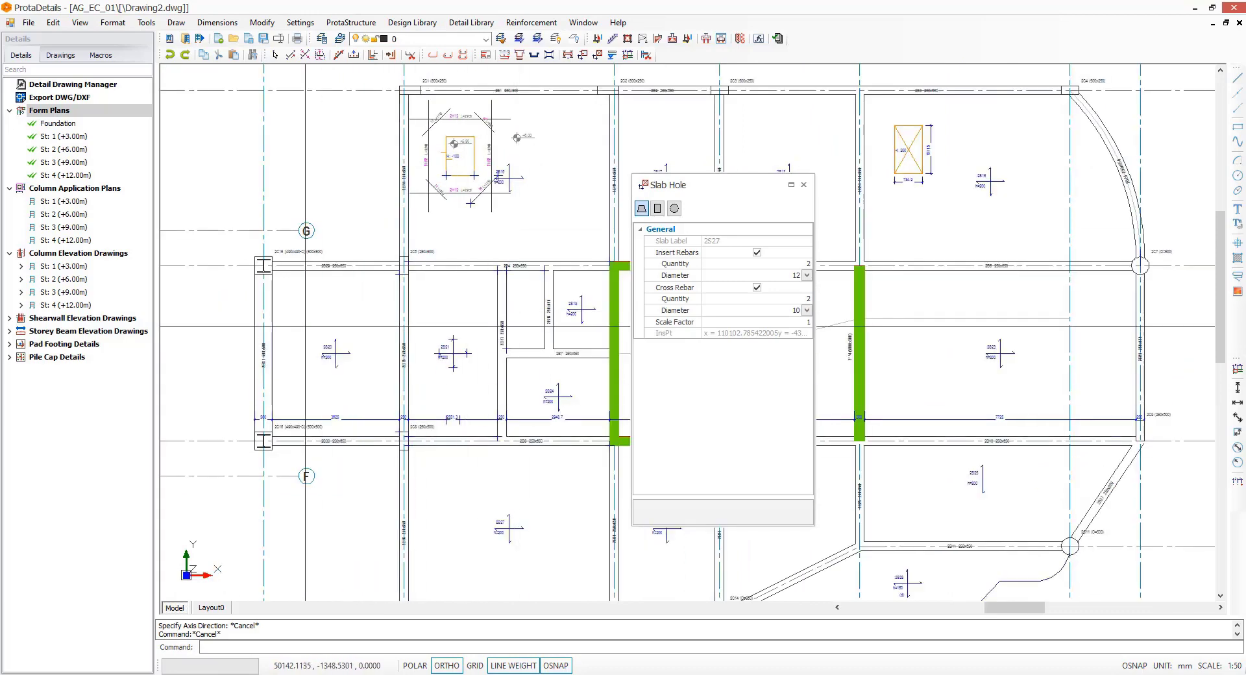
pyautogui.scroll(4, 305, 326)
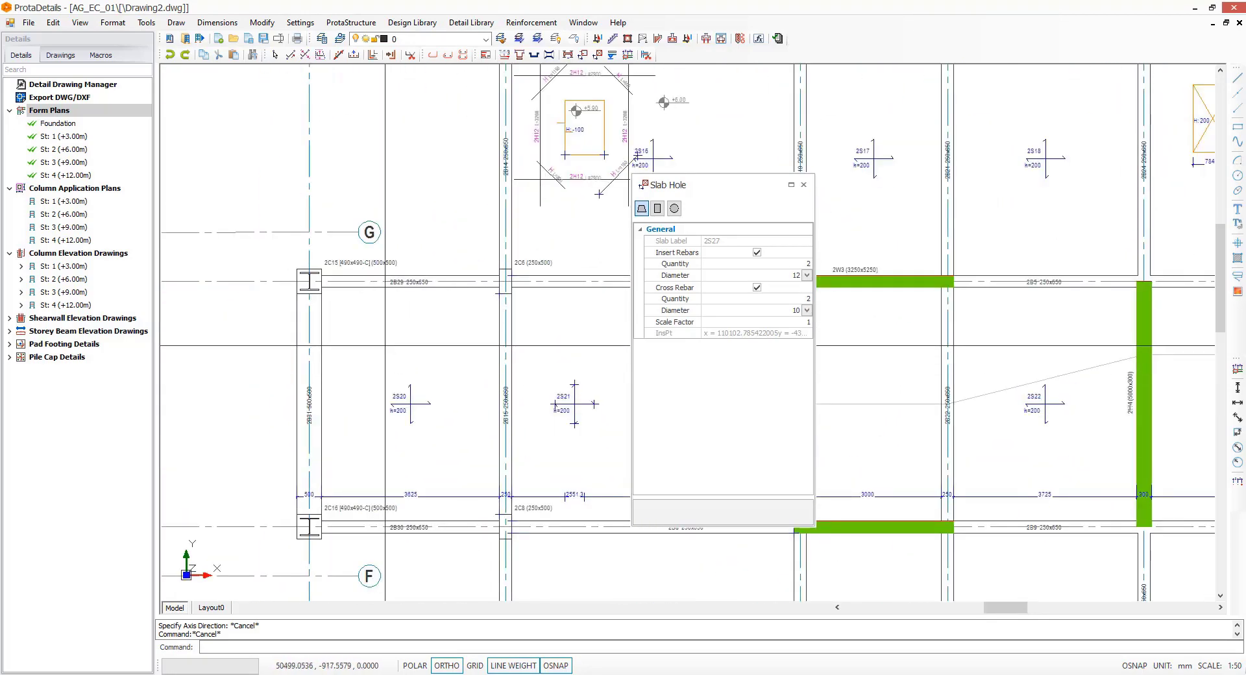
pyautogui.click(385, 345)
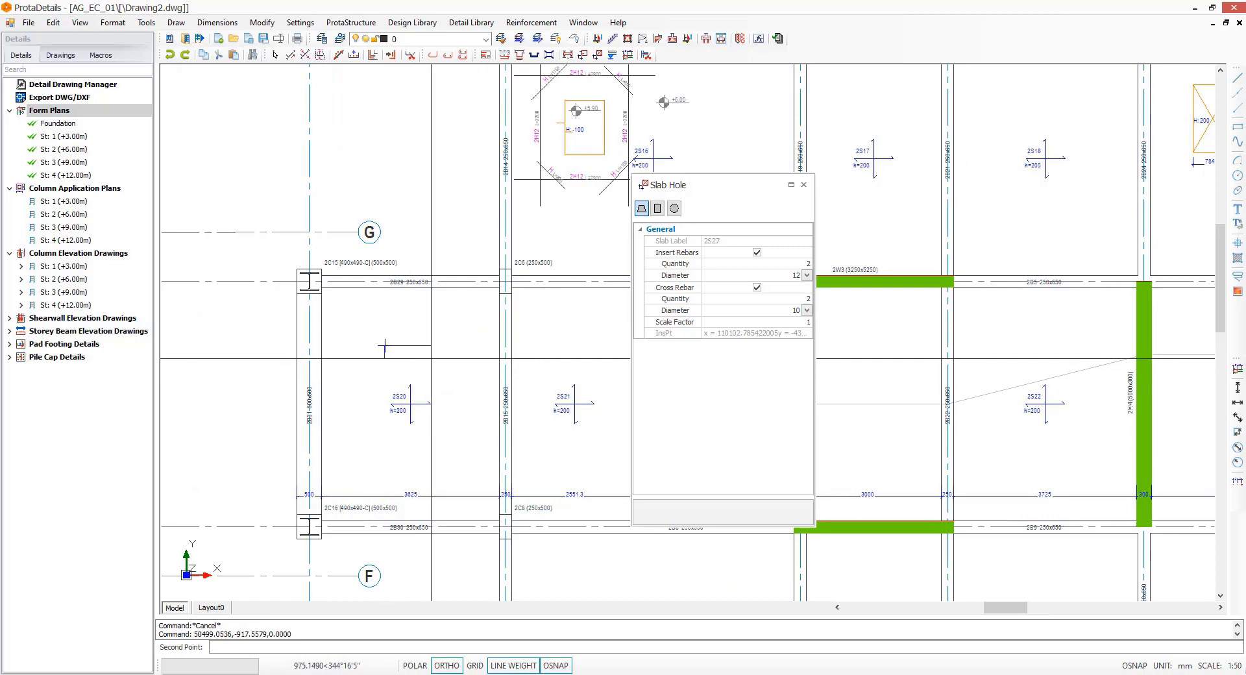
pyautogui.press('Escape')
pyautogui.press('Escape')
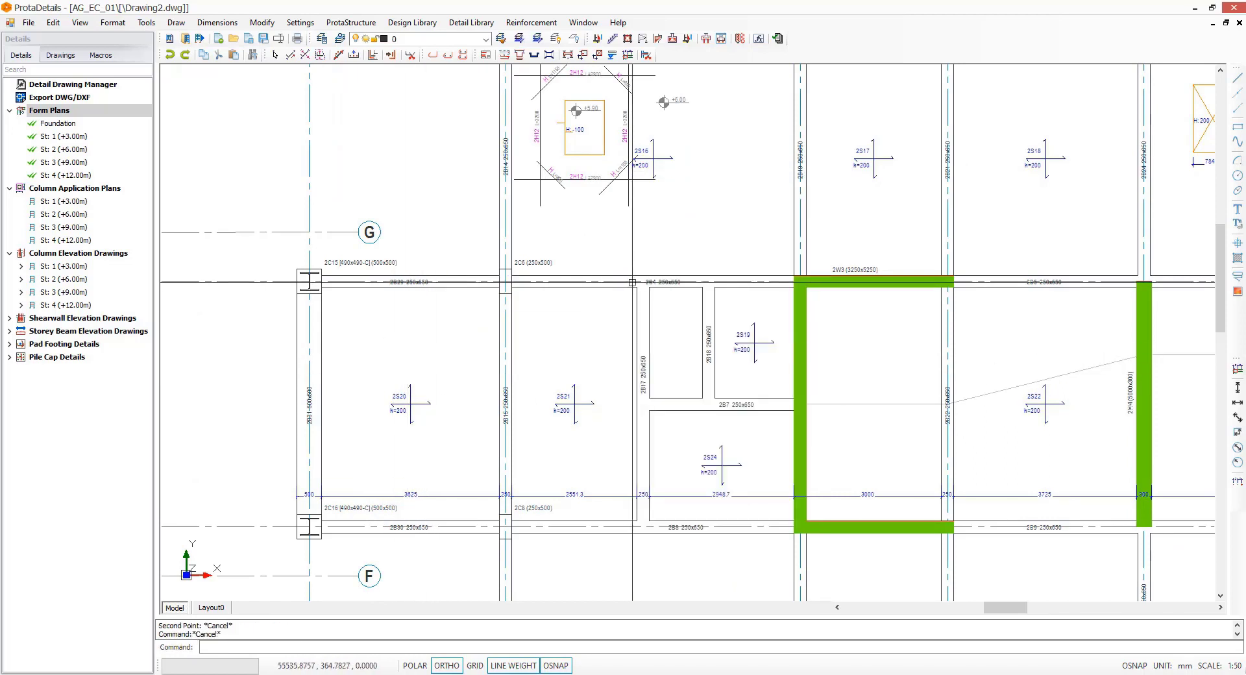
# Step: Draw an irregular four-sided slab hole about 925 × 714 mm in slab 2S20, with 2 trimming bars of 12 mm and 2 cross rebars of 10 mm
pyautogui.click(470, 23)
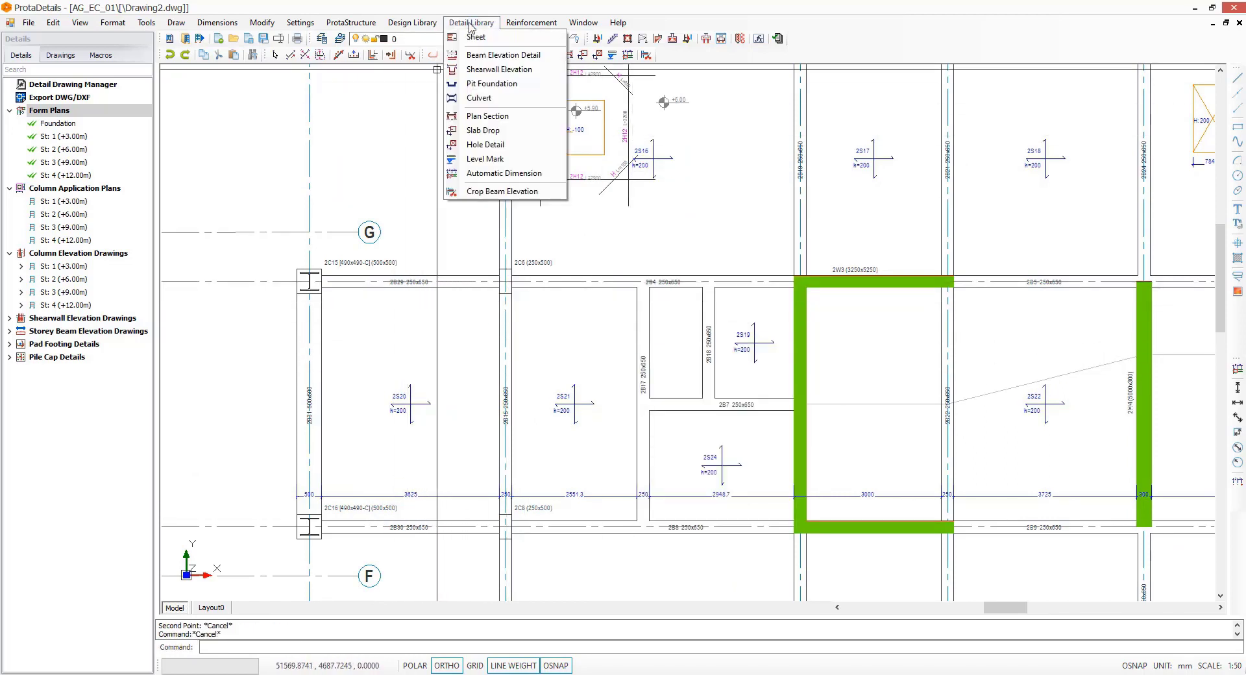
pyautogui.click(485, 144)
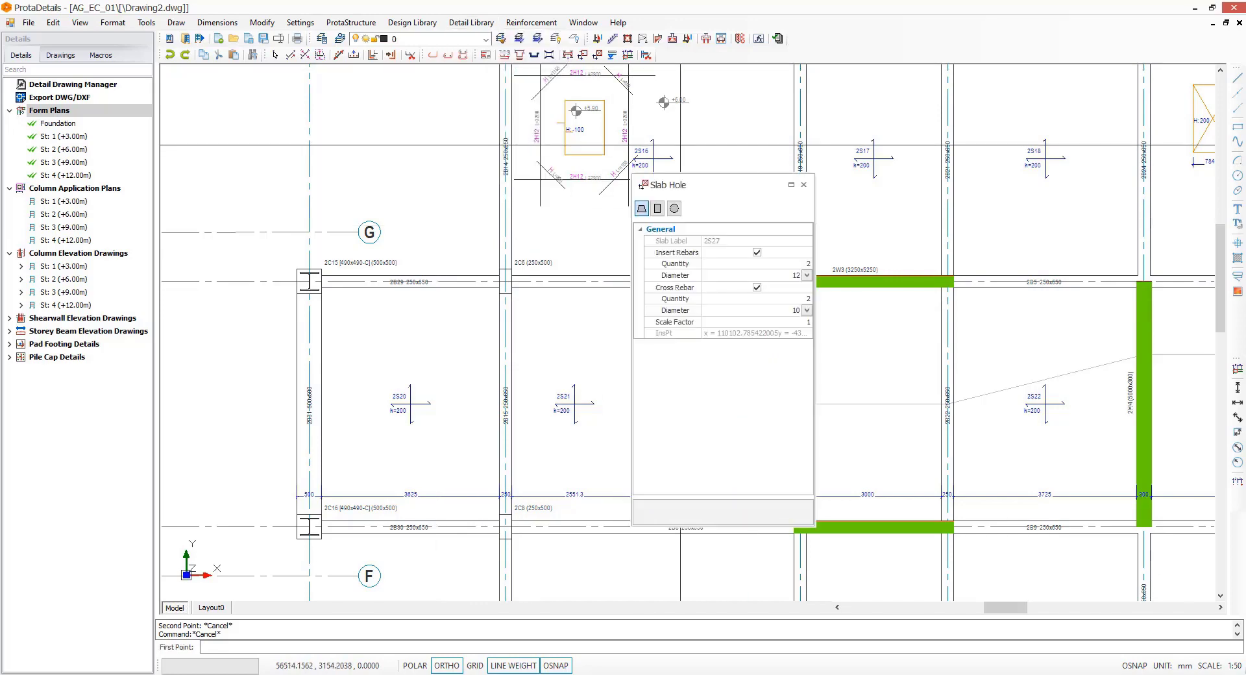
pyautogui.click(657, 209)
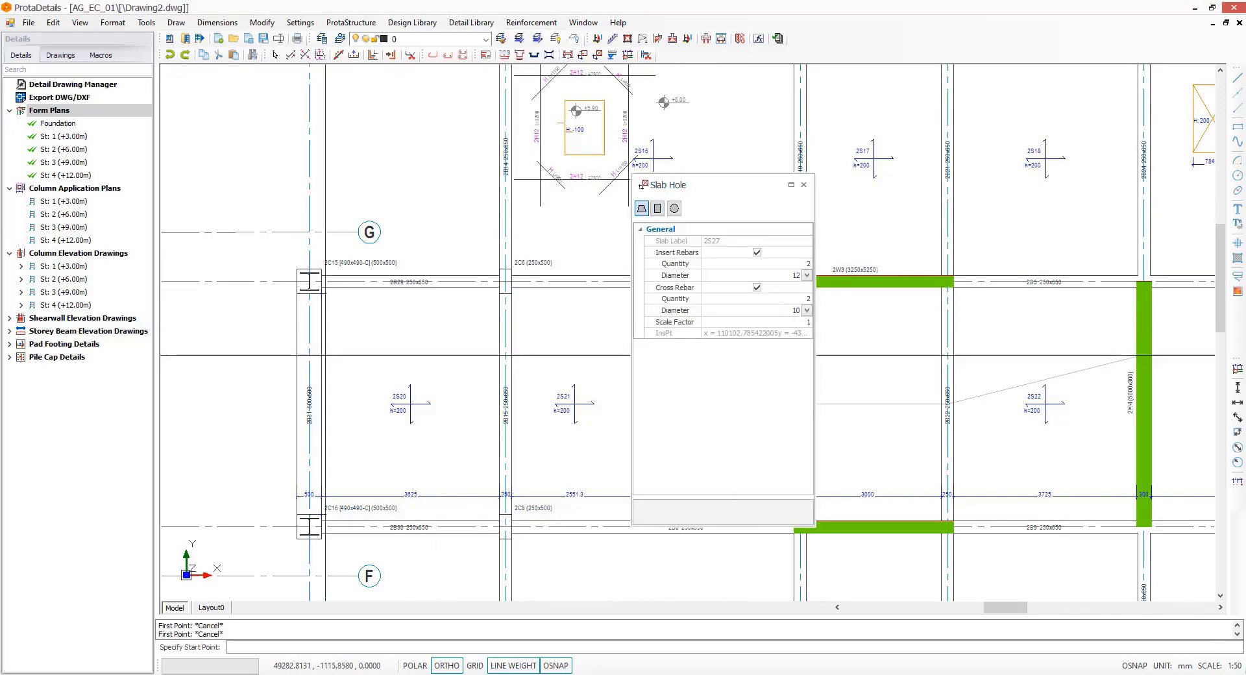
pyautogui.click(383, 347)
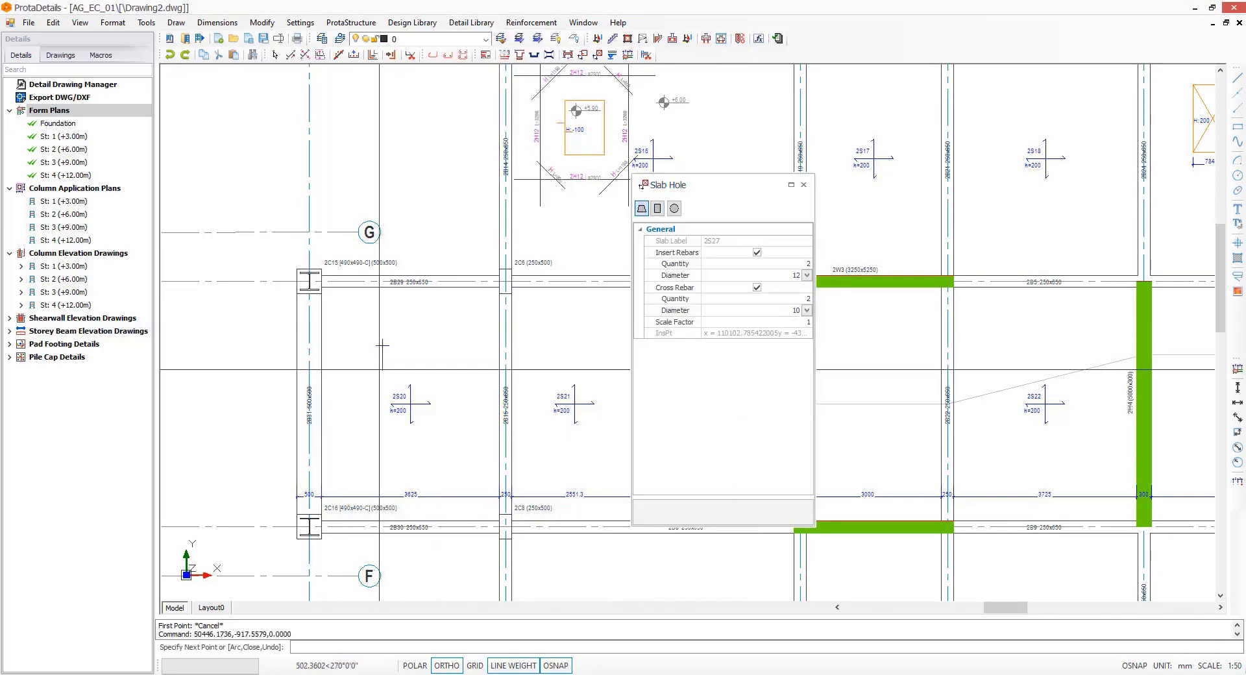
pyautogui.click(370, 378)
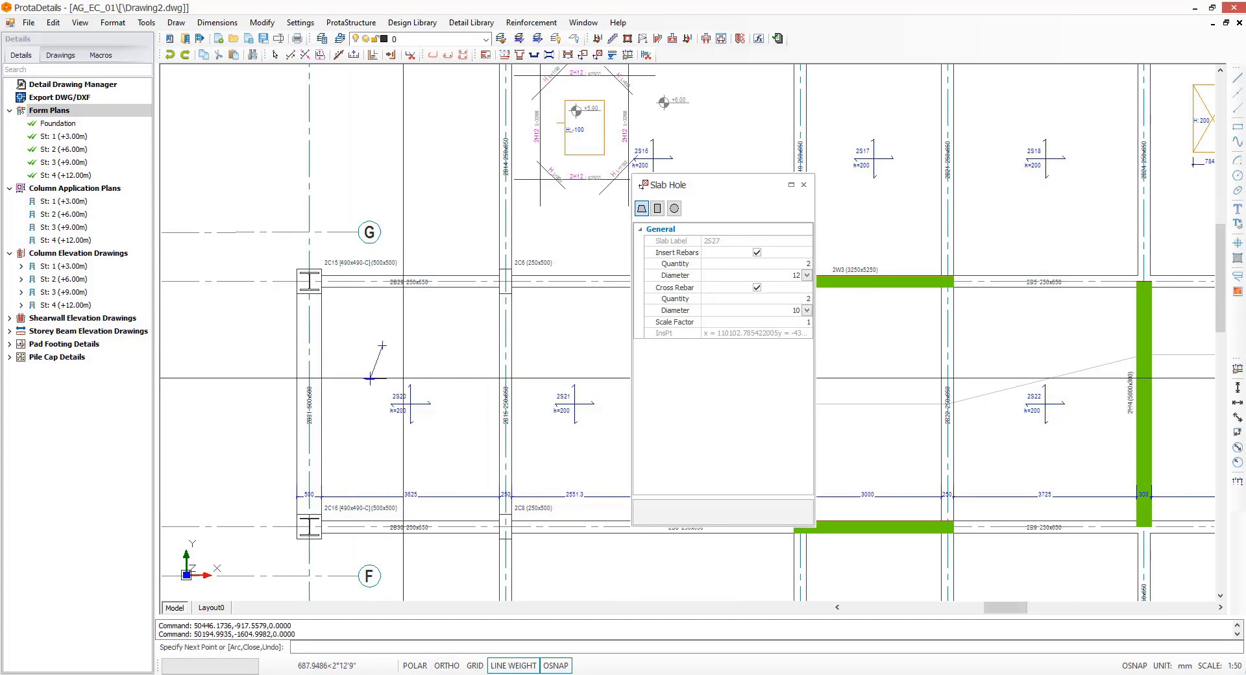
pyautogui.click(411, 380)
pyautogui.click(414, 359)
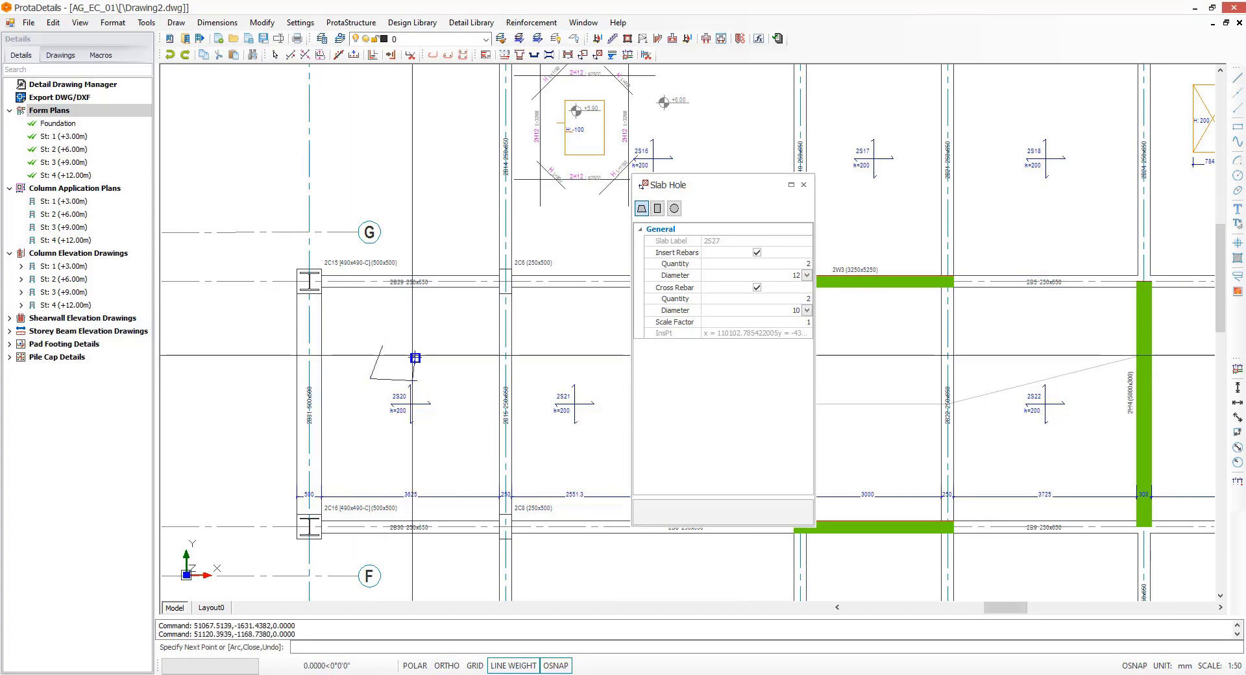
pyautogui.rightClick(403, 334)
pyautogui.click(441, 405)
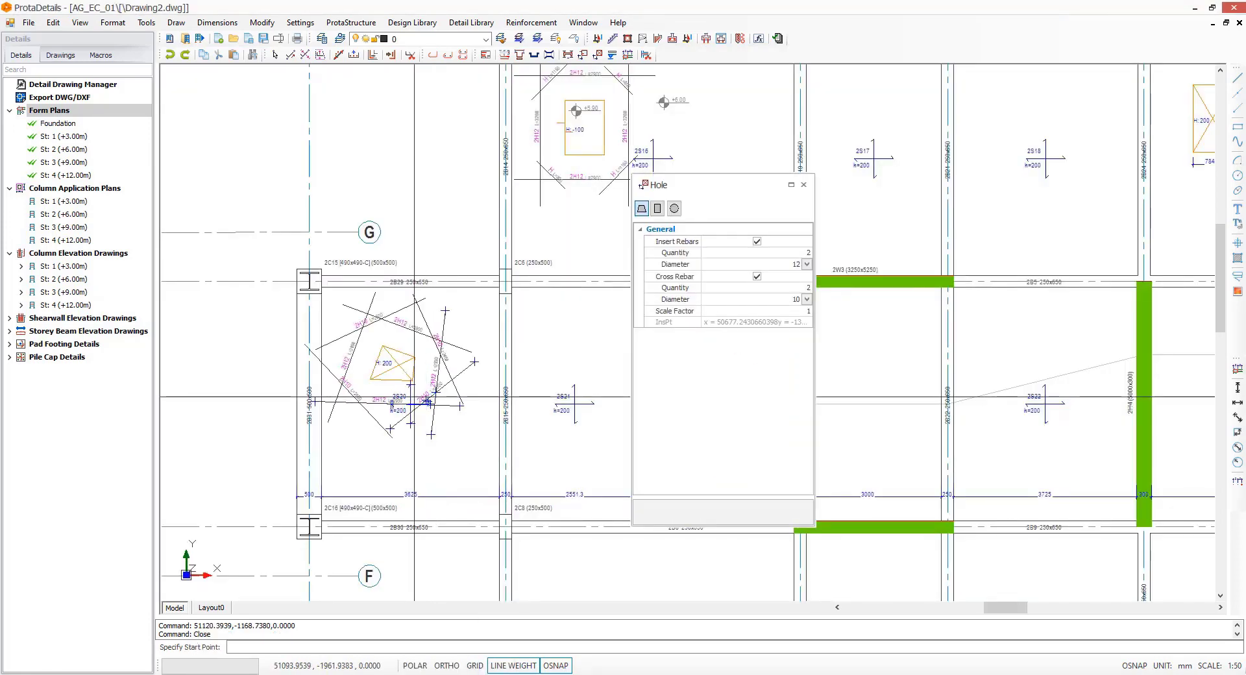
pyautogui.press('Escape')
pyautogui.press('Escape')
# Step: Insert one A0_Prota.dxf sheet at scale 1/50 with prefix CE below the form plan sheet, aligned with its left edge
pyautogui.scroll(-5, 512, 184)
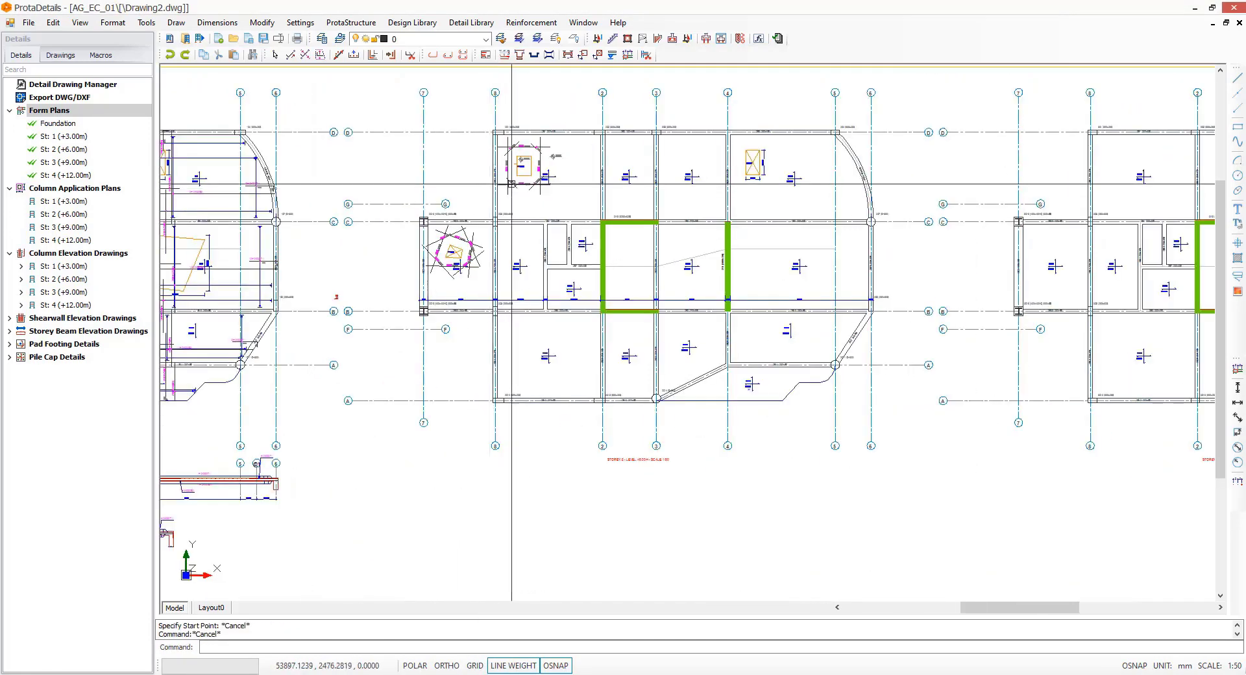
pyautogui.scroll(-3, 511, 183)
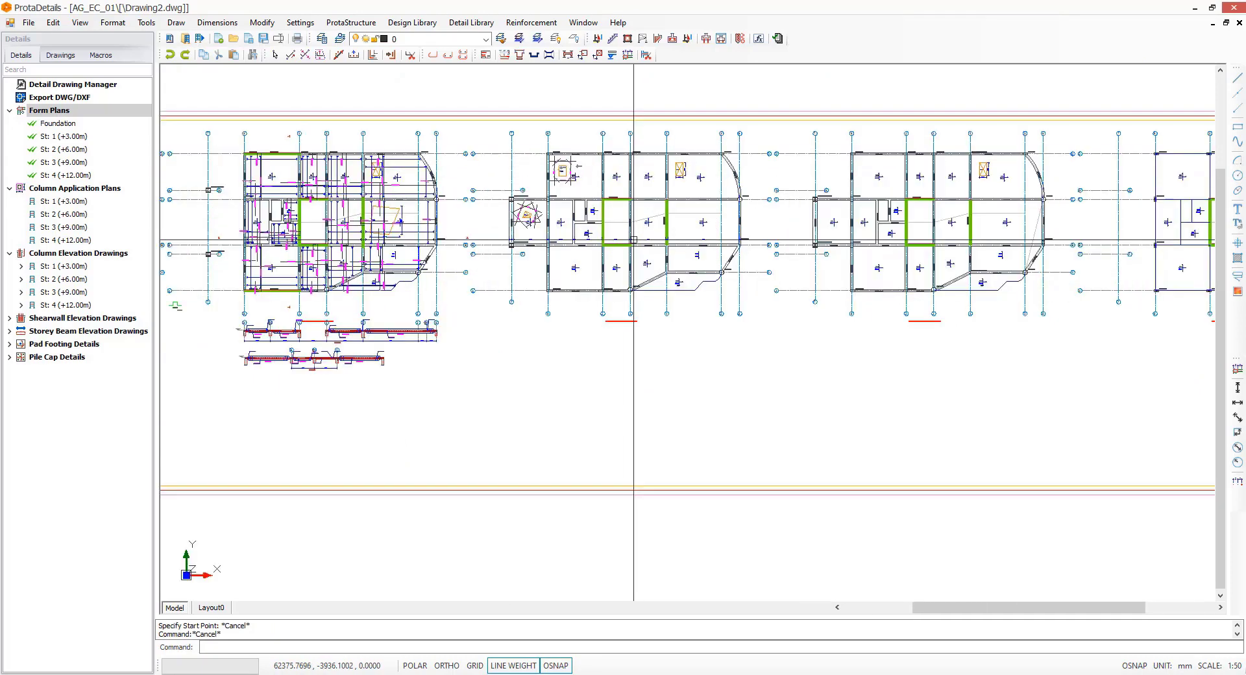
pyautogui.scroll(-4, 546, 239)
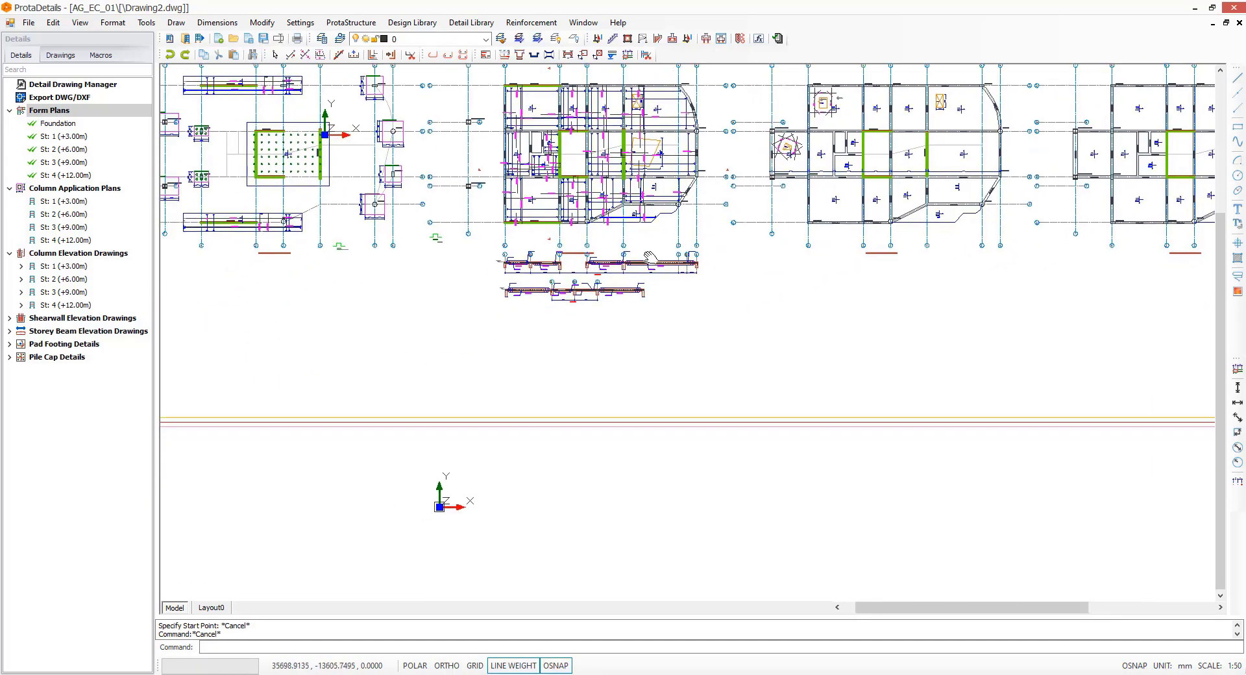
pyautogui.moveTo(465, 378); pyautogui.dragTo(465, 325, button='middle')
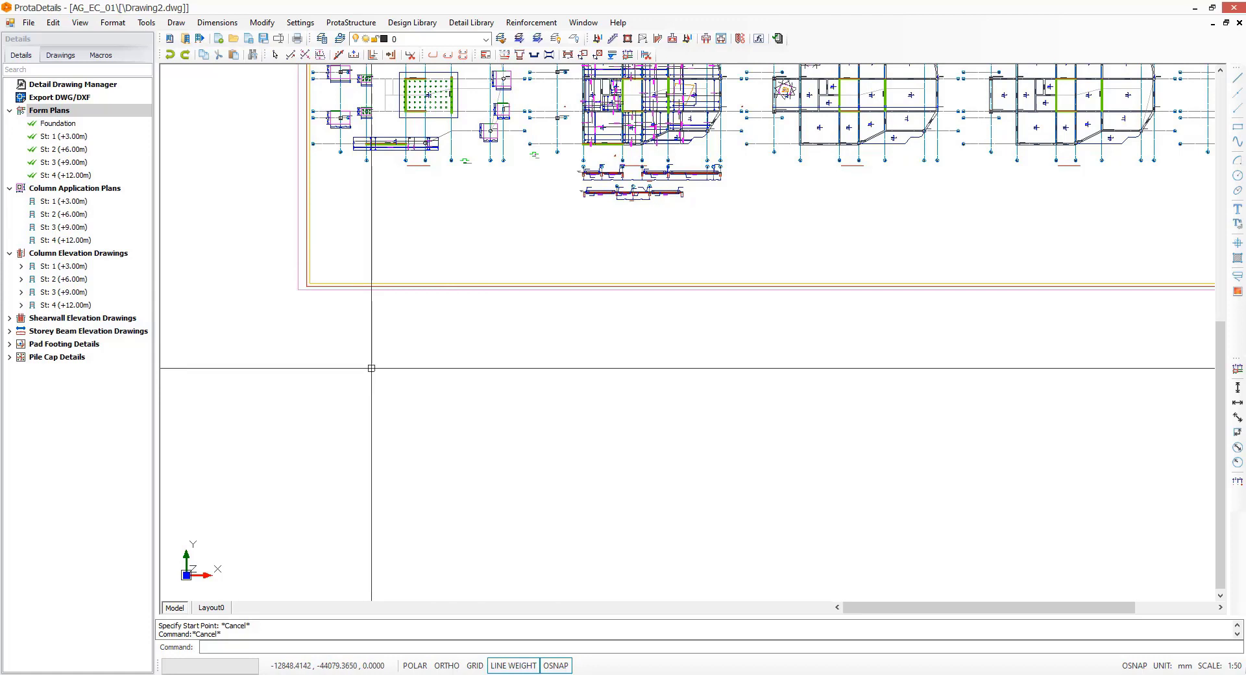
pyautogui.moveTo(335, 391); pyautogui.dragTo(364, 398, button='middle')
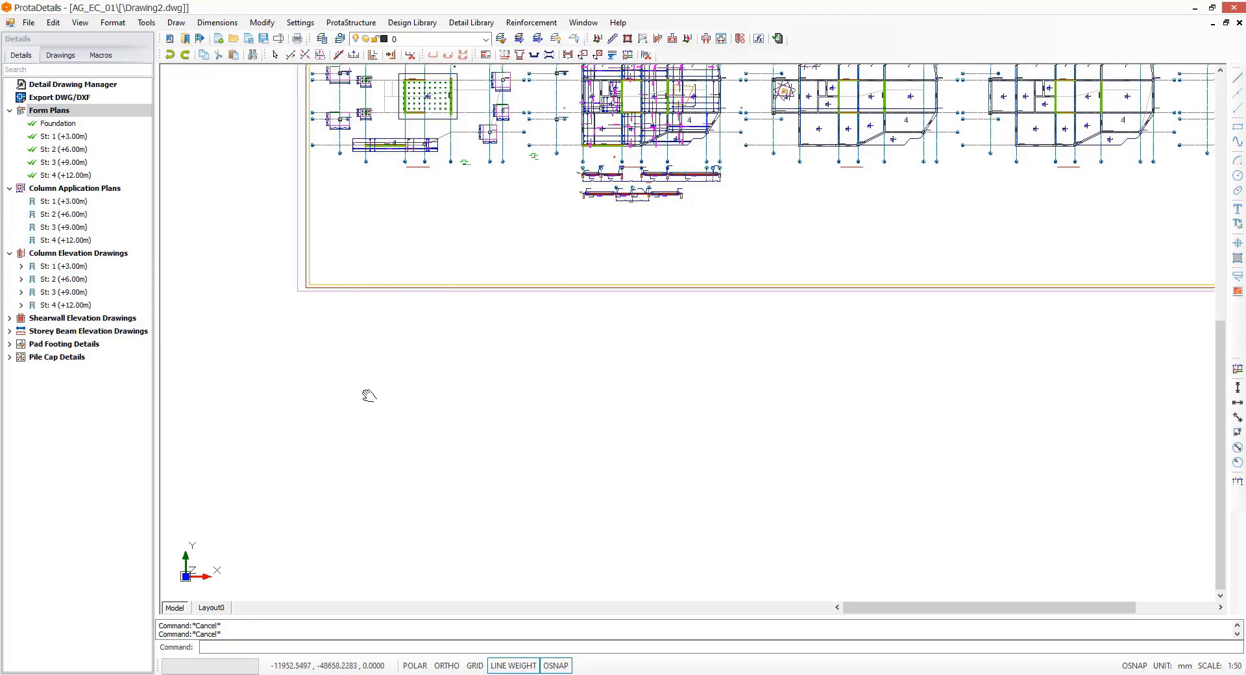
pyautogui.write('shee')
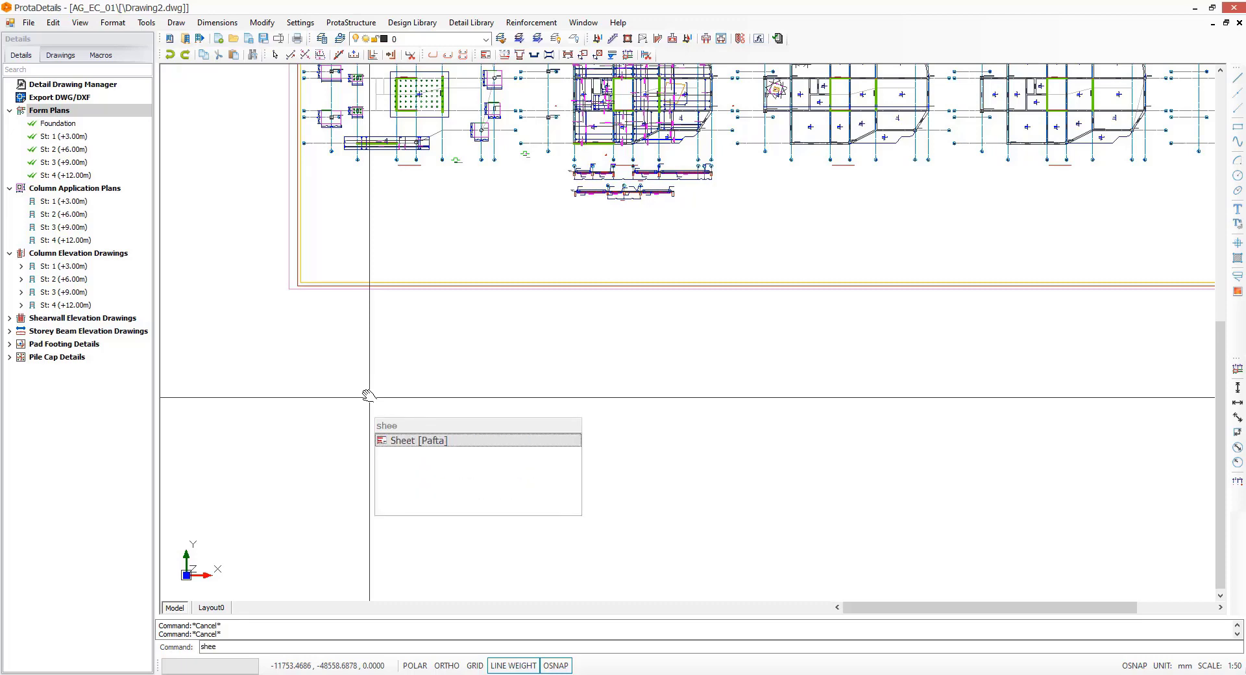
pyautogui.press('Return')
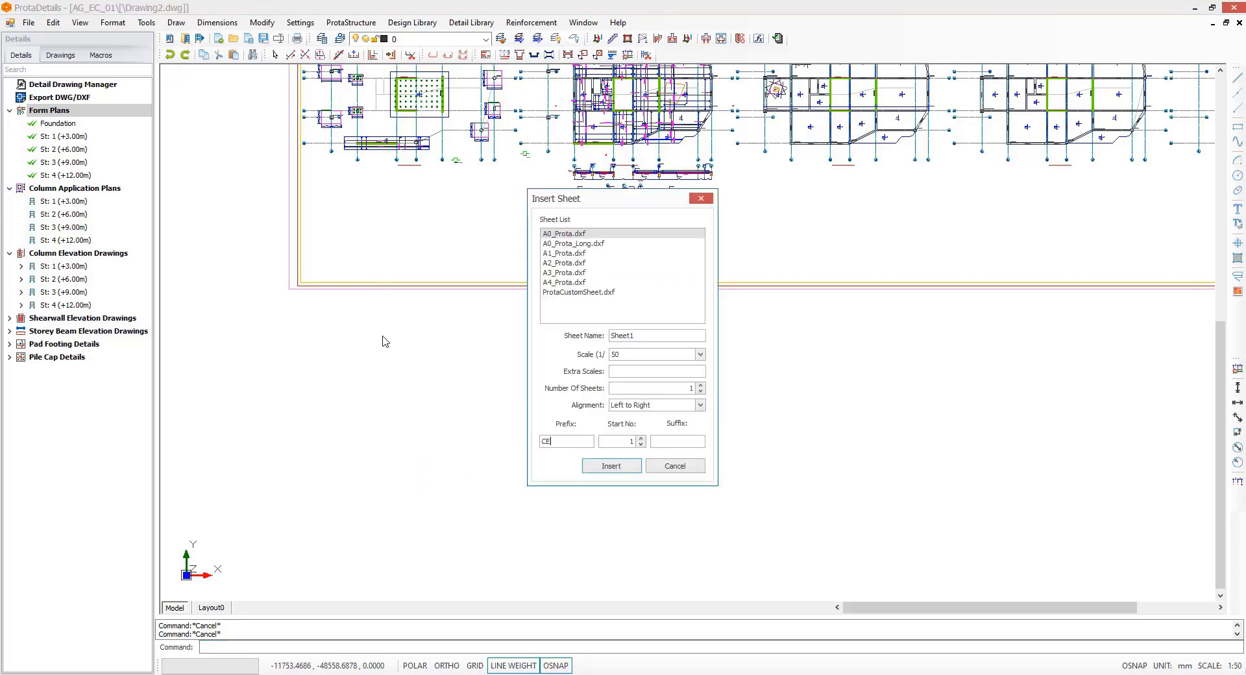
pyautogui.click(623, 467)
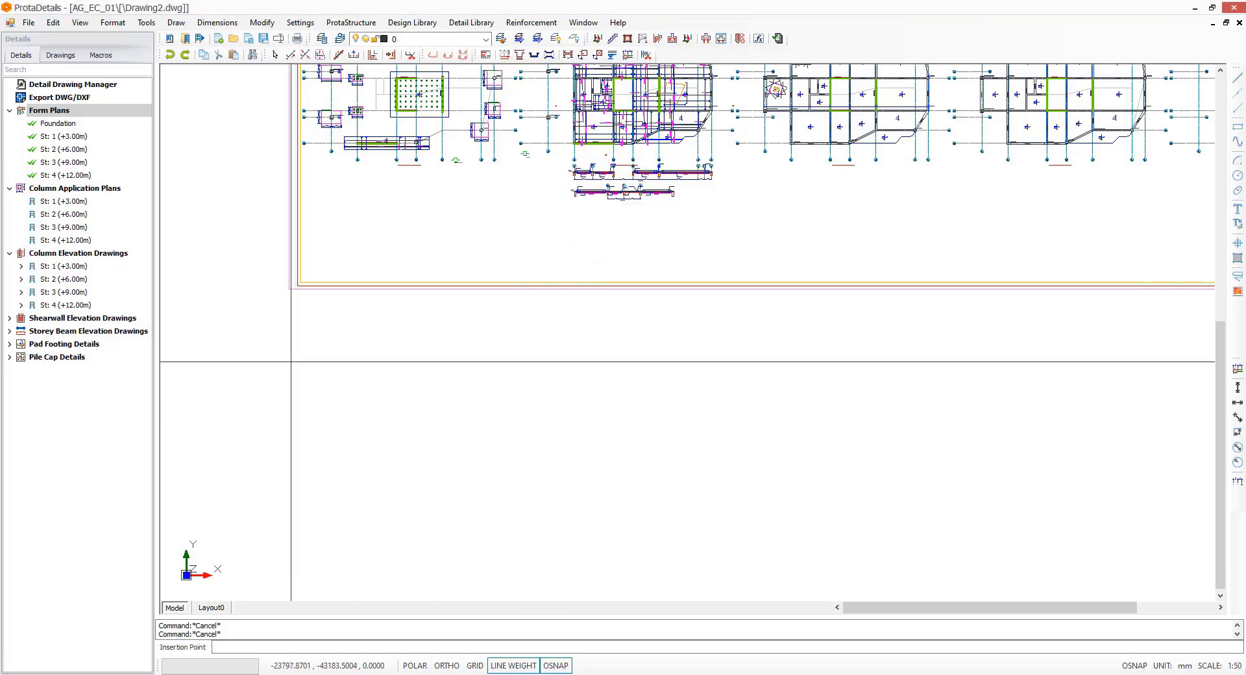
pyautogui.moveTo(554, 370); pyautogui.dragTo(575, 270, button='middle')
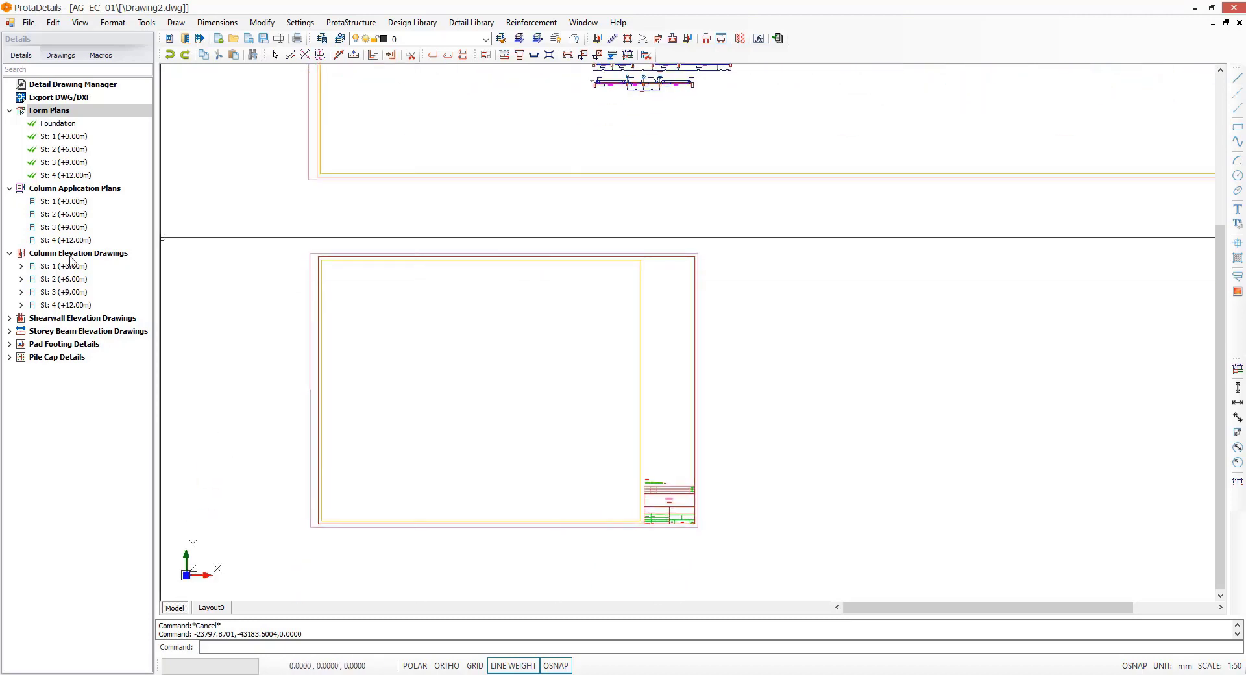
# Step: Draw the Storey 1 column elevations one by one, placing the first six in a row across the upper half of the CE sheet
pyautogui.click(22, 267)
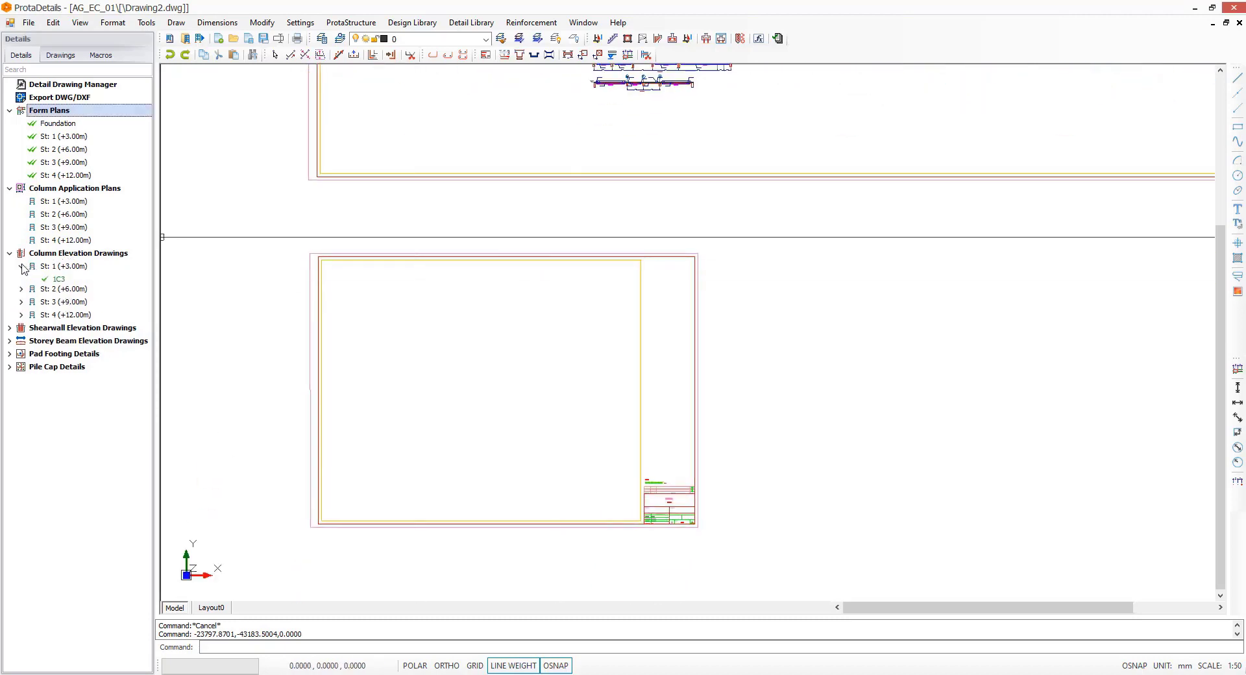
pyautogui.click(62, 267)
pyautogui.rightClick(63, 270)
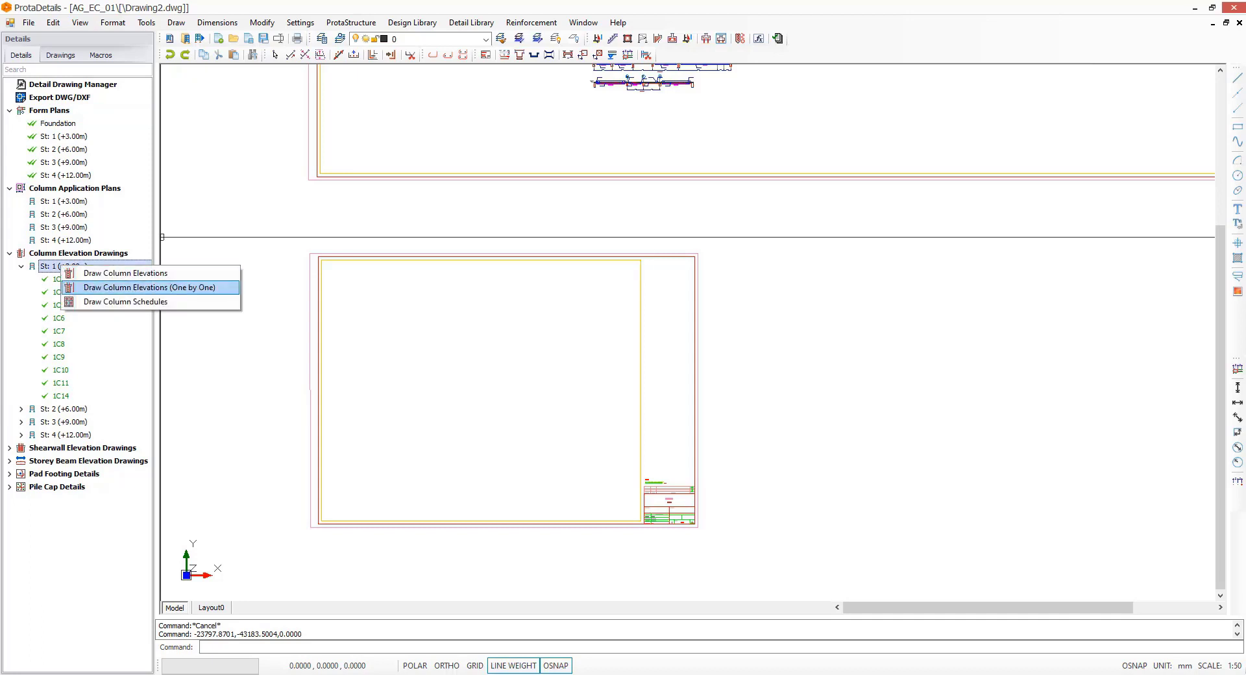
pyautogui.click(149, 287)
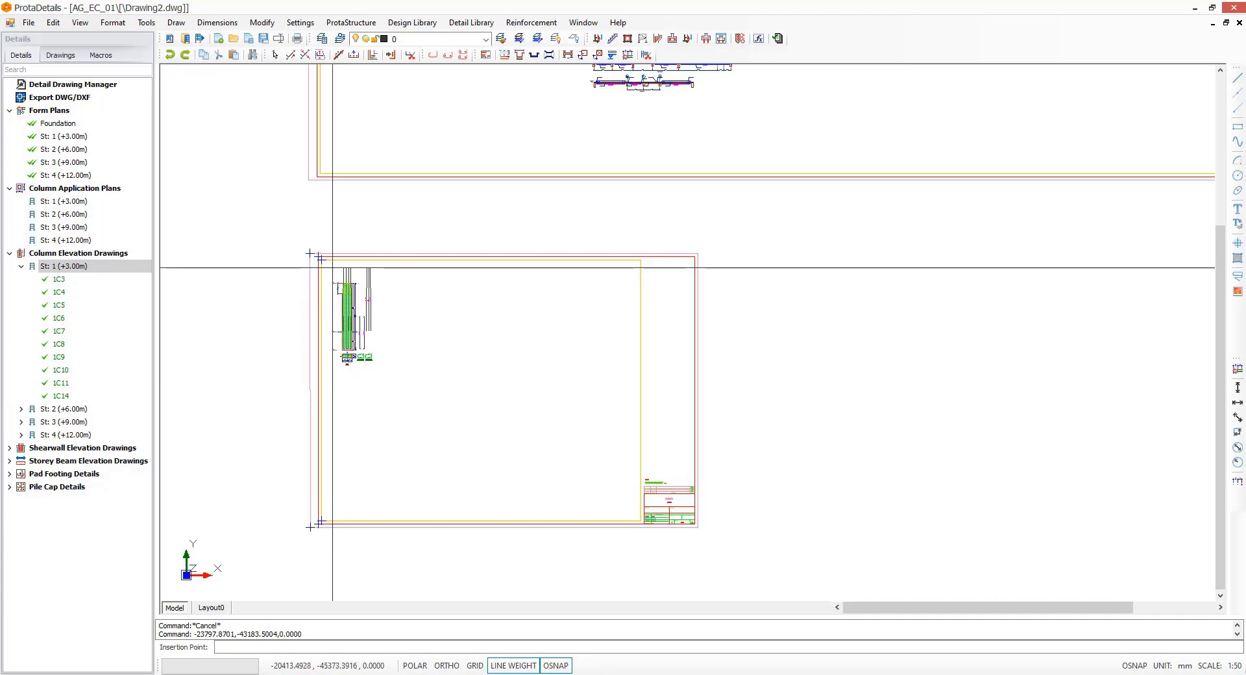
pyautogui.click(332, 268)
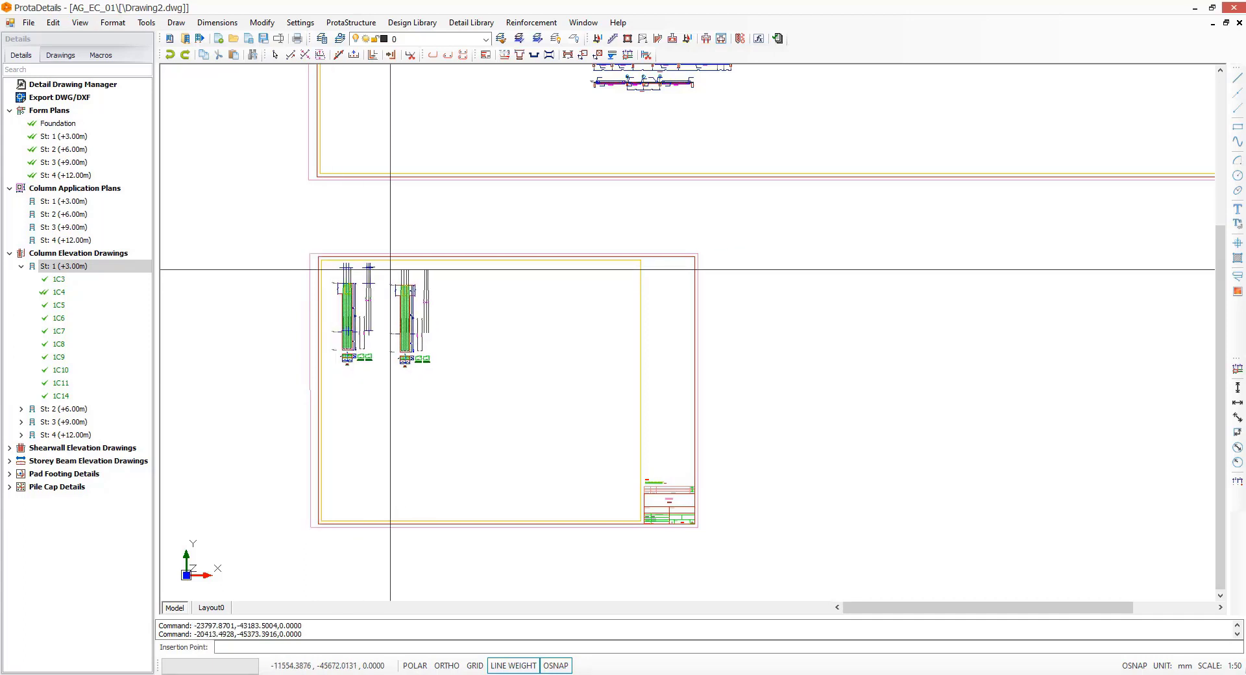
pyautogui.click(390, 269)
pyautogui.click(443, 270)
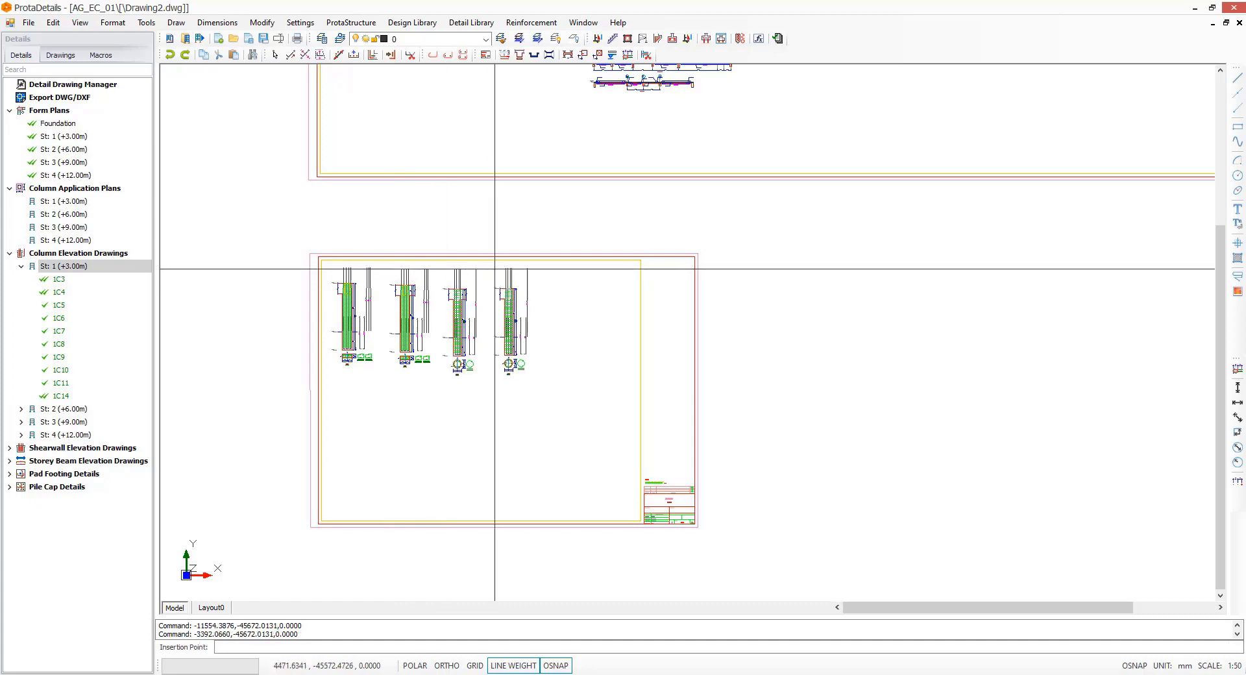
pyautogui.click(494, 267)
pyautogui.click(540, 269)
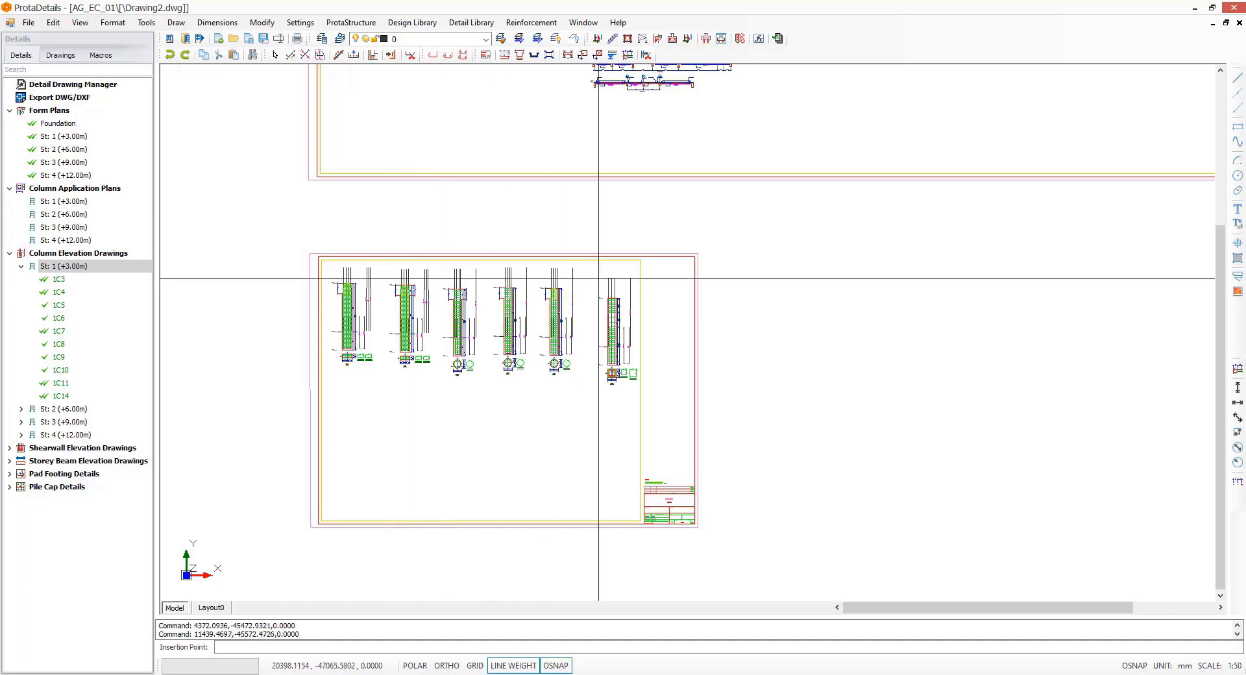
pyautogui.click(589, 269)
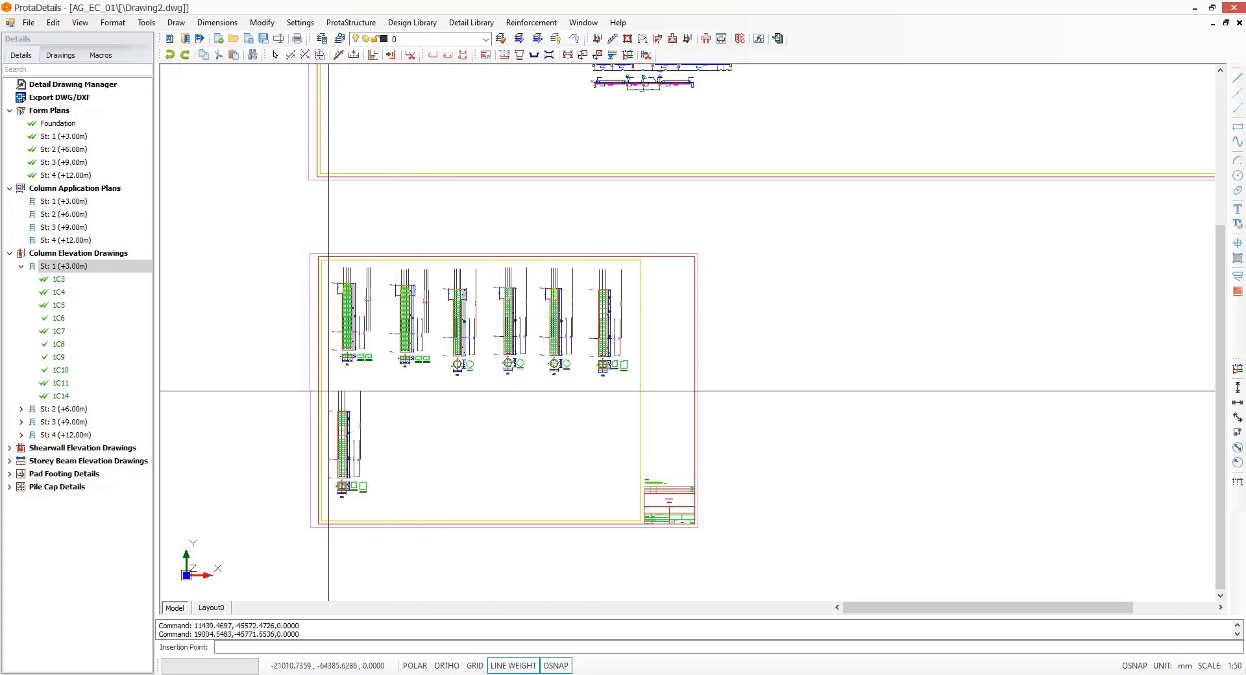
# Step: Place the remaining four Storey 1 column elevations in a second row below the first on the CE sheet
pyautogui.click(334, 381)
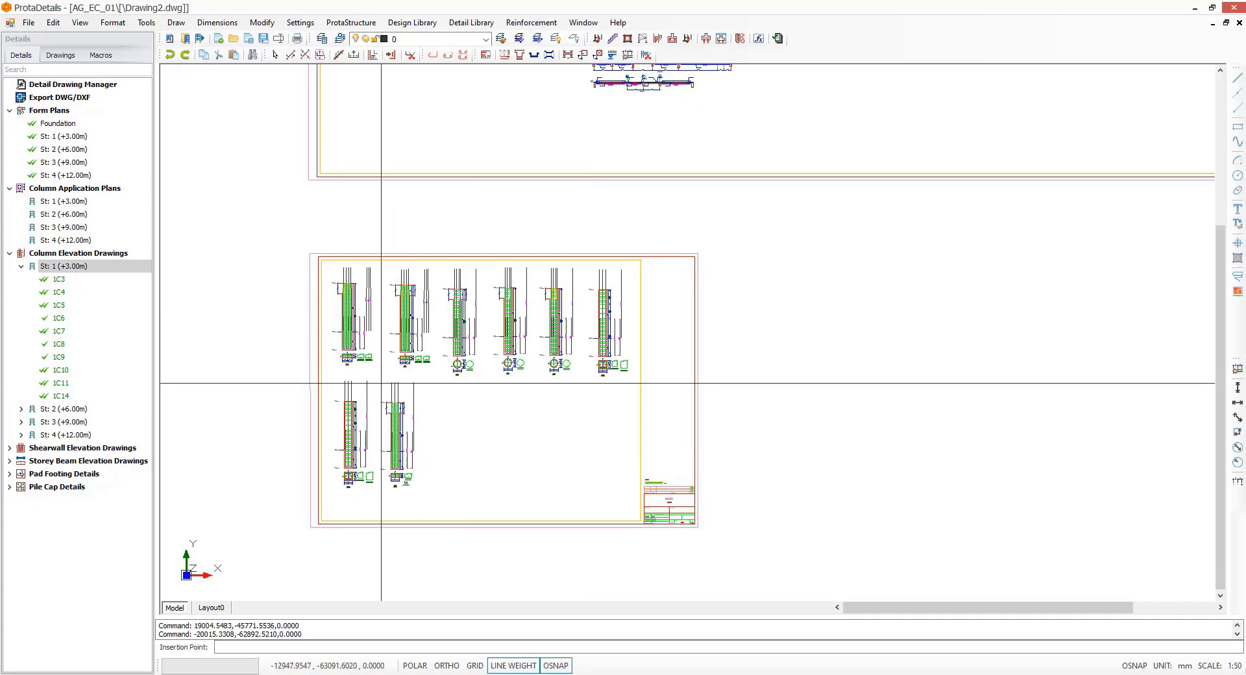
pyautogui.click(380, 382)
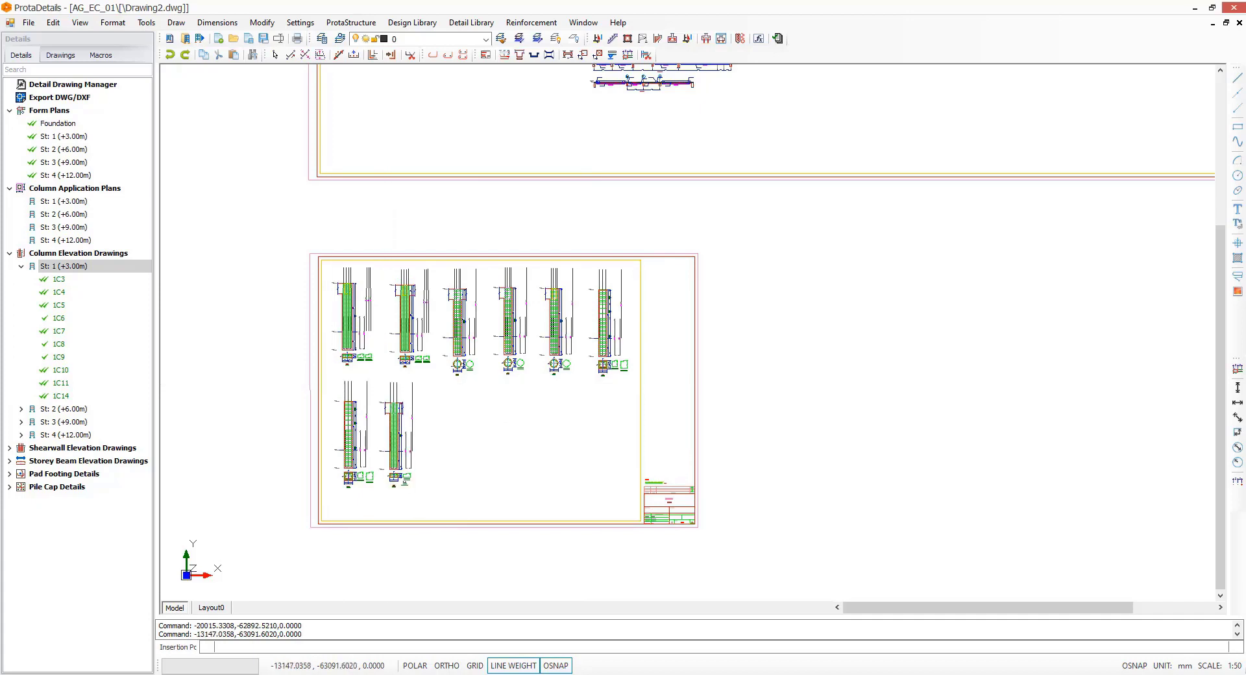
pyautogui.click(420, 384)
pyautogui.click(462, 385)
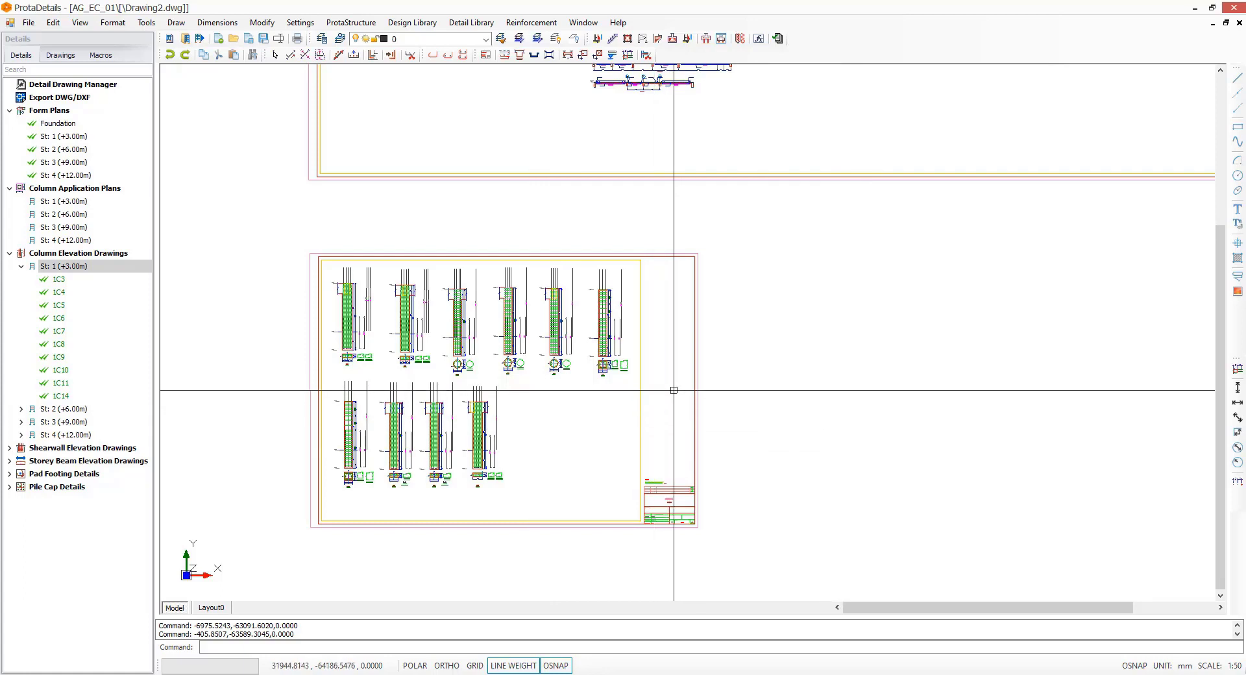
# Step: Draw the elevation of column 1C3 through storeys St: 1 to St: 4 and place it beside the sheet's right edge
pyautogui.moveTo(679, 390); pyautogui.dragTo(606, 348, button='middle')
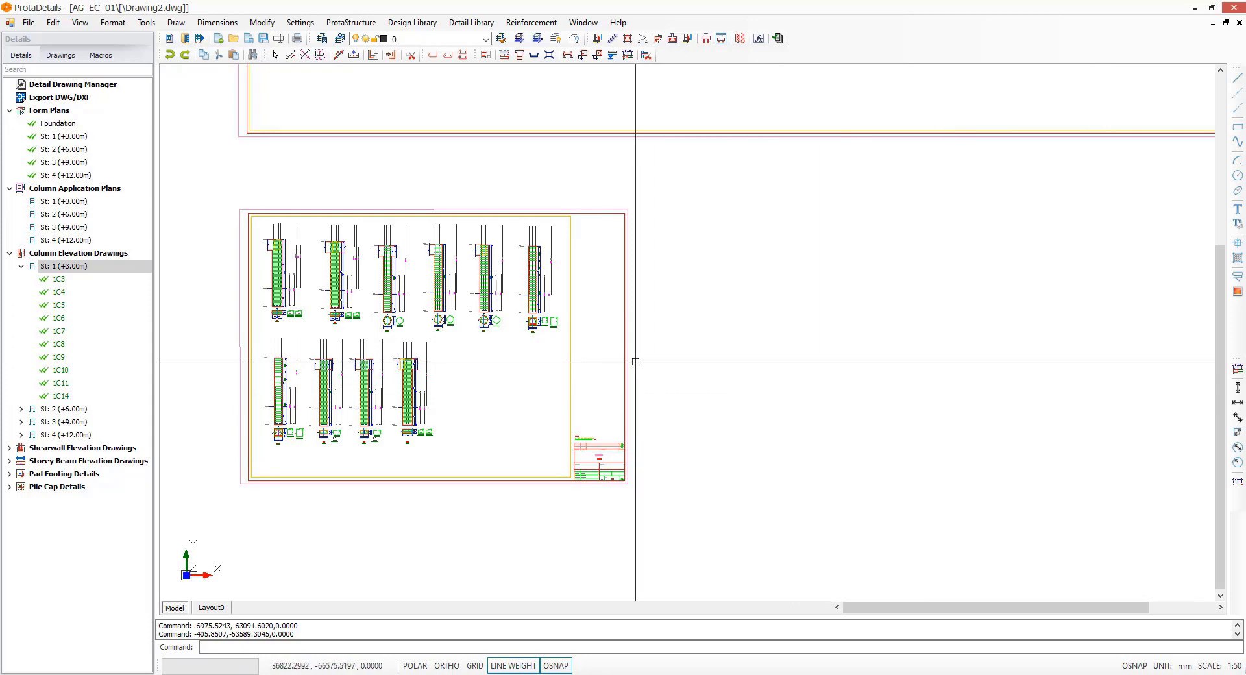
pyautogui.click(59, 280)
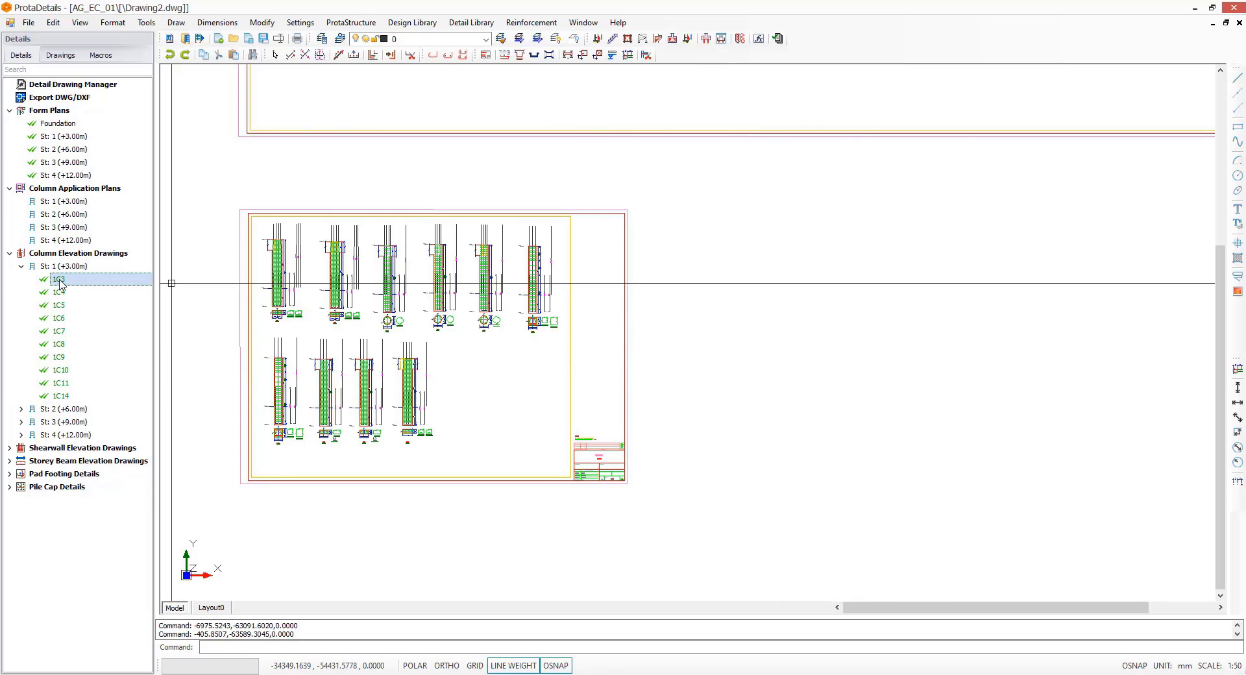
pyautogui.rightClick(61, 281)
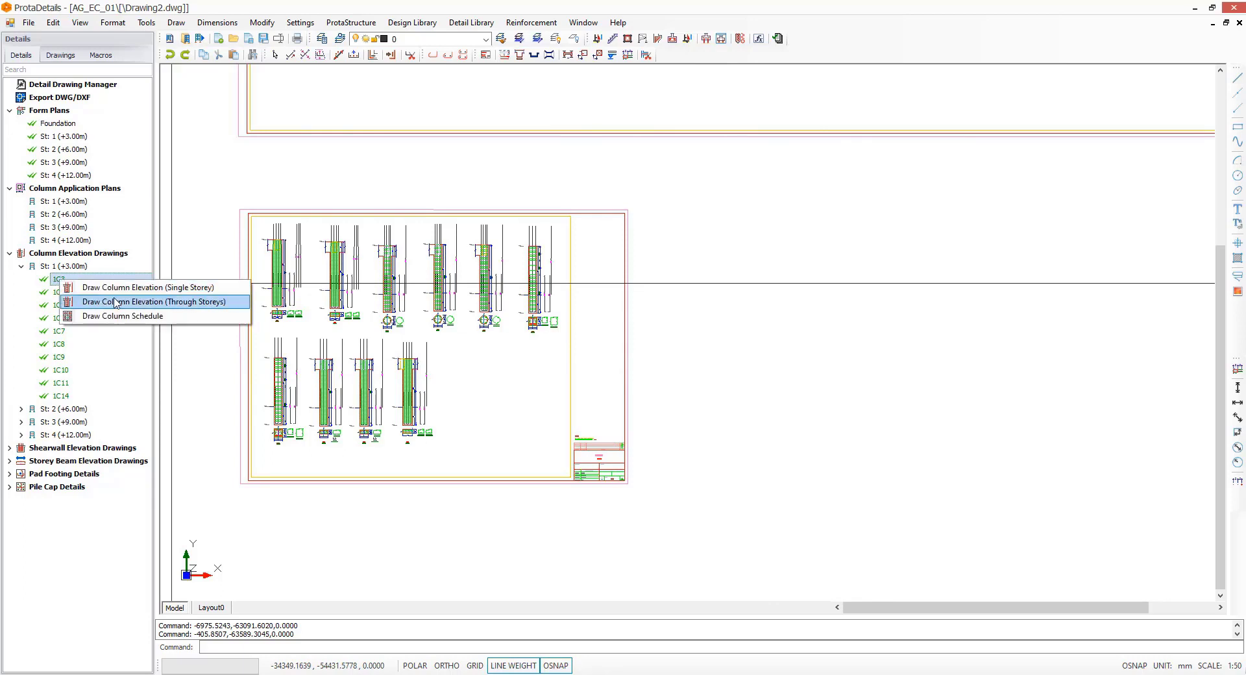
pyautogui.click(183, 302)
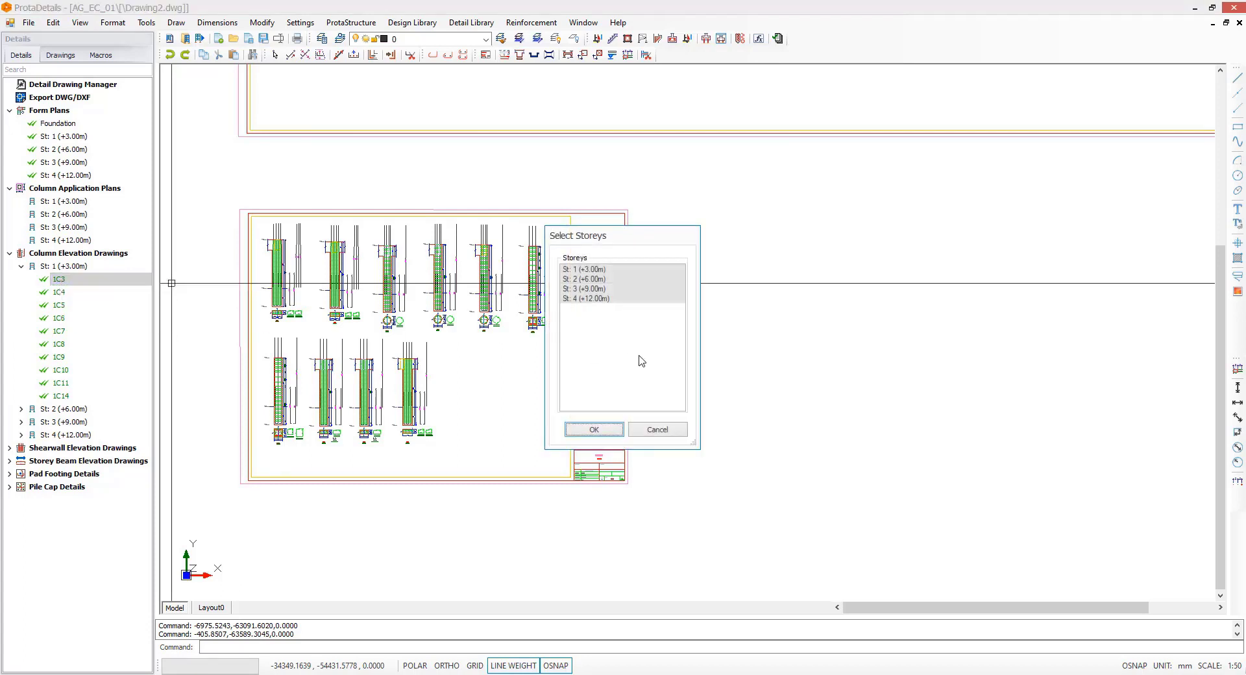
pyautogui.click(596, 431)
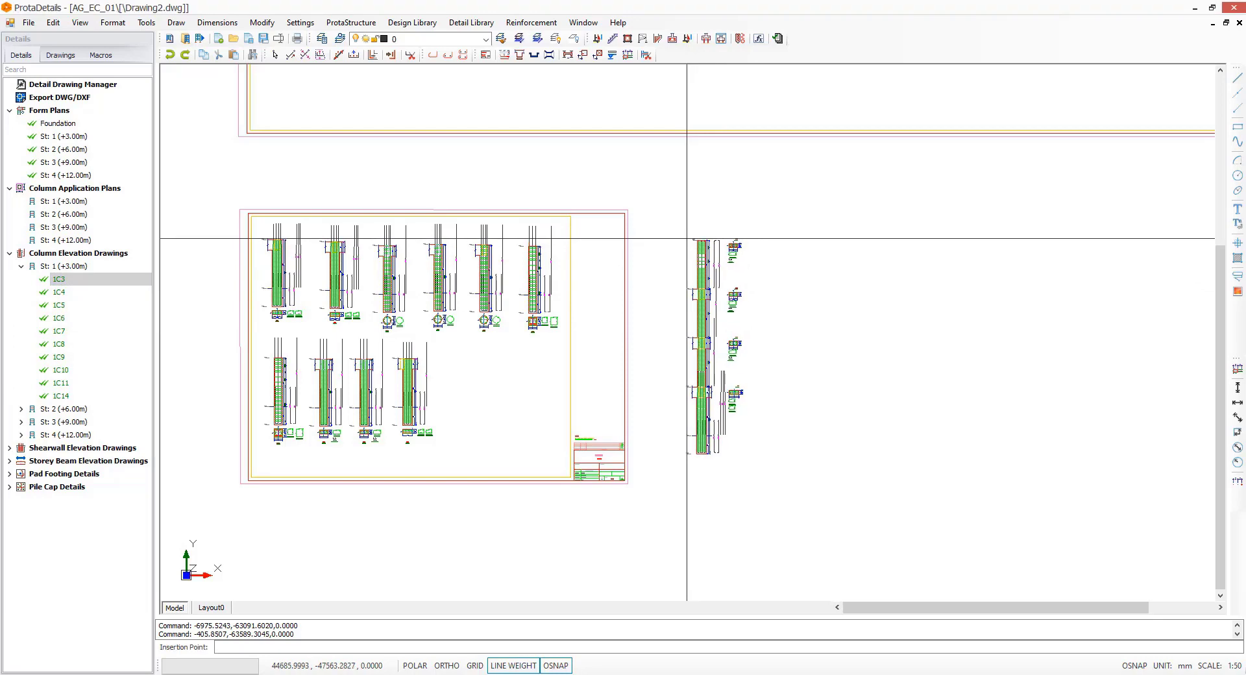
pyautogui.click(686, 238)
# Step: Examine the multi-storey elevation of column 1C3, including its bar laps, storey joints and cross-sections
pyautogui.scroll(3, 746, 373)
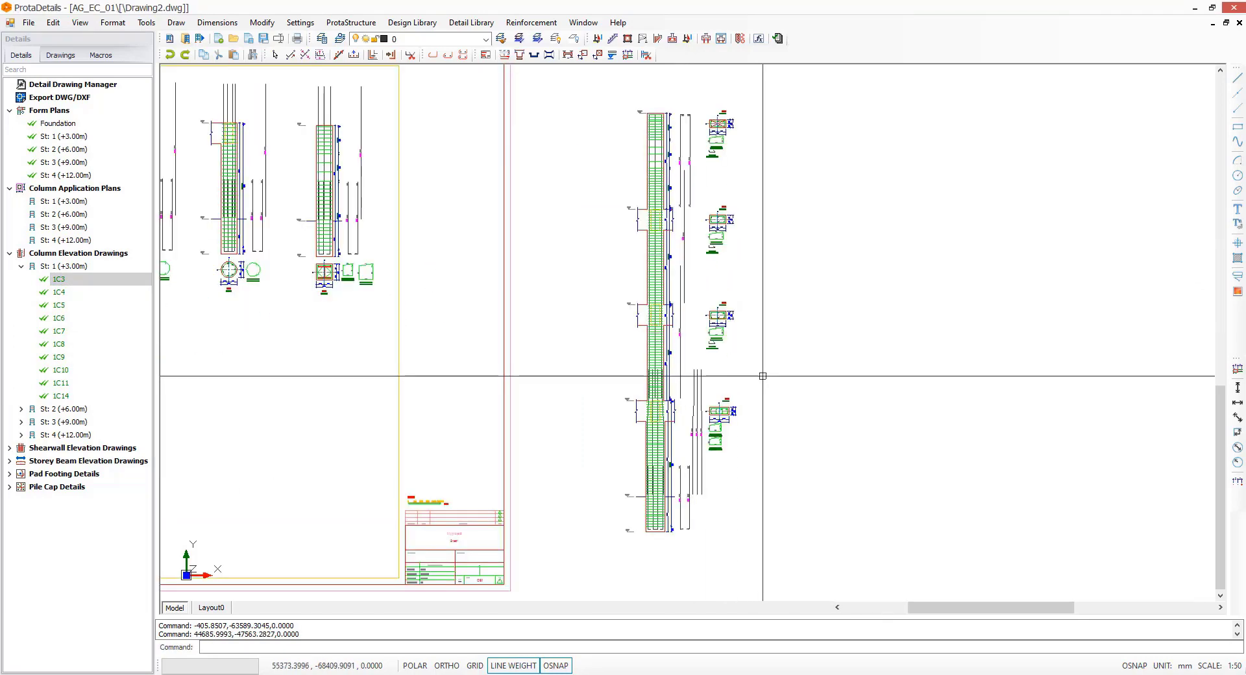
pyautogui.scroll(3, 762, 375)
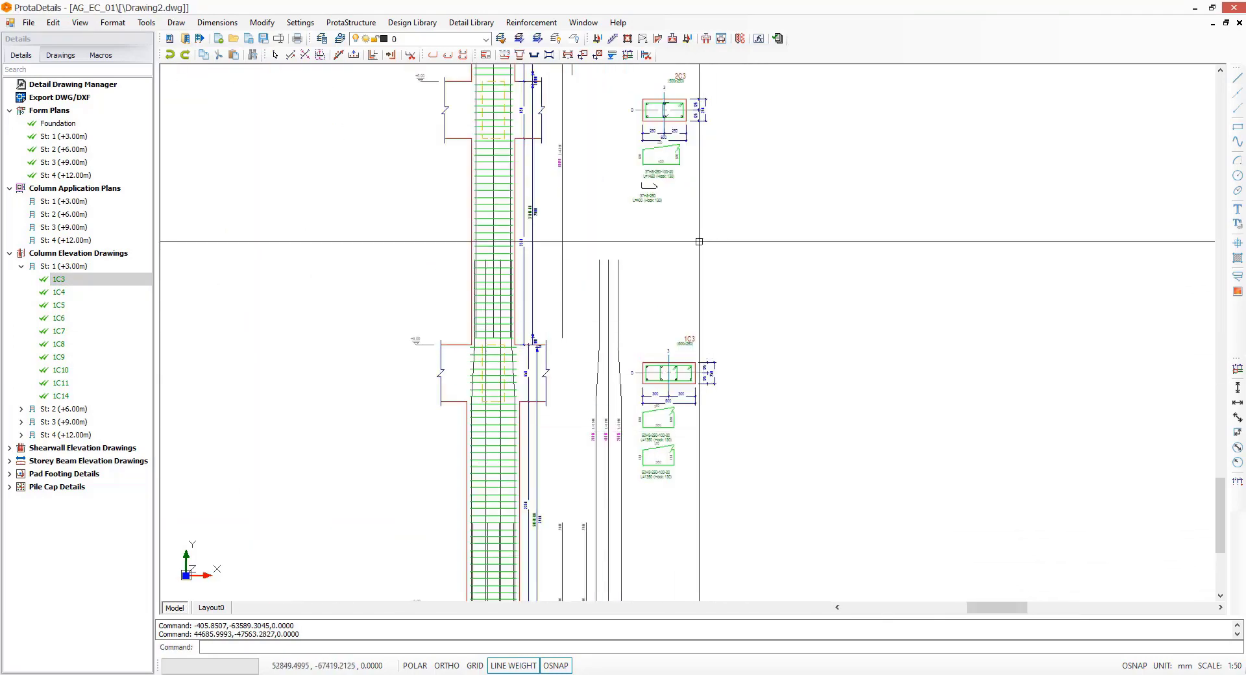
pyautogui.scroll(-3, 759, 288)
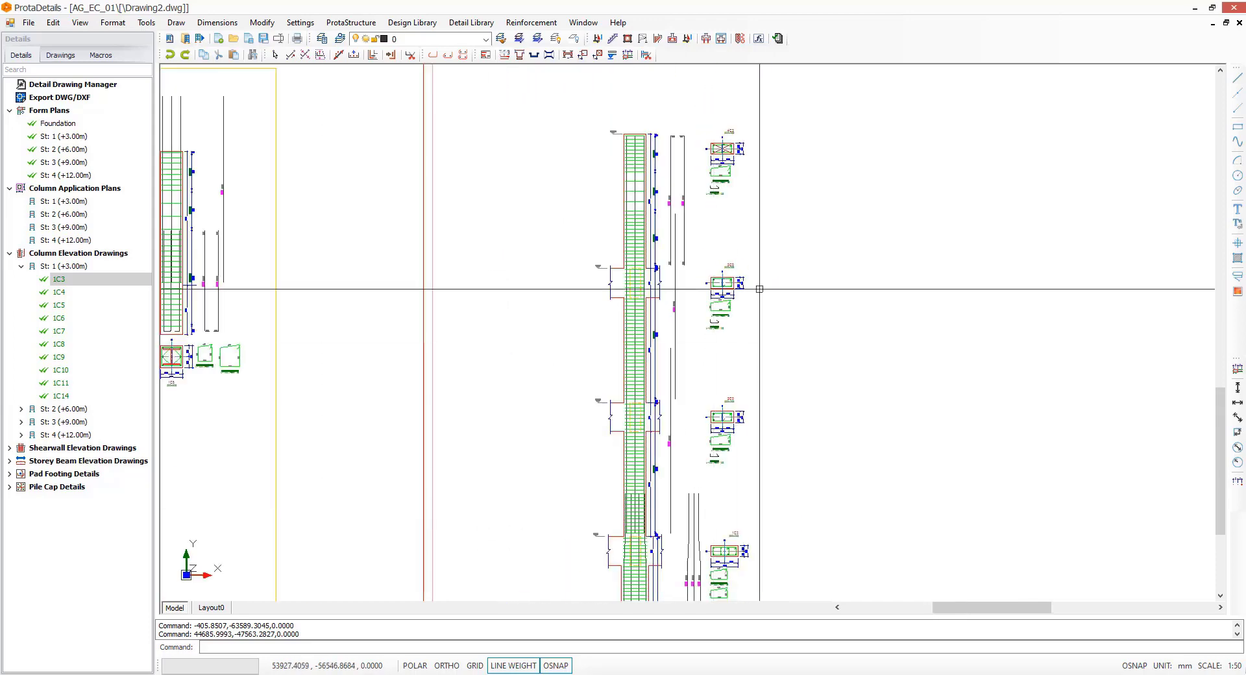
pyautogui.scroll(3, 759, 288)
pyautogui.scroll(-3, 623, 195)
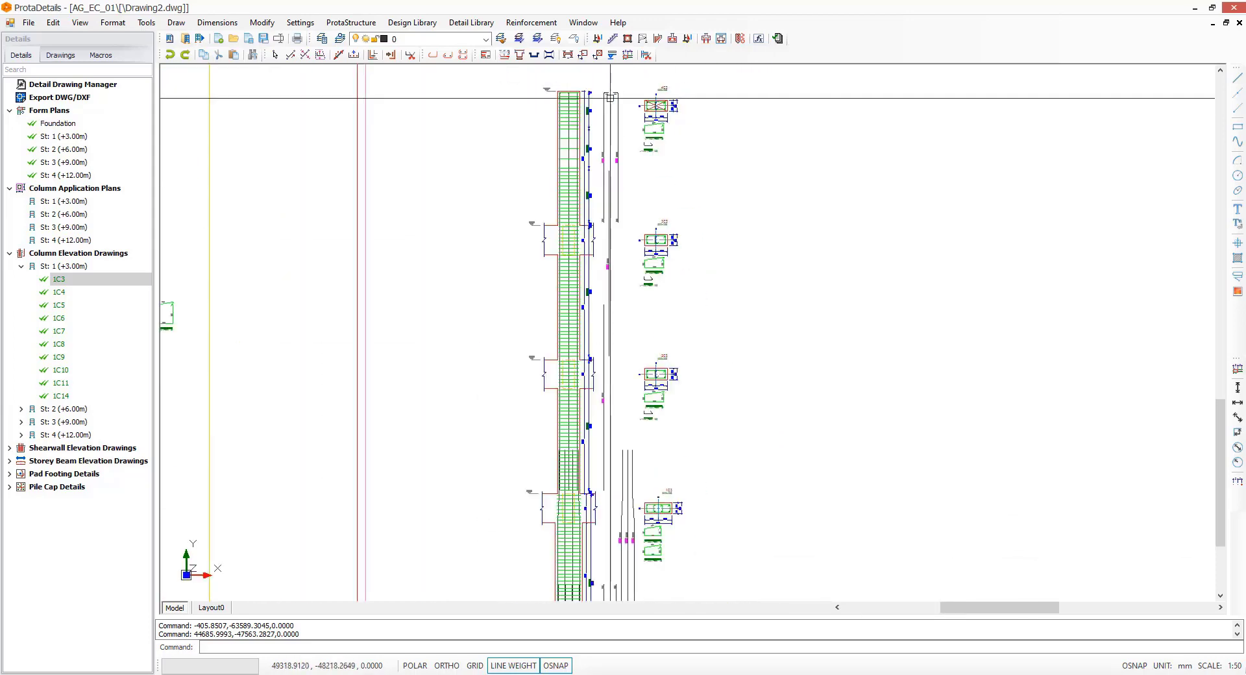
pyautogui.scroll(2, 597, 491)
pyautogui.scroll(-3, 594, 458)
pyautogui.scroll(3, 593, 456)
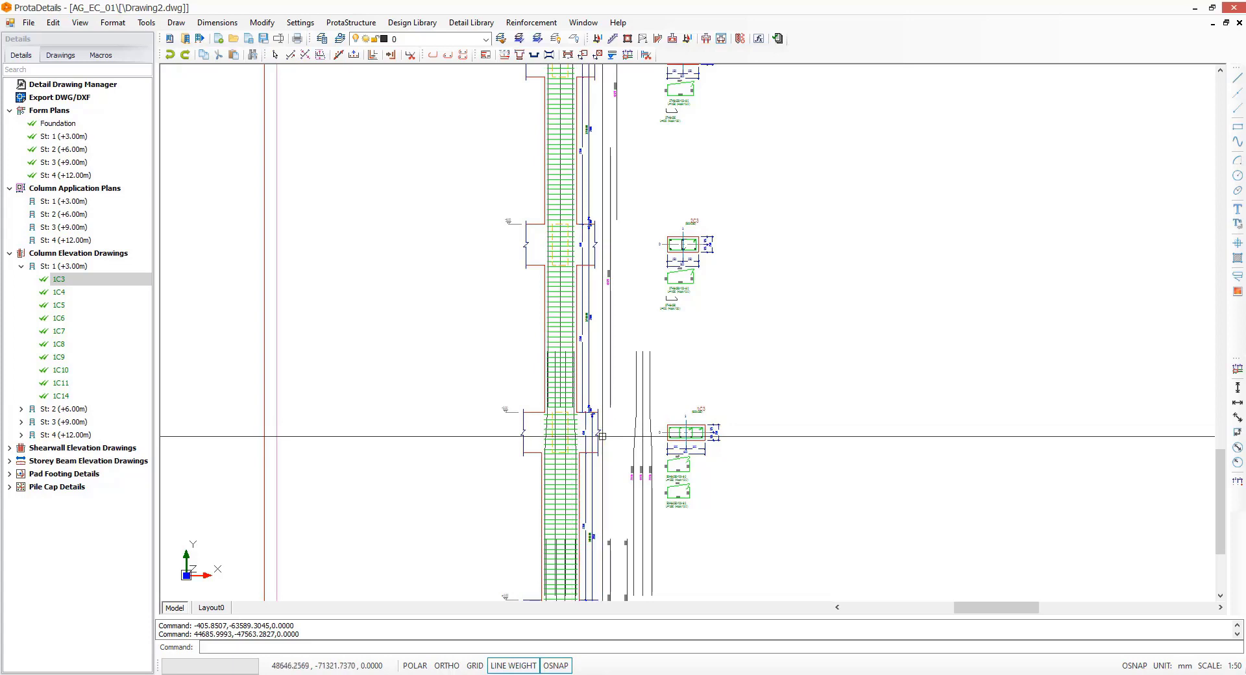
# Step: Draw the elevation of column 1C10 through storeys St: 1 to St: 4 and place it to the right of the 1C3 elevation
pyautogui.click(58, 370)
pyautogui.rightClick(59, 371)
pyautogui.click(117, 388)
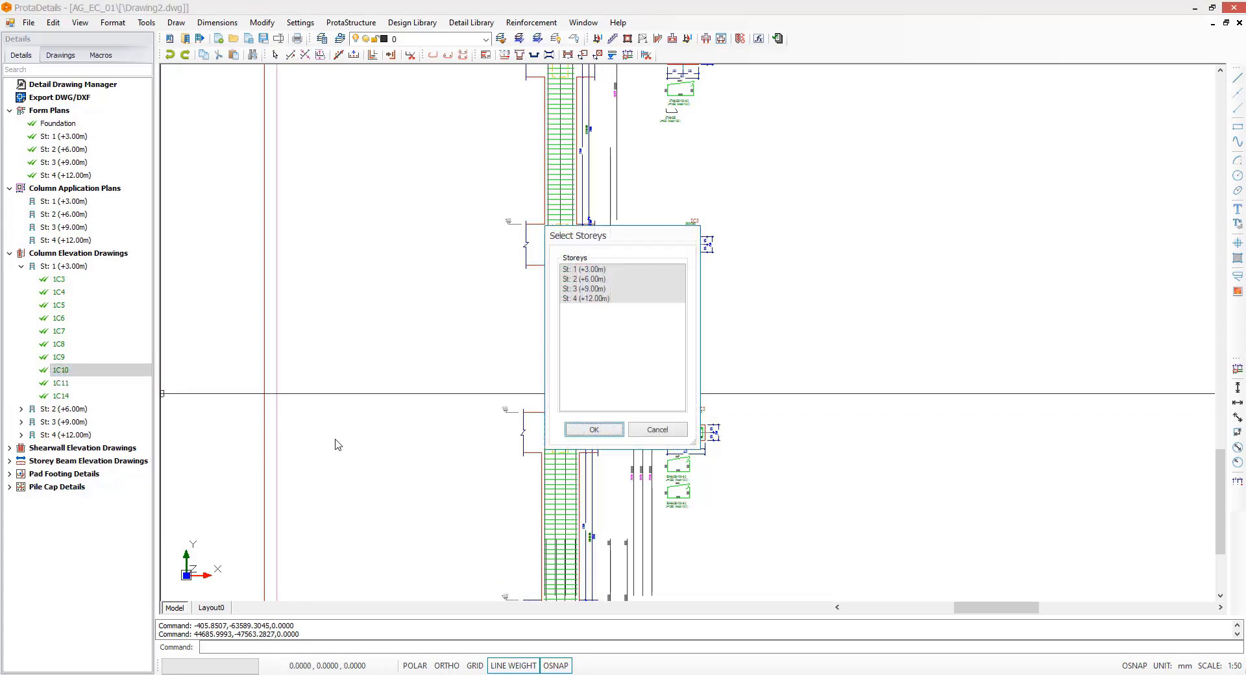
pyautogui.click(594, 430)
pyautogui.scroll(-3, 543, 318)
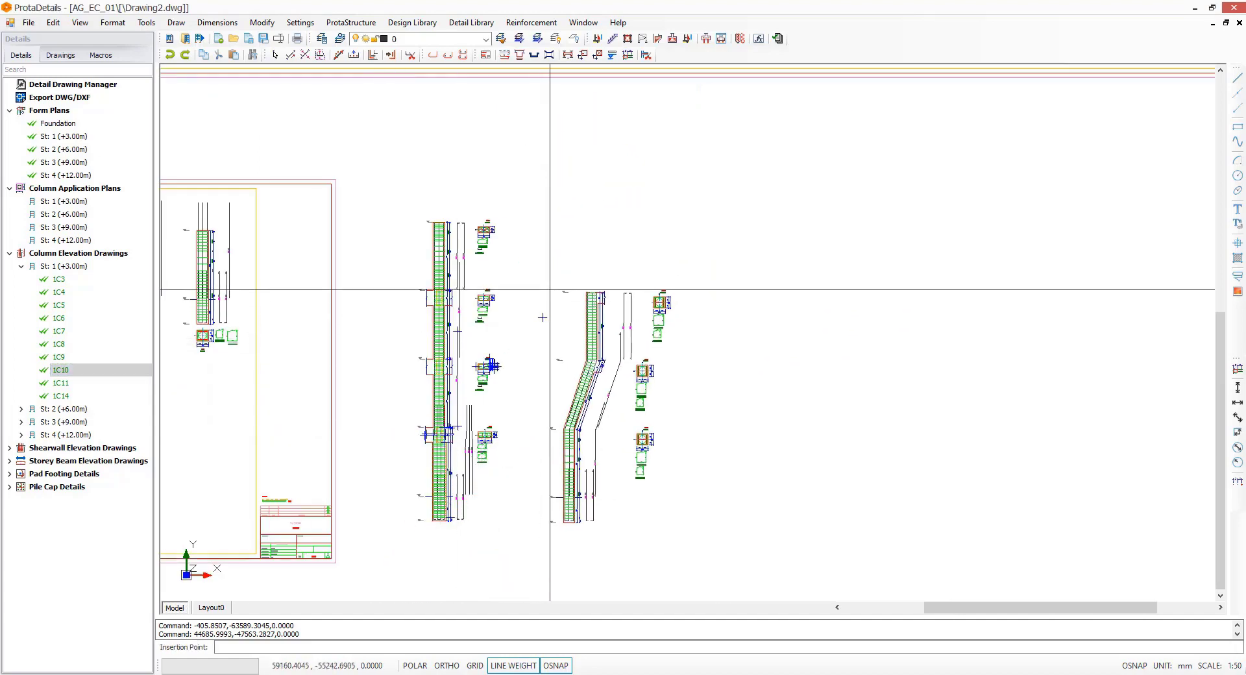
pyautogui.click(576, 298)
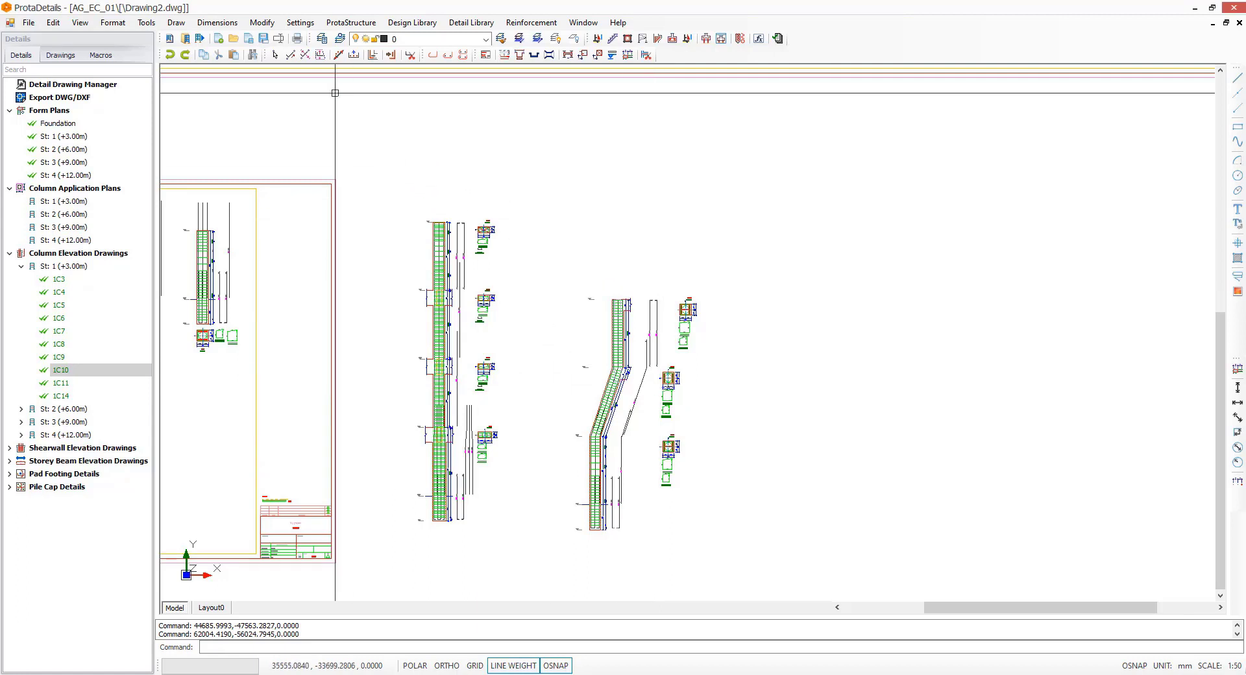
# Step: Switch the longitudinal bar lap position for columns to the second option in the column and shearwall detailing settings
pyautogui.click(300, 24)
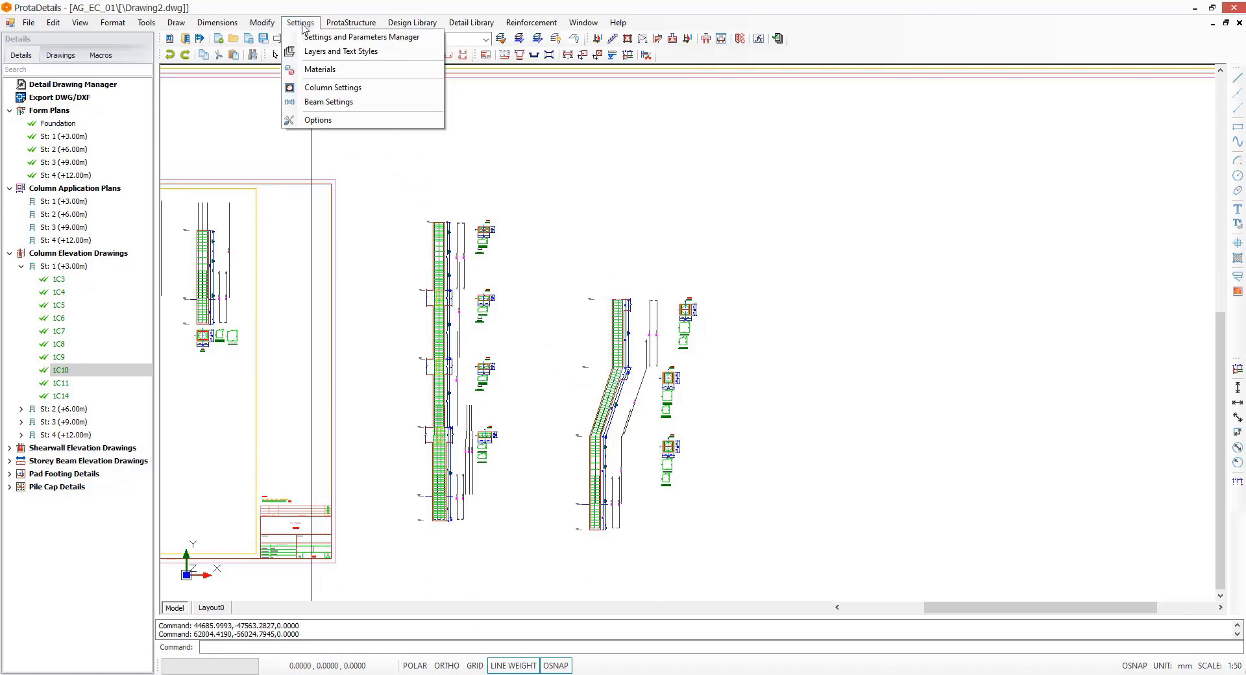
pyautogui.click(349, 92)
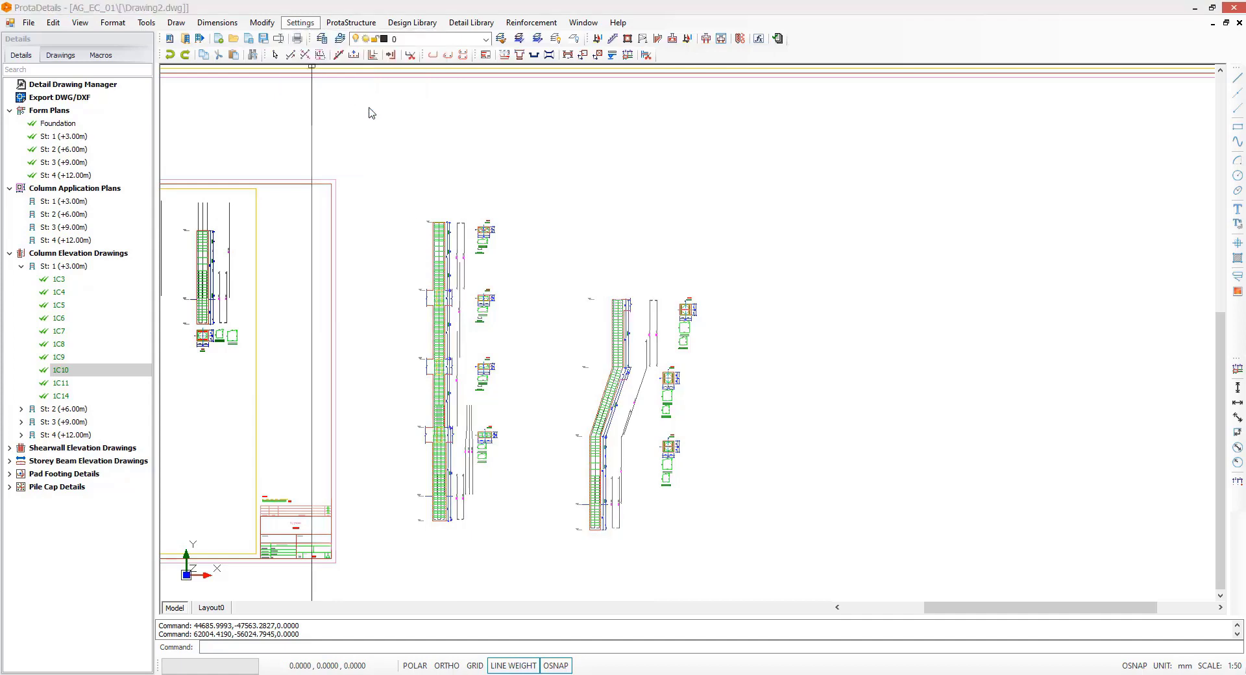
pyautogui.click(373, 313)
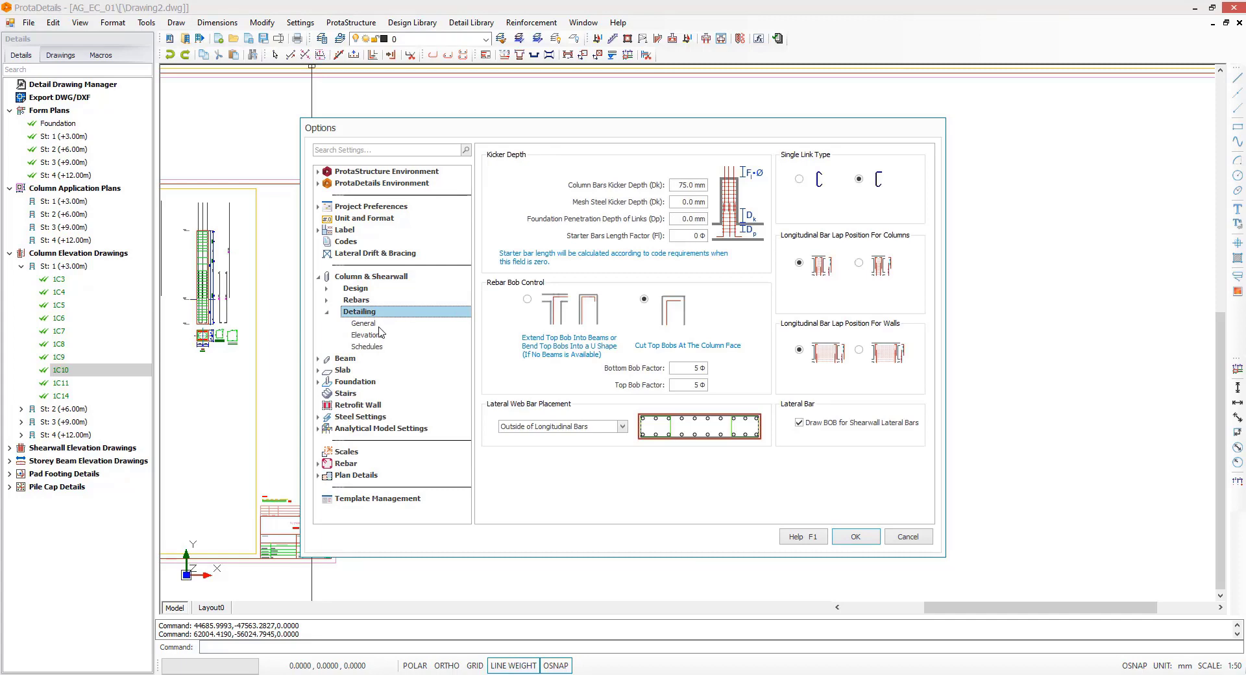
pyautogui.click(859, 263)
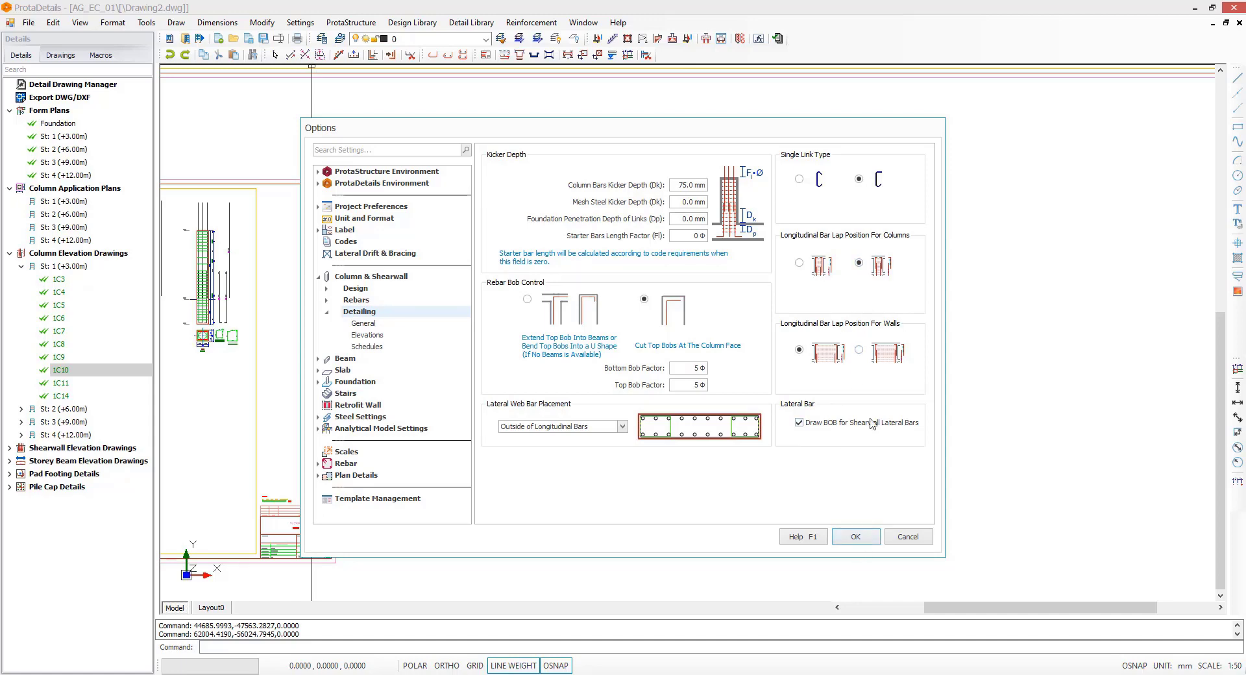
pyautogui.click(868, 537)
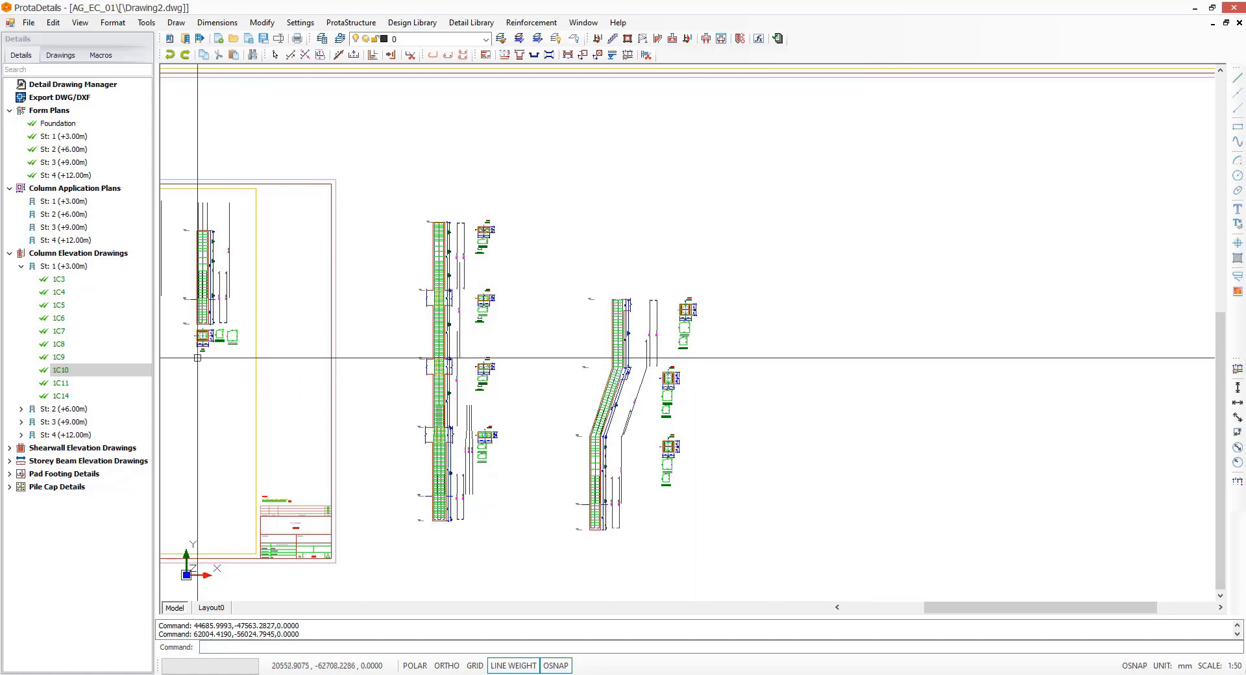
# Step: Draw column 1C3 again through all storeys to the right of the 1C10 elevation and inspect its bar laps
pyautogui.rightClick(52, 281)
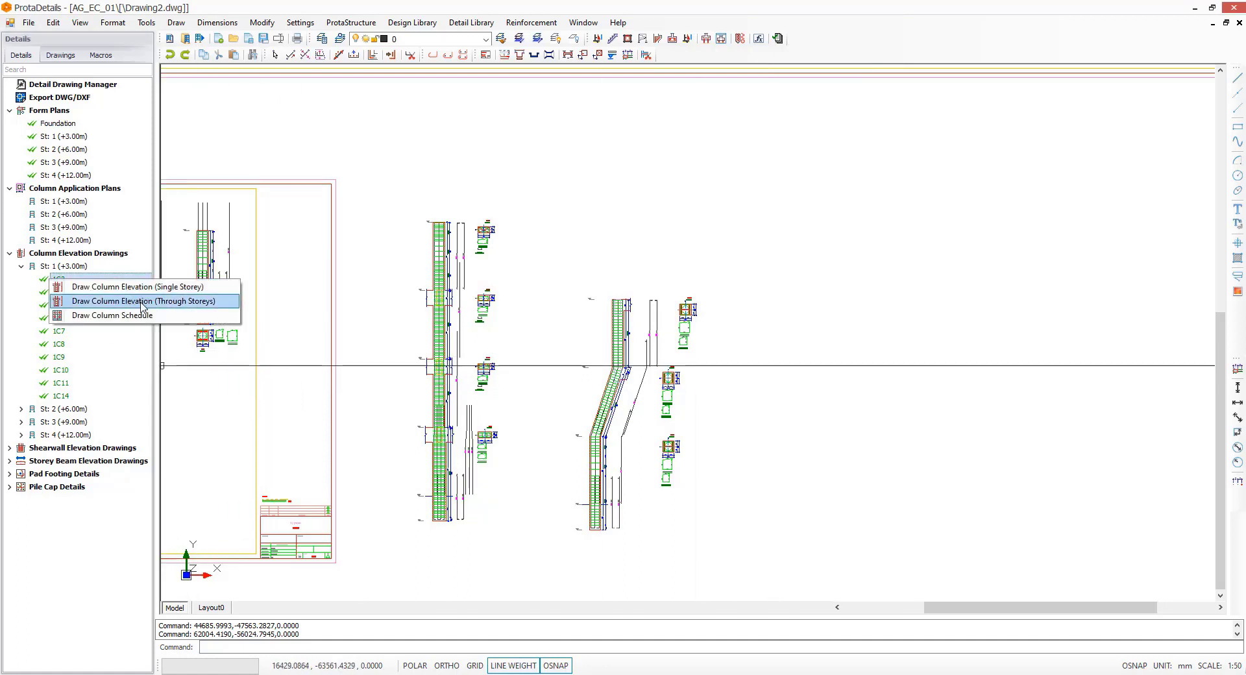
pyautogui.click(142, 302)
pyautogui.click(593, 429)
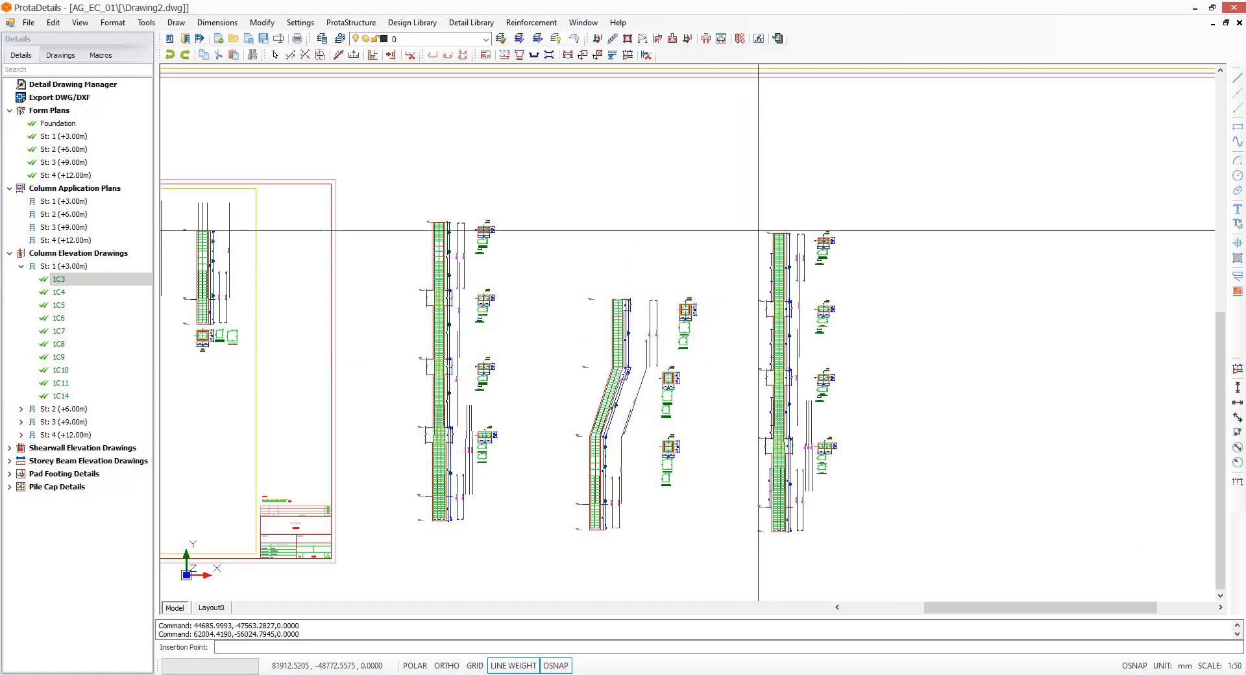
pyautogui.click(807, 350)
pyautogui.scroll(5, 811, 368)
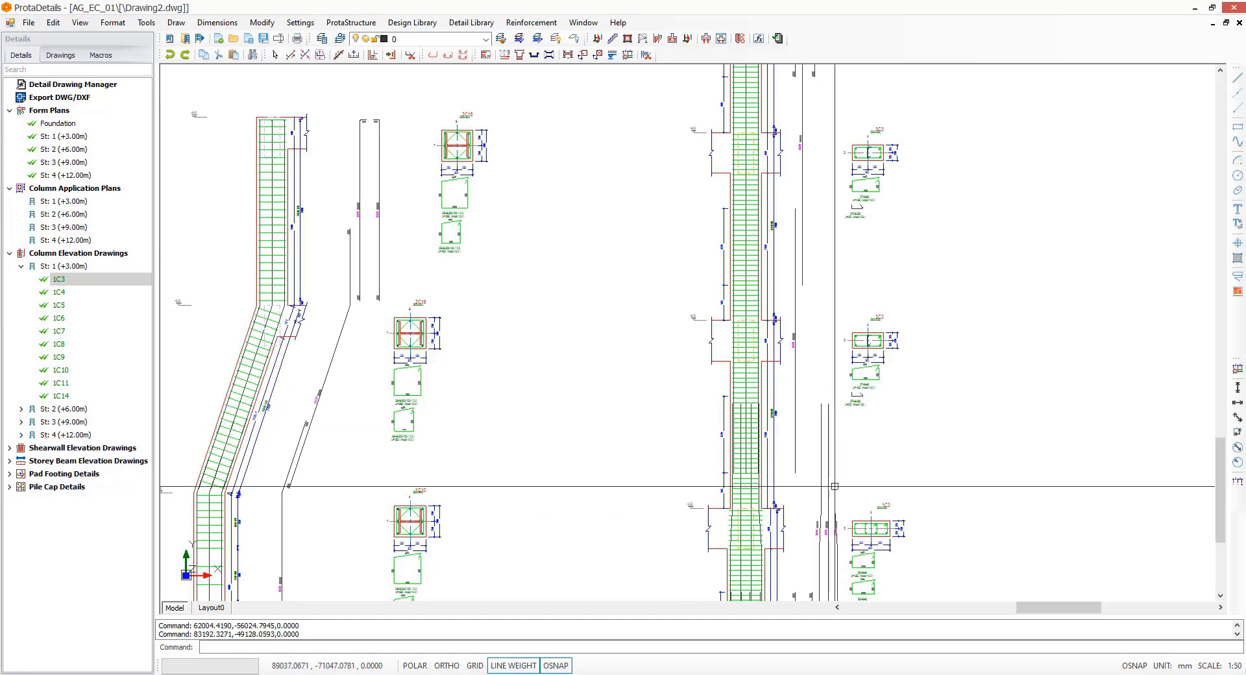
pyautogui.moveTo(869, 308); pyautogui.dragTo(868, 424, button='middle')
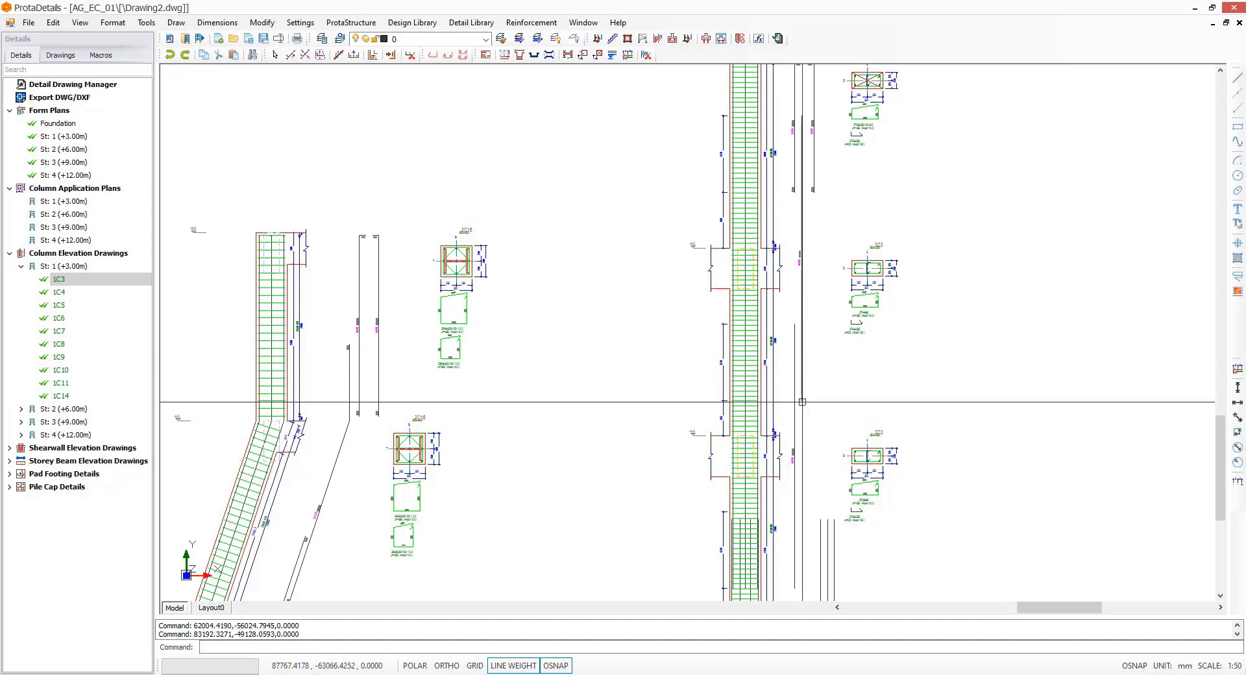
pyautogui.scroll(-3, 573, 325)
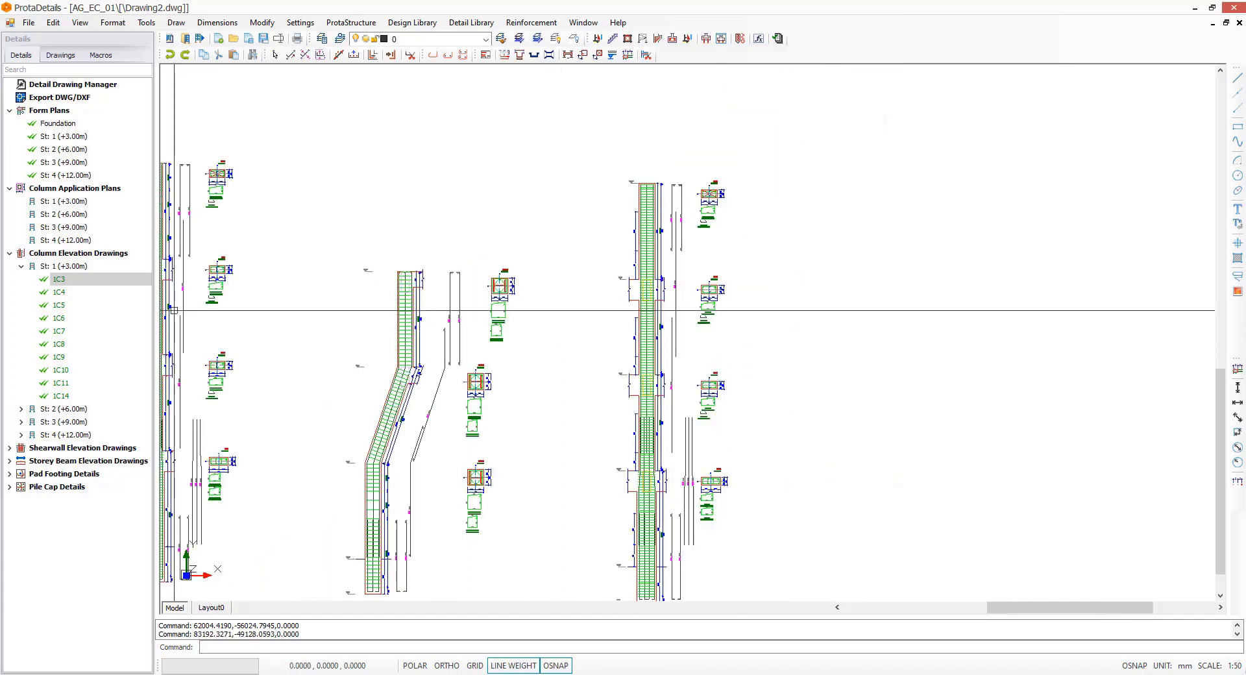
# Step: Draw the elevation of shearwall 1W5 through all storeys and place it to the right of the second 1C3 elevation
pyautogui.doubleClick(62, 448)
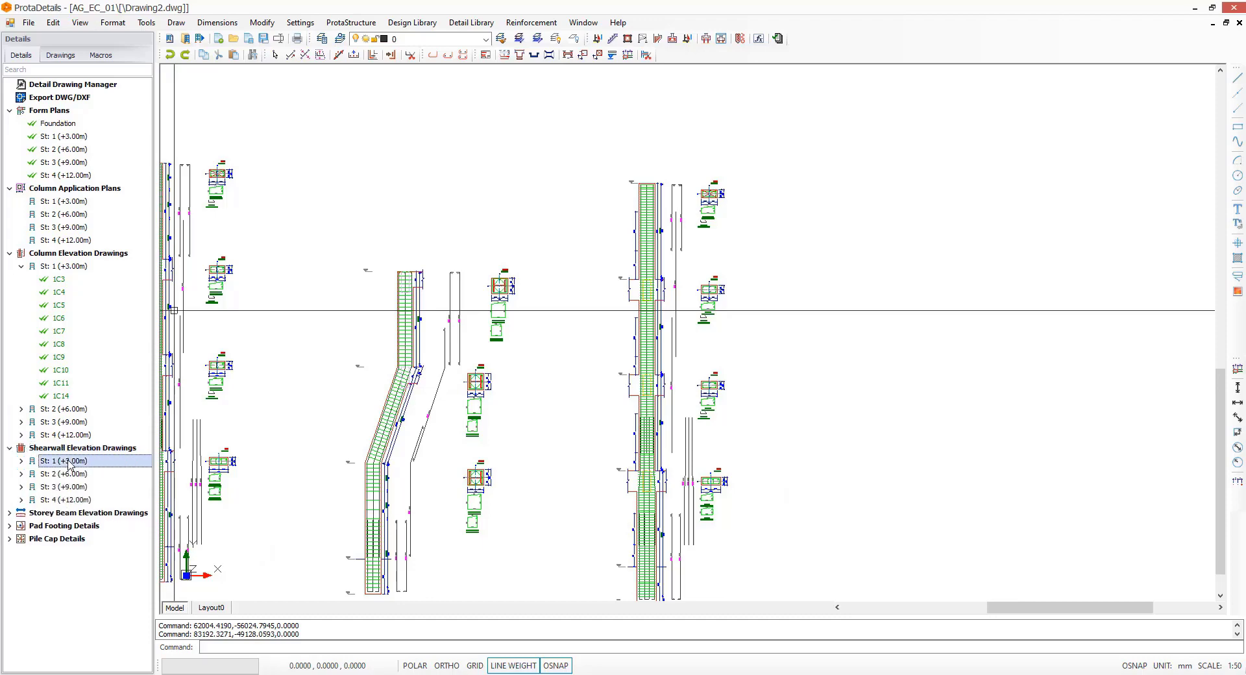
pyautogui.doubleClick(65, 461)
pyautogui.rightClick(60, 500)
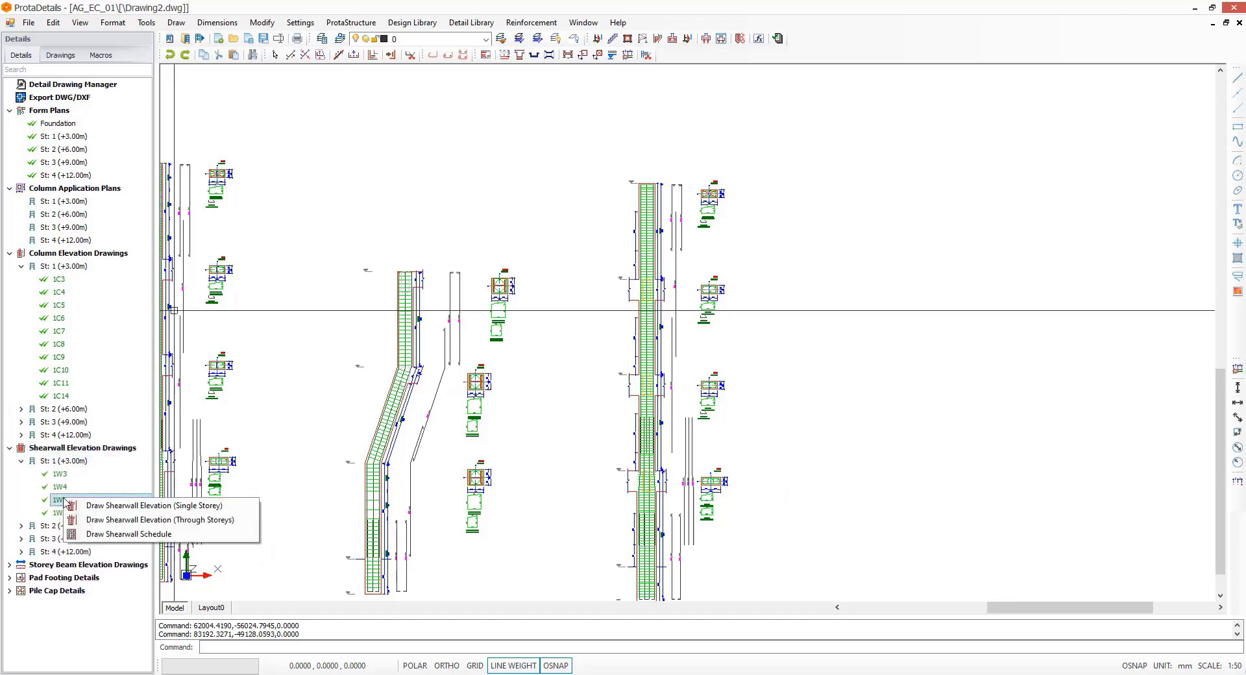
pyautogui.click(153, 522)
pyautogui.click(593, 430)
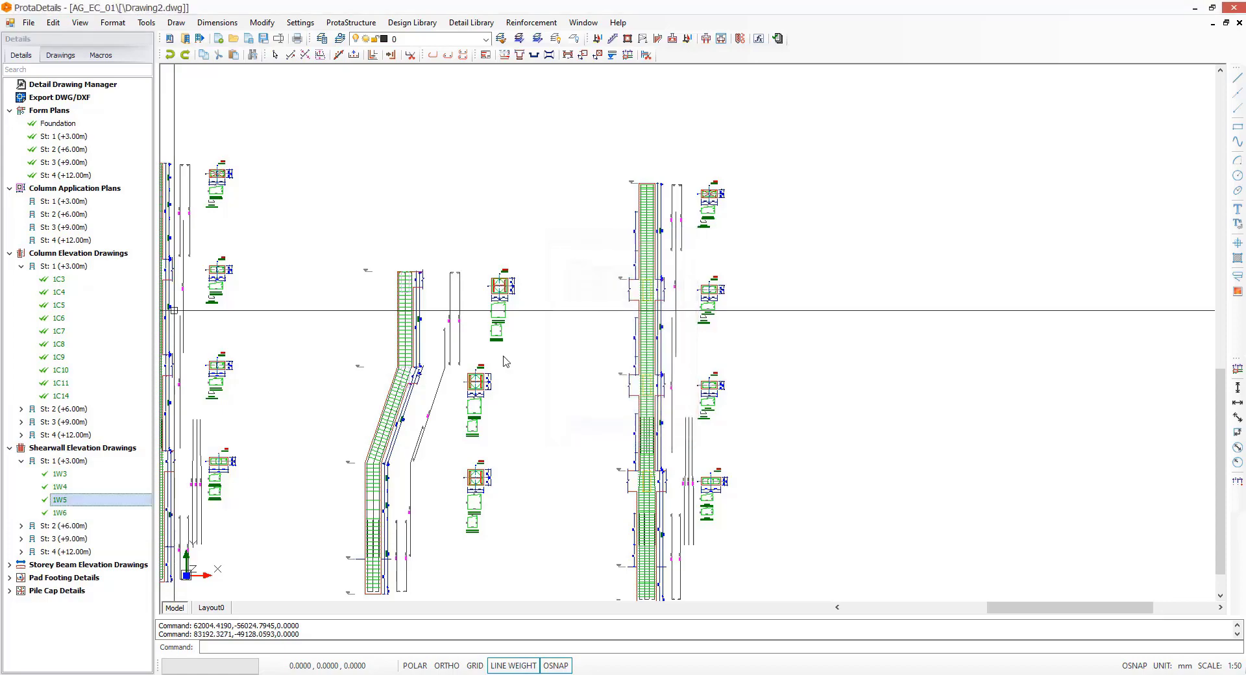
pyautogui.click(590, 214)
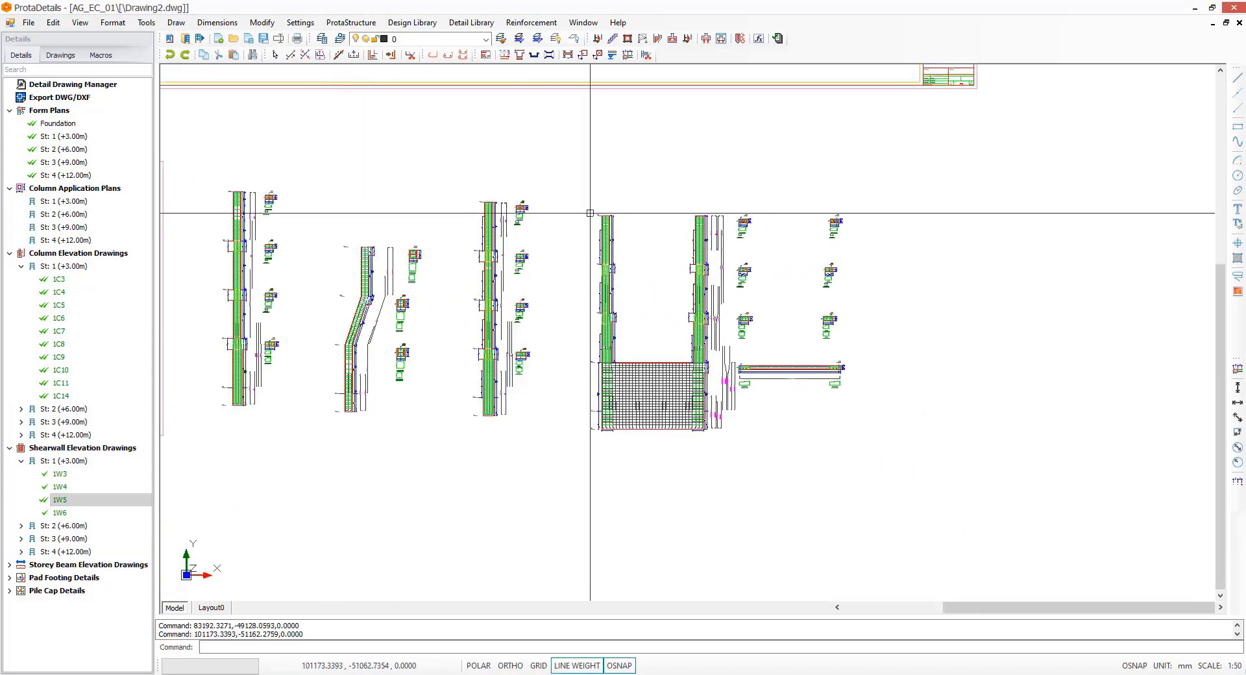
# Step: Examine the 1W5 elevation, including the wall panel mesh, the end-zone bar laps and the storey joints above the panel
pyautogui.scroll(5, 613, 402)
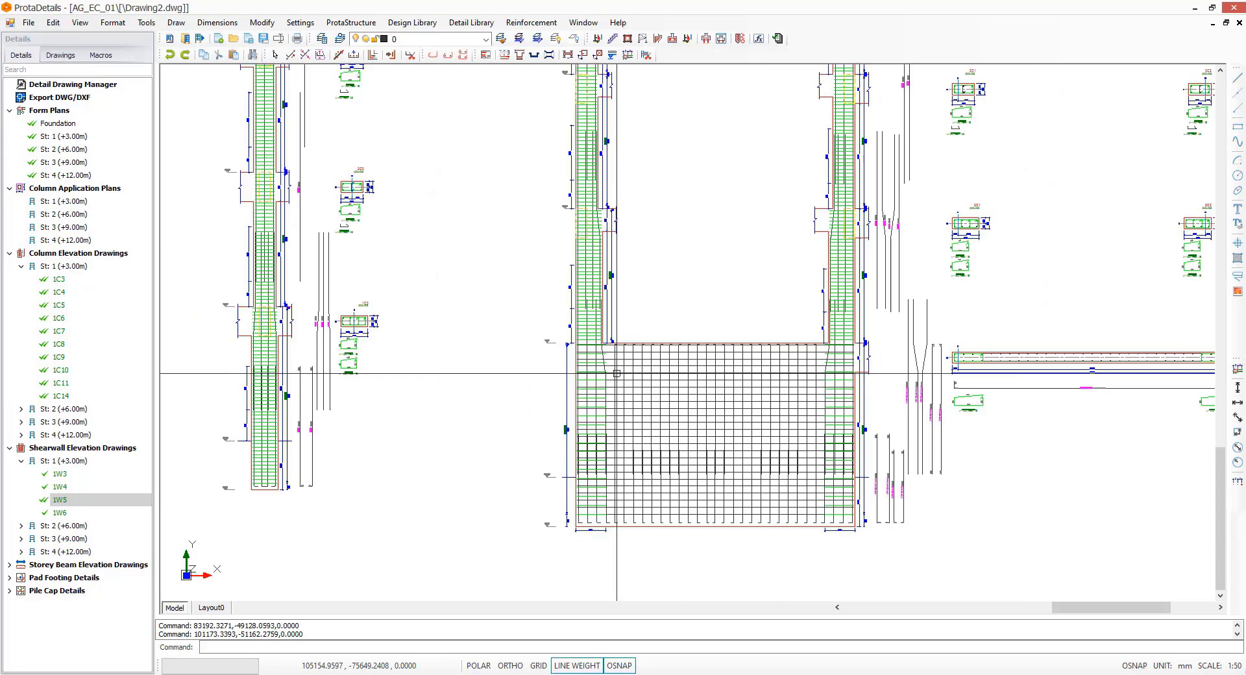
pyautogui.scroll(2, 616, 373)
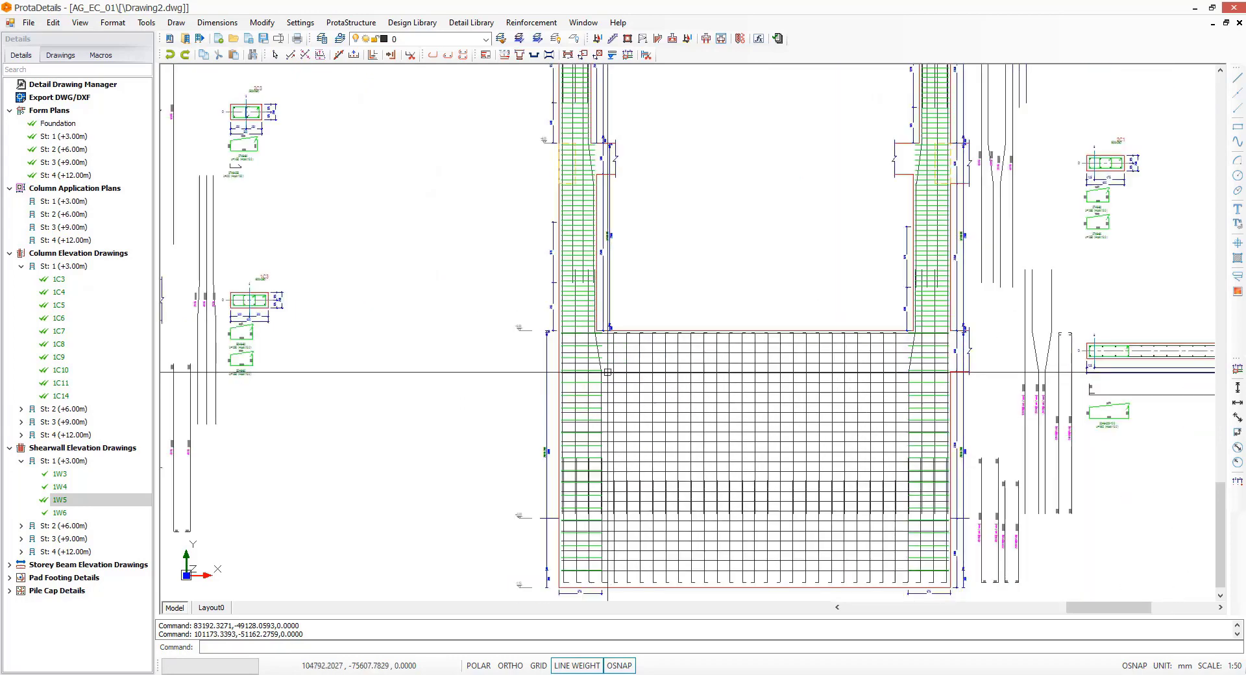
pyautogui.scroll(-4, 591, 316)
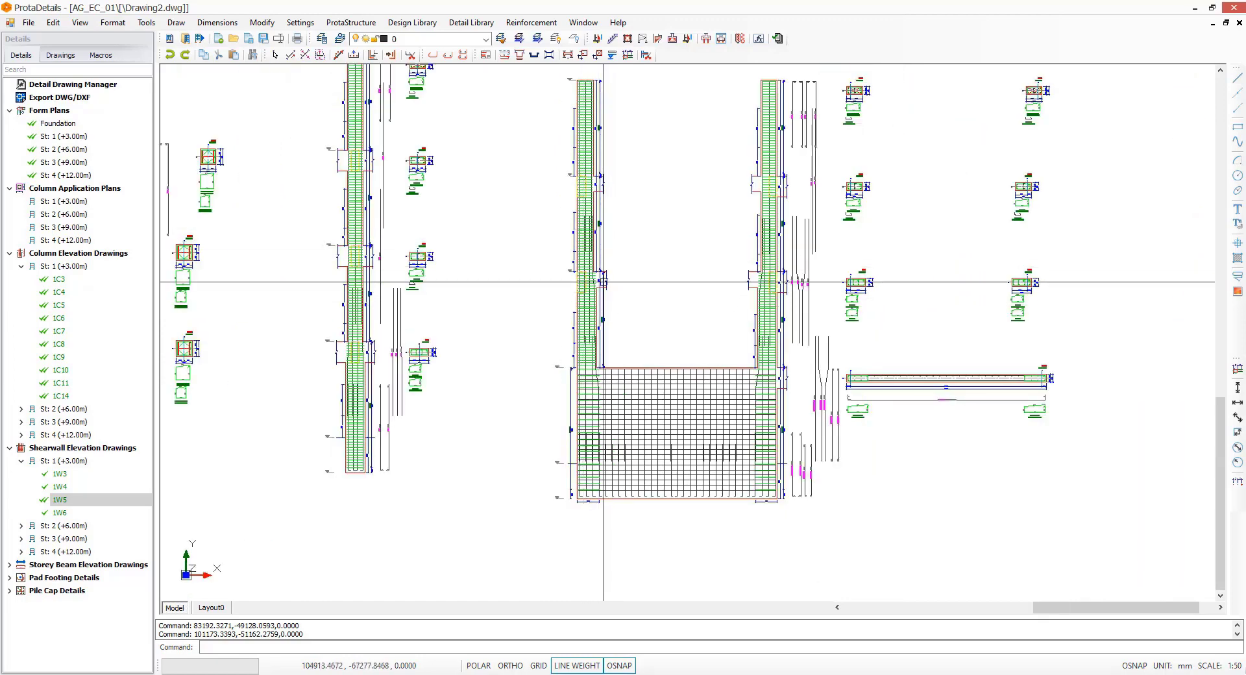
pyautogui.scroll(2, 596, 291)
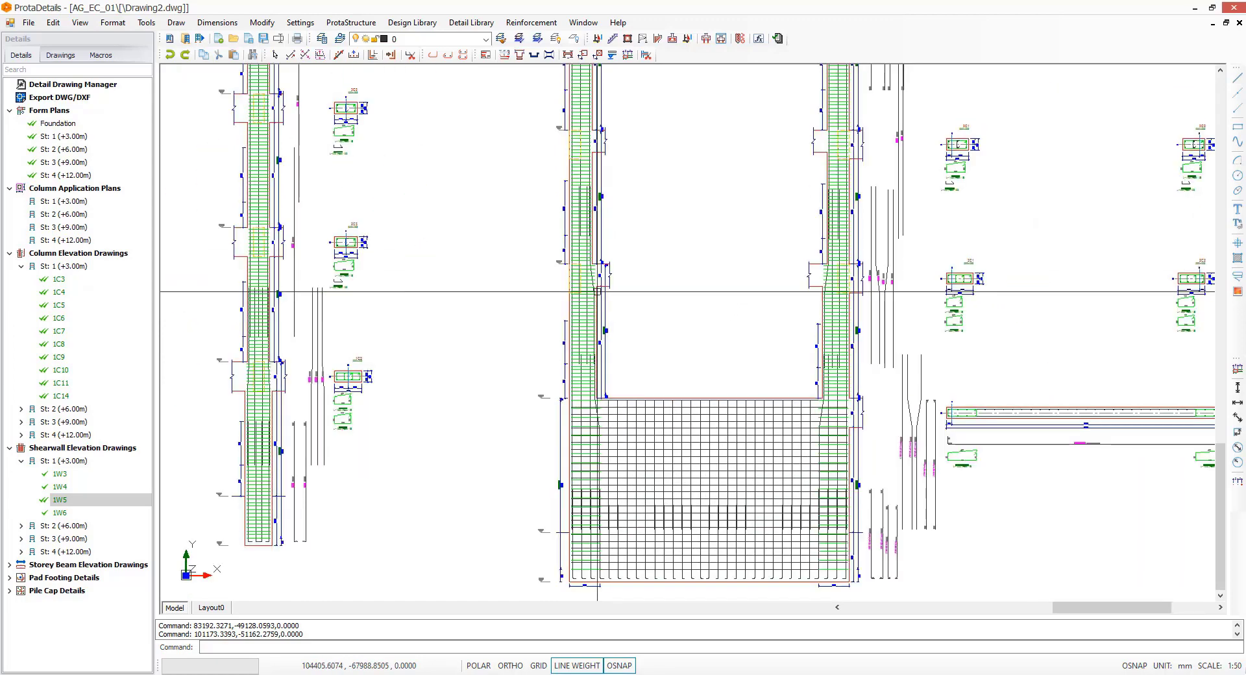
pyautogui.scroll(2, 597, 291)
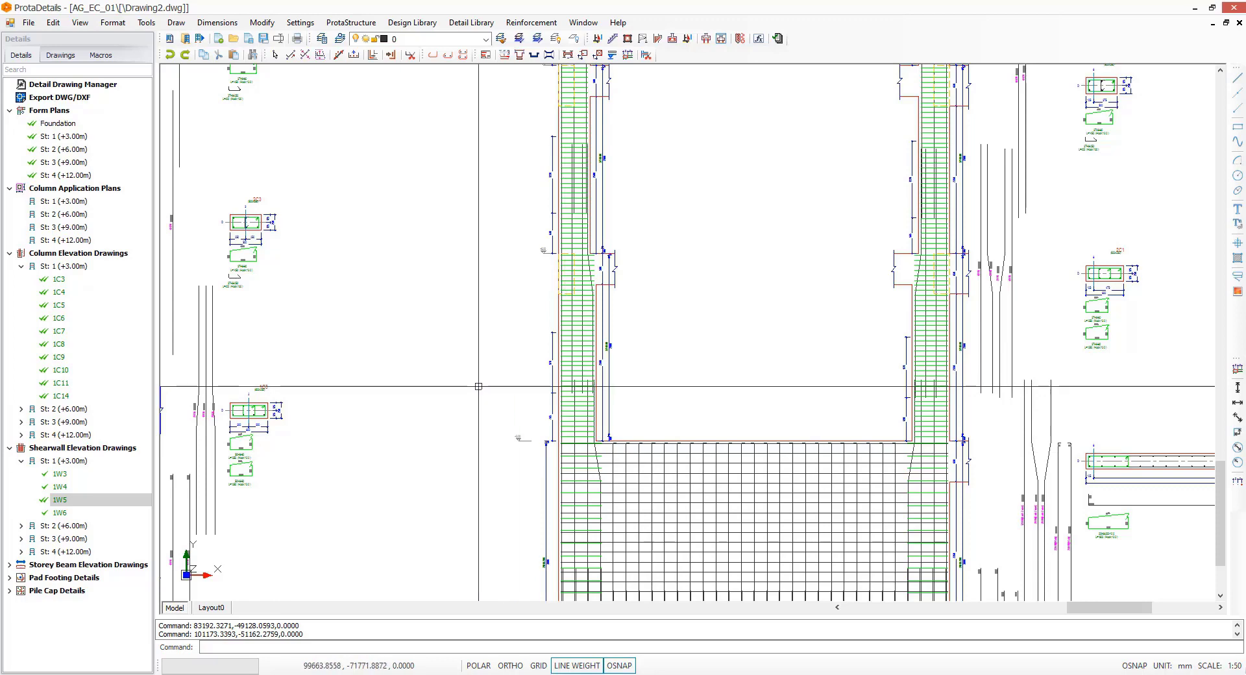
pyautogui.scroll(-2, 478, 386)
pyautogui.scroll(-2, 477, 386)
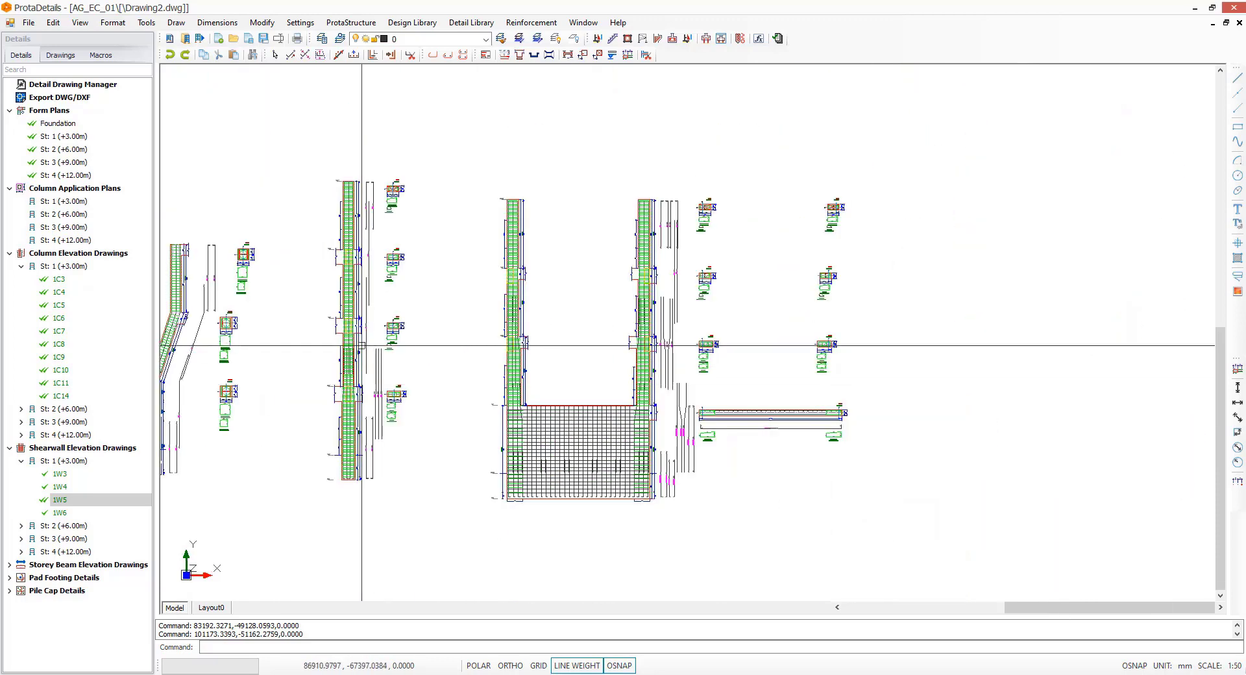
pyautogui.click(306, 24)
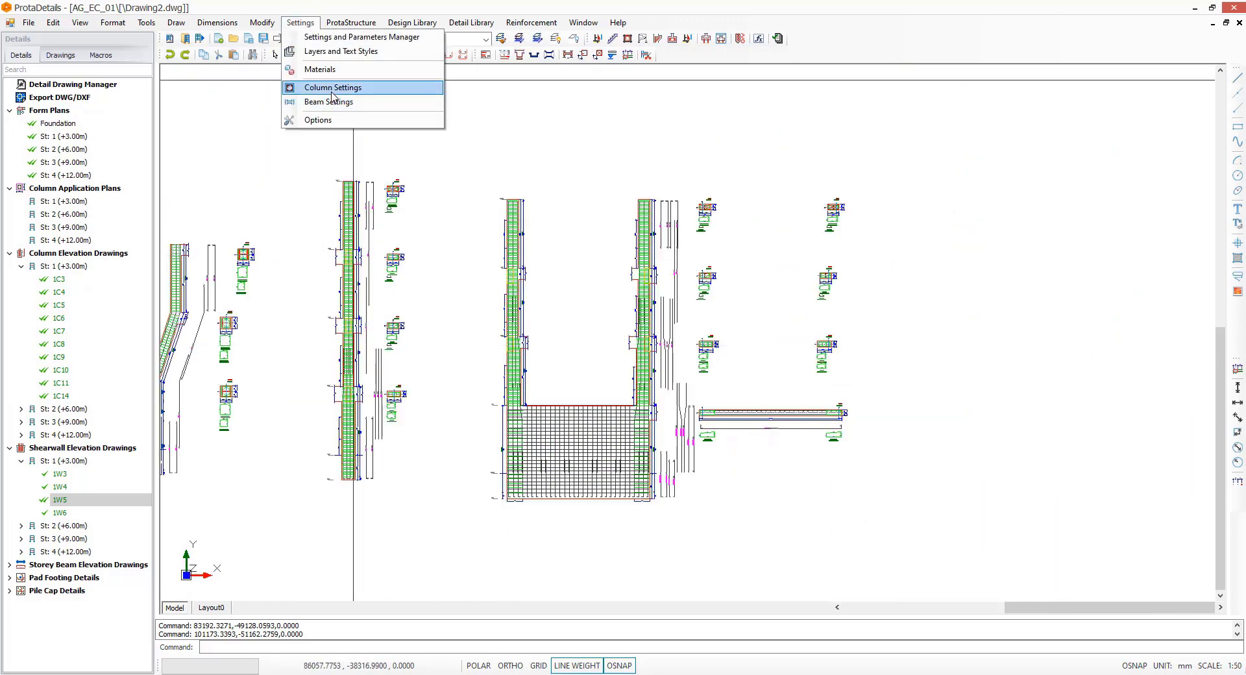
pyautogui.click(318, 117)
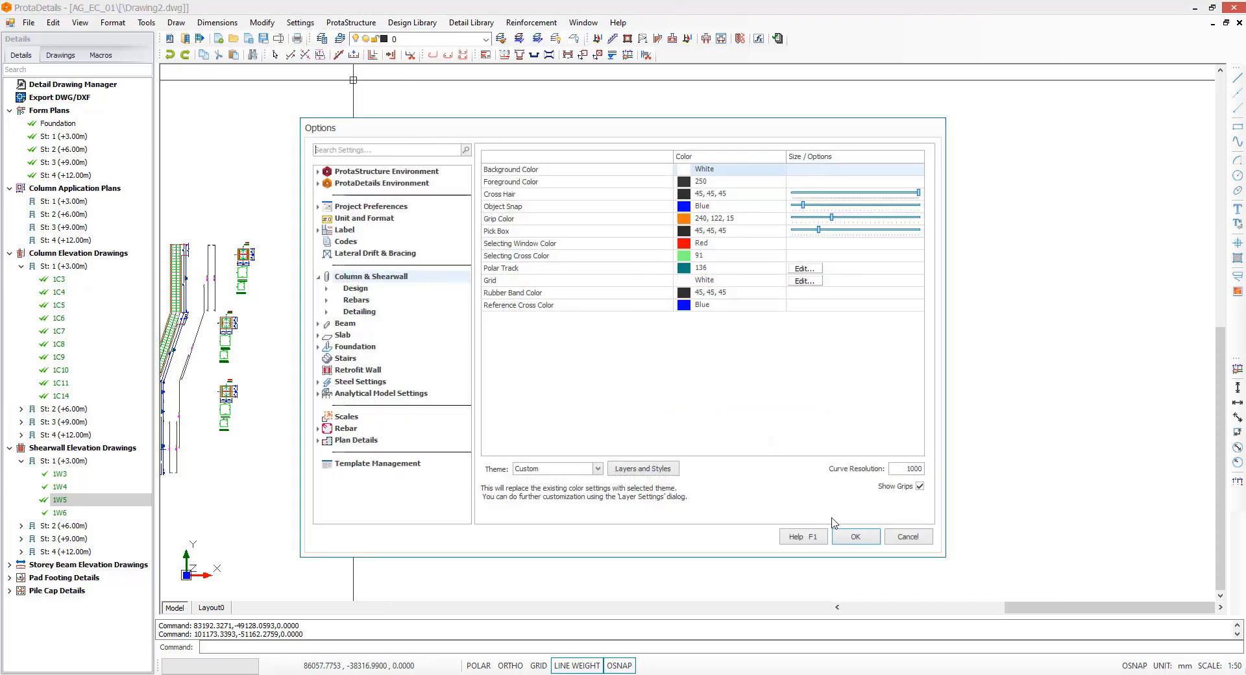
pyautogui.click(908, 536)
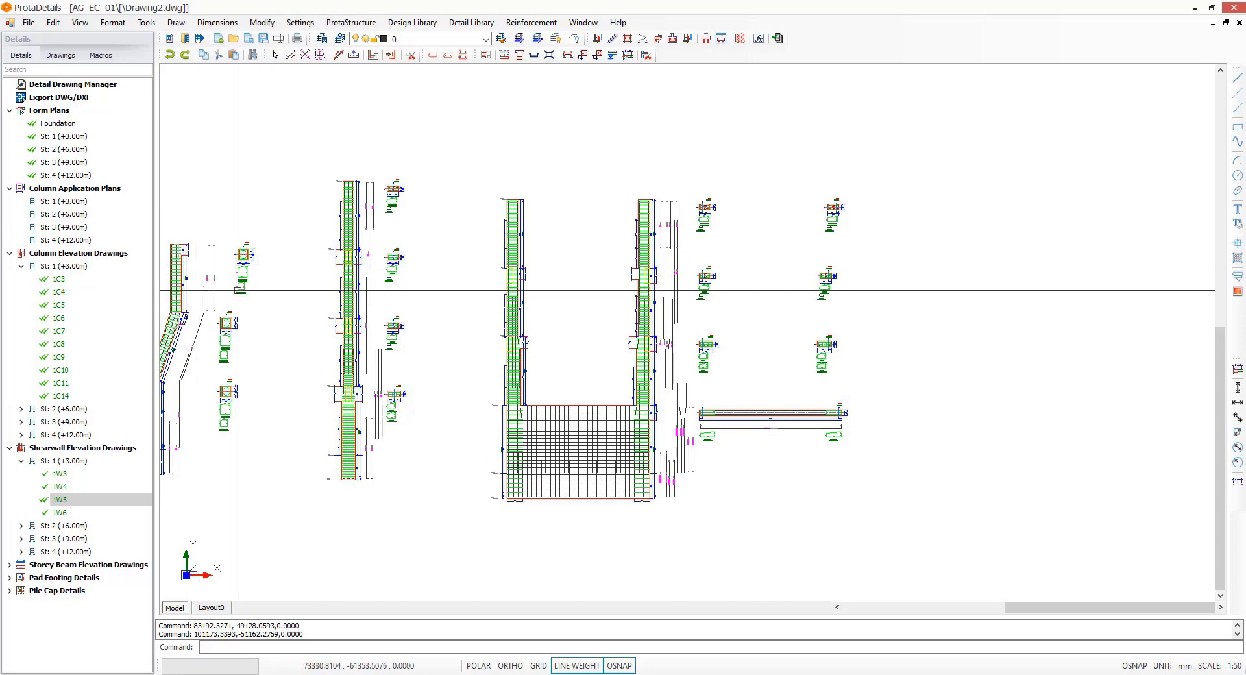
# Step: Set up a batch drawing of column elevations that generates columns through storeys and draws similar columns together
pyautogui.rightClick(76, 255)
pyautogui.click(121, 260)
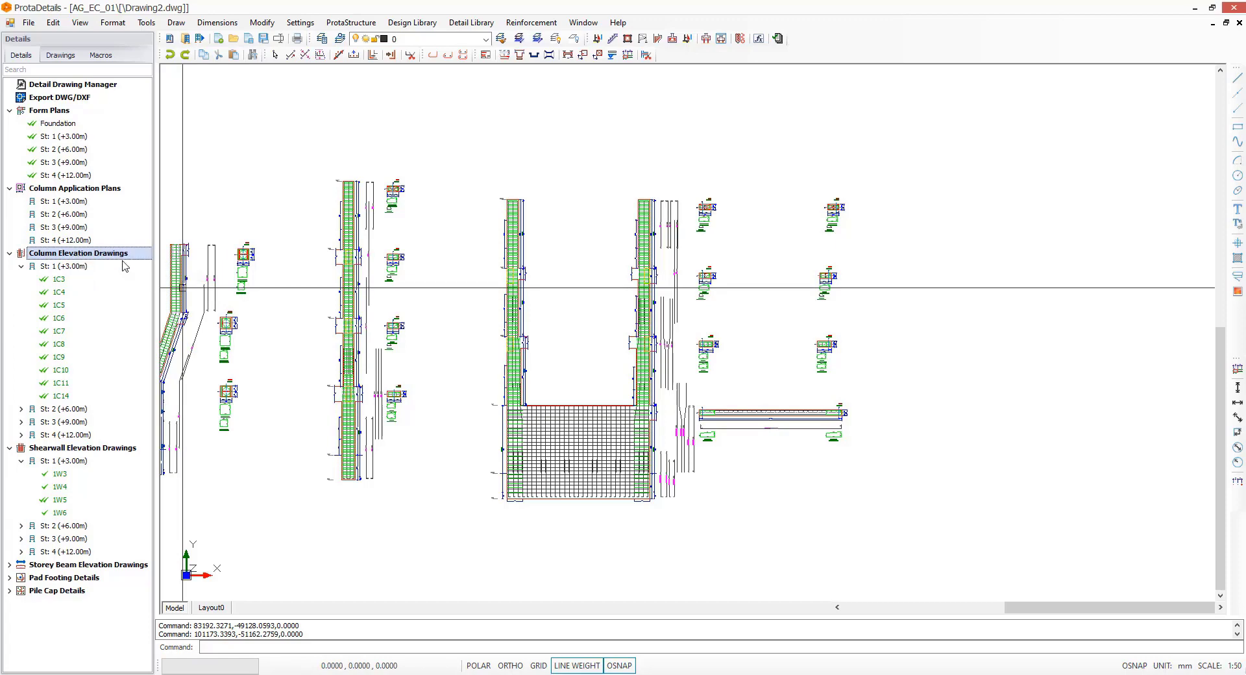
pyautogui.click(539, 225)
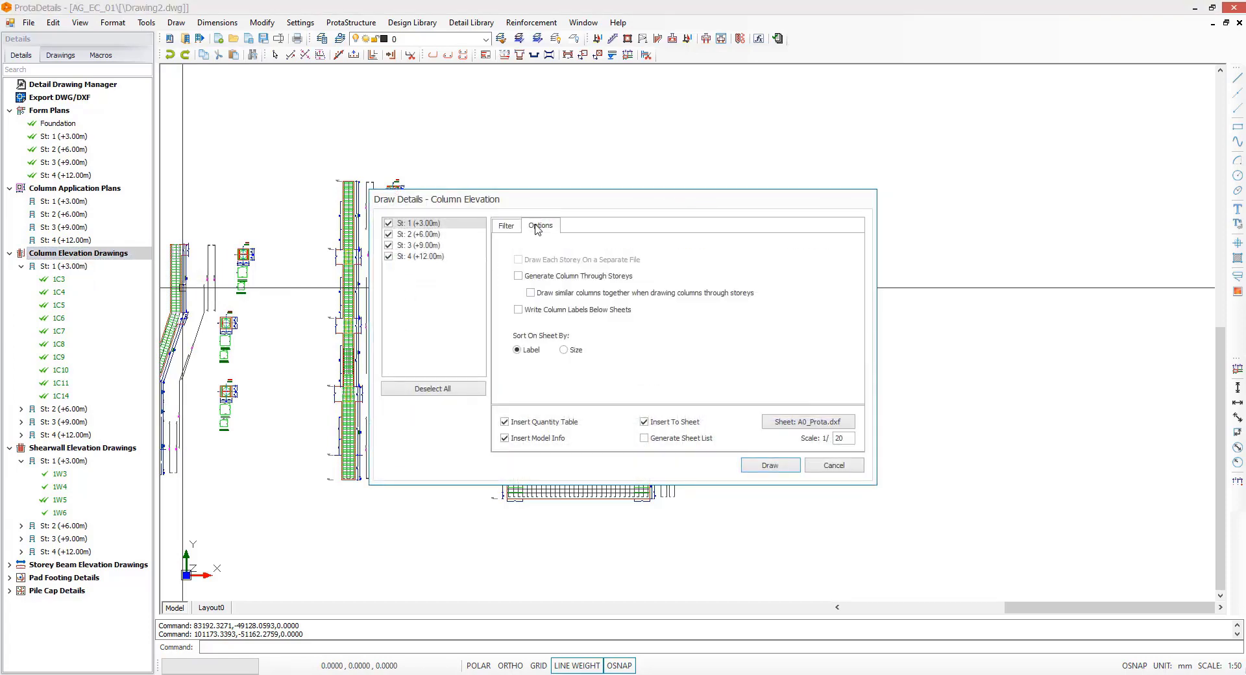
pyautogui.click(561, 277)
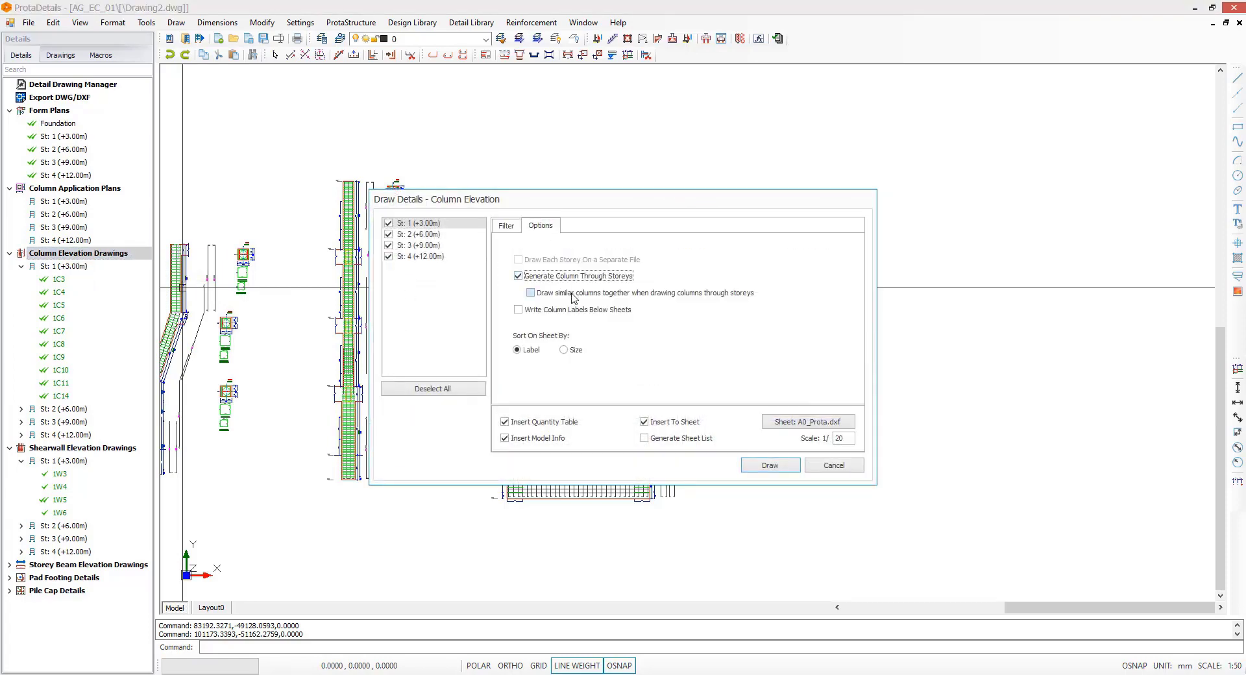
pyautogui.click(574, 296)
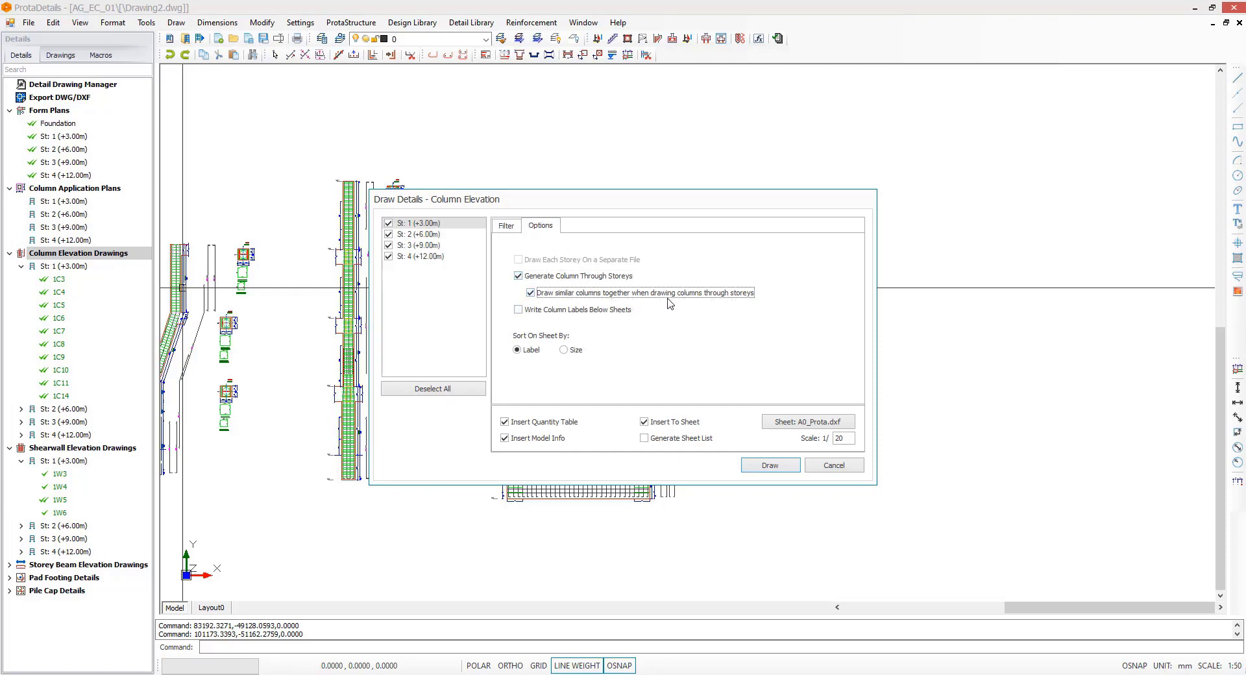
# Step: Choose columns 1C3, 2C3, 3C3 and 4C3 as the columns included in the batch elevation drawing
pyautogui.click(504, 228)
pyautogui.click(562, 289)
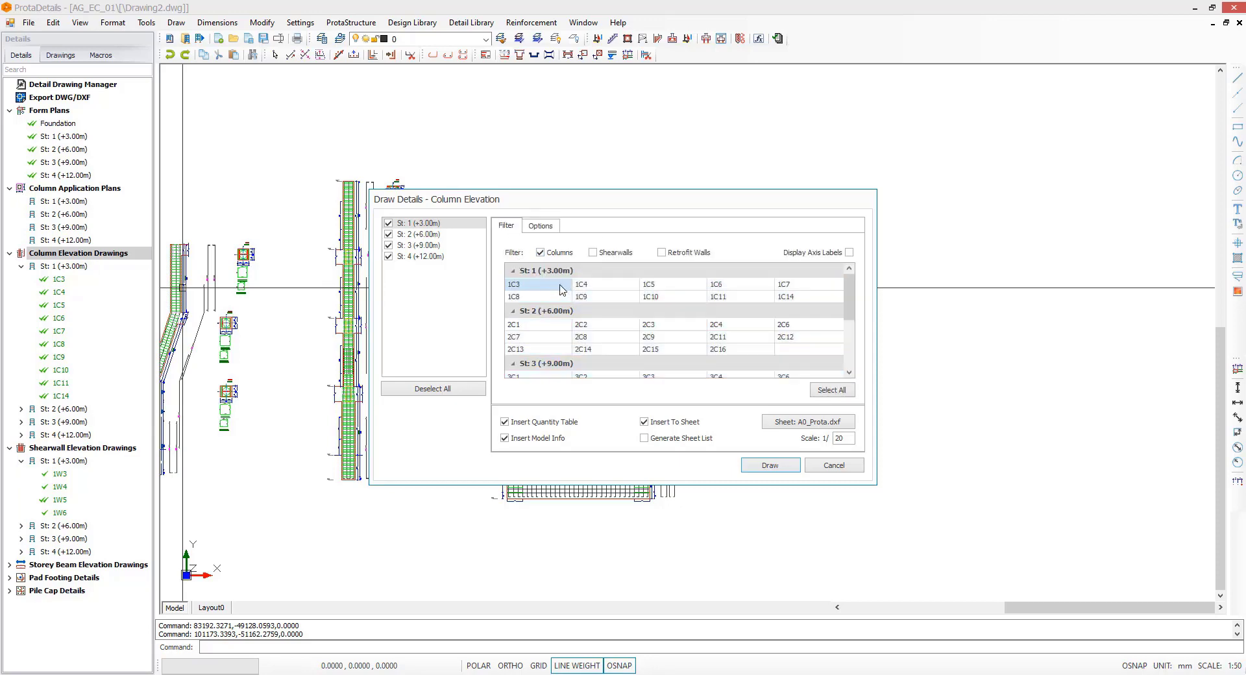
pyautogui.click(668, 326)
pyautogui.scroll(-1, 666, 318)
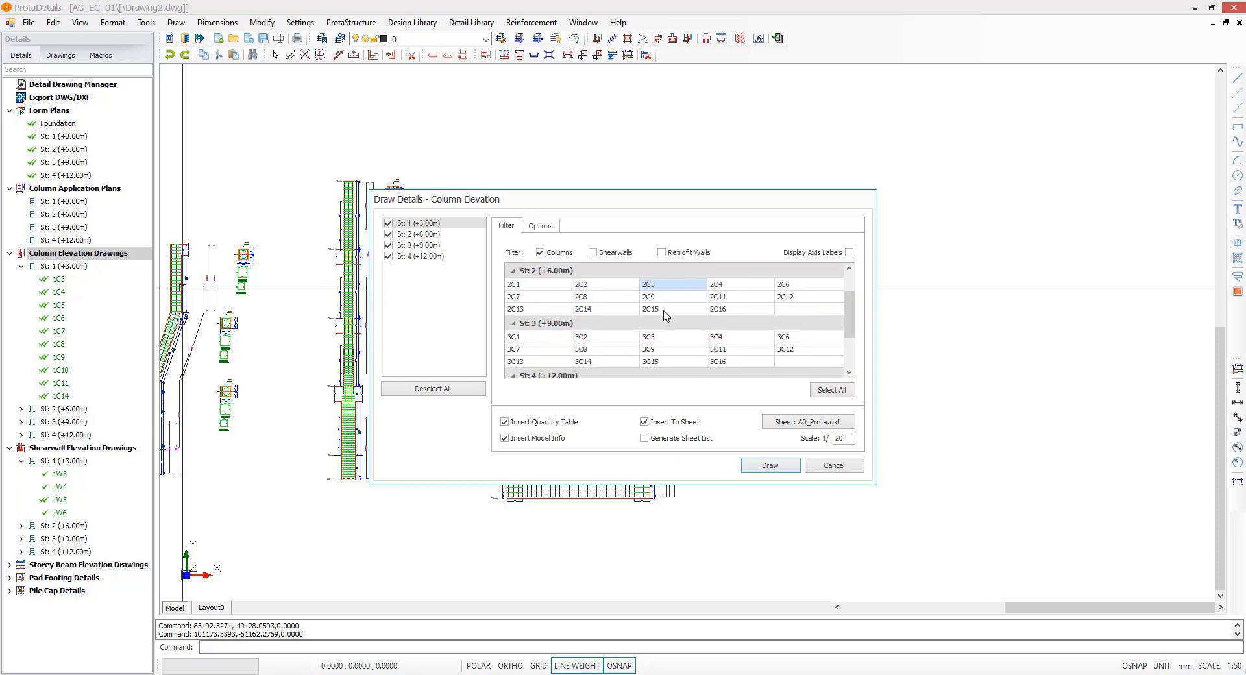
pyautogui.click(660, 337)
pyautogui.scroll(-1, 658, 350)
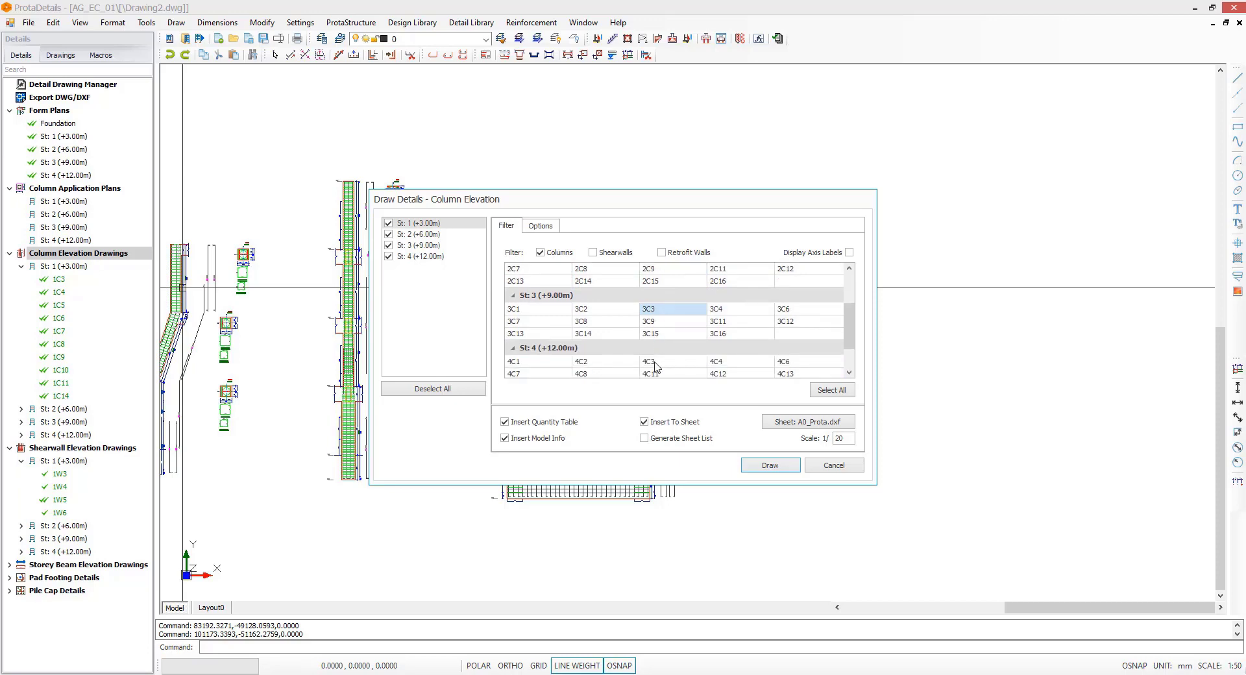
pyautogui.click(655, 367)
pyautogui.scroll(-1, 651, 361)
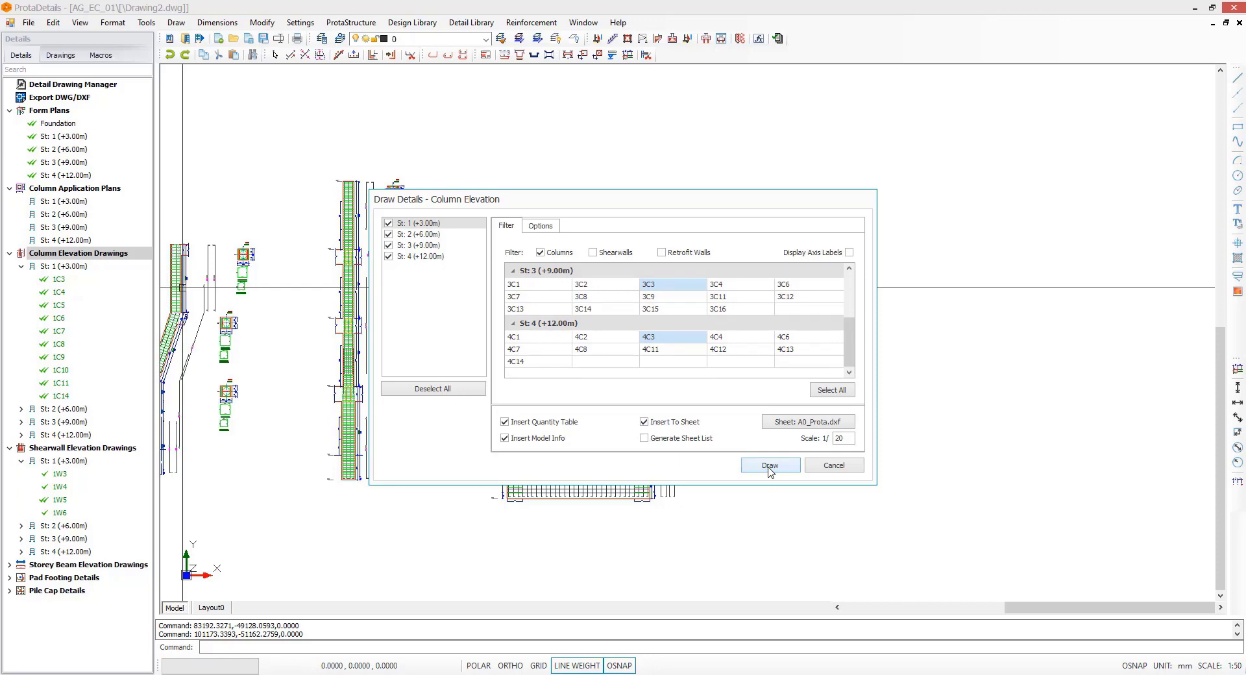
# Step: Draw the selected columns without inserting them into a sheet, place the elevation right of the 1W5 drawing and inspect its grouped cross-sections
pyautogui.click(682, 422)
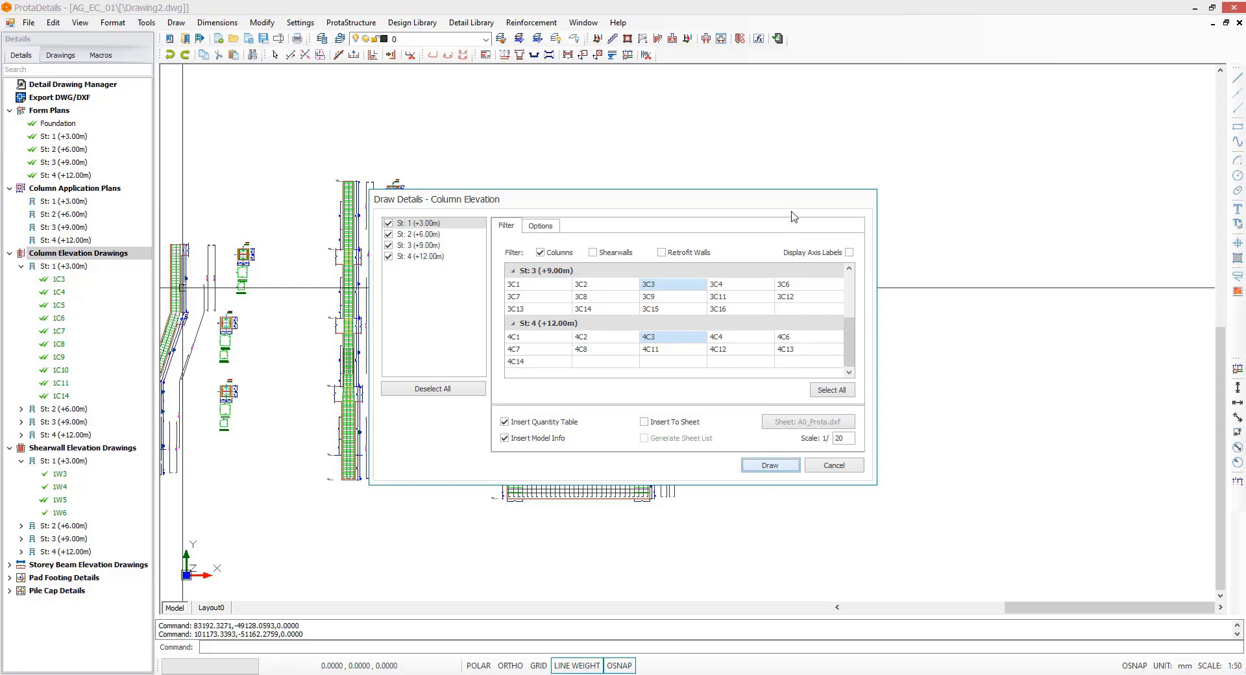
pyautogui.press('Return')
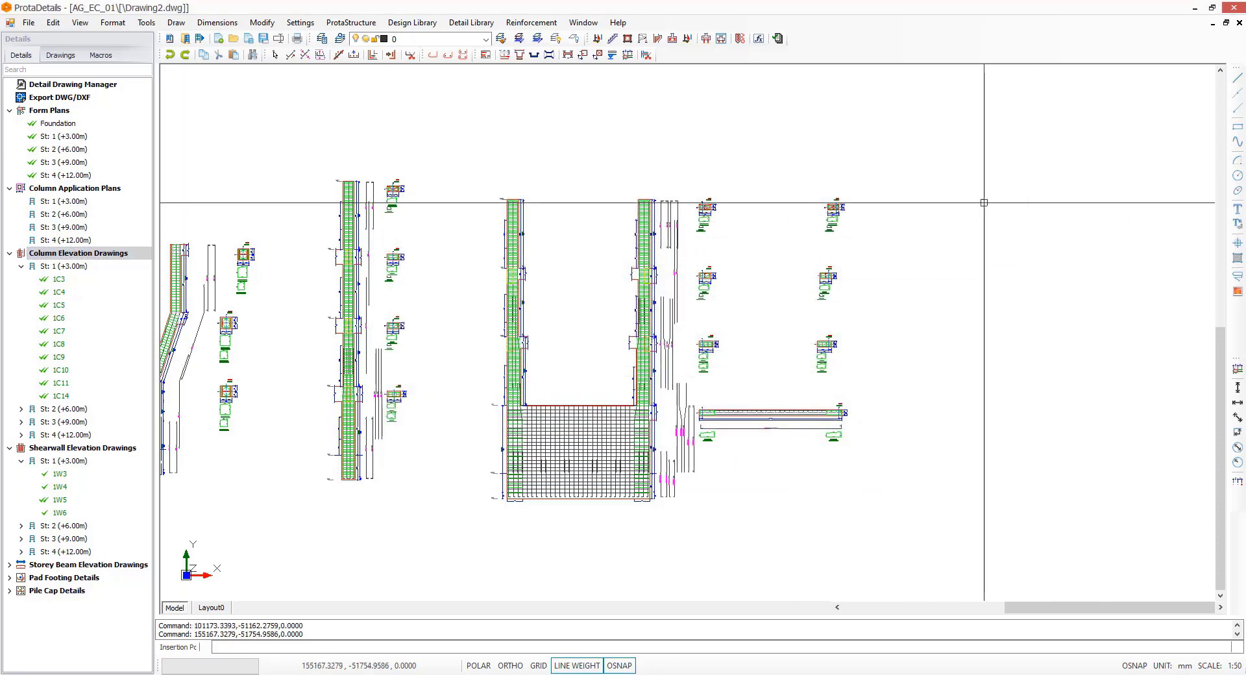
pyautogui.click(785, 383)
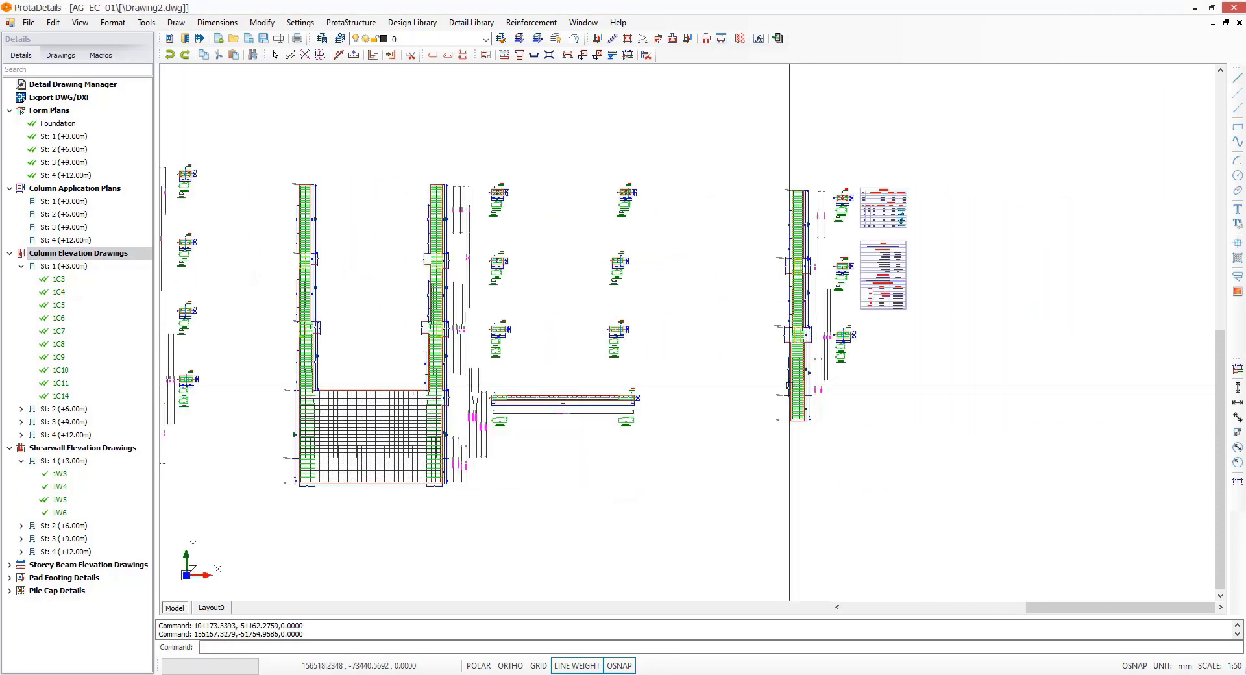
pyautogui.scroll(3, 823, 380)
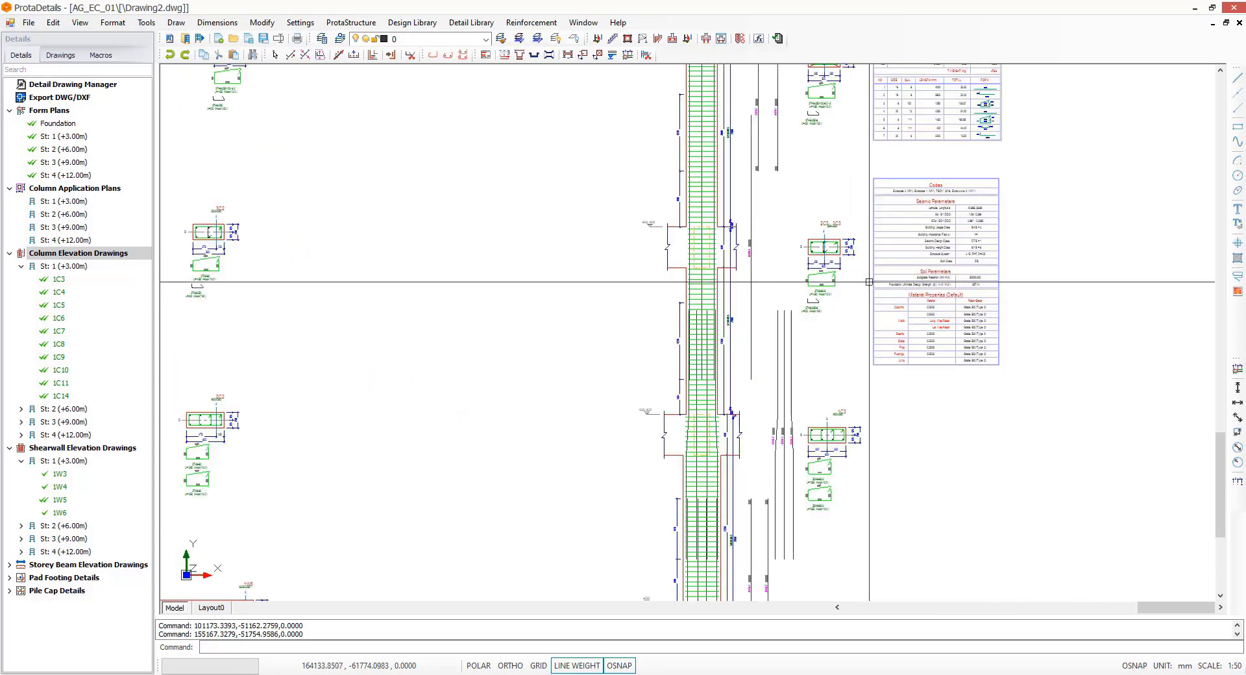
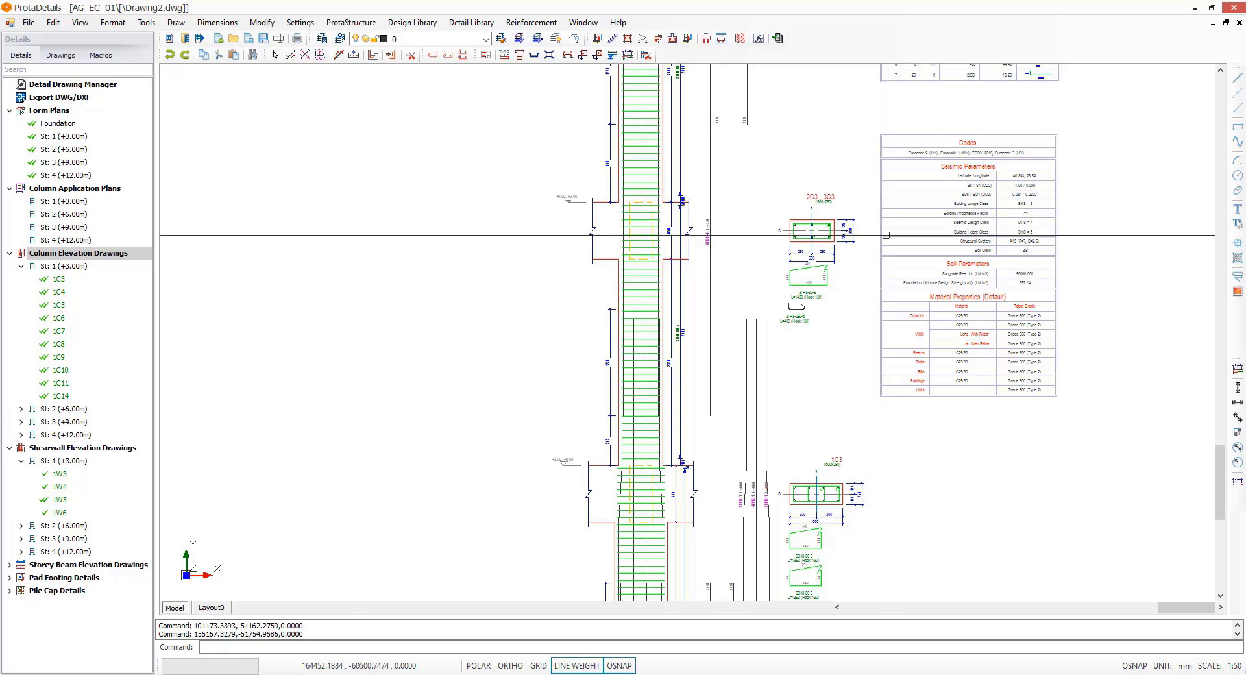
# Step: Insert an A0_Prota.dxf sheet at scale 1/50 below the existing sheet of Storey 1 column elevations
pyautogui.scroll(-6, 897, 233)
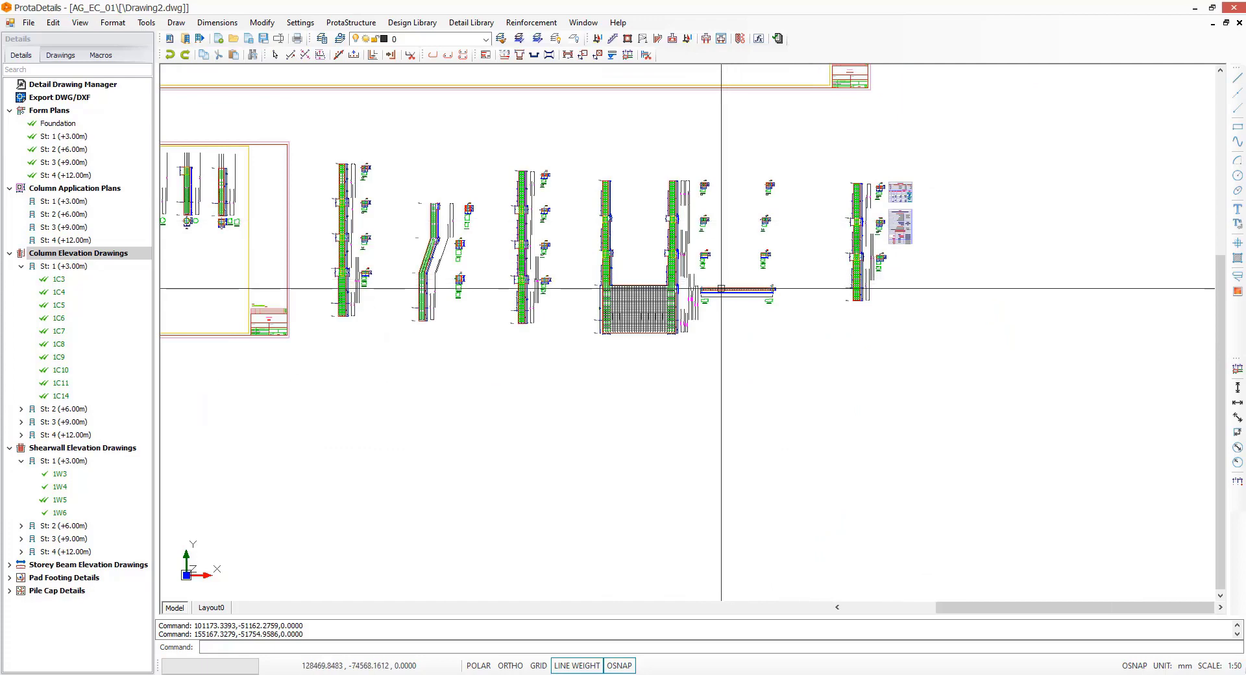
pyautogui.moveTo(427, 325); pyautogui.dragTo(830, 324, button='middle')
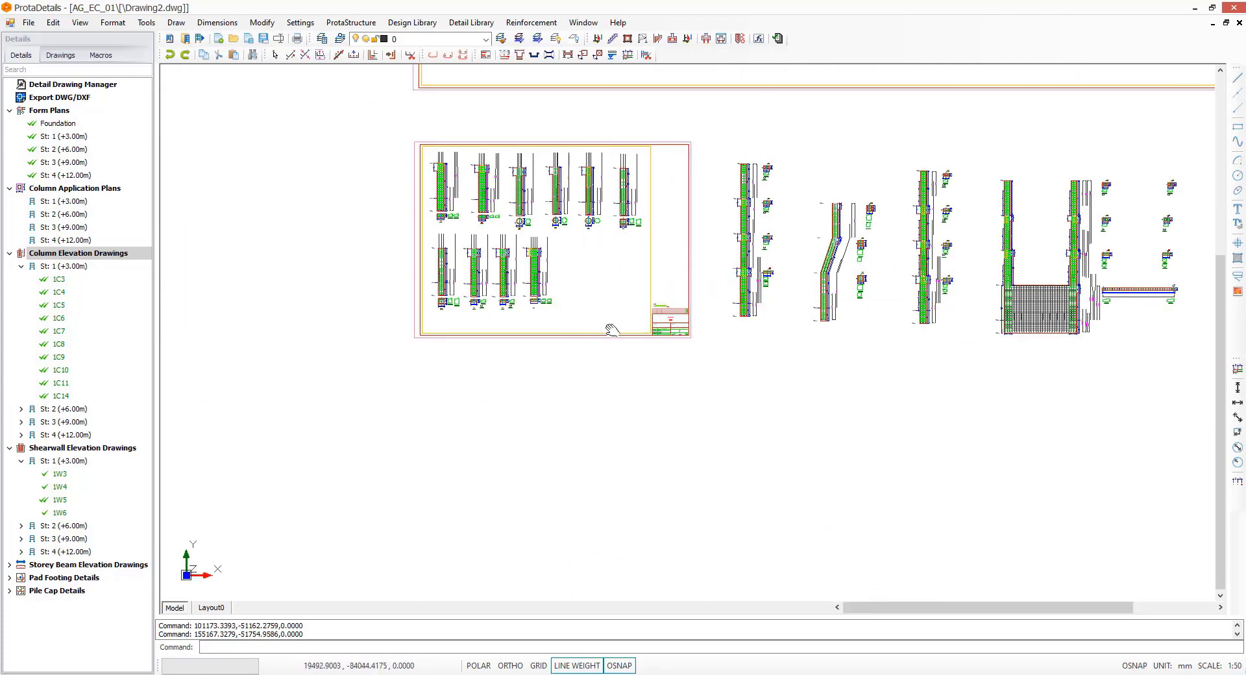
pyautogui.moveTo(610, 328); pyautogui.dragTo(513, 306, button='middle')
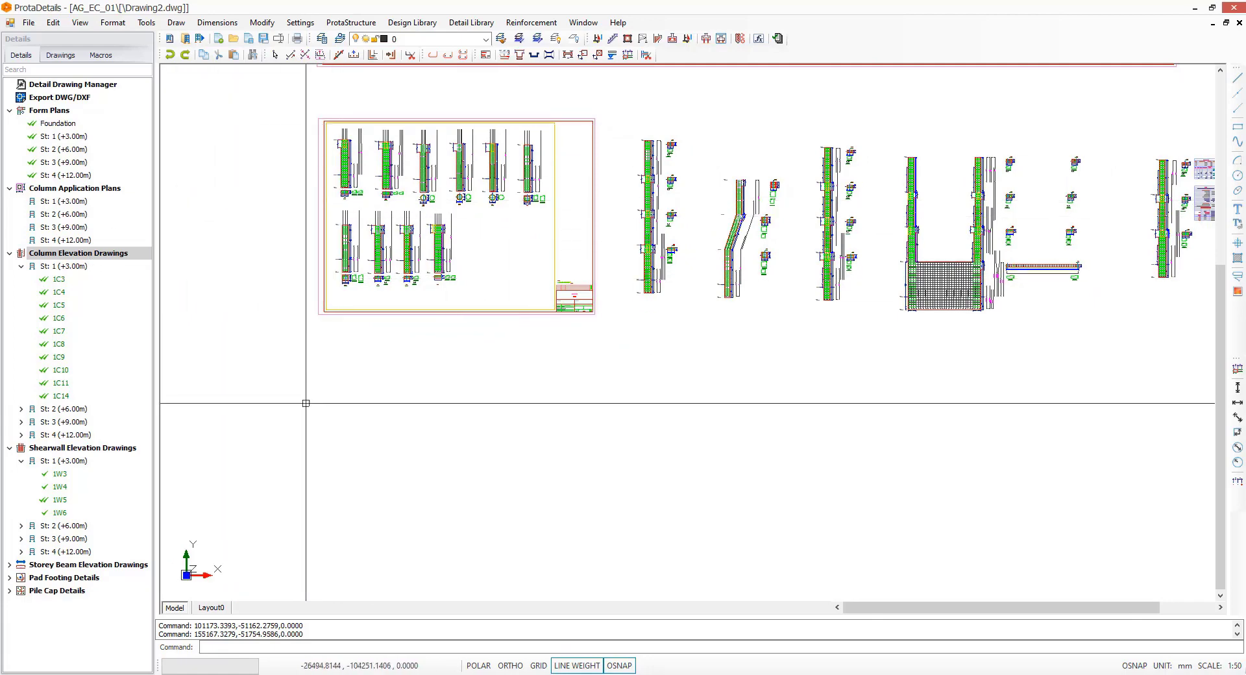
pyautogui.write('shee')
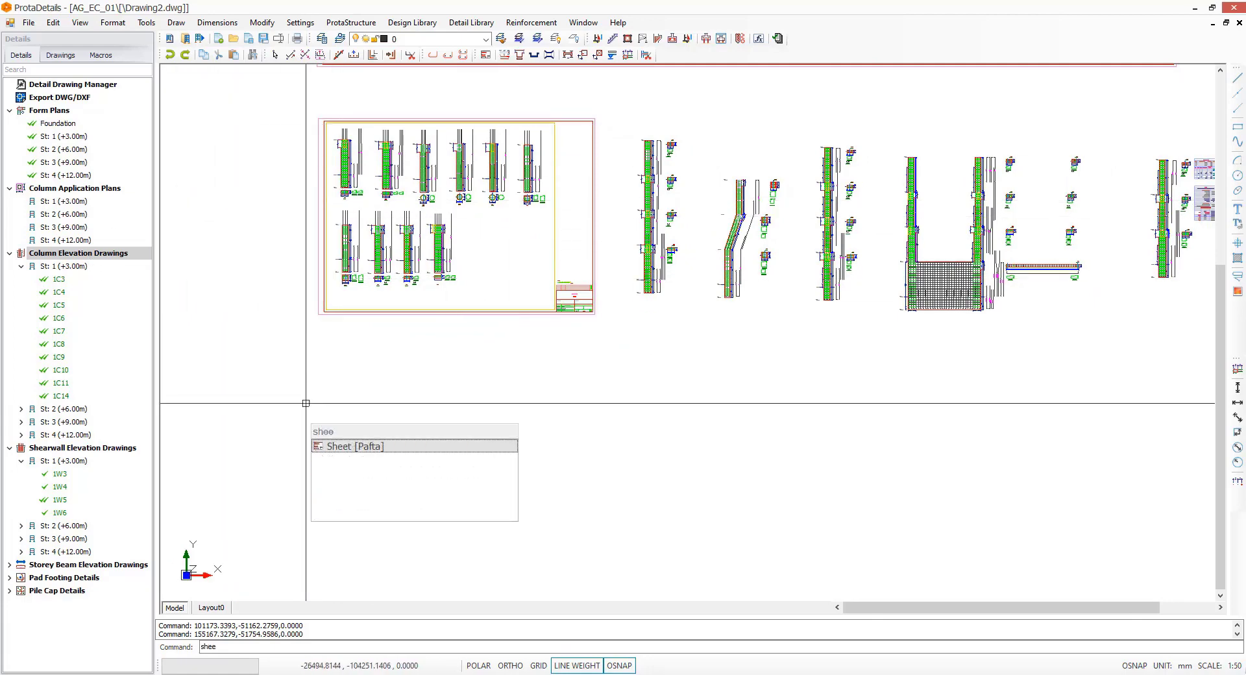
pyautogui.press('Return')
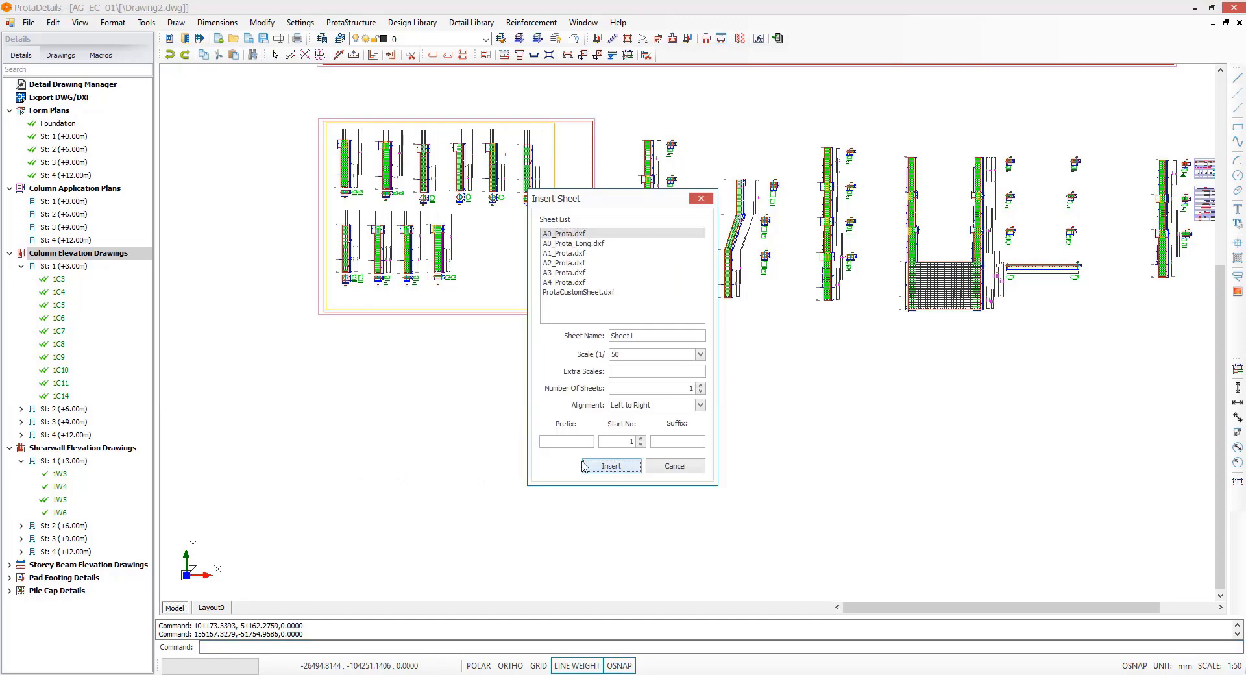
pyautogui.click(611, 466)
pyautogui.click(396, 436)
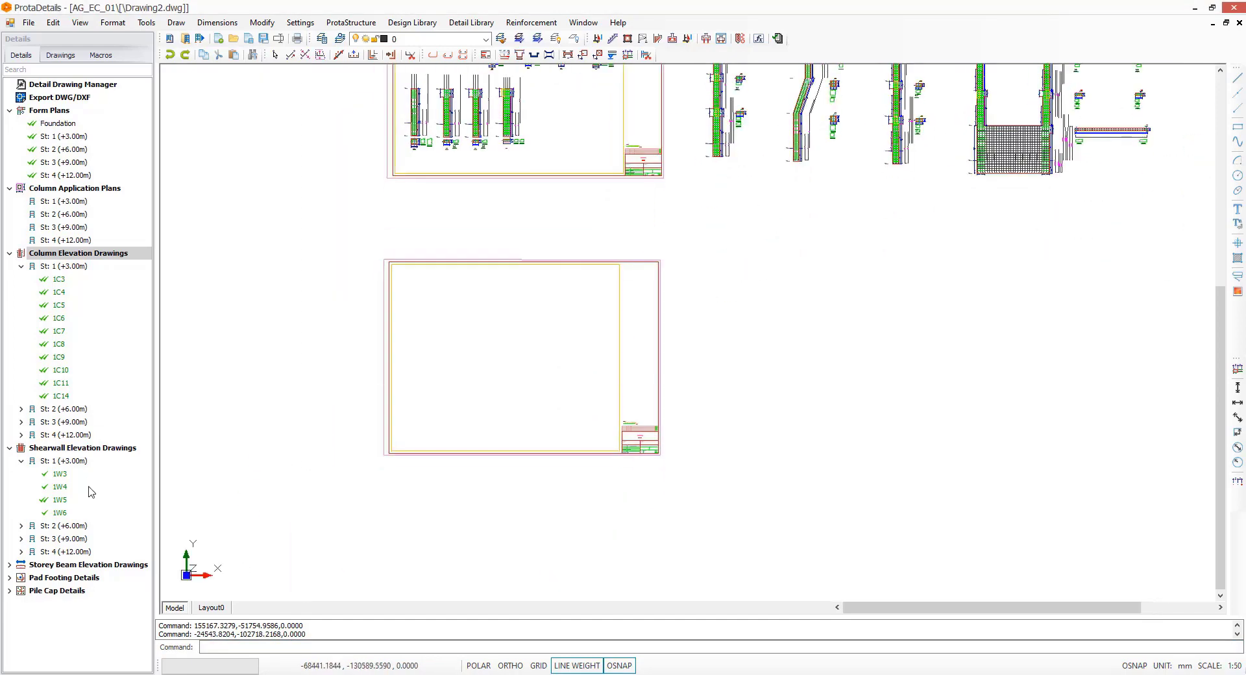
# Step: Place the Storey 2 beam elevation 2B29 - 2B4 - 2W1 - 2B5 - 2B6 in the upper-left corner of the new A0 sheet
pyautogui.doubleClick(70, 570)
pyautogui.click(9, 253)
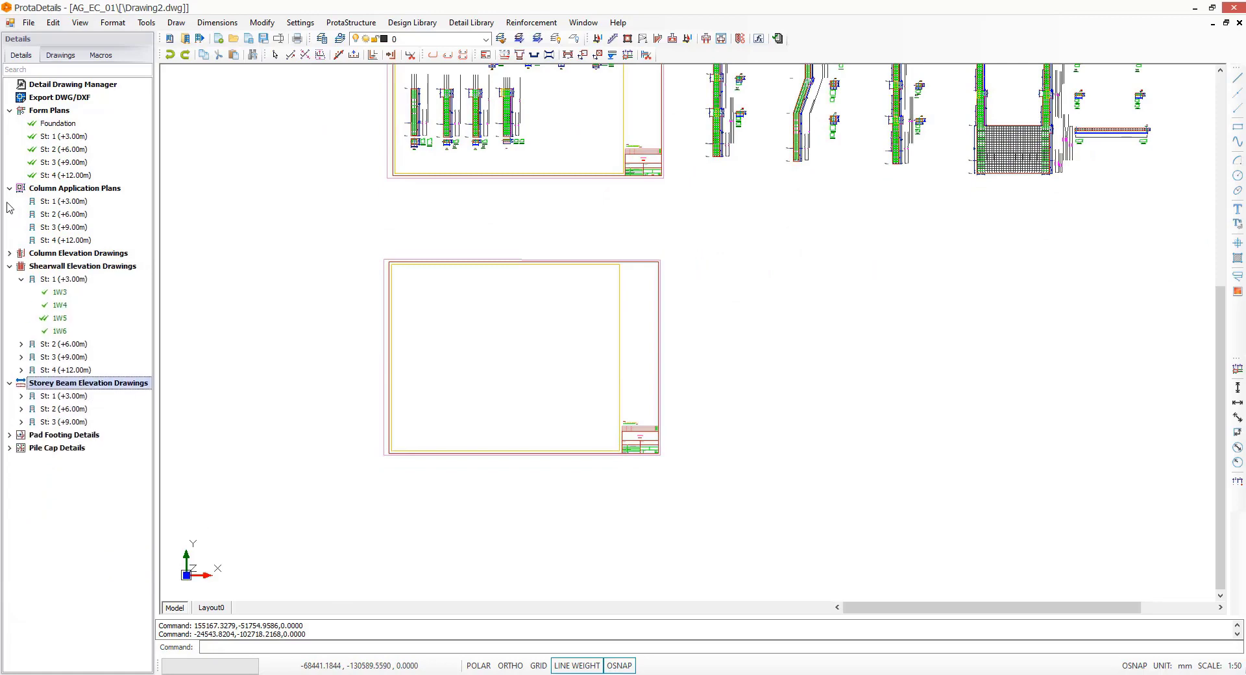
pyautogui.click(9, 188)
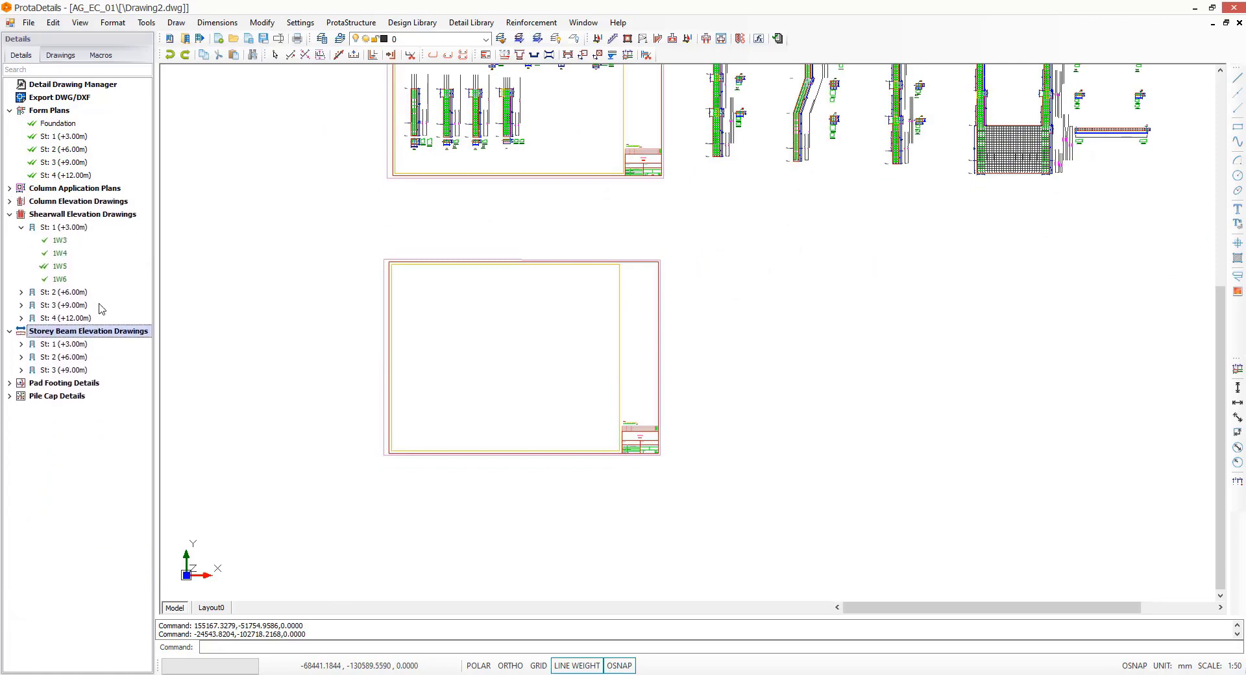
pyautogui.click(23, 356)
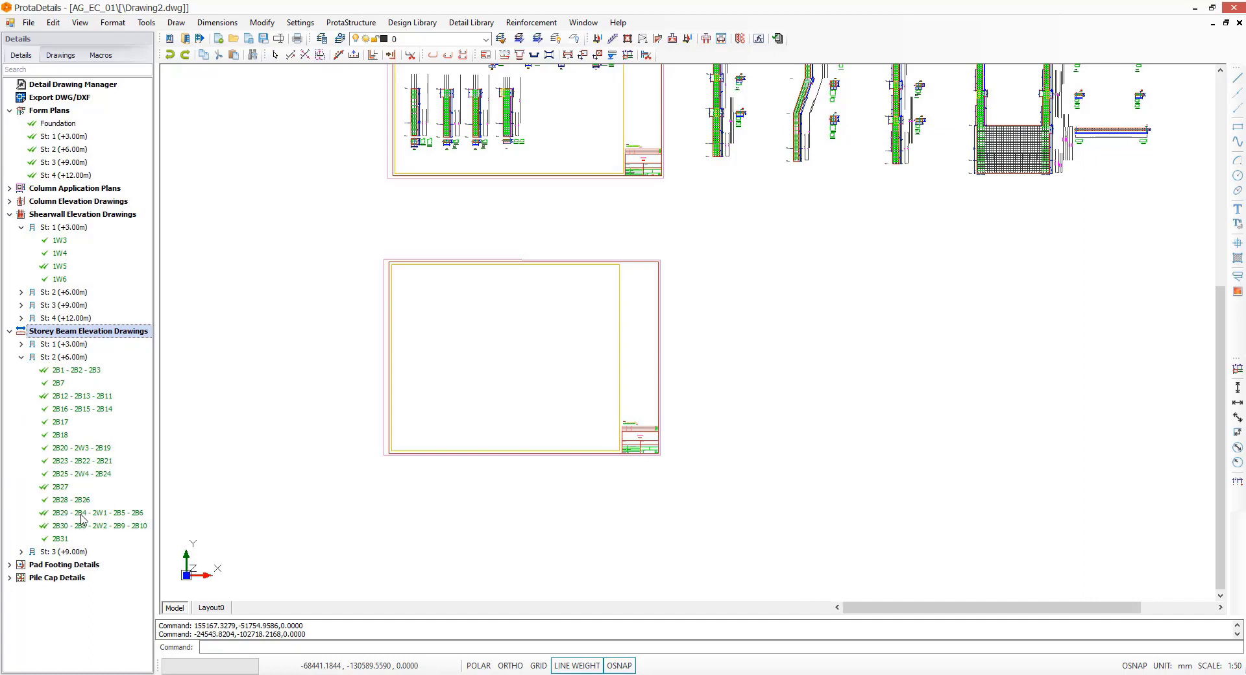
pyautogui.click(103, 514)
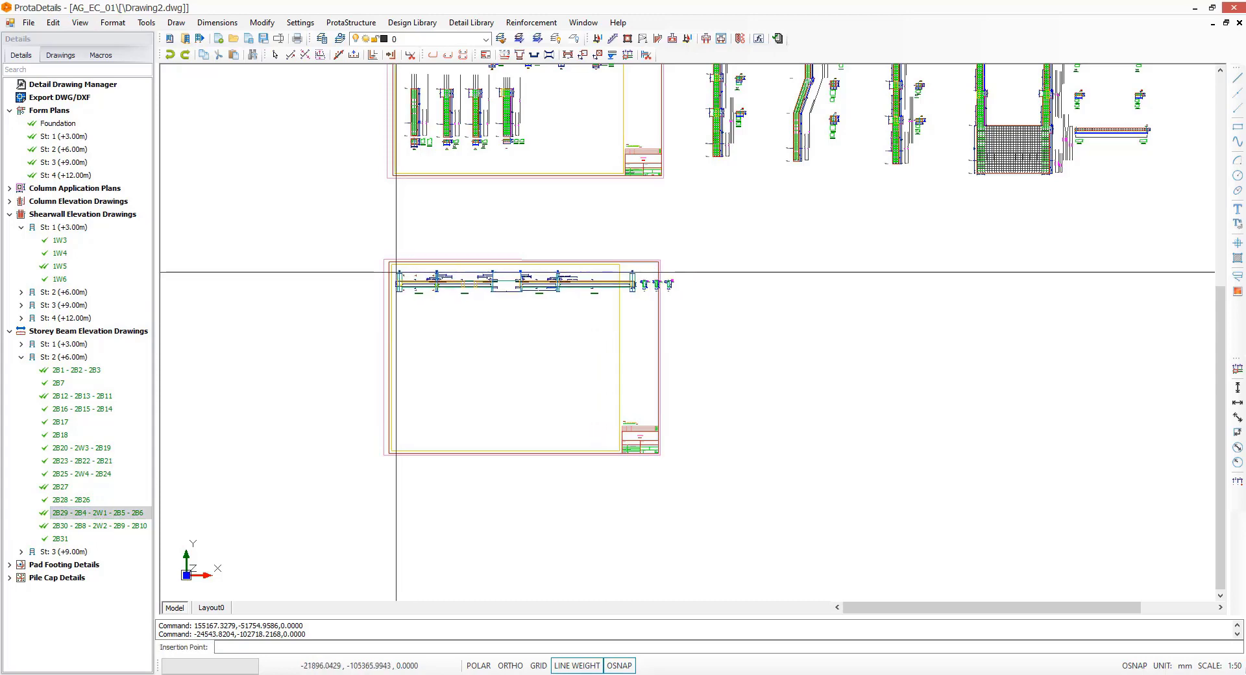
pyautogui.click(395, 272)
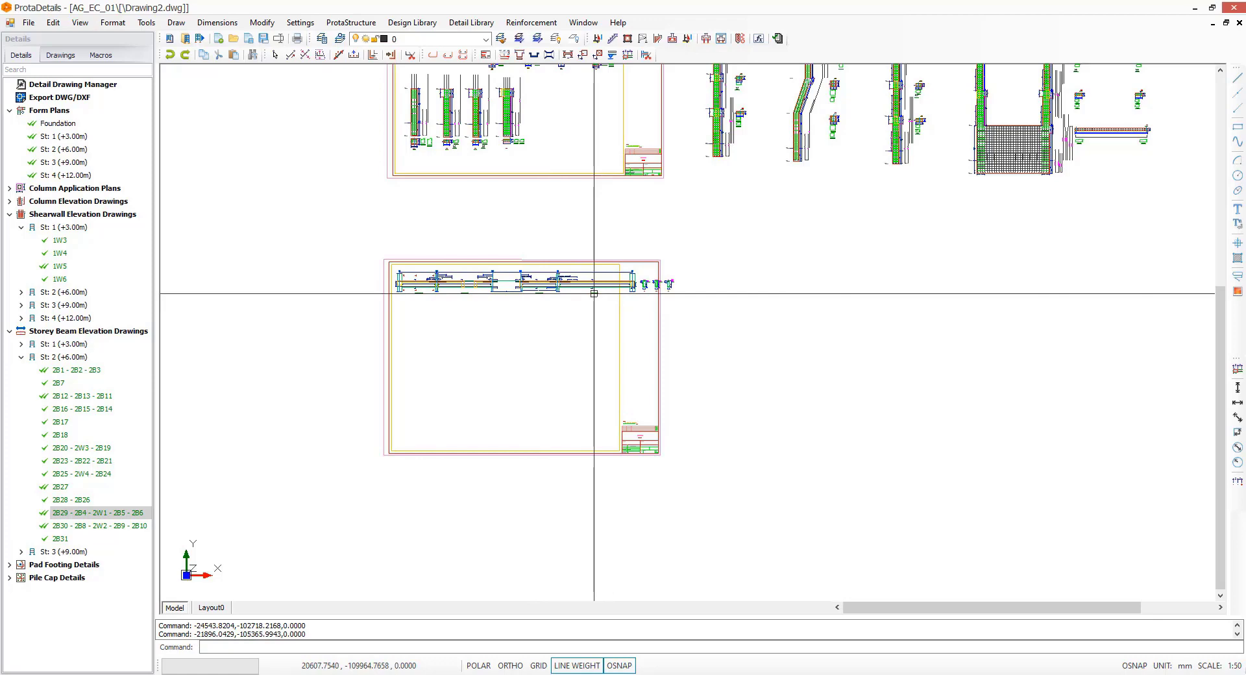
# Step: Crop the placed beam elevation with CropBeamElevation just inside the sheet's inner frame and place the cut-off part below its start
pyautogui.scroll(5, 593, 293)
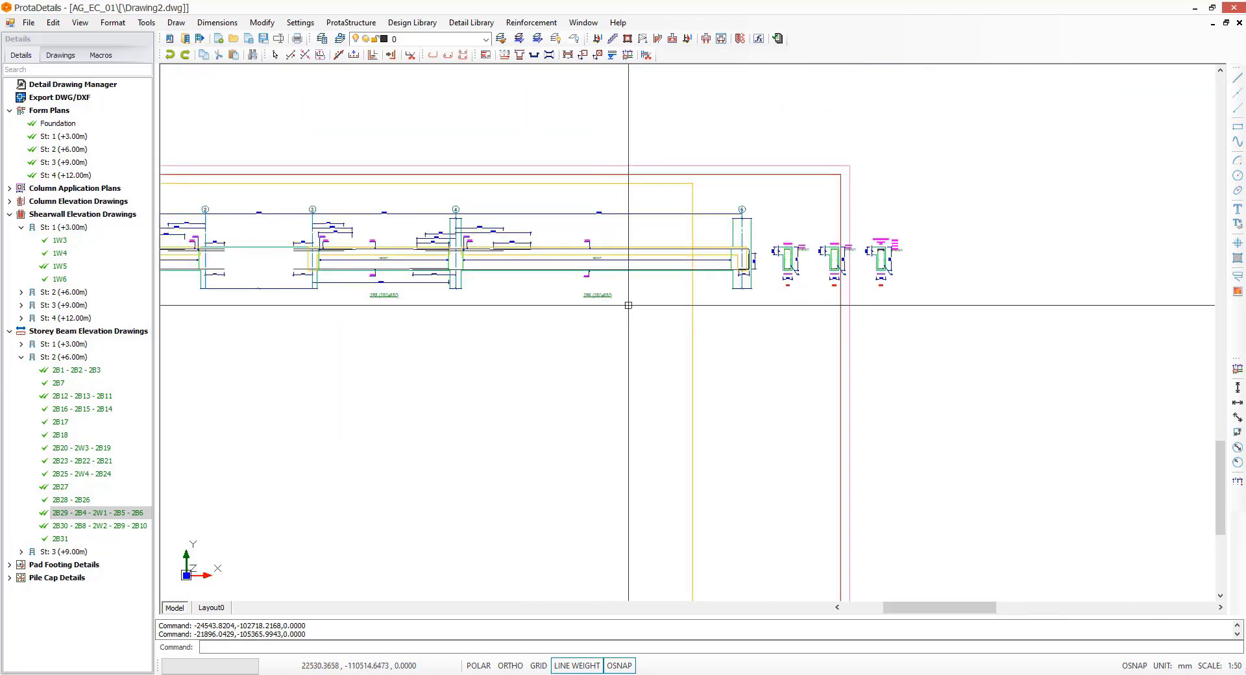
pyautogui.moveTo(628, 311); pyautogui.dragTo(671, 316, button='middle')
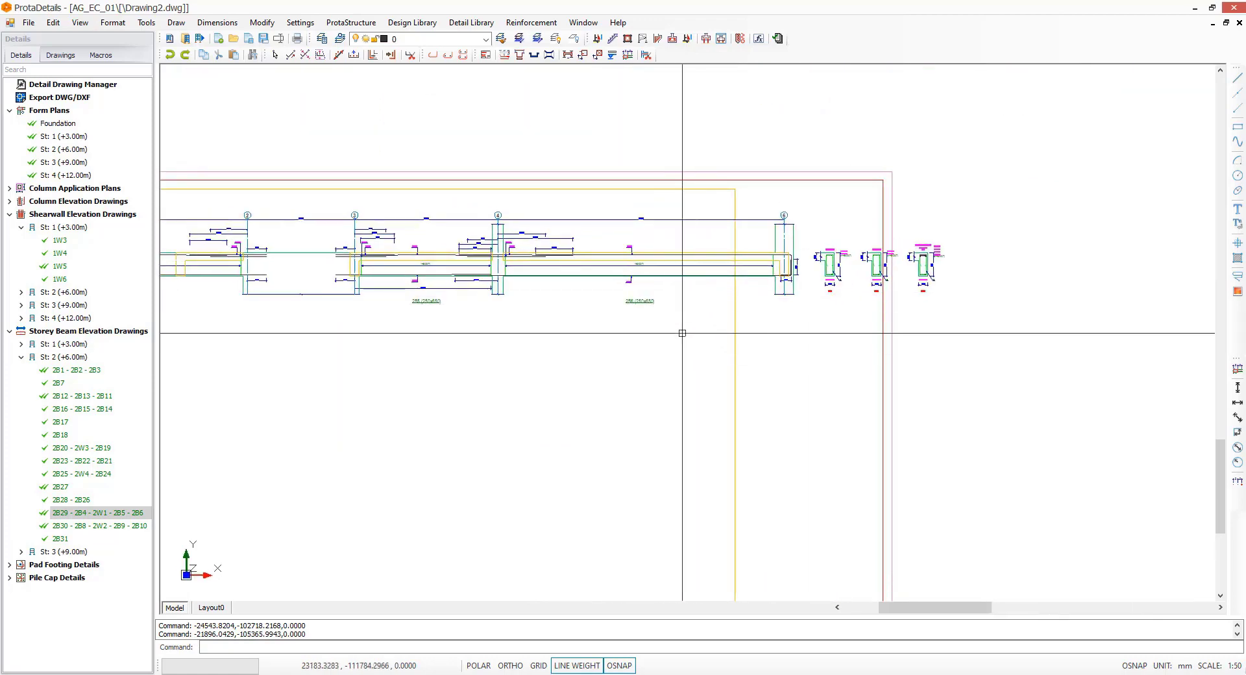
pyautogui.write('crop')
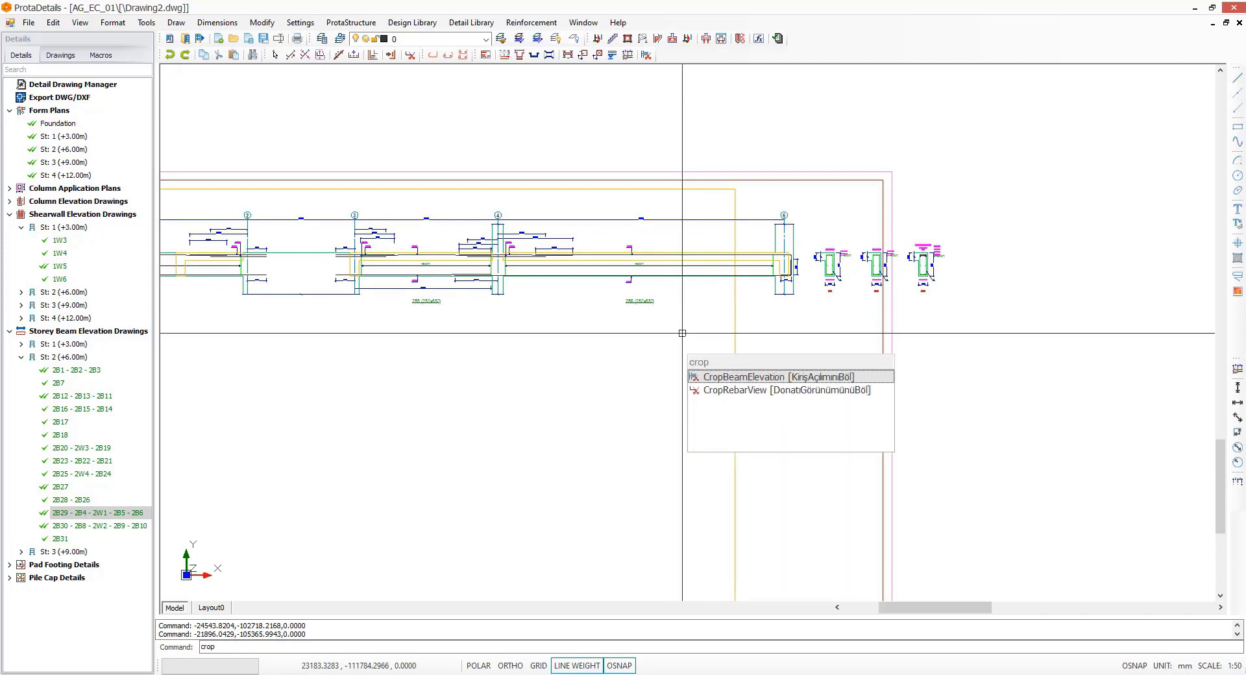
pyautogui.press('Return')
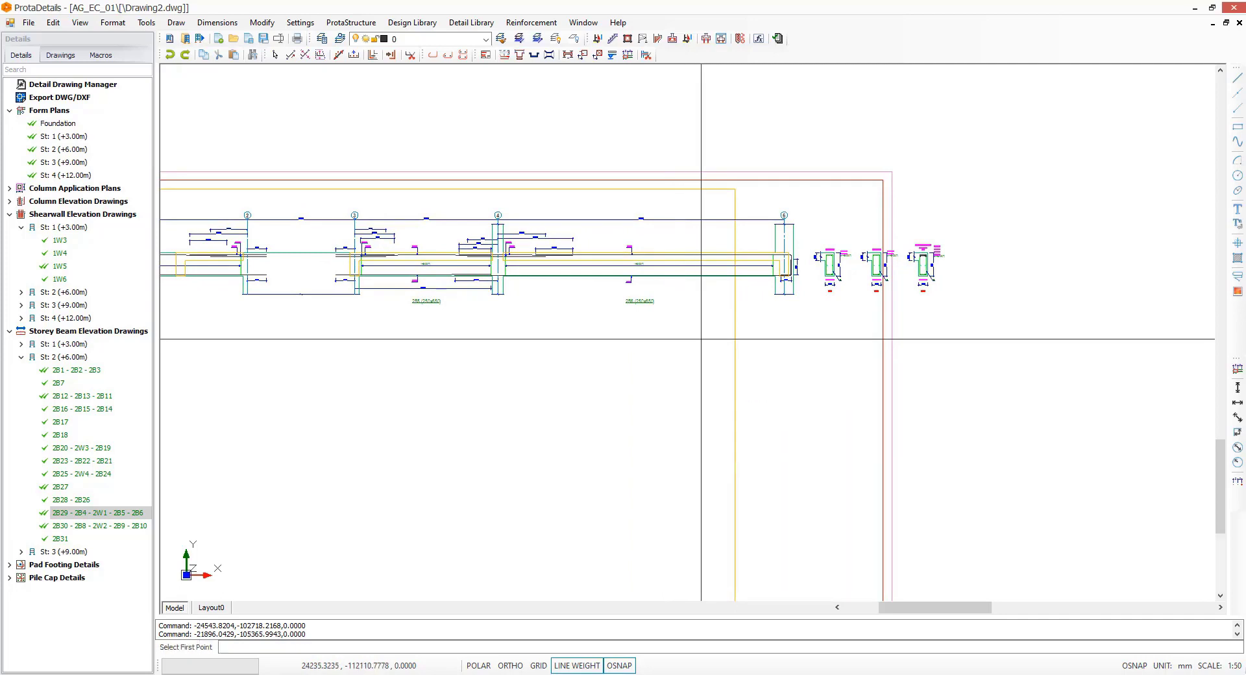
pyautogui.click(703, 338)
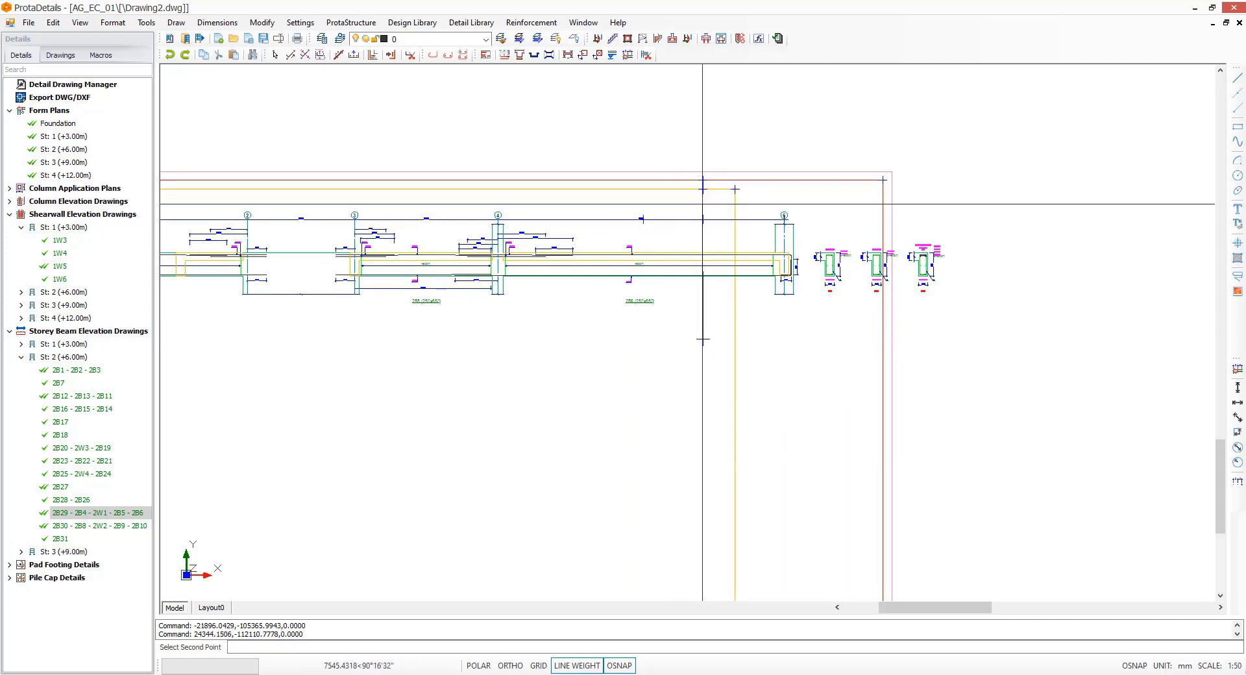
pyautogui.click(706, 208)
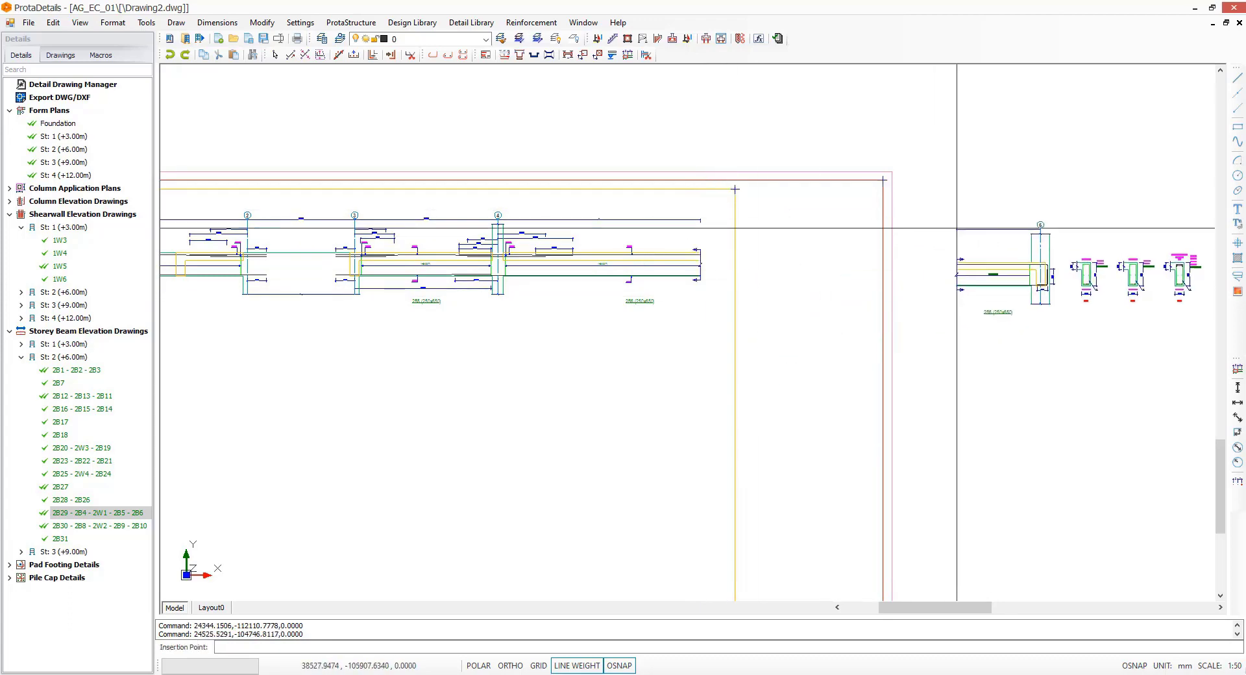
pyautogui.scroll(-3, 957, 226)
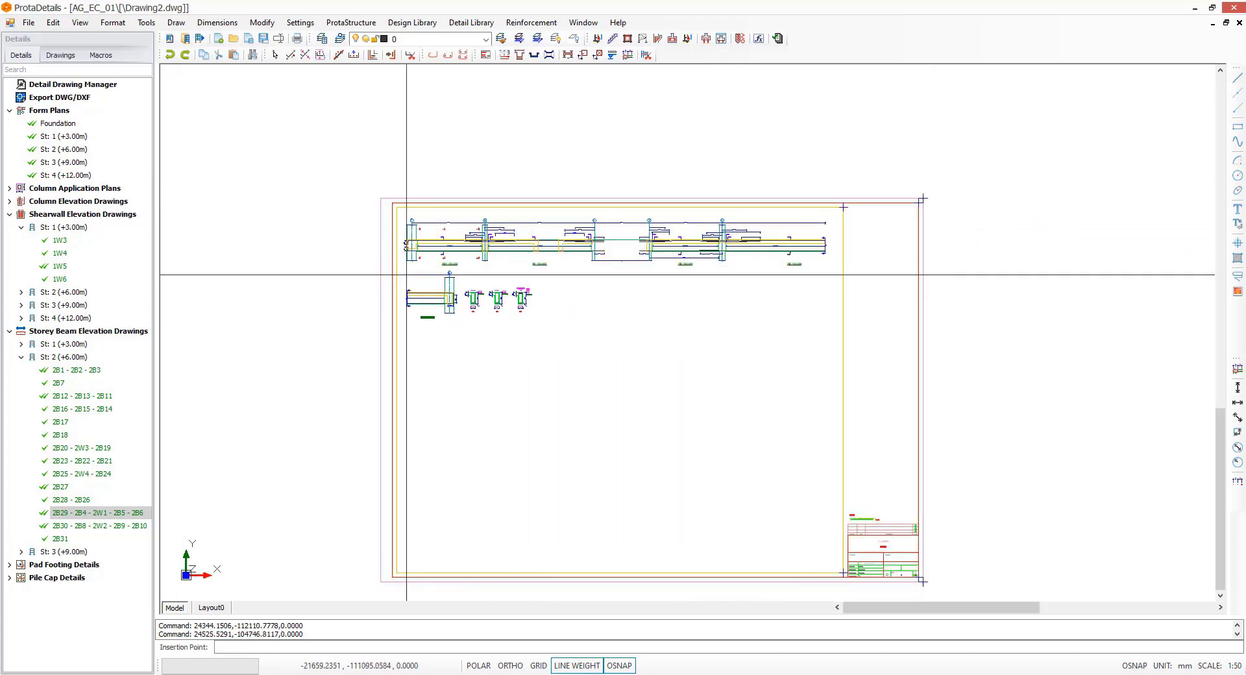
pyautogui.click(406, 274)
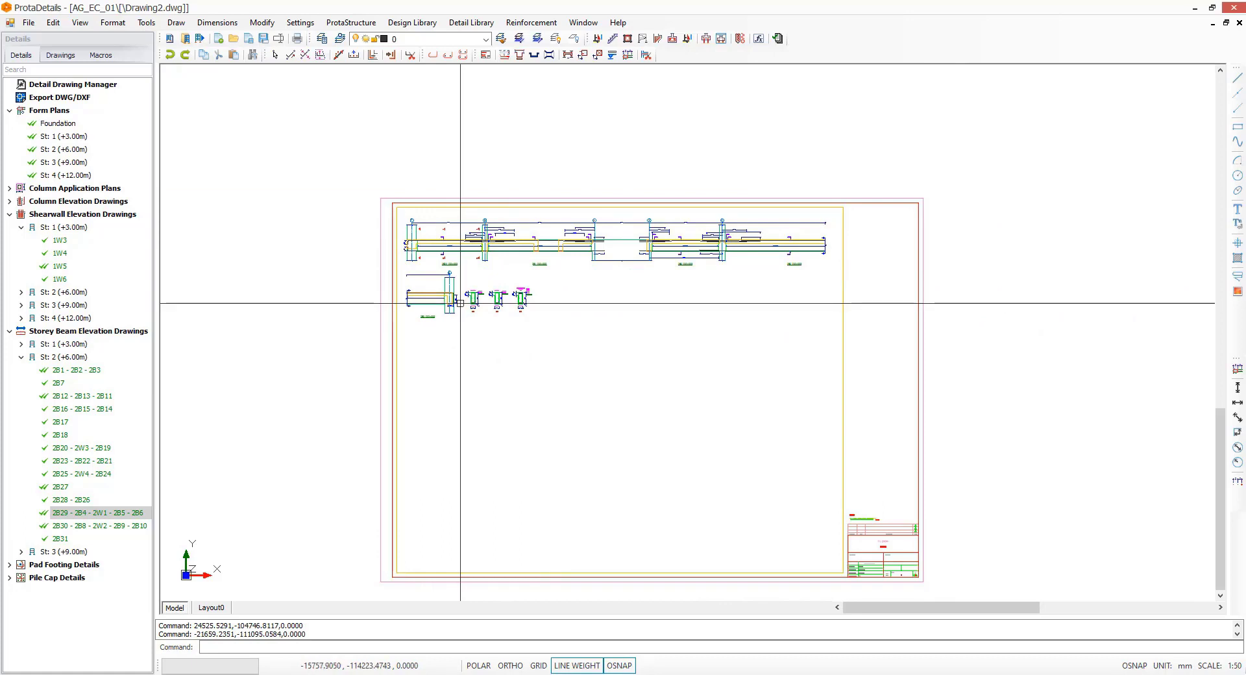
pyautogui.moveTo(584, 370); pyautogui.dragTo(564, 360, button='middle')
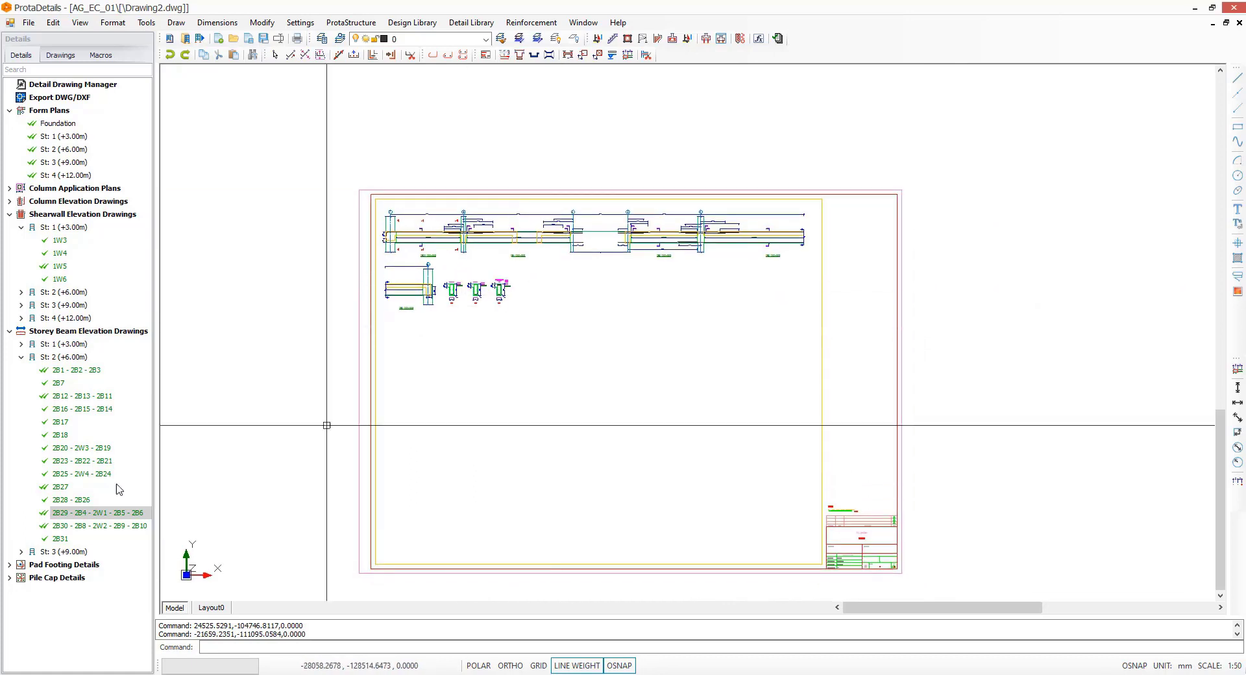
# Step: Place the Storey 2 beam elevation 2B30 - 2B8 - 2W2 - 2B9 - 2B10 in the second row, beside the cropped part's cross-sections
pyautogui.click(71, 526)
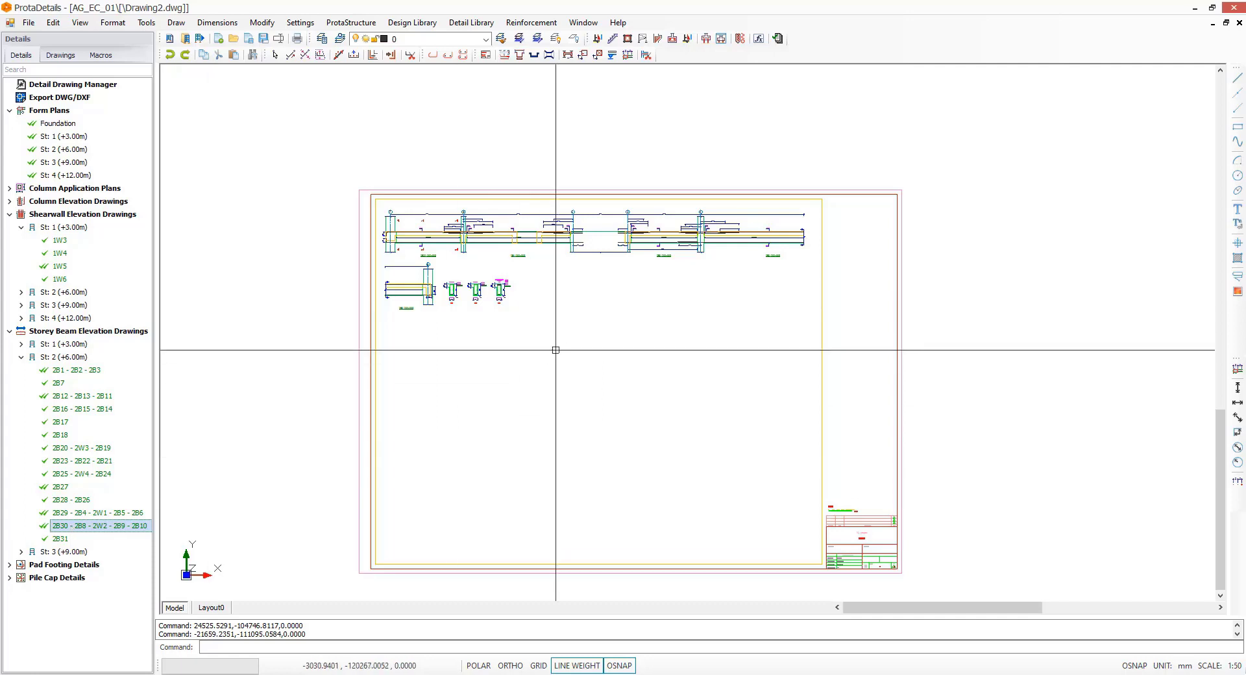
pyautogui.click(522, 268)
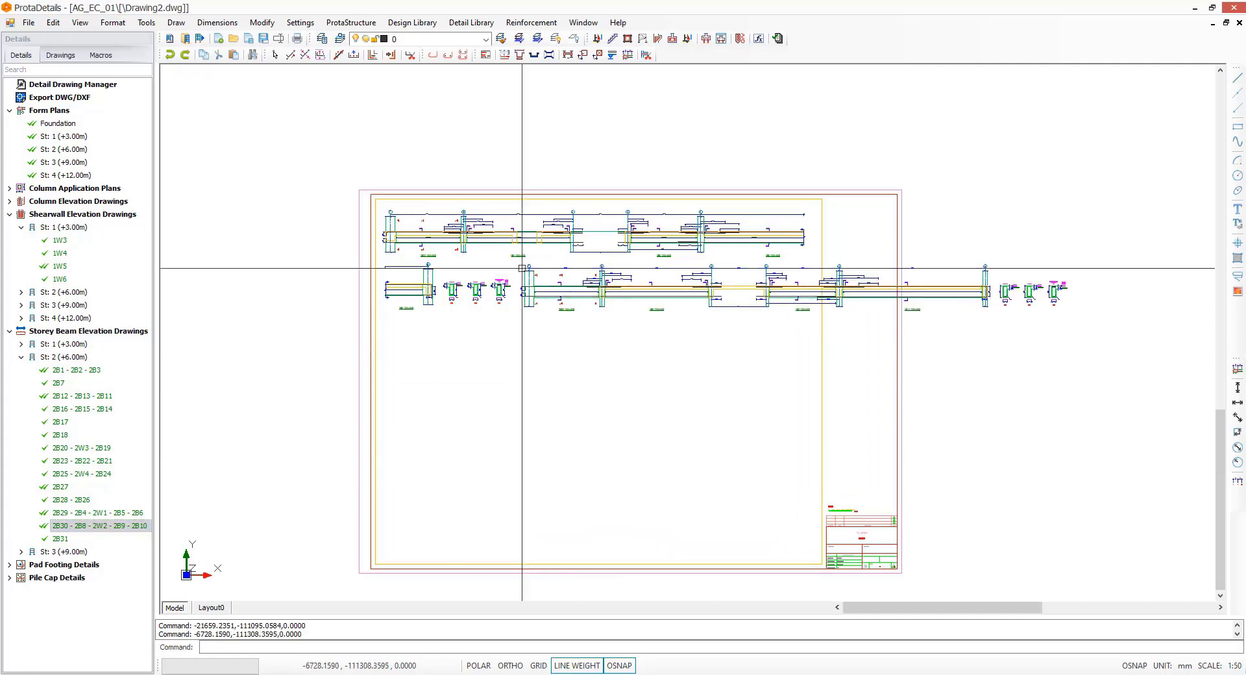
pyautogui.press('Escape')
# Step: Crop the second beam elevation near the sheet's inner frame with CropBeamElevation and place the remainder as a third row
pyautogui.write('crop')
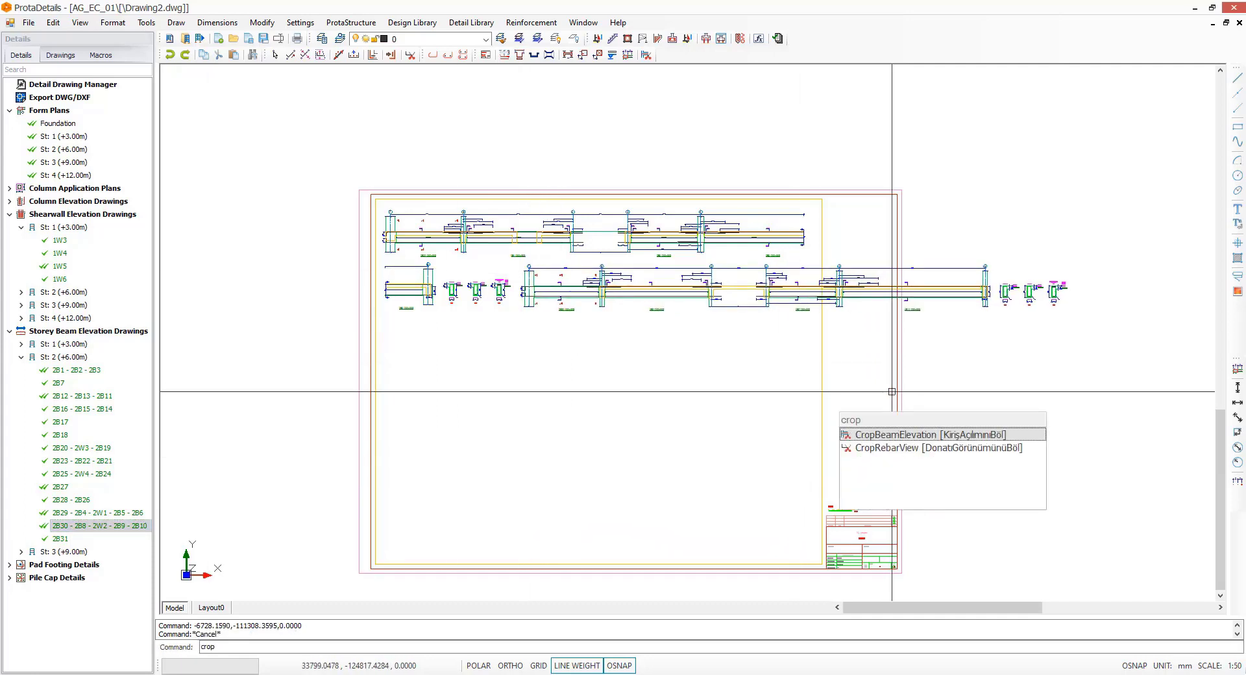
pyautogui.press('Return')
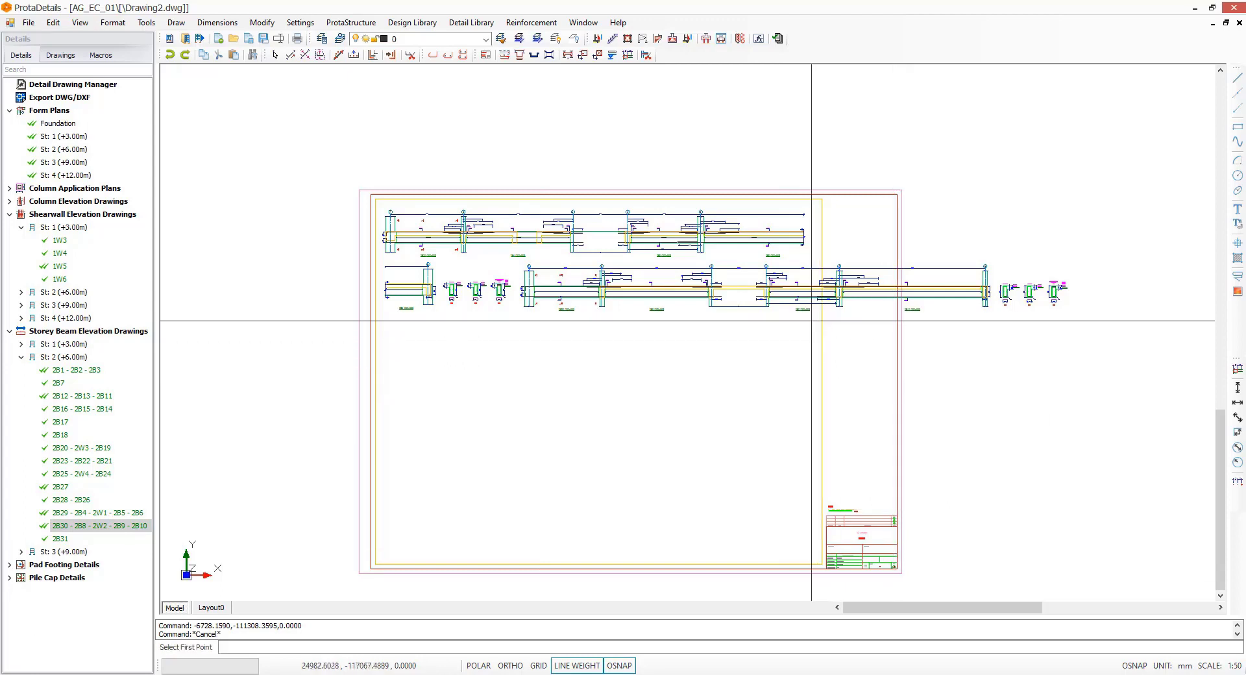
pyautogui.click(811, 320)
pyautogui.click(814, 249)
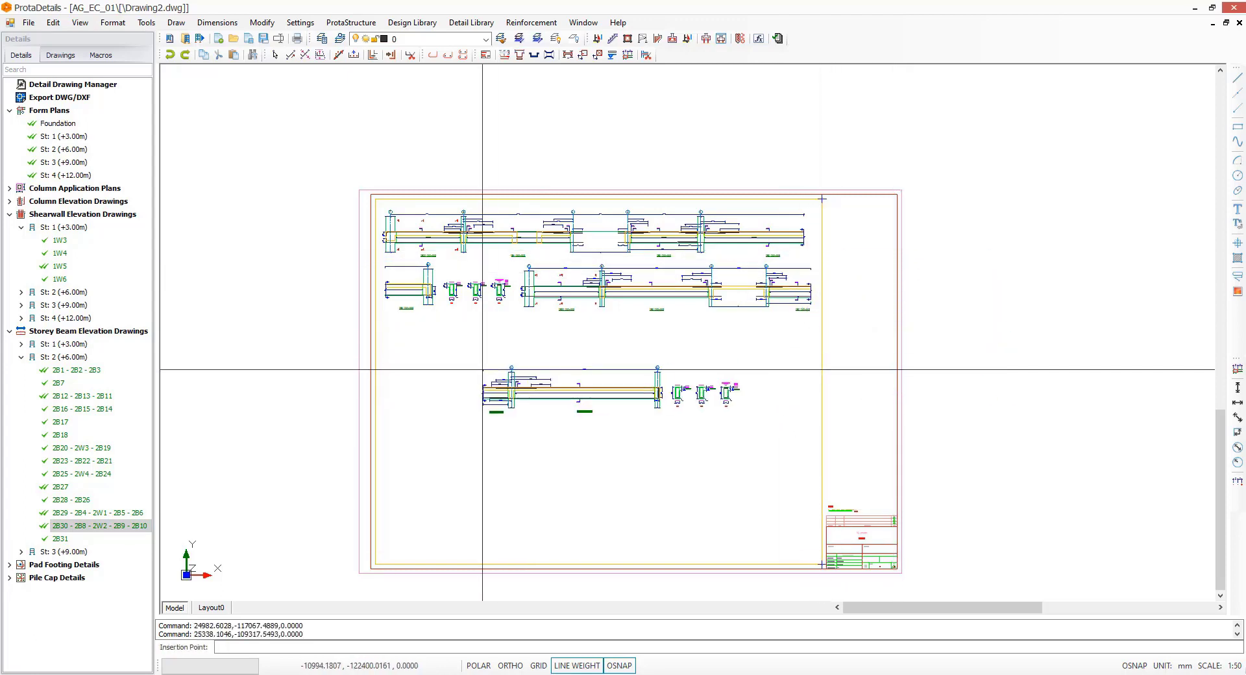
pyautogui.click(393, 326)
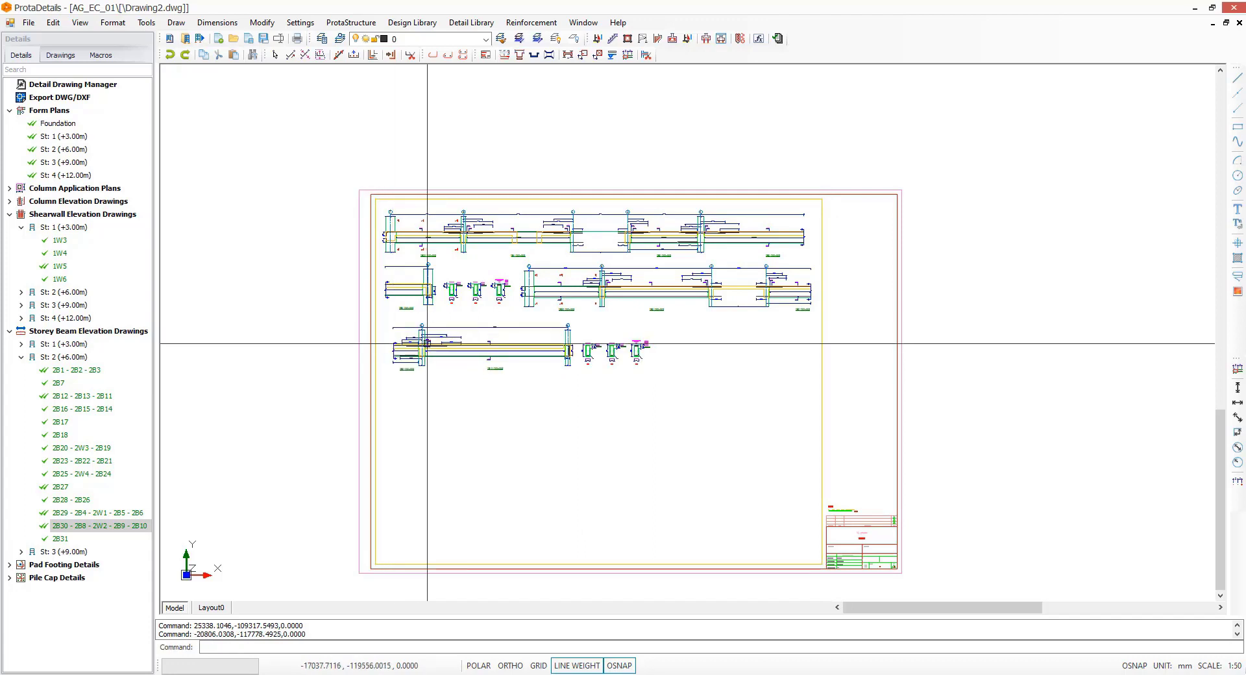
pyautogui.moveTo(434, 368); pyautogui.dragTo(425, 335, button='middle')
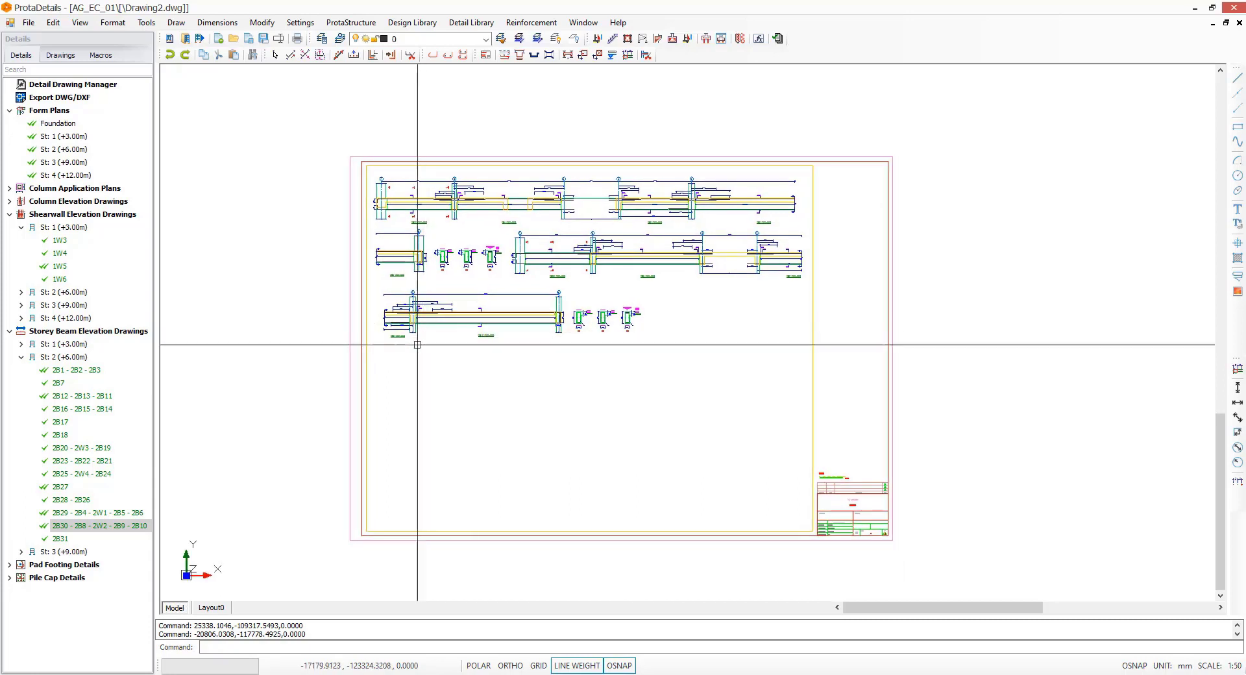
# Step: Create a new blank drawing in the project
pyautogui.scroll(-3, 441, 409)
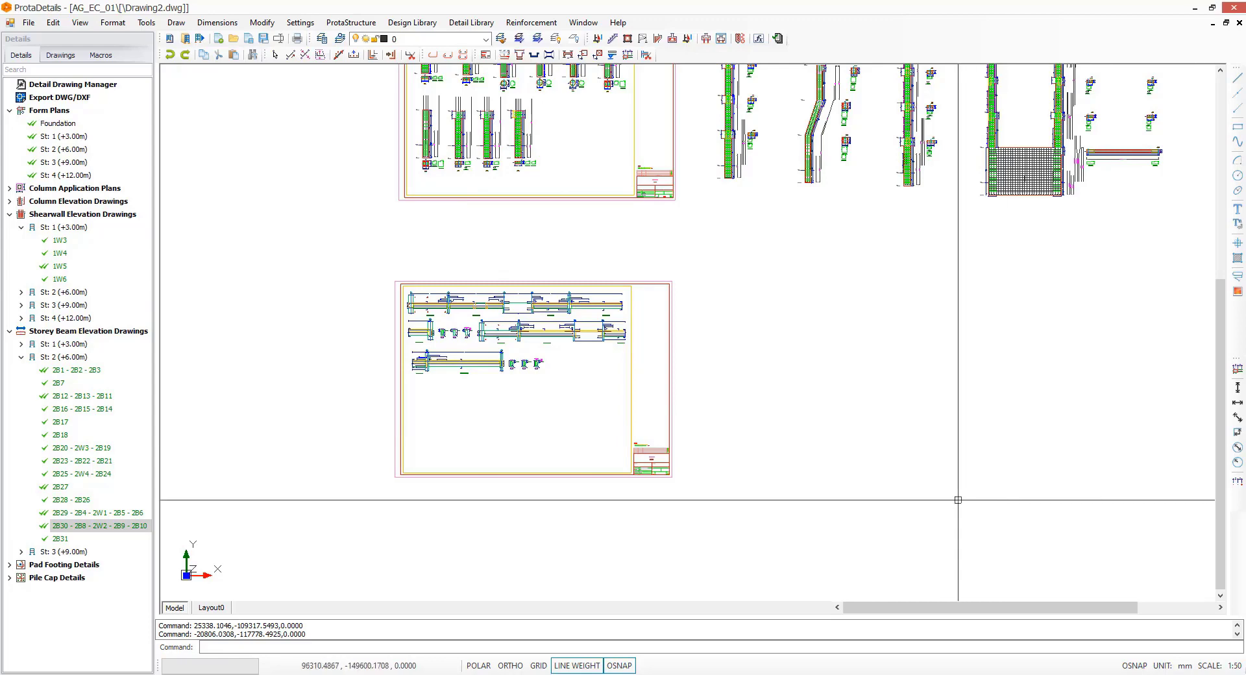
pyautogui.scroll(-2, 373, 530)
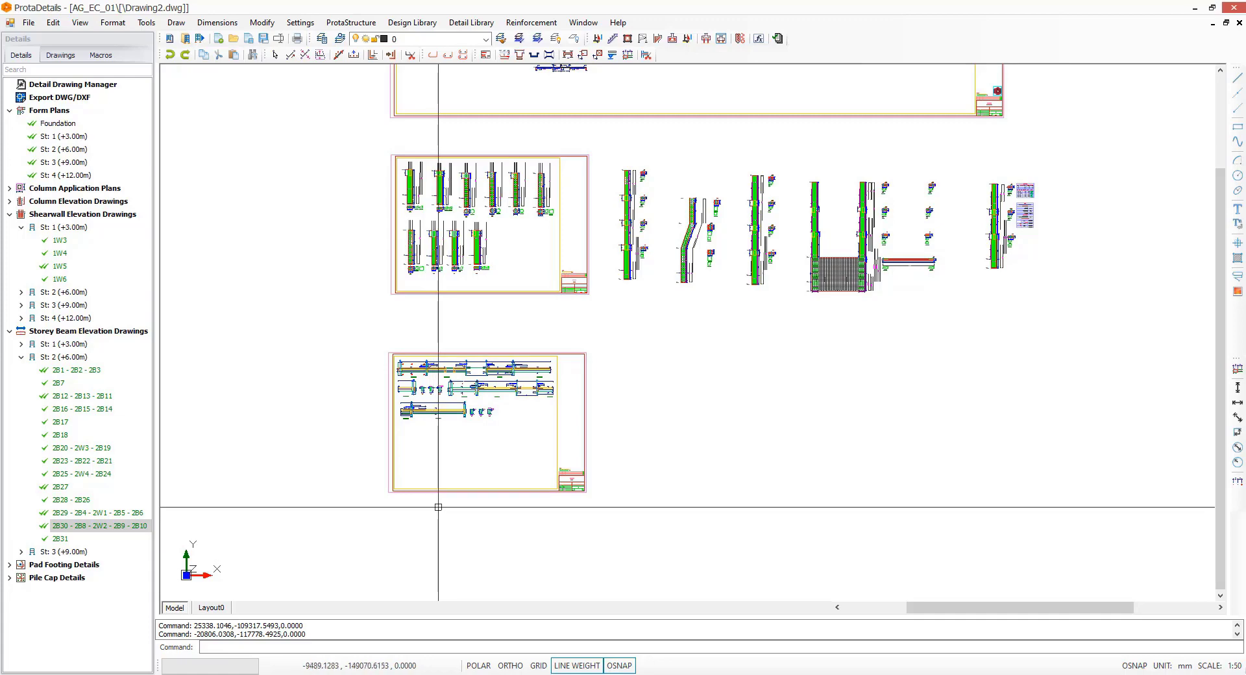
pyautogui.scroll(-2, 332, 528)
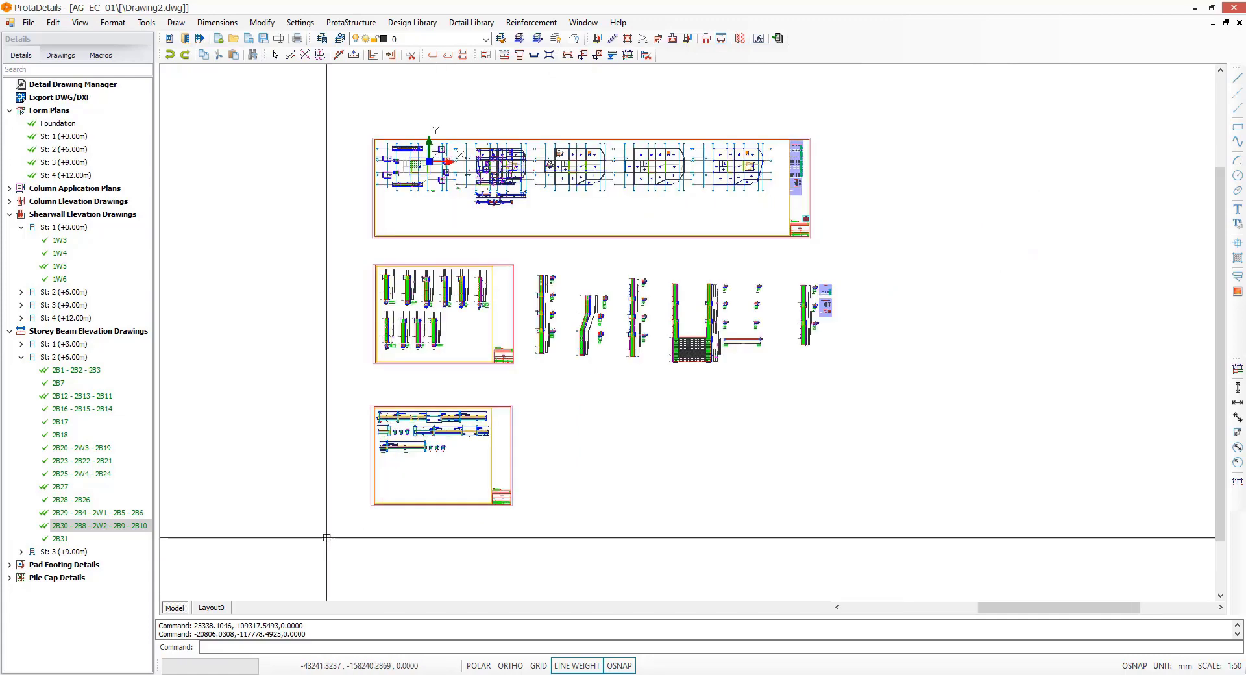
pyautogui.click(218, 39)
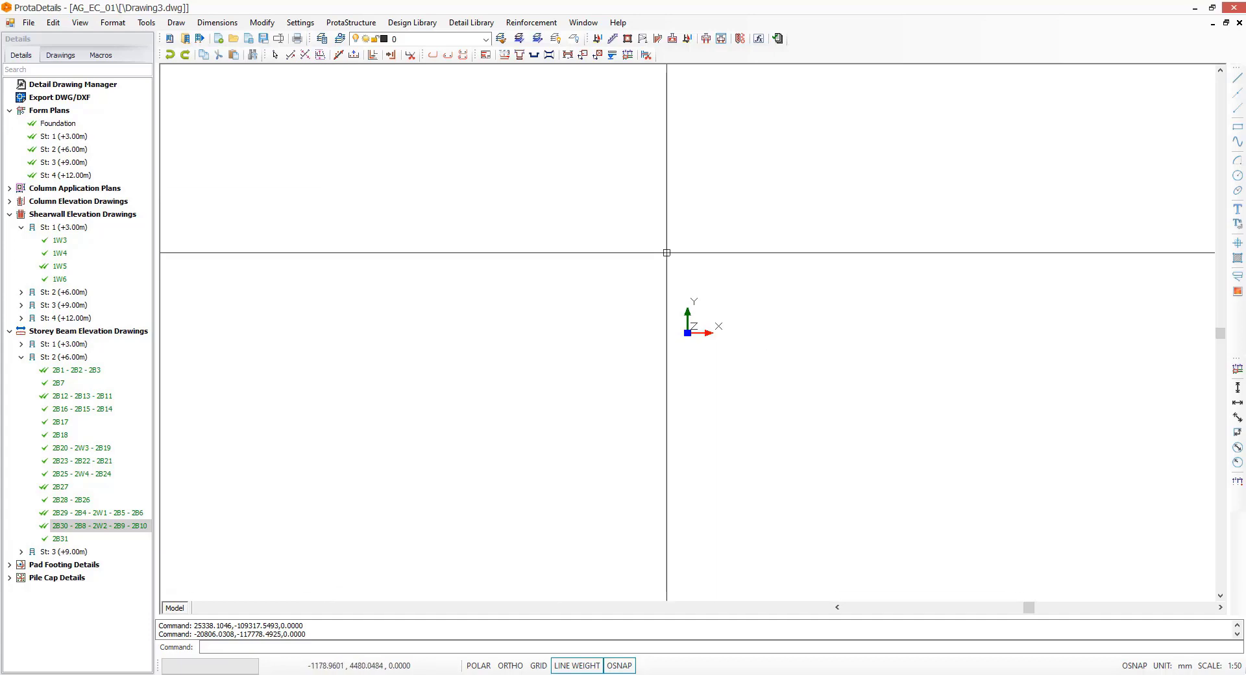
pyautogui.moveTo(780, 294)
pyautogui.mouseDown(button='middle')
pyautogui.moveTo(525, 431)
pyautogui.moveTo(456, 448)
pyautogui.mouseUp(button='middle')
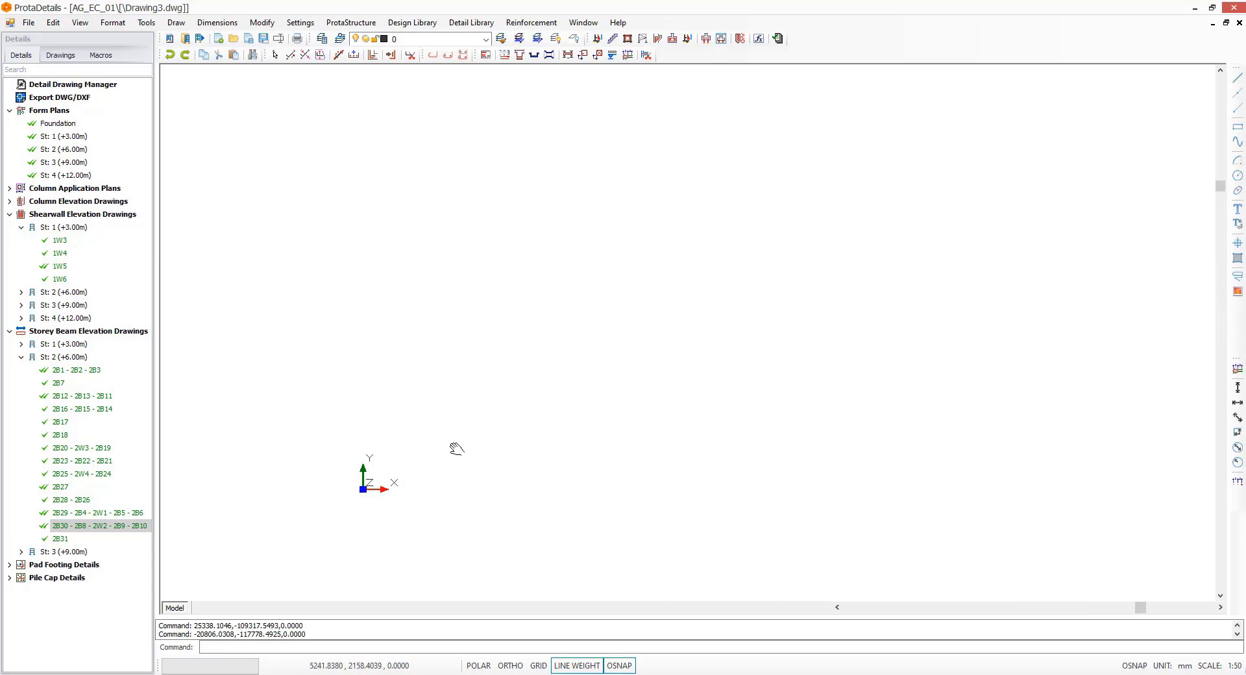
# Step: Open the existing drawing AAA Pumping Station.dwg from the Drawings folder in Documents
pyautogui.click(233, 38)
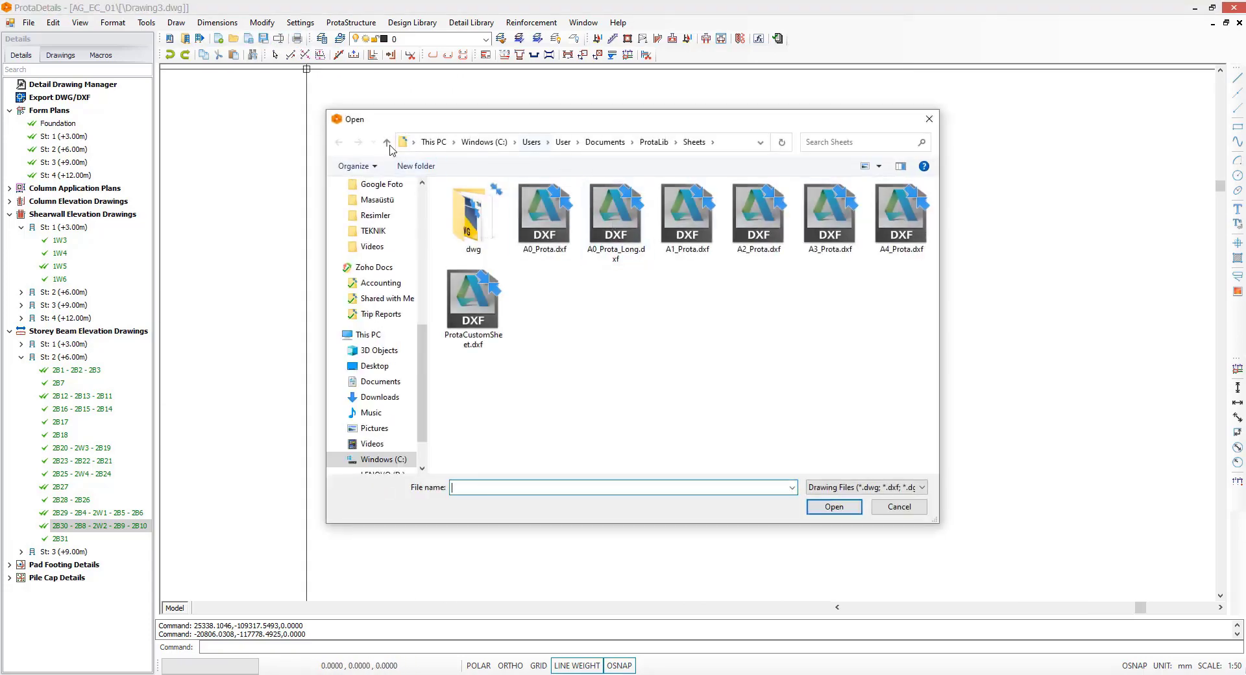
pyautogui.click(377, 459)
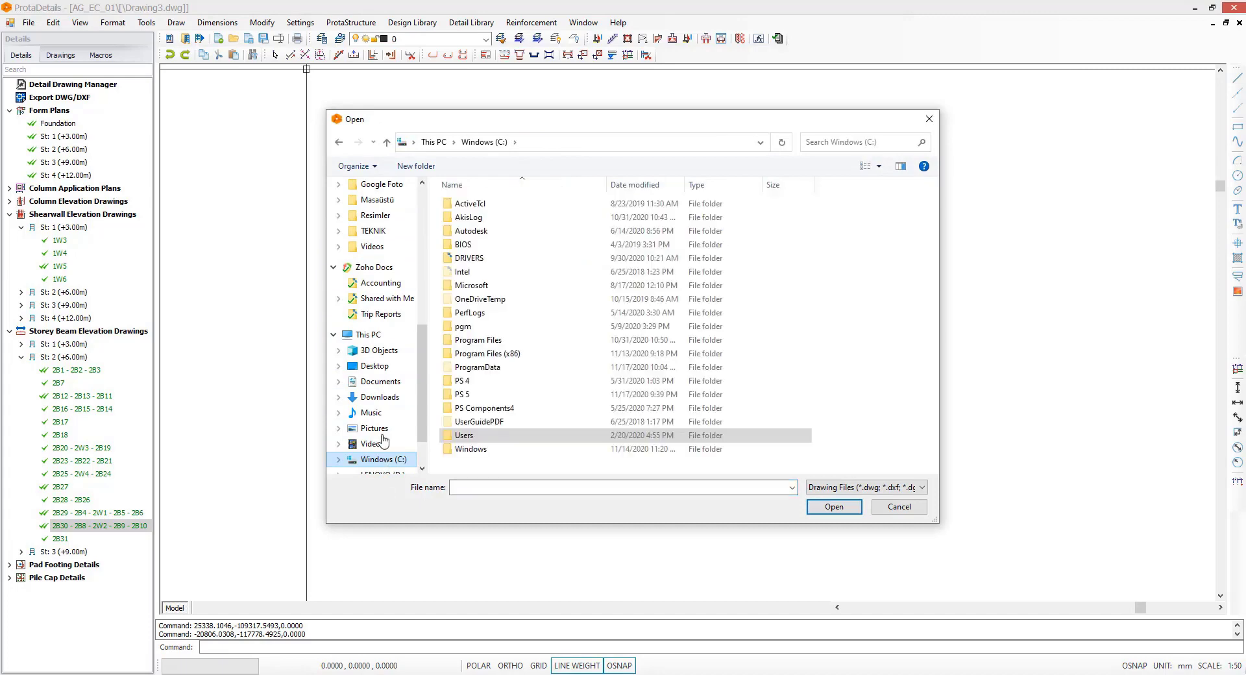
pyautogui.click(380, 381)
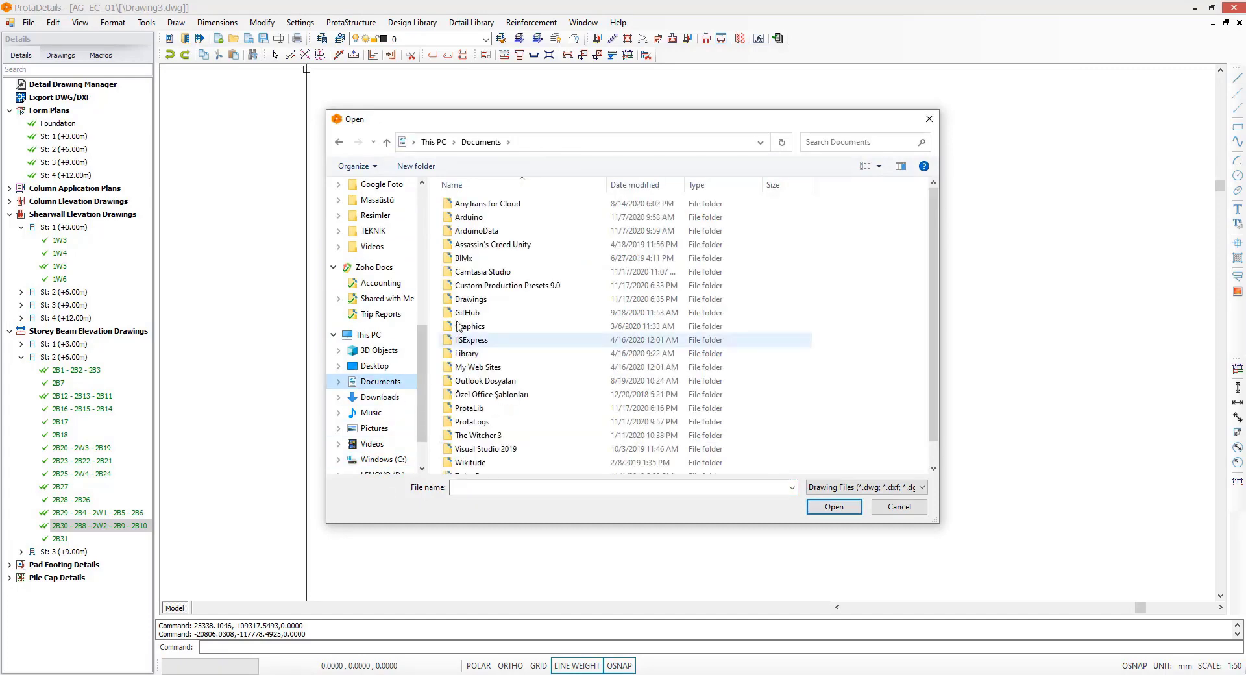
pyautogui.doubleClick(473, 300)
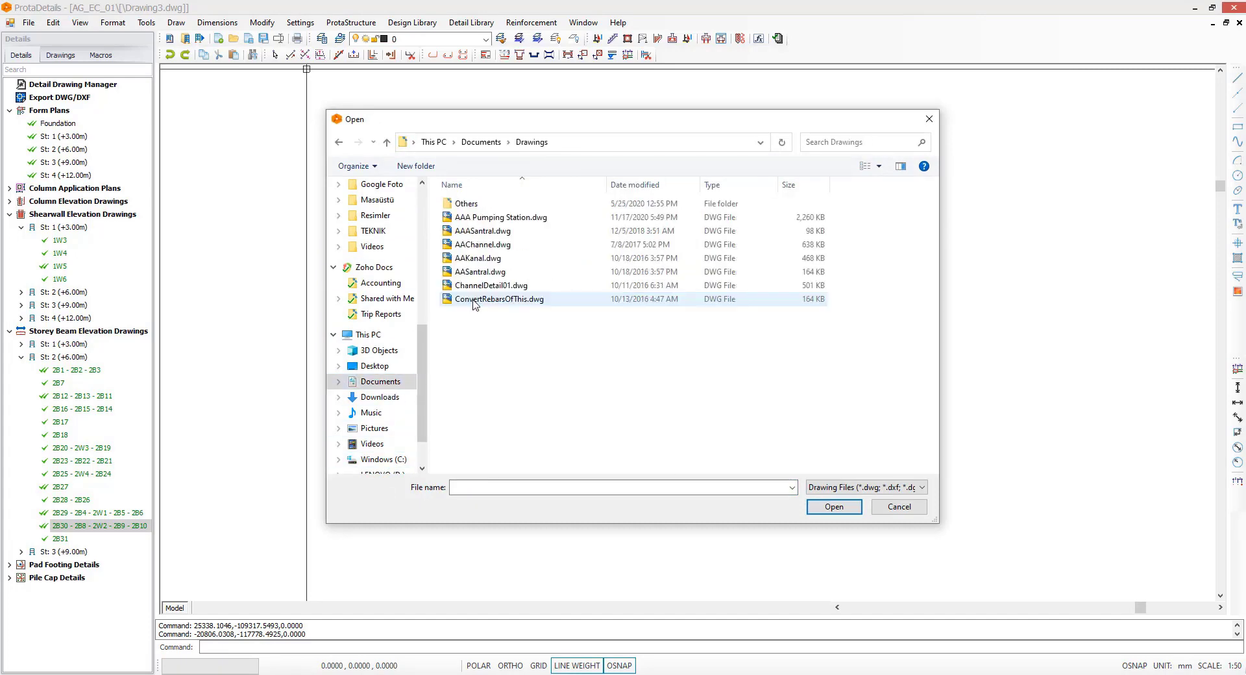
pyautogui.doubleClick(497, 218)
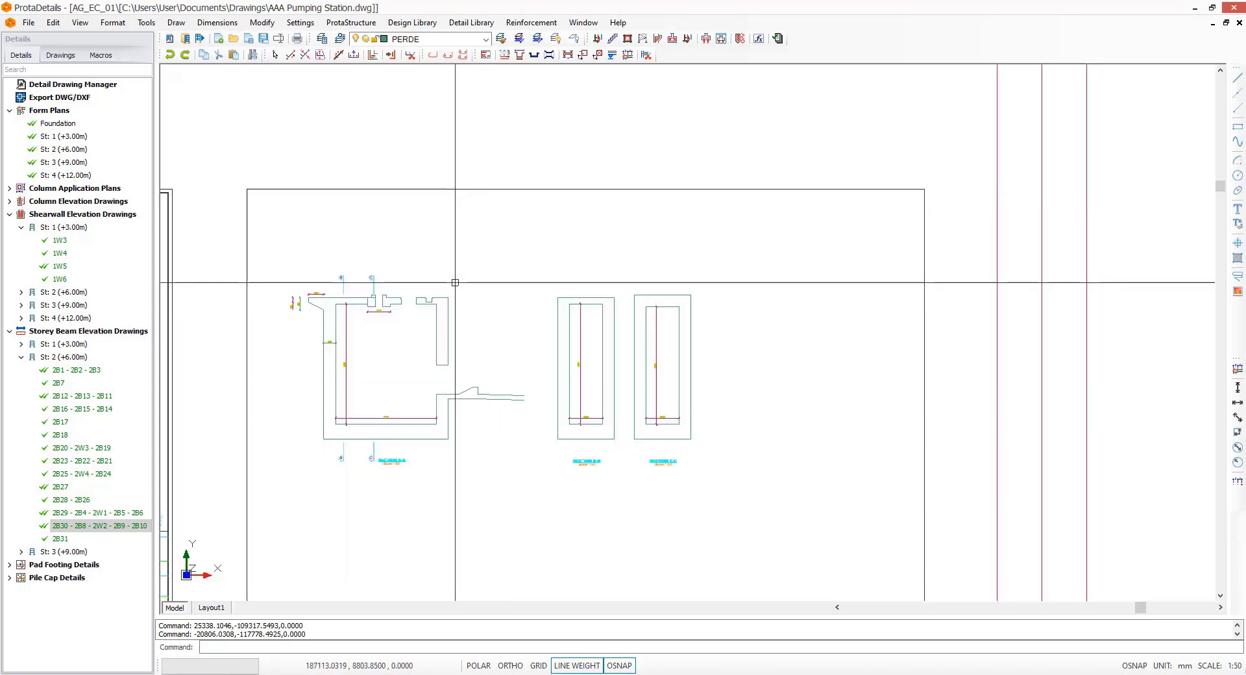
# Step: Examine the sheet layout of the pumping station drawing and the details of its ground floor plan
pyautogui.scroll(-3, 879, 339)
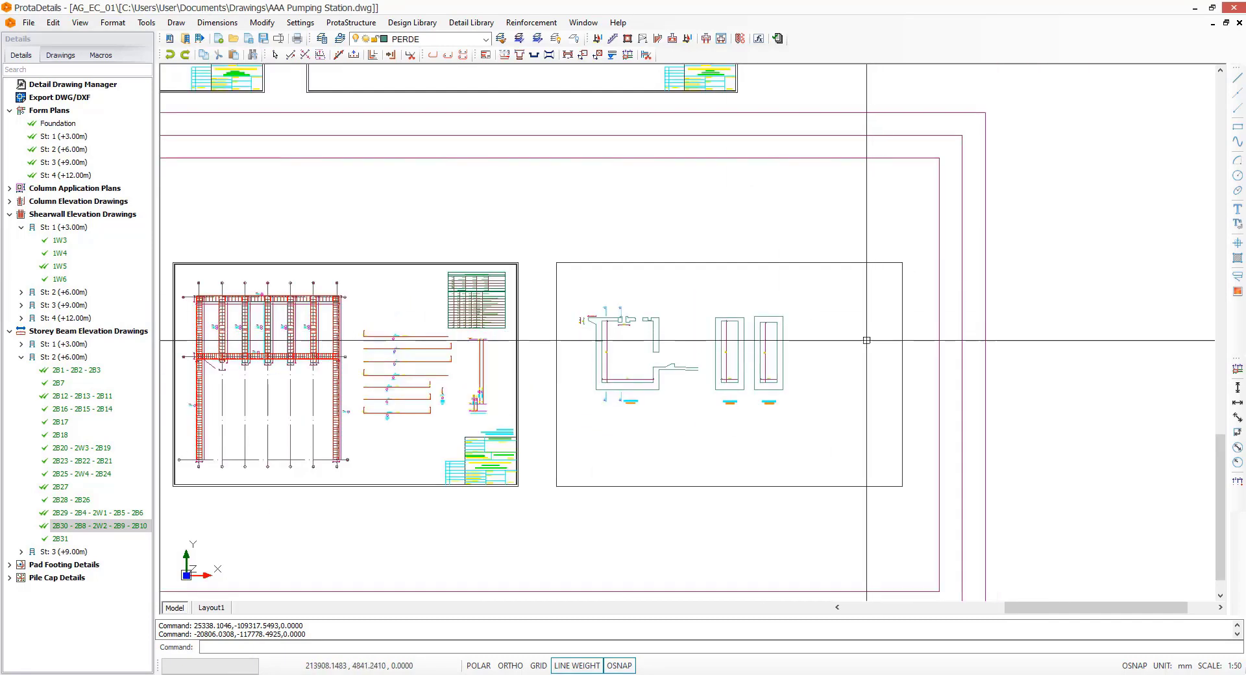
pyautogui.scroll(-2, 911, 425)
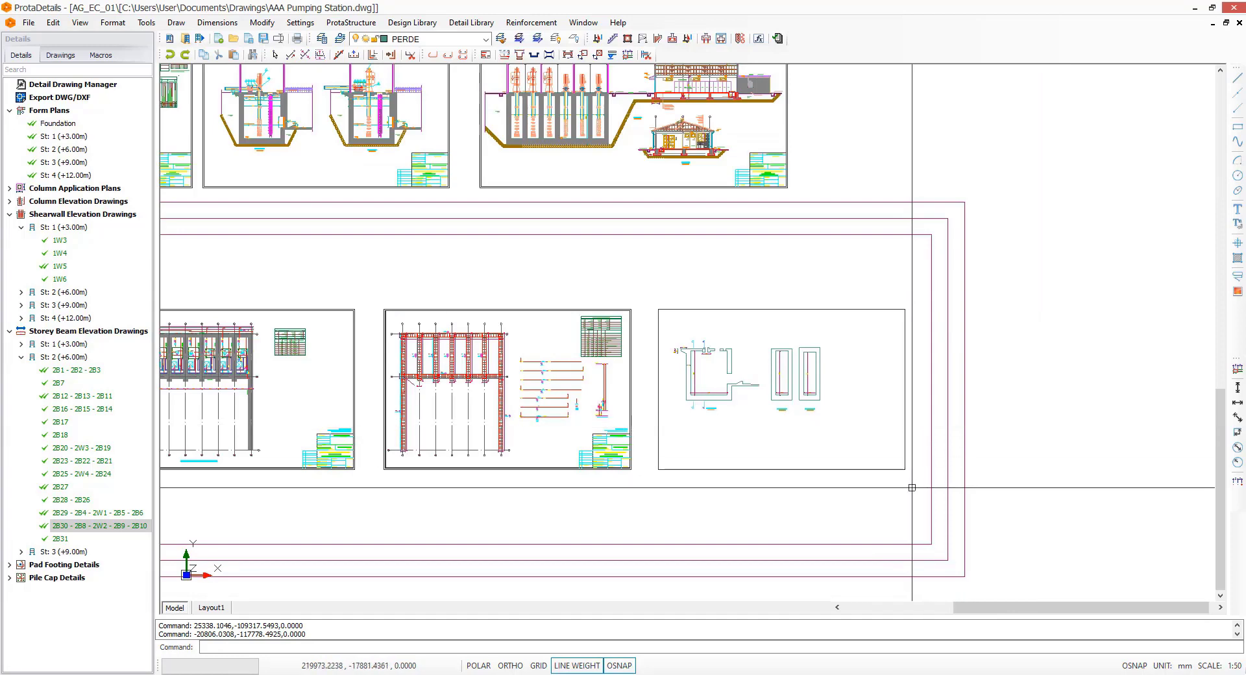
pyautogui.scroll(-3, 911, 487)
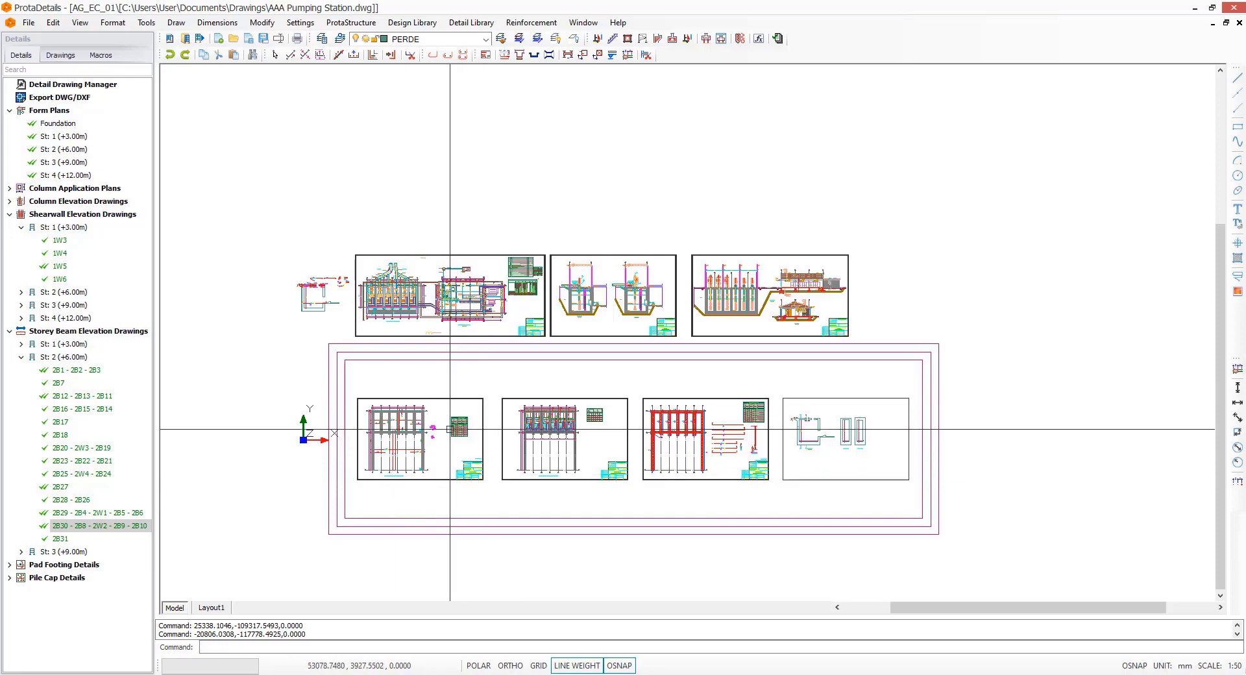
pyautogui.scroll(2, 500, 530)
pyautogui.scroll(1, 311, 253)
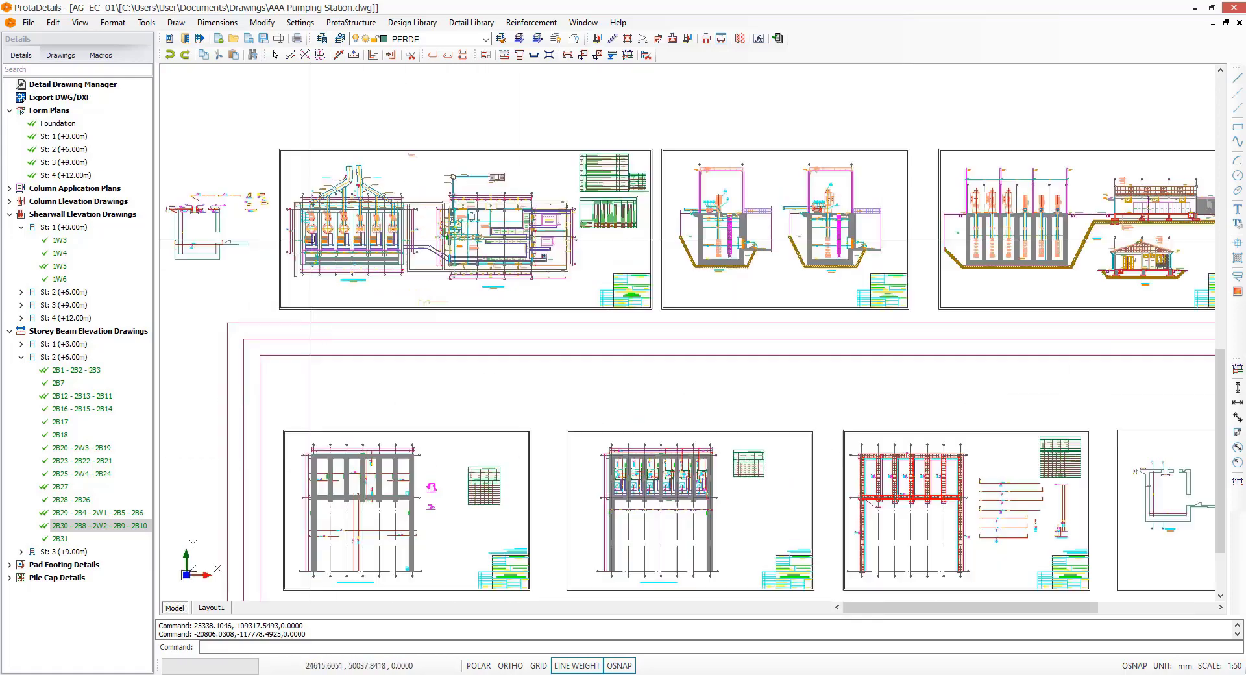
pyautogui.scroll(5, 367, 246)
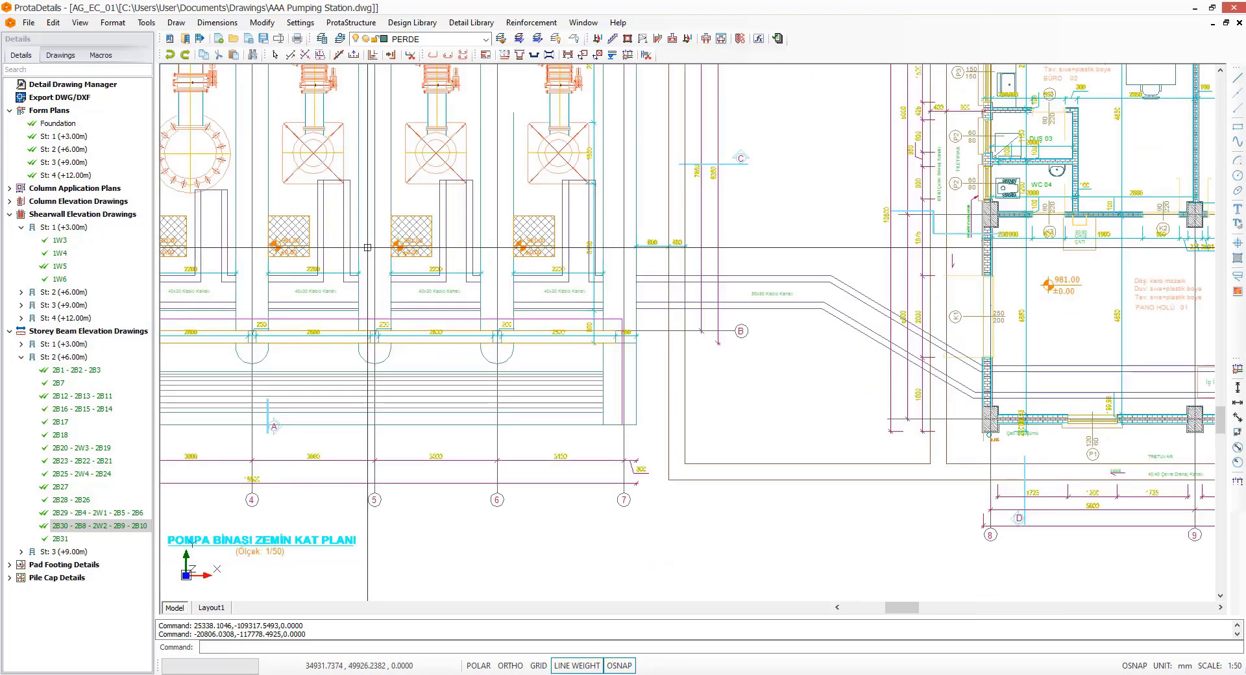
# Step: Examine the drawing sheets and Section A-A, ending at the dimensioned corbel and wall head
pyautogui.scroll(2, 367, 247)
pyautogui.moveTo(728, 343); pyautogui.dragTo(390, 340, button='middle')
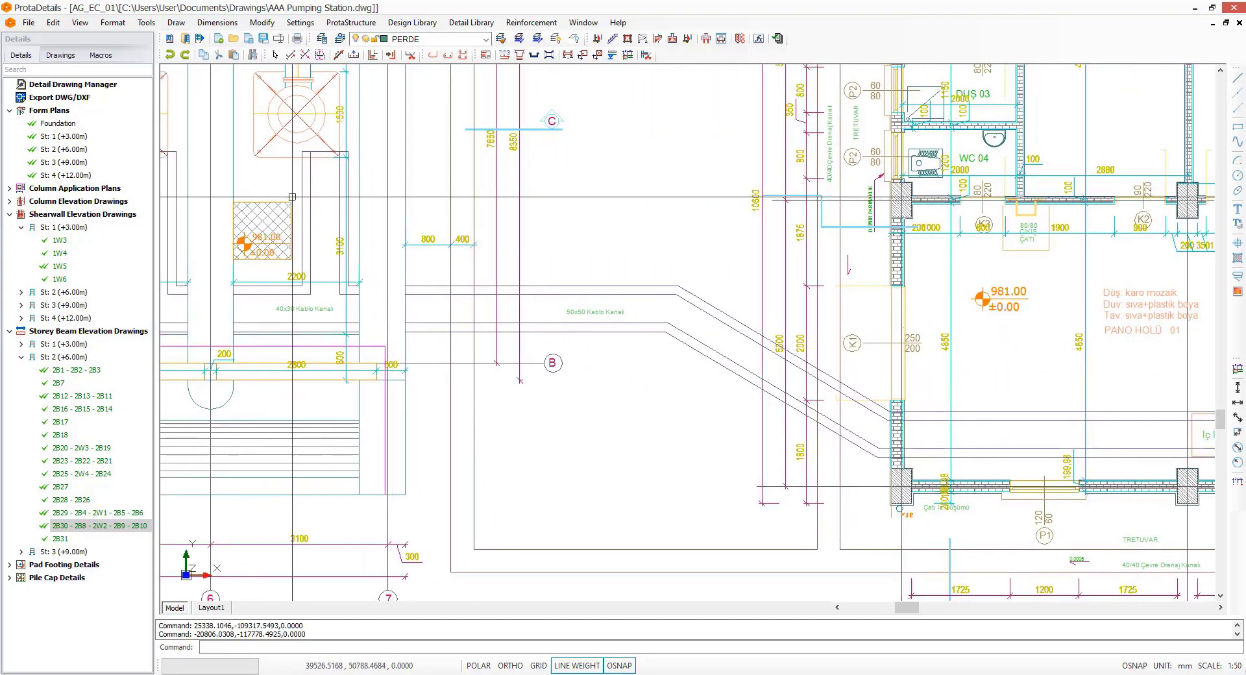
pyautogui.scroll(-6, 292, 197)
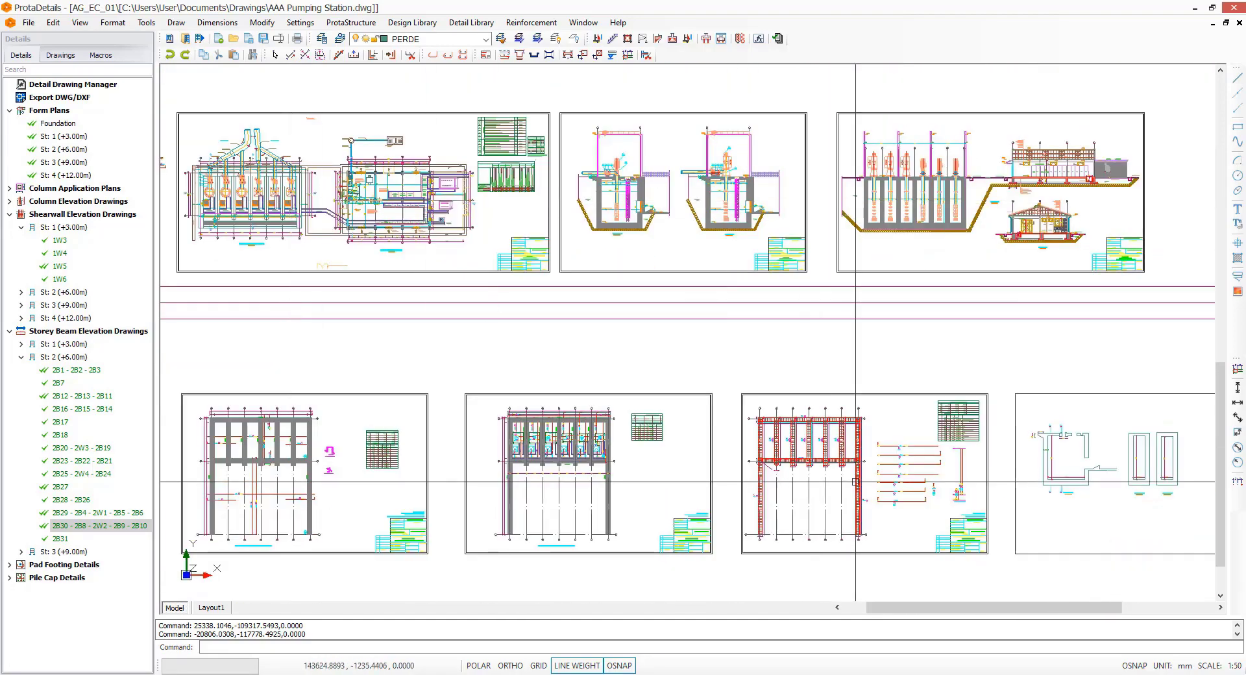
pyautogui.moveTo(991, 474); pyautogui.dragTo(450, 409, button='middle')
pyautogui.scroll(4, 561, 410)
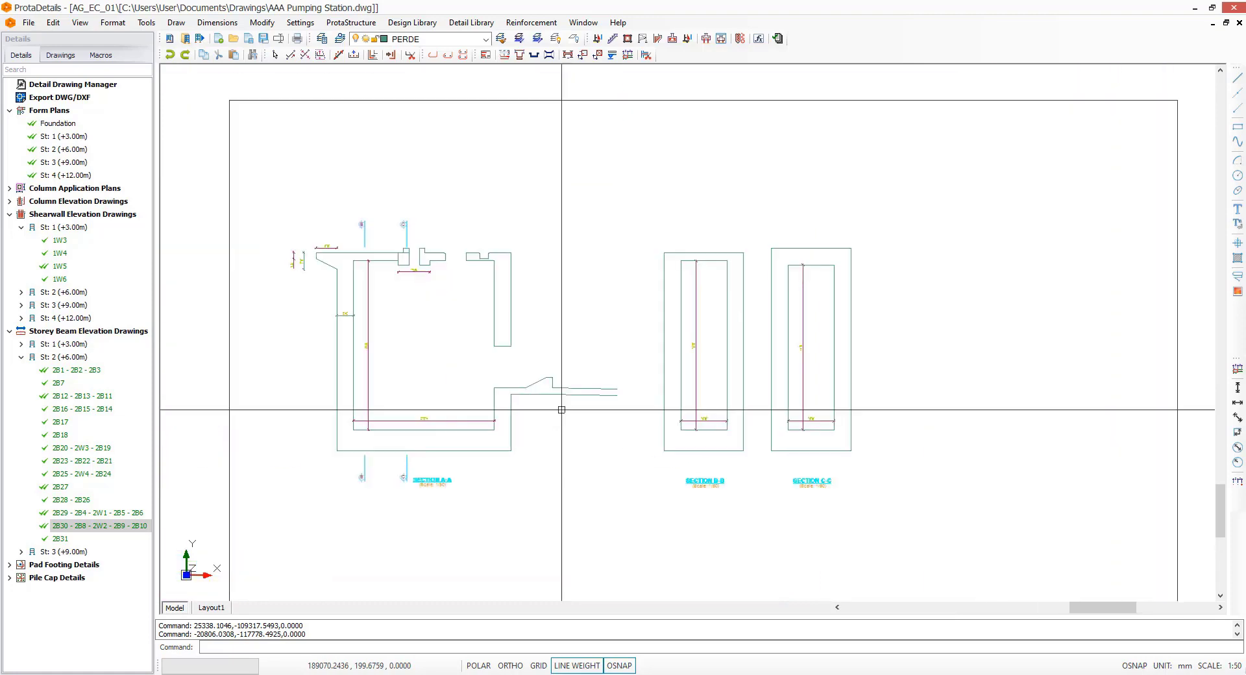
pyautogui.scroll(1, 447, 403)
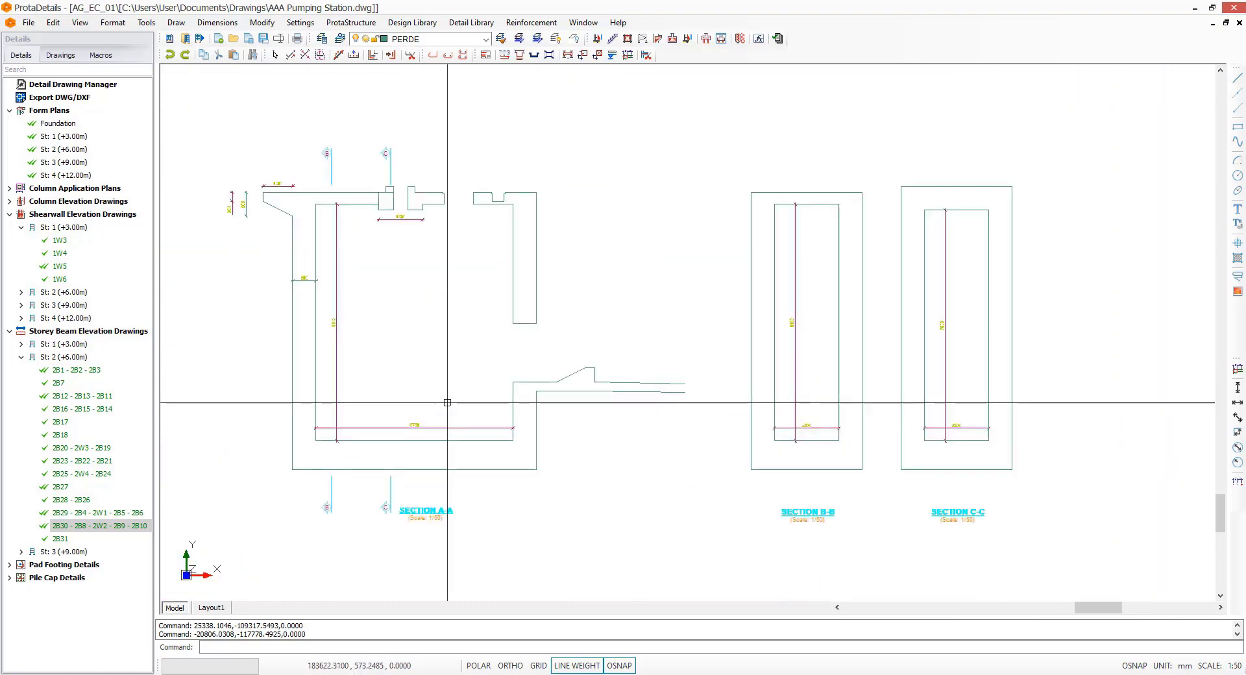
pyautogui.moveTo(453, 398); pyautogui.dragTo(482, 410, button='middle')
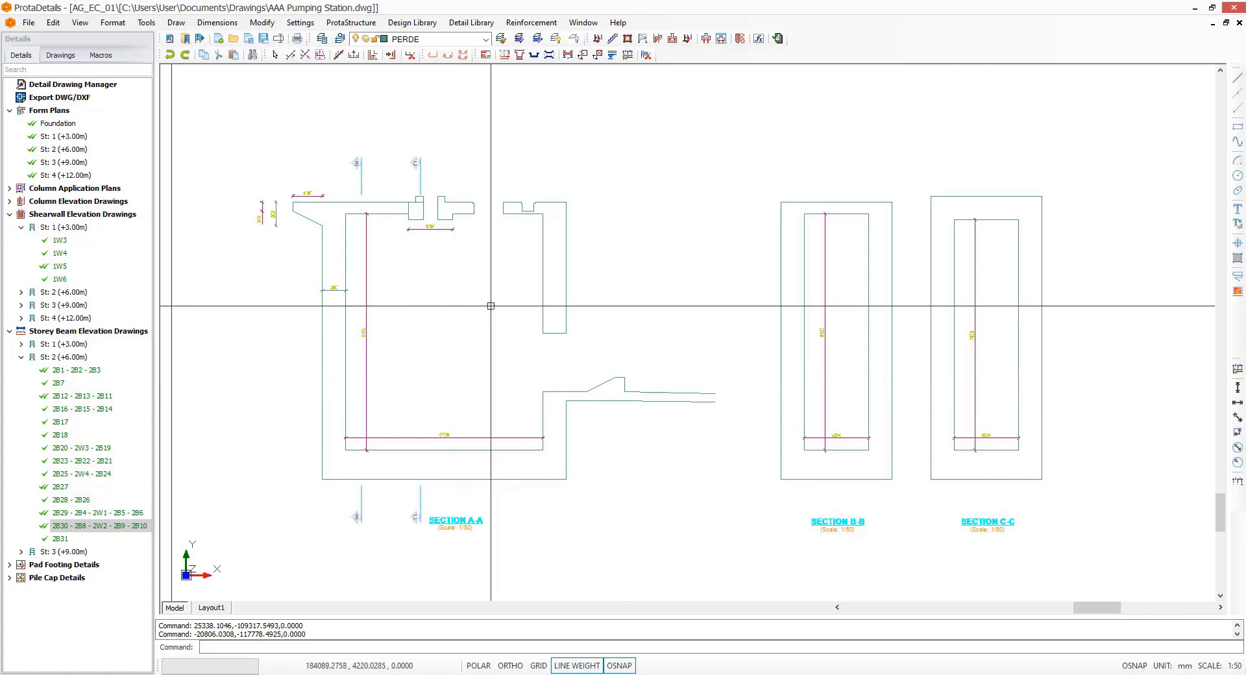
pyautogui.scroll(3, 466, 319)
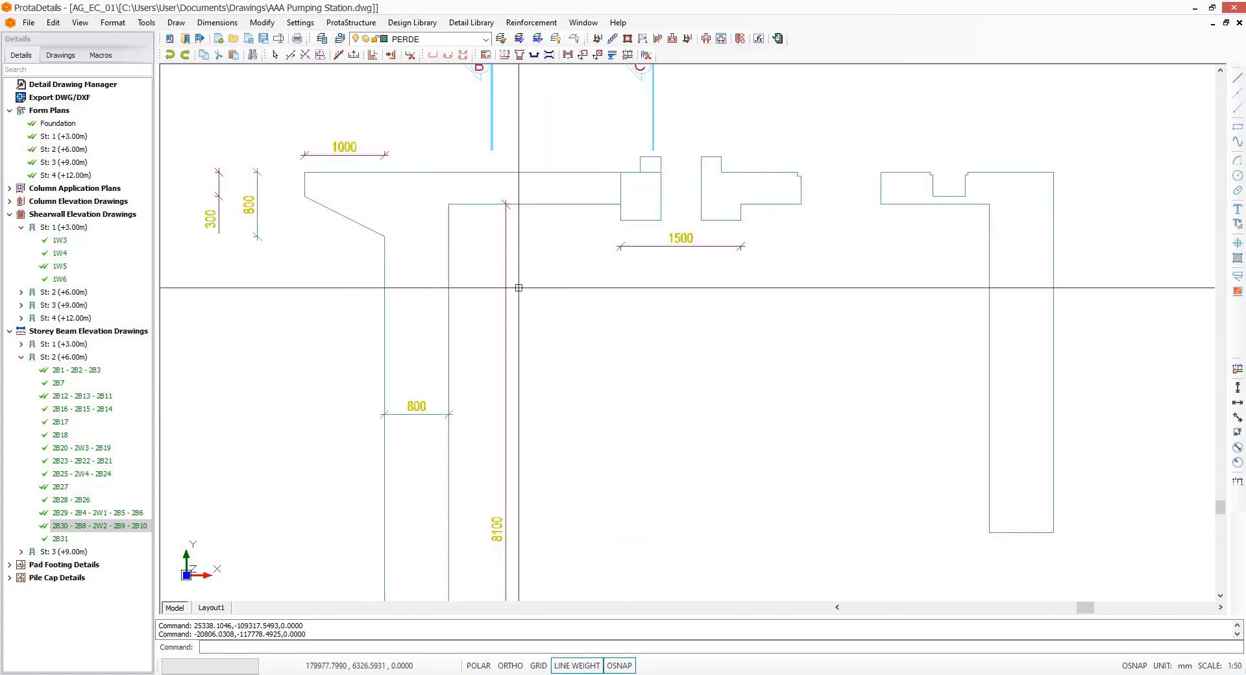
pyautogui.moveTo(500, 286)
pyautogui.mouseDown(button='middle')
pyautogui.moveTo(509, 258)
pyautogui.moveTo(500, 267)
pyautogui.mouseUp(button='middle')
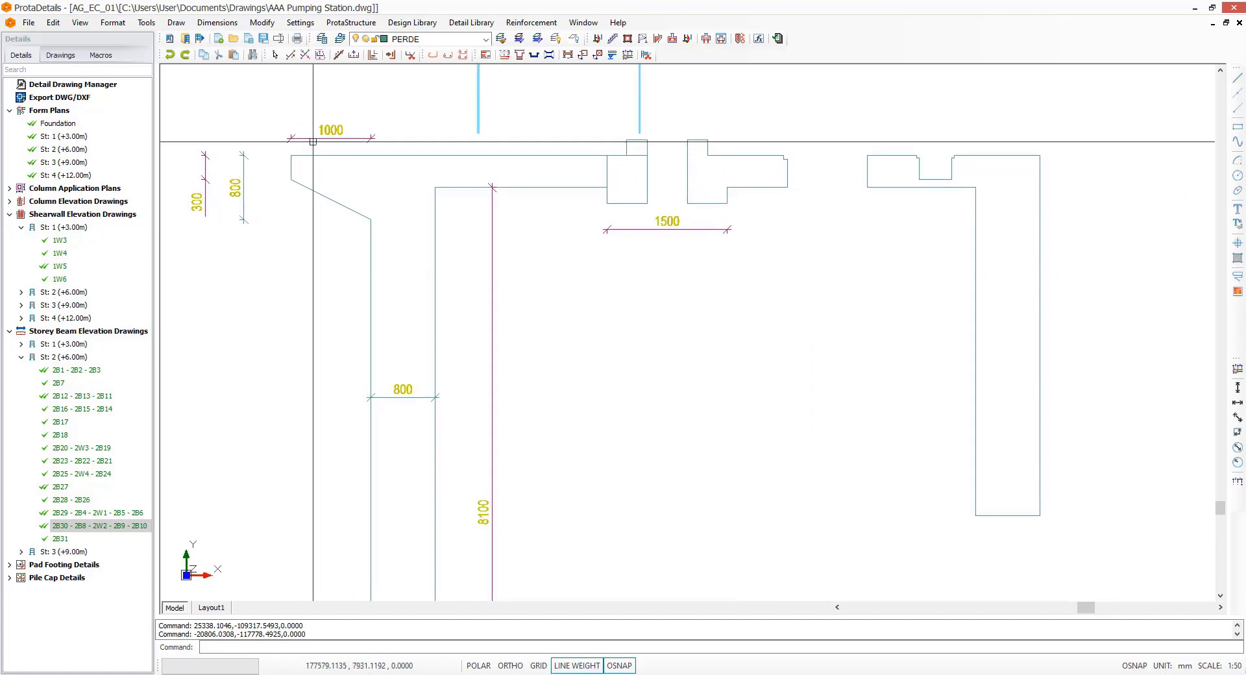
# Step: Trace a 12 mm rebar along the corbel's sloped underside and outer edge, the slab's top face and the far face of the beam
pyautogui.click(373, 57)
pyautogui.moveTo(495, 257)
pyautogui.mouseDown(button='middle')
pyautogui.moveTo(606, 259)
pyautogui.moveTo(662, 270)
pyautogui.moveTo(660, 281)
pyautogui.mouseUp(button='middle')
pyautogui.click(390, 157)
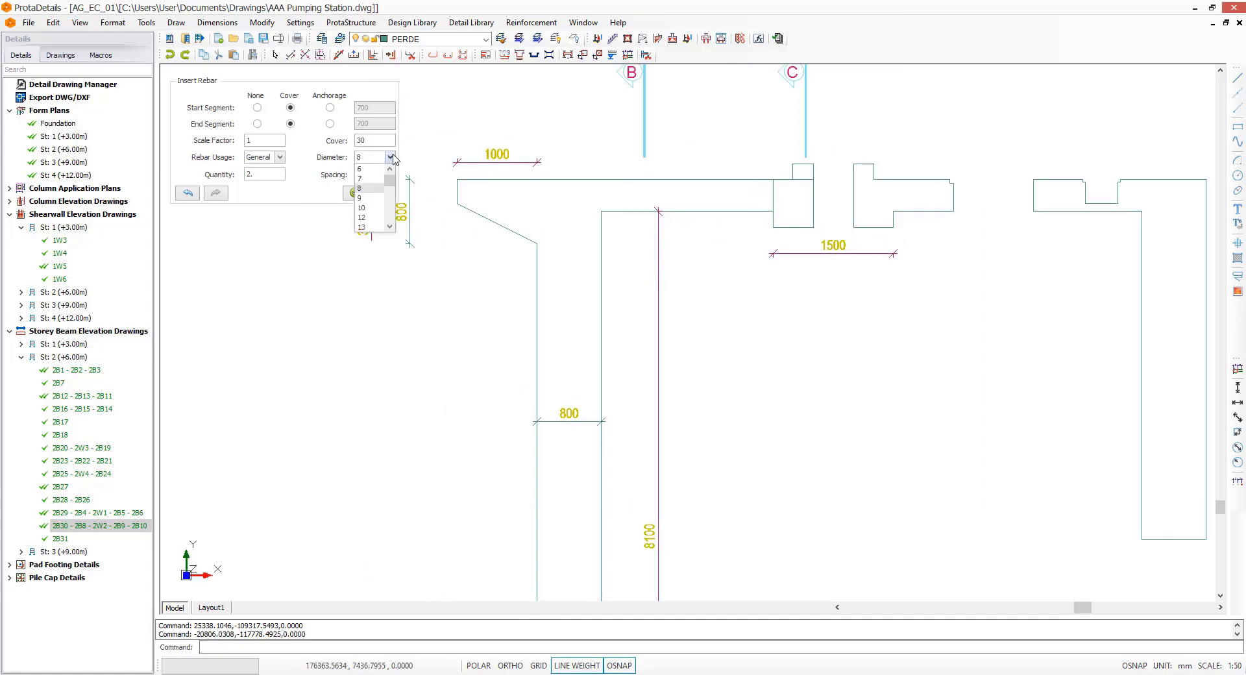
pyautogui.click(366, 218)
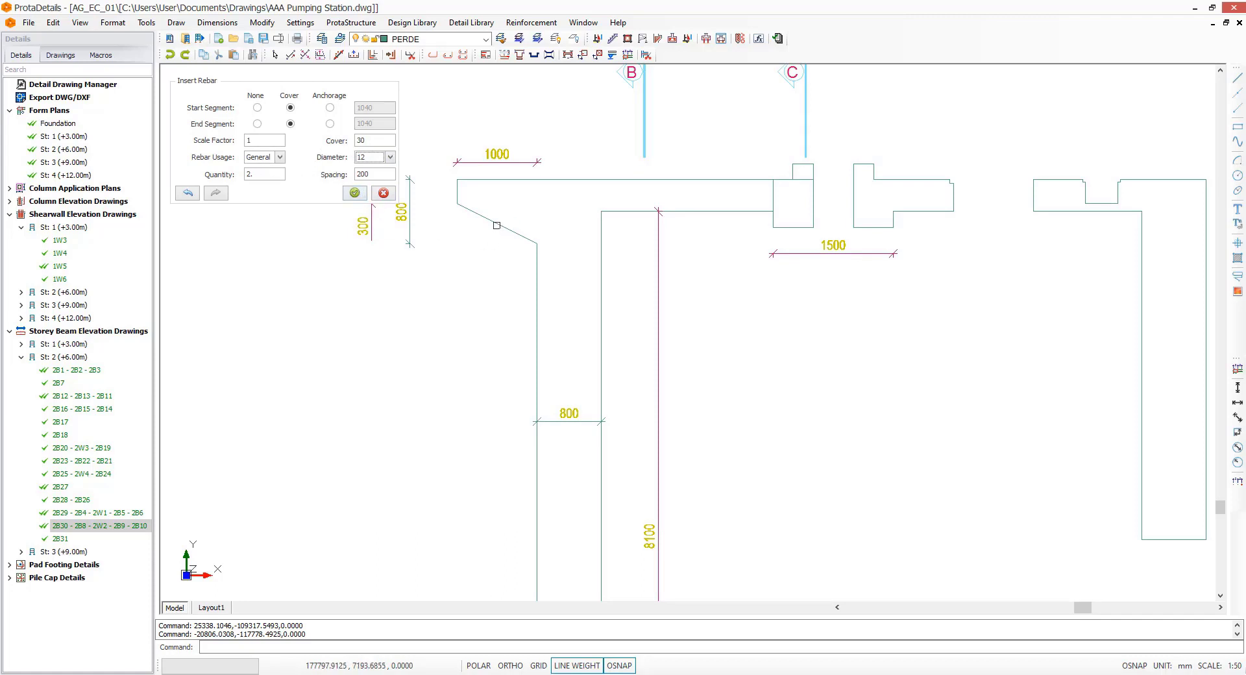
pyautogui.click(497, 225)
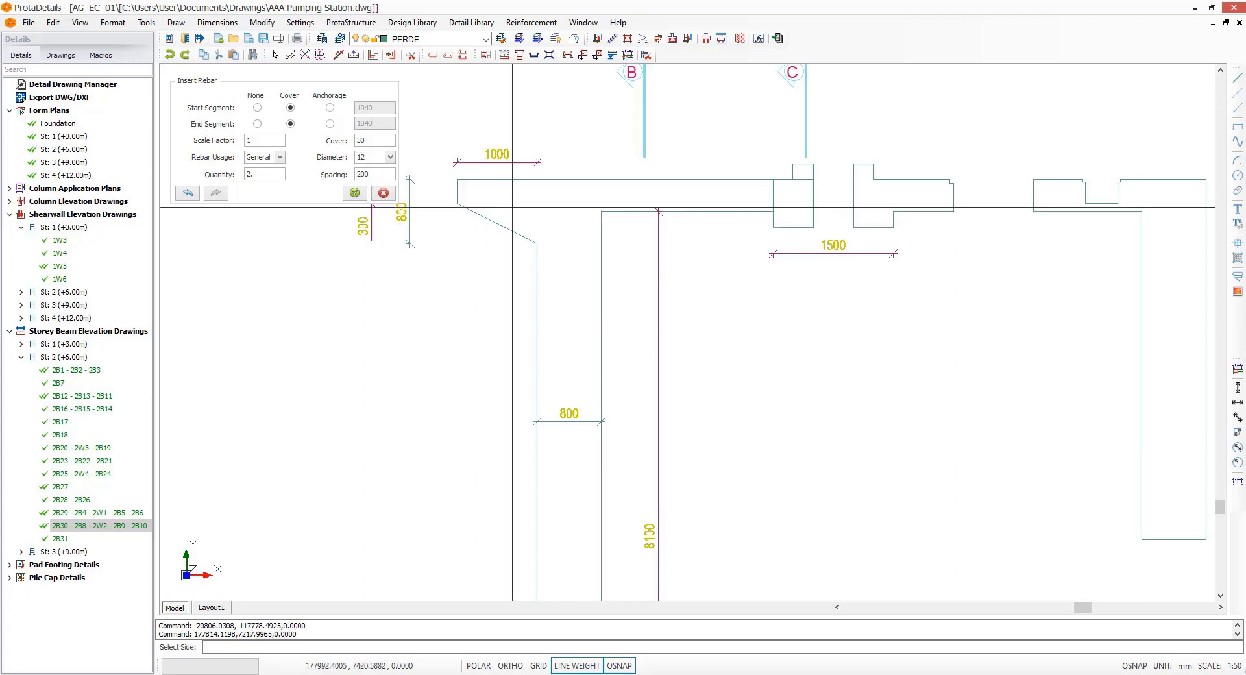
pyautogui.click(512, 208)
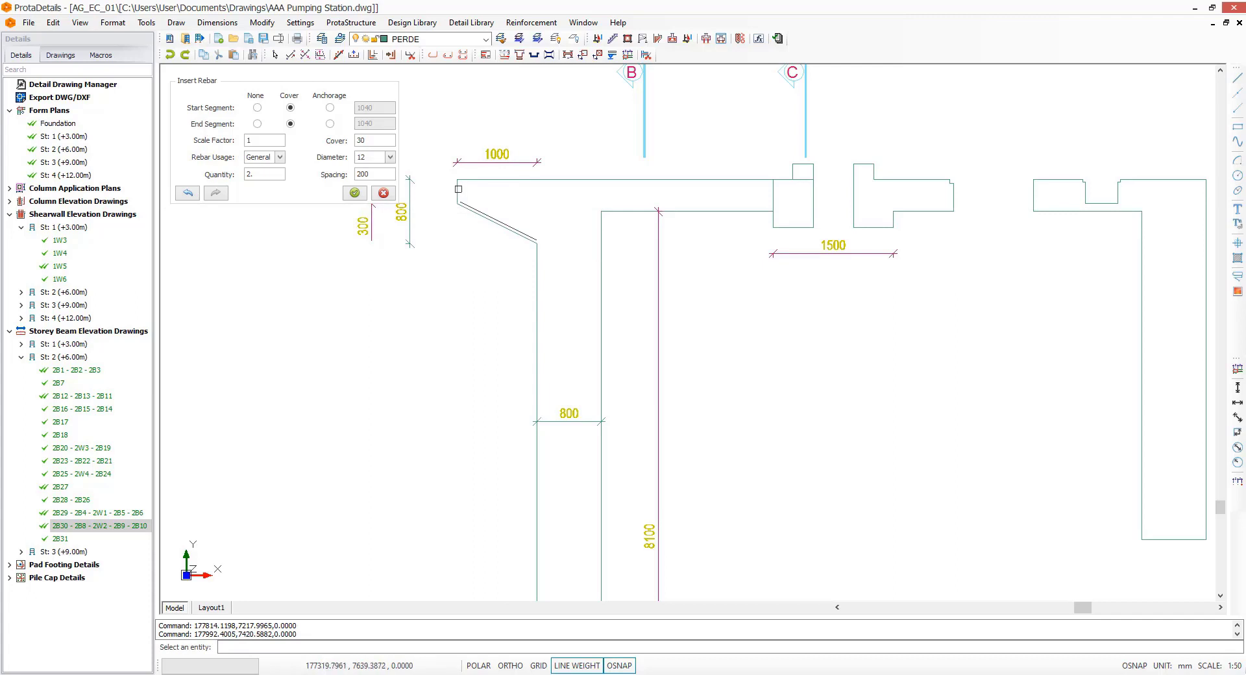
pyautogui.click(458, 189)
pyautogui.click(482, 194)
pyautogui.click(537, 180)
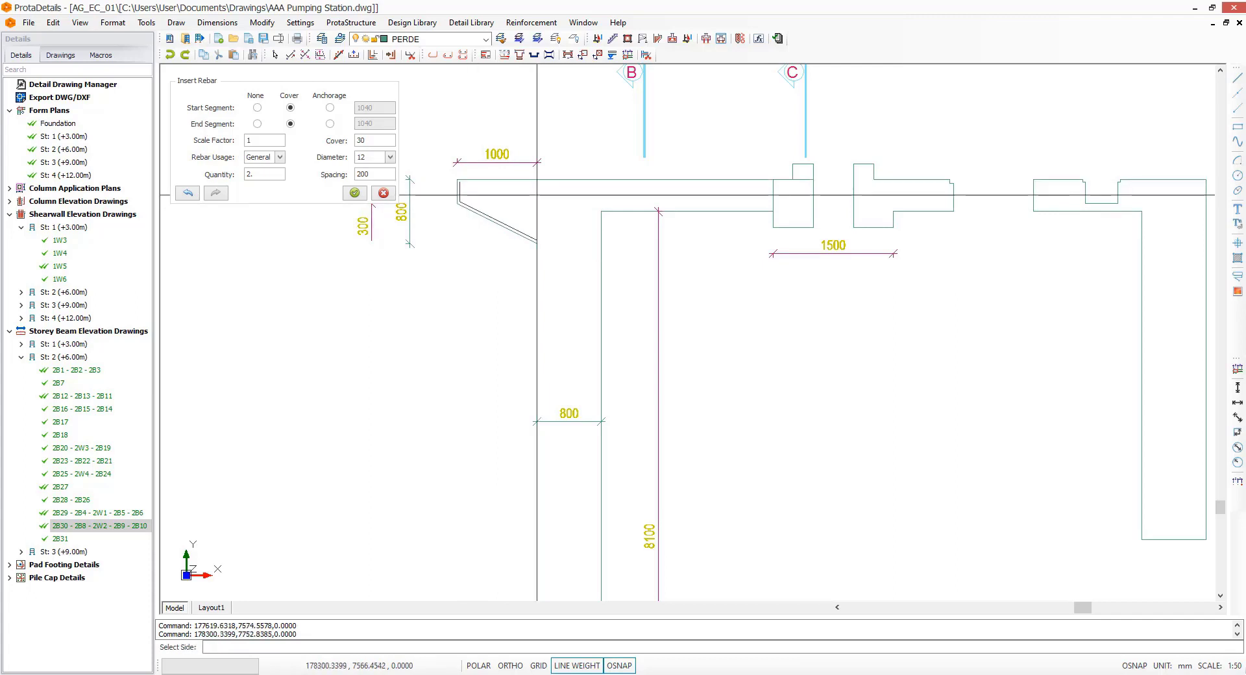
pyautogui.click(786, 202)
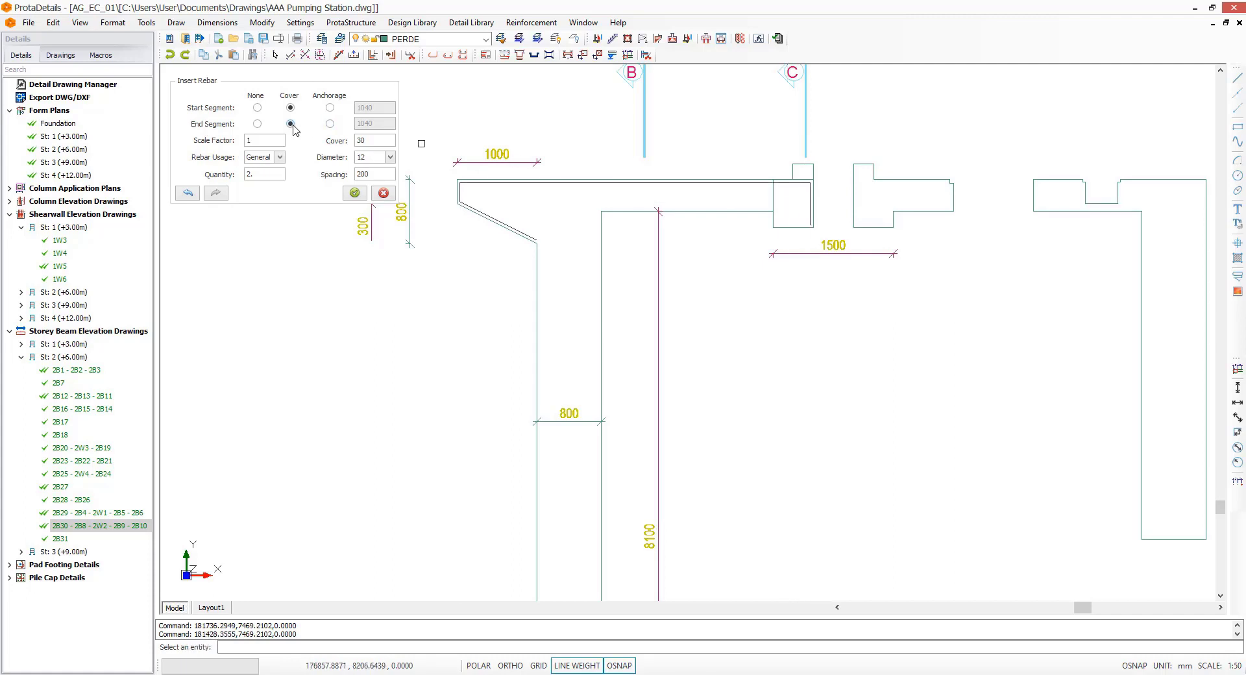
# Step: Give the corbel rebar a start anchorage of 1500 and insert it
pyautogui.click(331, 107)
pyautogui.moveTo(379, 109); pyautogui.dragTo(351, 110)
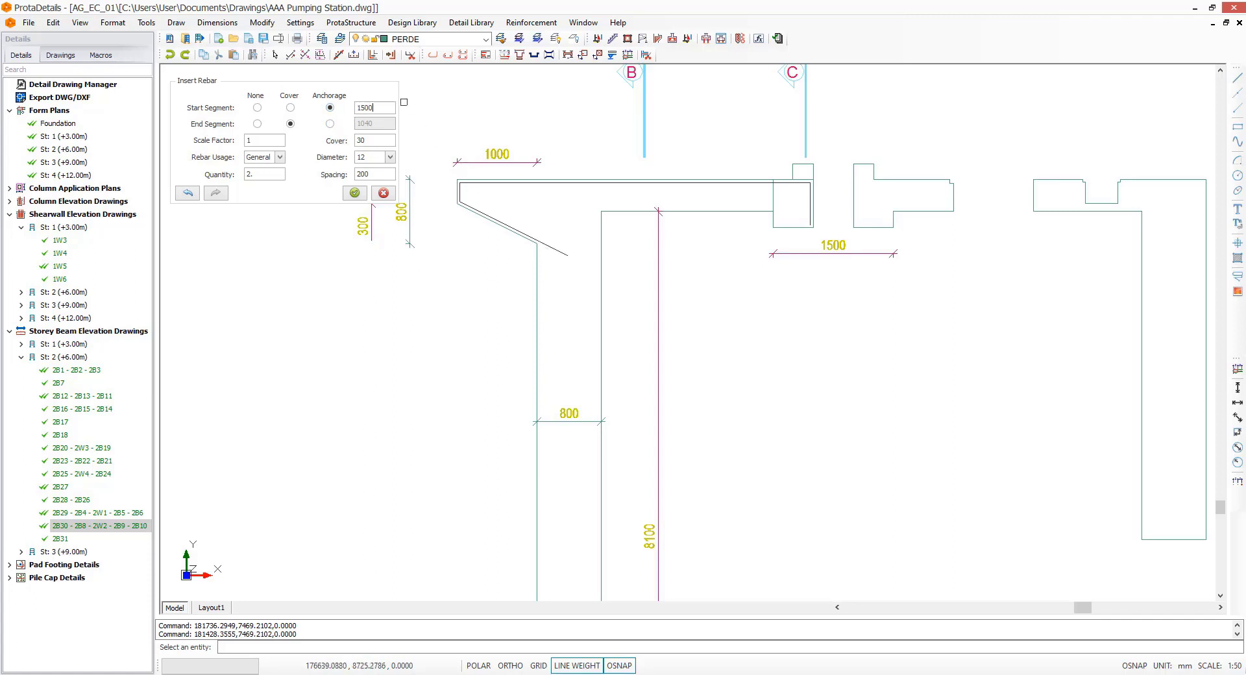
pyautogui.click(355, 193)
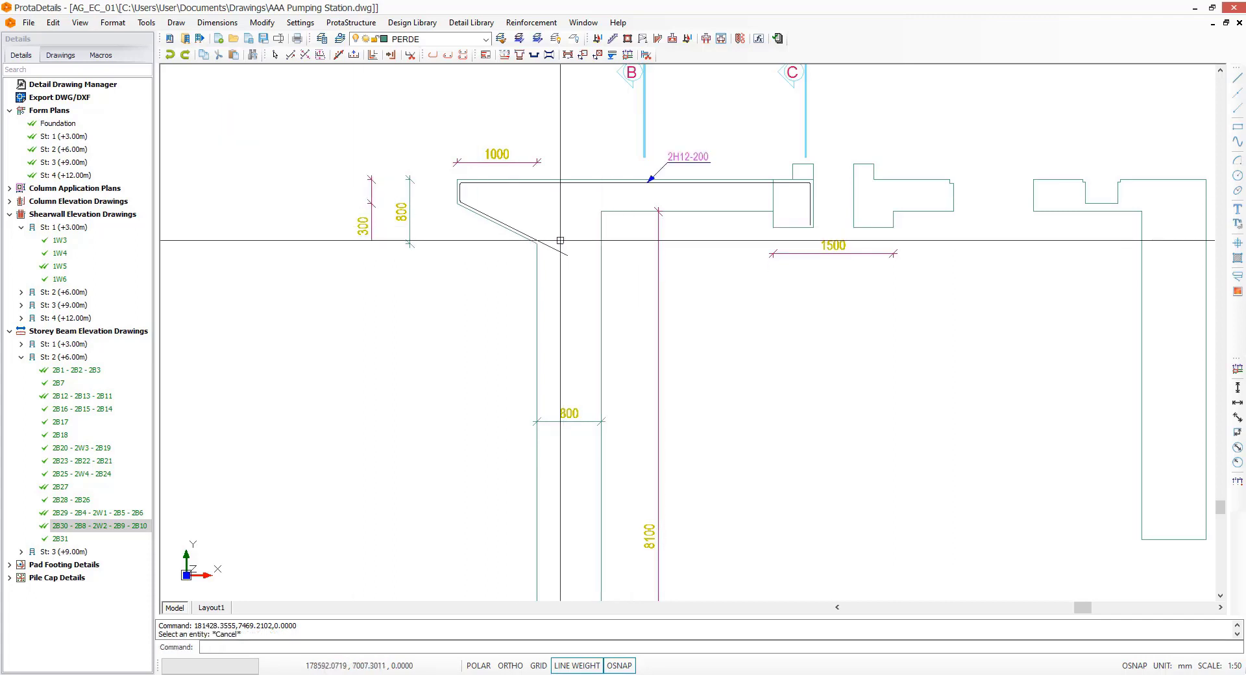
# Step: Trace a second 12 mm rebar around the corbel tip, along the slab's bottom face and up the far face of the beam
pyautogui.rightClick(479, 192)
pyautogui.scroll(1, 467, 189)
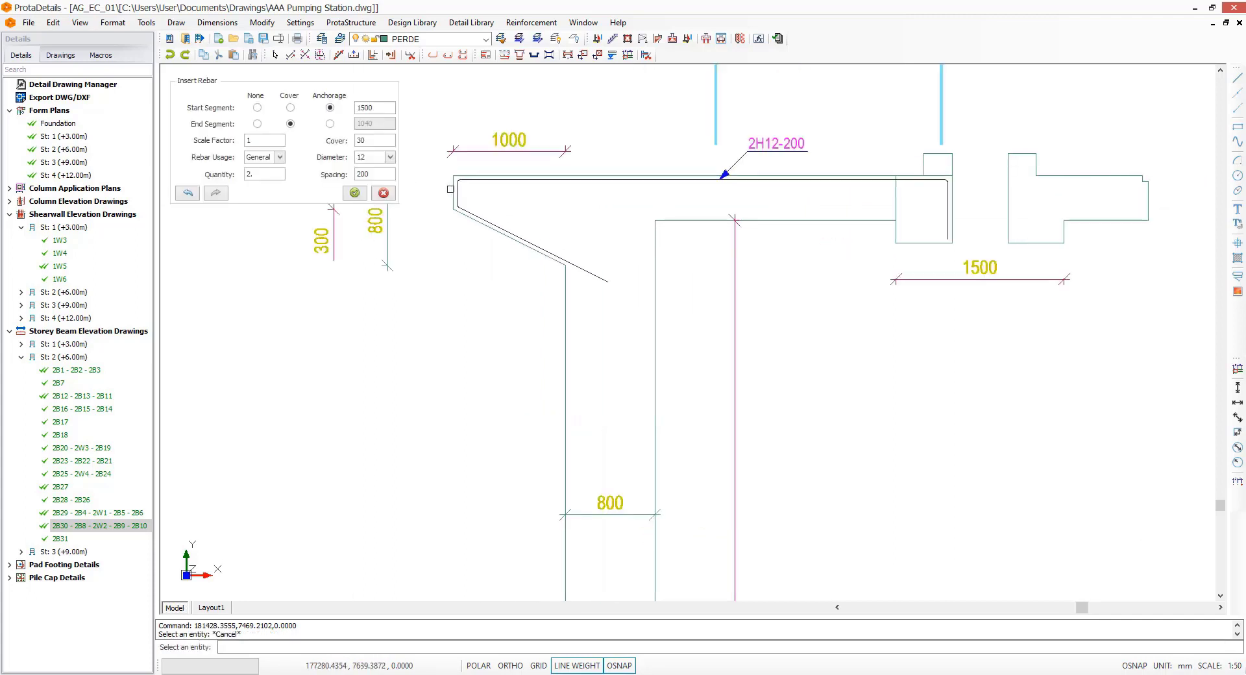
pyautogui.click(450, 188)
pyautogui.click(494, 193)
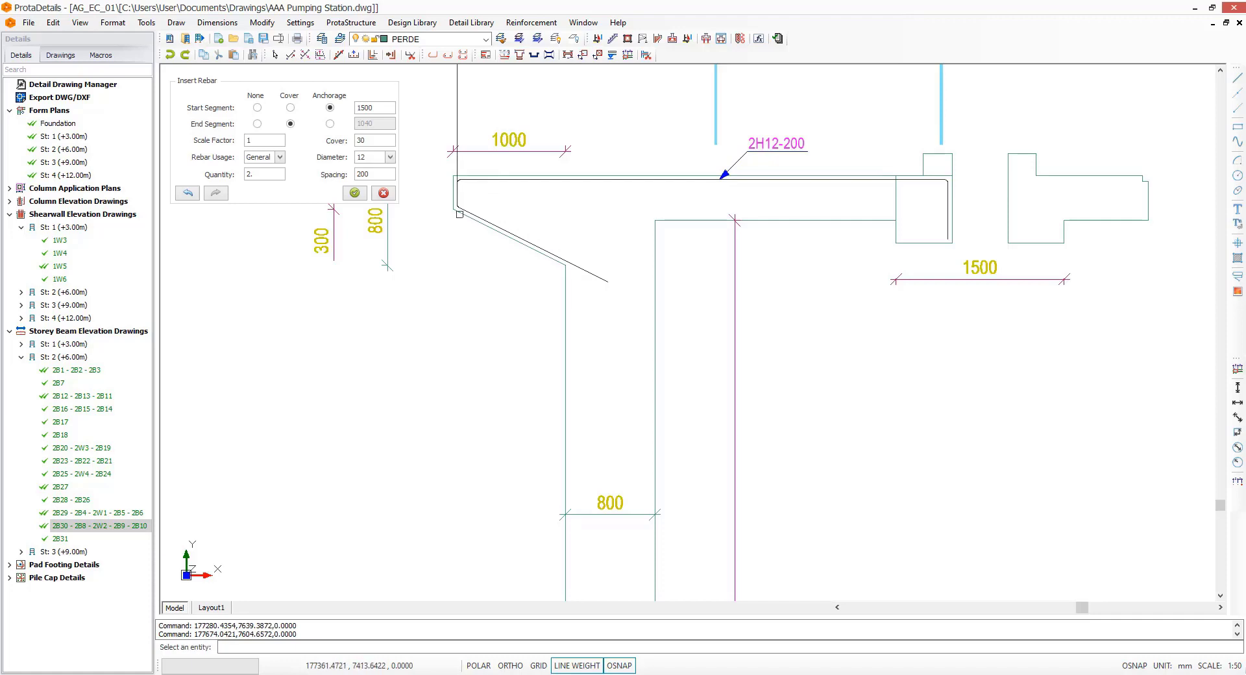
pyautogui.click(460, 215)
pyautogui.click(558, 186)
pyautogui.click(700, 220)
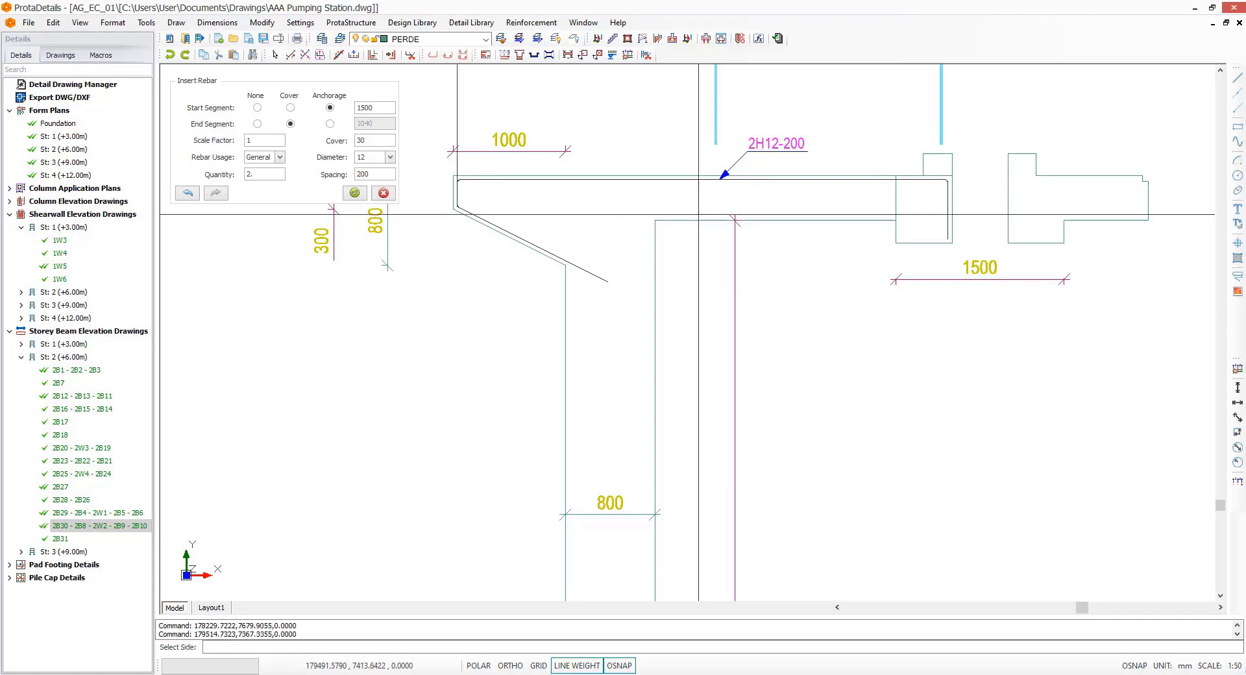
pyautogui.click(699, 206)
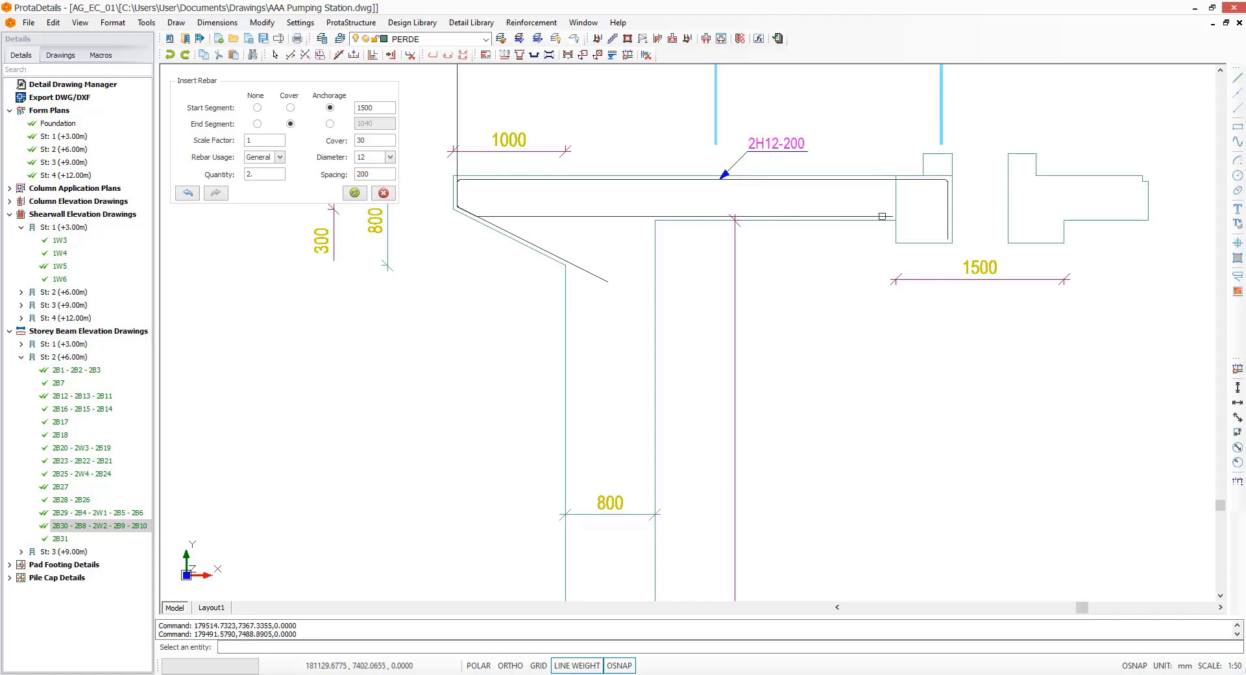
pyautogui.click(955, 197)
pyautogui.click(935, 198)
# Step: Set the slab's bottom rebar to start with cover and insert it
pyautogui.moveTo(624, 254); pyautogui.dragTo(635, 335, button='middle')
pyautogui.click(291, 108)
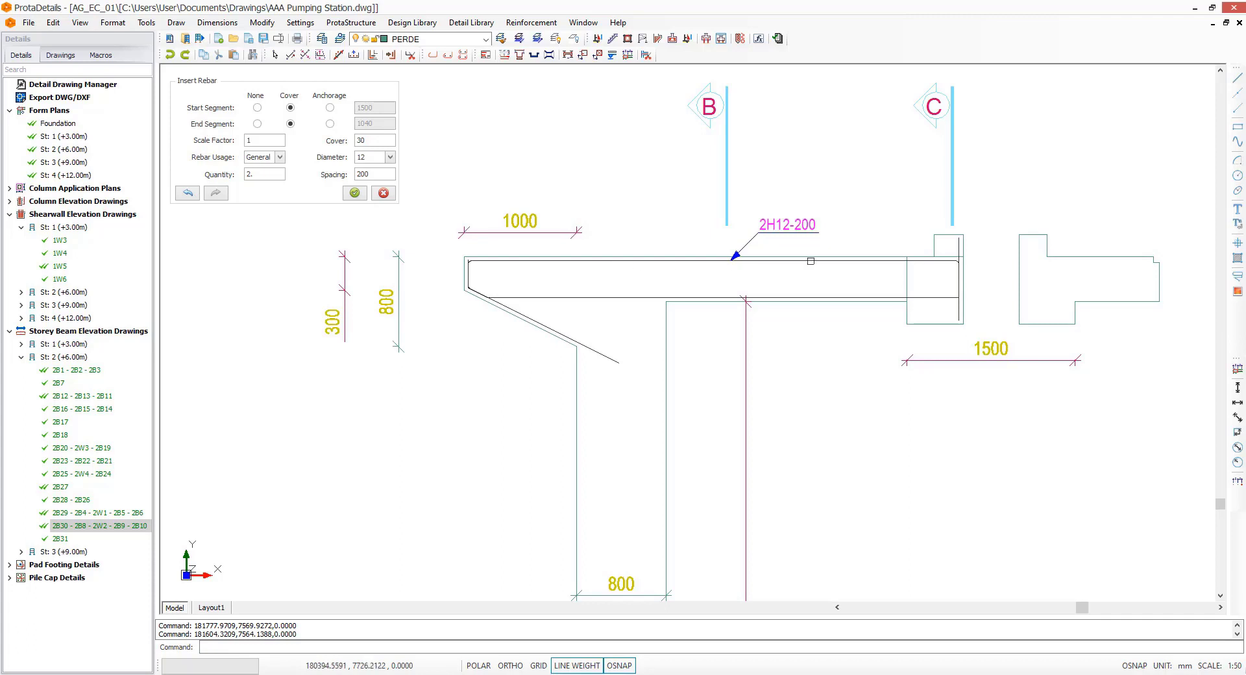
pyautogui.click(355, 192)
# Step: Move the bottom rebar's label to clear space below the slab
pyautogui.click(791, 265)
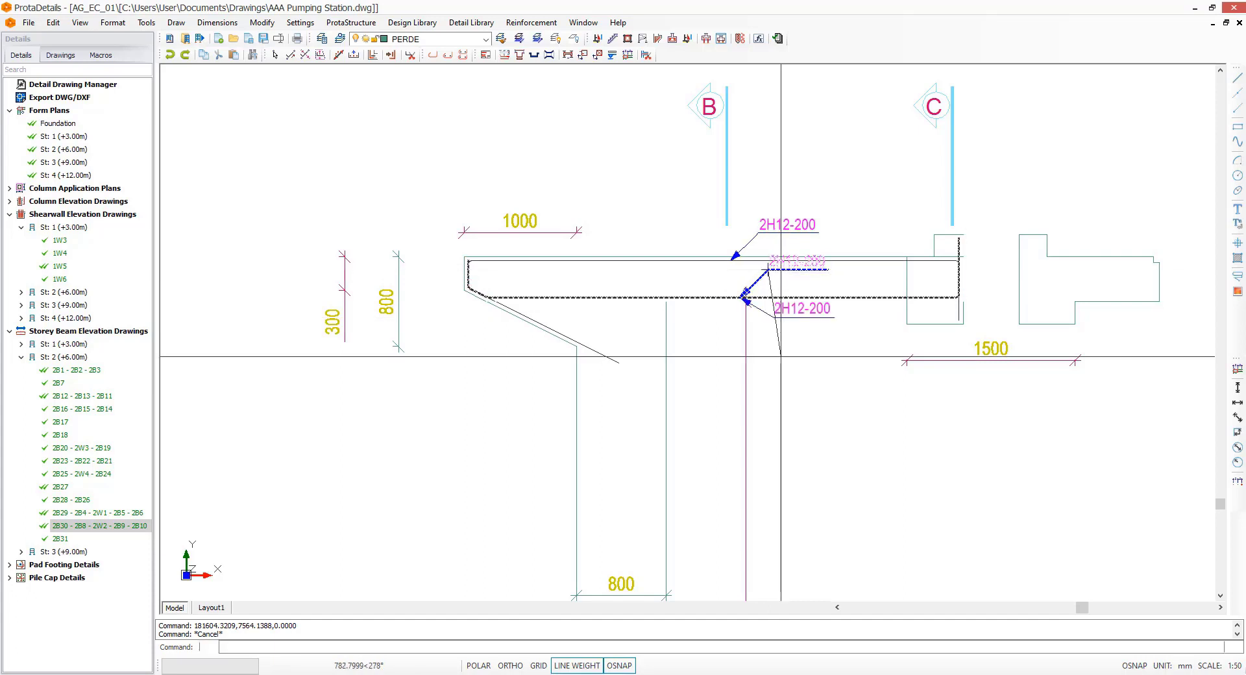
pyautogui.click(781, 360)
pyautogui.press('Escape')
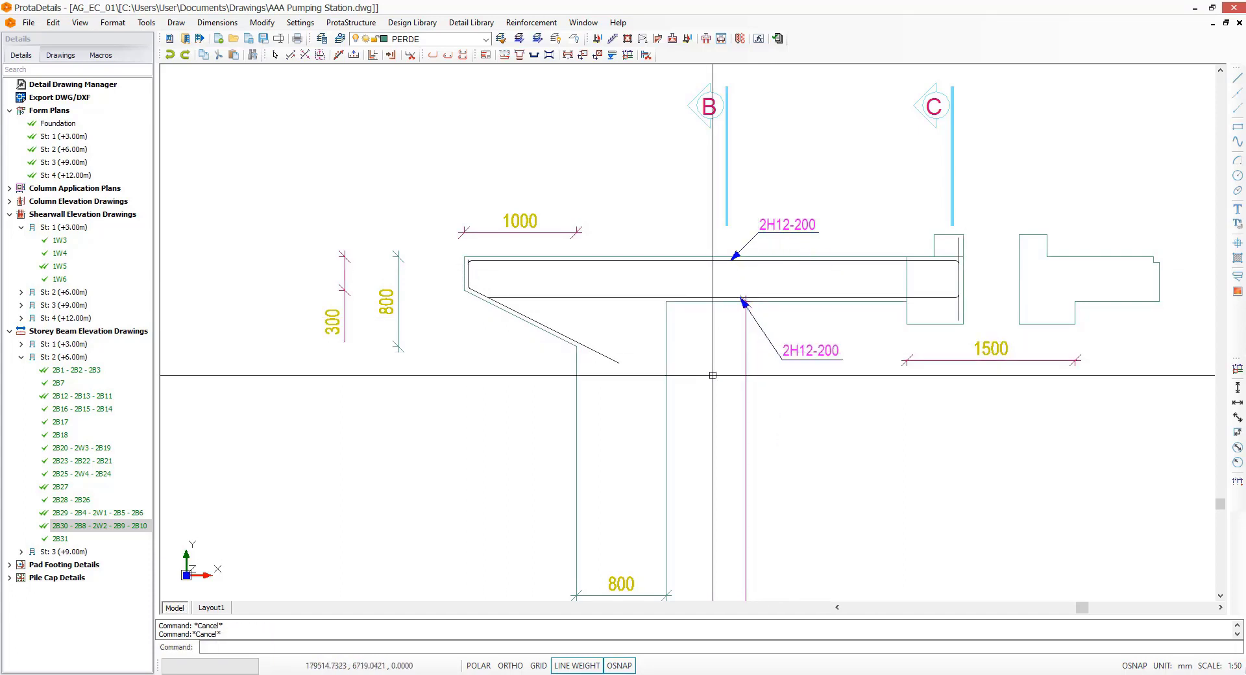
# Step: Insert a 12 mm rebar along the wall's outer face between slab top and base underside, with start and end anchorages of 1040
pyautogui.moveTo(717, 375); pyautogui.dragTo(715, 310, button='middle')
pyautogui.press('Return')
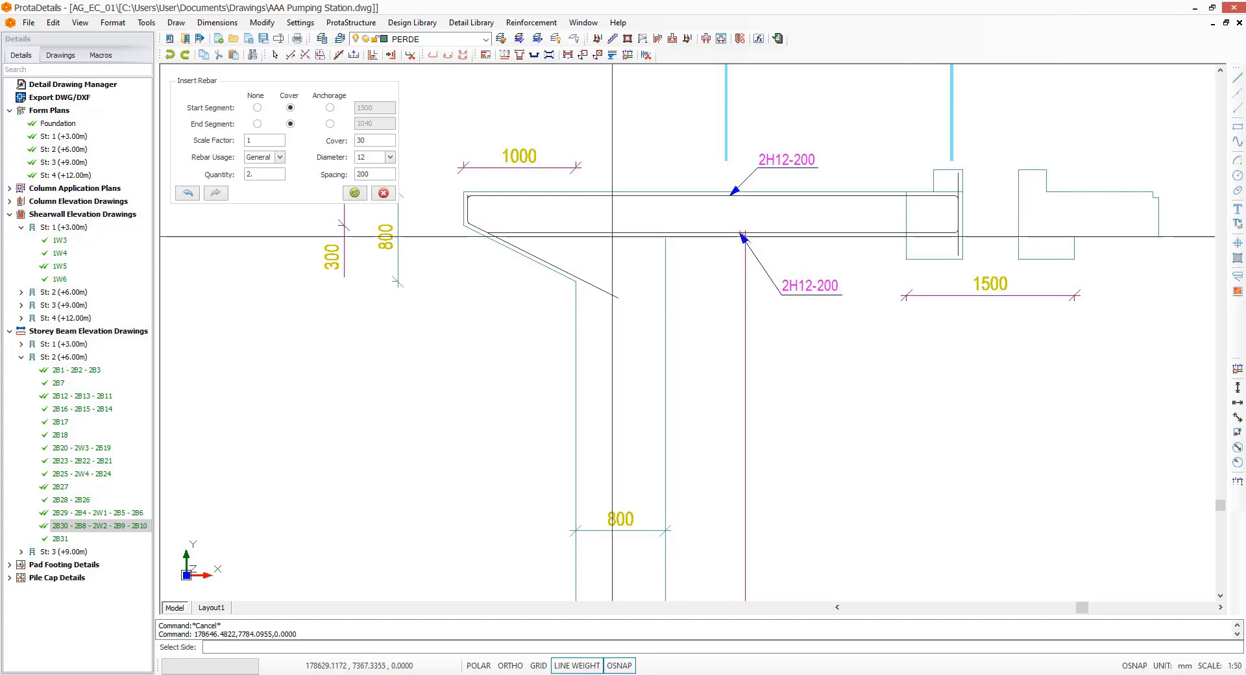
pyautogui.click(575, 306)
pyautogui.click(627, 325)
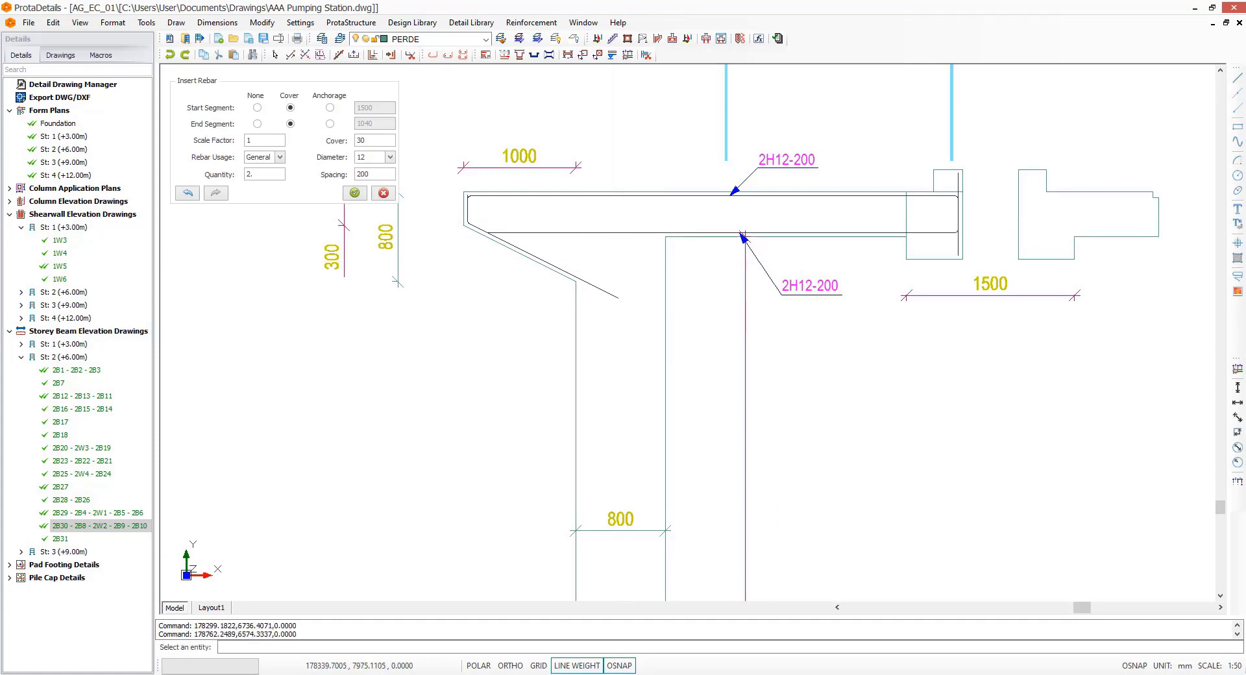
pyautogui.scroll(-3, 578, 170)
pyautogui.click(602, 564)
pyautogui.click(602, 524)
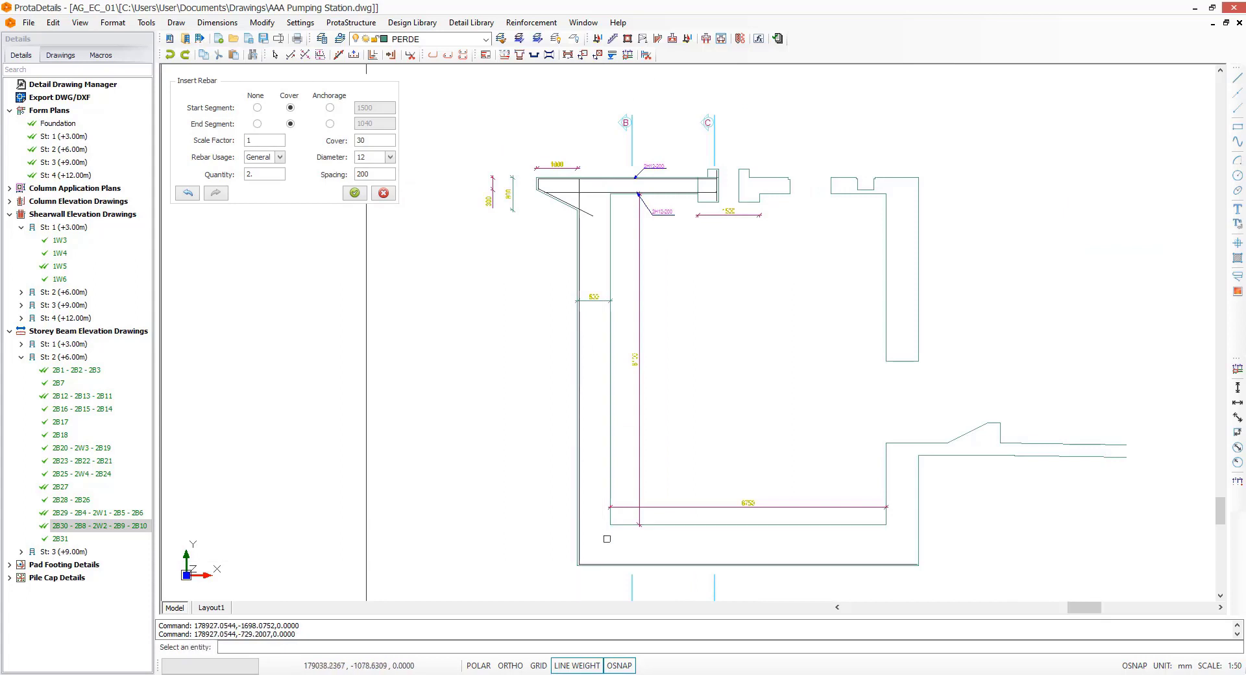
pyautogui.click(330, 124)
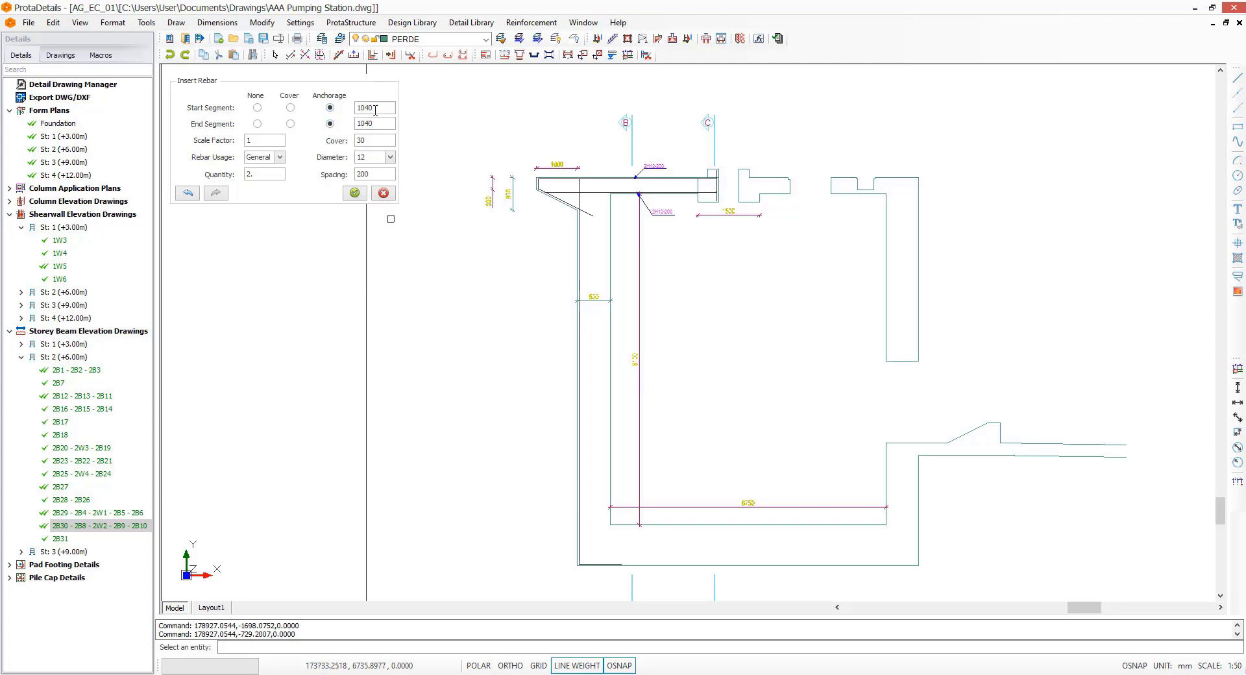
pyautogui.click(357, 193)
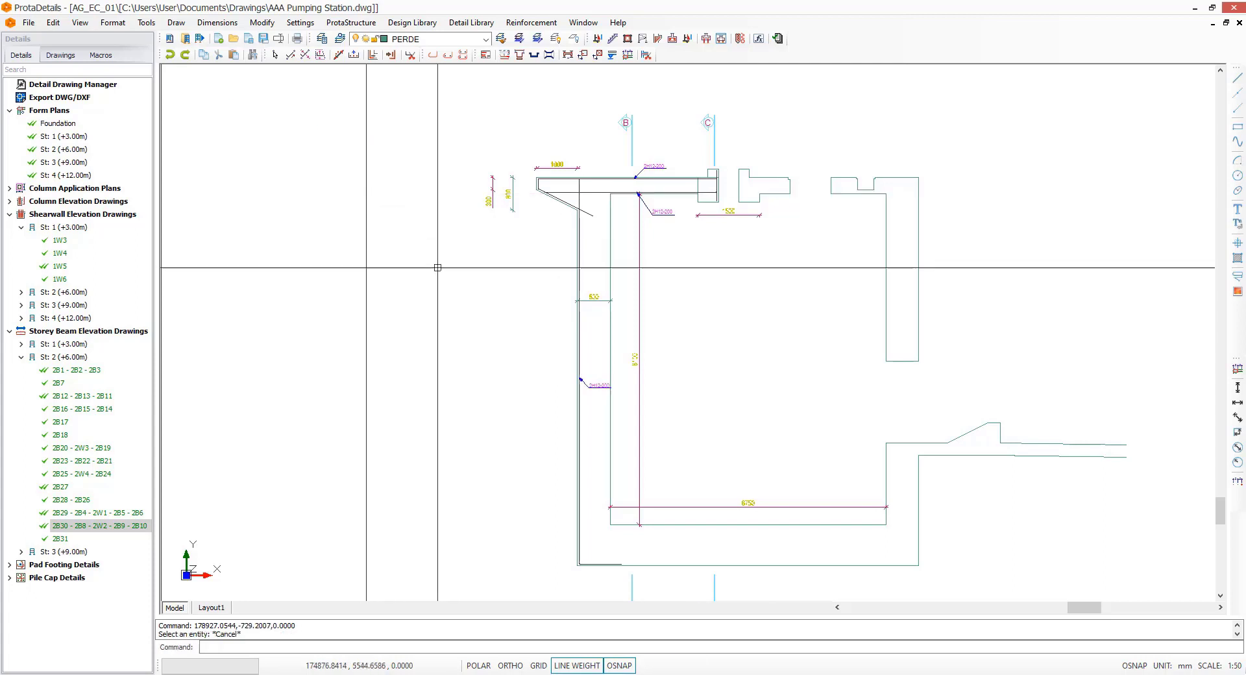
# Step: Move the outer wall rebar's label to the outside of the wall
pyautogui.click(589, 391)
pyautogui.click(592, 392)
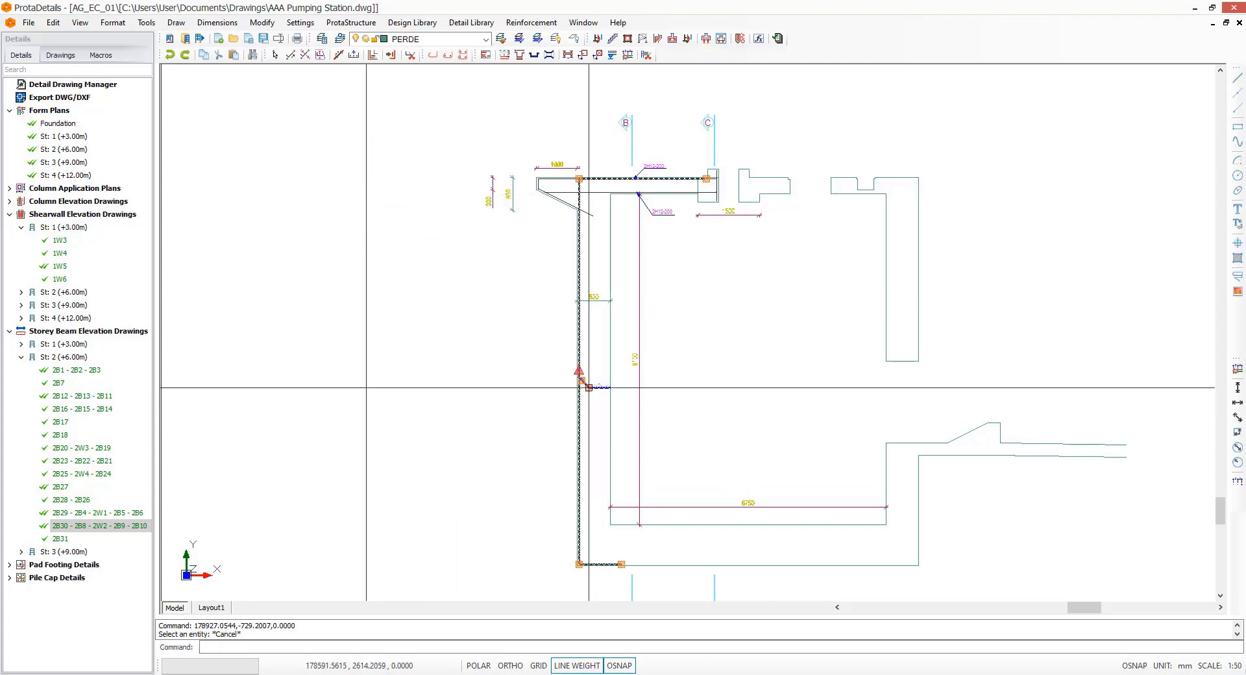
pyautogui.click(532, 389)
pyautogui.press('Escape')
pyautogui.press('Escape')
pyautogui.press('Escape')
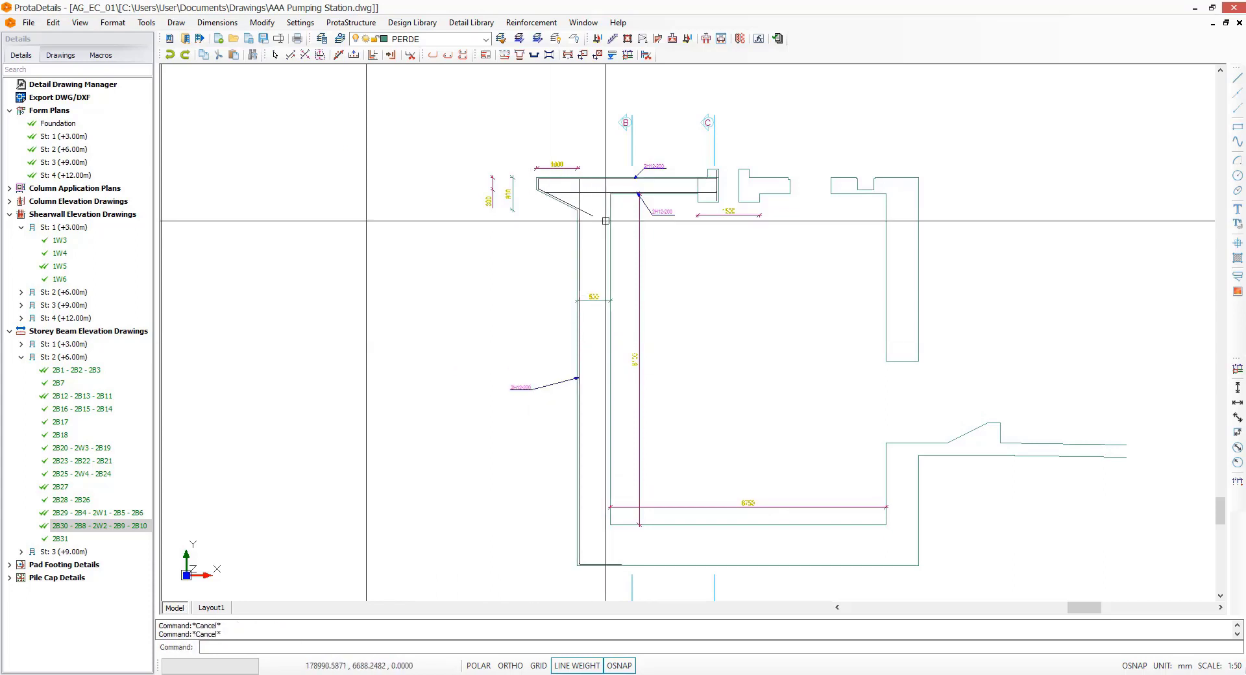
# Step: Insert a 12 mm rebar along the wall's inner face, with a 1040 start anchorage at the slab and a cover end in the base
pyautogui.scroll(3, 594, 205)
pyautogui.press('space')
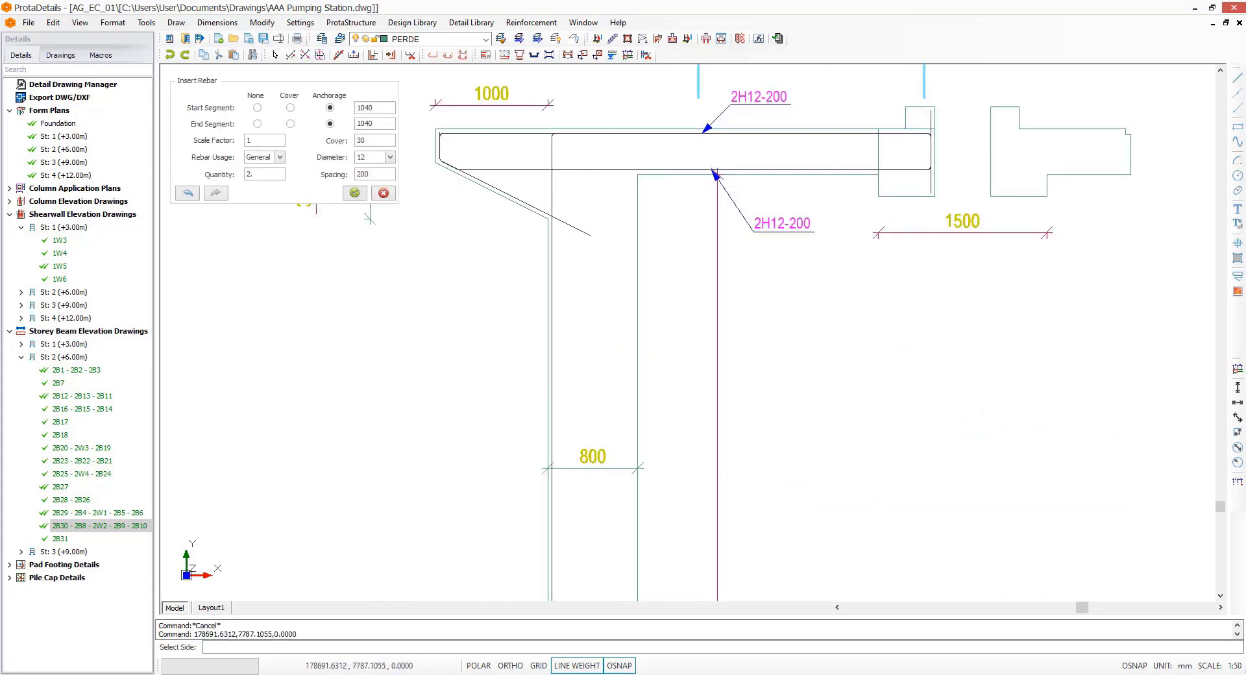
pyautogui.click(594, 222)
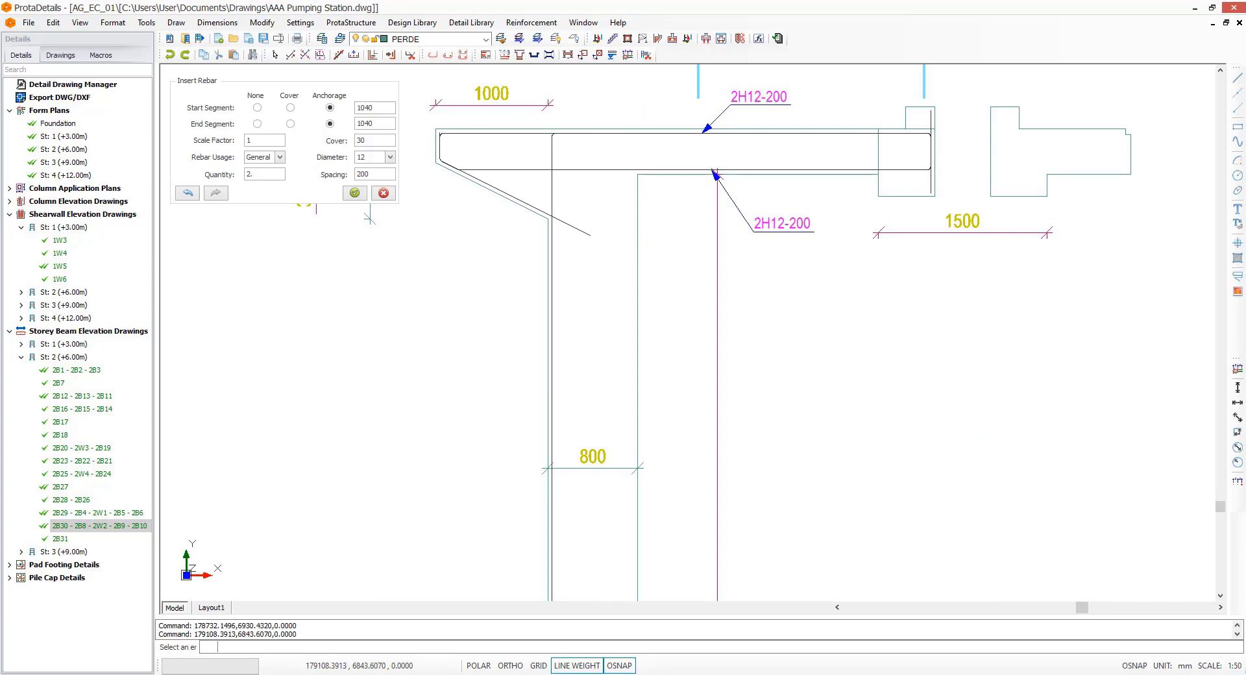
pyautogui.scroll(-3, 601, 146)
pyautogui.scroll(3, 596, 551)
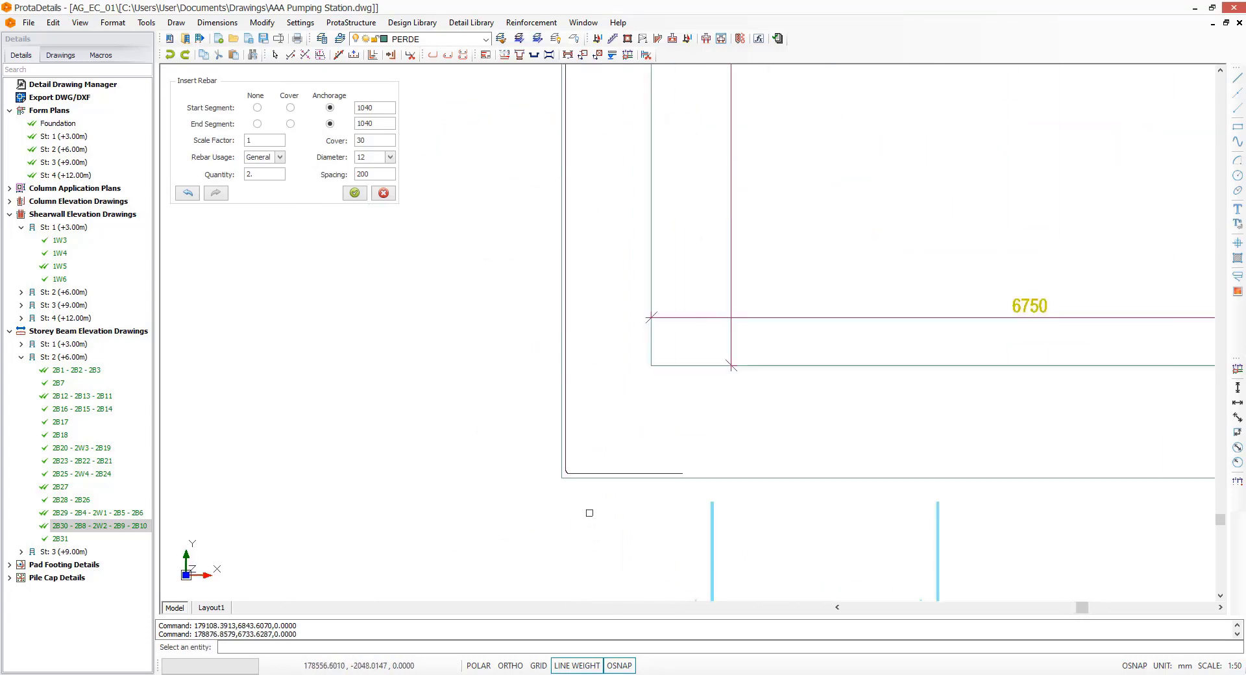
pyautogui.click(588, 476)
pyautogui.click(592, 430)
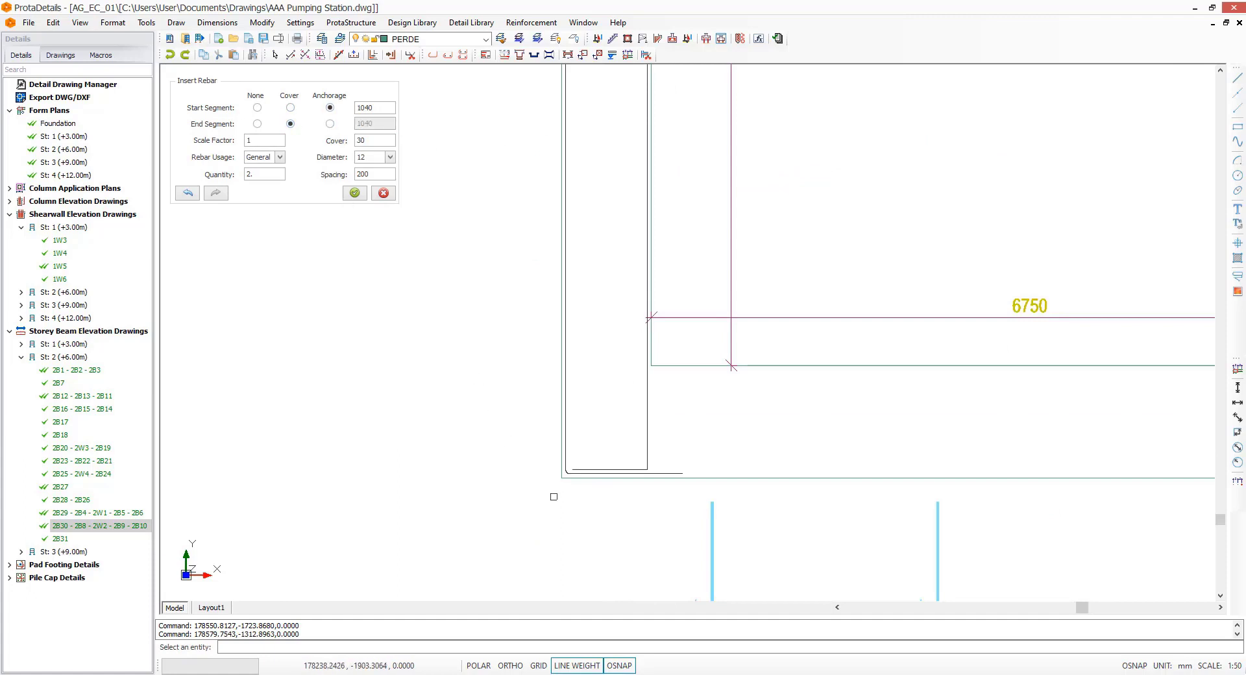
pyautogui.scroll(-3, 553, 496)
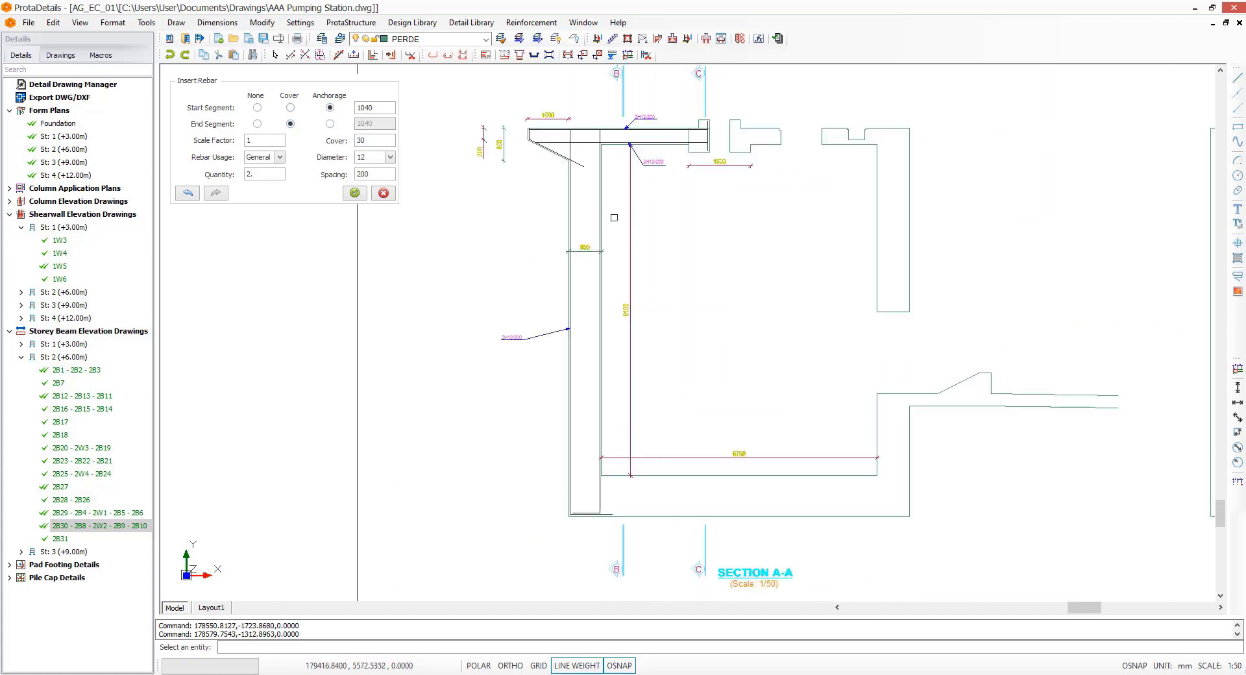
pyautogui.click(354, 194)
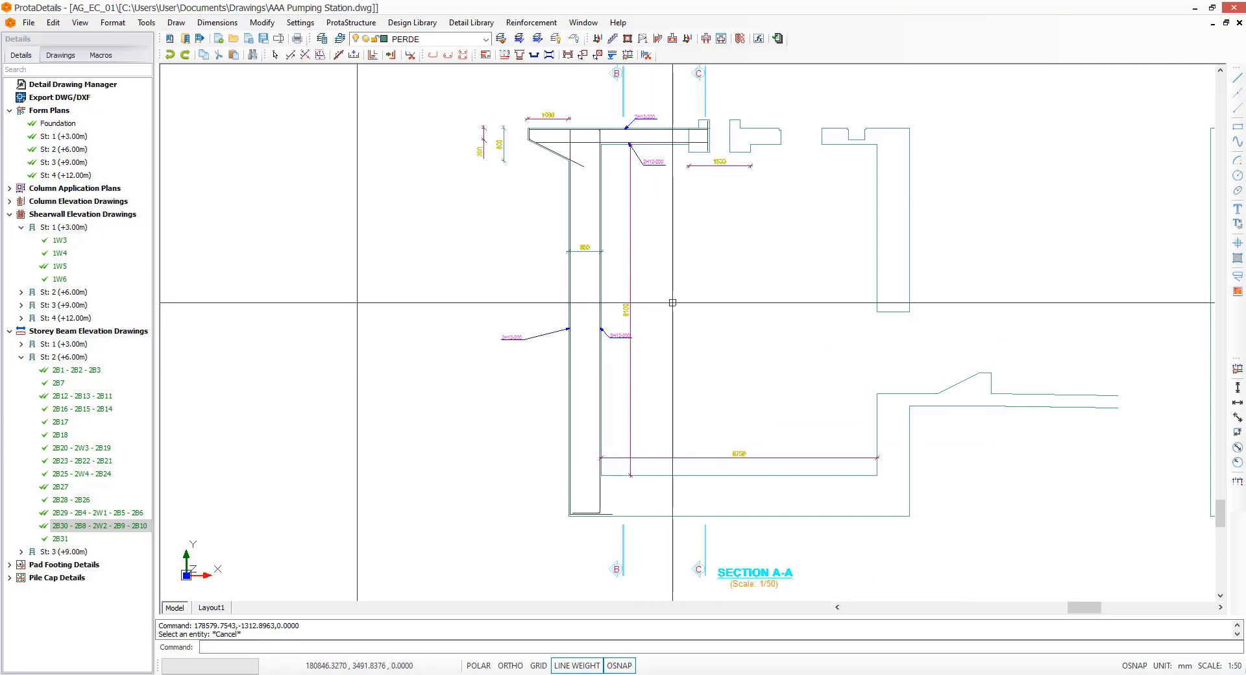
# Step: Insert a 12 mm U-shaped rebar with upward 540 legs across Section B-B, from one outer wall face to the other
pyautogui.scroll(-3, 454, 464)
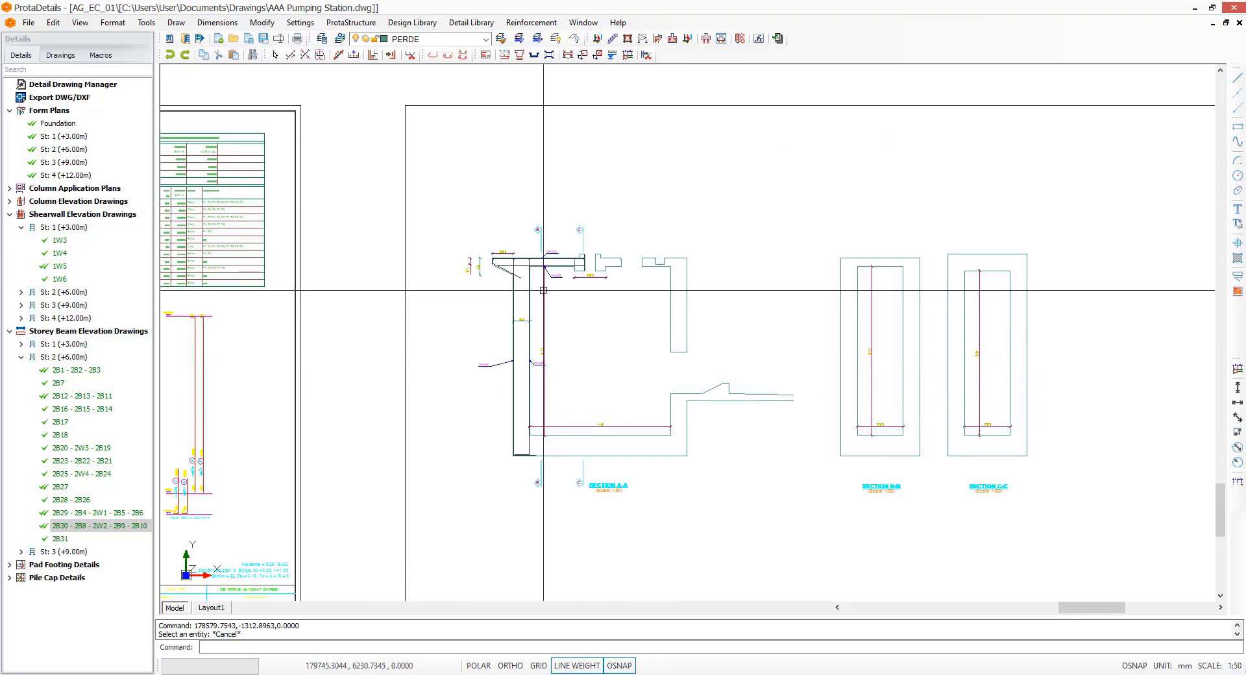
pyautogui.scroll(3, 543, 290)
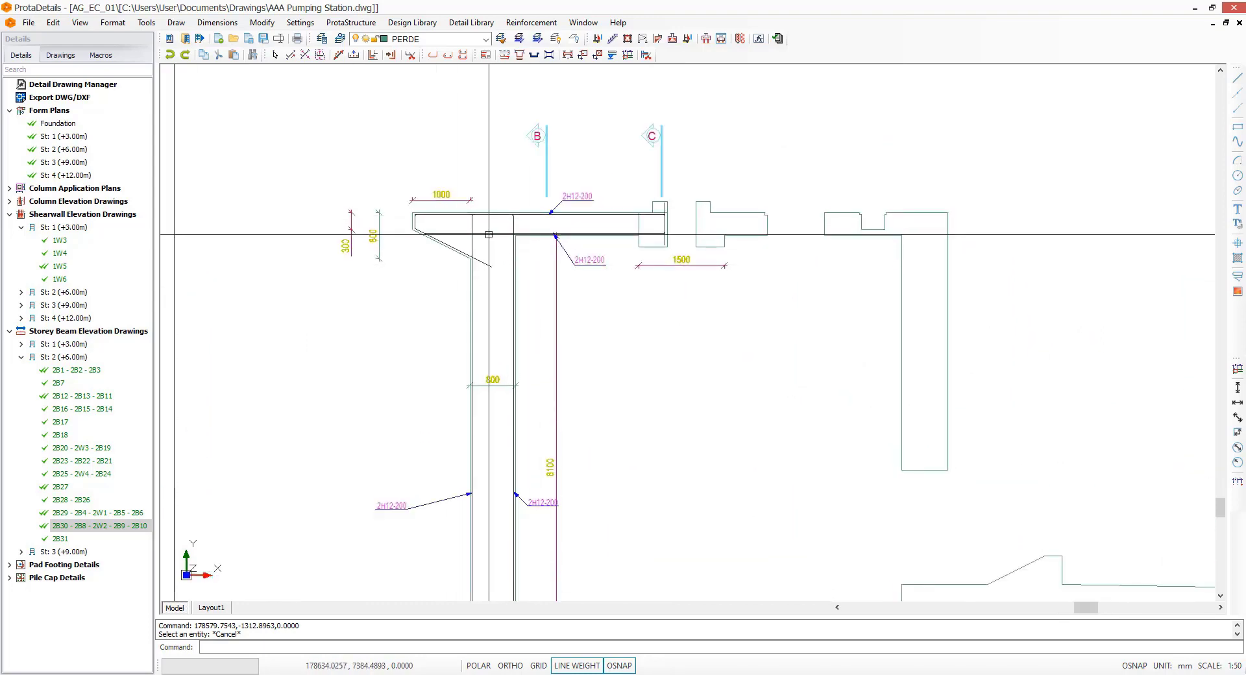
pyautogui.scroll(-3, 416, 238)
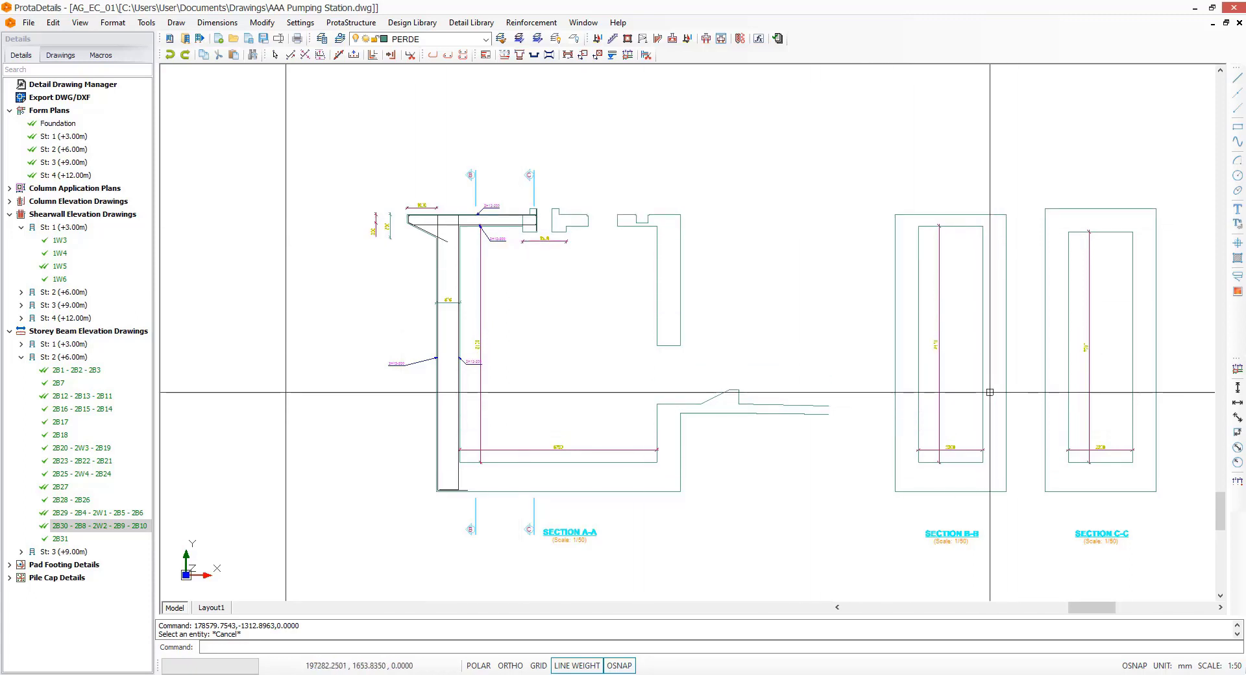
pyautogui.scroll(4, 990, 392)
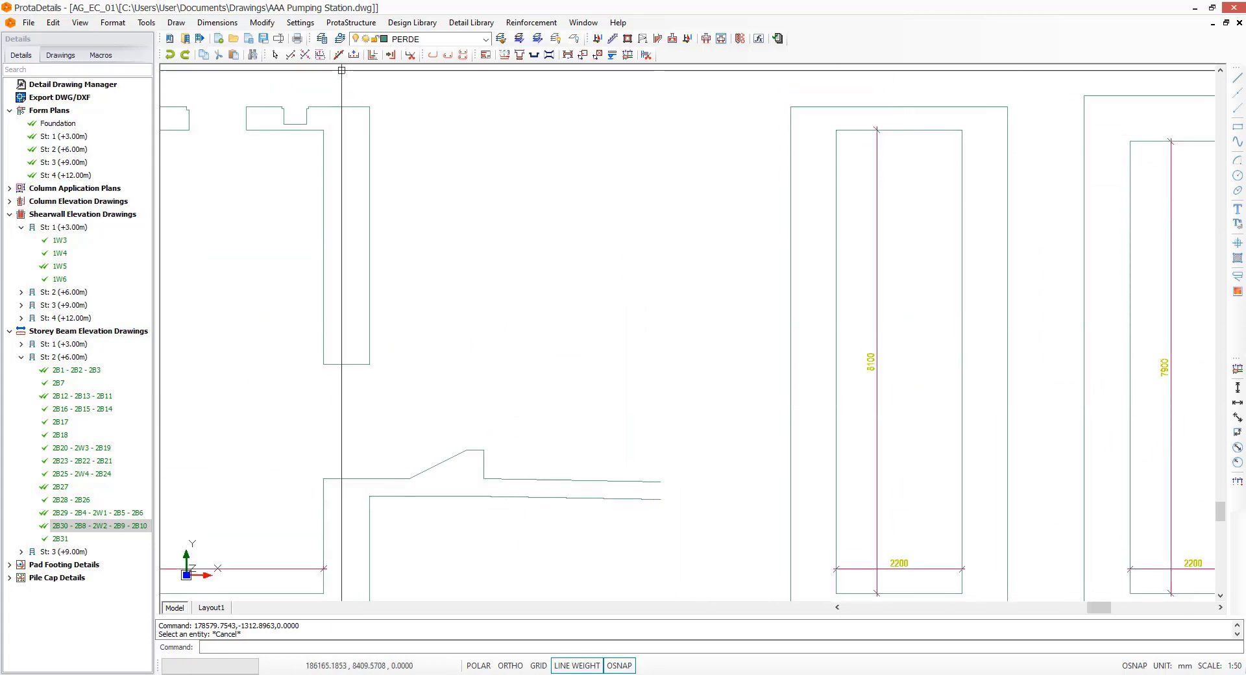
pyautogui.click(304, 55)
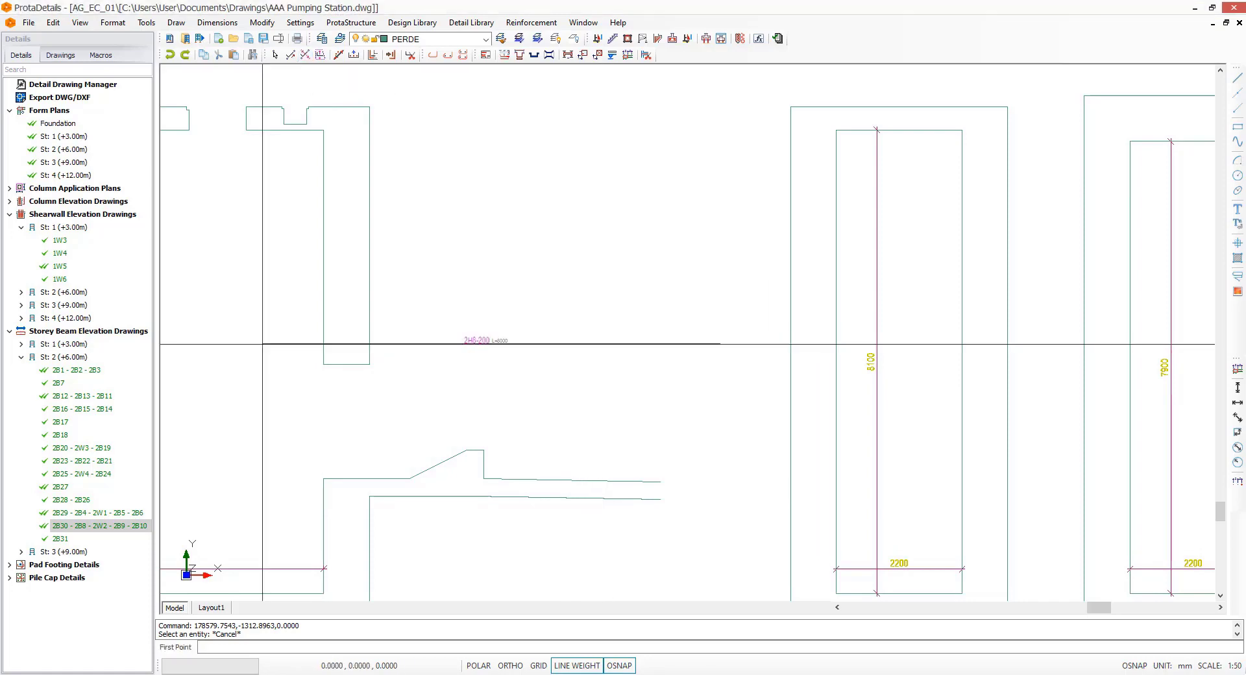
pyautogui.moveTo(365, 123); pyautogui.dragTo(636, 173)
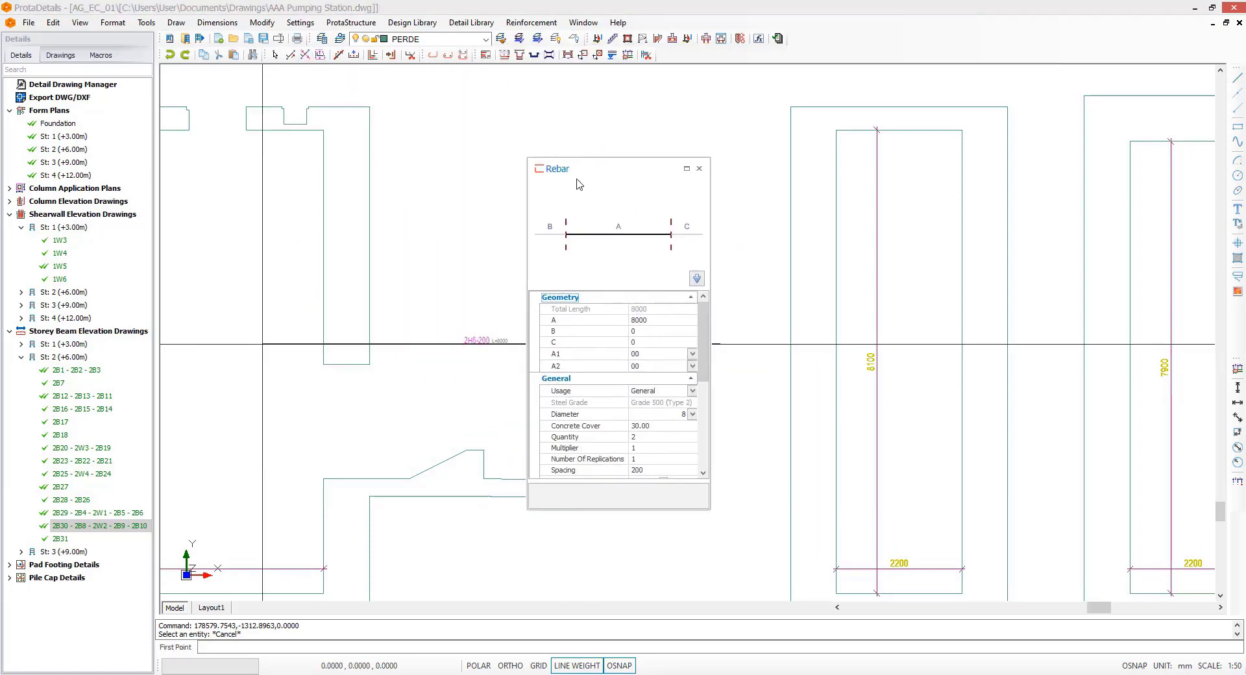
pyautogui.click(697, 278)
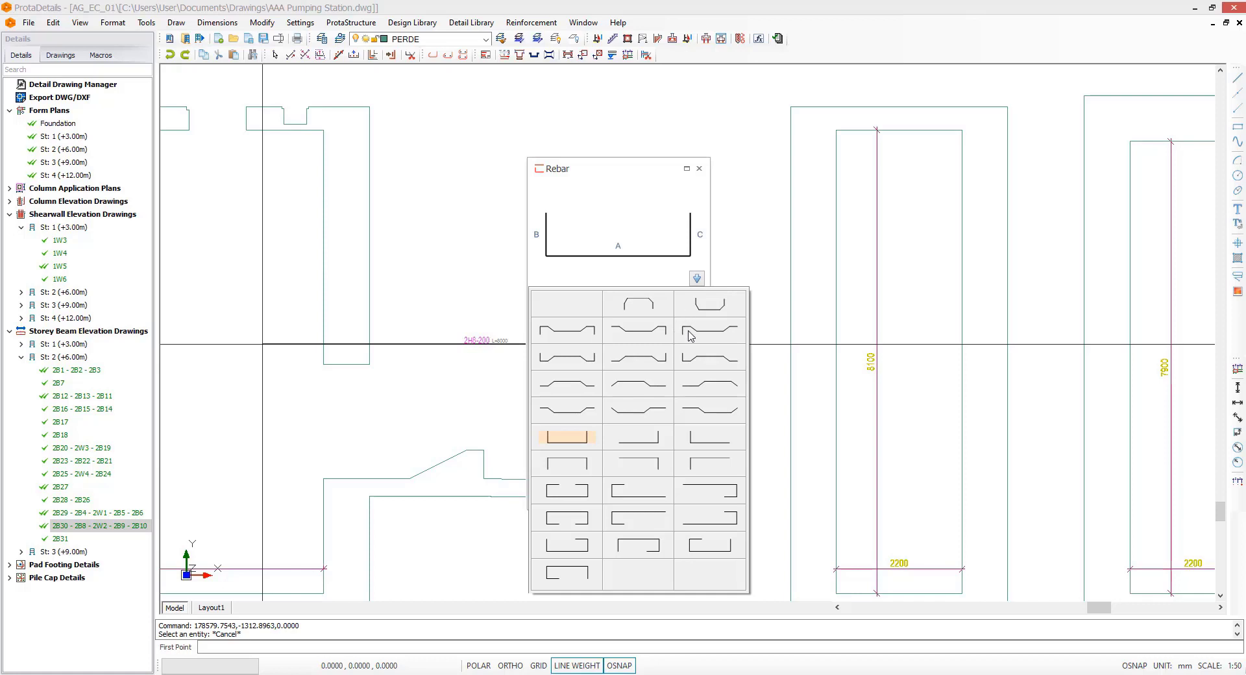
pyautogui.click(696, 278)
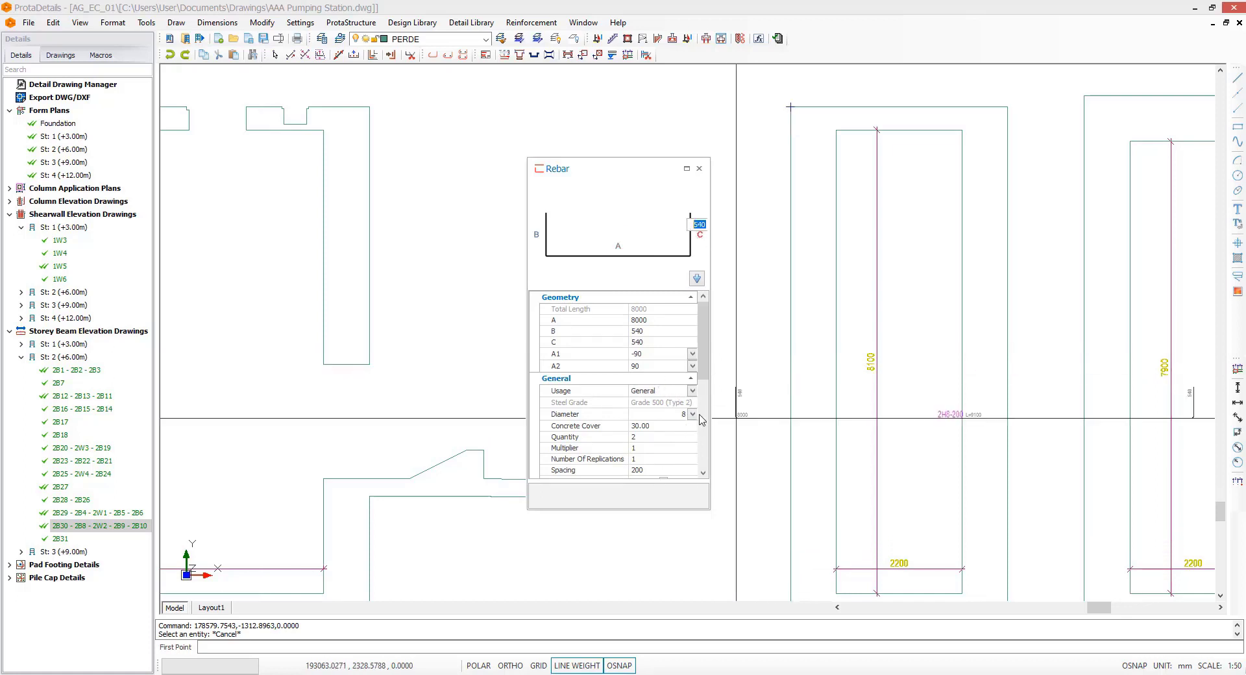
pyautogui.click(692, 415)
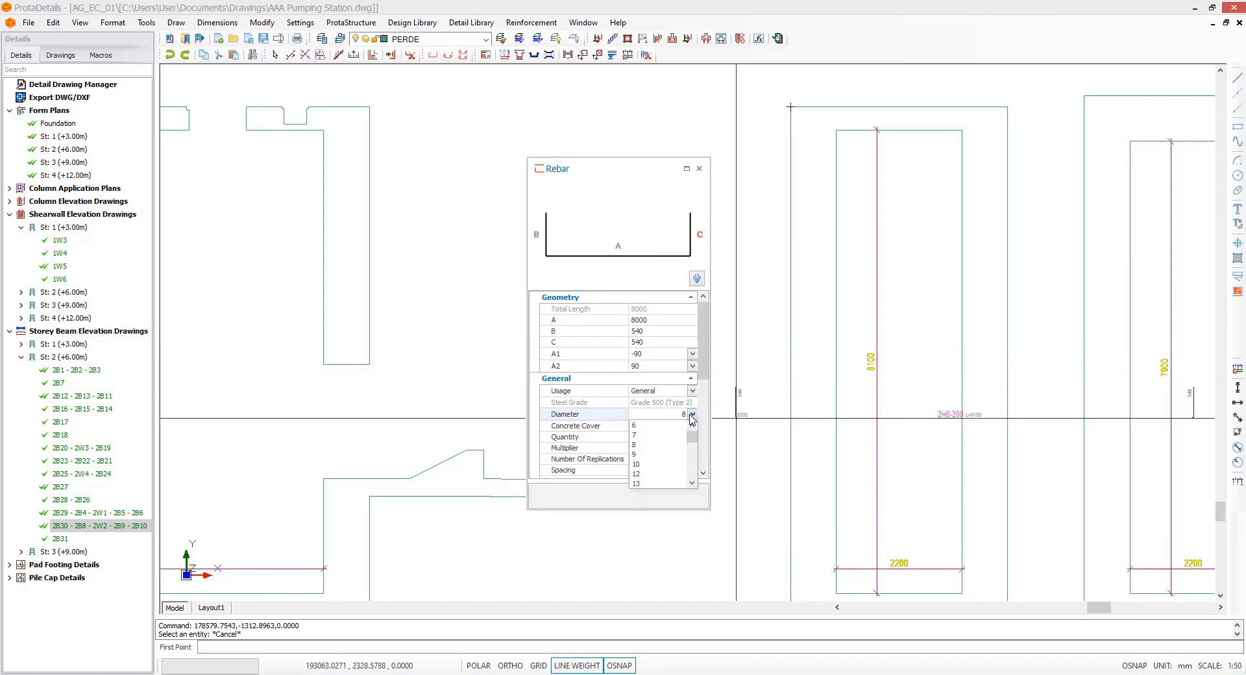
pyautogui.click(640, 473)
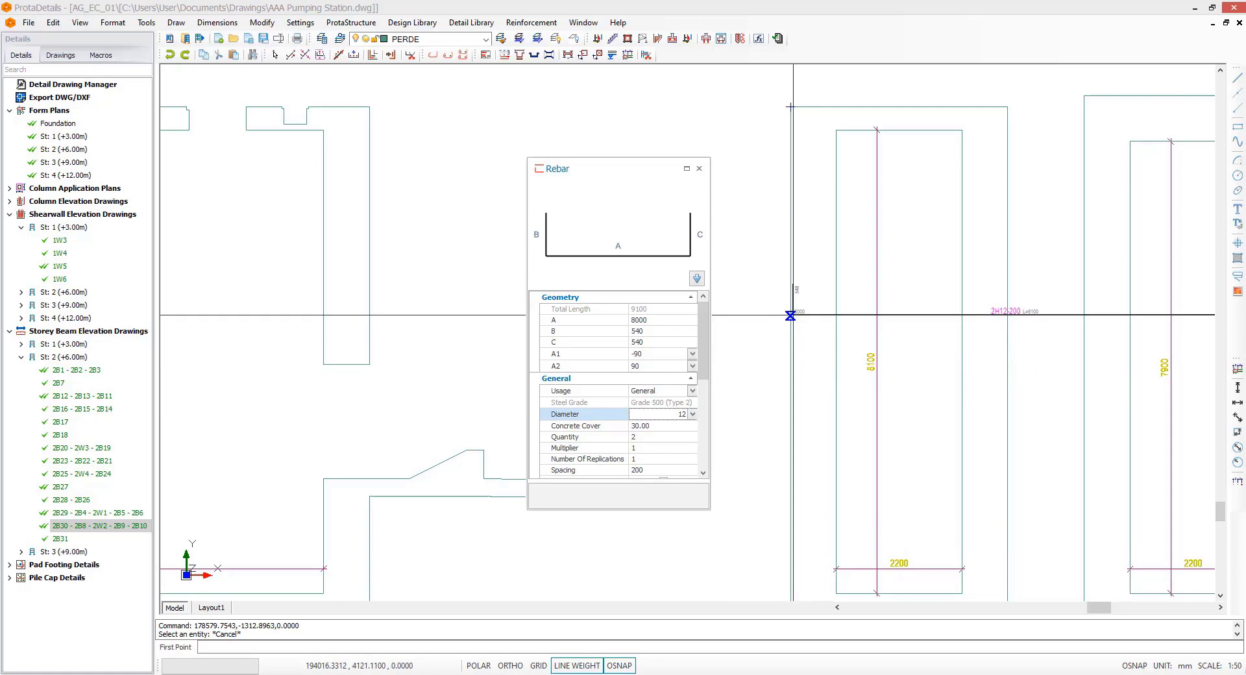
pyautogui.click(790, 315)
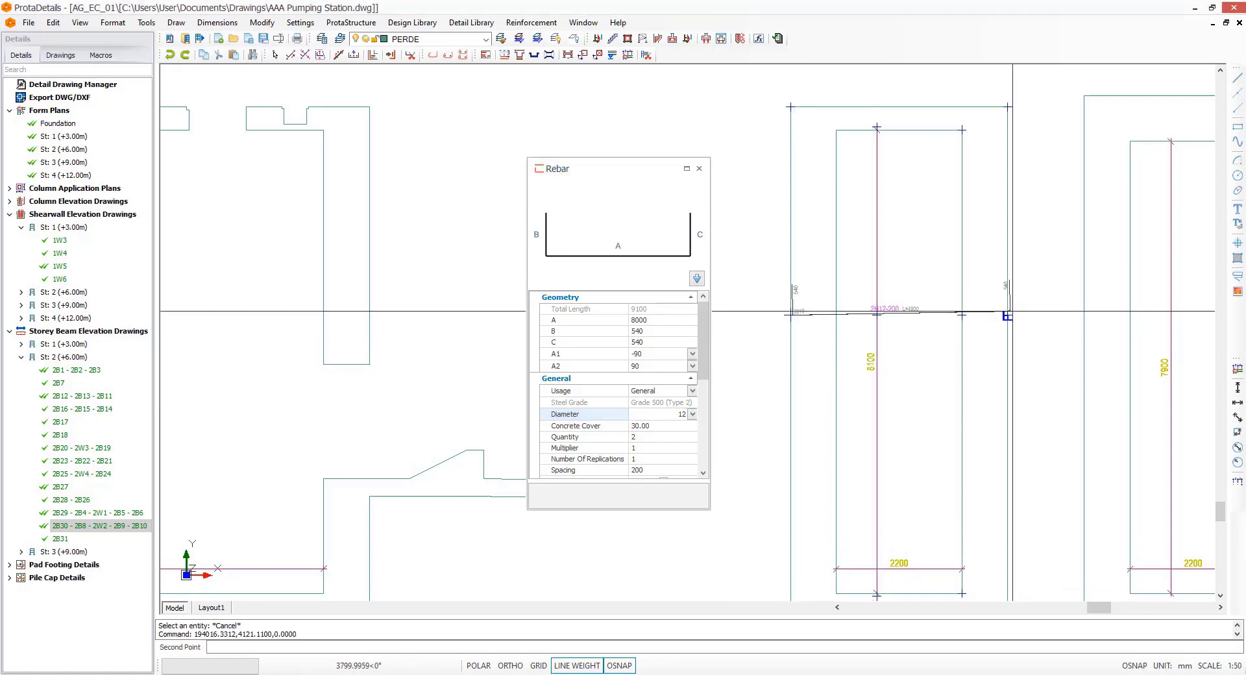
pyautogui.click(1007, 315)
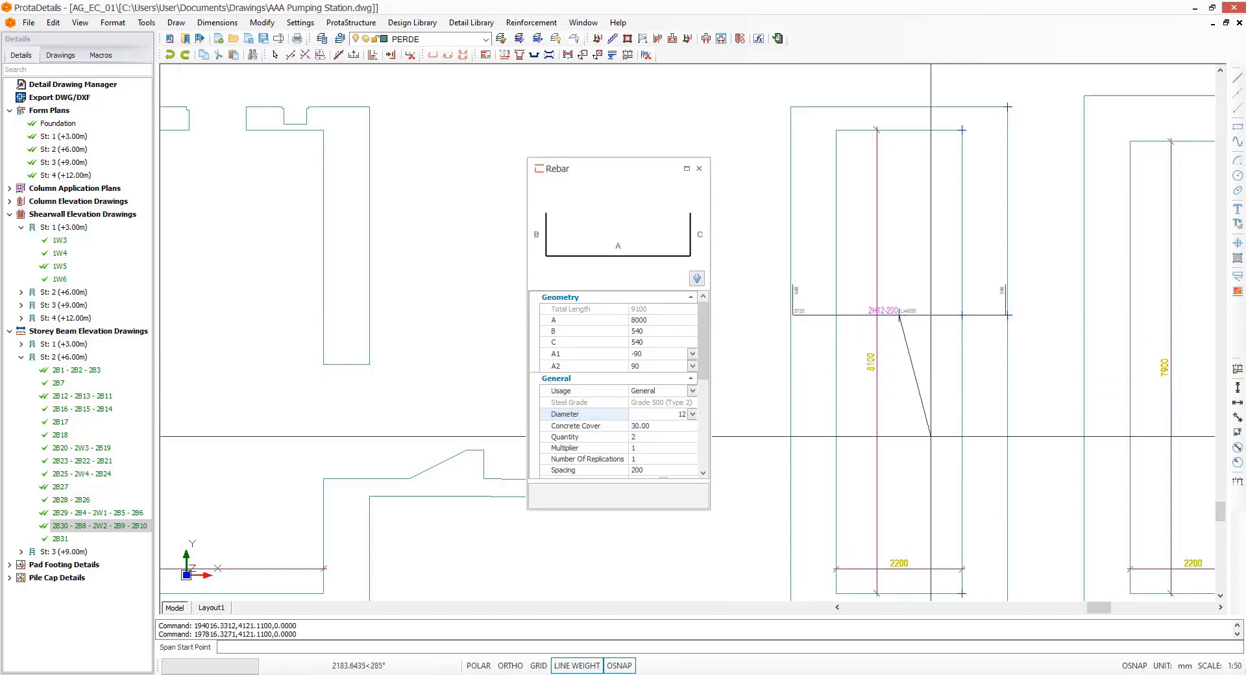
# Step: Span the U-bar's distribution from the top to the bottom inner face of Section B-B's opening
pyautogui.scroll(-3, 930, 436)
pyautogui.scroll(3, 869, 195)
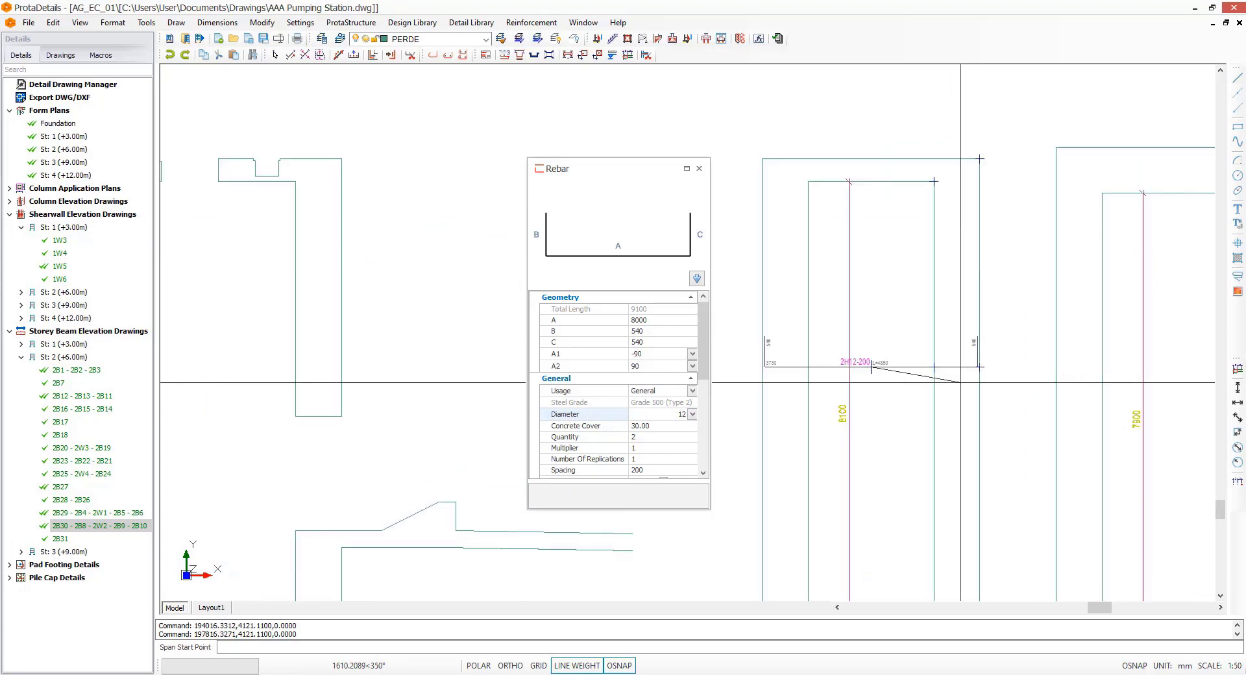
pyautogui.click(870, 183)
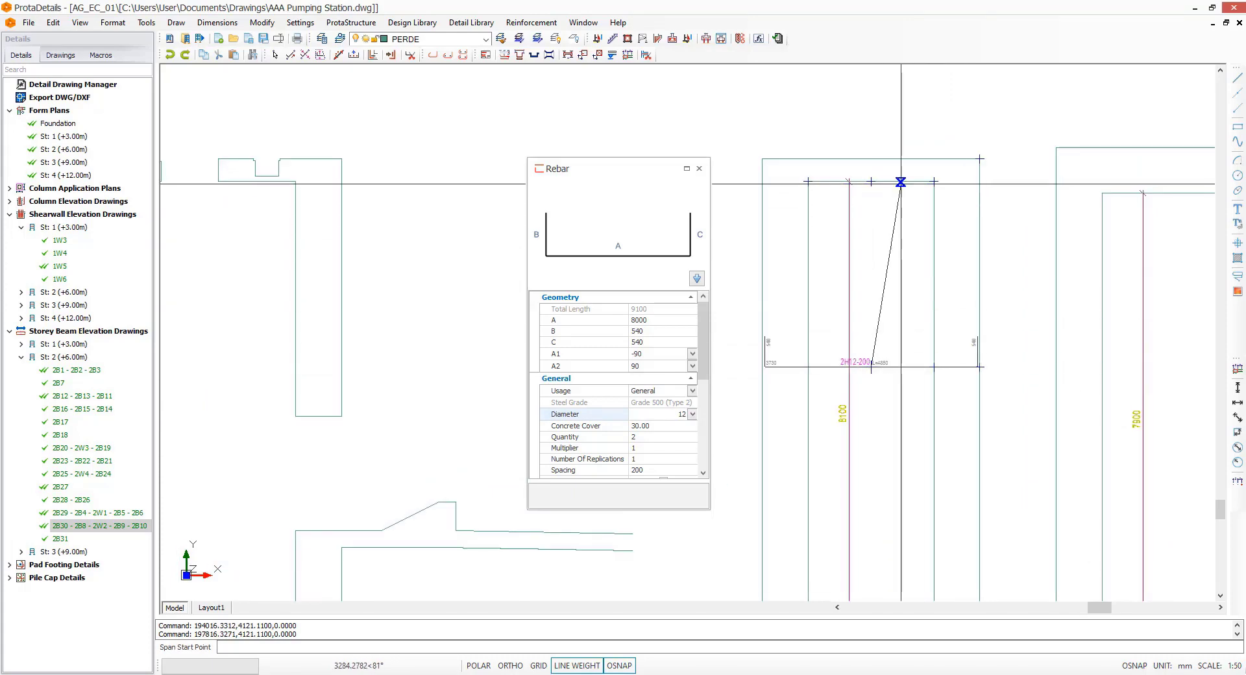
pyautogui.scroll(-3, 908, 422)
pyautogui.scroll(5, 916, 449)
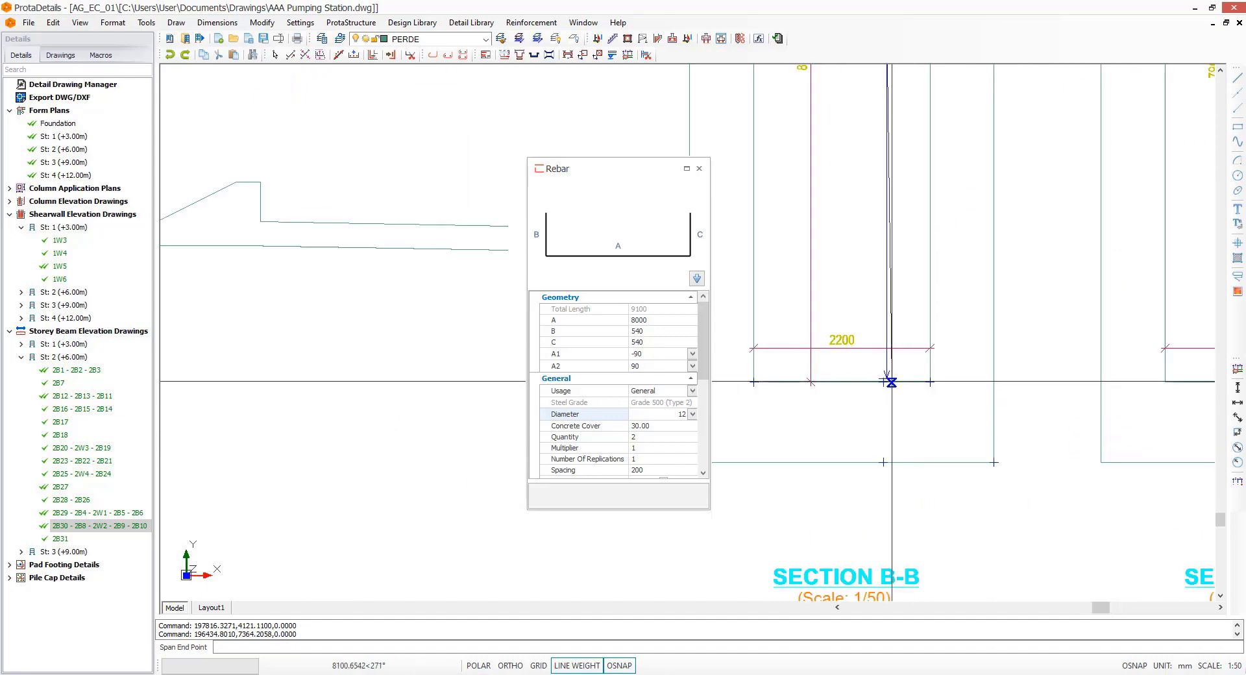
pyautogui.click(898, 382)
pyautogui.scroll(-5, 915, 506)
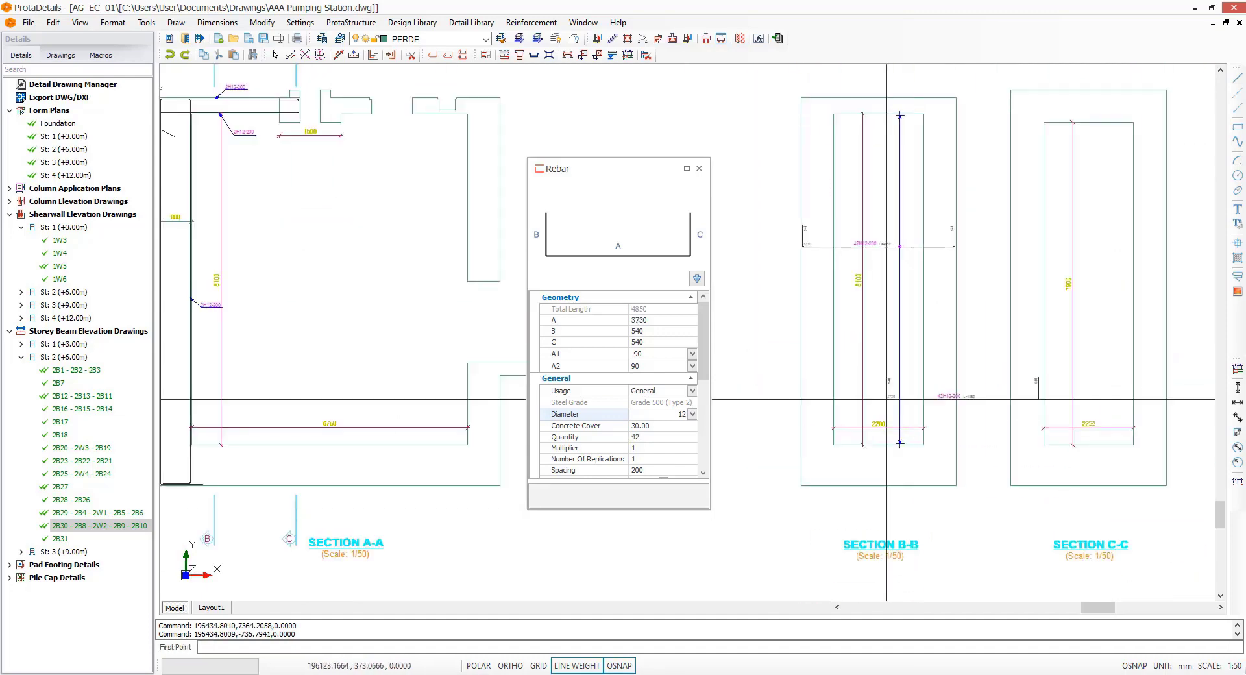
# Step: Insert a 12 mm U-bar with downward 540 legs above the first one in Section B-B, spanning the opening's full inner height
pyautogui.click(698, 279)
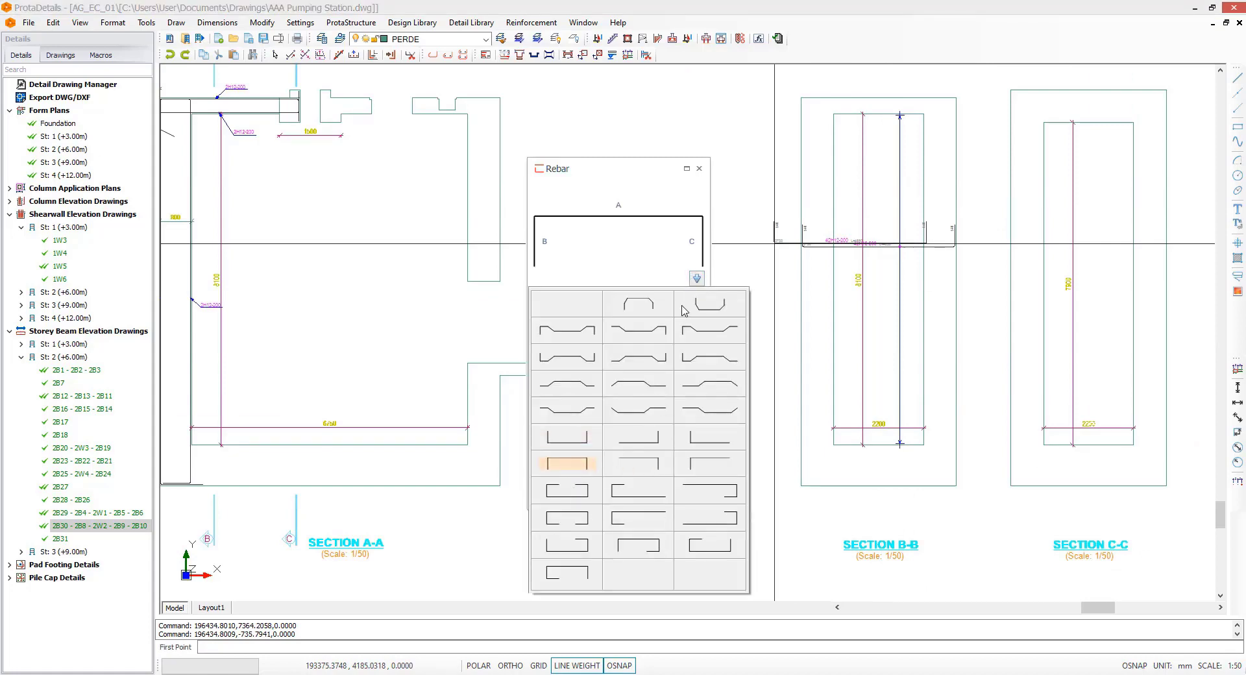
pyautogui.click(697, 279)
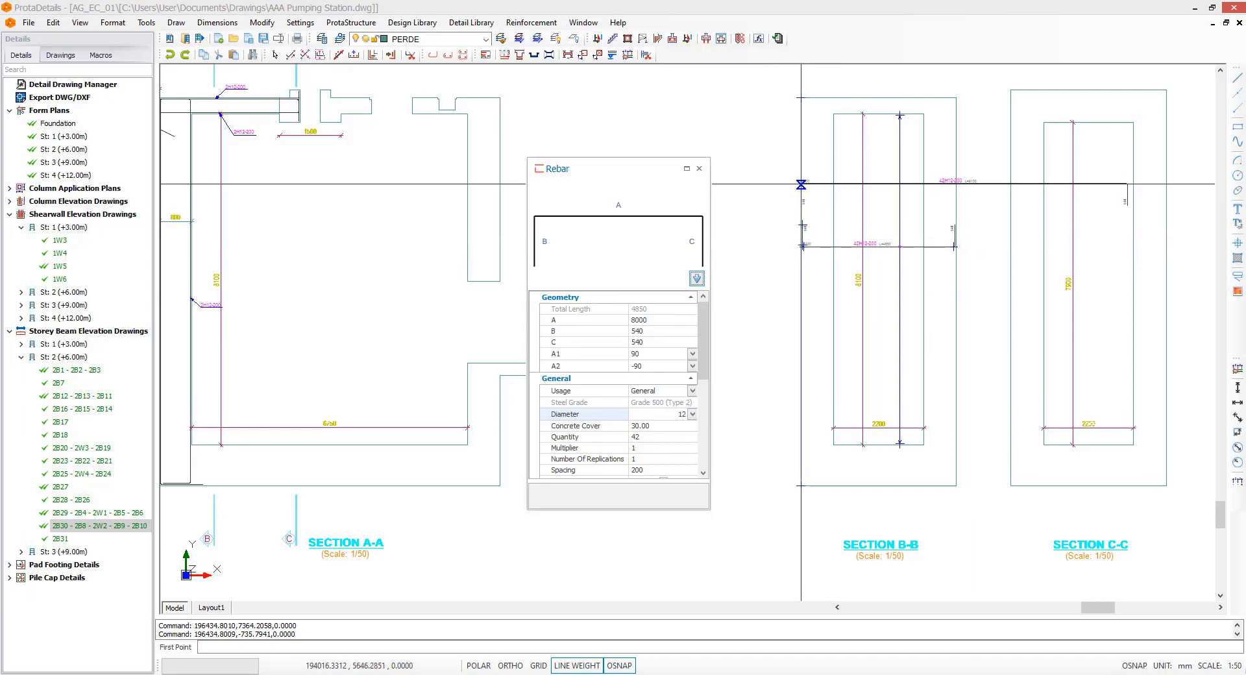
pyautogui.click(800, 185)
pyautogui.click(955, 185)
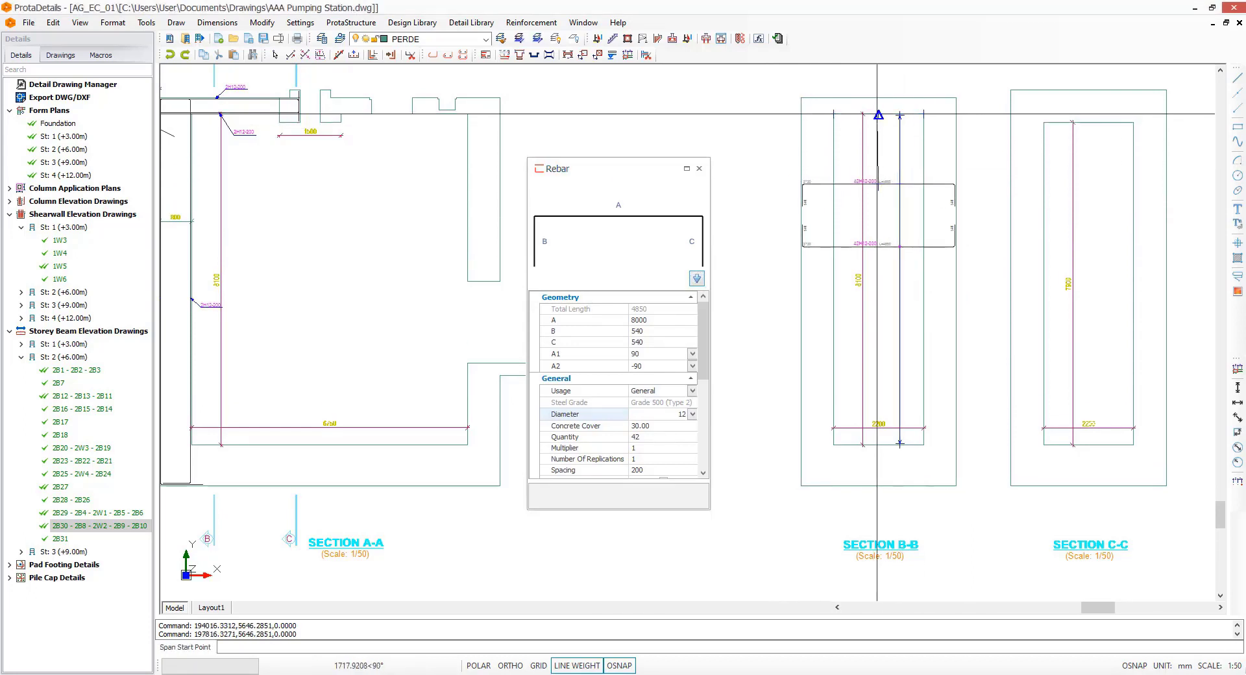
pyautogui.click(878, 113)
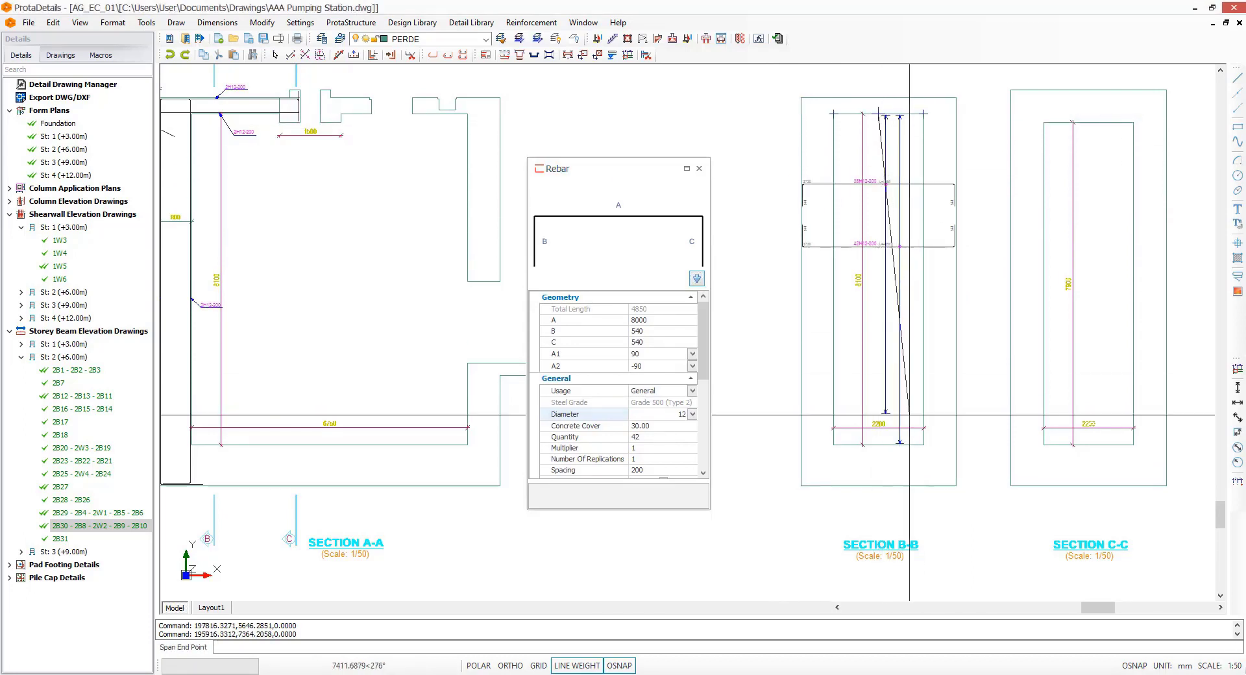
pyautogui.click(879, 443)
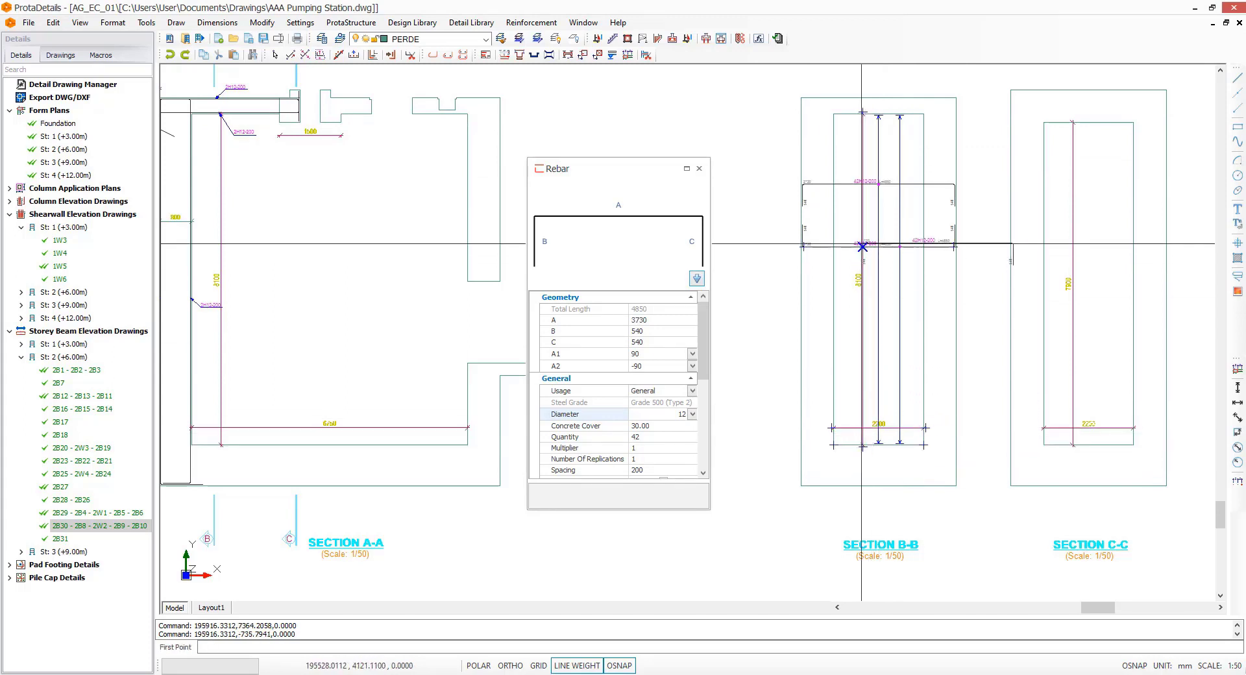
pyautogui.moveTo(879, 234); pyautogui.dragTo(893, 271, button='middle')
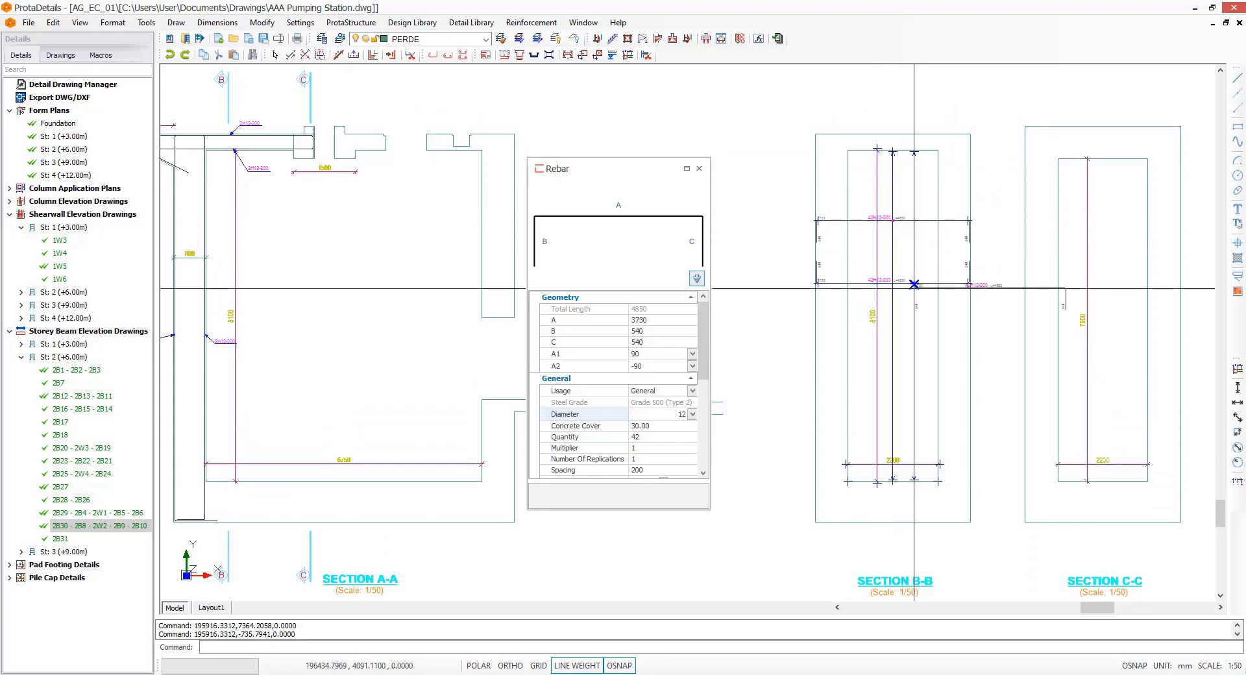
pyautogui.press('Escape')
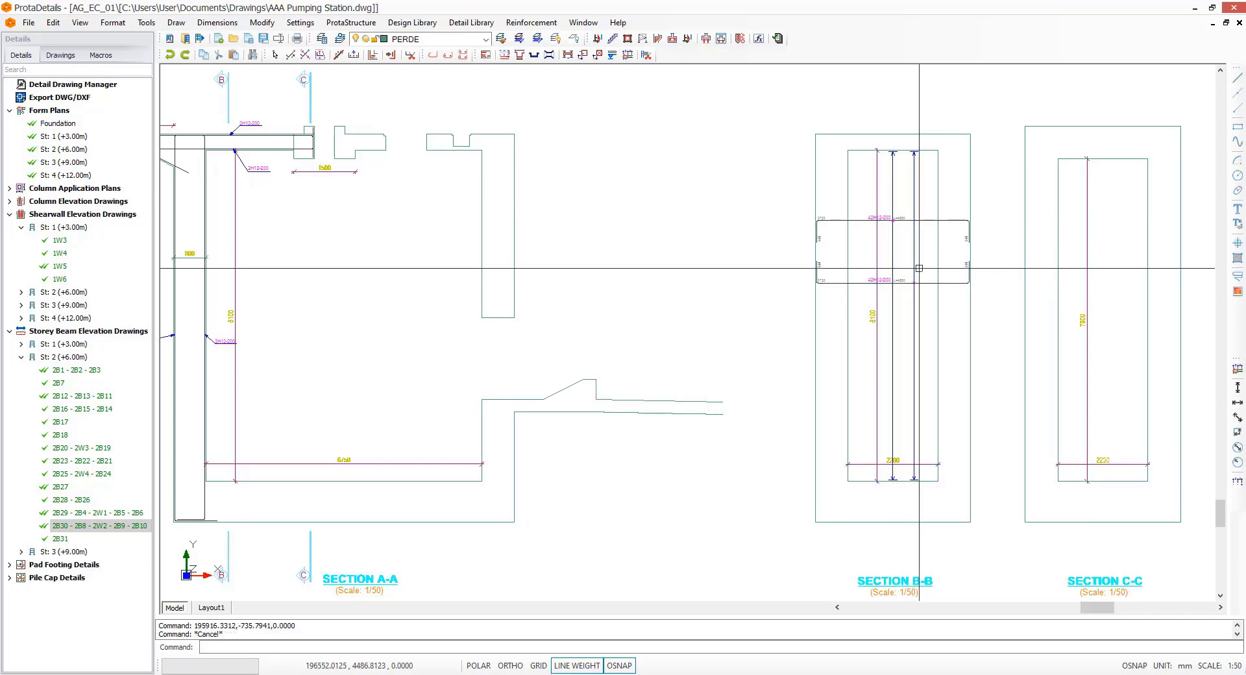
# Step: Place Section B-B's upper U-bar as dots along Section A-A's outer wall rebar, from corbel underside to base top, with quantity updated to 40 and an outside label
pyautogui.moveTo(868, 269); pyautogui.dragTo(925, 301, button='middle')
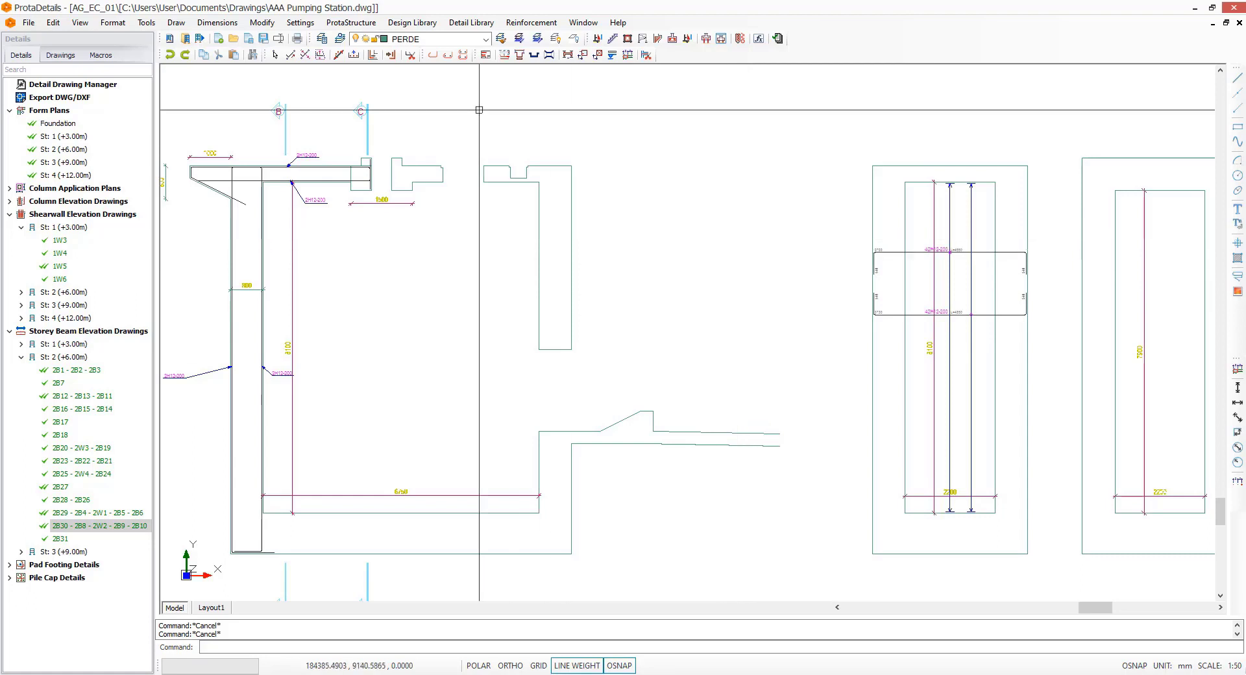
pyautogui.click(354, 55)
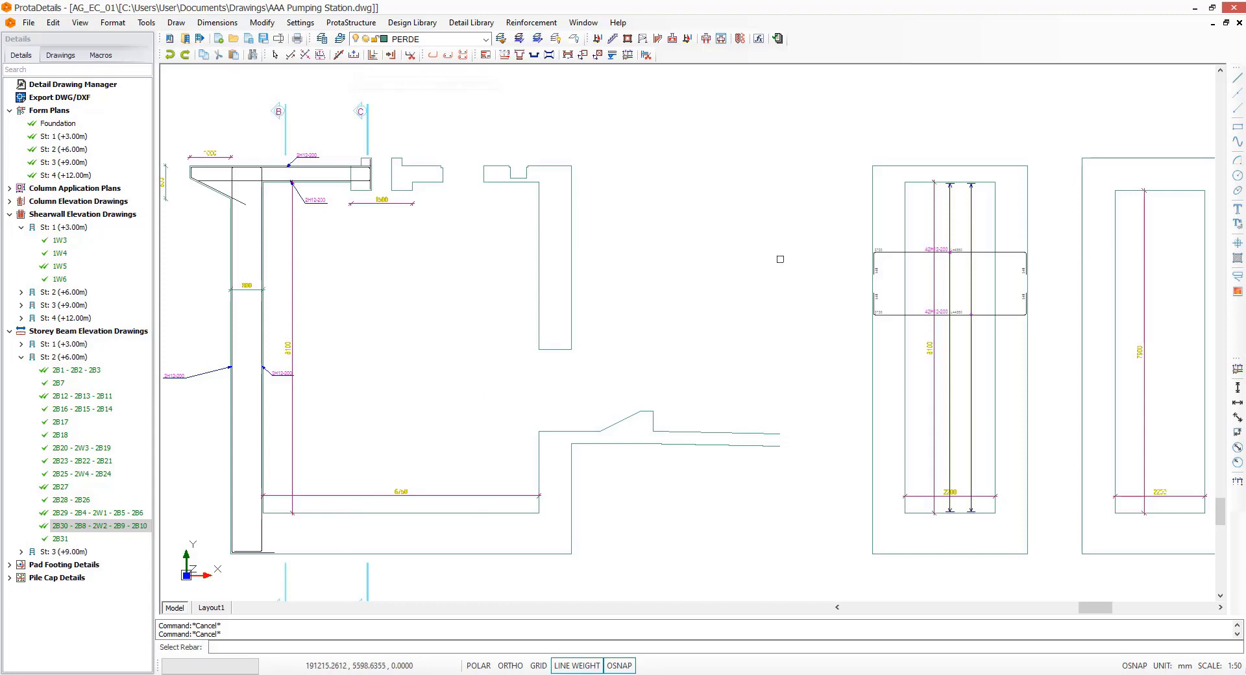
pyautogui.click(891, 253)
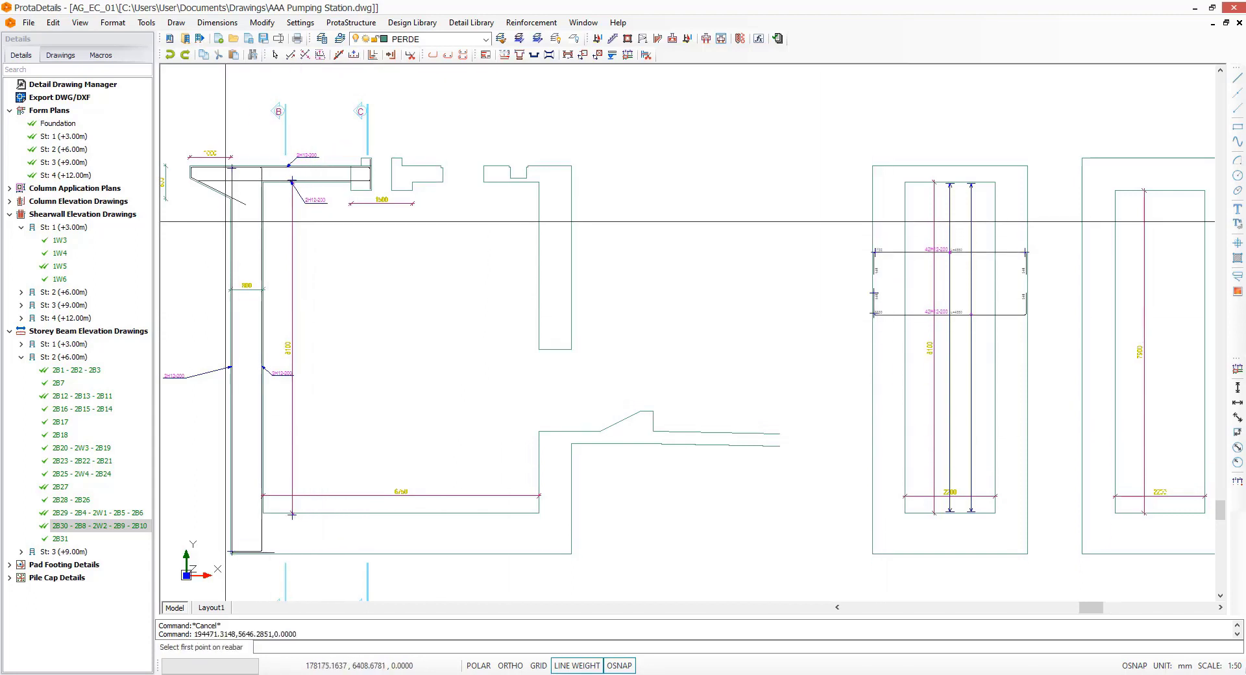
pyautogui.scroll(5, 234, 227)
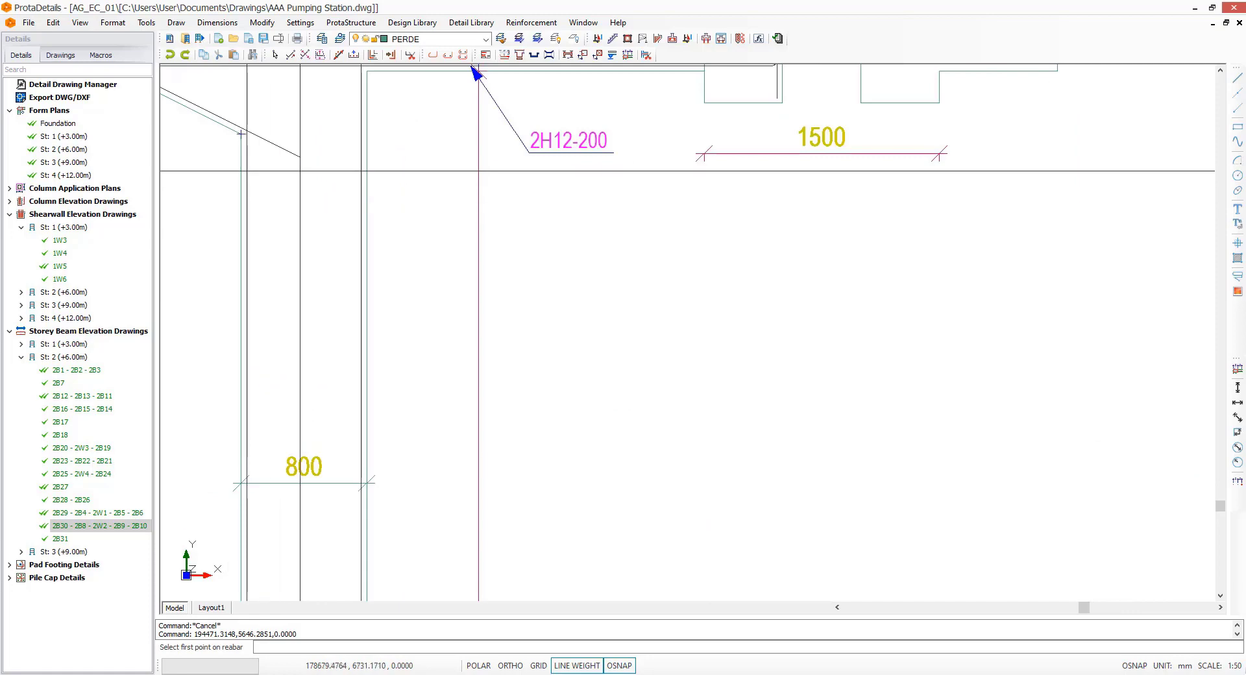
pyautogui.click(247, 139)
pyautogui.scroll(-5, 264, 266)
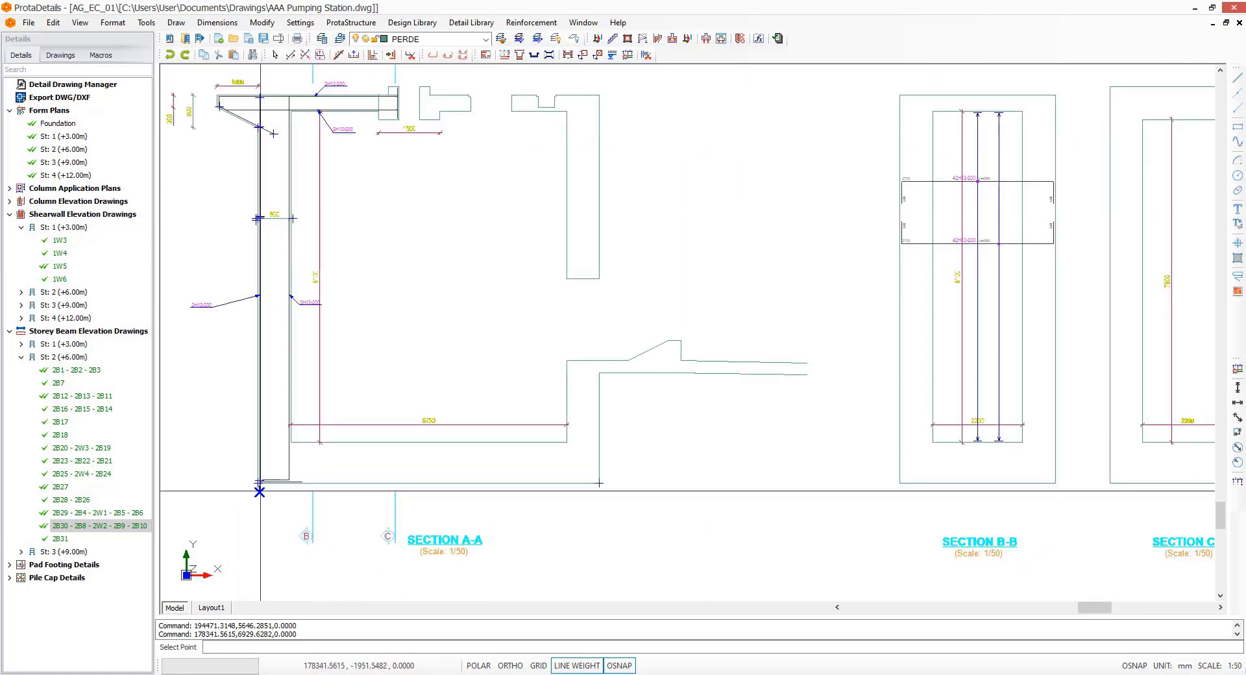
pyautogui.scroll(3, 269, 467)
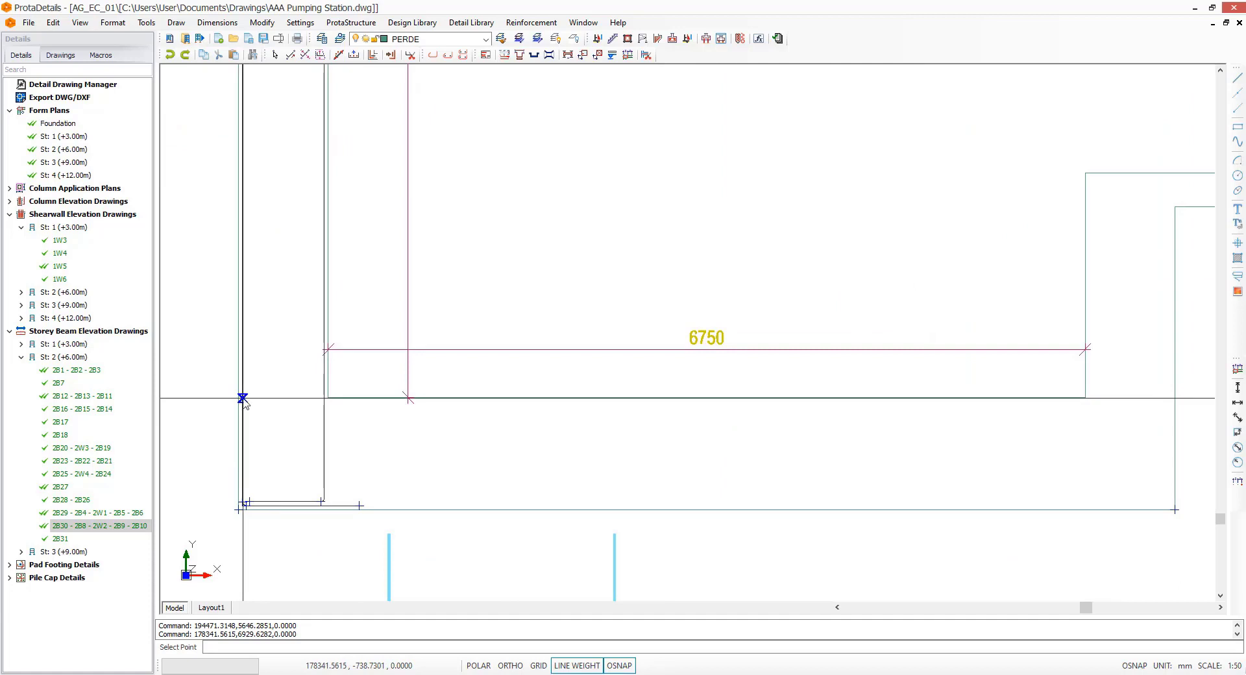
pyautogui.click(242, 398)
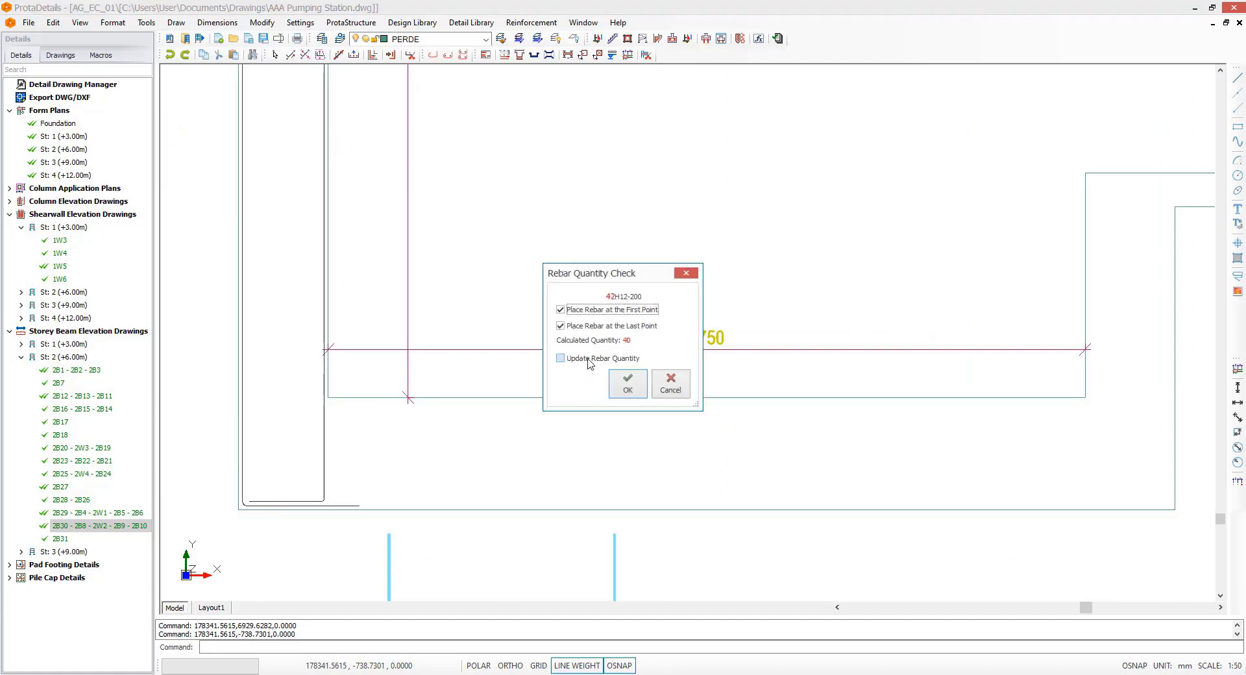
pyautogui.click(627, 390)
pyautogui.scroll(-3, 620, 498)
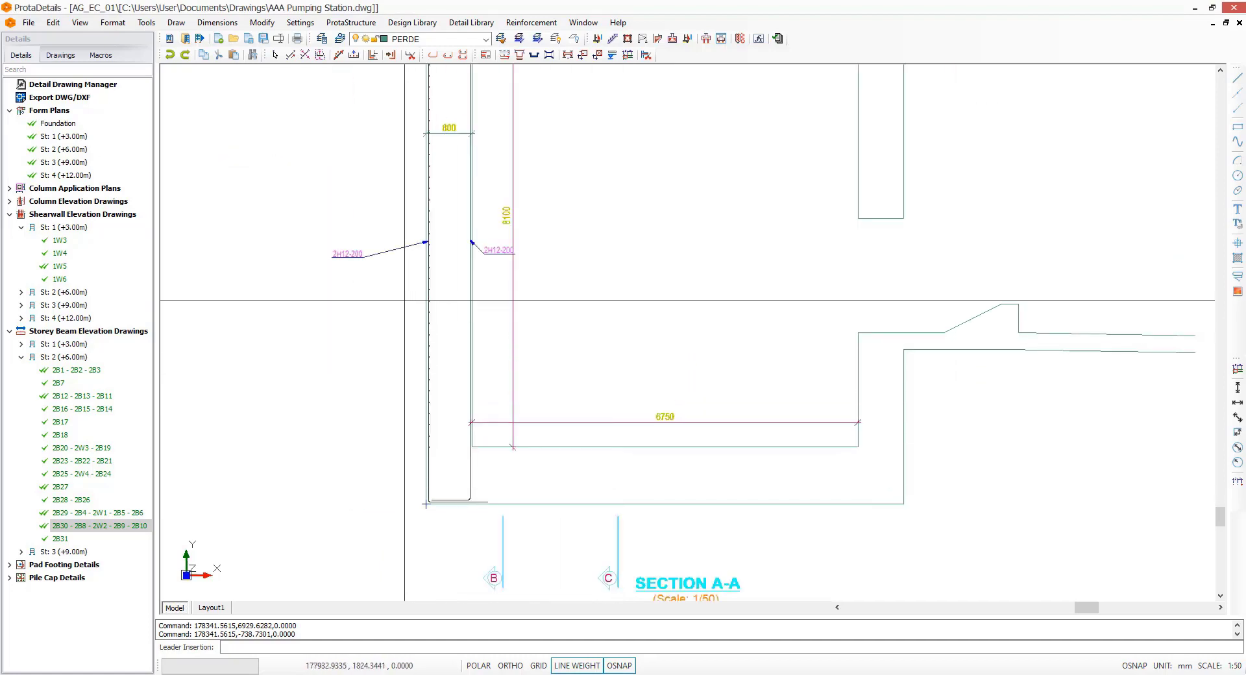
pyautogui.scroll(3, 405, 297)
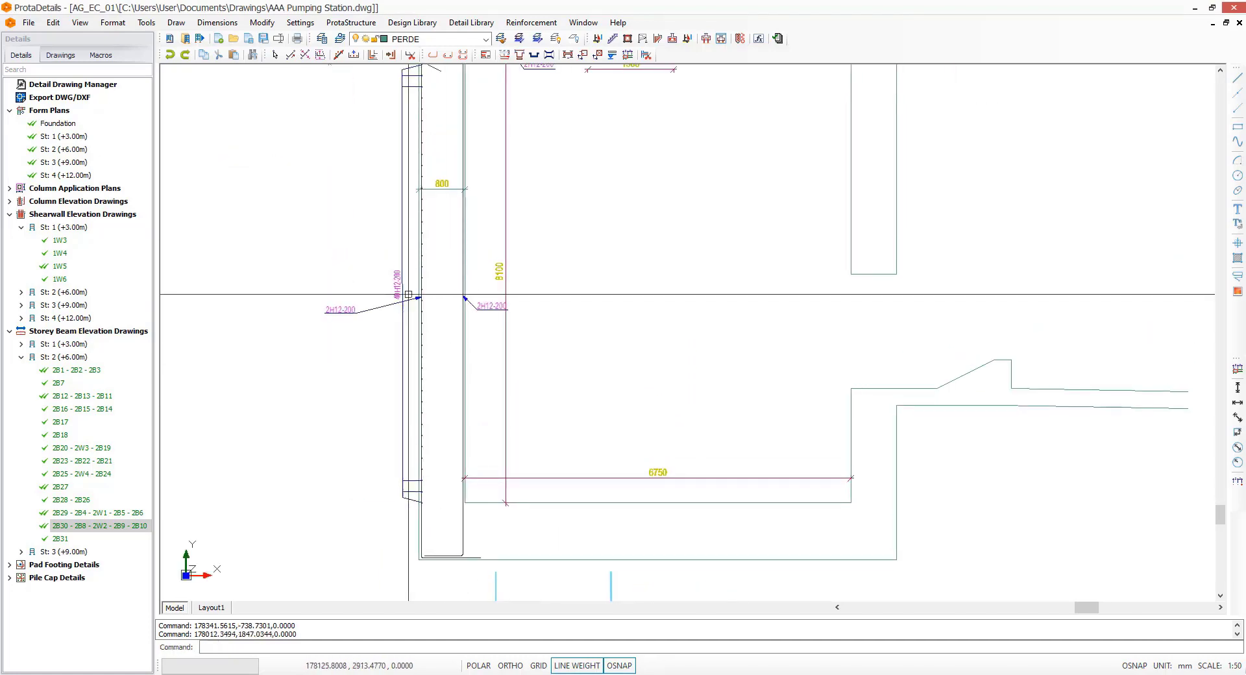
pyautogui.scroll(-5, 405, 297)
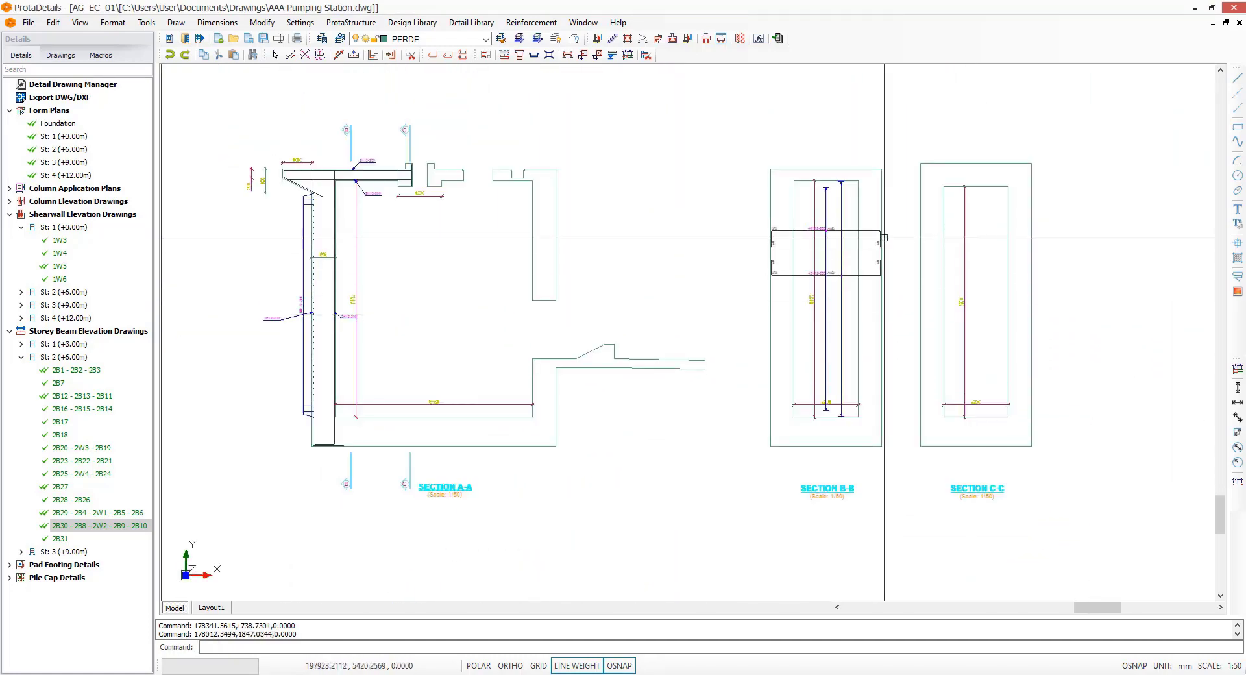
pyautogui.scroll(6, 817, 225)
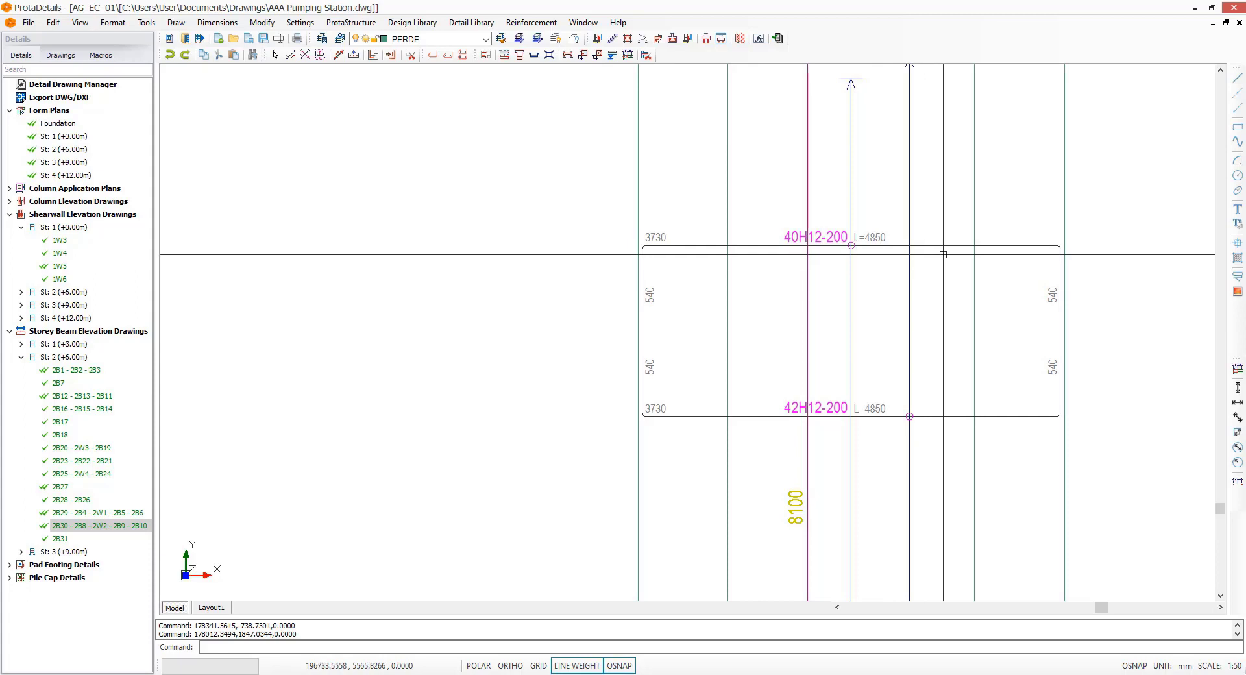
pyautogui.scroll(-3, 1051, 260)
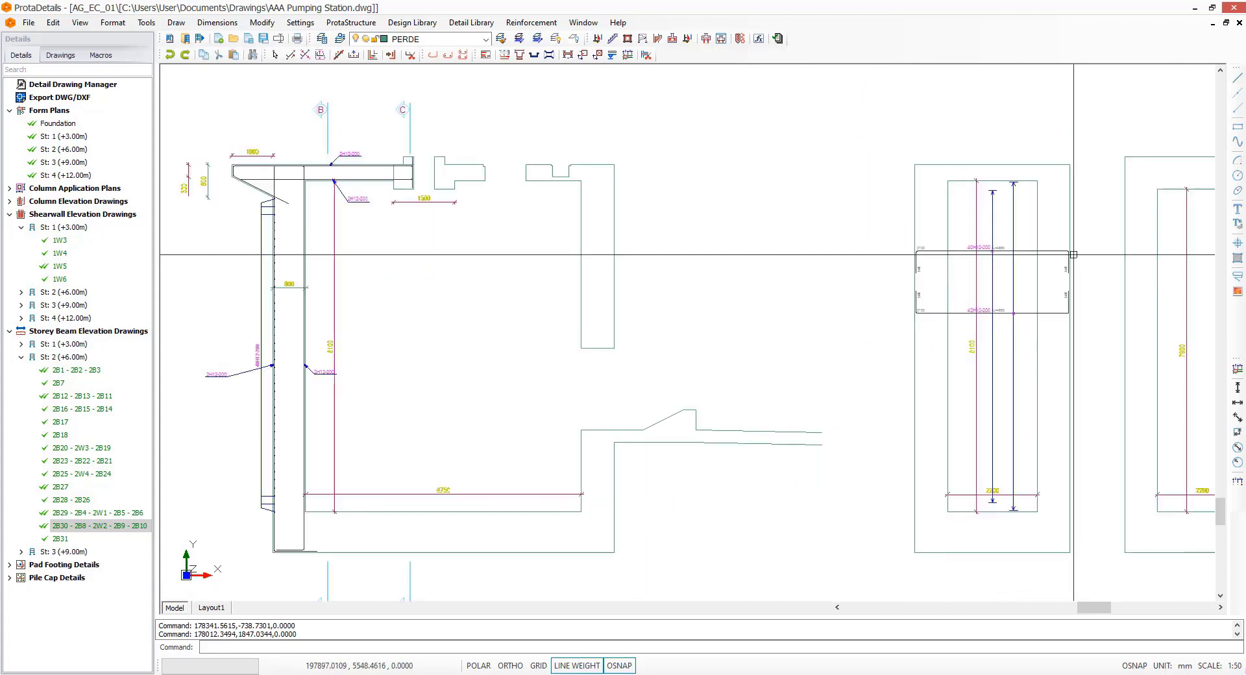
# Step: Place Section B-B's lower U-bar as dots along Section A-A's inner wall rebar, from base top to slab underside, with a label on the inner side
pyautogui.click(504, 55)
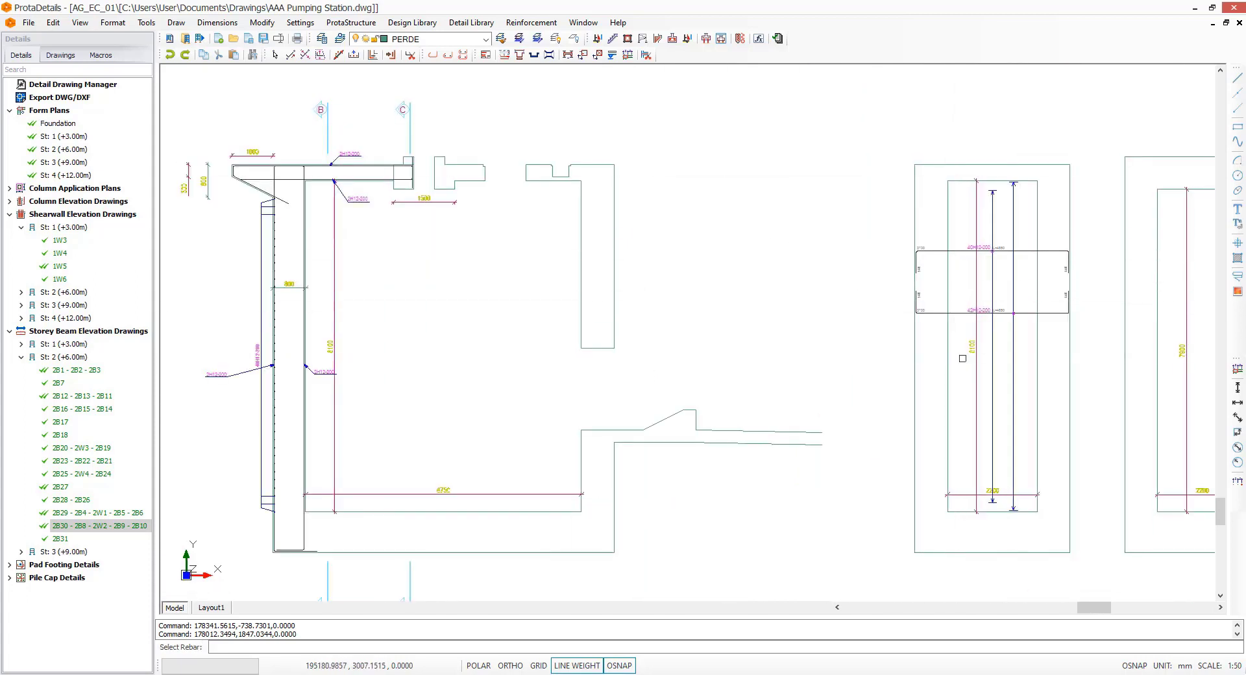
pyautogui.click(913, 313)
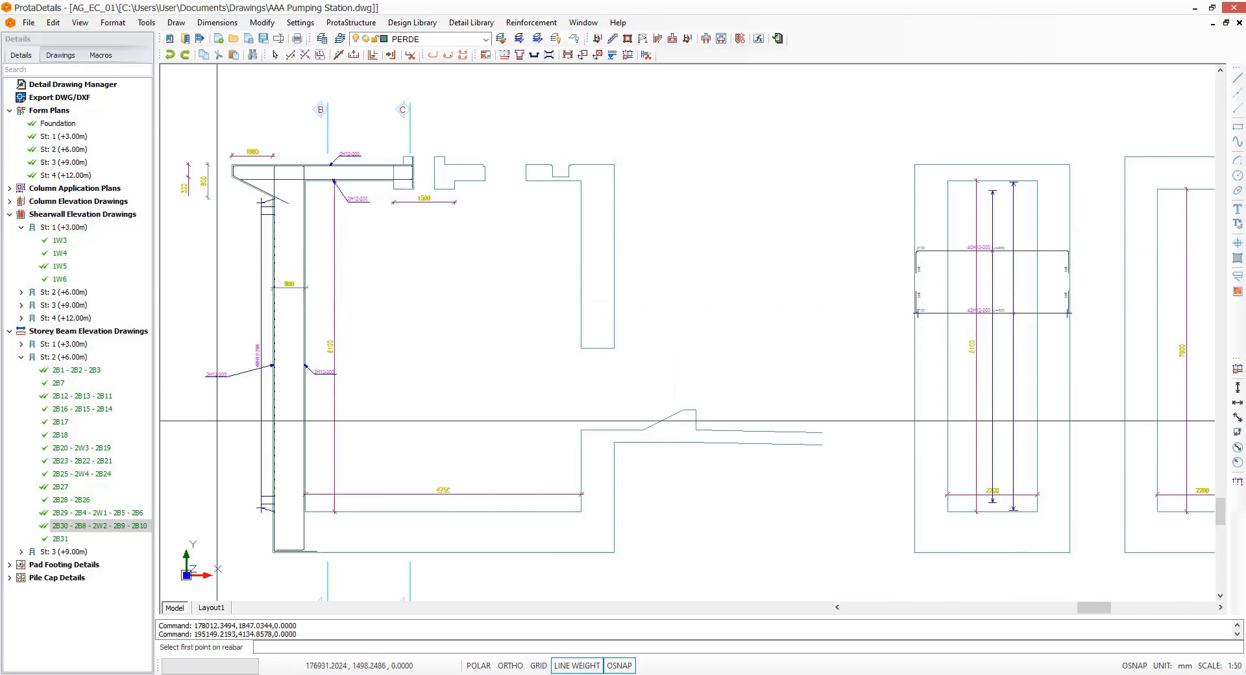
pyautogui.scroll(3, 284, 532)
pyautogui.scroll(2, 266, 492)
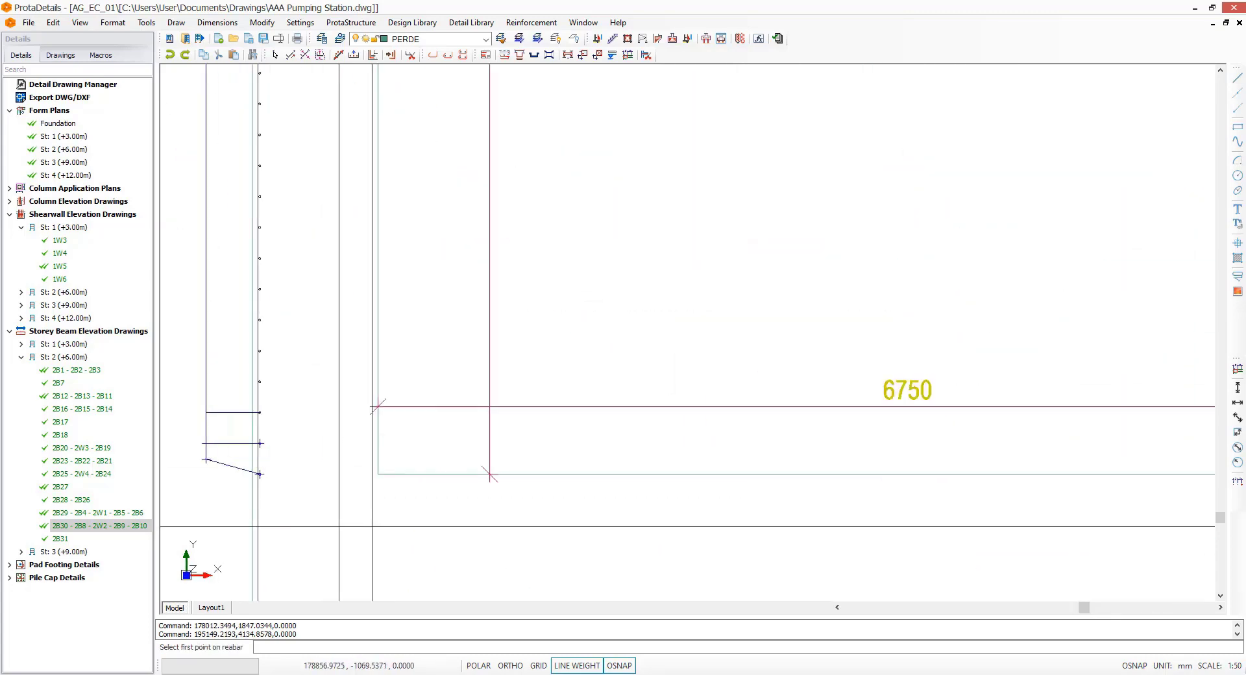
pyautogui.click(371, 477)
pyautogui.scroll(-5, 358, 516)
pyautogui.scroll(4, 360, 298)
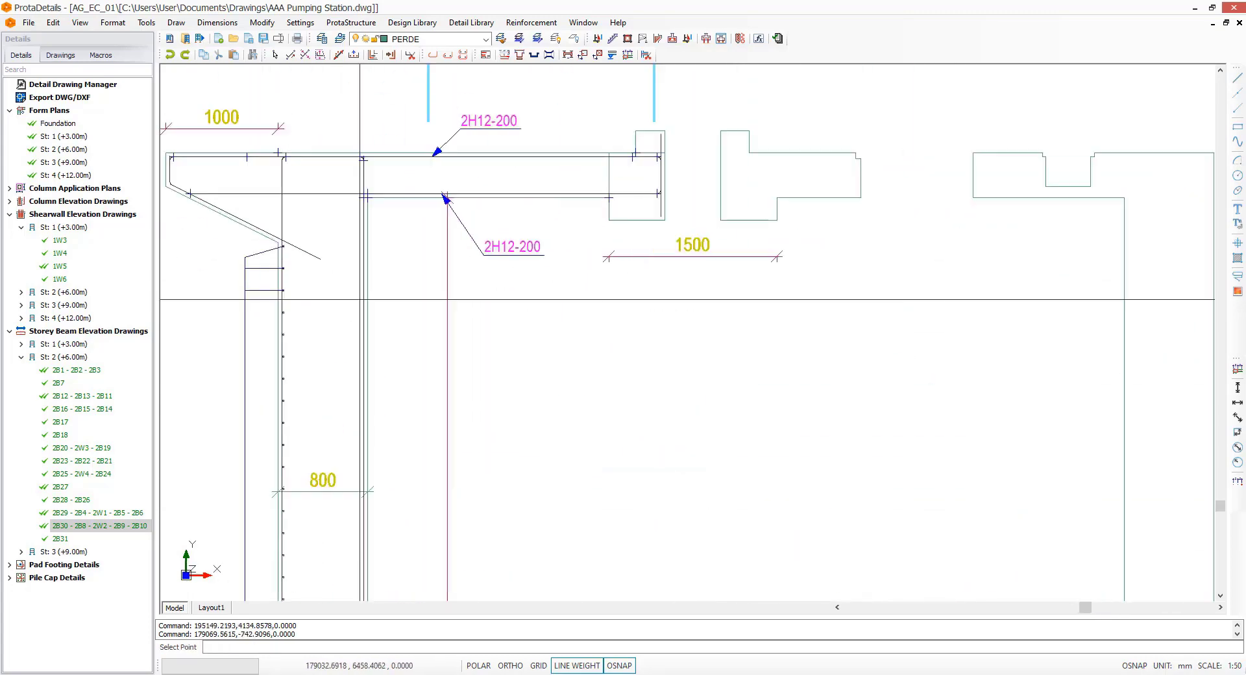
pyautogui.scroll(4, 359, 195)
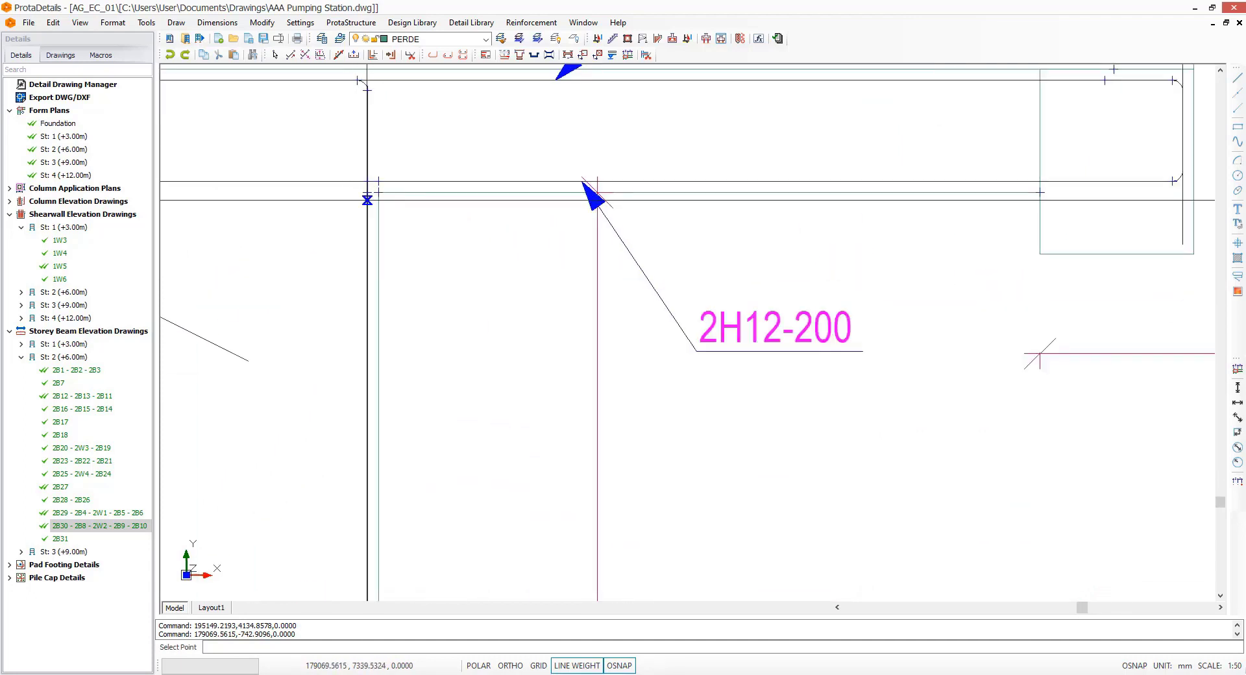
pyautogui.click(366, 197)
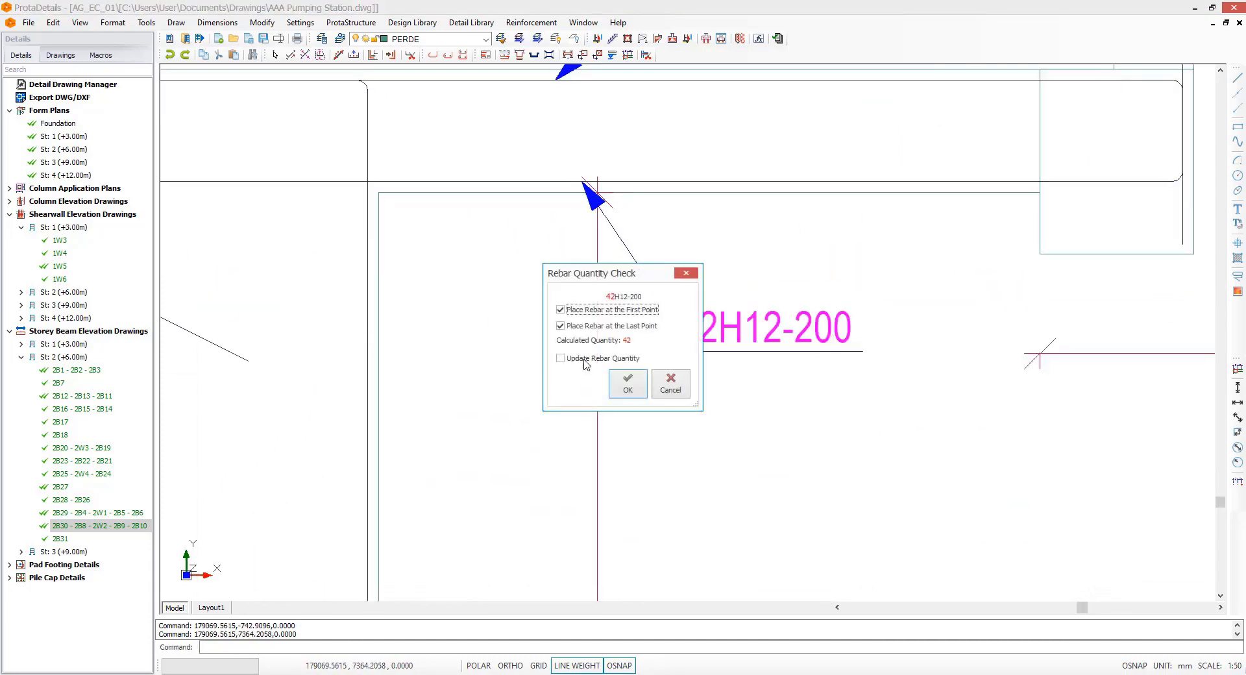
pyautogui.click(628, 383)
pyautogui.scroll(-4, 384, 333)
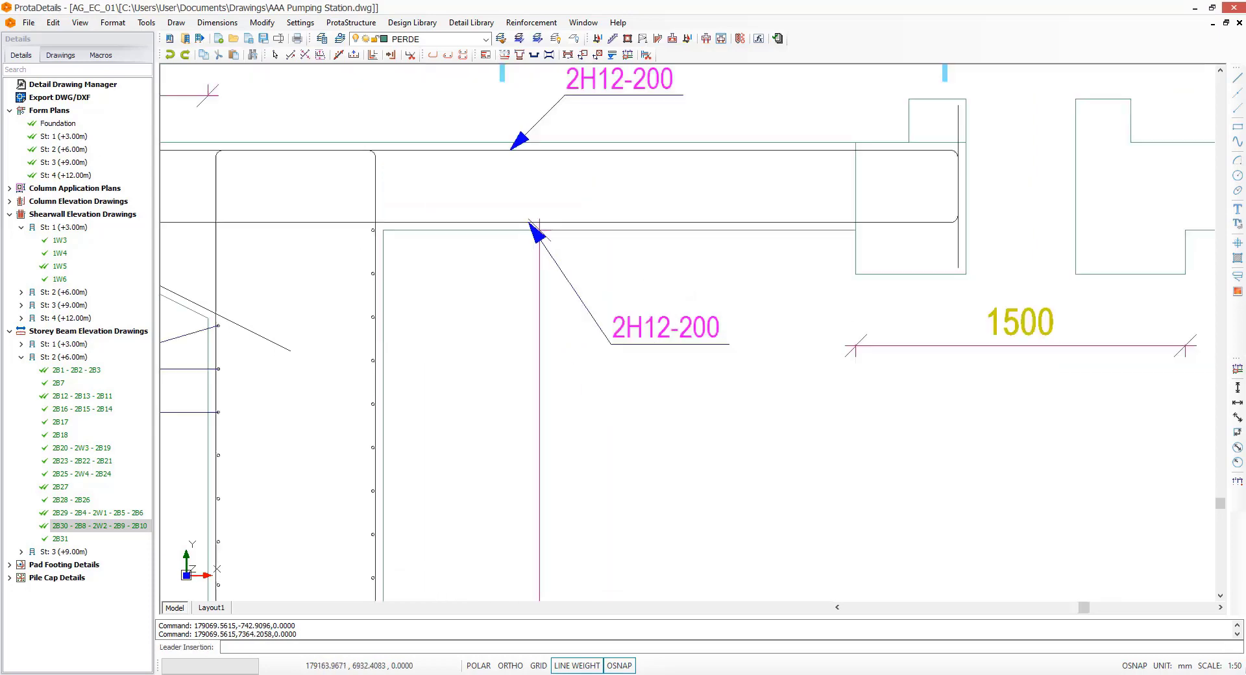
pyautogui.click(420, 469)
pyautogui.scroll(-3, 452, 478)
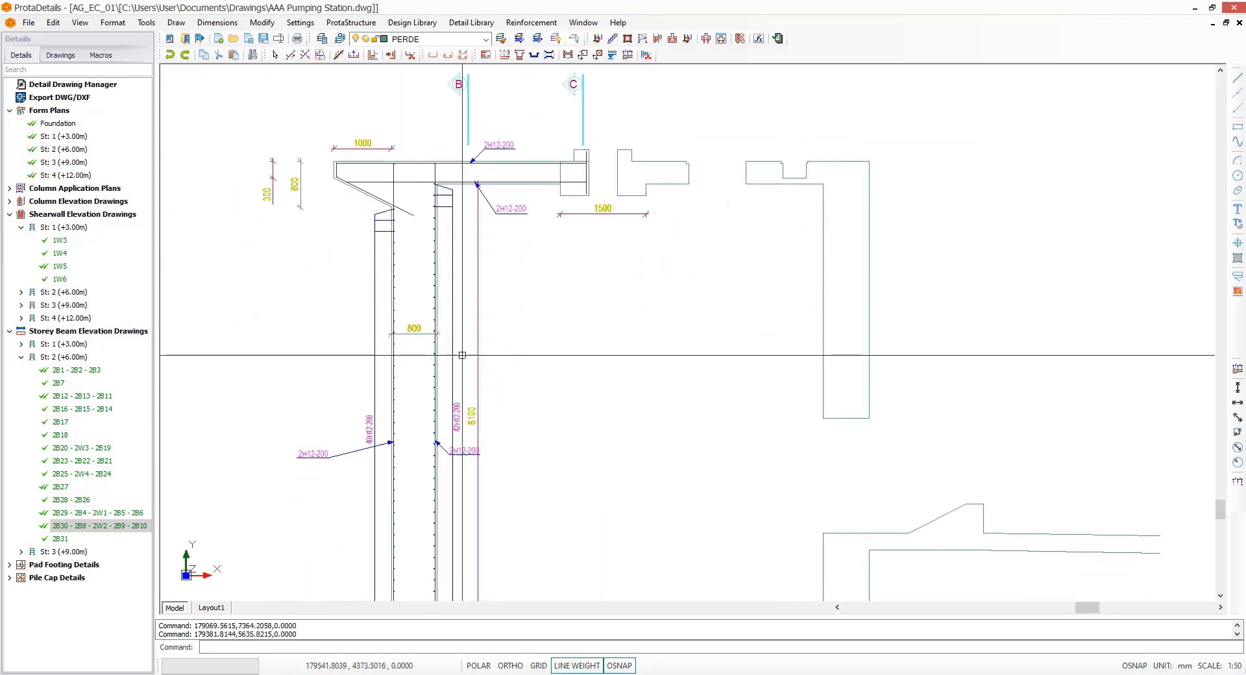
# Step: Batch-insert 8 mm tiebars with 135-degree hooks and jump amount 1 between the outer and inner horizontal bars of Section A-A's wall
pyautogui.moveTo(713, 337); pyautogui.dragTo(596, 331, button='middle')
pyautogui.scroll(-3, 350, 289)
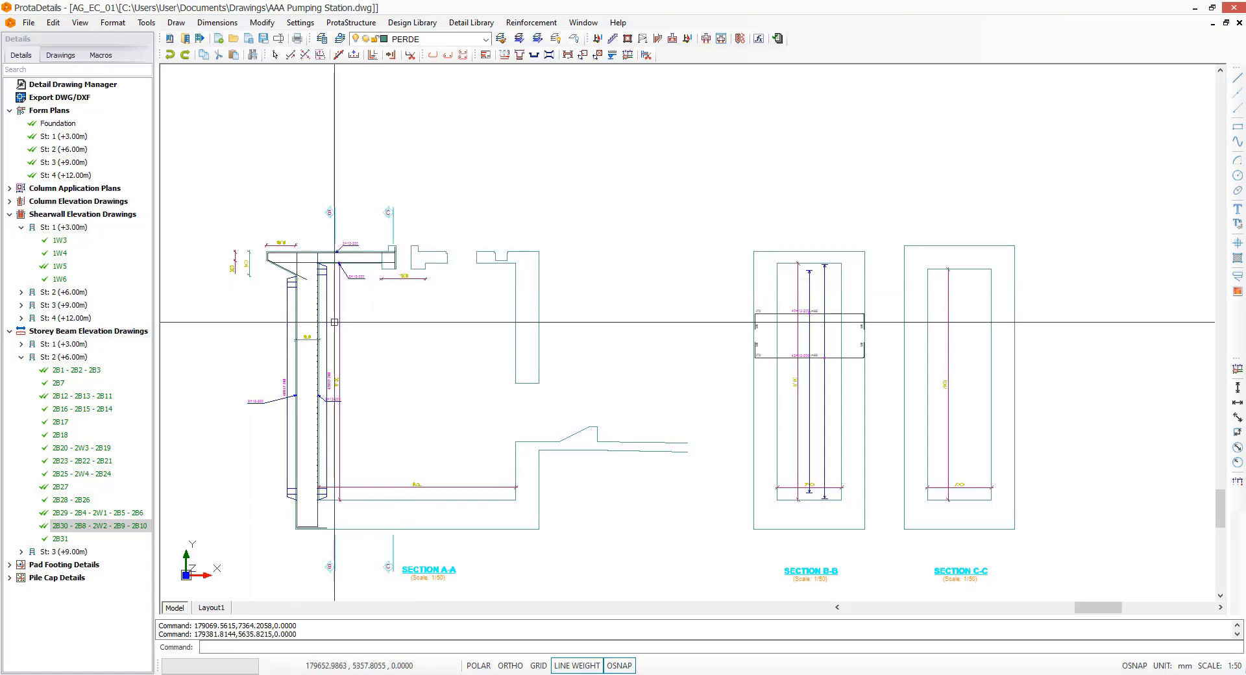
pyautogui.moveTo(327, 331); pyautogui.dragTo(399, 336, button='middle')
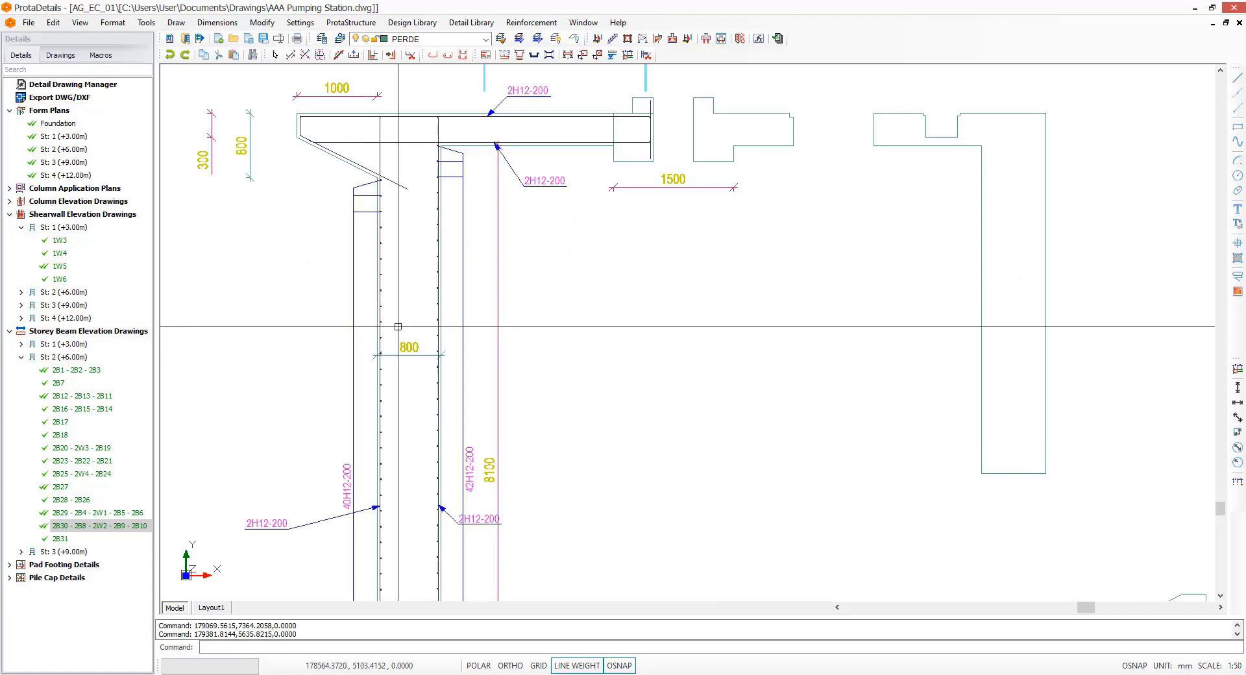
pyautogui.click(528, 23)
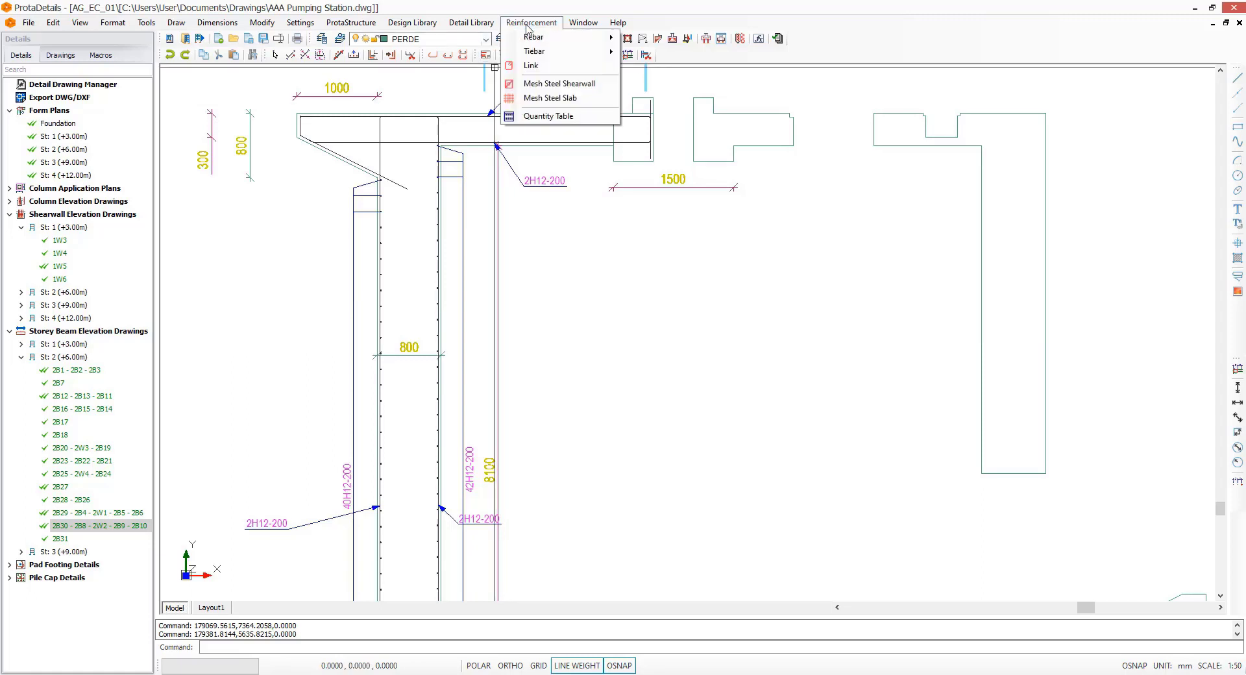
pyautogui.moveTo(589, 61)
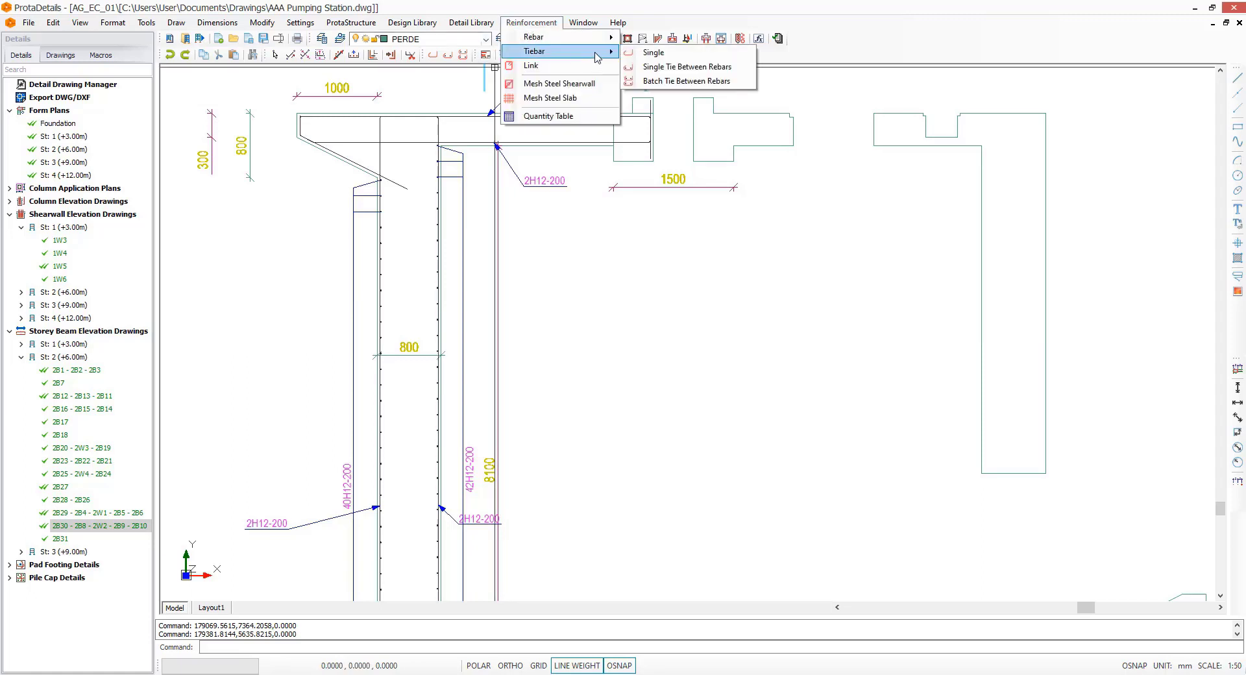
pyautogui.click(681, 85)
pyautogui.moveTo(637, 174); pyautogui.dragTo(785, 187)
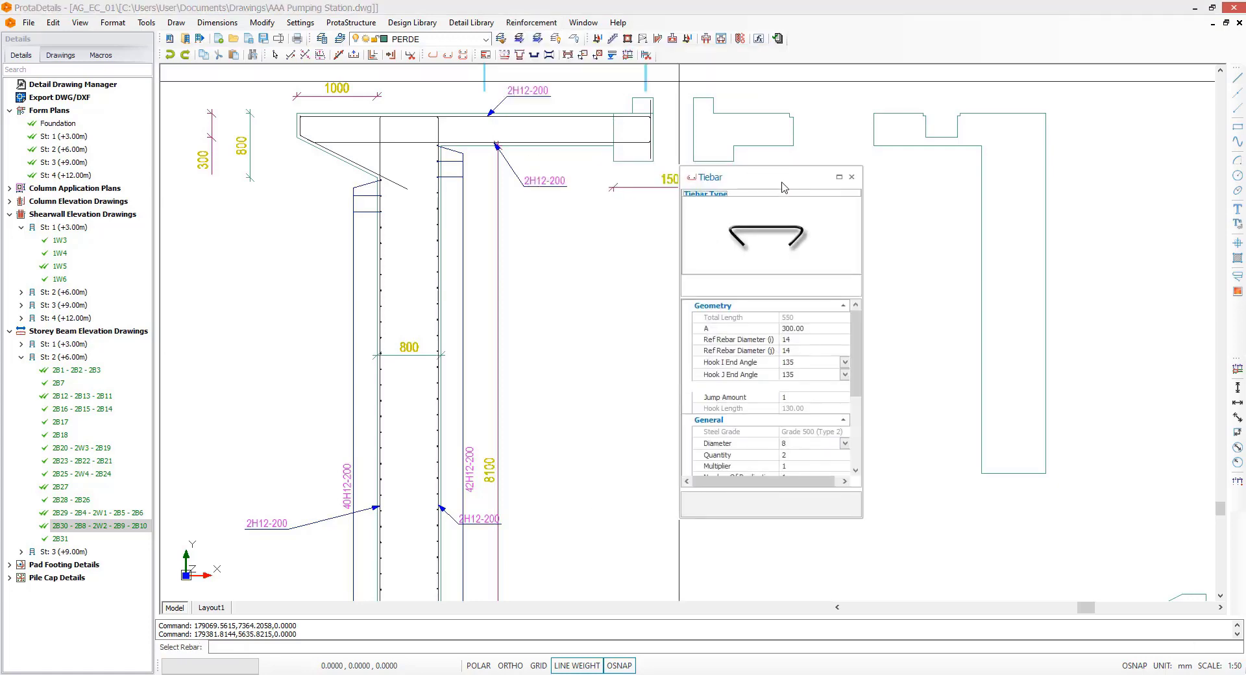
pyautogui.scroll(-4, 805, 390)
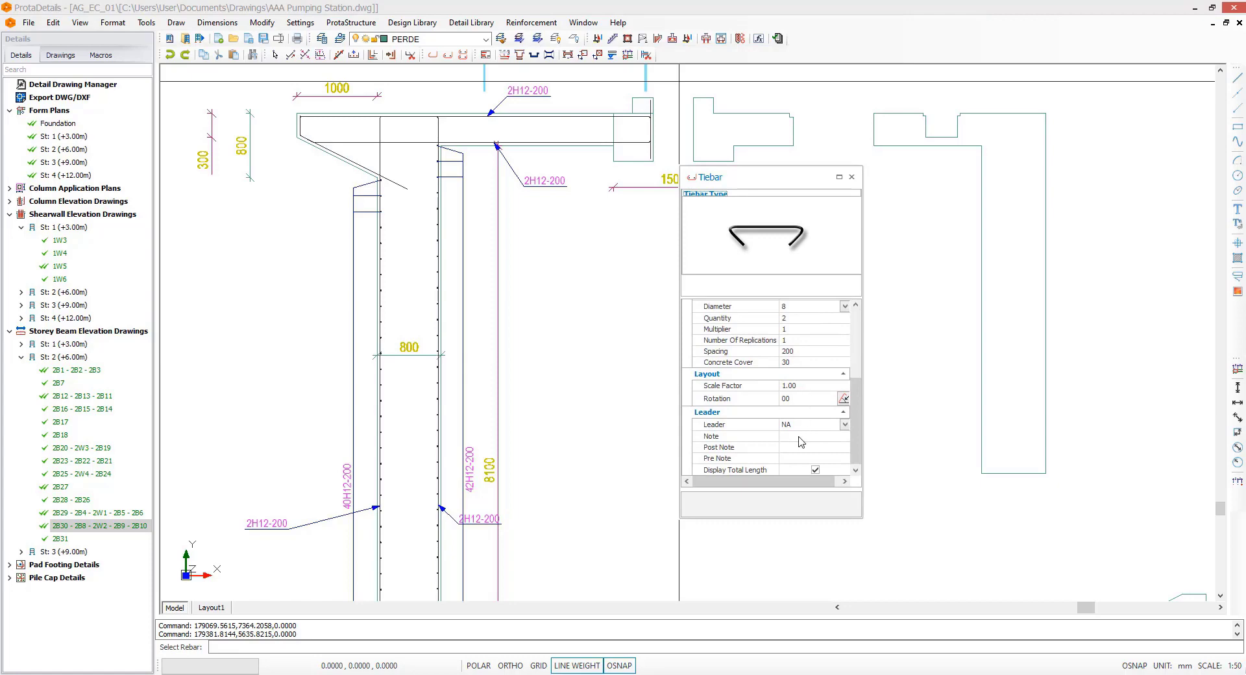
pyautogui.scroll(3, 406, 279)
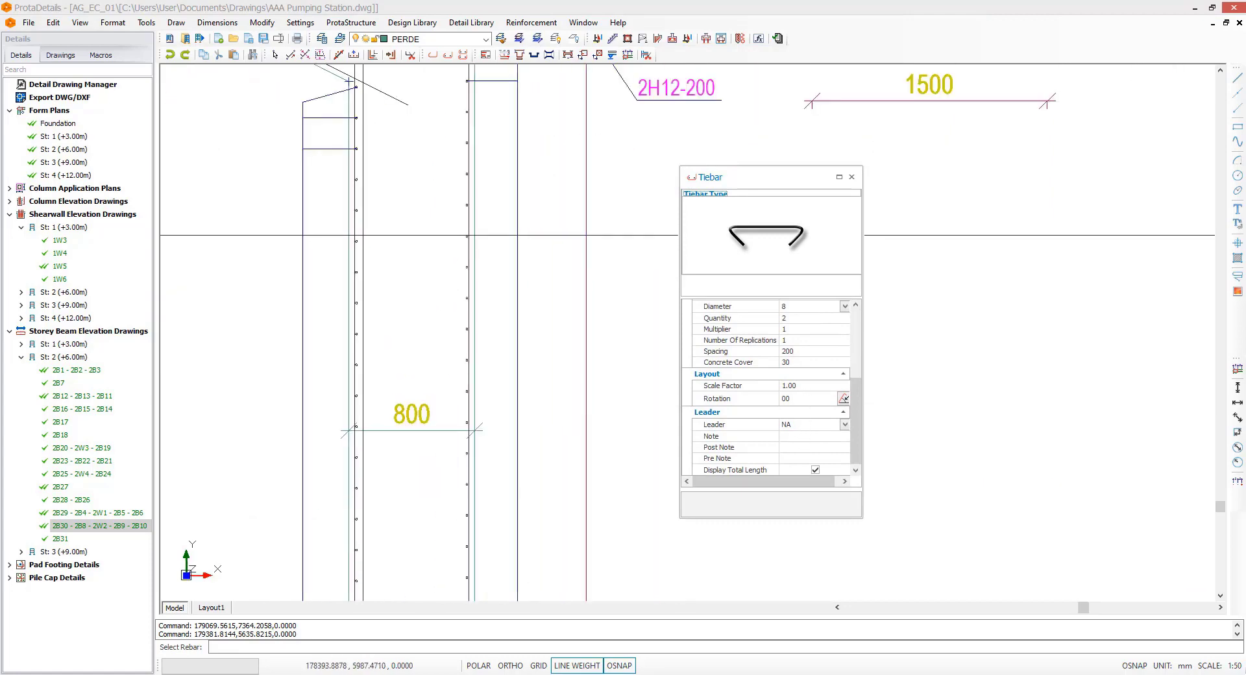
pyautogui.scroll(4, 351, 240)
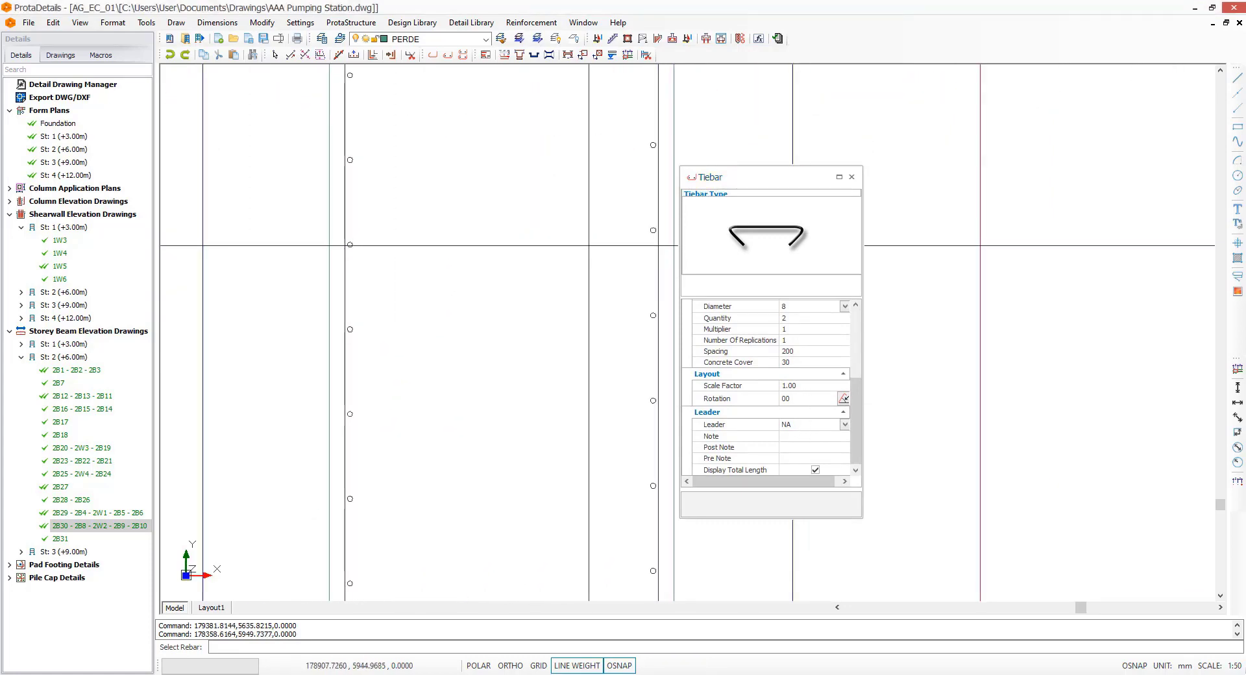
pyautogui.click(652, 230)
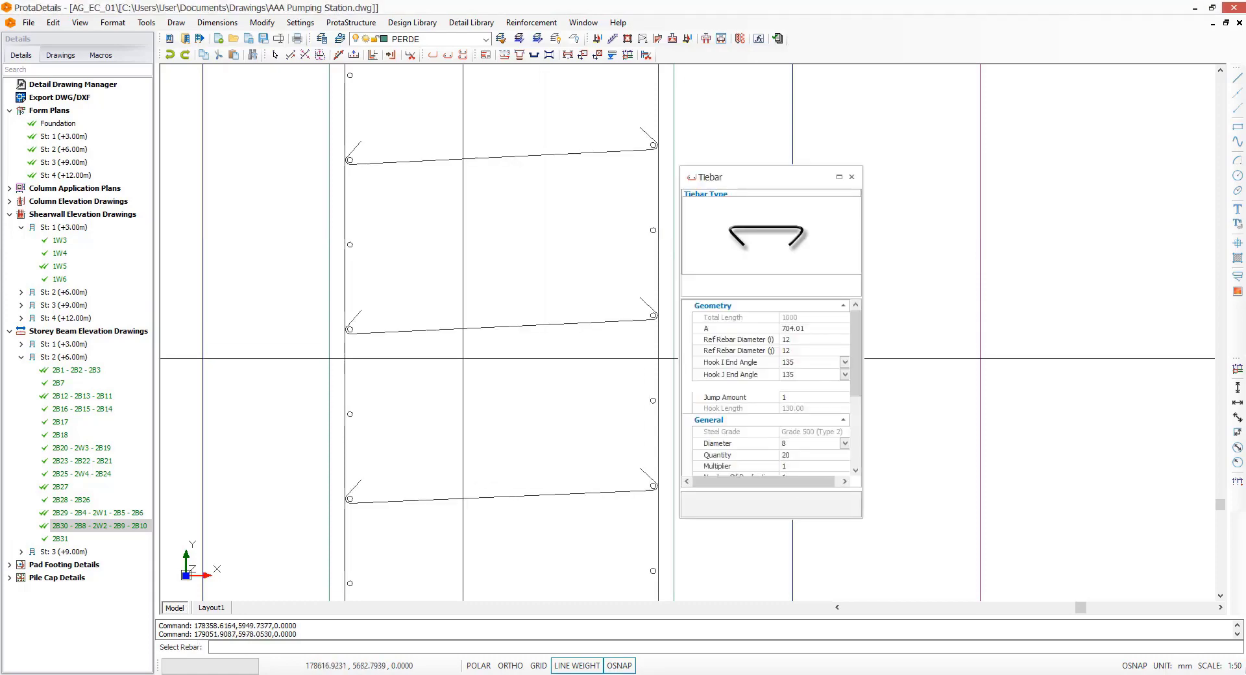
pyautogui.scroll(-7, 455, 274)
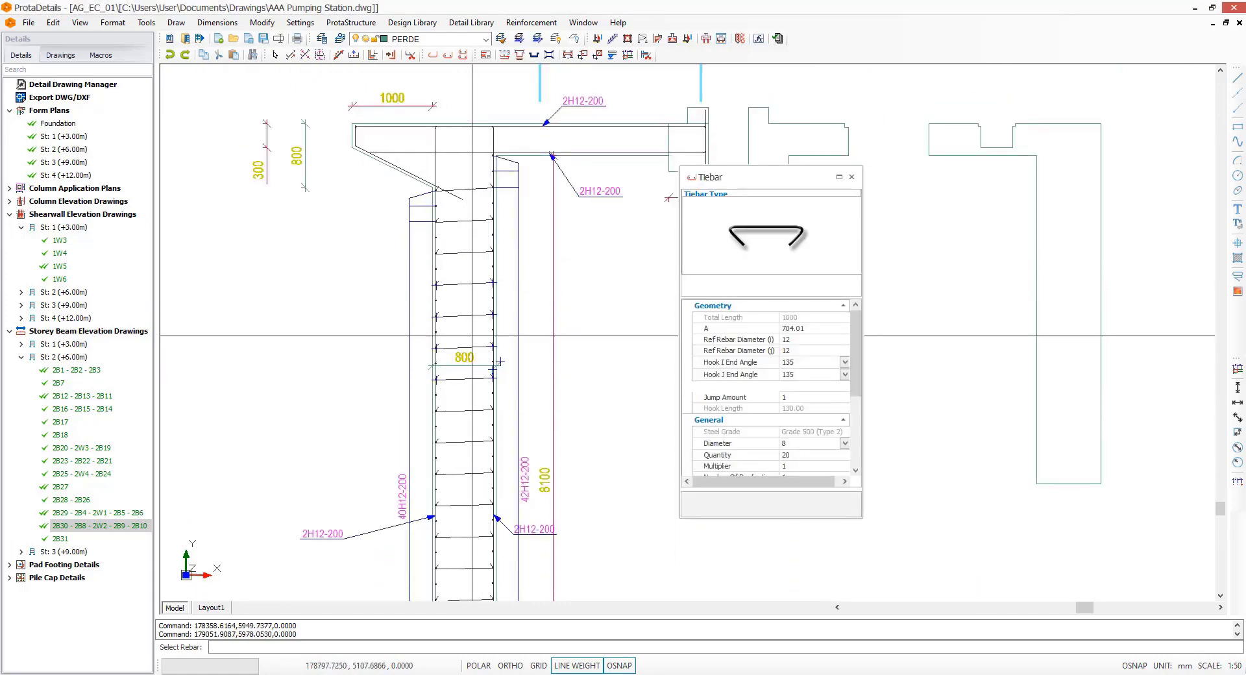
pyautogui.scroll(-4, 392, 198)
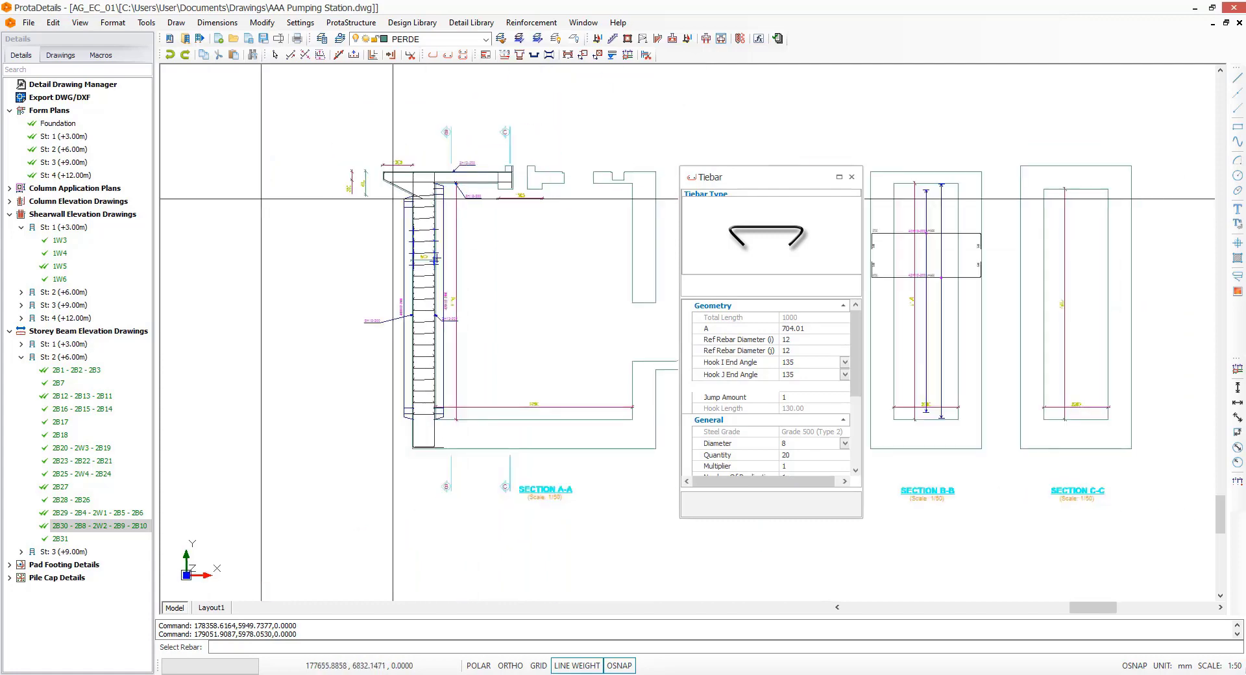
pyautogui.press('Escape')
pyautogui.press('Escape')
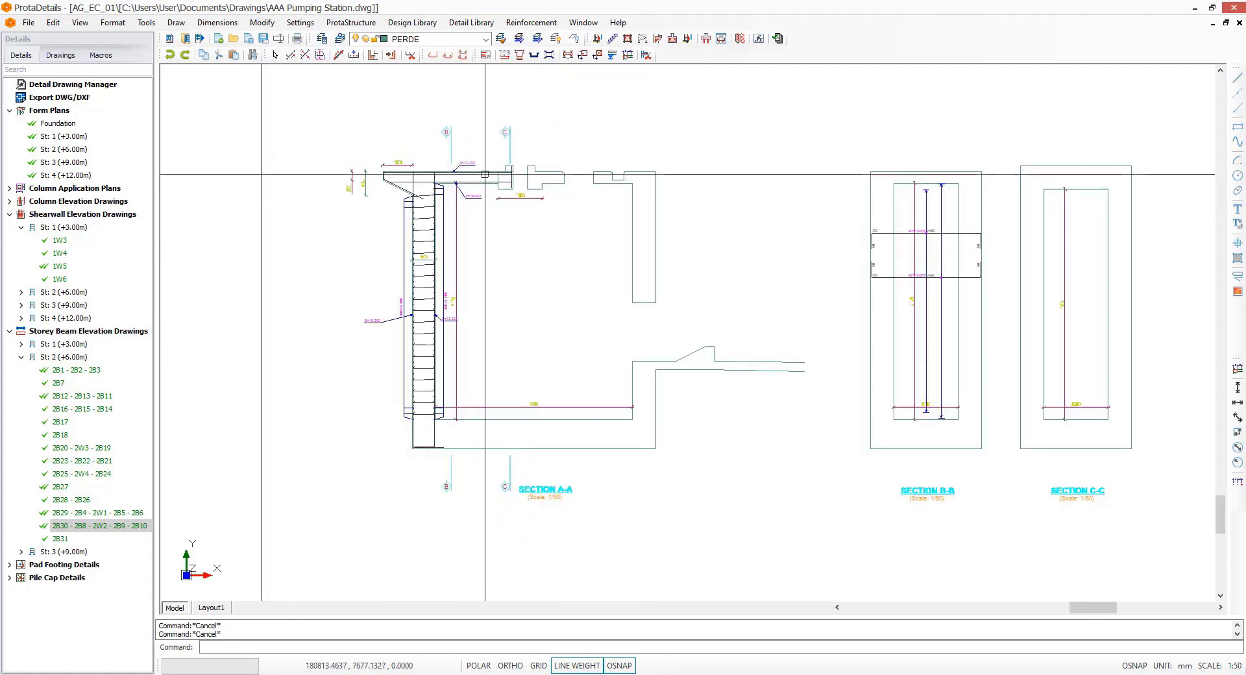
pyautogui.scroll(8, 494, 169)
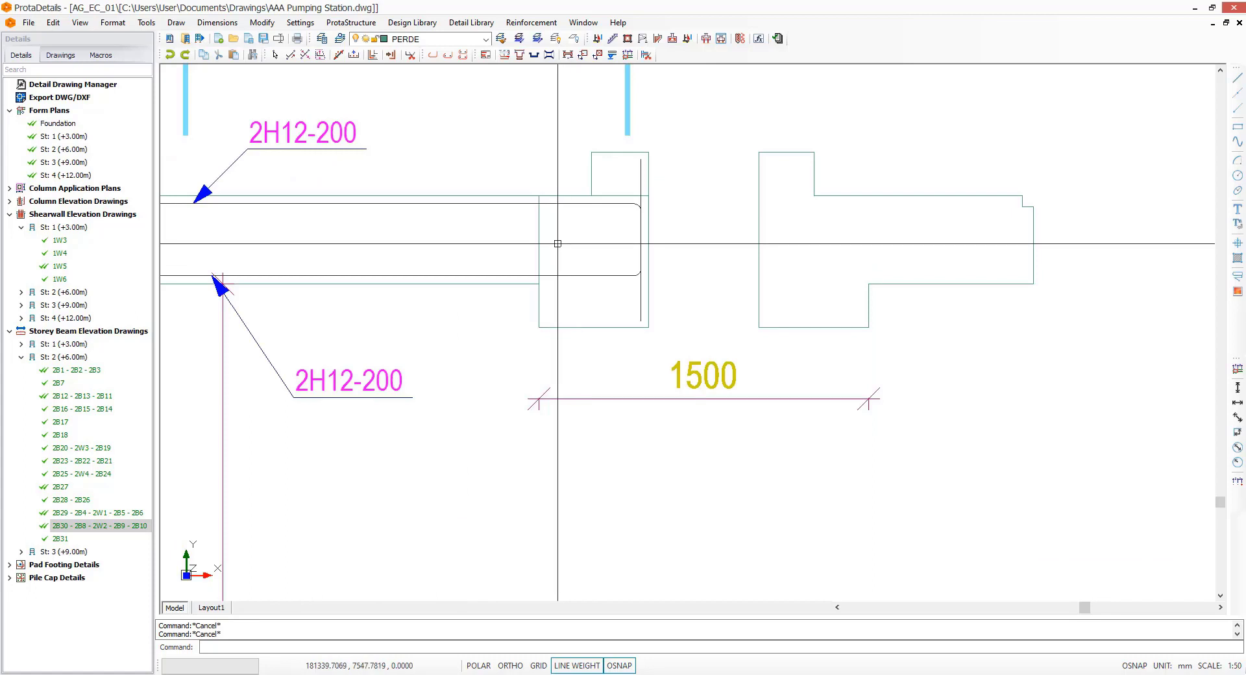
pyautogui.write('of')
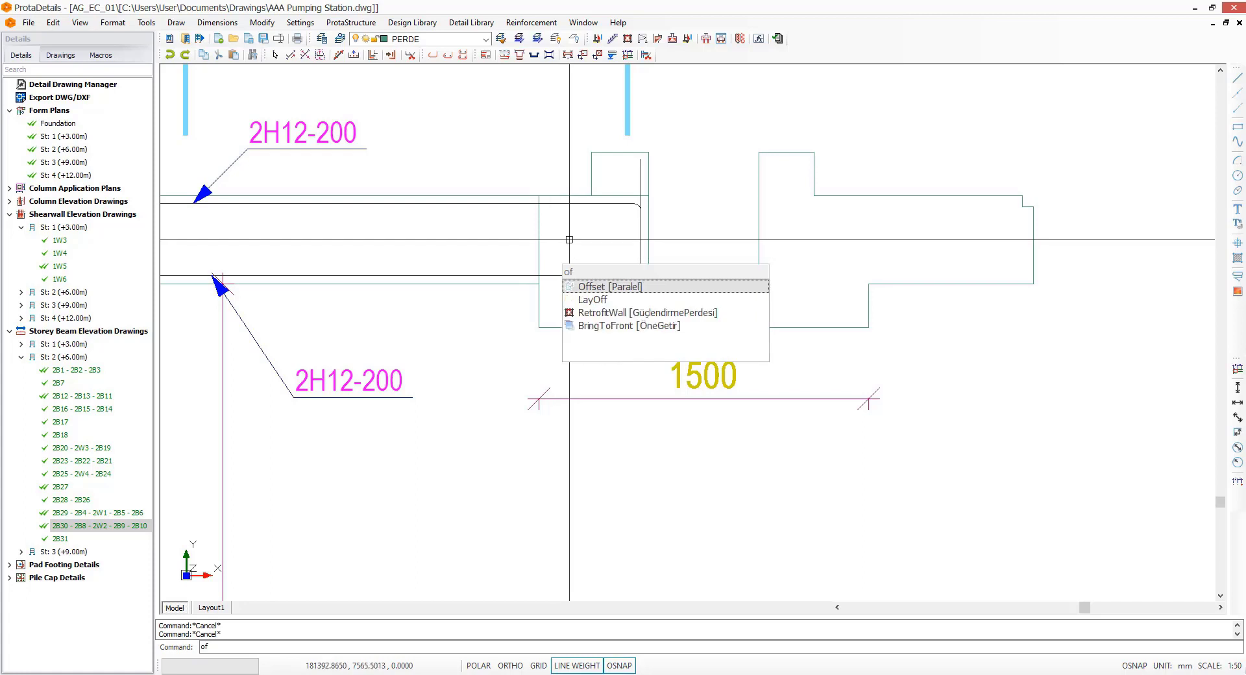
pyautogui.press('Return')
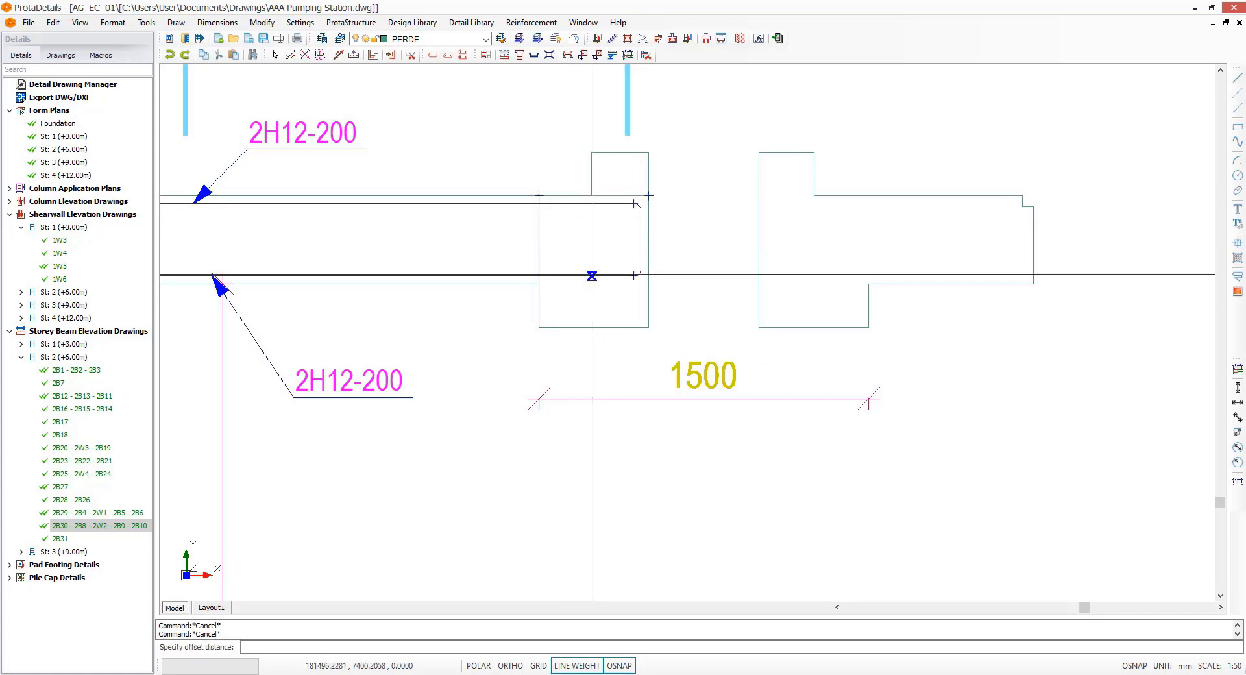
pyautogui.press('Return')
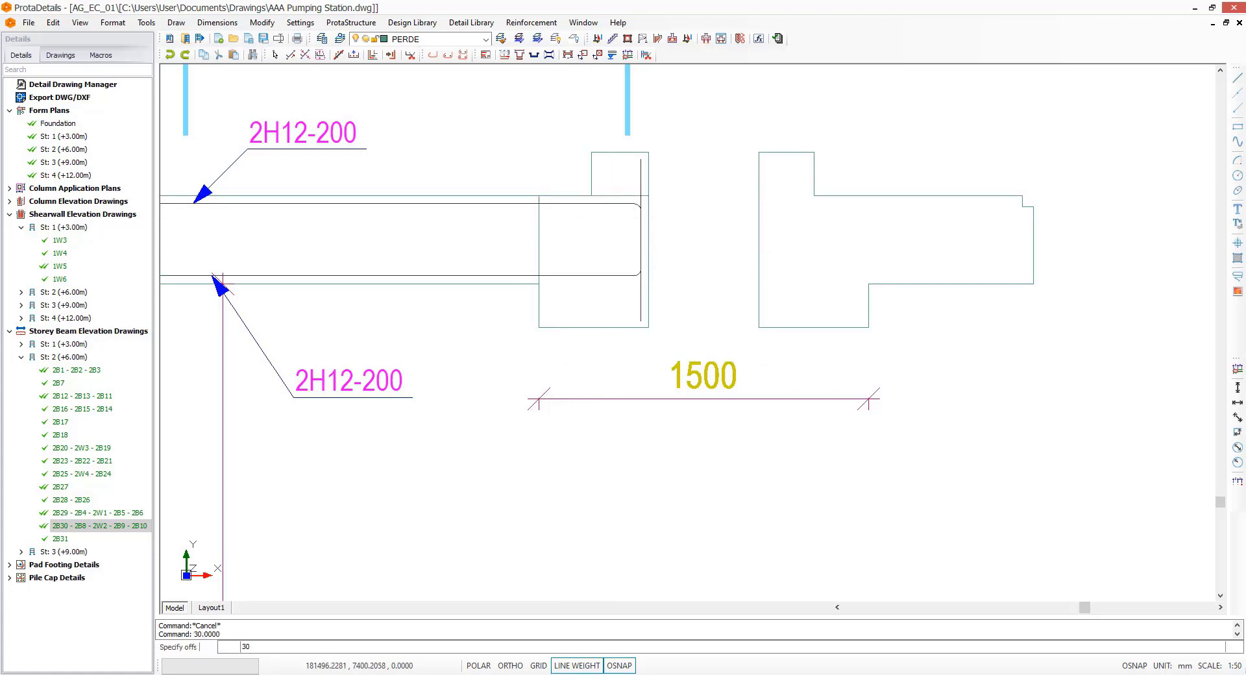
pyautogui.click(610, 193)
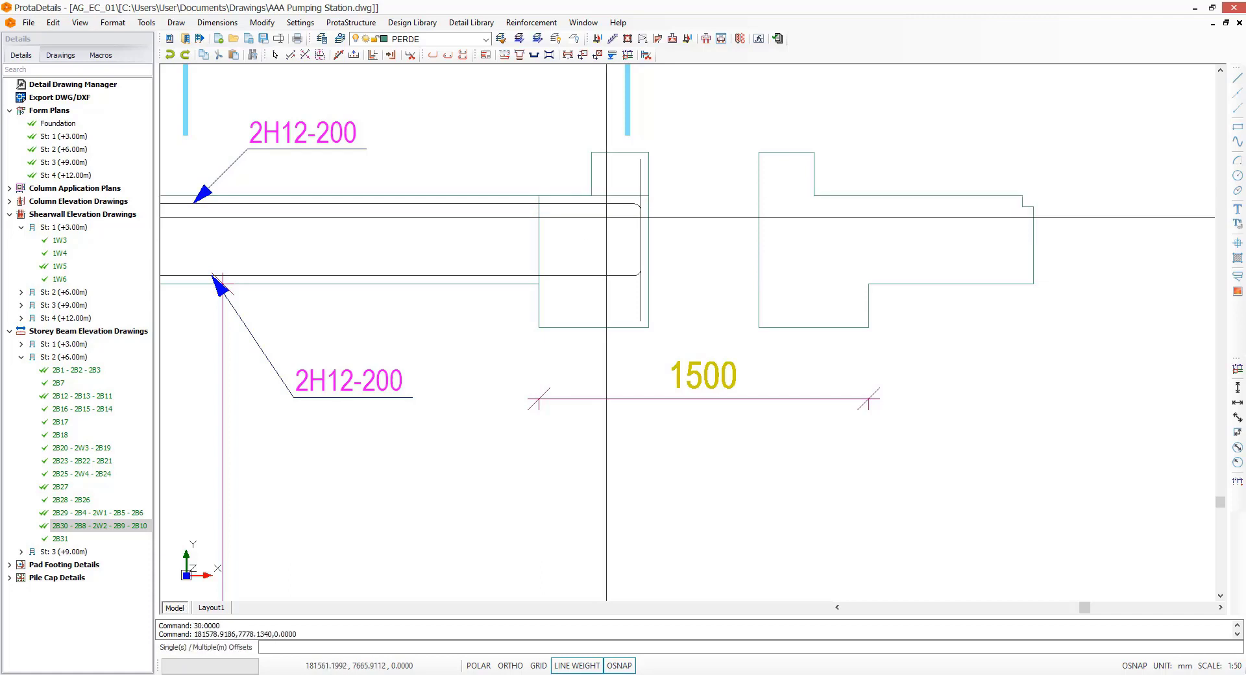
pyautogui.press('Escape')
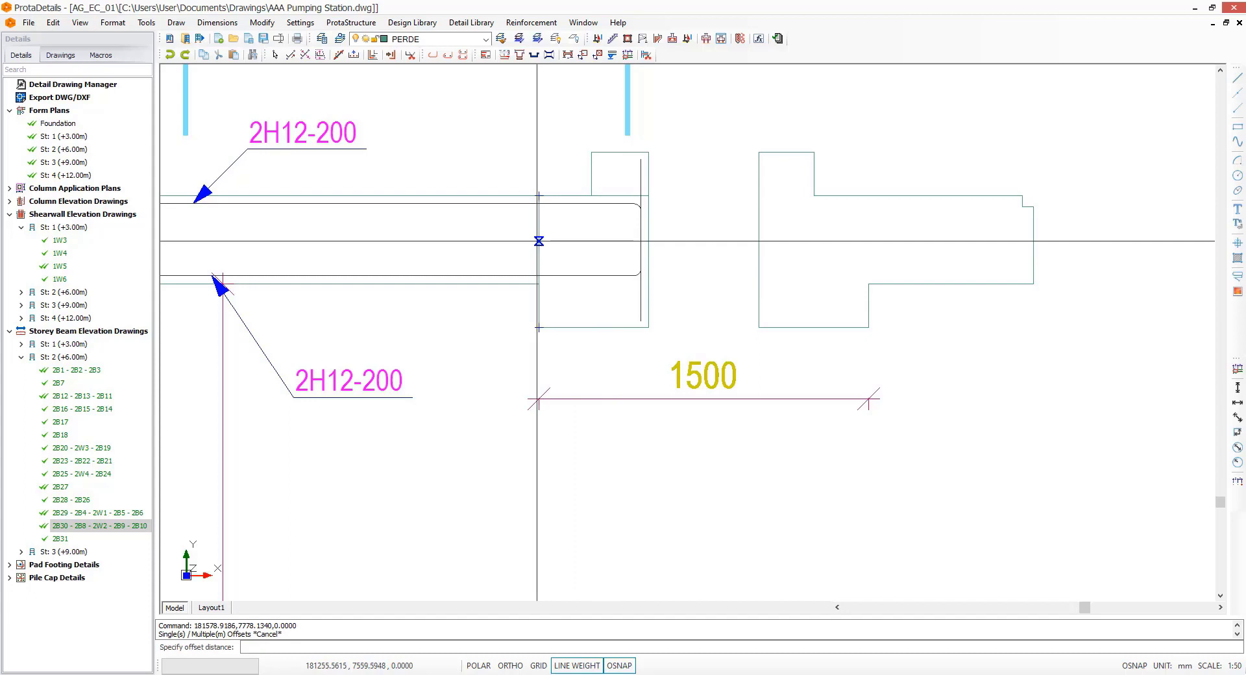
pyautogui.press('Return')
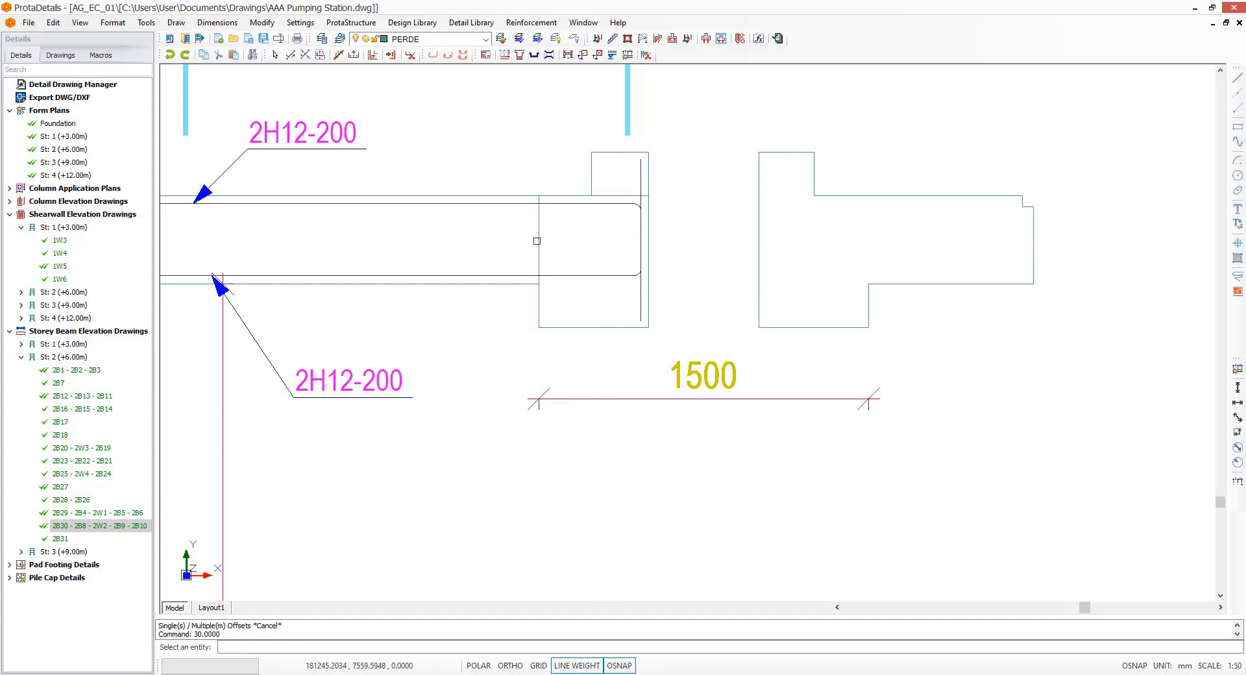
pyautogui.click(537, 240)
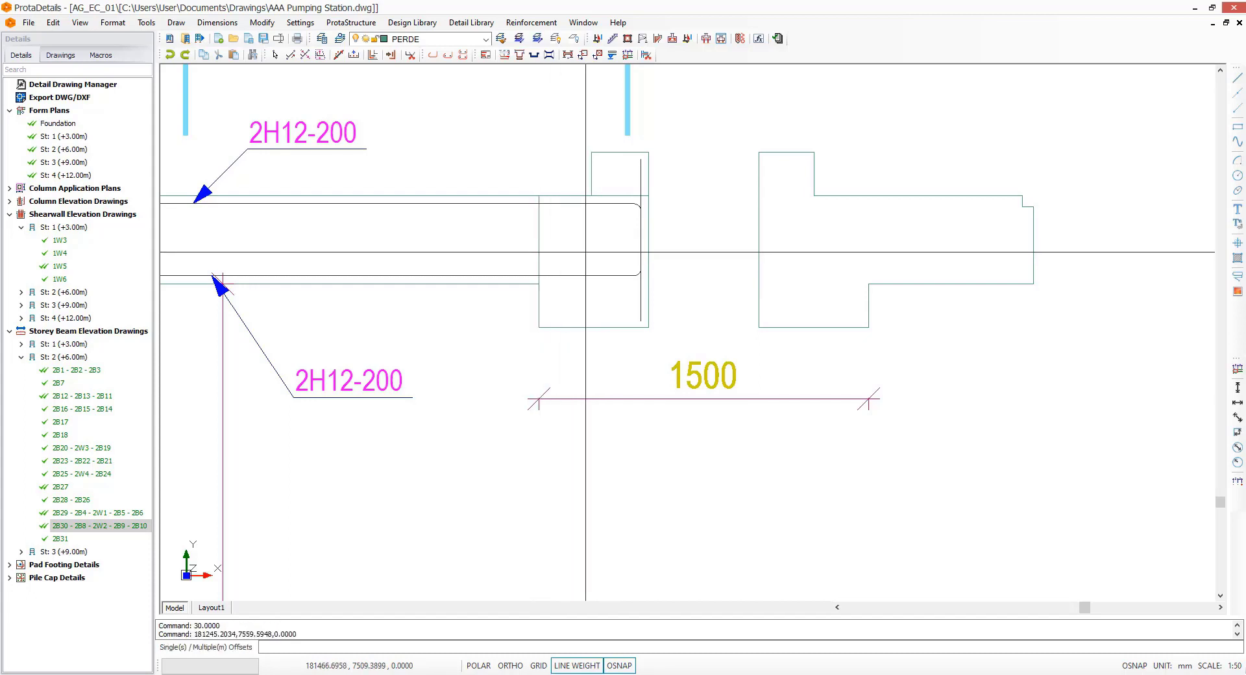
pyautogui.press('Escape')
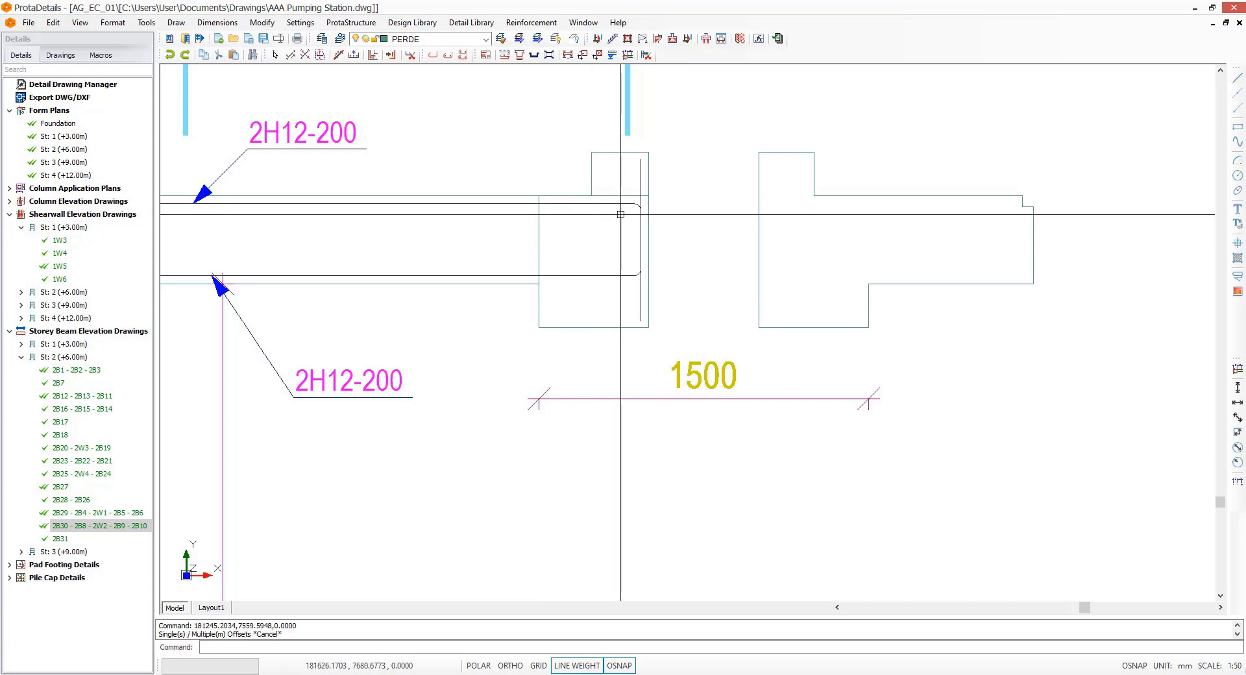
# Step: Offset the outline of the edge beam and upstand at Section A-A's slab end 30 mm inward, using a single offset
pyautogui.write('off')
pyautogui.press('Return')
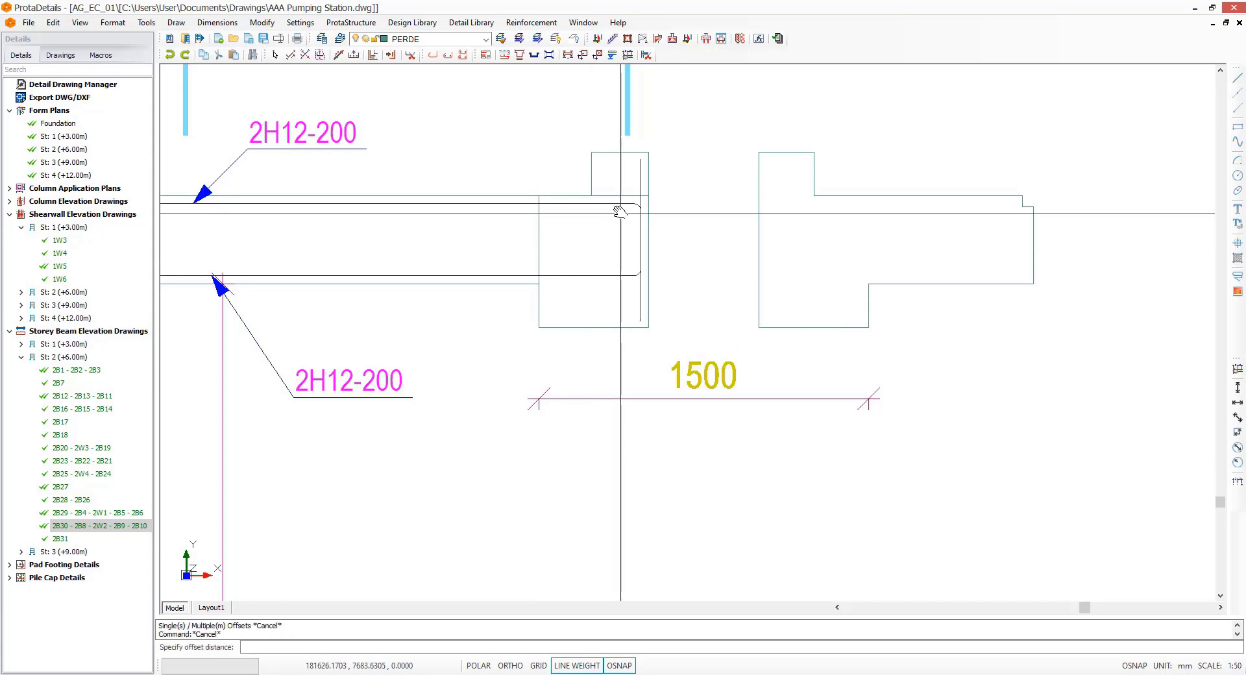
pyautogui.write('30')
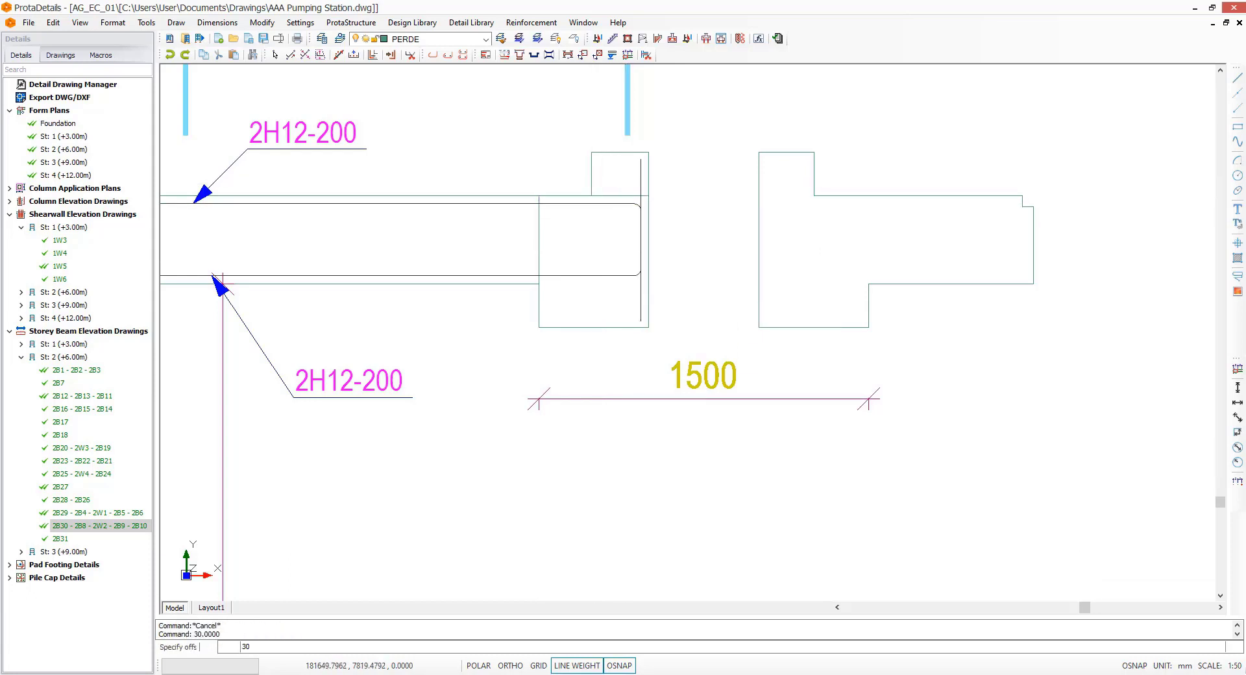
pyautogui.press('Return')
pyautogui.click(621, 153)
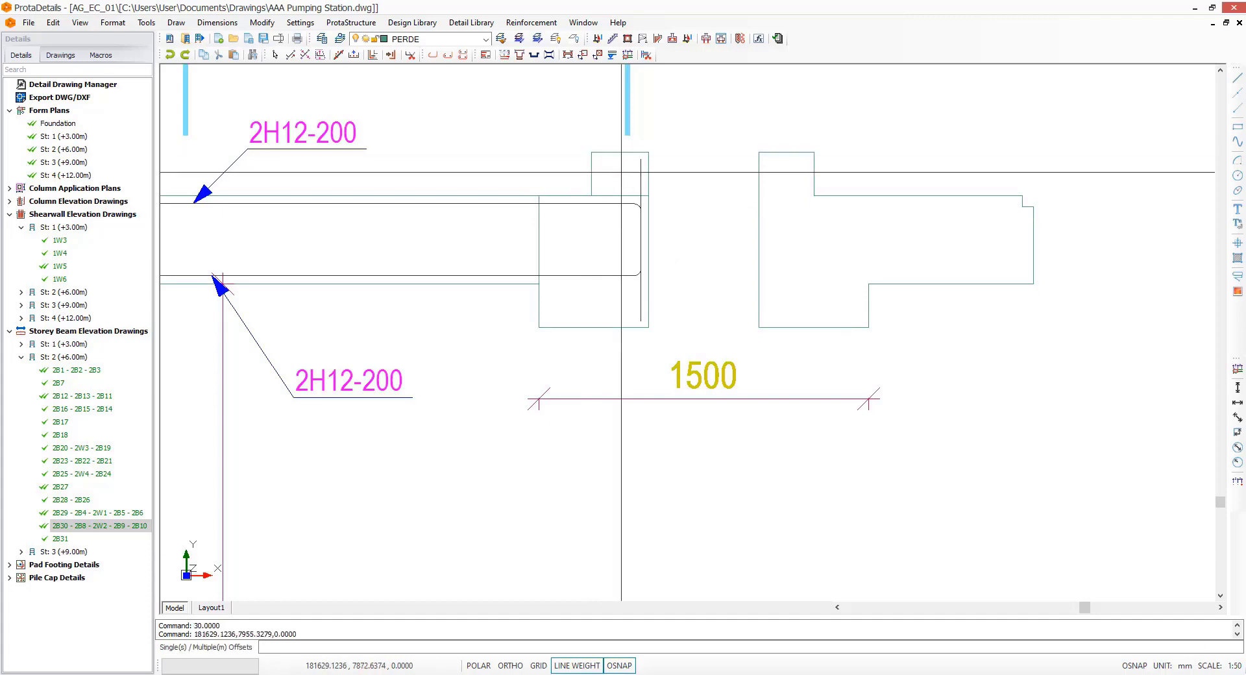
pyautogui.write('s')
pyautogui.press('Return')
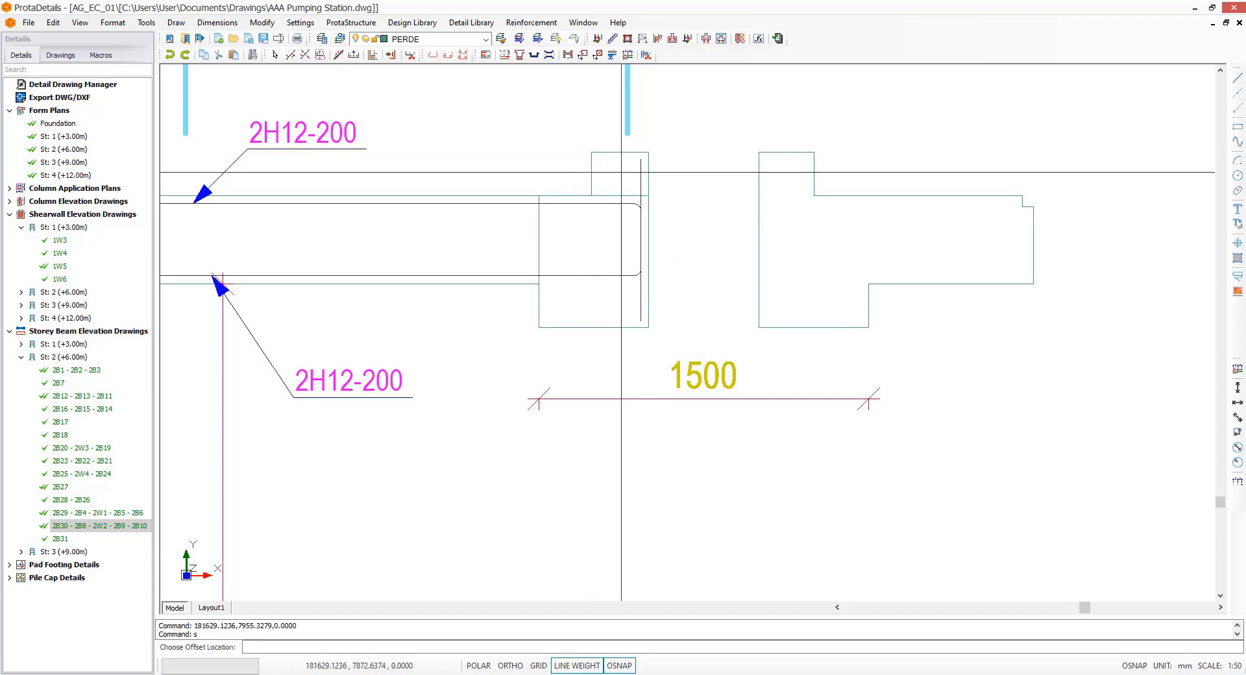
pyautogui.click(619, 175)
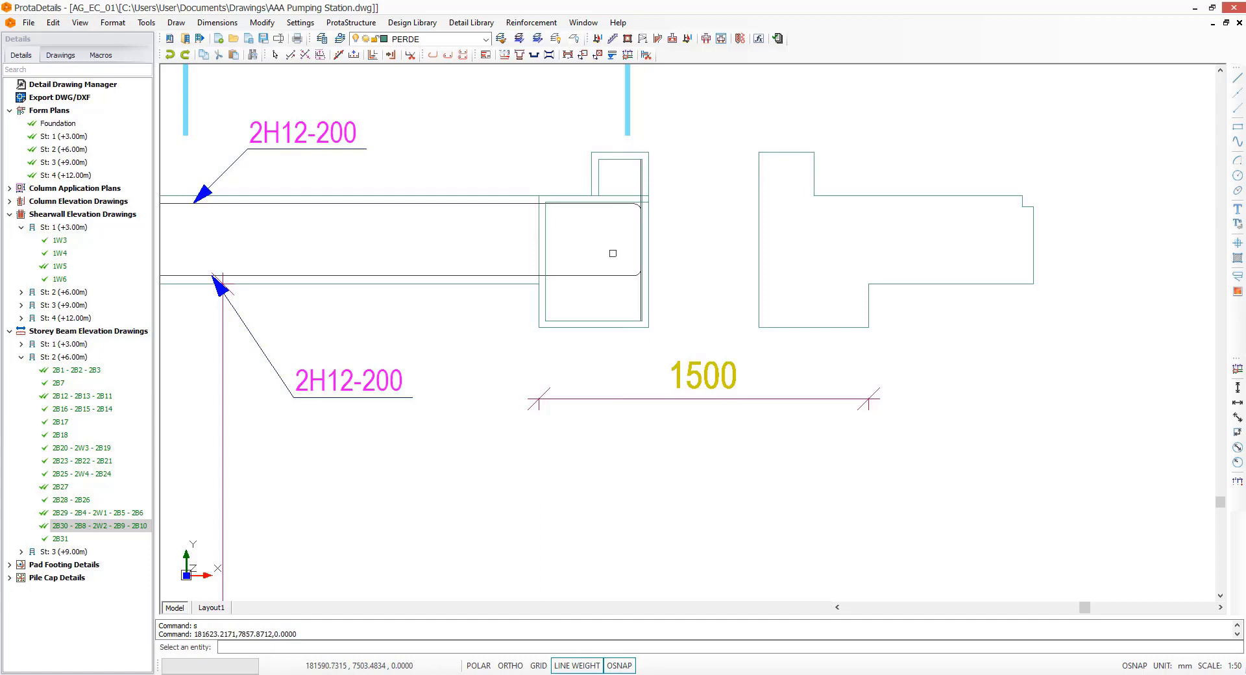
pyautogui.press('Escape')
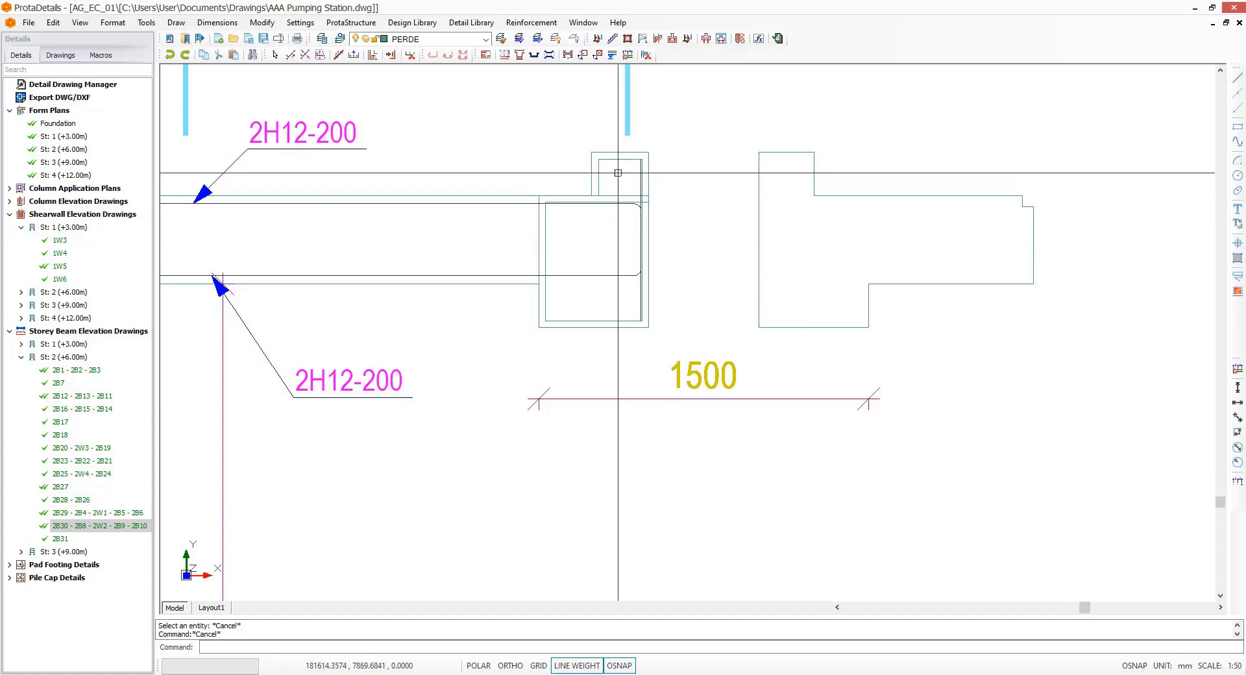
# Step: Convert the offset outline inside Section A-A's edge beam and upstand to an 8 mm rebar with 200 spacing and 30 cover
pyautogui.scroll(3, 617, 172)
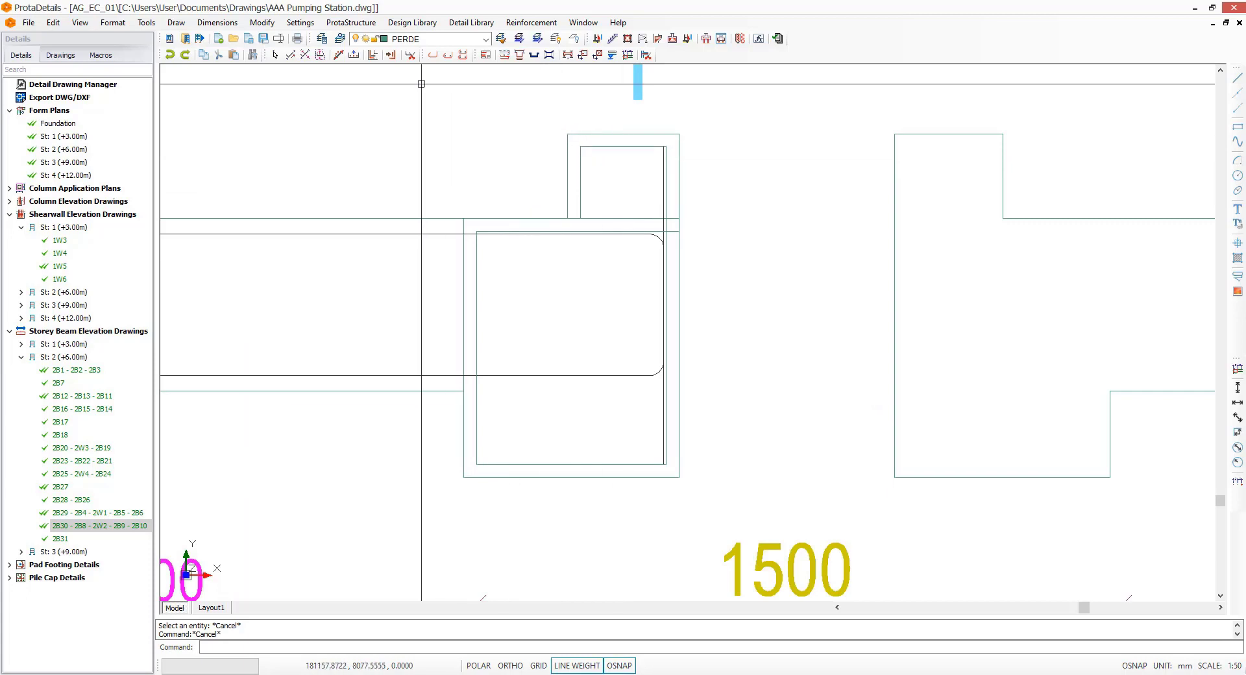
pyautogui.click(392, 56)
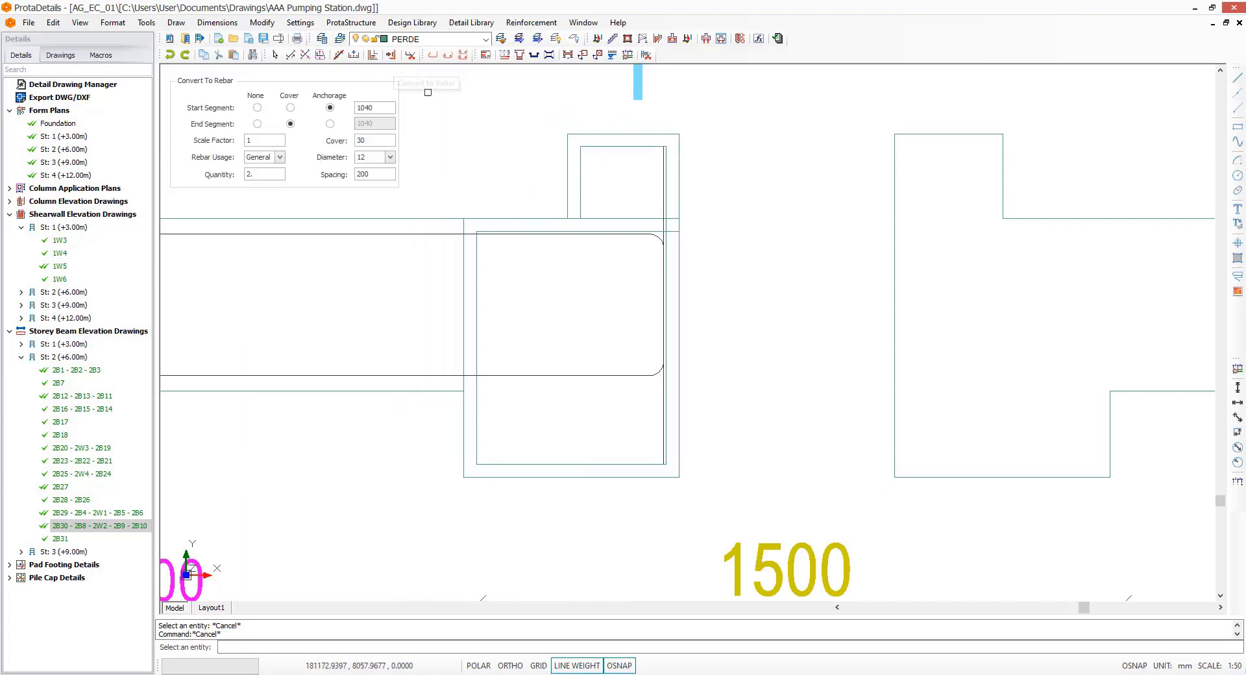
pyautogui.click(389, 157)
pyautogui.click(371, 190)
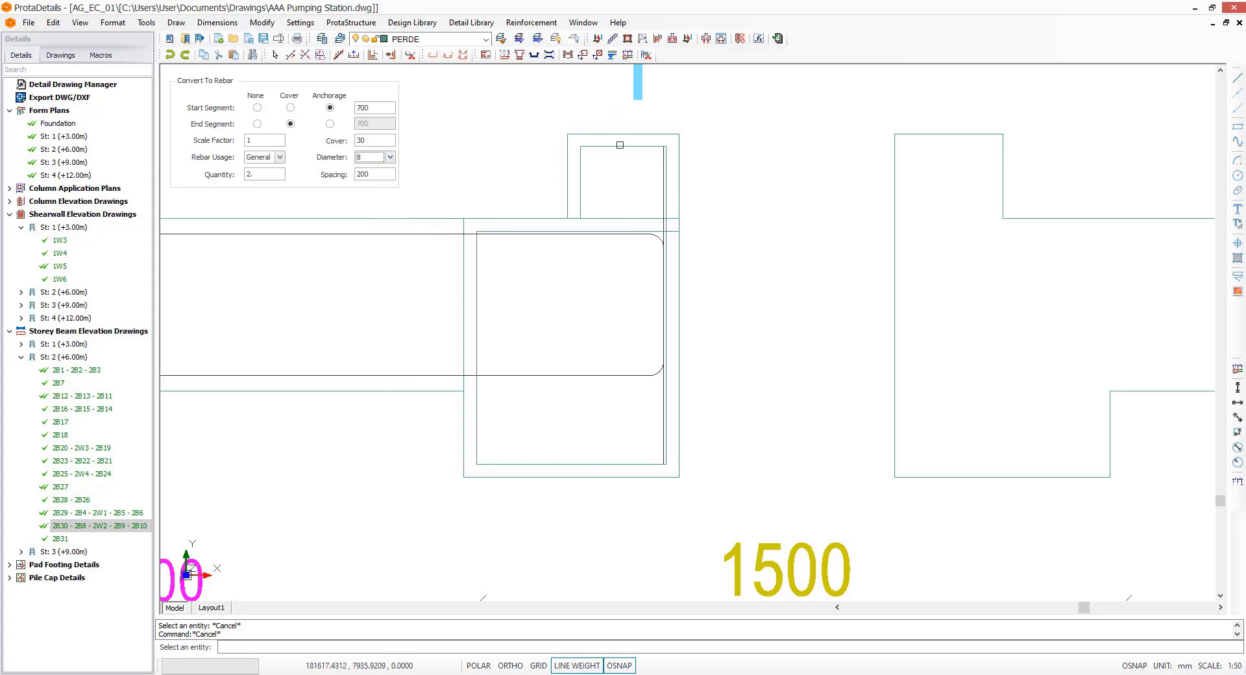
pyautogui.click(619, 145)
pyautogui.press('Escape')
pyautogui.press('Escape')
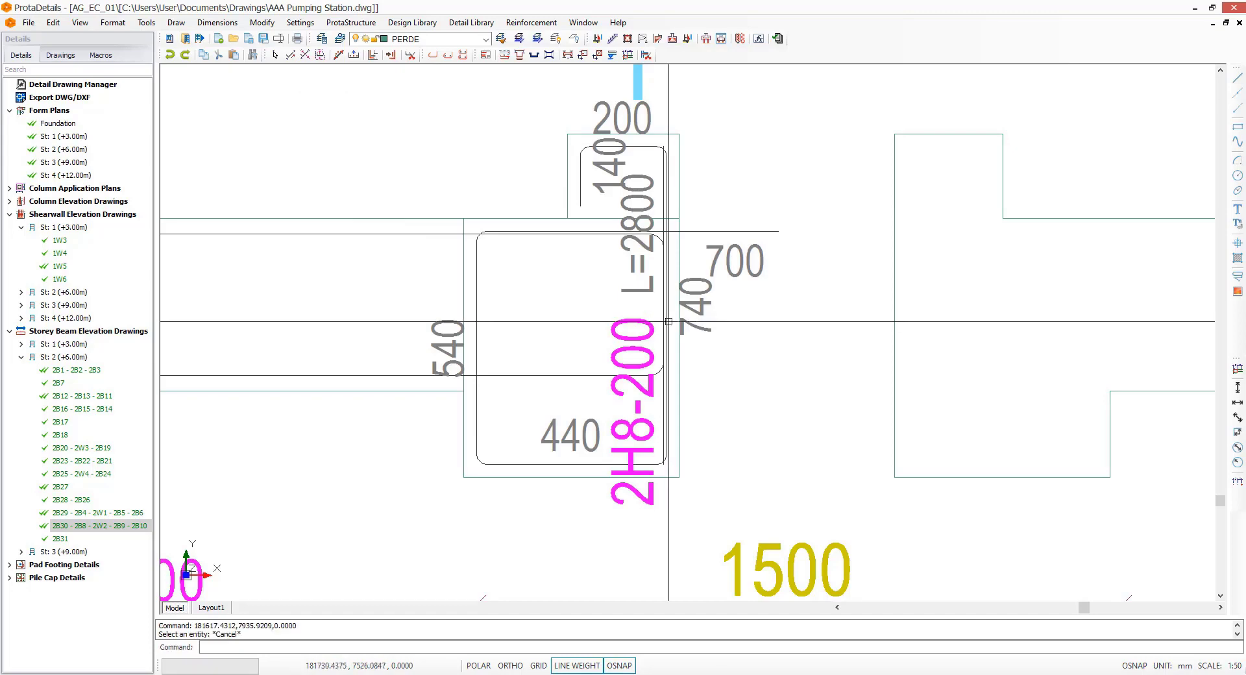
# Step: Give the edge beam's 8 mm rebar an arrow leader and move its label outside the beam, below the slab end
pyautogui.click(659, 327)
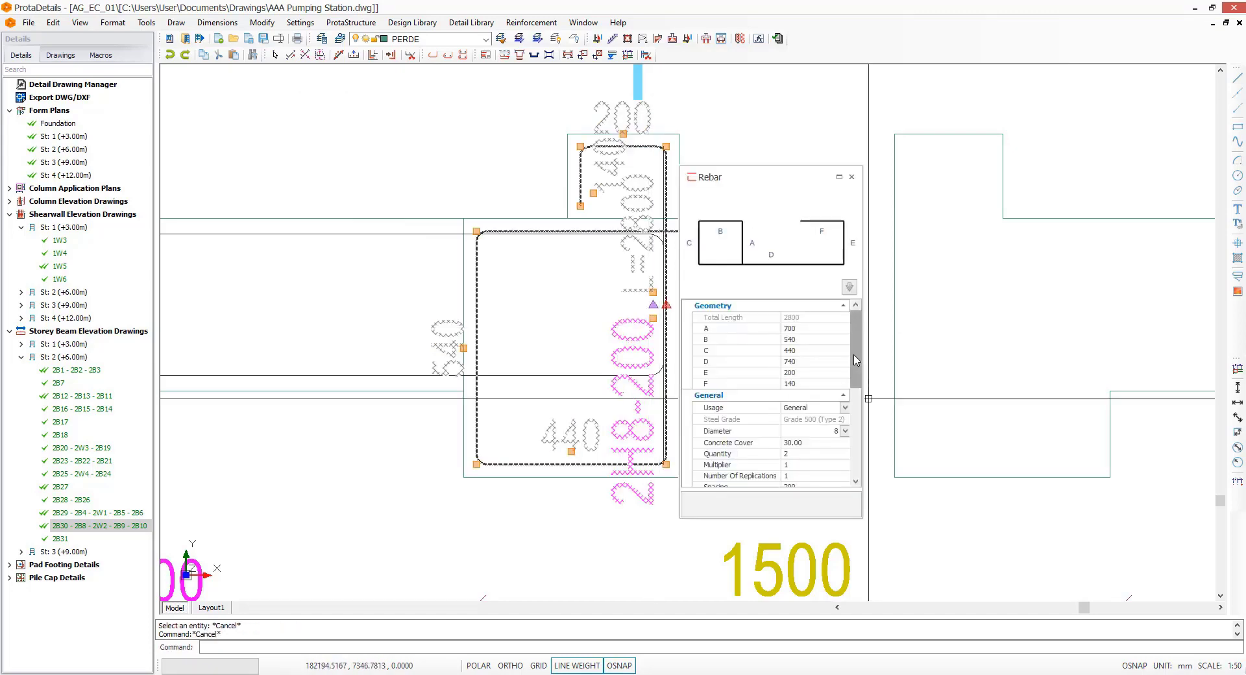
pyautogui.scroll(-5, 818, 429)
pyautogui.click(844, 413)
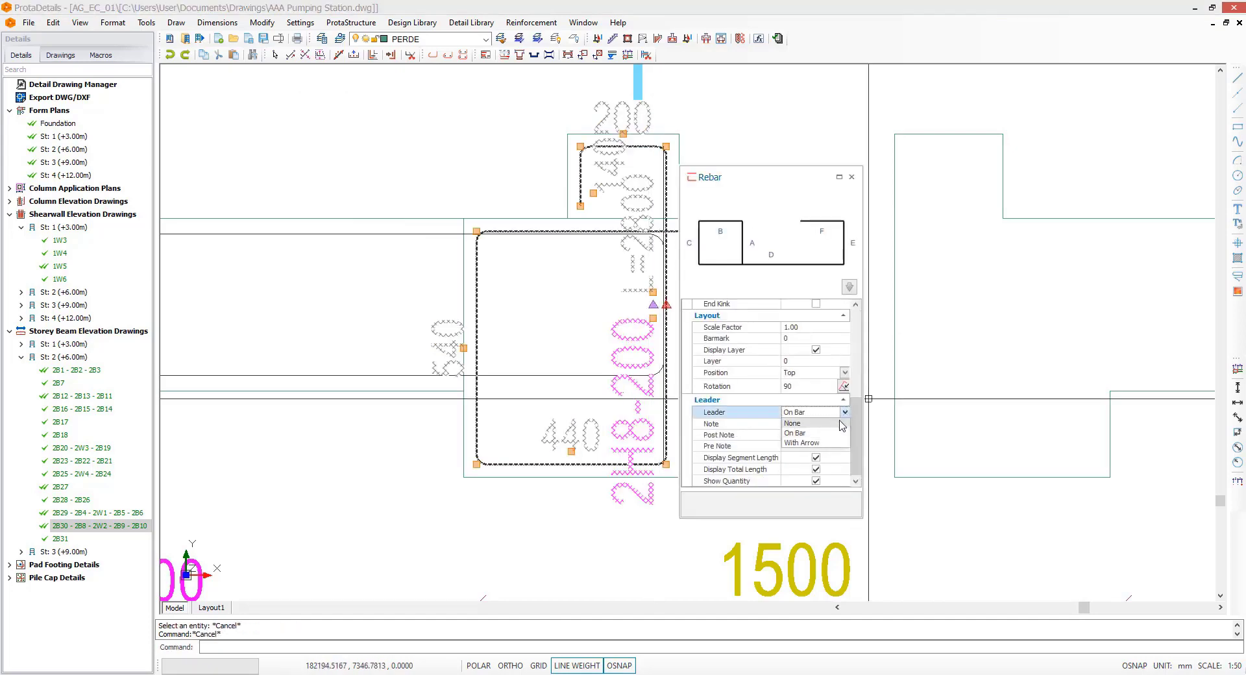
pyautogui.click(803, 442)
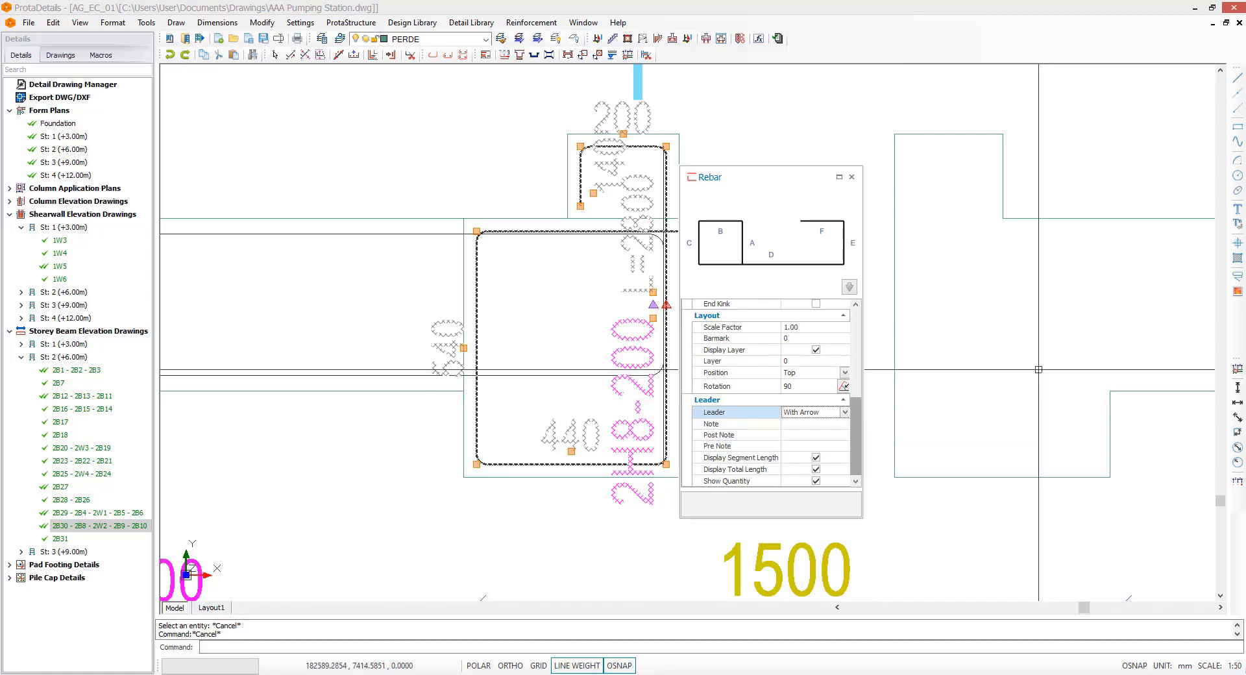
pyautogui.click(819, 434)
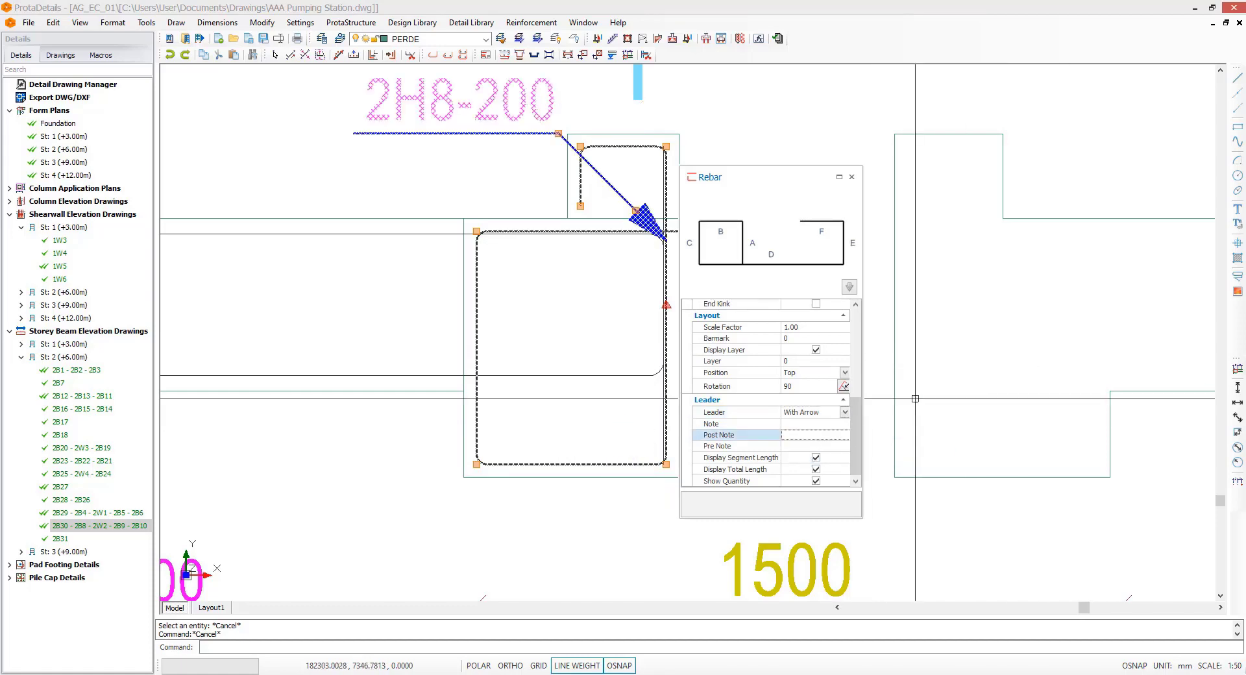
pyautogui.moveTo(753, 180); pyautogui.dragTo(1019, 195)
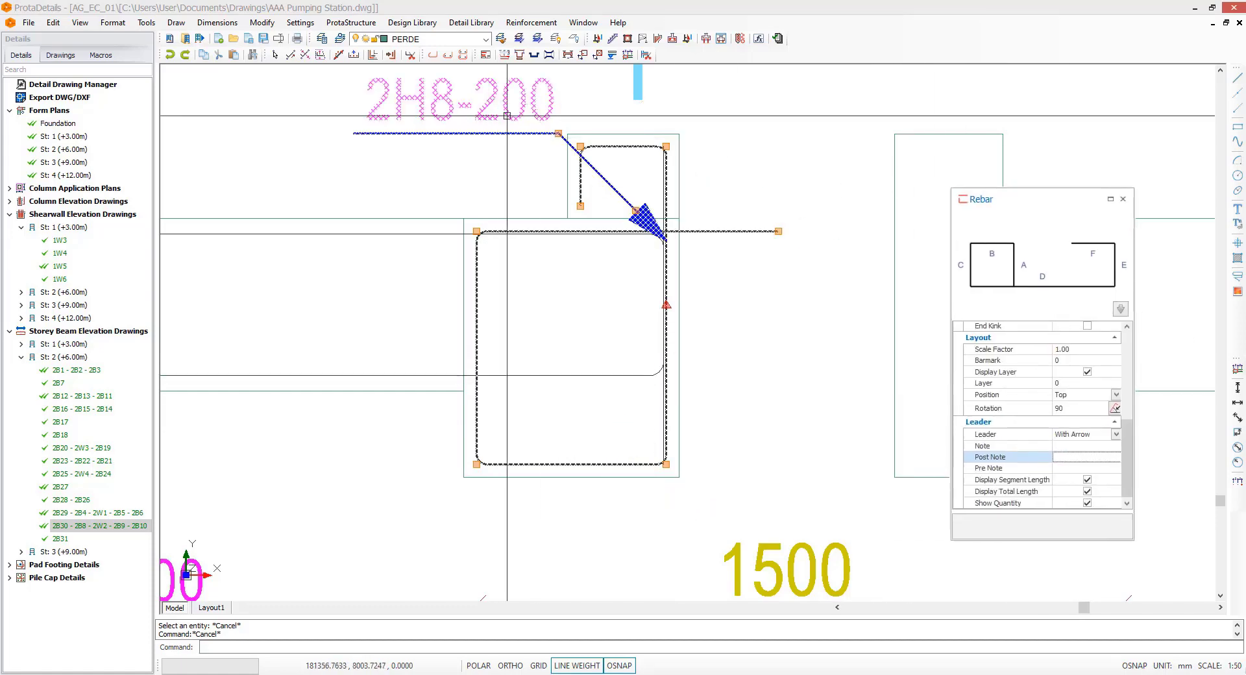
pyautogui.press('Escape')
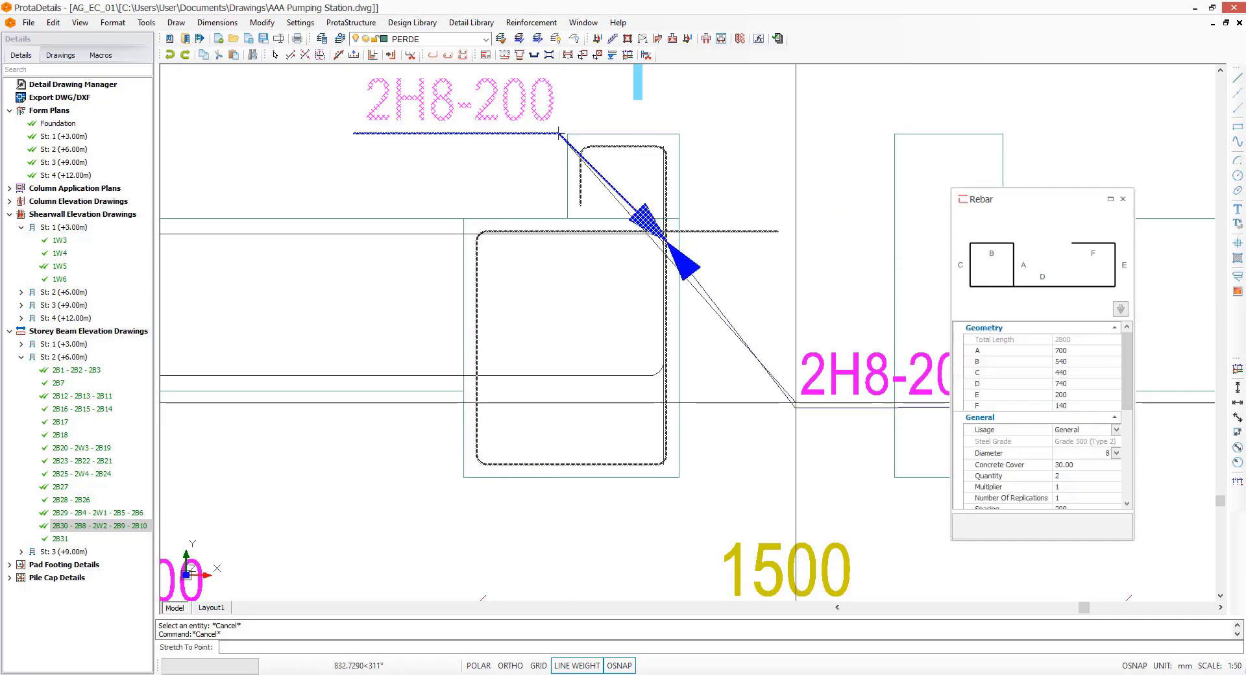
pyautogui.click(795, 401)
pyautogui.press('Escape')
# Step: Generate a landscape quantity table titled "Quantity Table" from all entities of Sections A-A, B-B and C-C, placed beside Section C-C
pyautogui.scroll(-5, 634, 295)
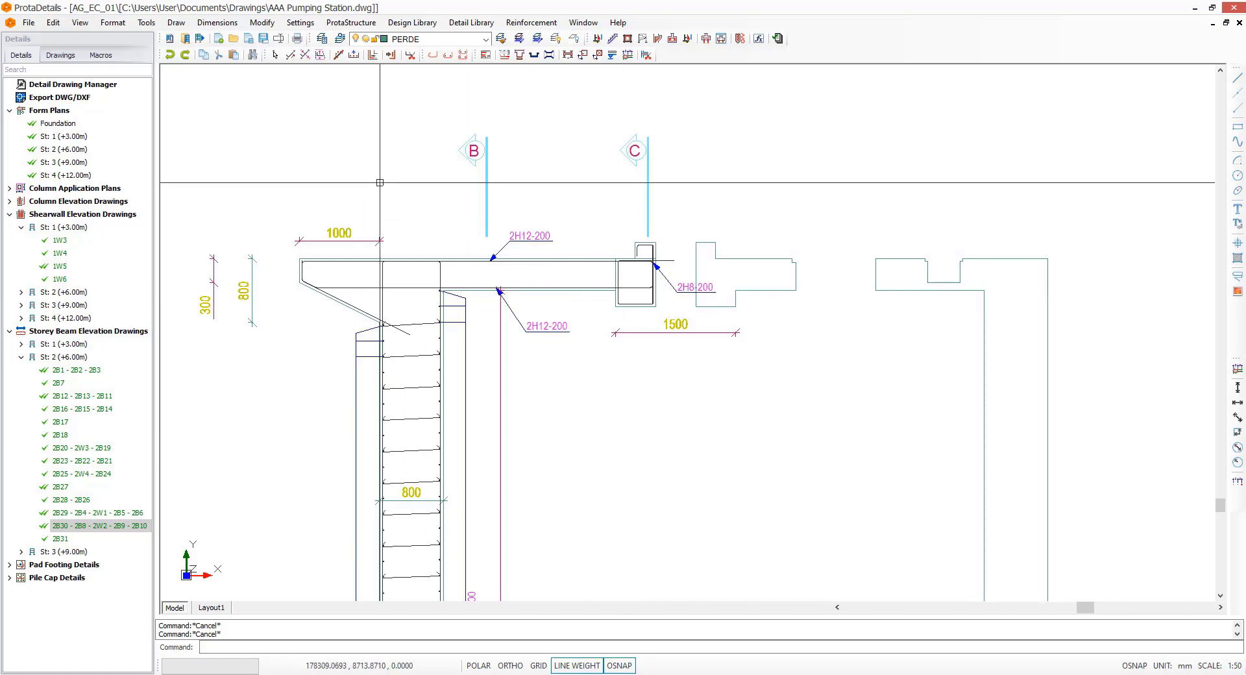
pyautogui.scroll(-3, 363, 183)
pyautogui.moveTo(1049, 242); pyautogui.dragTo(704, 239, button='middle')
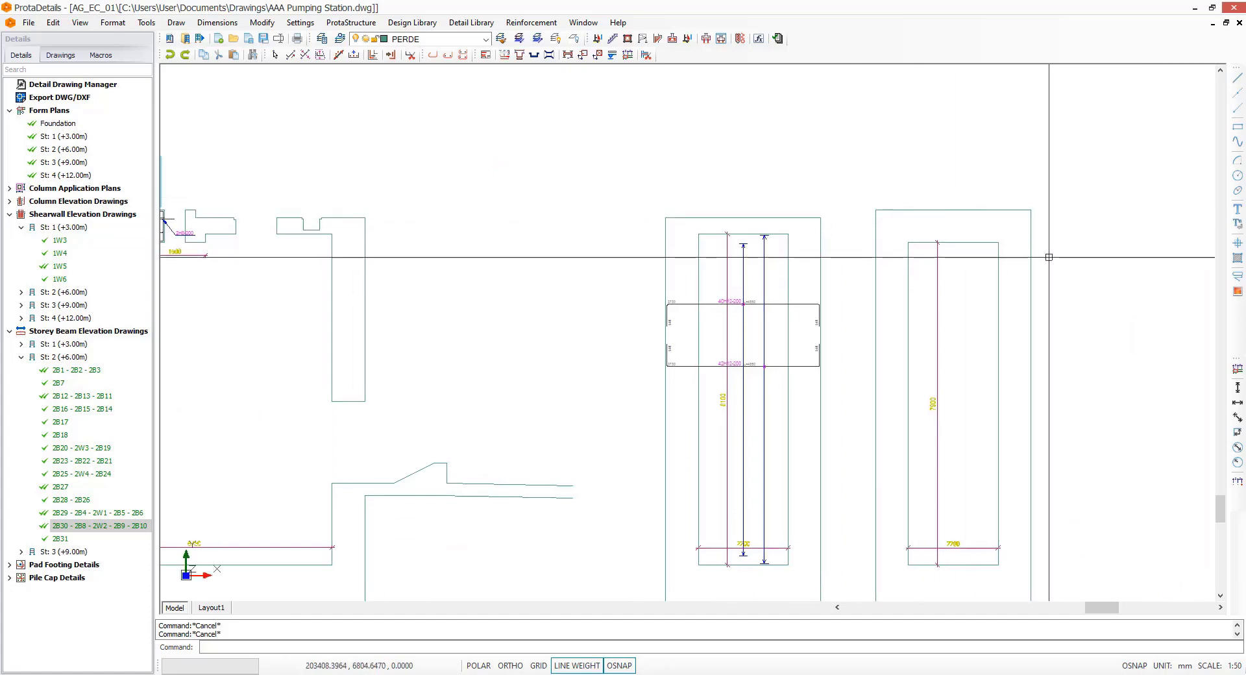
pyautogui.moveTo(657, 308); pyautogui.dragTo(763, 279, button='middle')
pyautogui.scroll(-1, 883, 258)
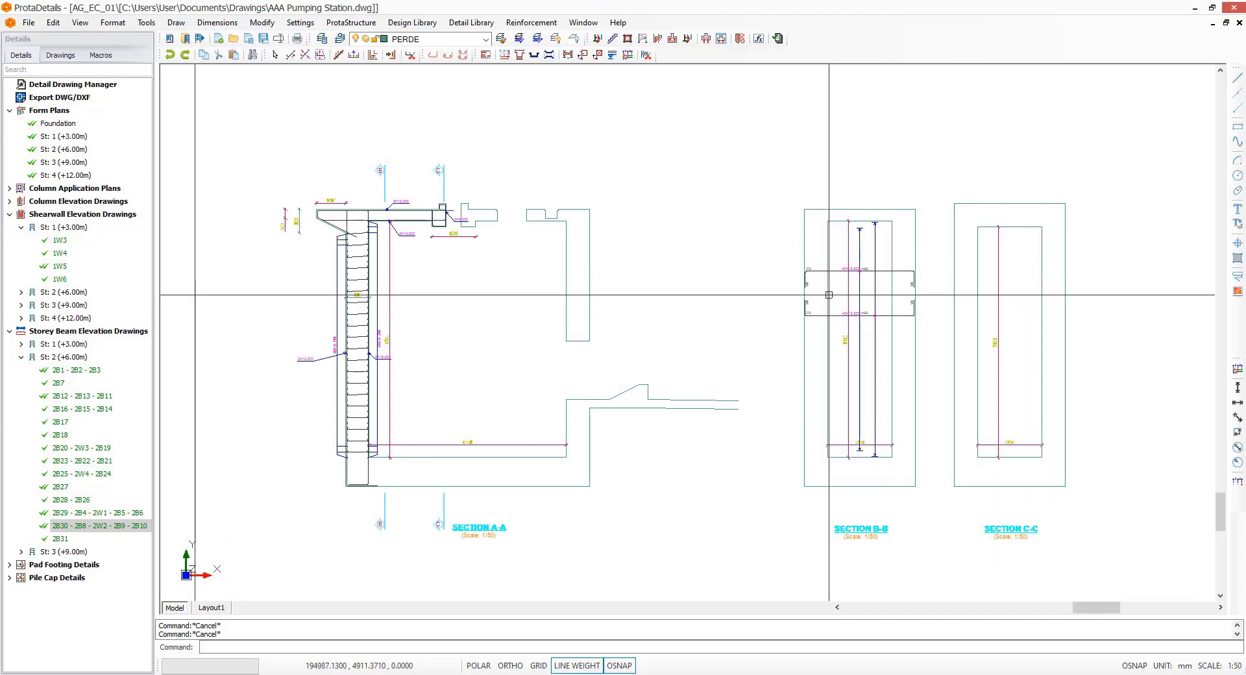
pyautogui.moveTo(698, 341); pyautogui.dragTo(705, 320, button='middle')
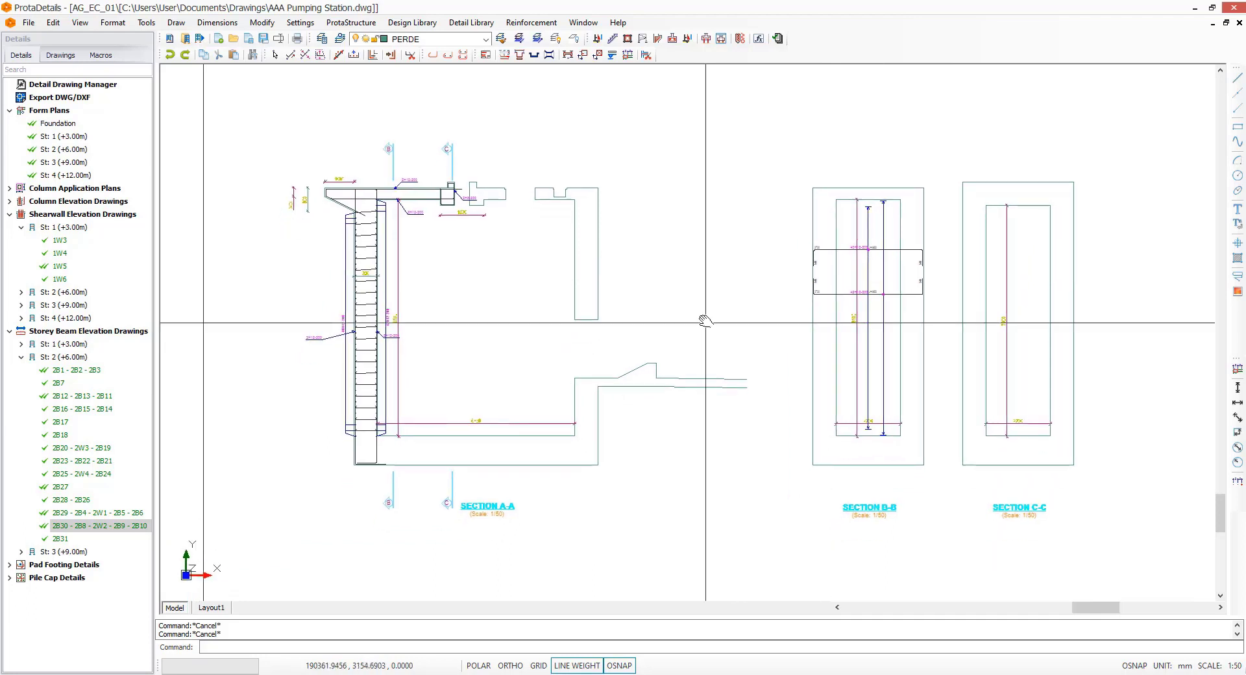
pyautogui.write('quan')
pyautogui.press('Return')
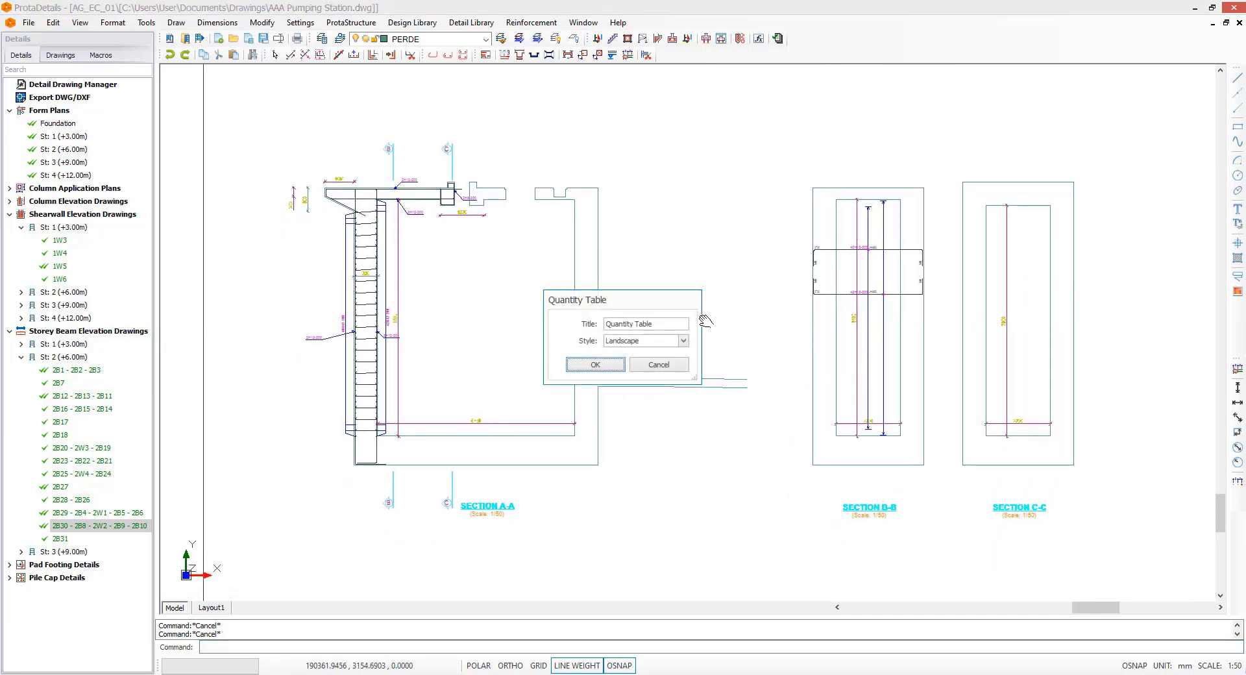
pyautogui.click(594, 365)
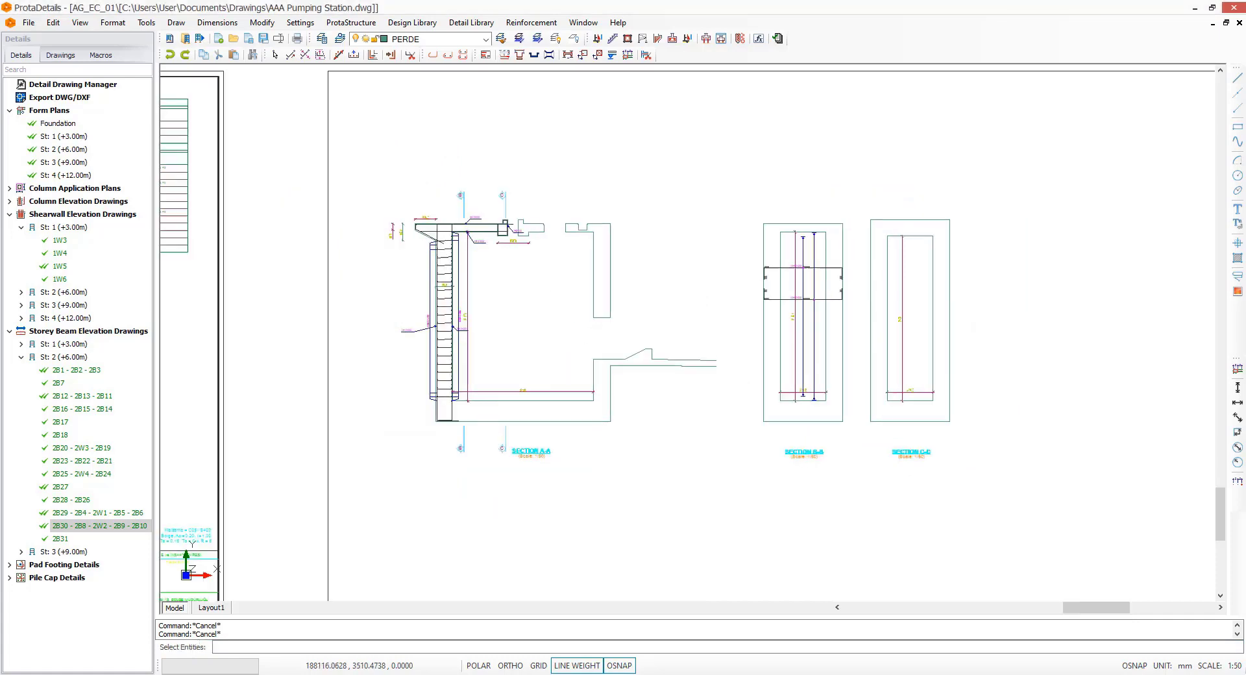
pyautogui.click(364, 107)
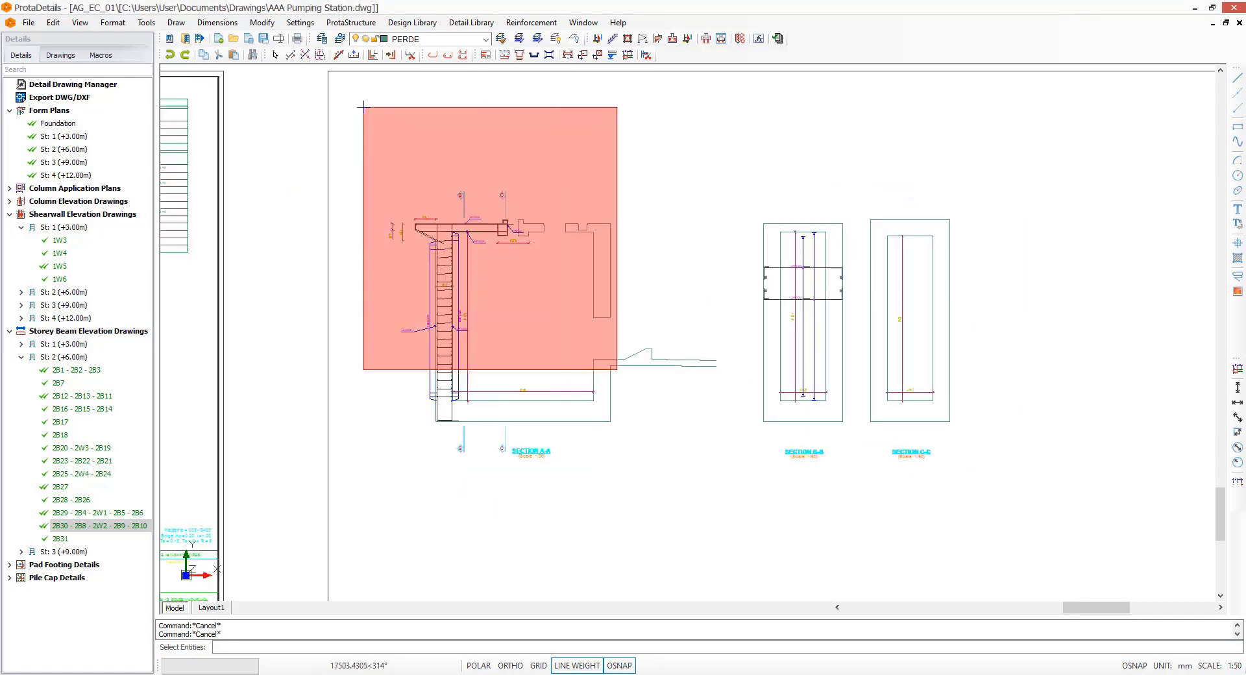
pyautogui.click(364, 107)
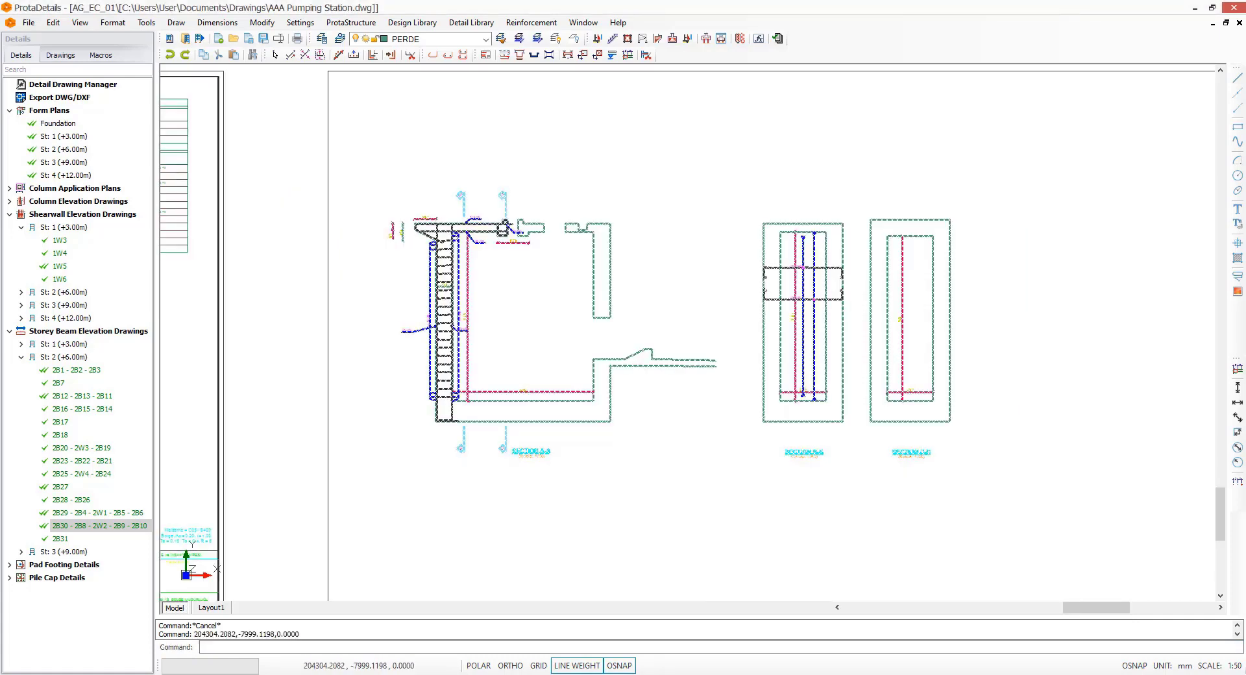
pyautogui.press('Return')
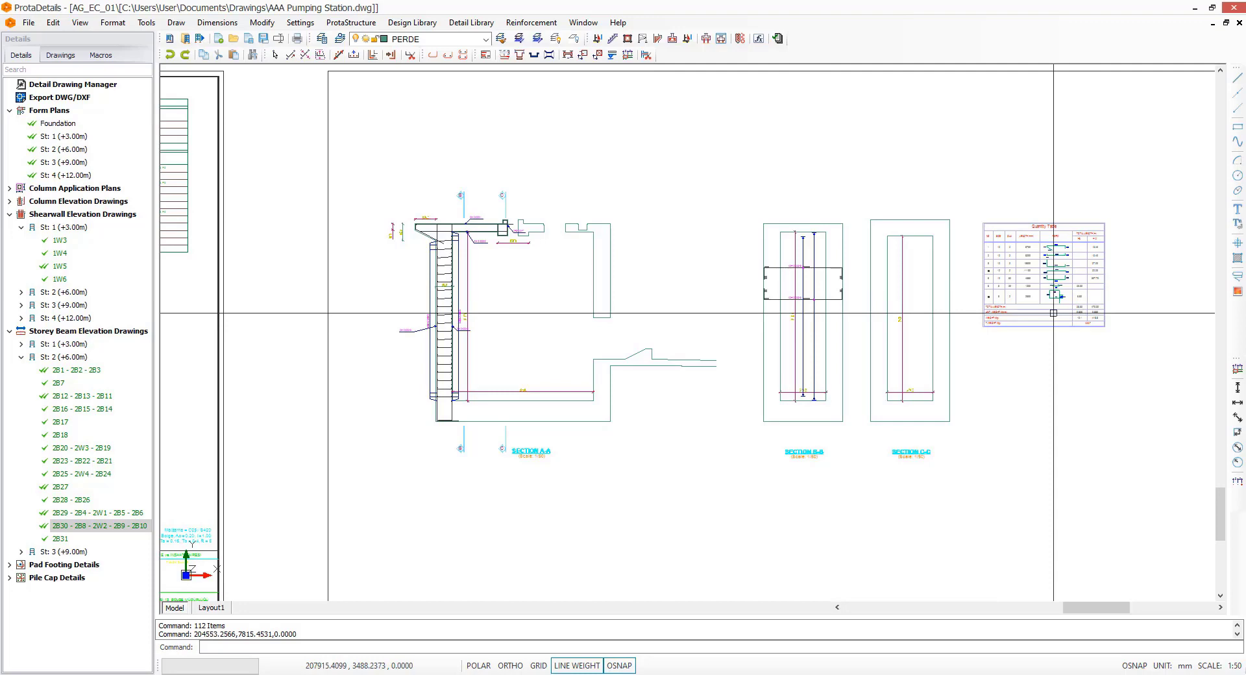
# Step: Examine the quantity table's rebar rows and weights, plus the bar marks on Section A-A's slab, wall and edge beam labels
pyautogui.scroll(4, 1053, 313)
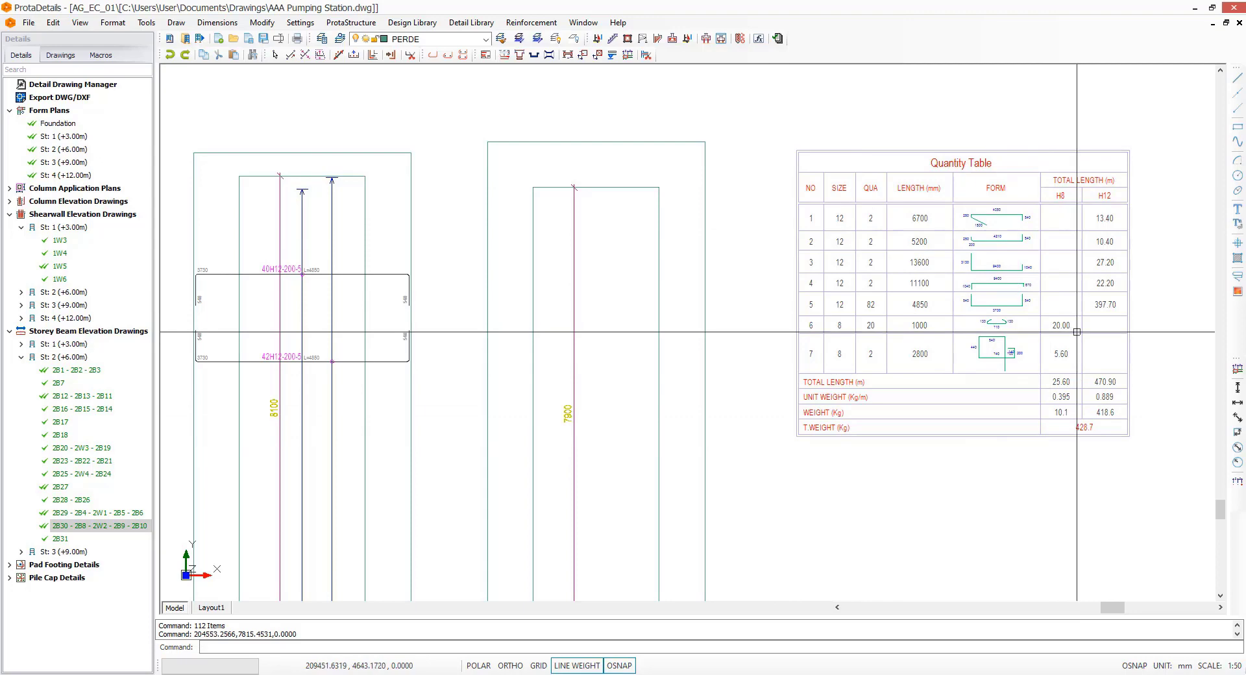
pyautogui.scroll(-1, 1168, 277)
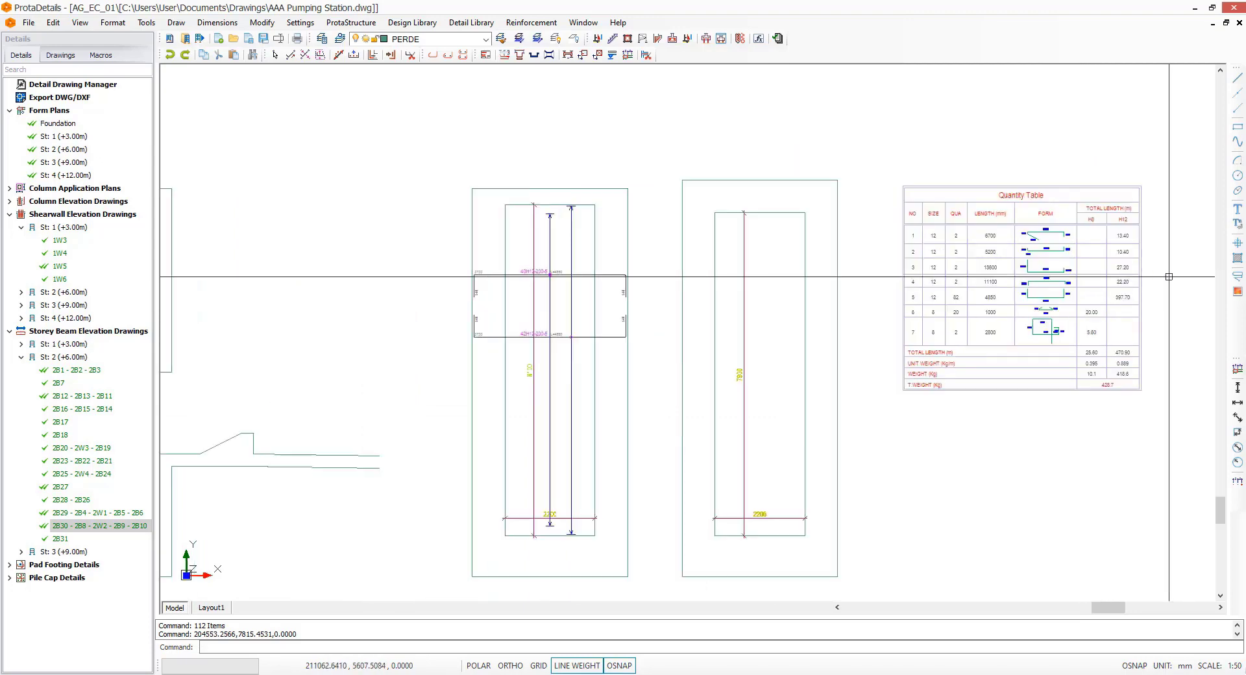
pyautogui.scroll(-1, 1168, 277)
pyautogui.scroll(-1, 512, 244)
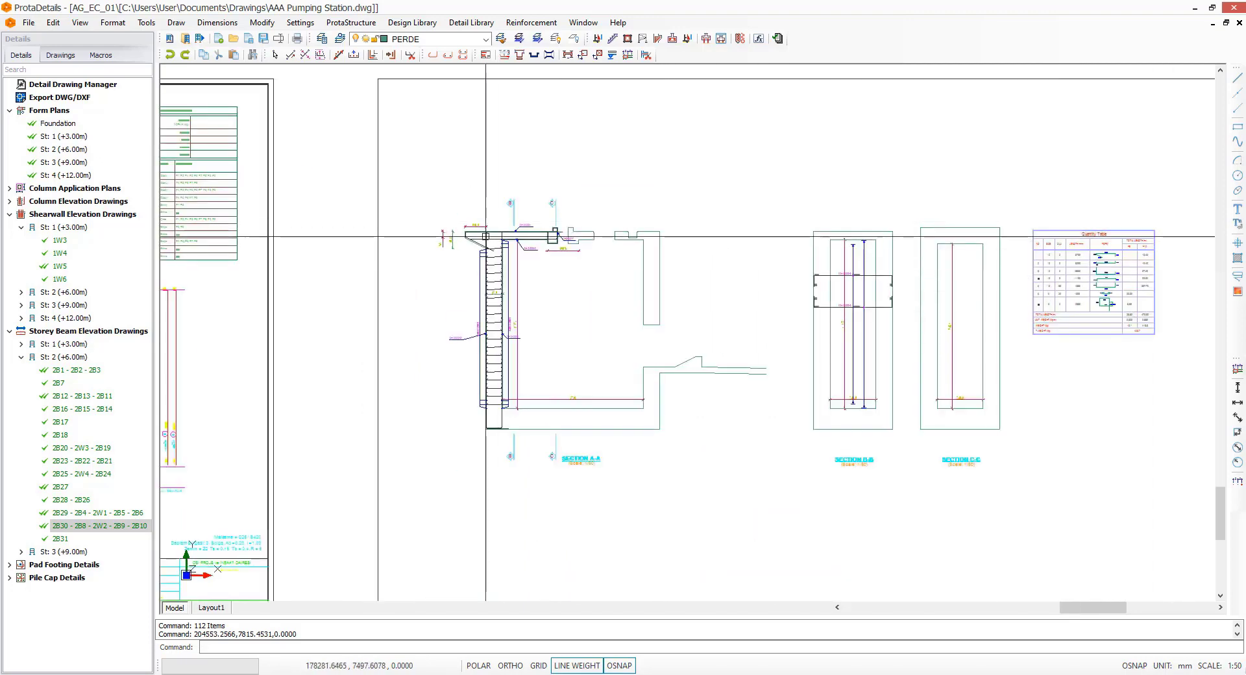
pyautogui.scroll(2, 522, 243)
pyautogui.scroll(1, 559, 220)
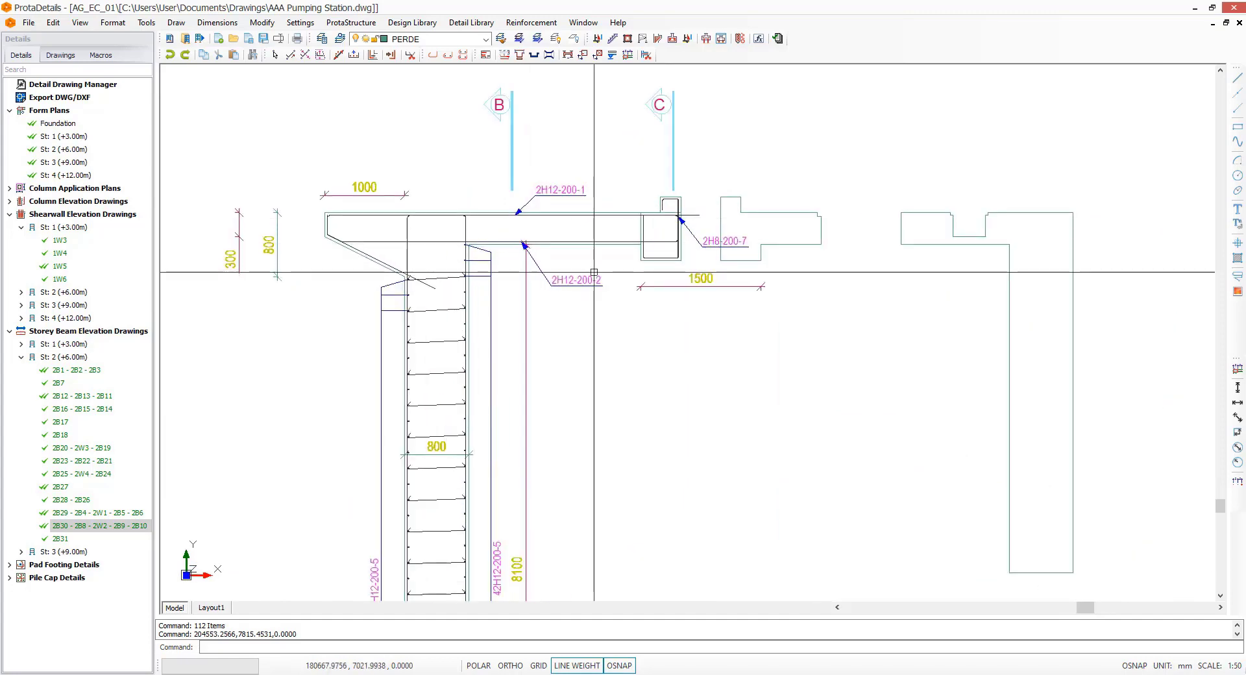
pyautogui.moveTo(610, 289); pyautogui.dragTo(605, 228, button='middle')
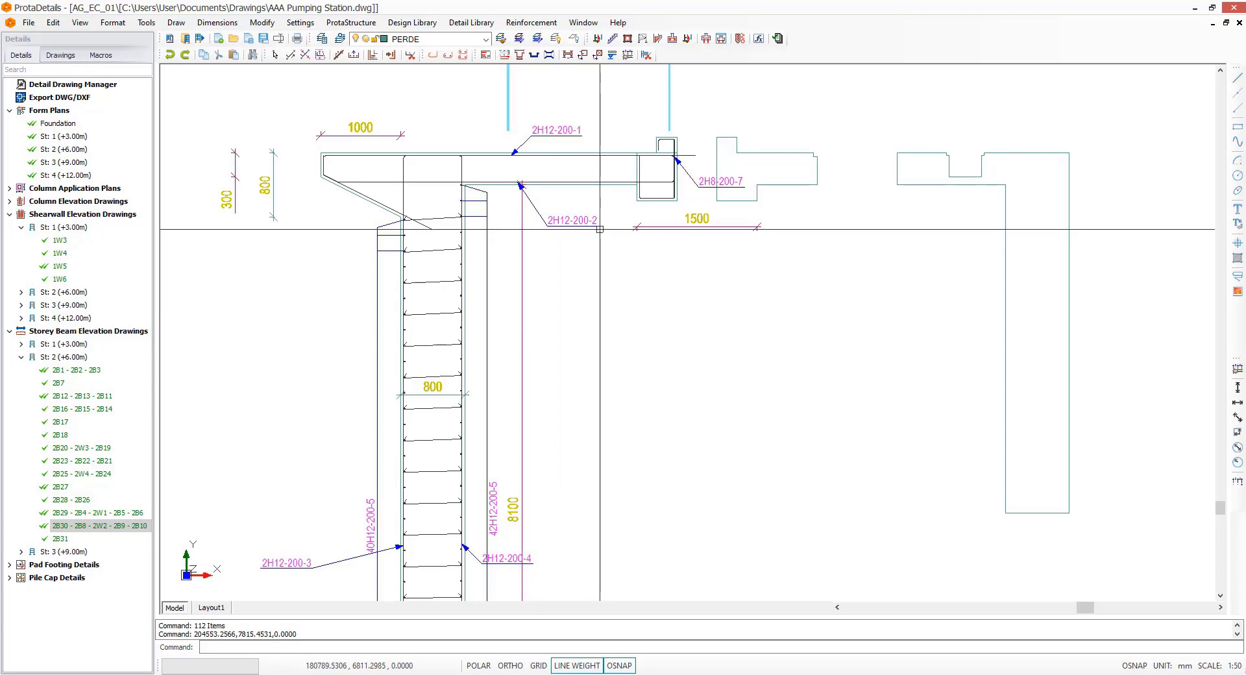
pyautogui.scroll(-2, 348, 241)
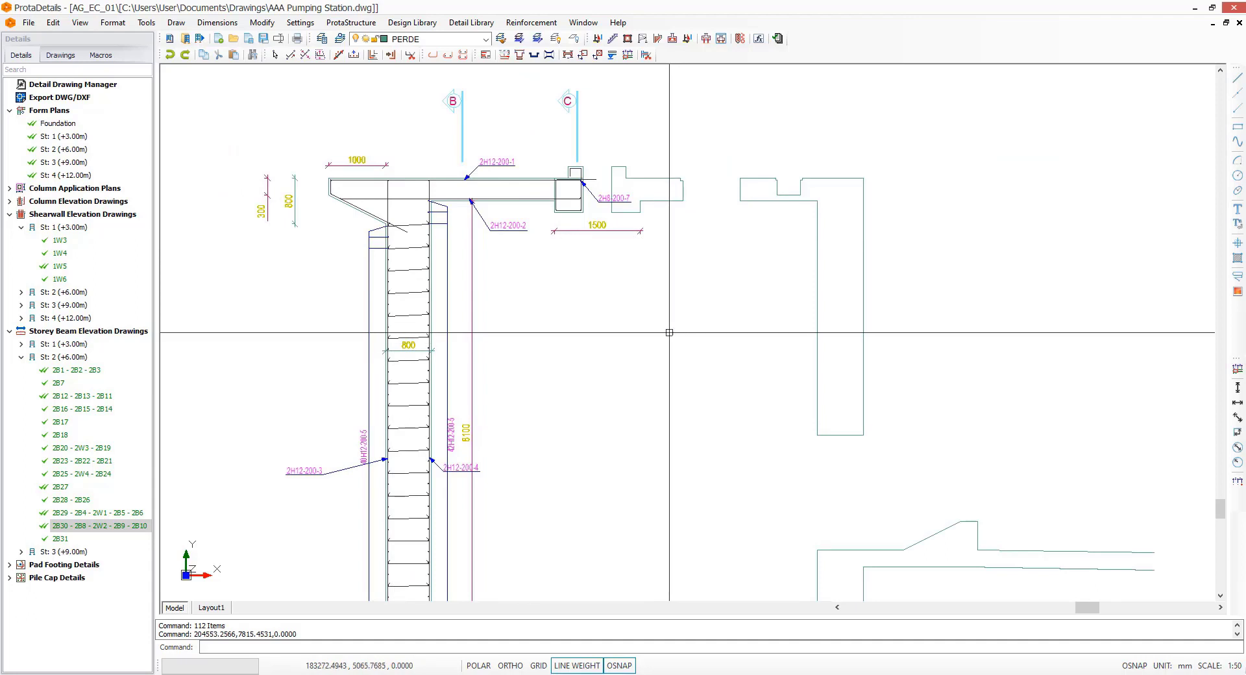
# Step: Open the drawing AAASantral.dwg from the Drawings folder
pyautogui.click(233, 38)
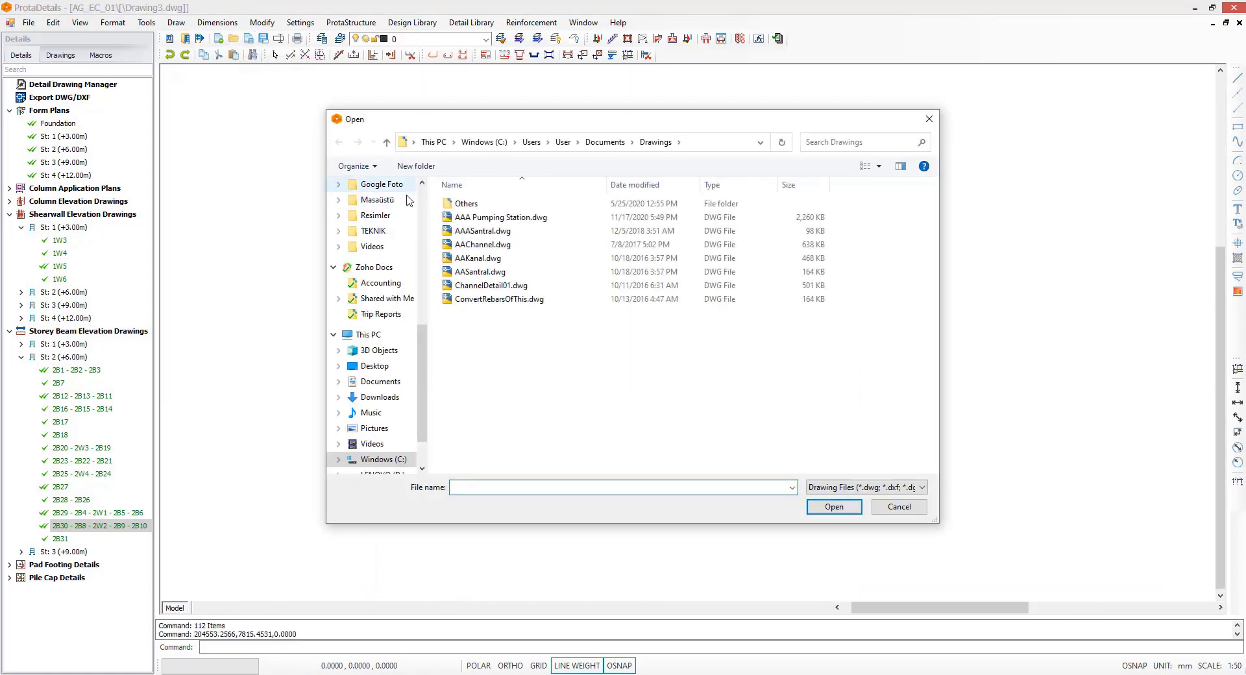
pyautogui.click(498, 233)
pyautogui.doubleClick(498, 232)
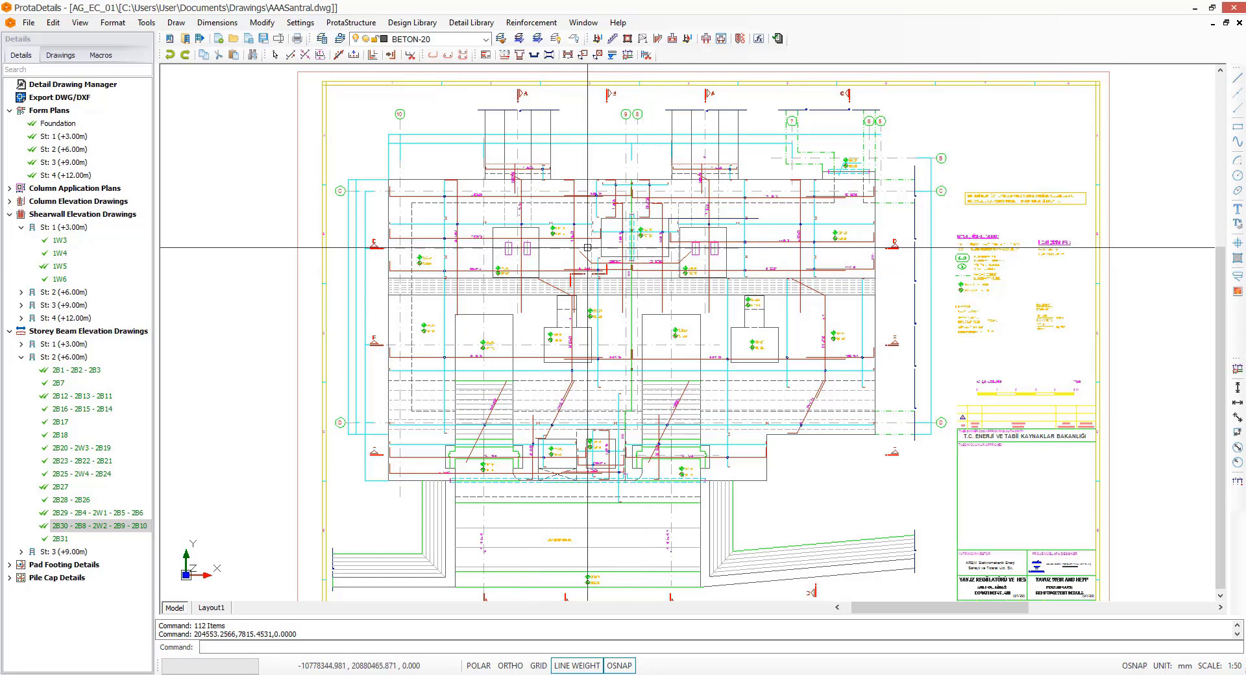
# Step: Inspect the upper 10H32/20 bar's line and label in the plan as separate entities
pyautogui.scroll(5, 587, 247)
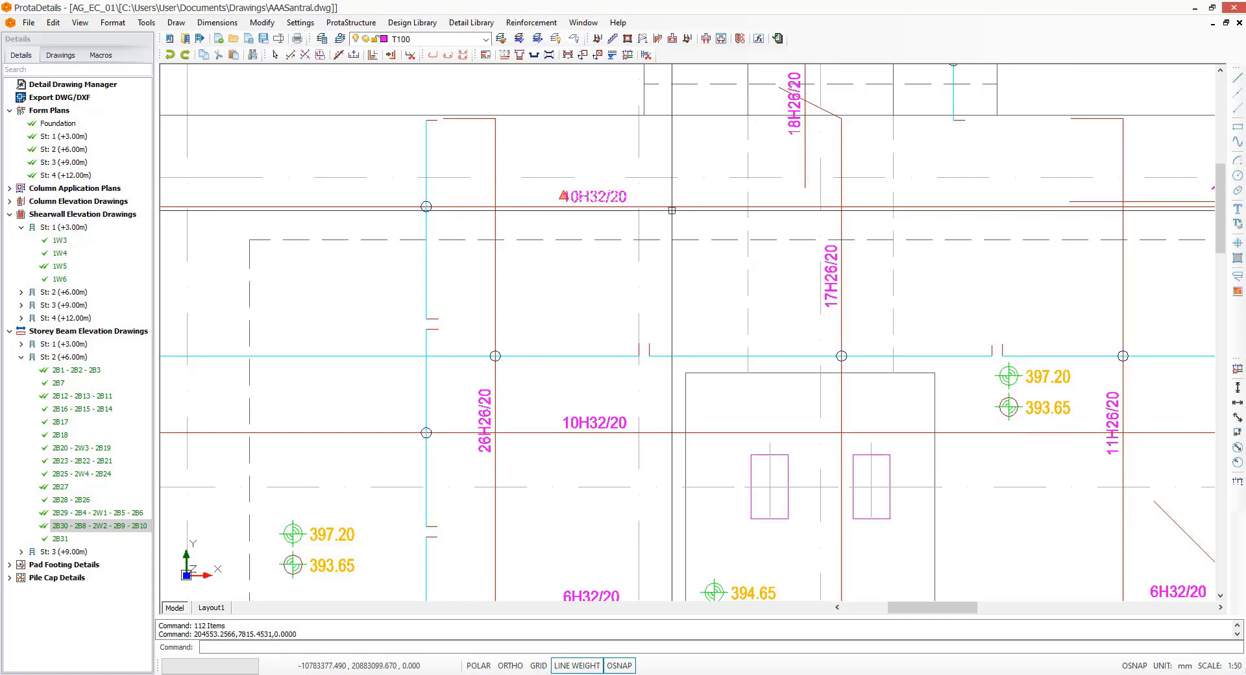
pyautogui.press('Escape')
pyautogui.press('Escape')
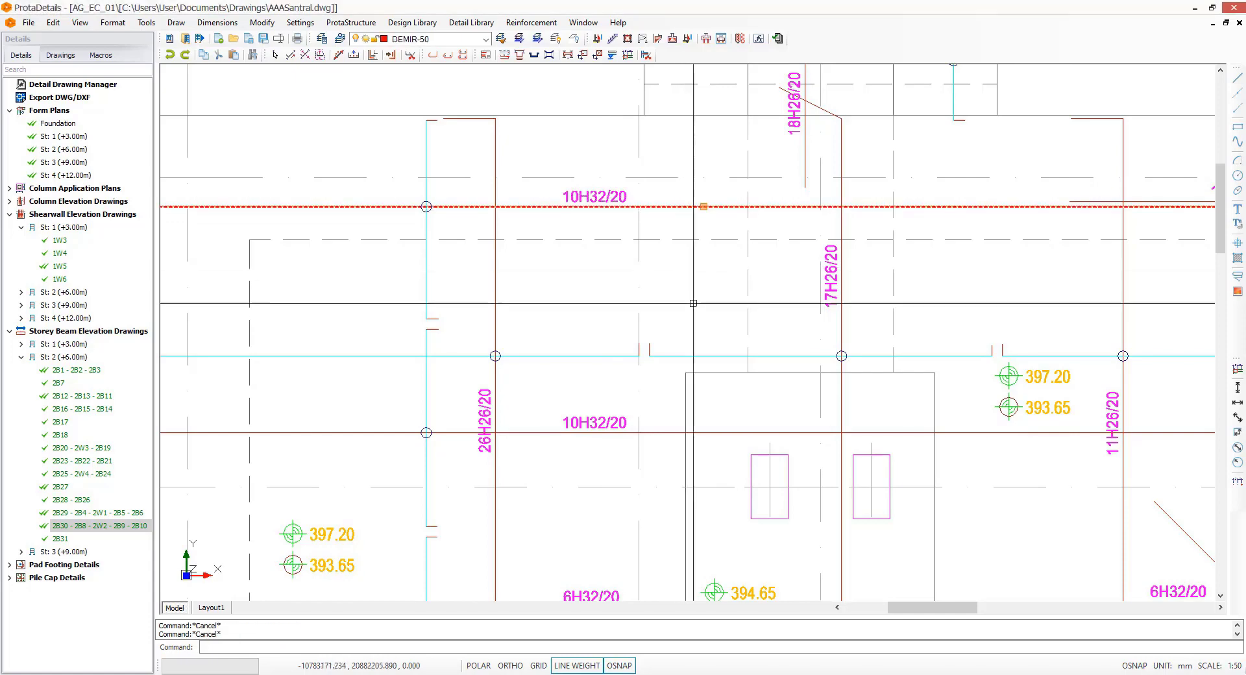
pyautogui.scroll(-3, 683, 312)
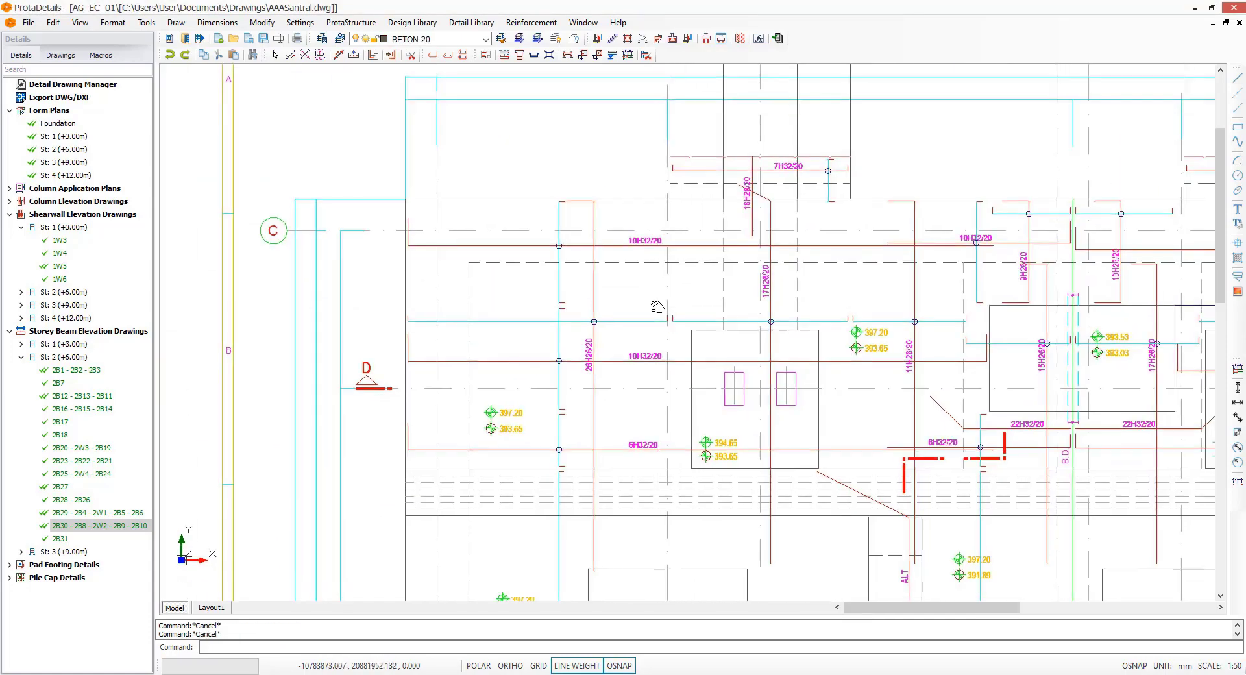
pyautogui.scroll(3, 656, 255)
pyautogui.scroll(-2, 601, 356)
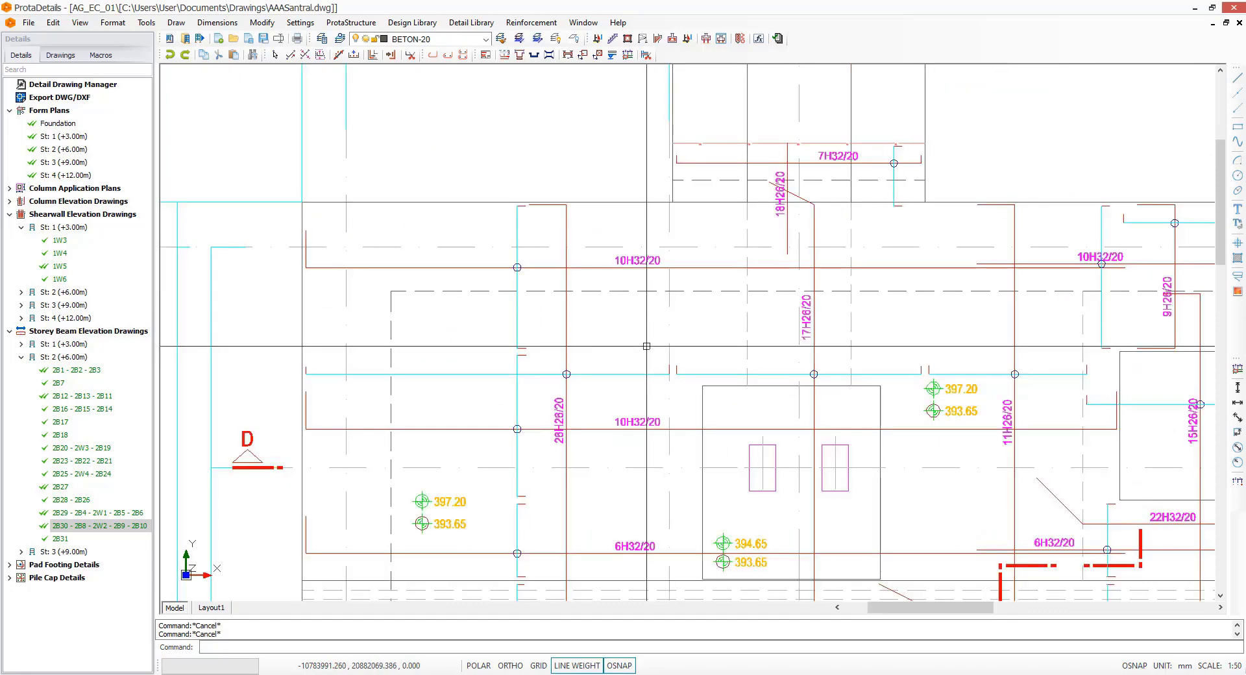
# Step: Set up Convert to Rebar with diameter 32, quantity 10, and cover at both the start and end segments
pyautogui.click(392, 55)
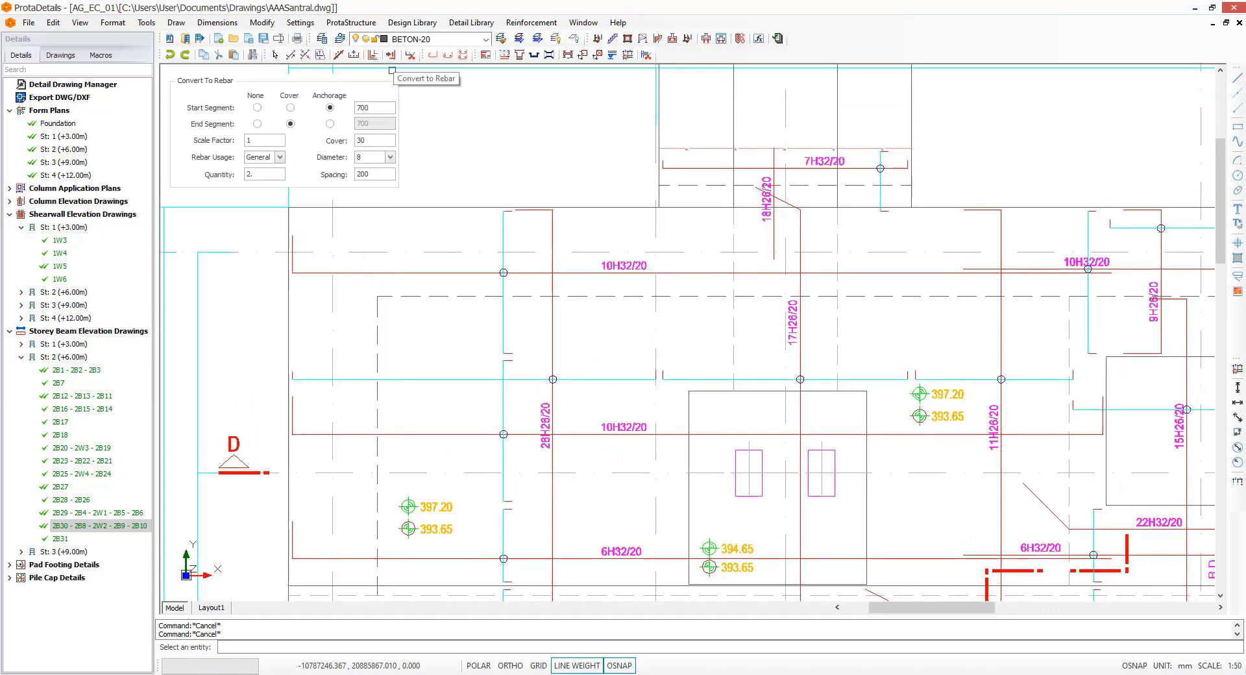
pyautogui.click(388, 157)
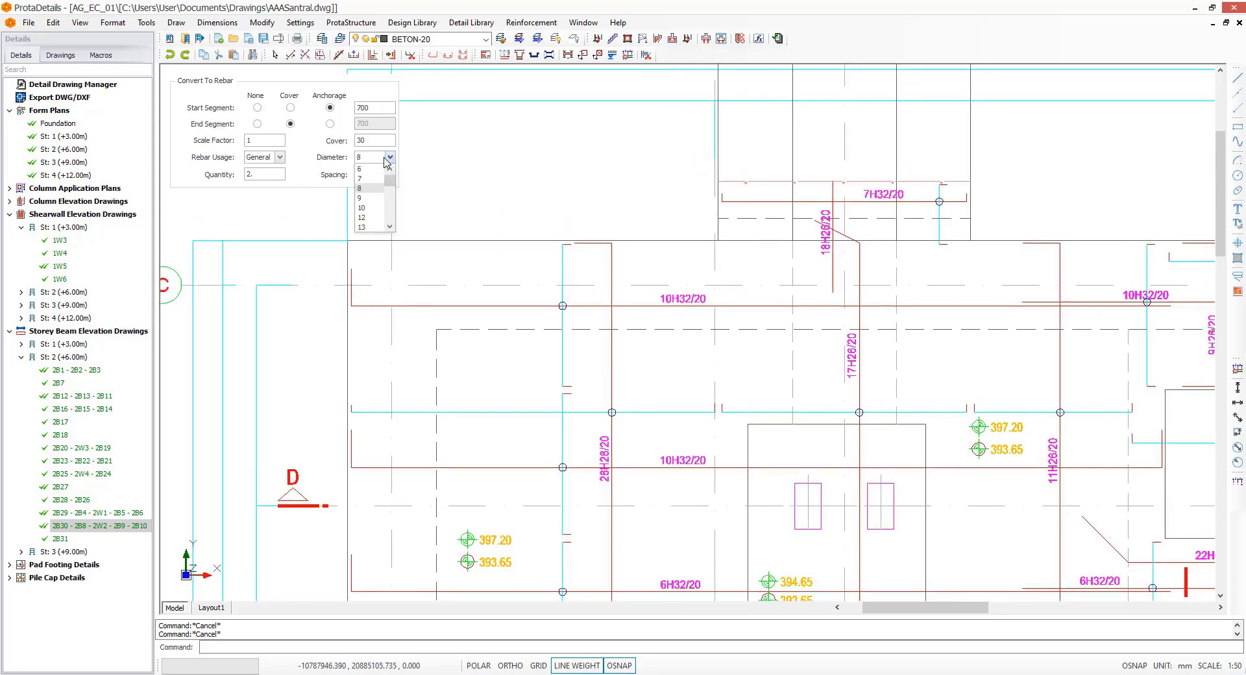
pyautogui.click(383, 231)
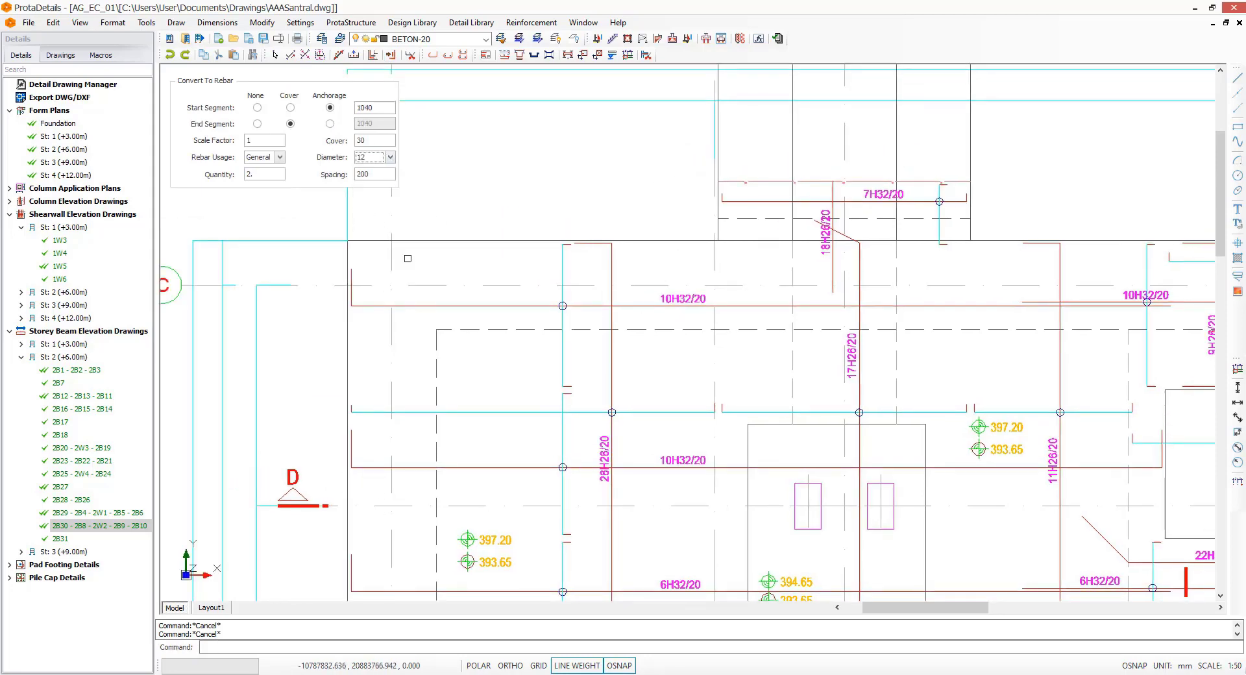
pyautogui.click(384, 158)
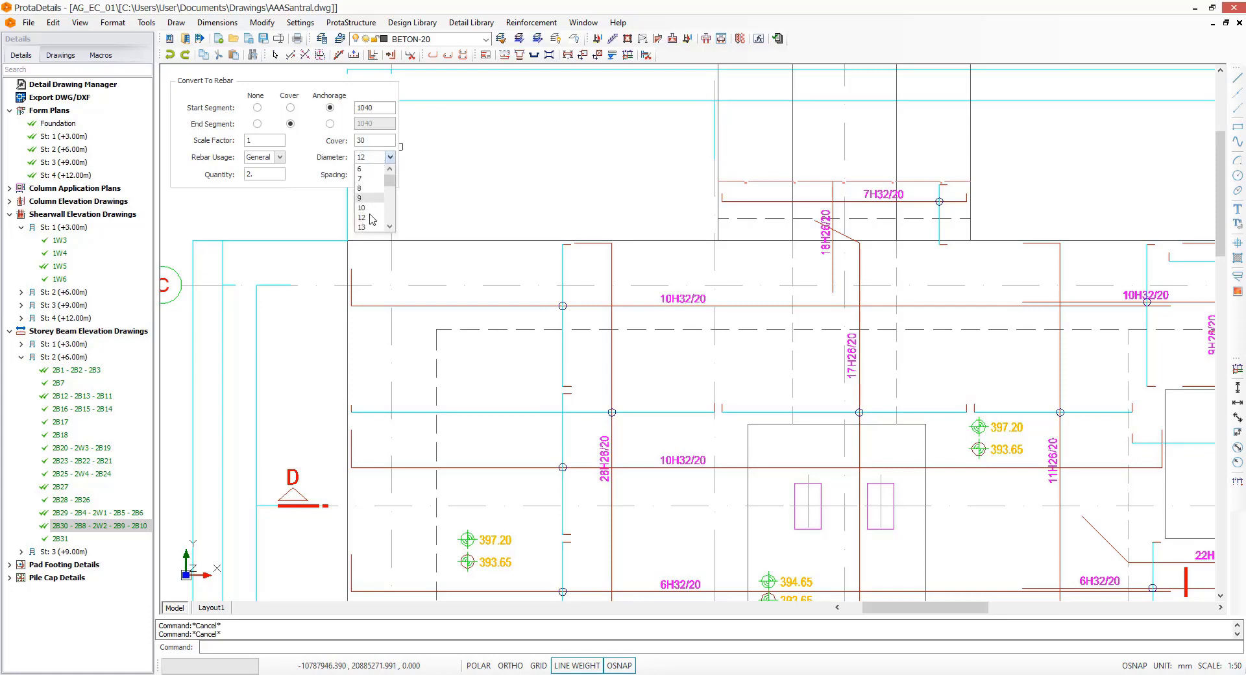
pyautogui.scroll(-3, 371, 214)
pyautogui.click(369, 188)
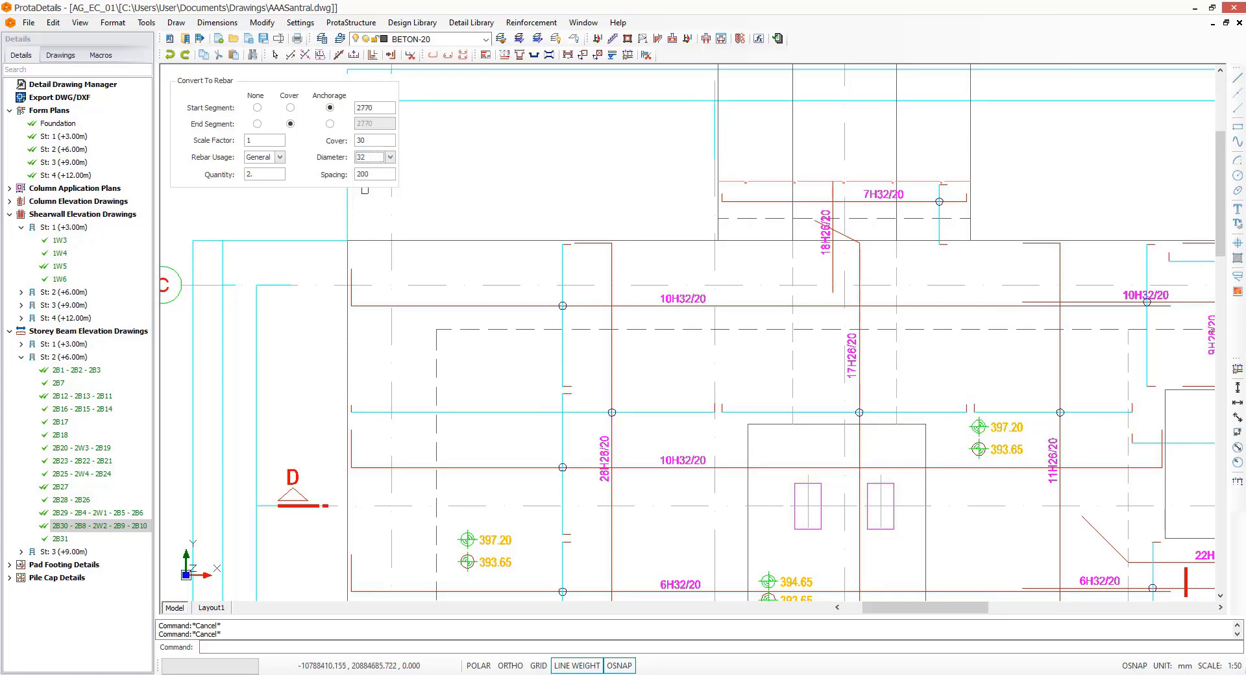
pyautogui.click(290, 107)
pyautogui.moveTo(264, 173); pyautogui.dragTo(229, 176)
pyautogui.write('10')
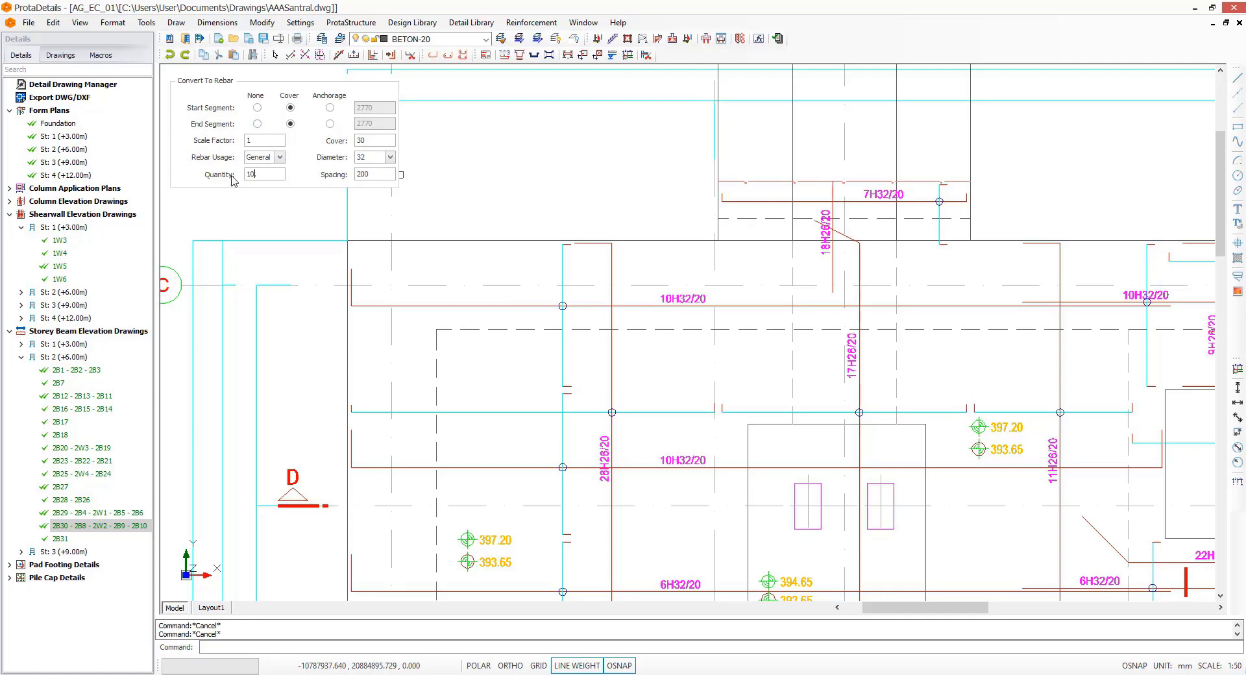
pyautogui.write('.')
# Step: Convert the two long horizontal 10H32/20 lines and the 6H32/20 line below them into rebars
pyautogui.click(498, 306)
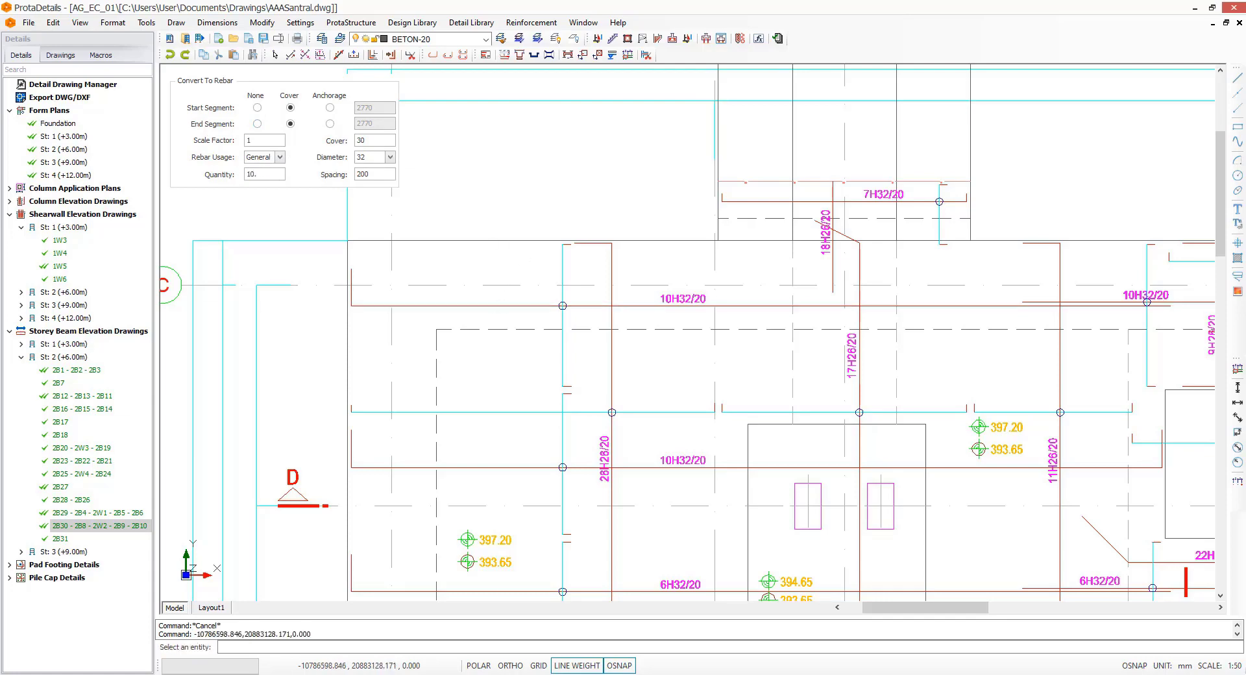
pyautogui.moveTo(611, 372); pyautogui.dragTo(527, 283, button='middle')
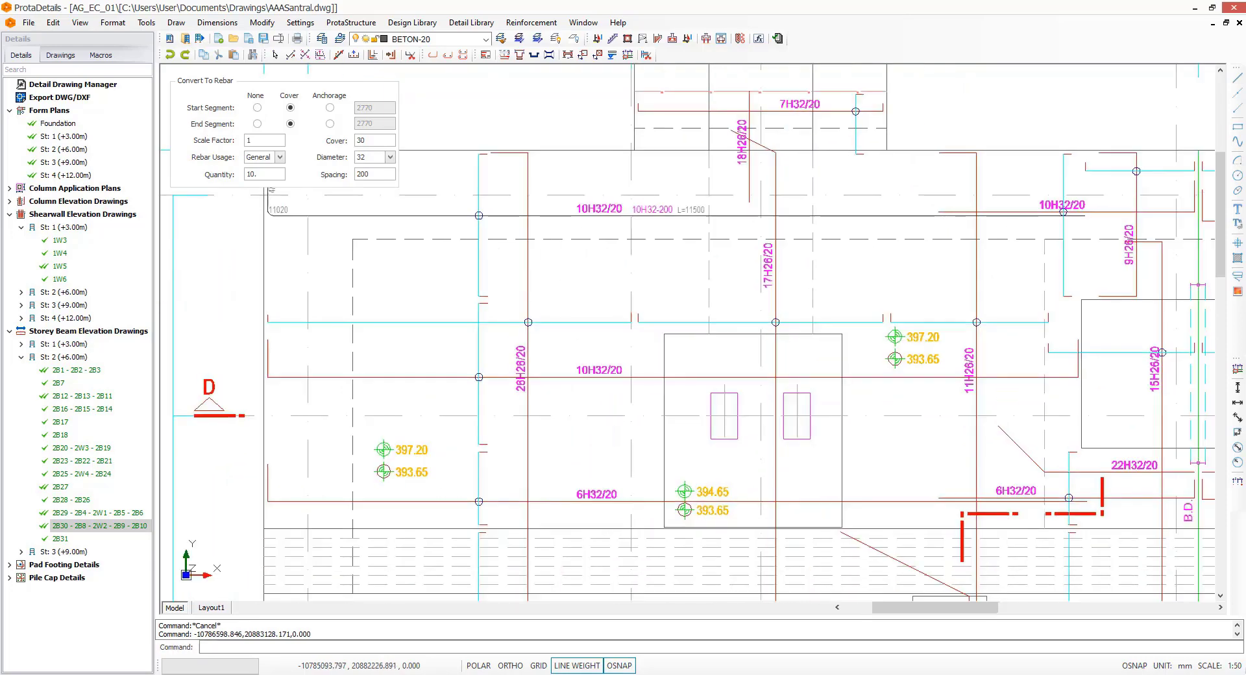
pyautogui.click(433, 385)
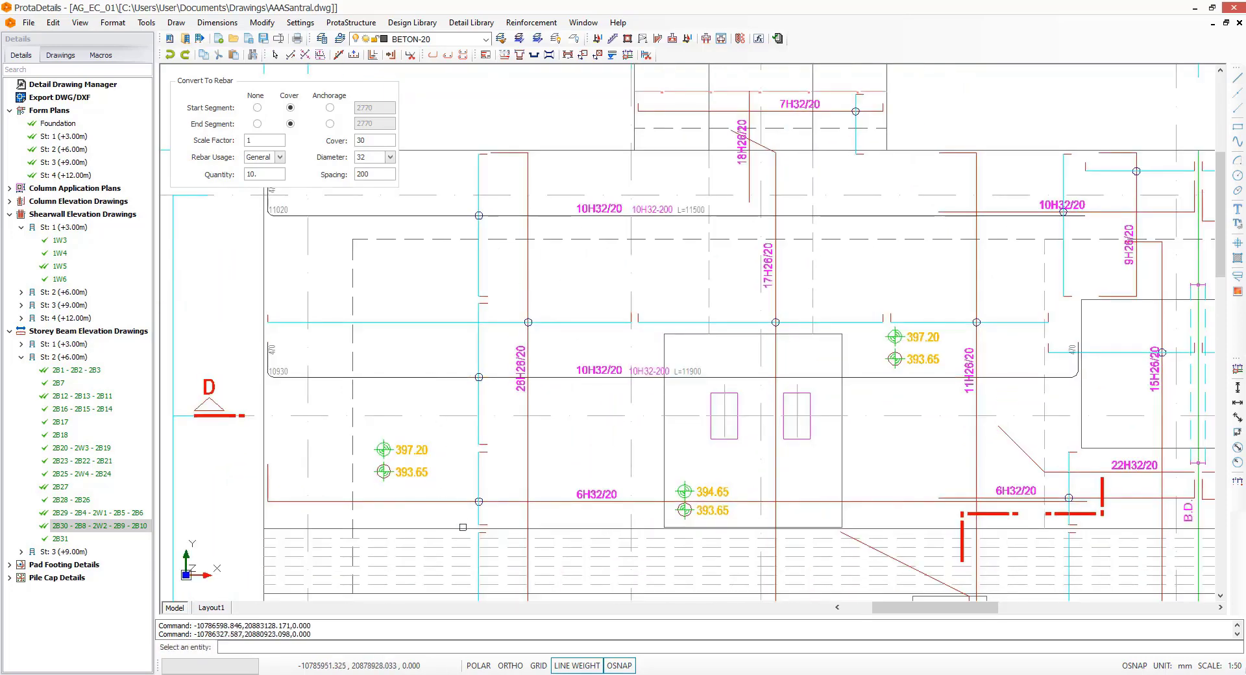
pyautogui.click(459, 501)
pyautogui.moveTo(558, 469); pyautogui.dragTo(548, 391, button='middle')
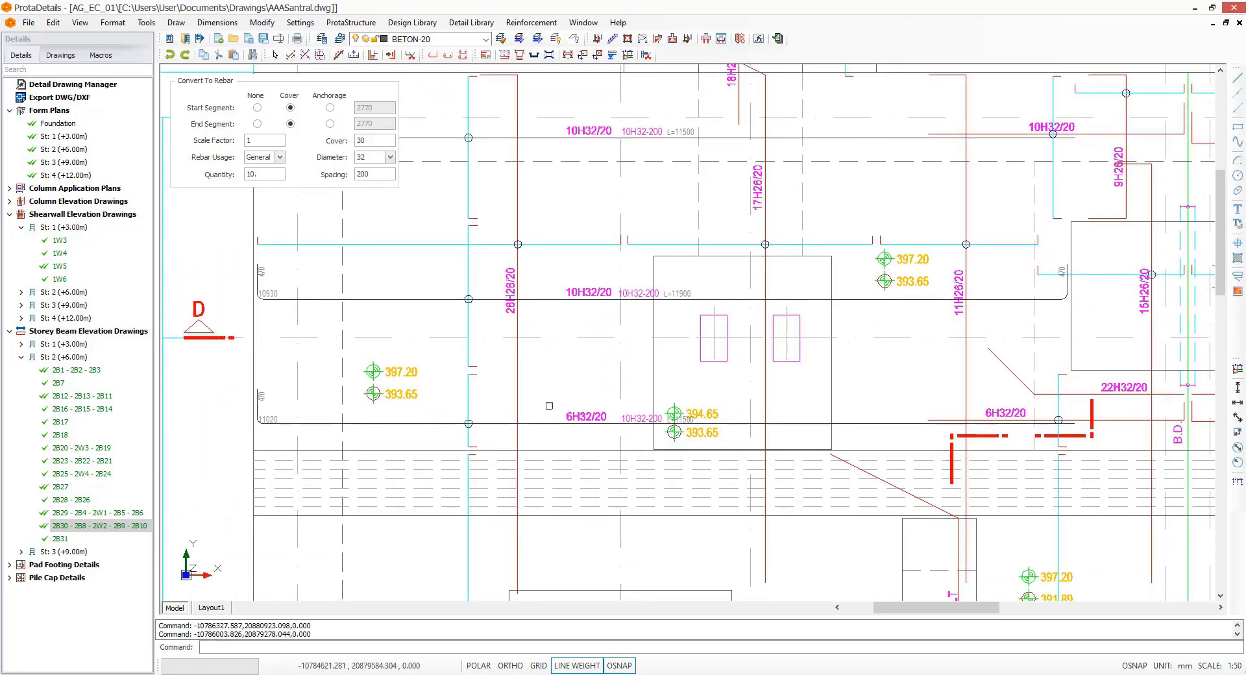
# Step: Convert the first long vertical H26 bar line near axis 10 into a rebar with diameter 26 and quantity 26
pyautogui.click(390, 157)
pyautogui.click(382, 198)
pyautogui.doubleClick(253, 174)
pyautogui.write('26.')
pyautogui.press('Return')
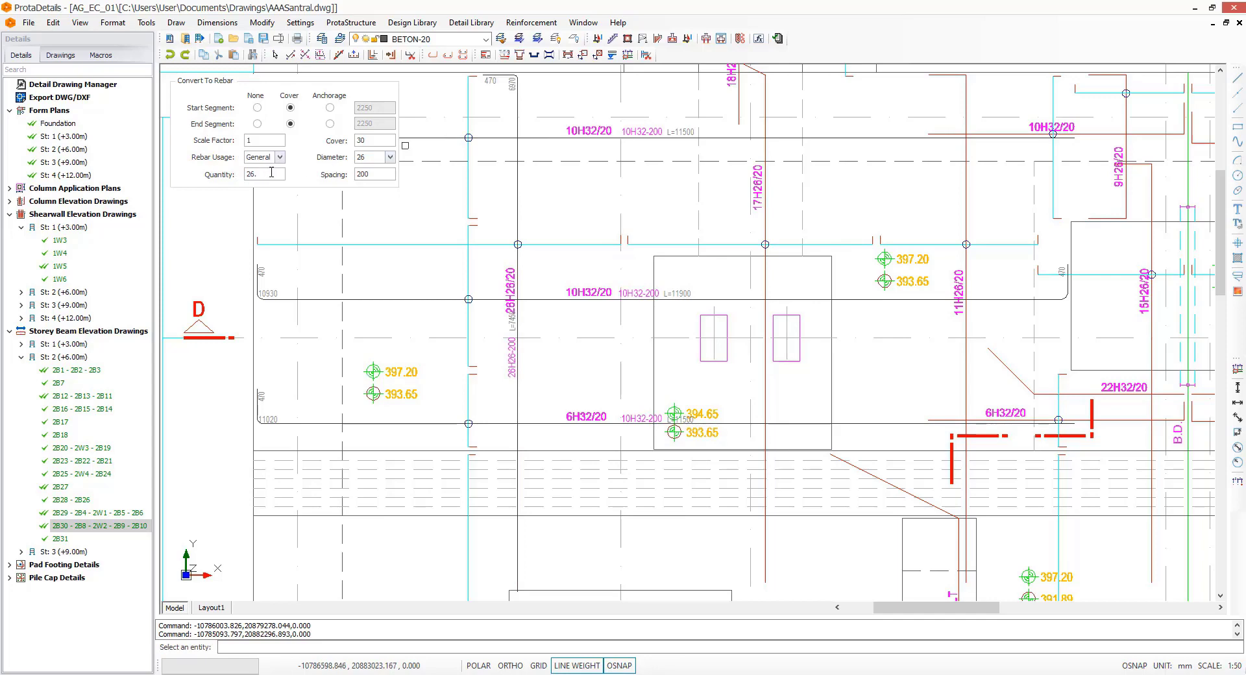
# Step: Convert the vertical 17H26/20 line into a rebar with quantity 17 and end the conversion
pyautogui.moveTo(271, 173); pyautogui.dragTo(205, 180)
pyautogui.write('17')
pyautogui.press('Escape')
pyautogui.press('Escape')
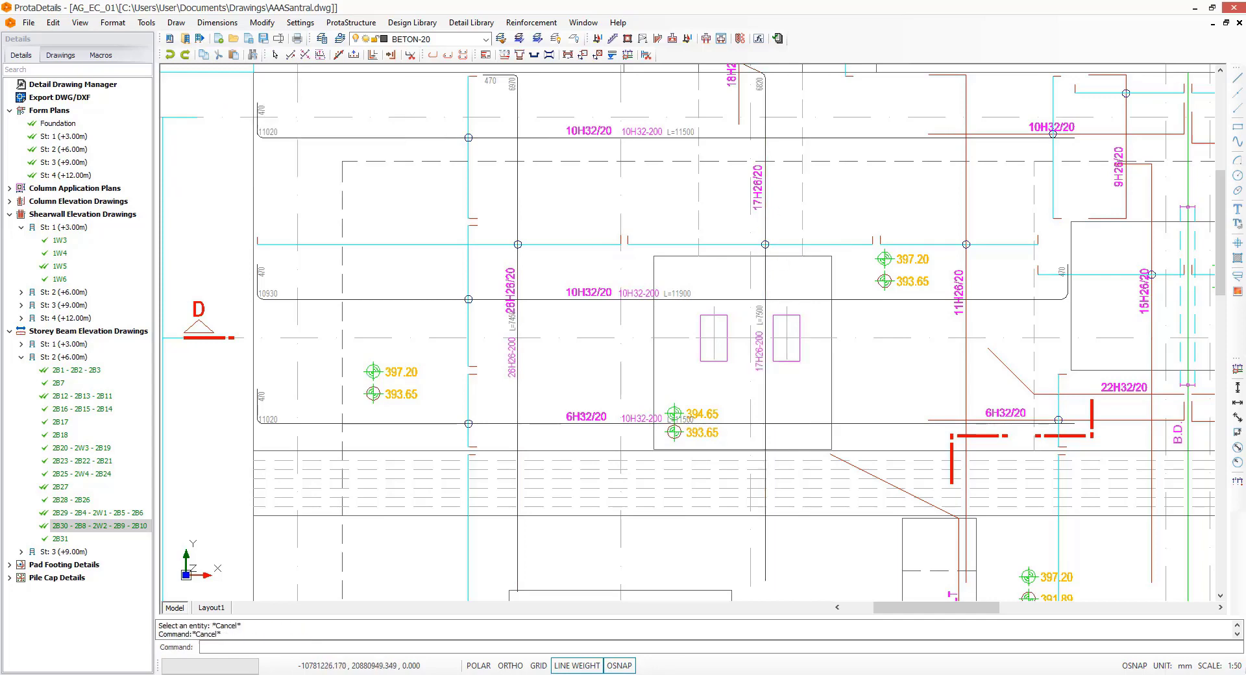
# Step: Generate a quantity table from all entities of the plan sheet and place it beside the sheet's upper left corner
pyautogui.scroll(-3, 697, 303)
pyautogui.scroll(-2, 658, 318)
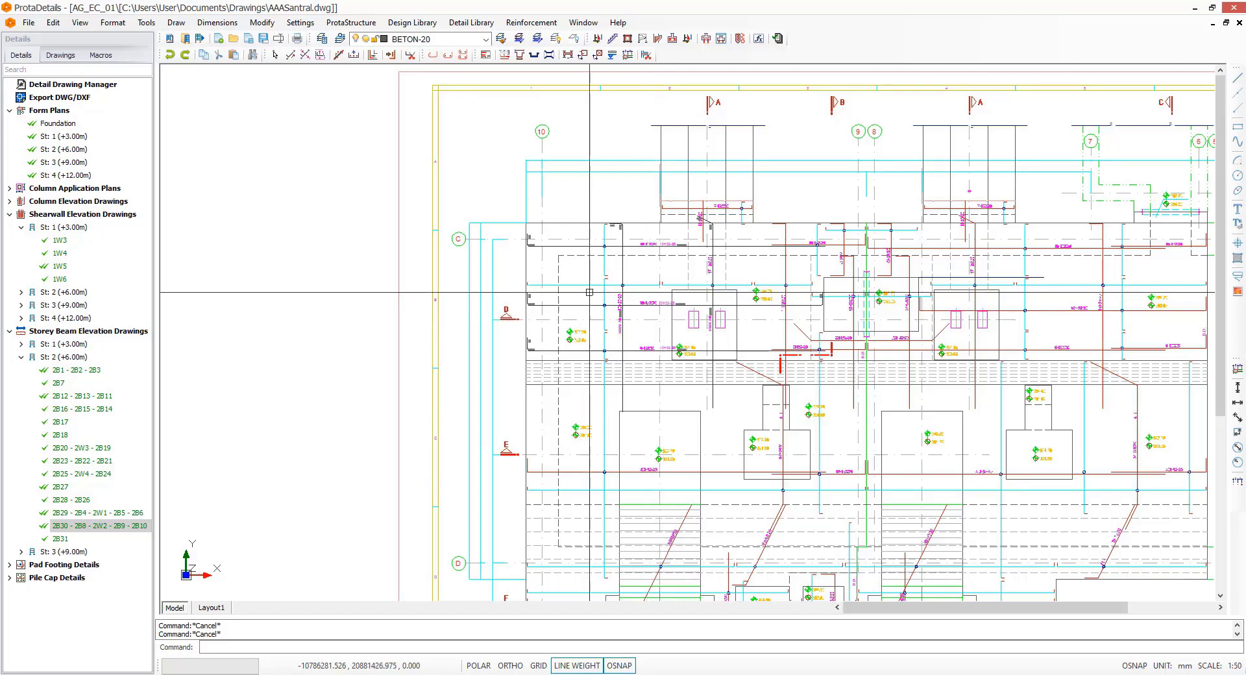
pyautogui.scroll(-2, 467, 273)
pyautogui.write('qua')
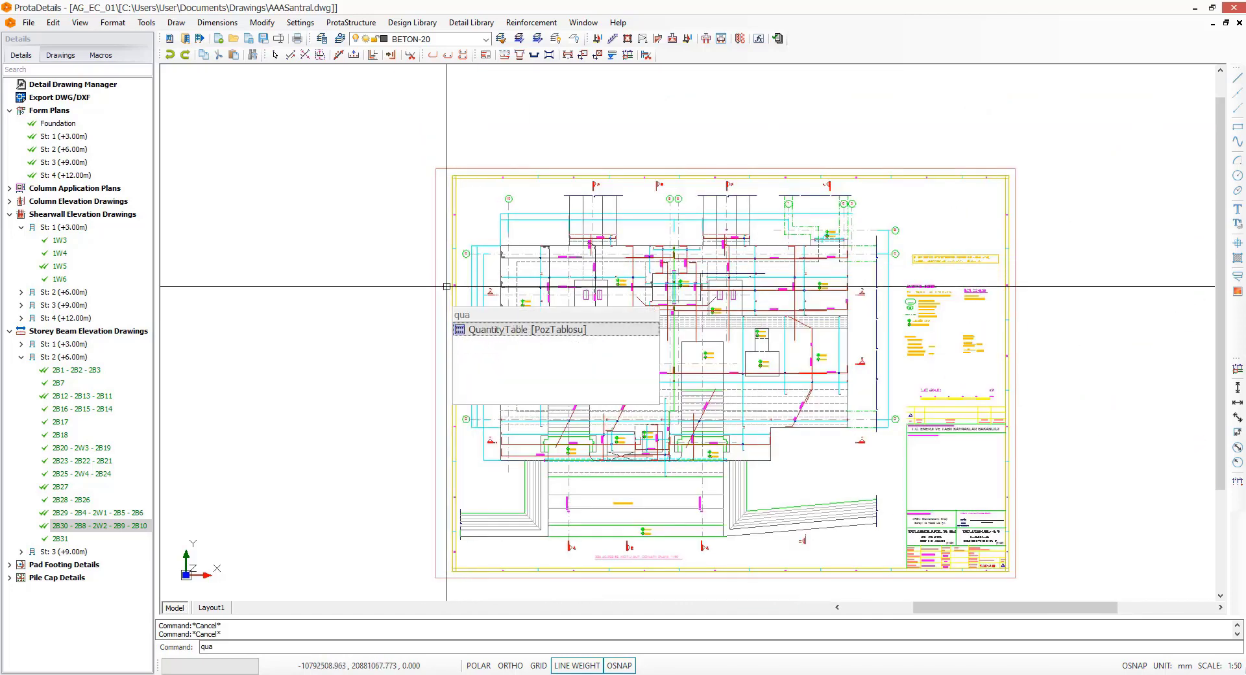
pyautogui.press('Return')
pyautogui.click(595, 364)
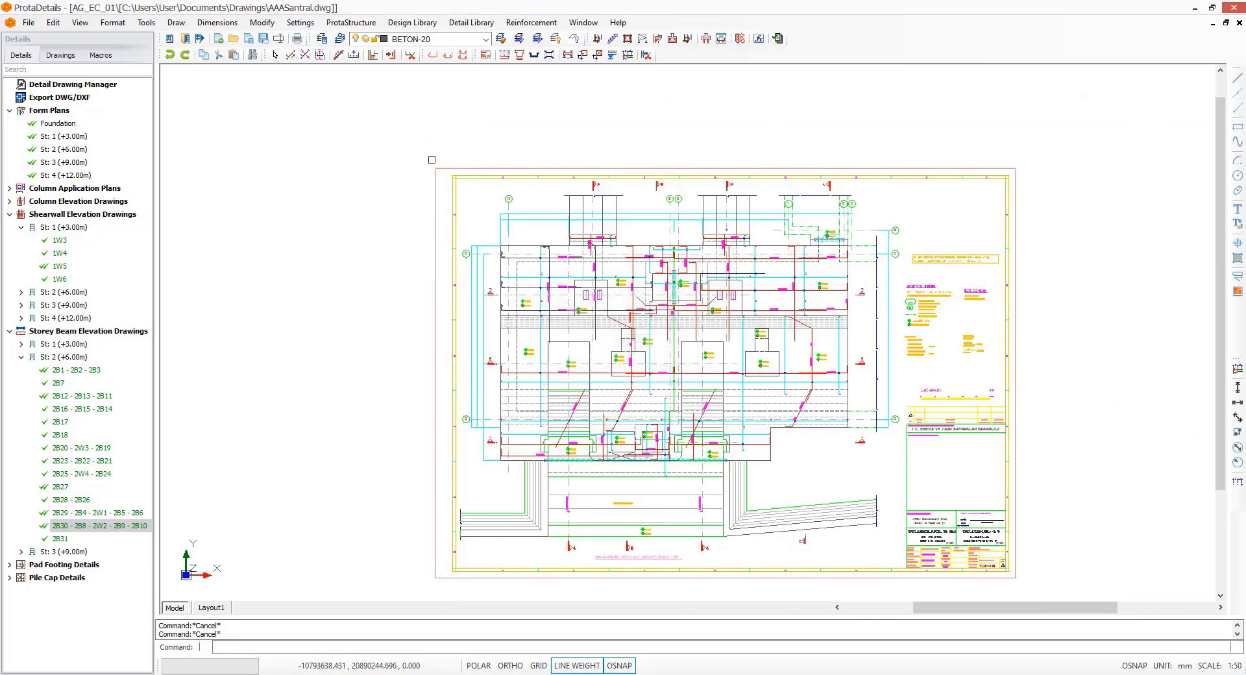
pyautogui.click(352, 107)
pyautogui.click(1036, 562)
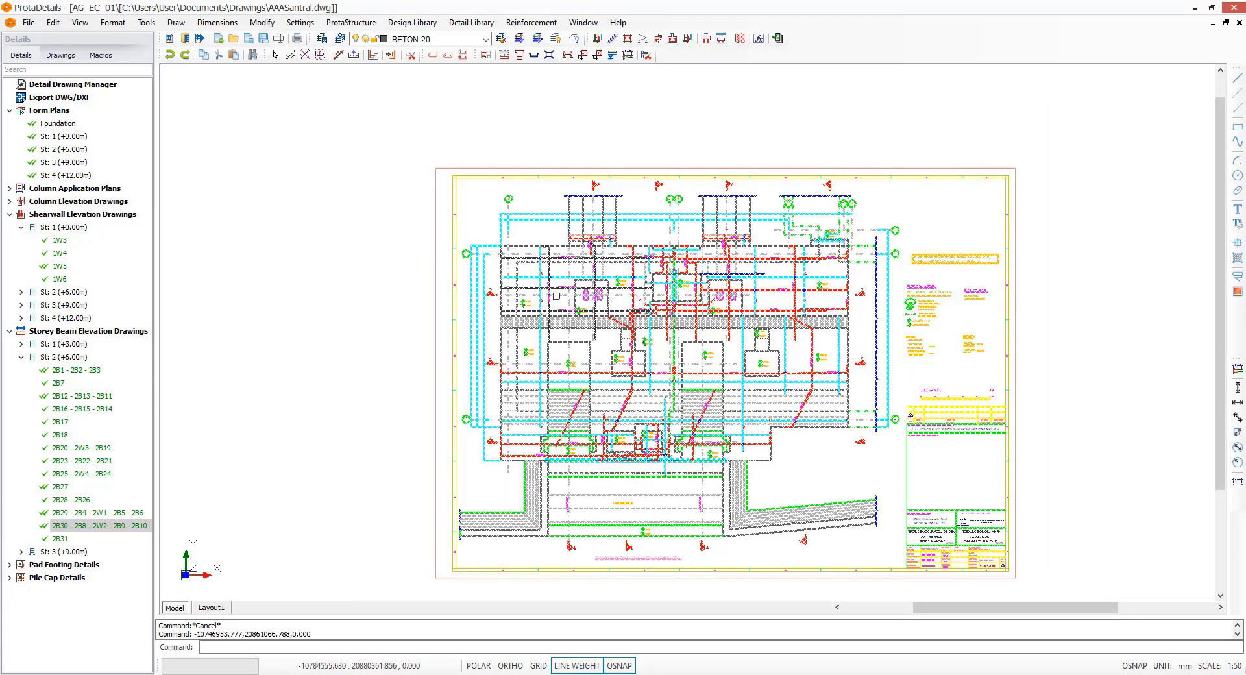
pyautogui.press('Return')
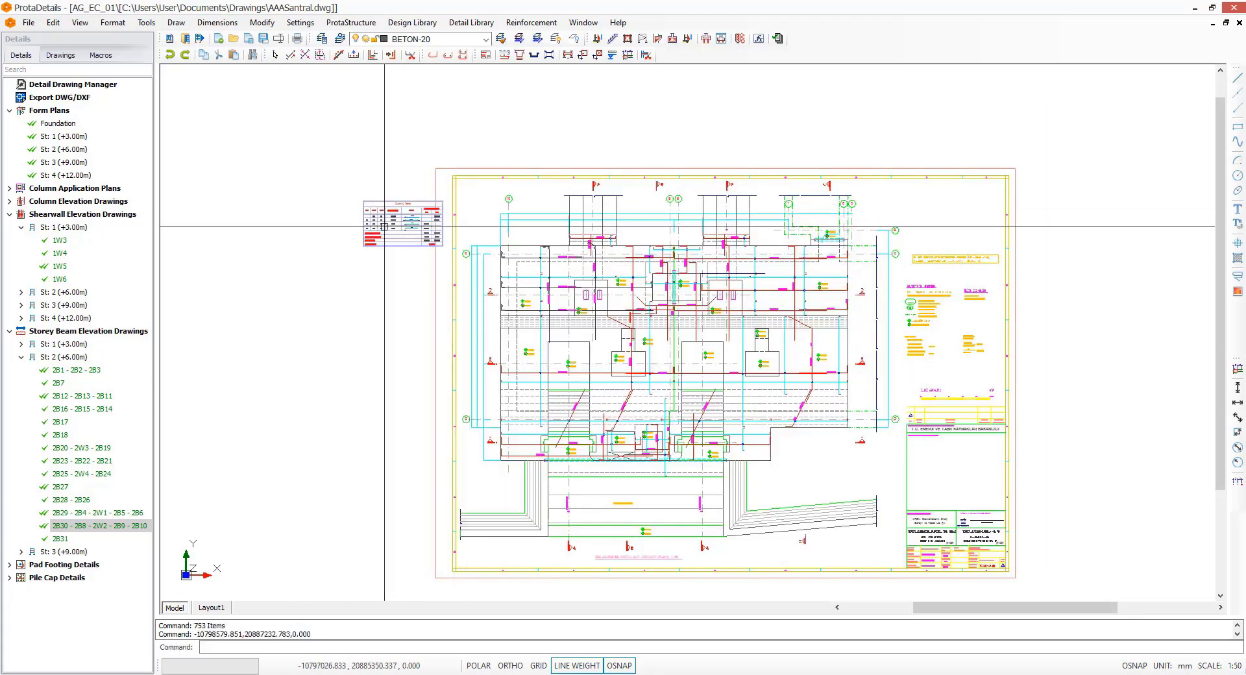
pyautogui.scroll(5, 384, 226)
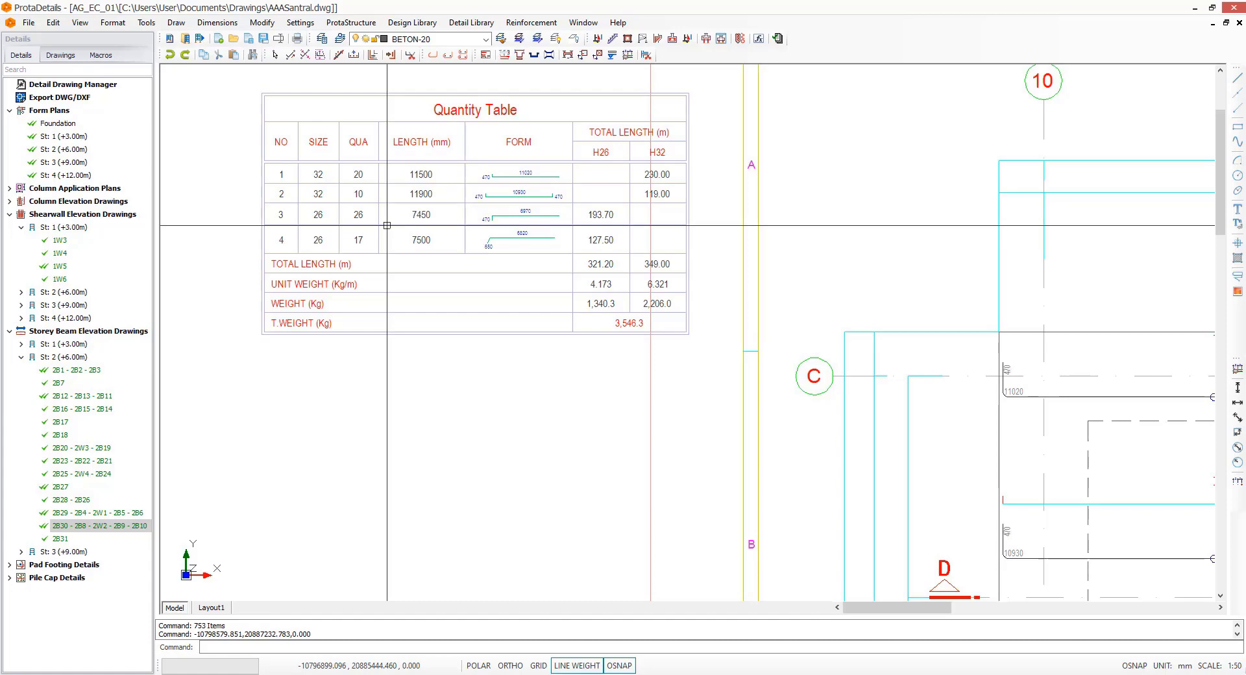
pyautogui.moveTo(960, 349); pyautogui.dragTo(794, 324, button='middle')
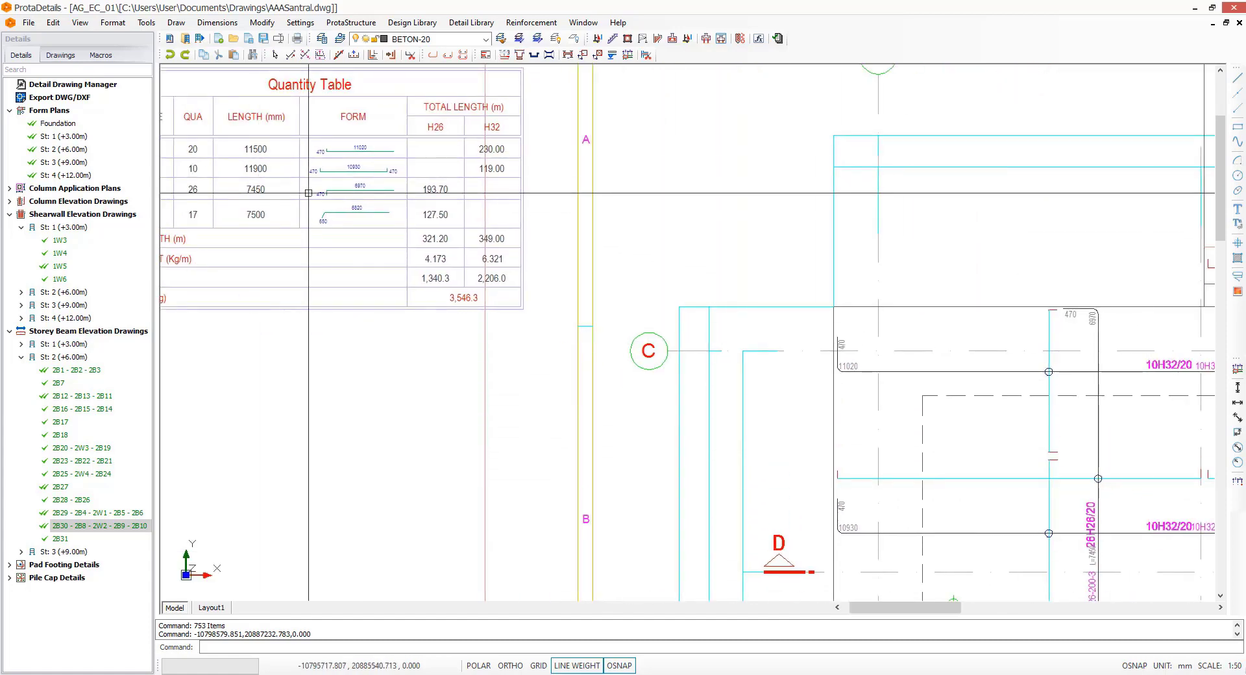
# Step: Create a new blank drawing and start a Pool design in it
pyautogui.click(219, 39)
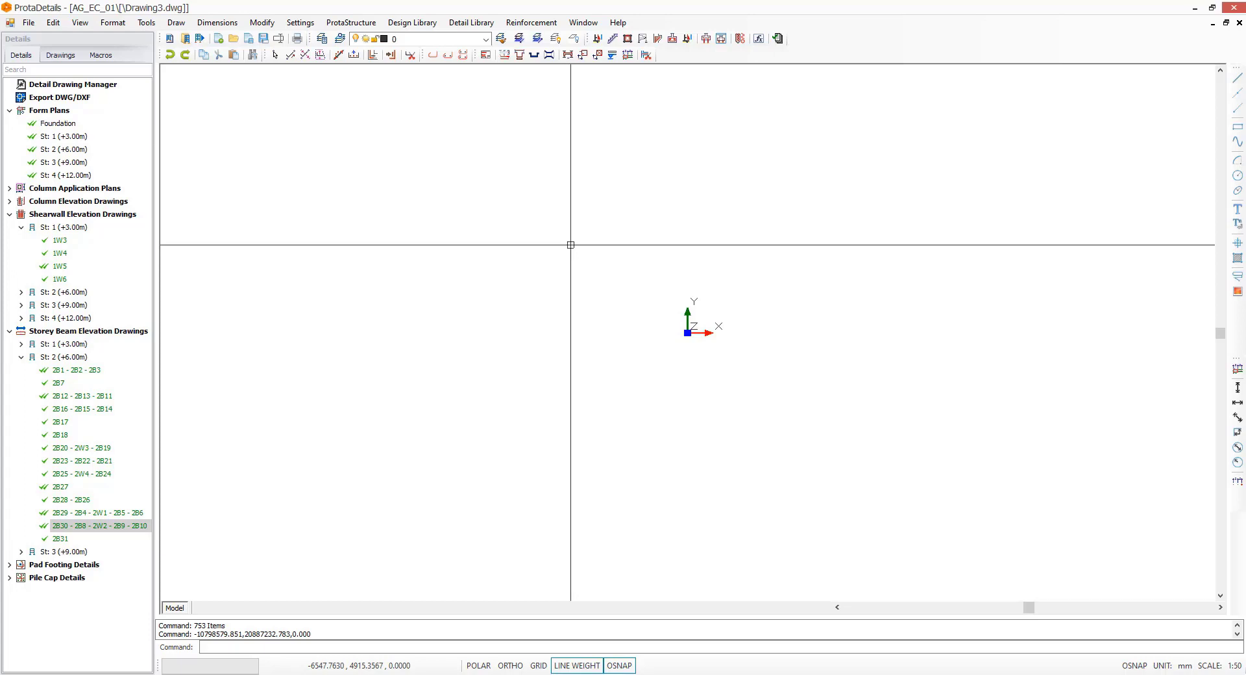
pyautogui.click(421, 23)
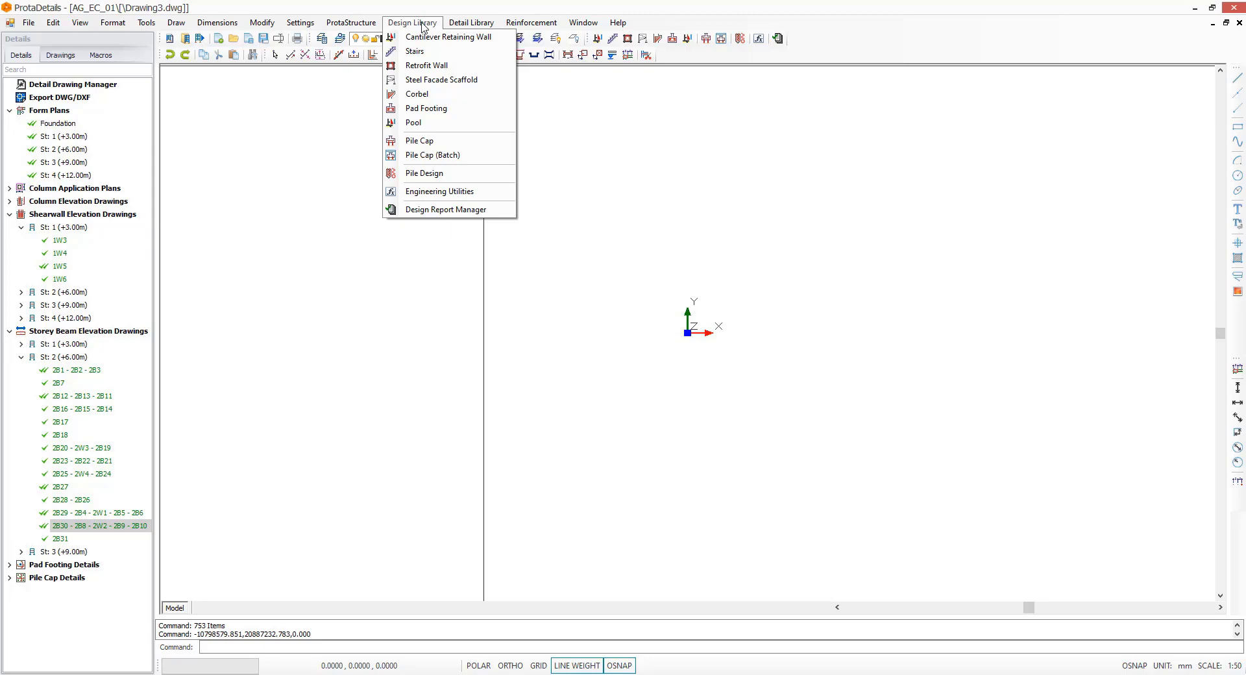
pyautogui.click(417, 122)
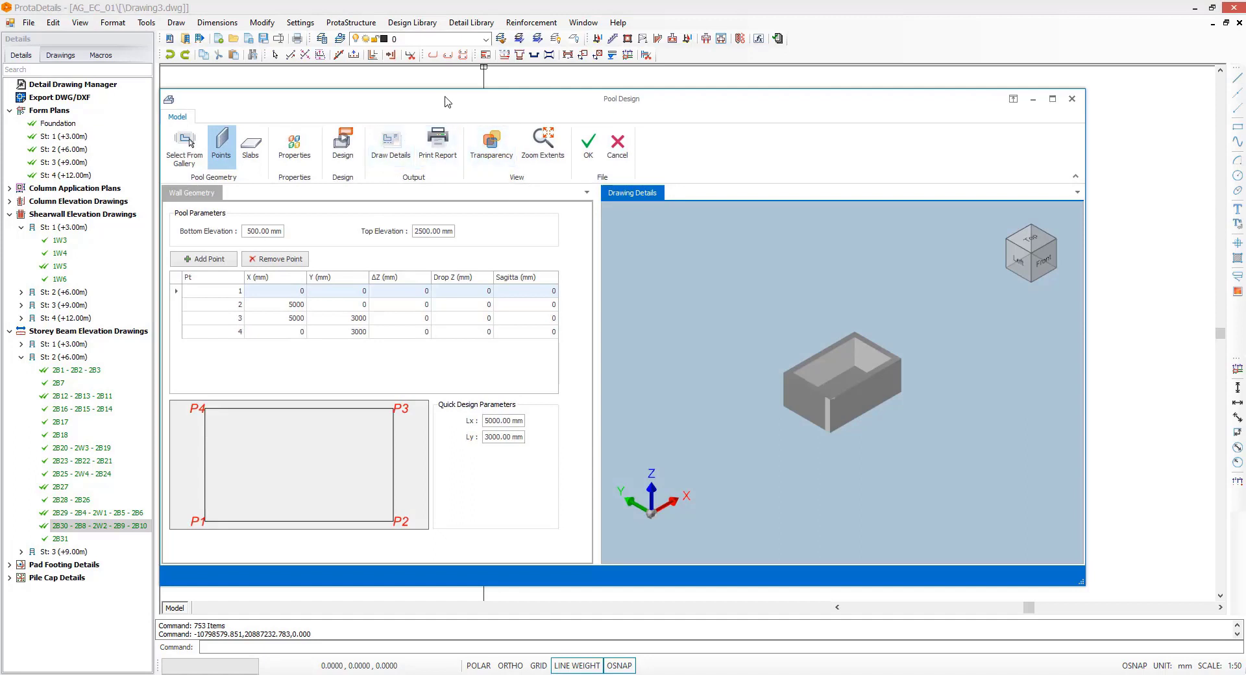
# Step: Replace the default pool with the gallery type whose floor slopes between a deep and a shallow level
pyautogui.moveTo(446, 102); pyautogui.dragTo(508, 118)
pyautogui.click(257, 164)
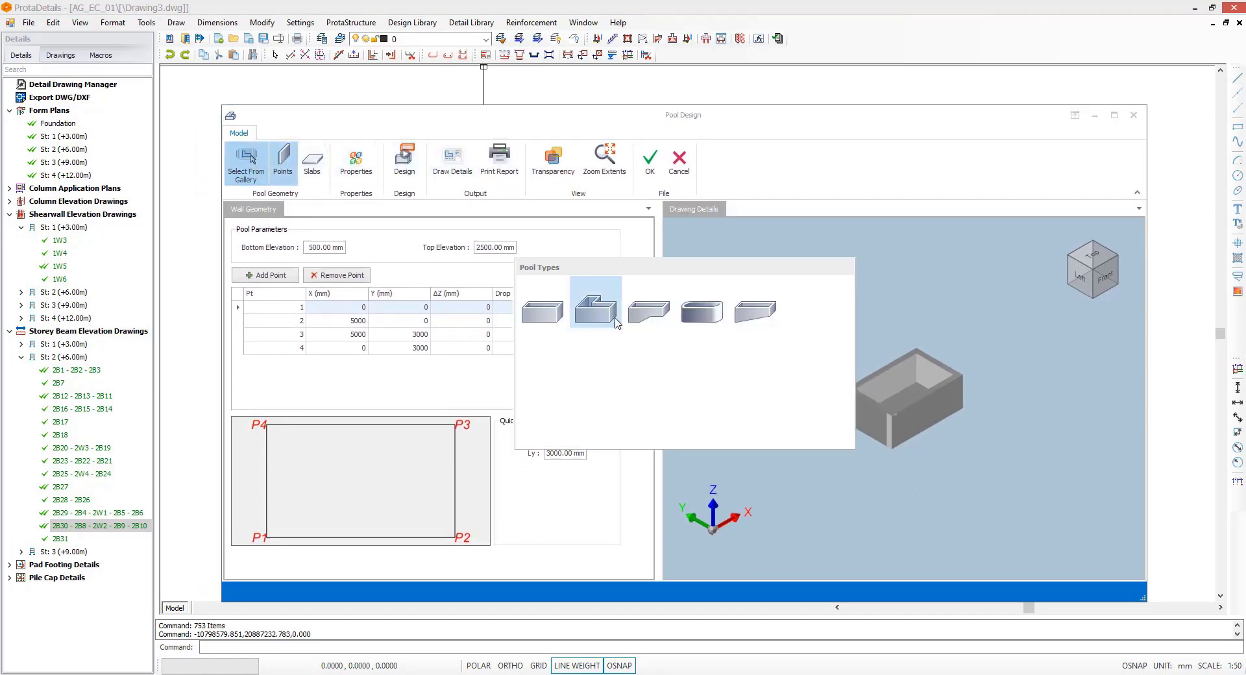
pyautogui.click(645, 317)
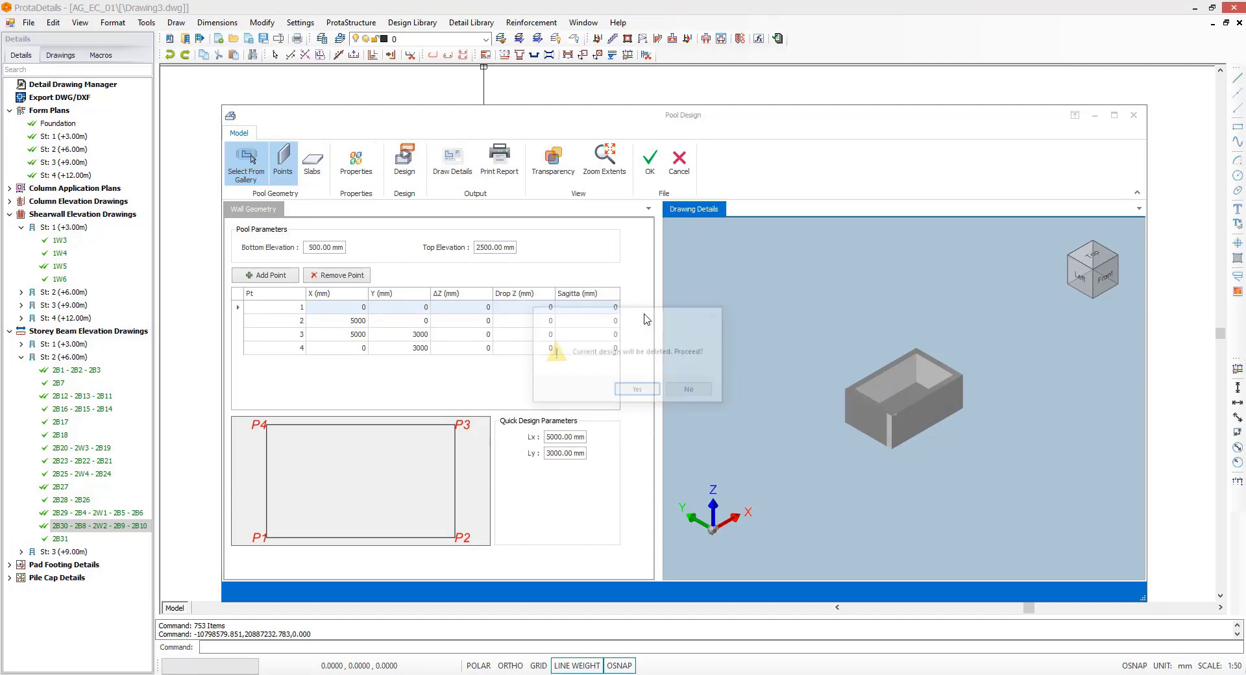
pyautogui.click(636, 390)
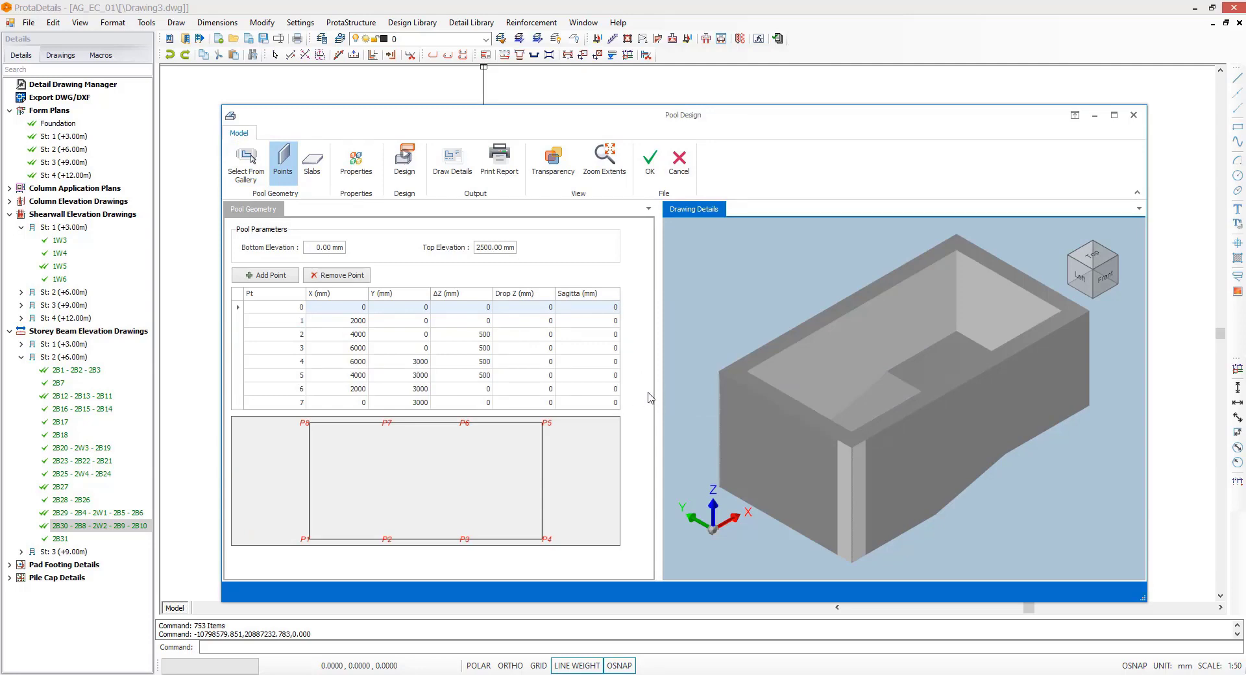
# Step: Examine the pool's 3D shape, its corner point coordinates and drops, and the geometry of slabs S1, S2 and S3
pyautogui.moveTo(1046, 466); pyautogui.dragTo(1037, 461, button='middle')
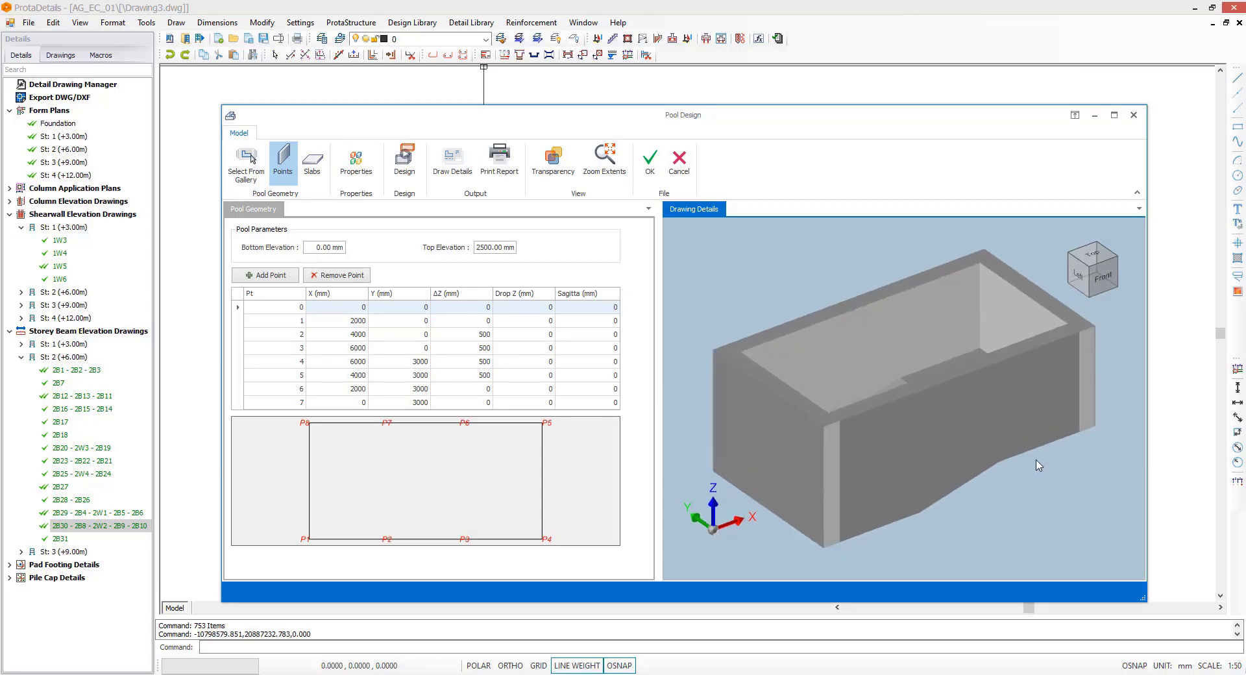
pyautogui.click(409, 320)
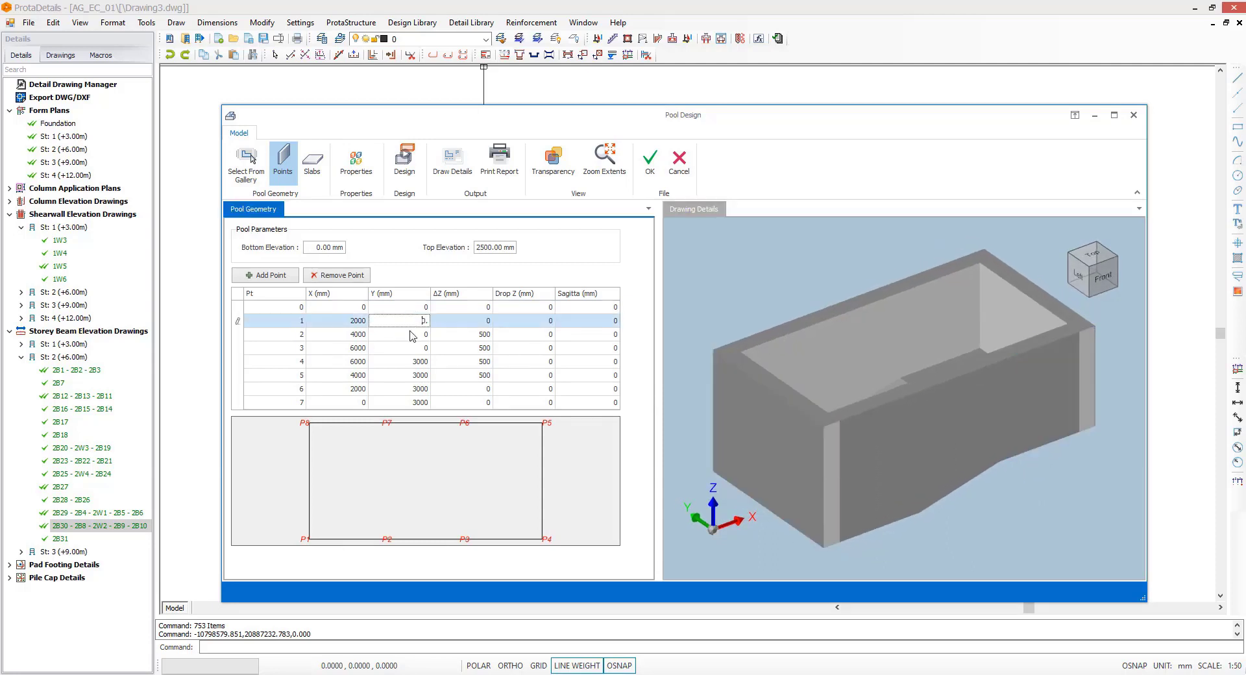
pyautogui.click(535, 308)
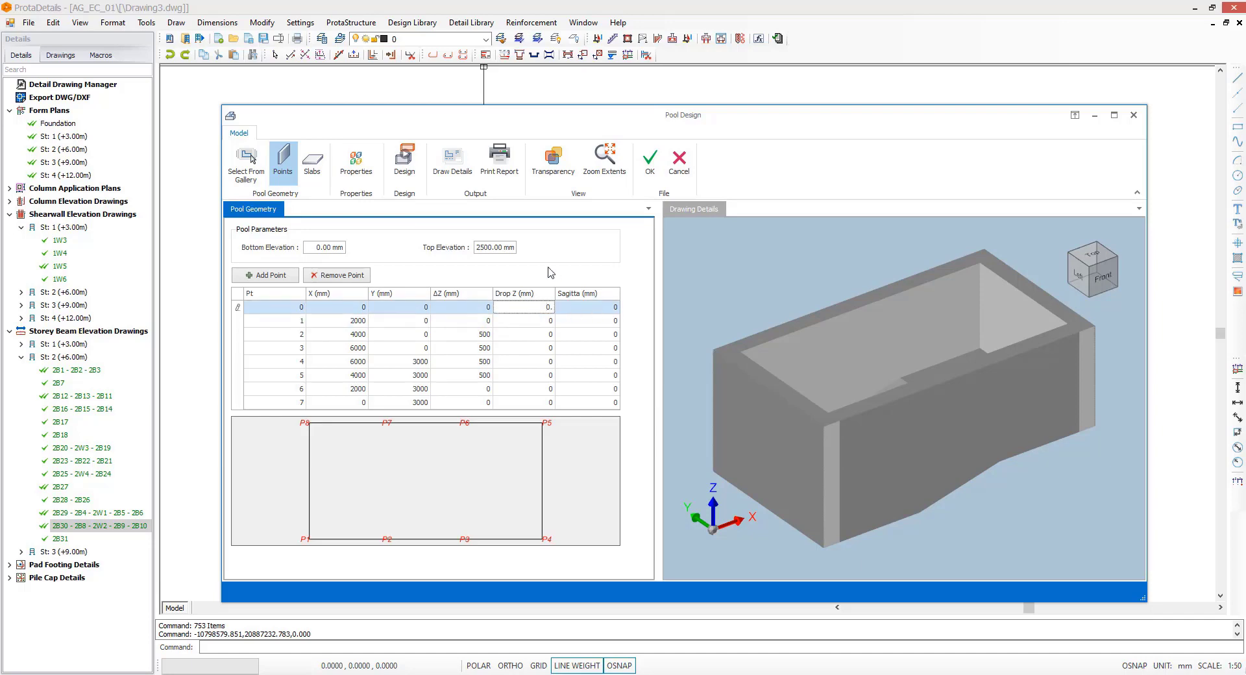
pyautogui.click(310, 165)
pyautogui.click(310, 166)
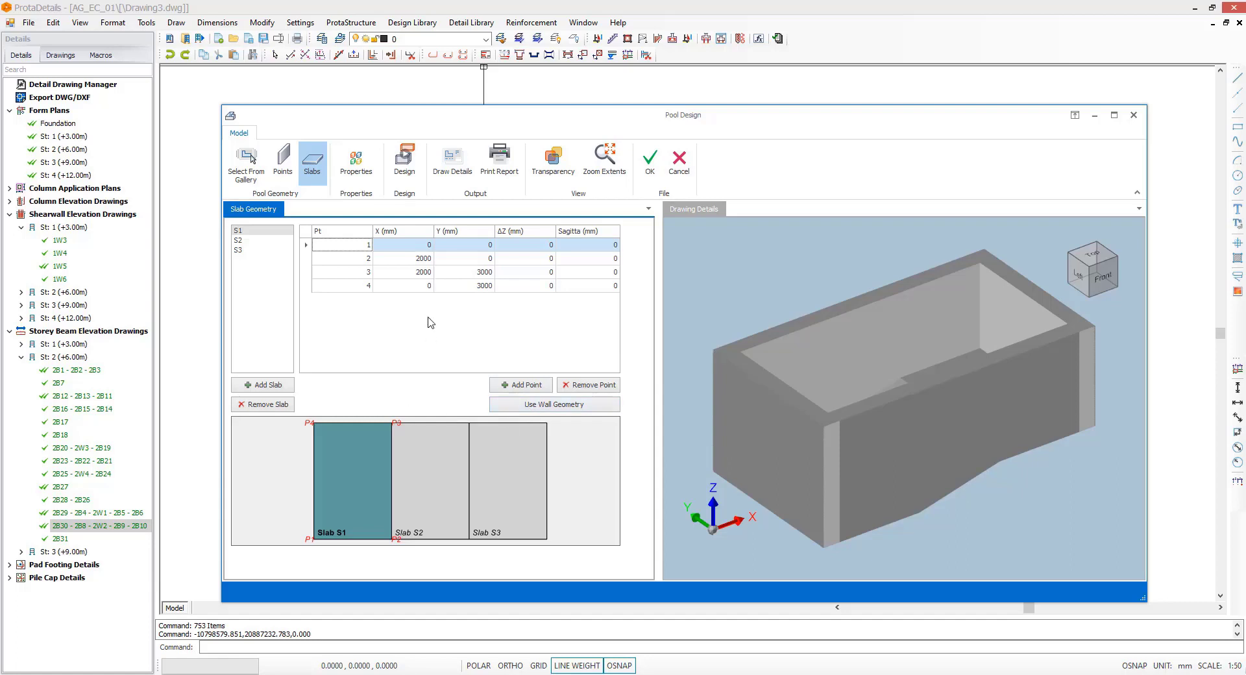
pyautogui.click(244, 240)
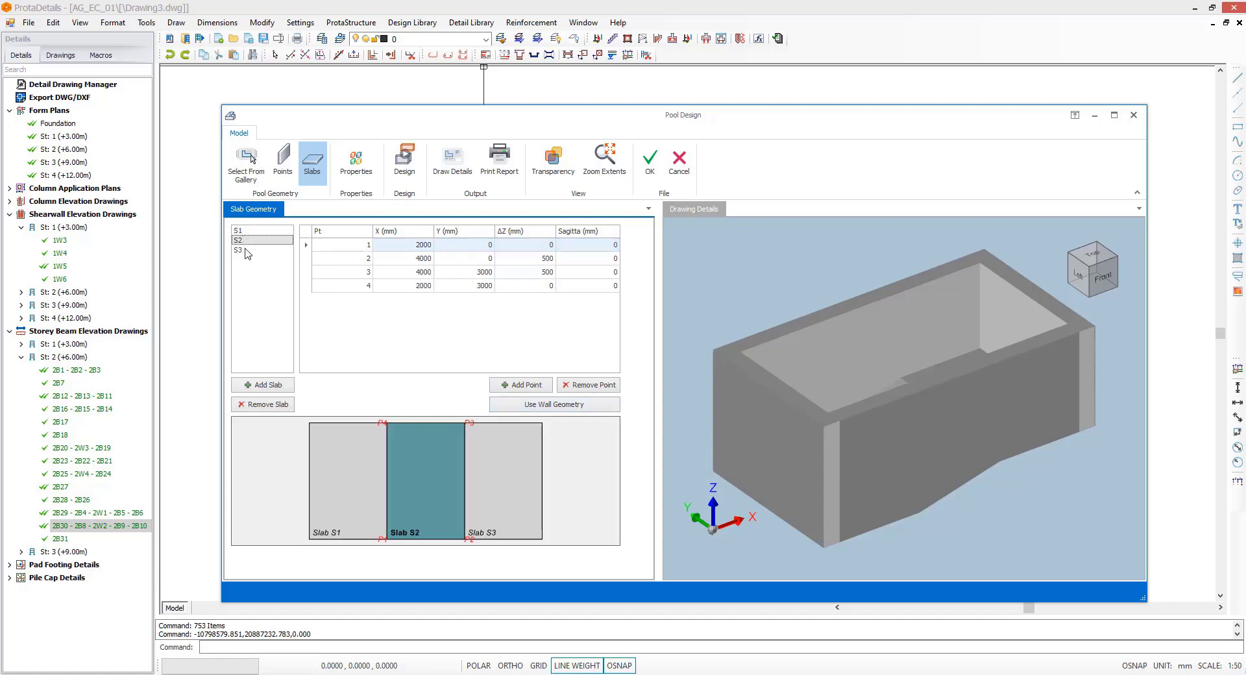
pyautogui.click(245, 250)
pyautogui.click(260, 231)
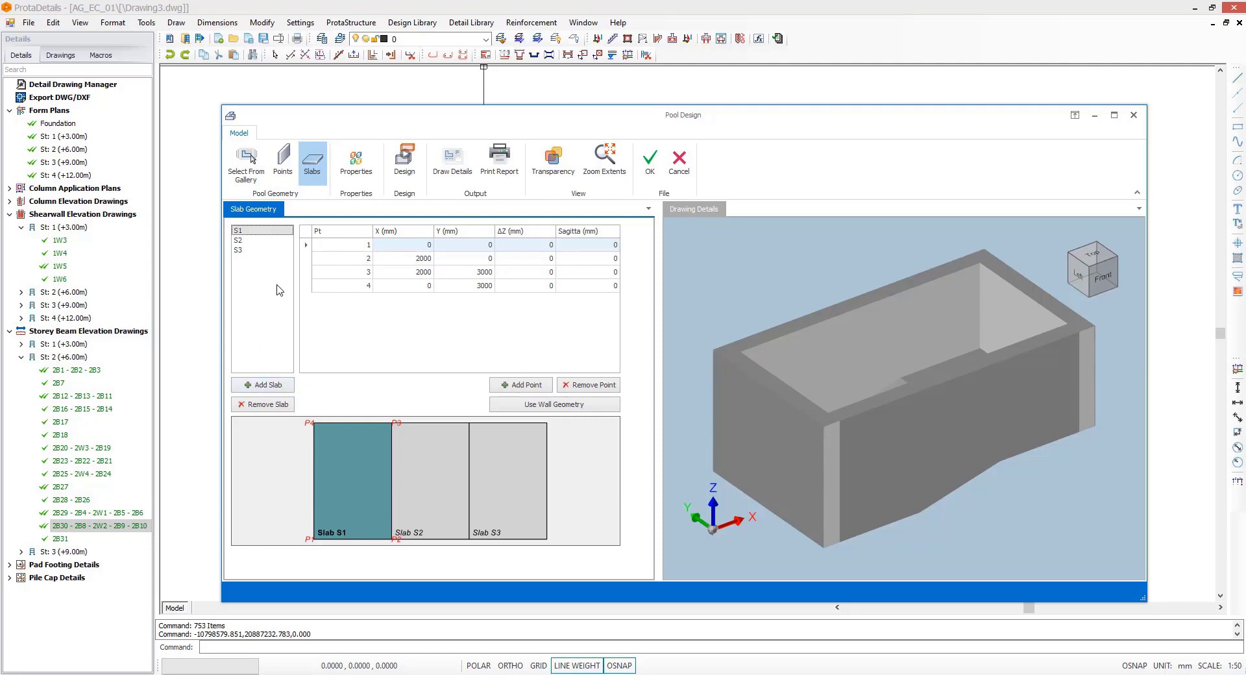
# Step: Open the soil model of wall W1 from the pool properties and look through its available design codes
pyautogui.click(360, 167)
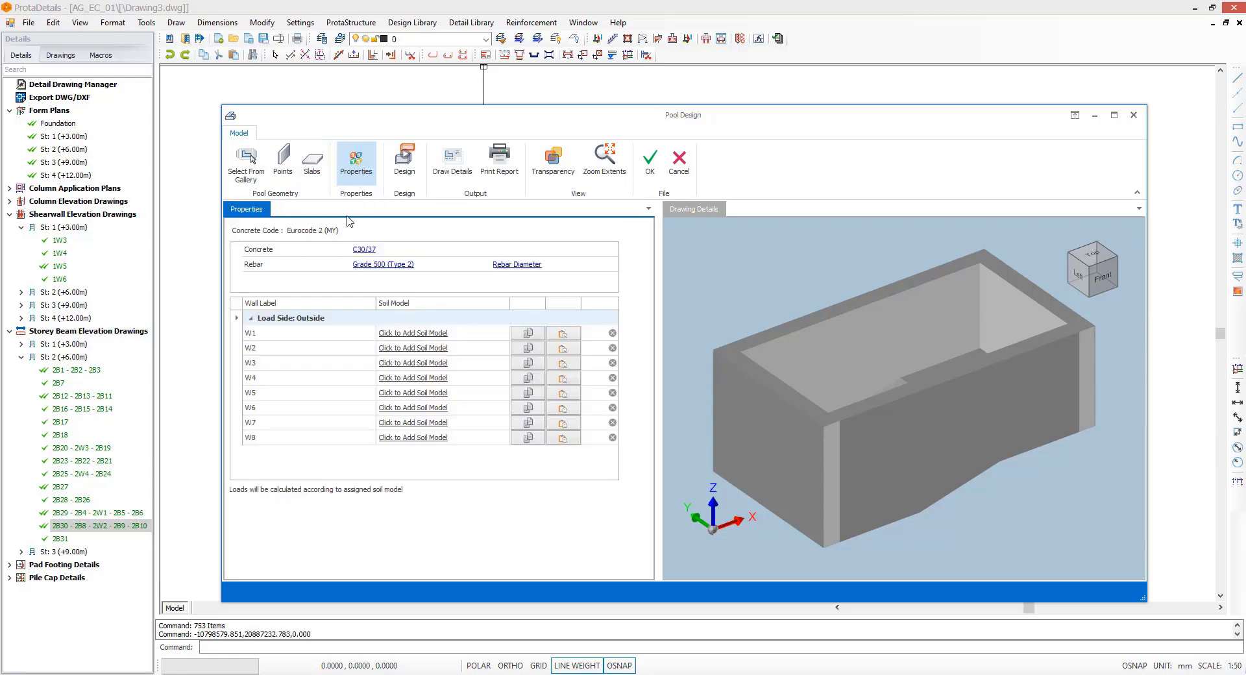
pyautogui.click(400, 334)
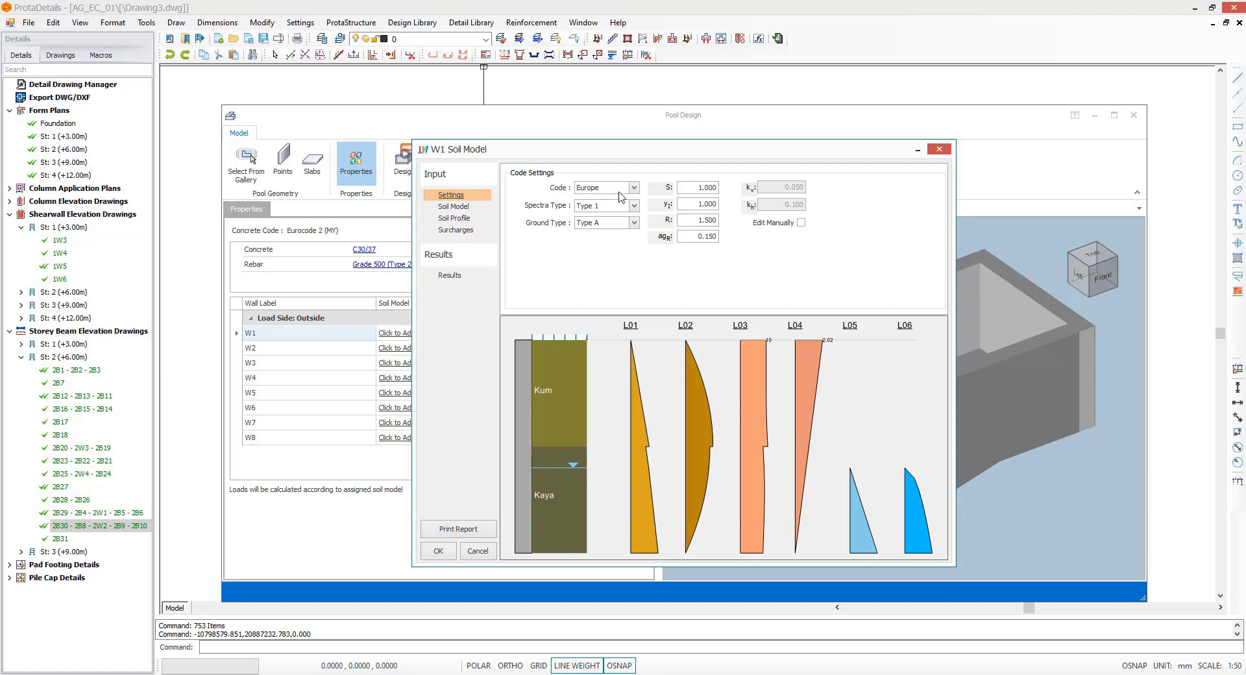
pyautogui.click(622, 189)
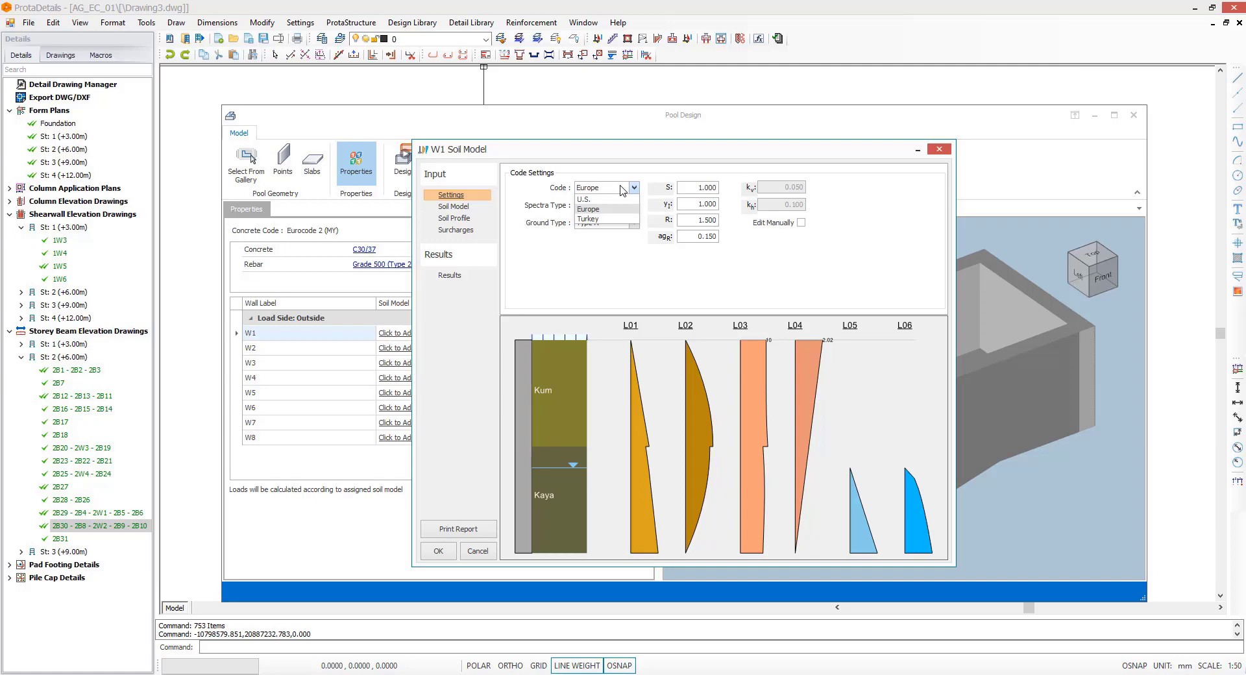
pyautogui.click(622, 189)
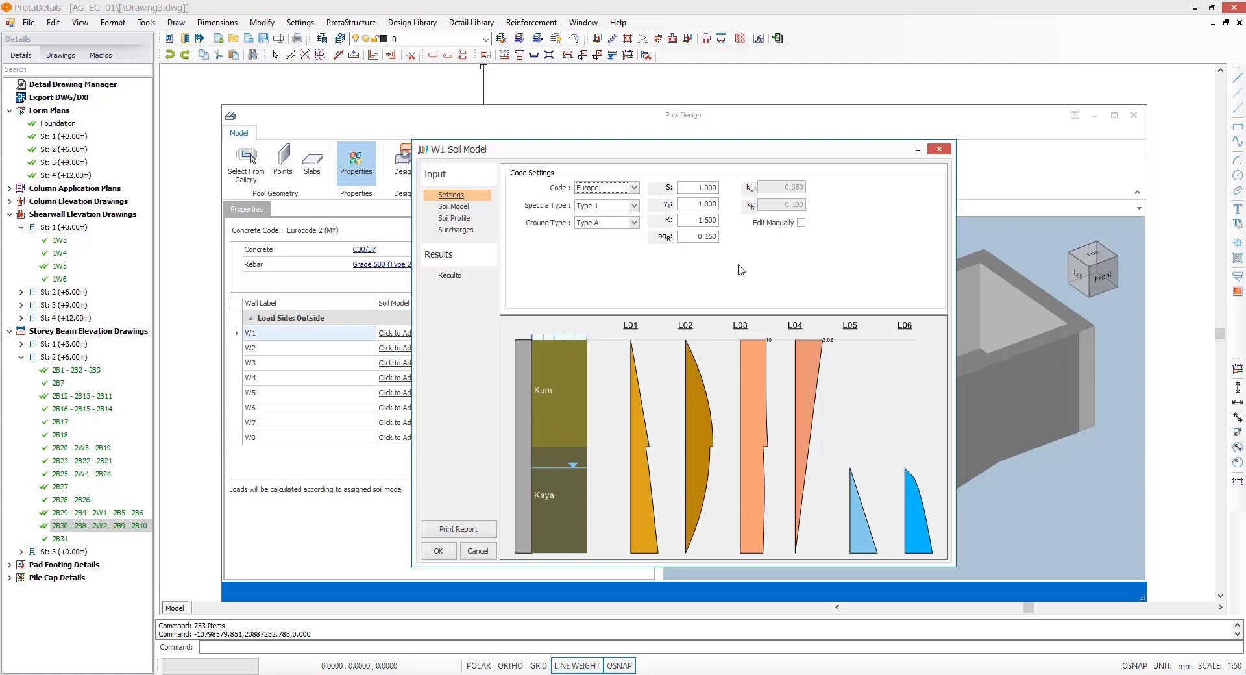
# Step: Change the upper layer material in wall W1's soil profile to Kil
pyautogui.click(463, 207)
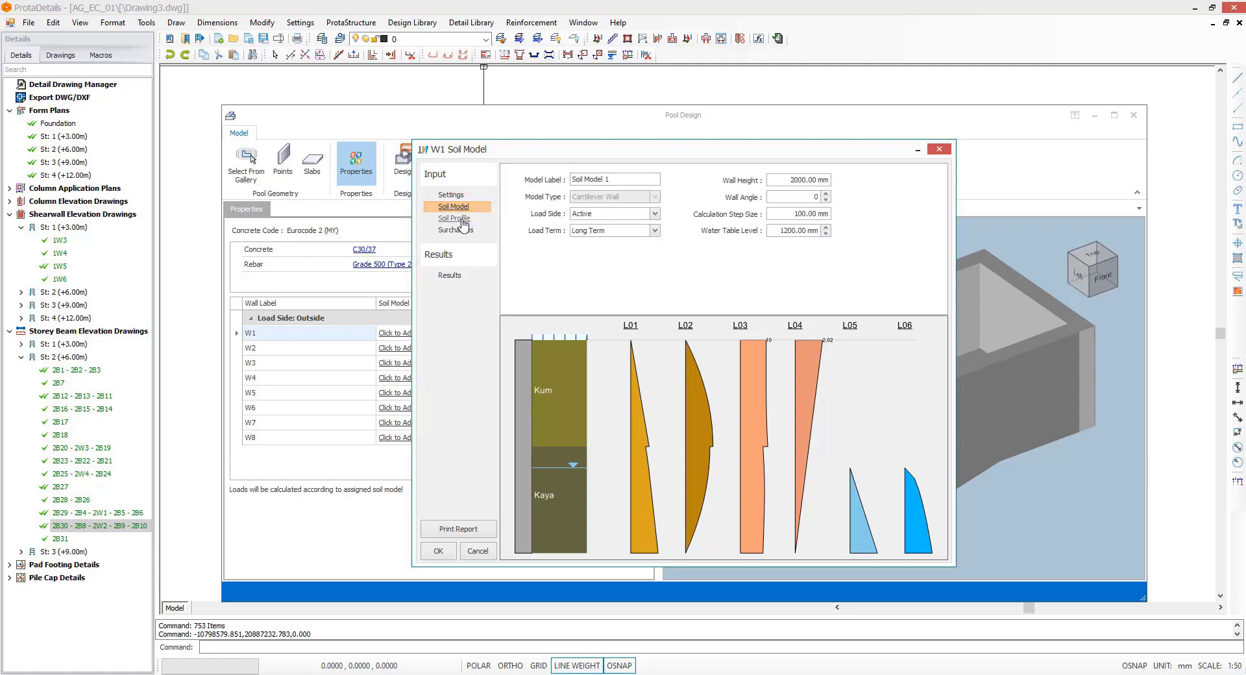
pyautogui.click(462, 219)
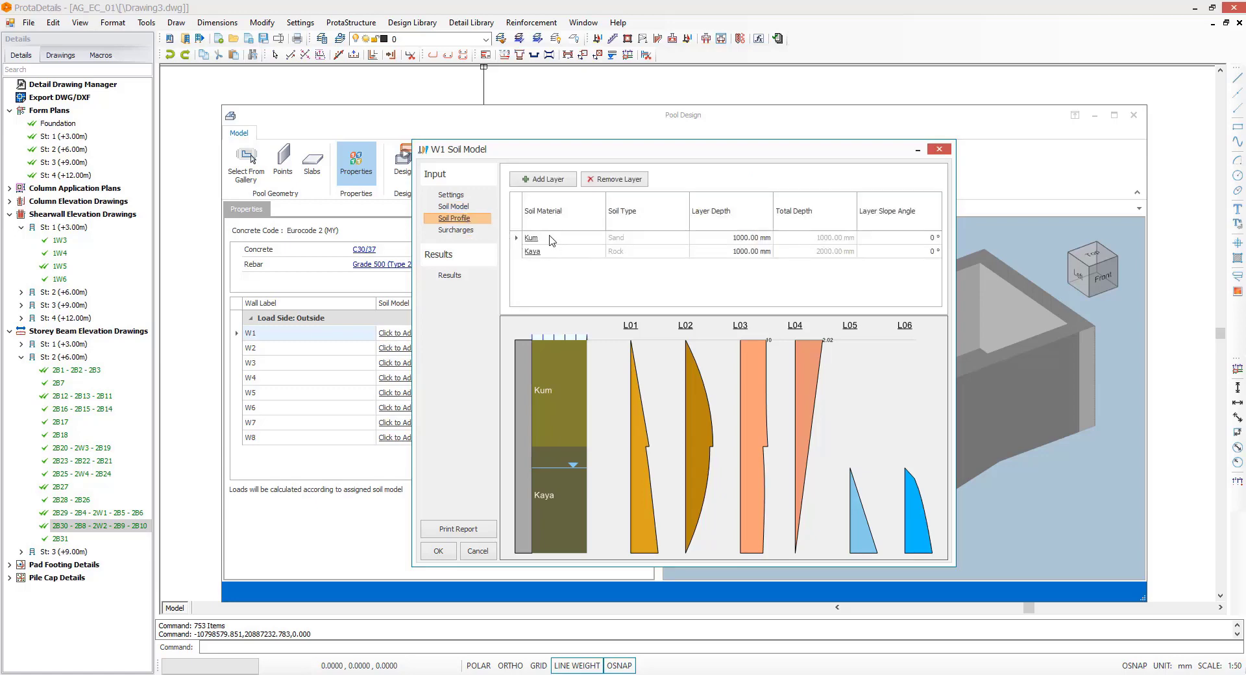
pyautogui.click(541, 237)
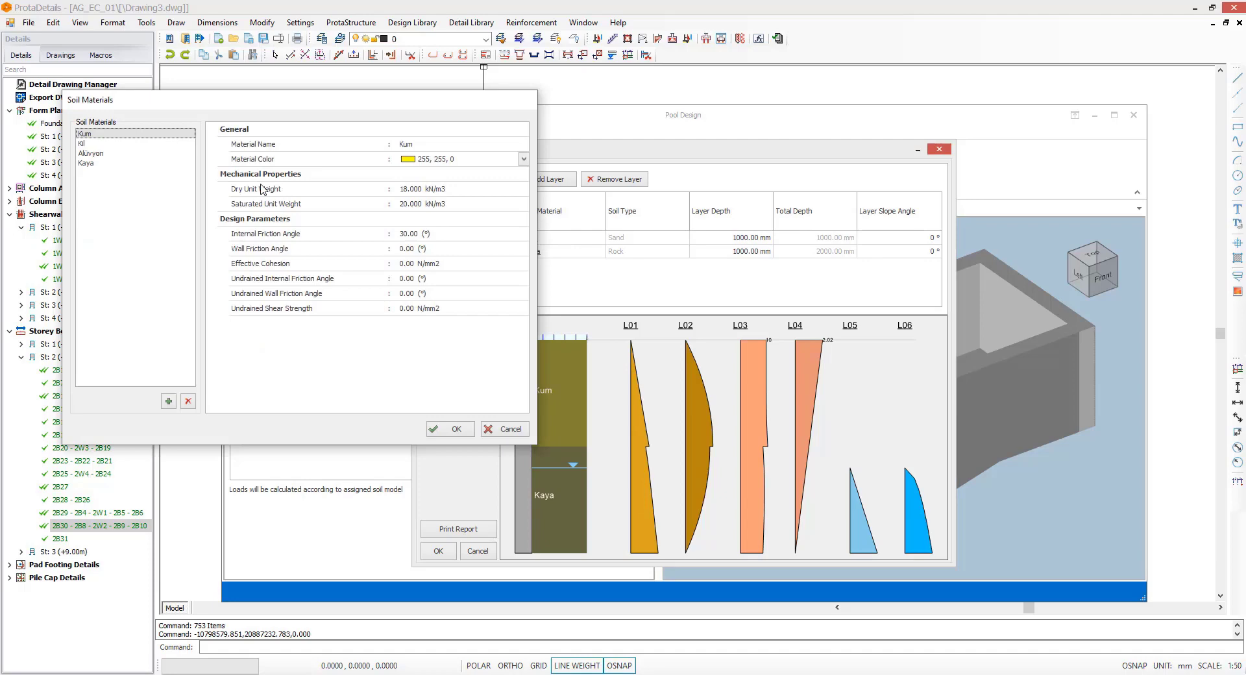
pyautogui.click(89, 143)
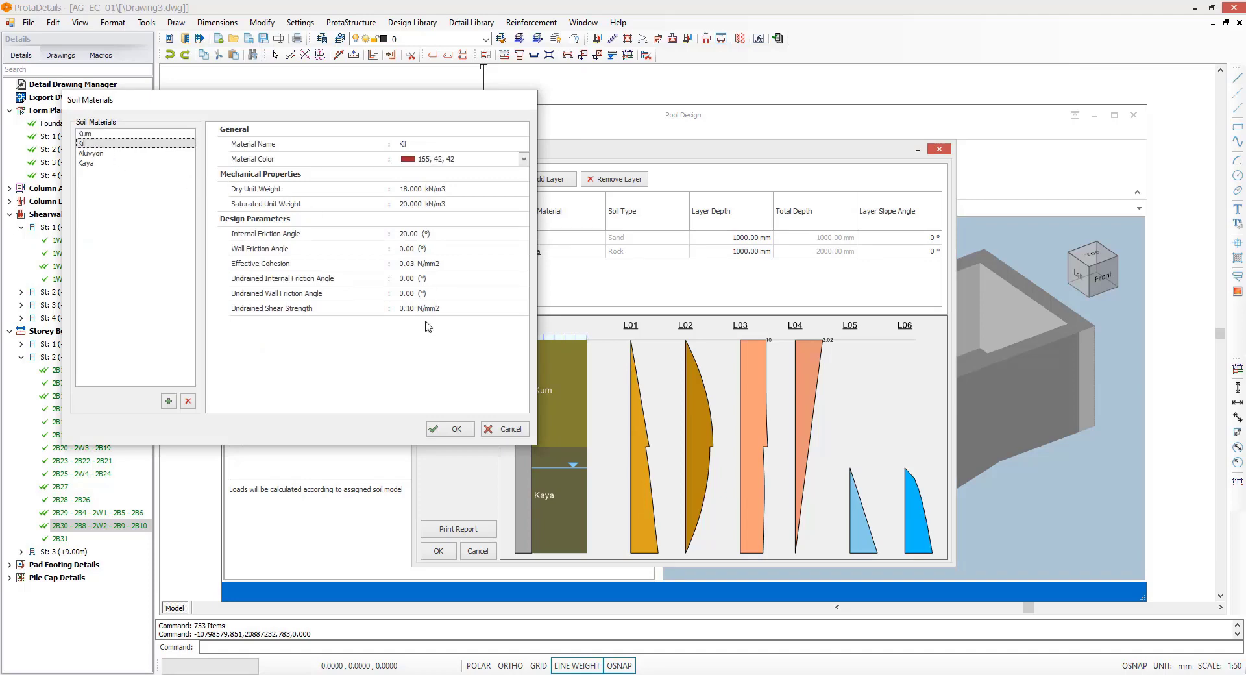
pyautogui.click(448, 429)
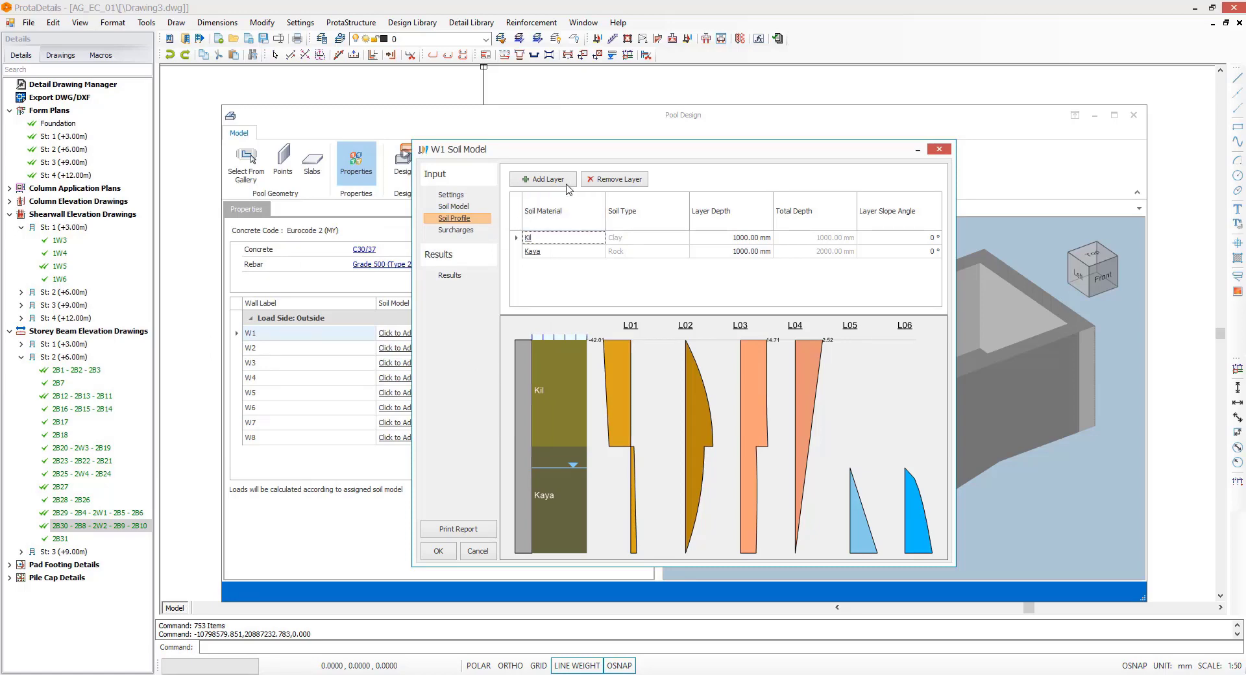
# Step: Add a third surcharge to wall W1's soil model and set its type to Strip Load
pyautogui.click(462, 234)
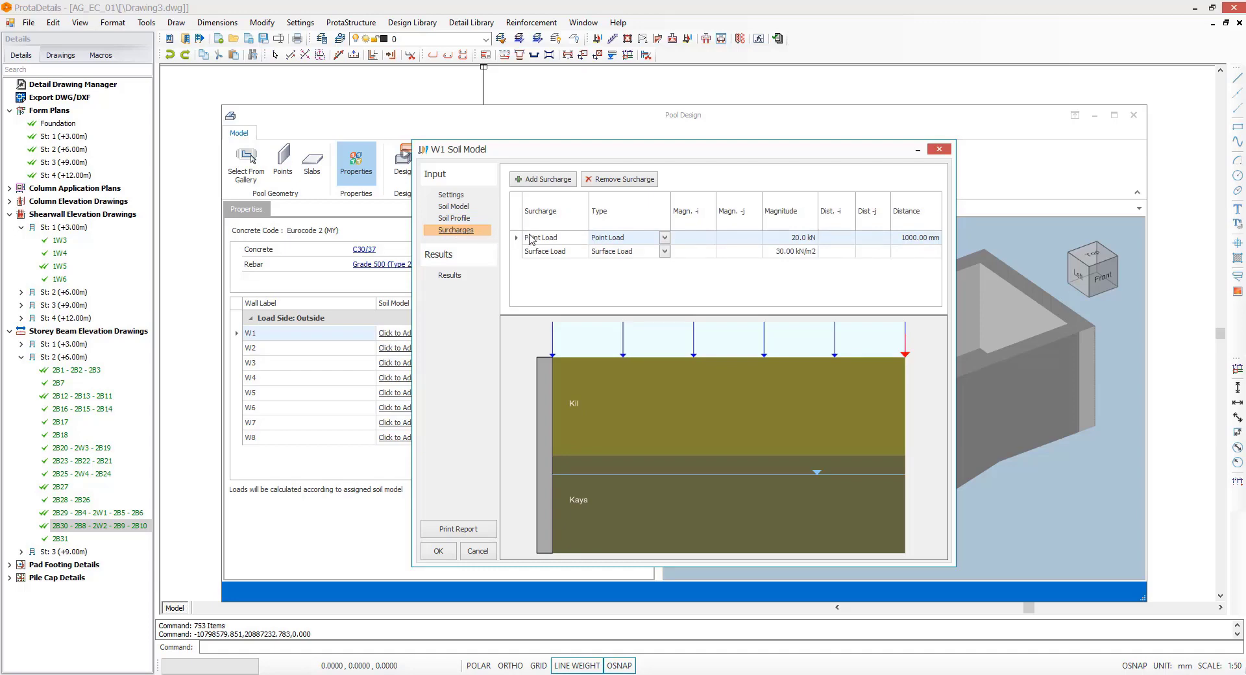
pyautogui.click(665, 251)
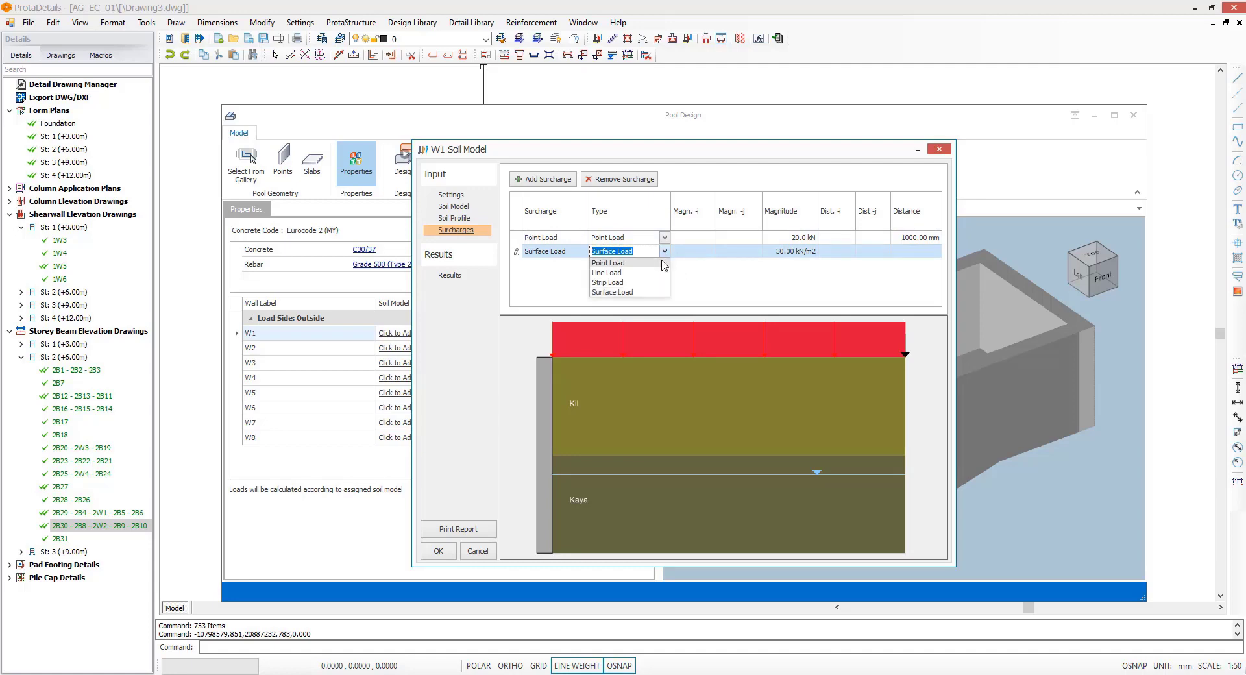
pyautogui.click(707, 287)
pyautogui.click(545, 180)
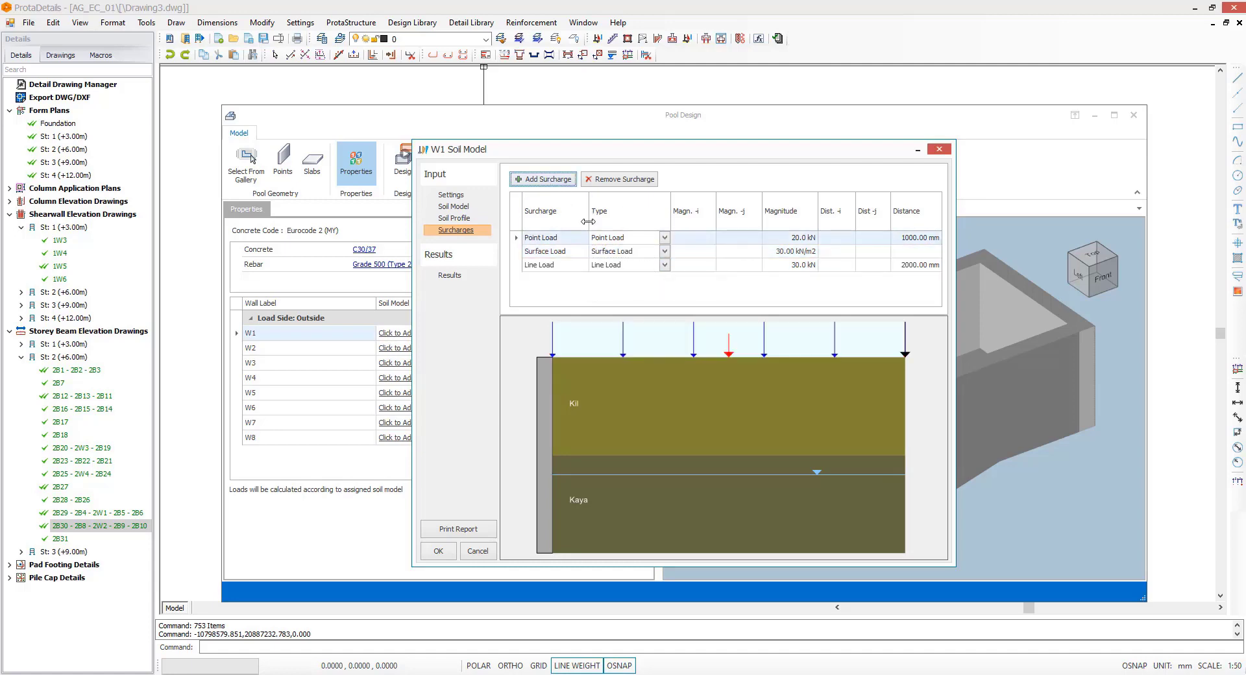
pyautogui.click(665, 264)
pyautogui.click(665, 264)
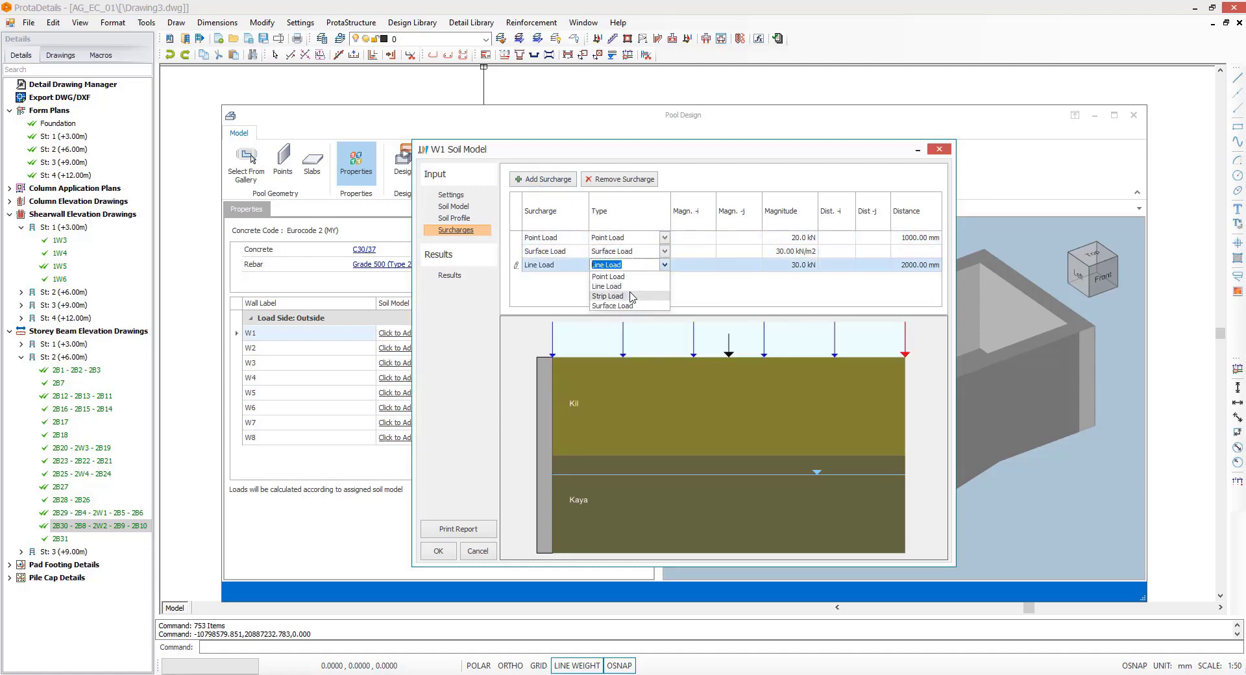
pyautogui.click(625, 297)
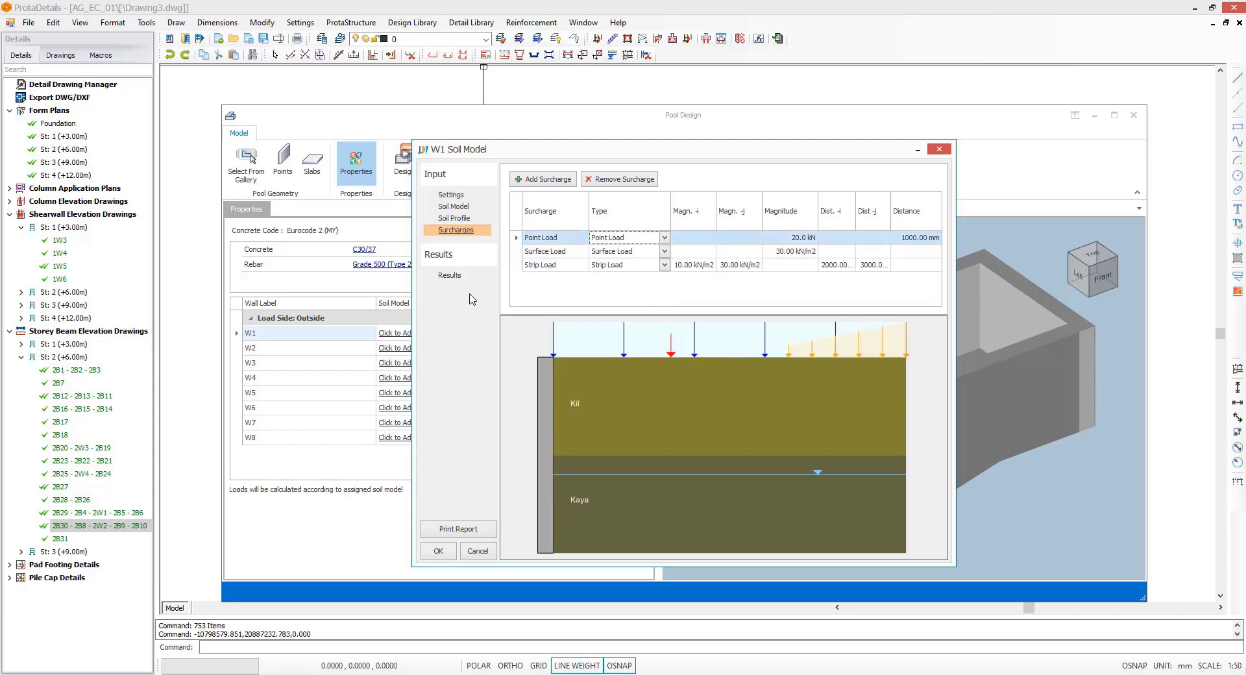
# Step: Accept wall W1's soil model, apply it to all the pool walls, and run the rebar design
pyautogui.click(439, 551)
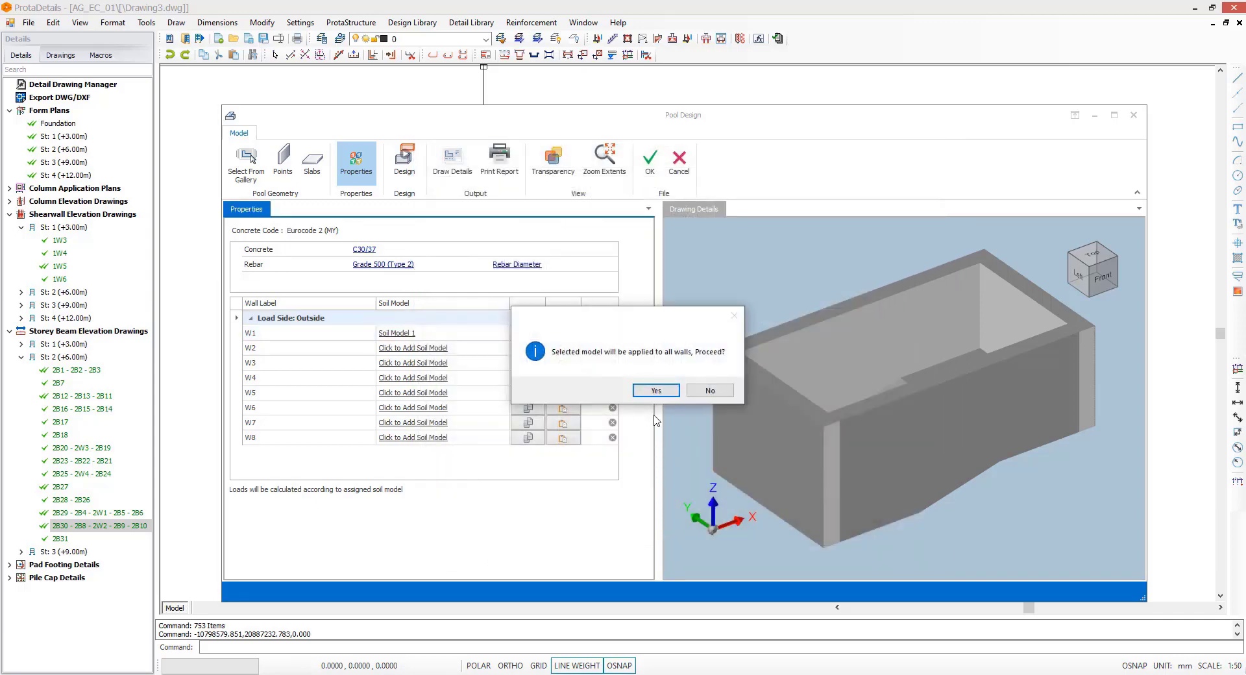
pyautogui.click(656, 392)
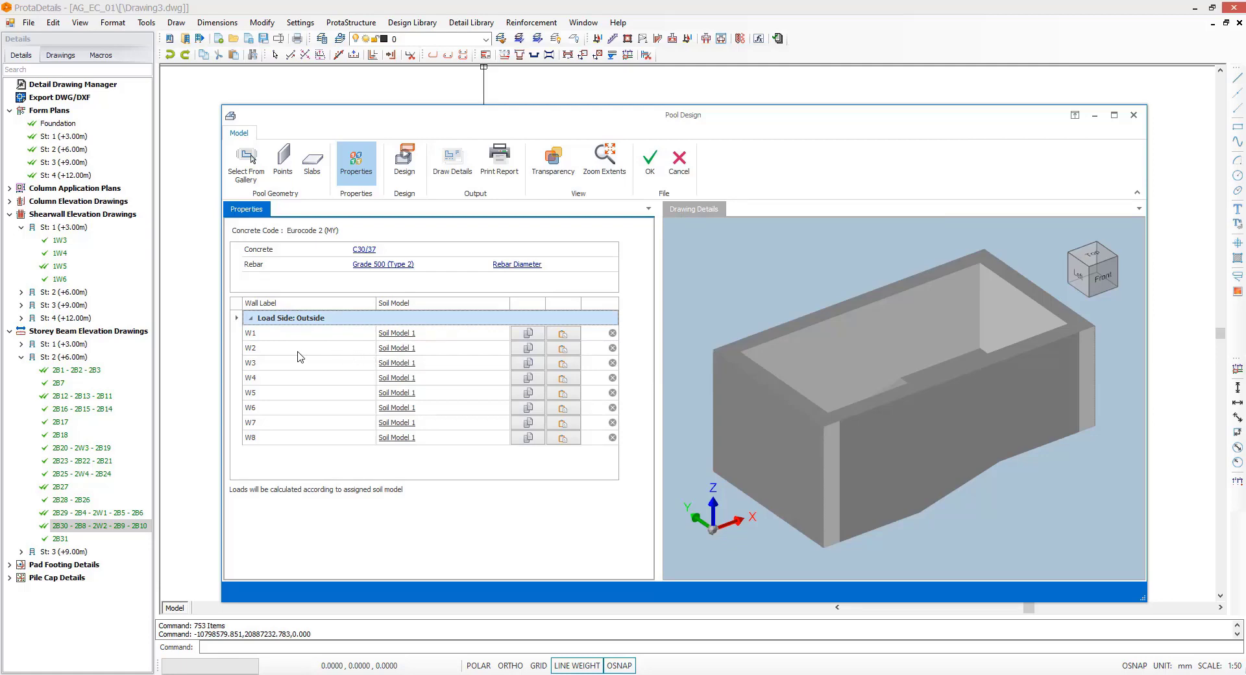
pyautogui.click(405, 162)
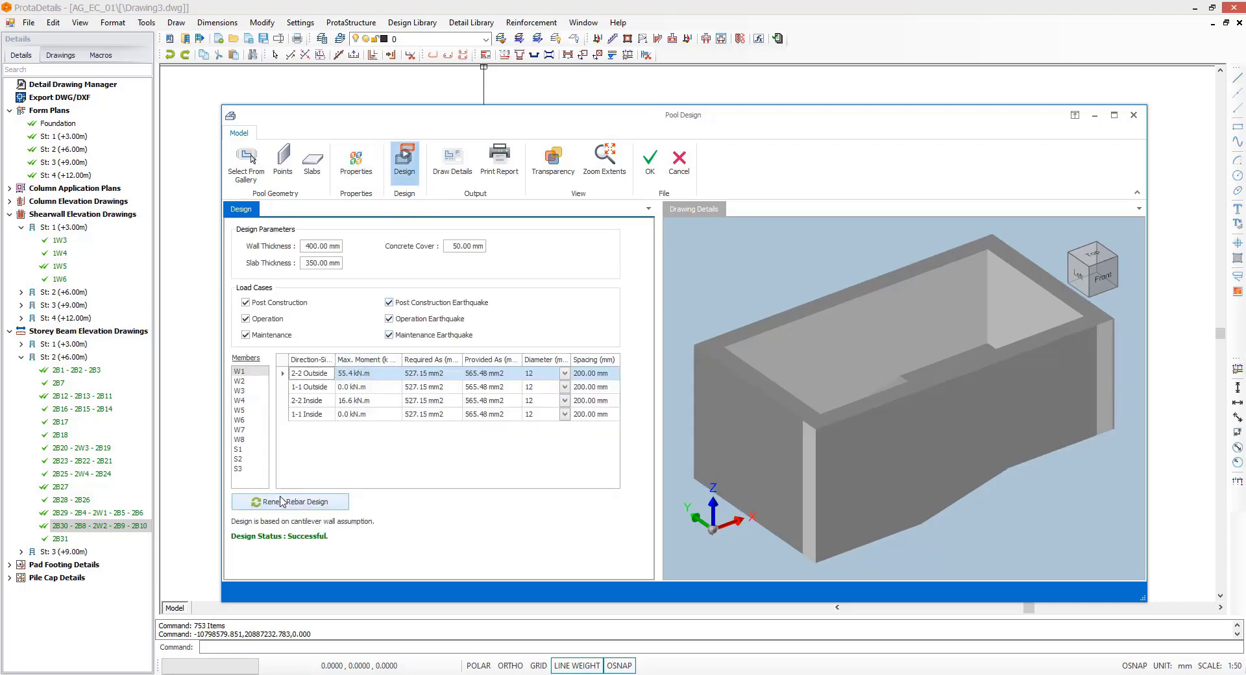
# Step: Look through the rebar diameters available for W1's 2-2 Outside direction and view the reinforcement through a transparent pool model
pyautogui.click(556, 379)
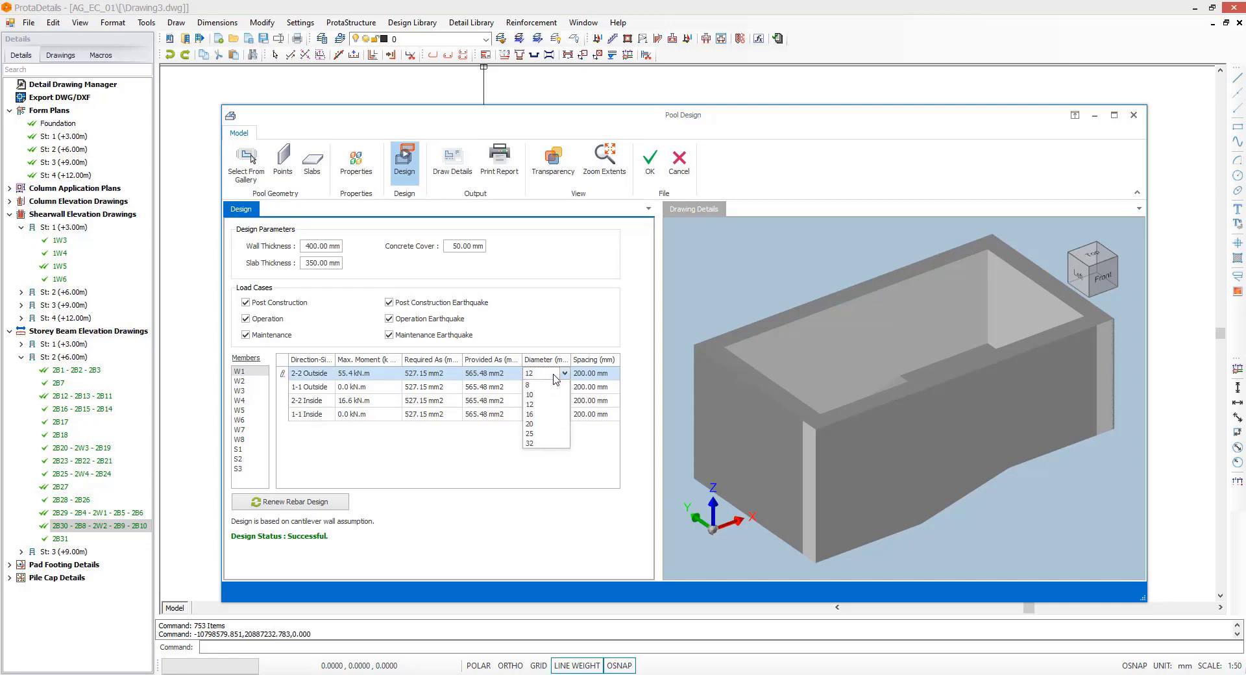
pyautogui.click(575, 328)
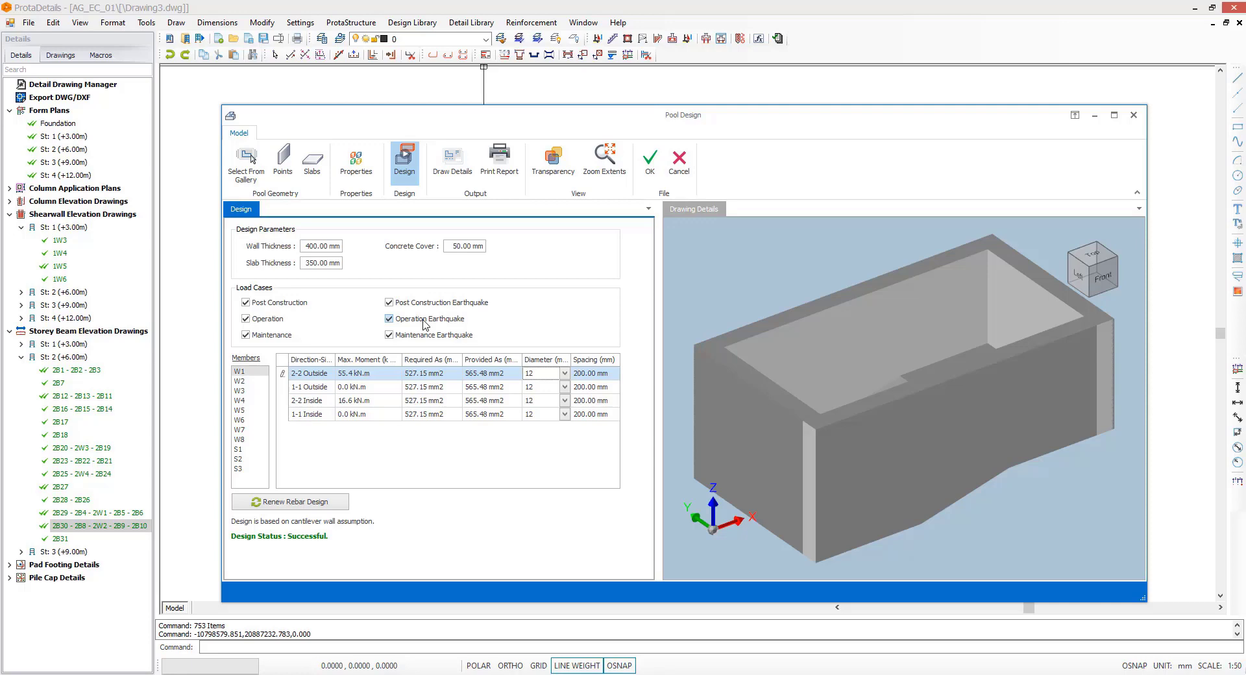
pyautogui.click(556, 167)
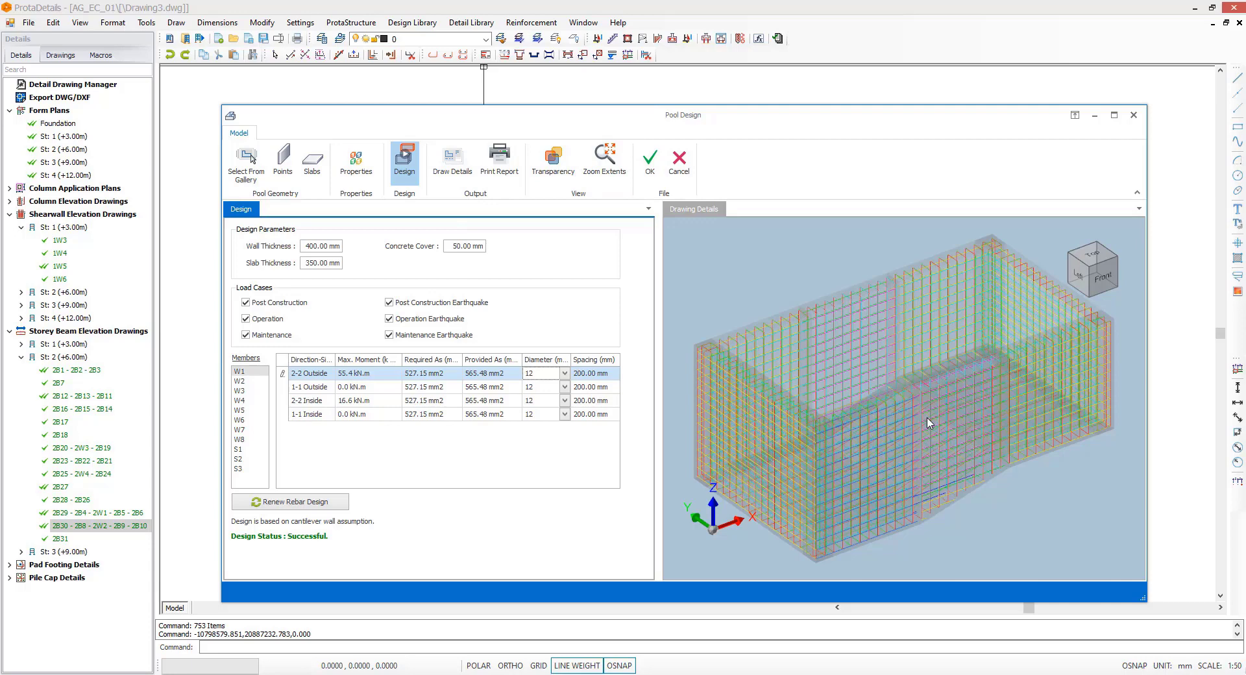
# Step: Create the pool design report and review its geometry, soil model, pressure distribution, load case and wall design summary sections
pyautogui.click(500, 163)
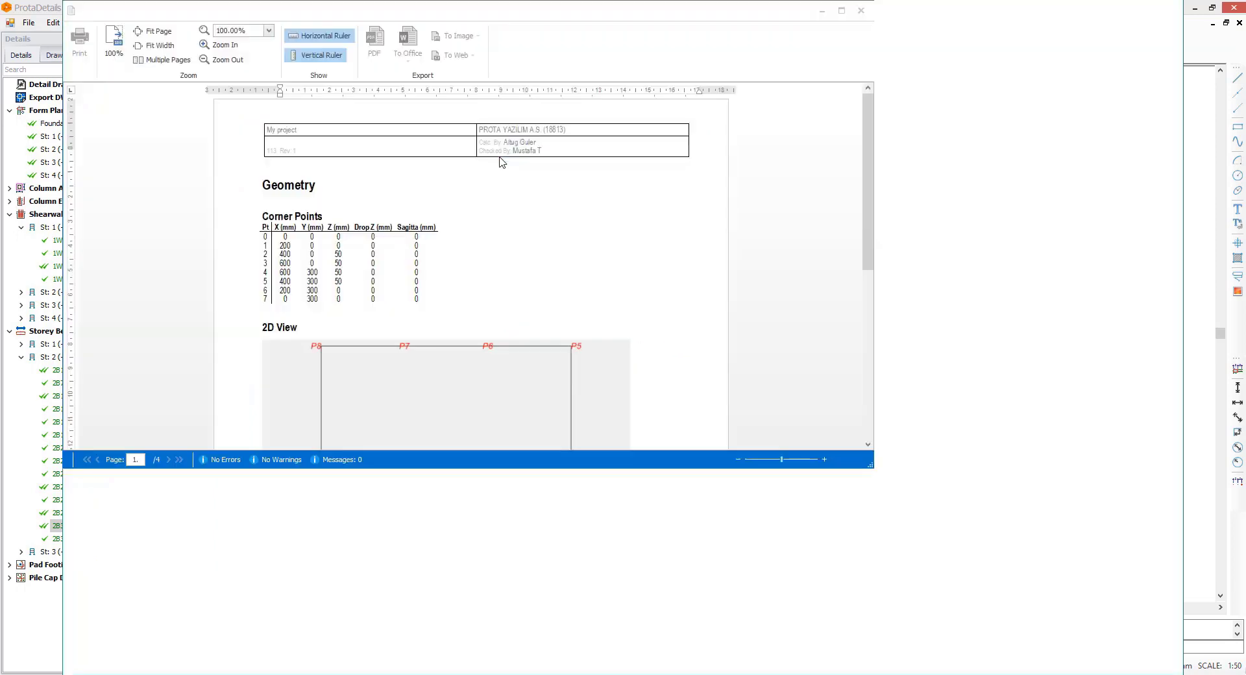
pyautogui.scroll(-8, 531, 286)
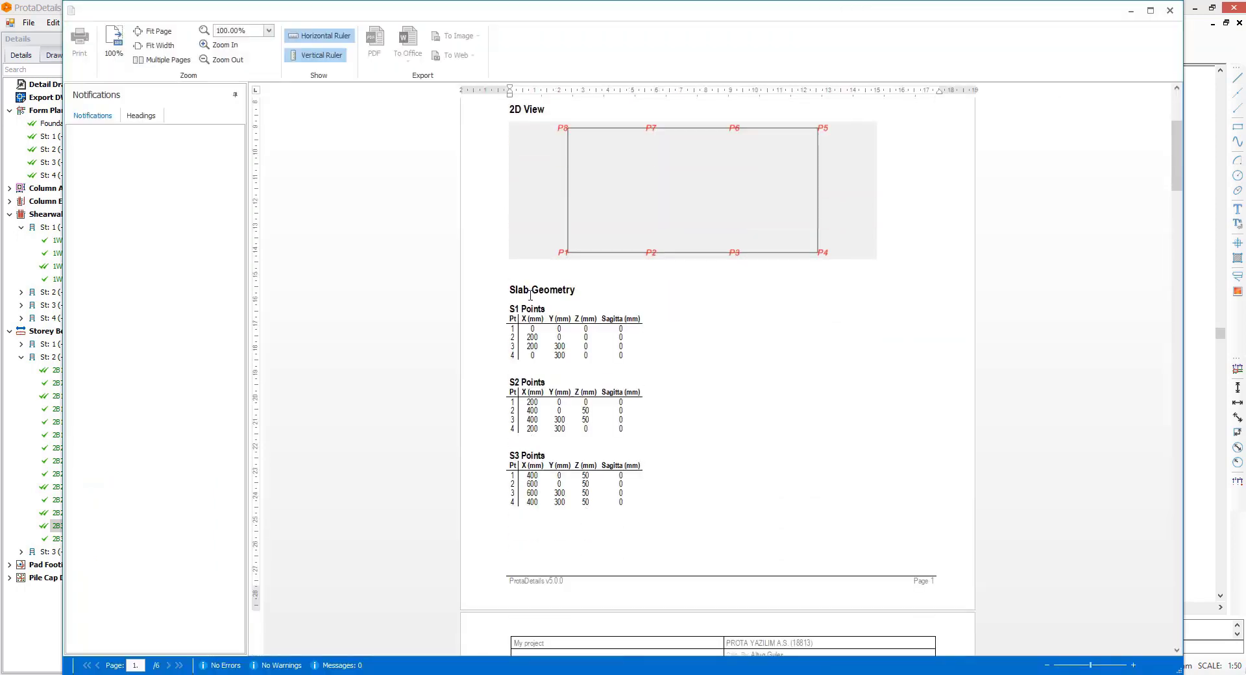
pyautogui.scroll(-3, 528, 304)
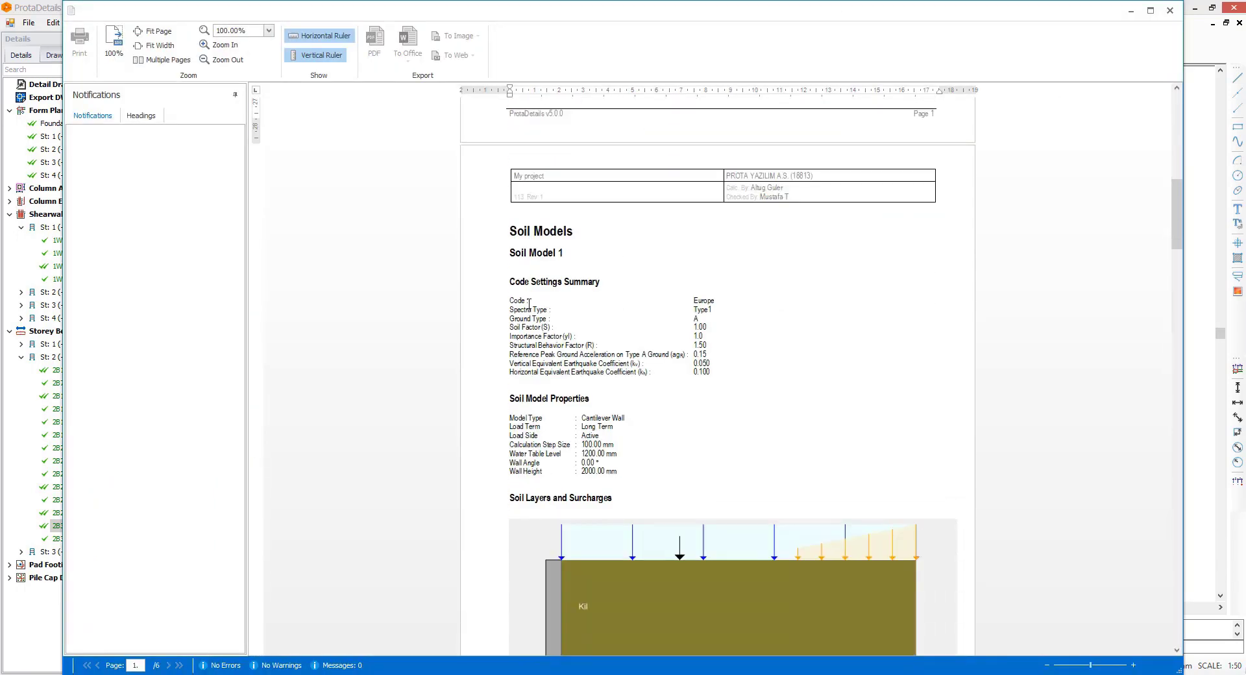
pyautogui.scroll(-3, 528, 303)
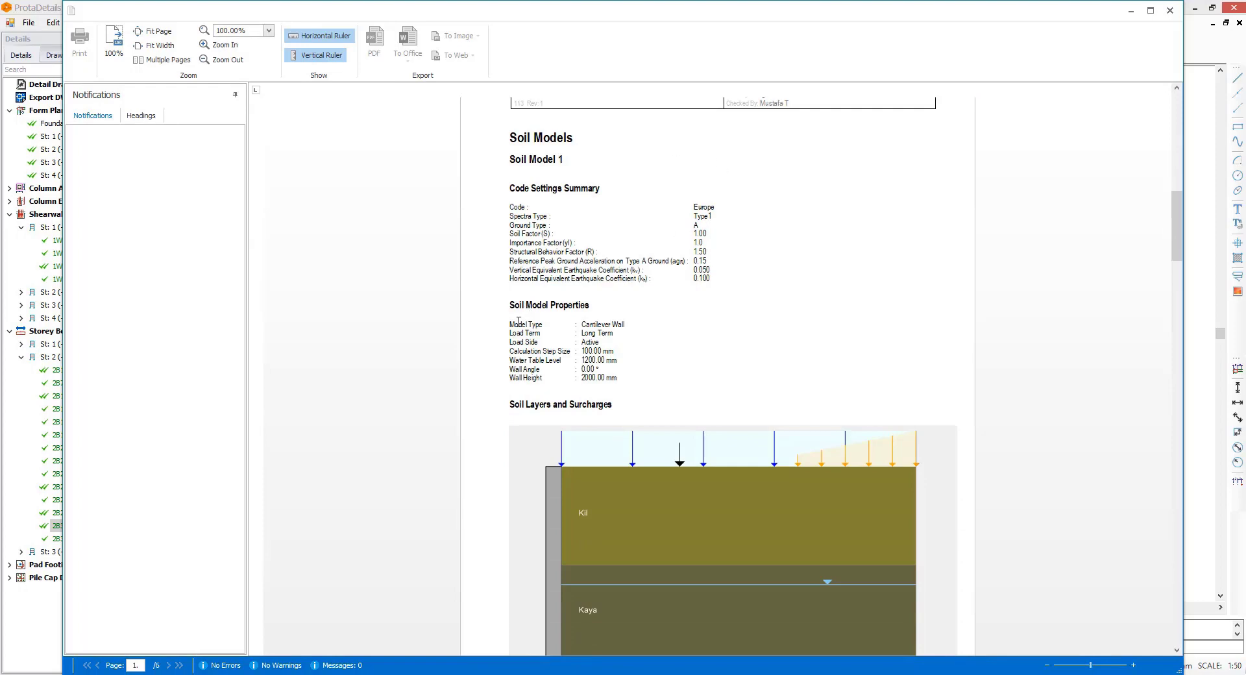
pyautogui.scroll(-2, 519, 321)
pyautogui.scroll(-11, 518, 320)
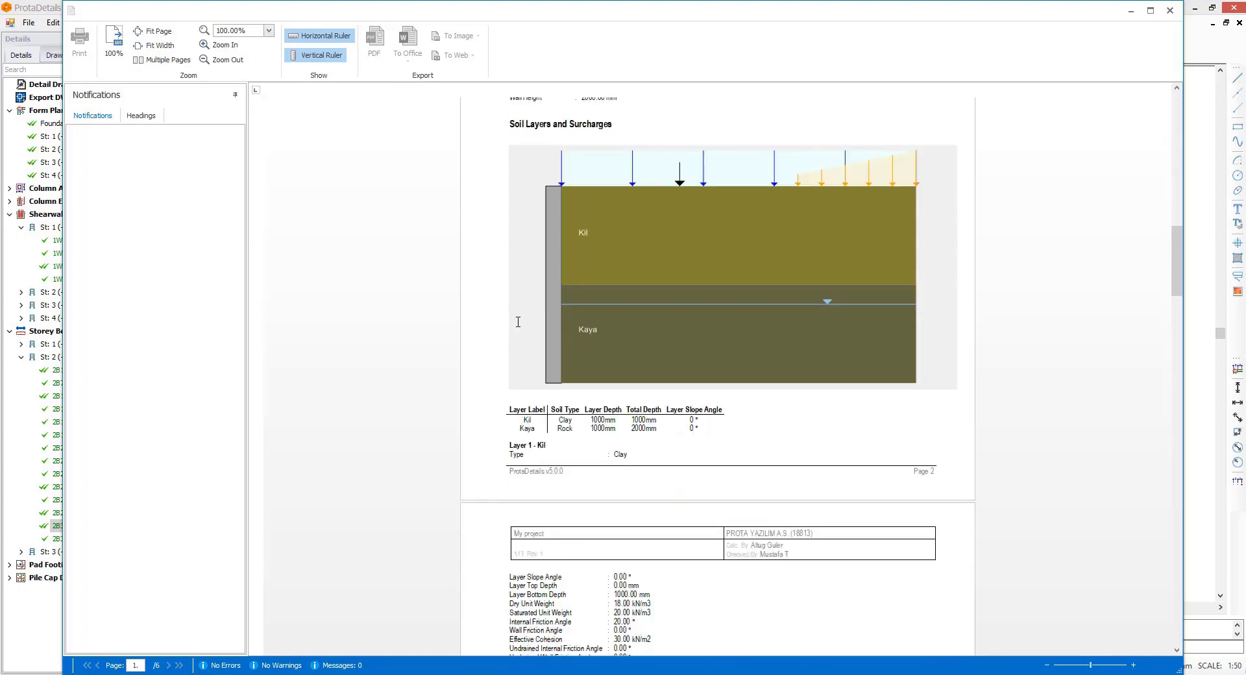
pyautogui.scroll(-6, 519, 321)
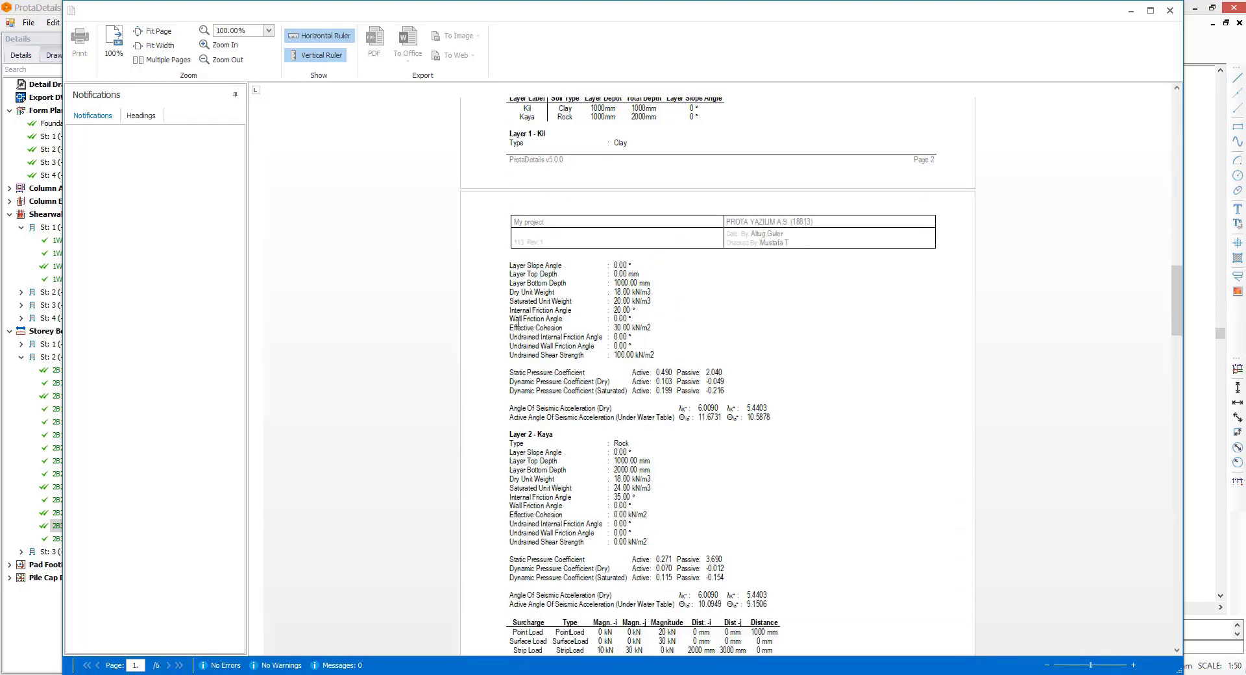
pyautogui.scroll(-4, 518, 321)
pyautogui.scroll(-5, 519, 321)
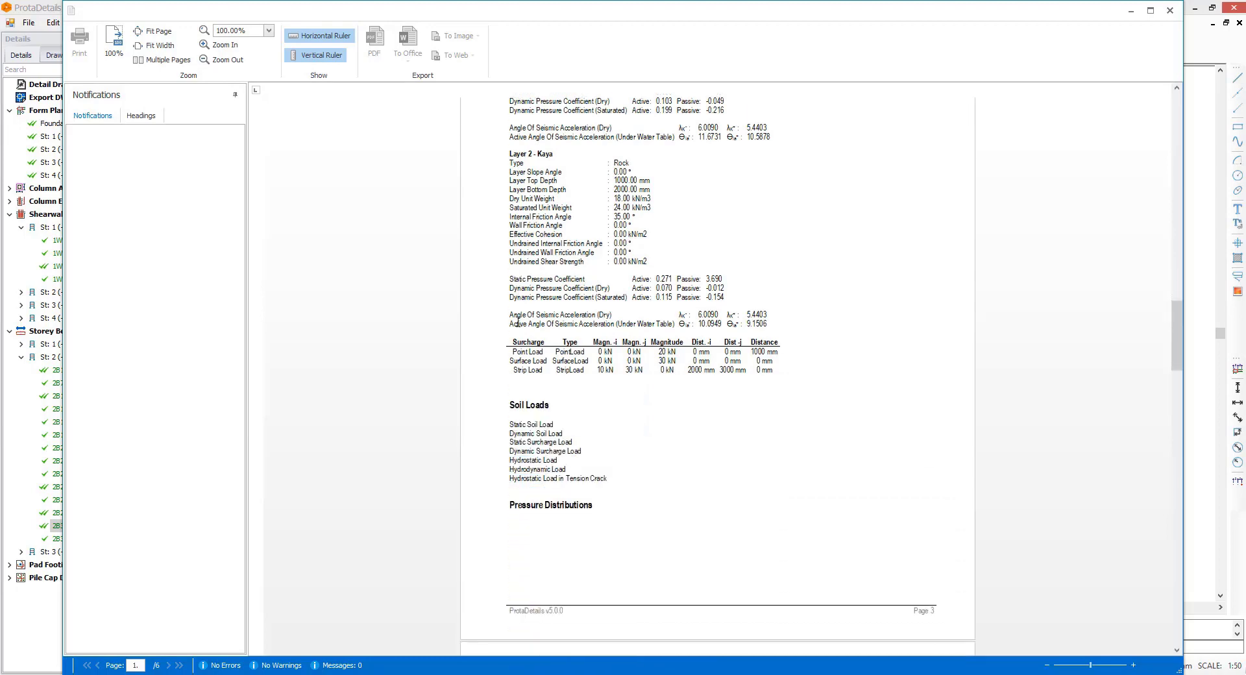
pyautogui.scroll(-20, 517, 323)
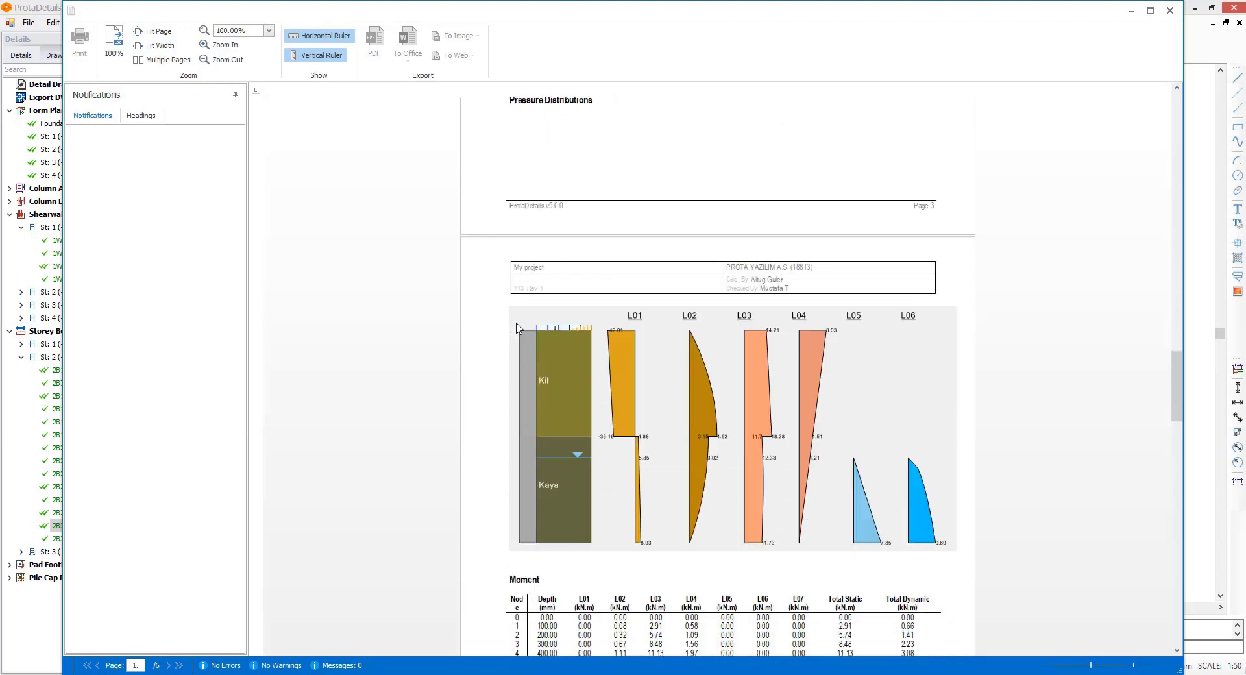
pyautogui.scroll(-13, 517, 328)
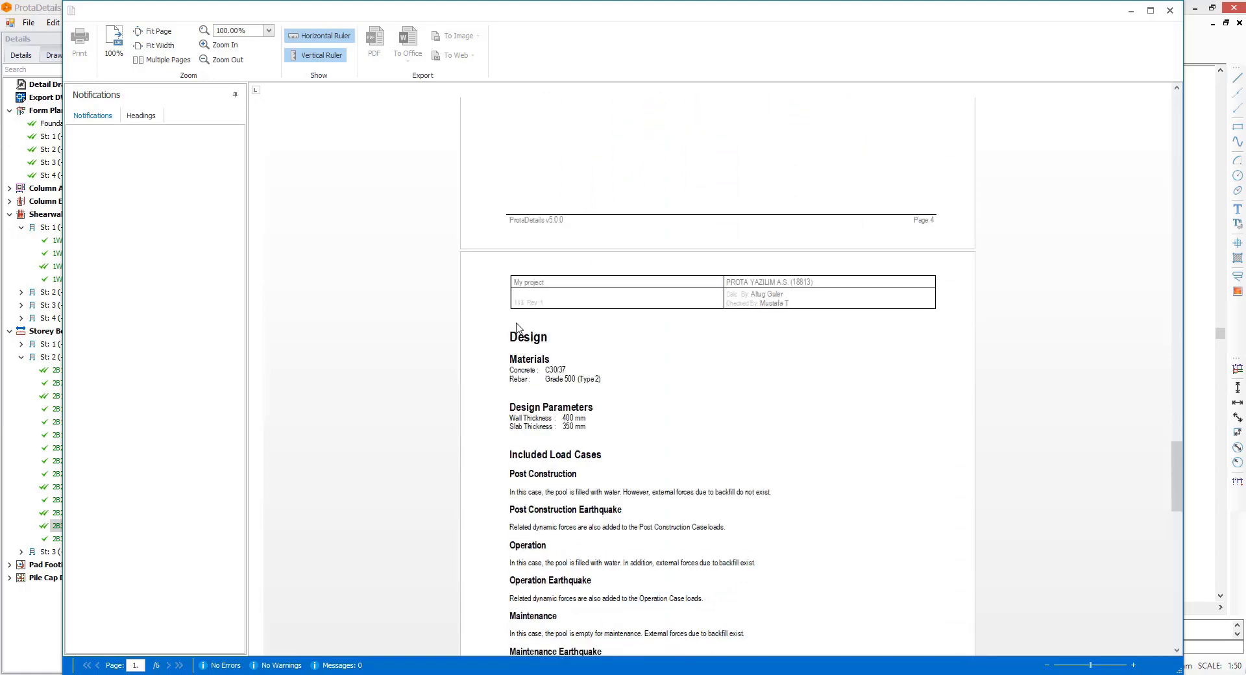
pyautogui.scroll(-5, 518, 328)
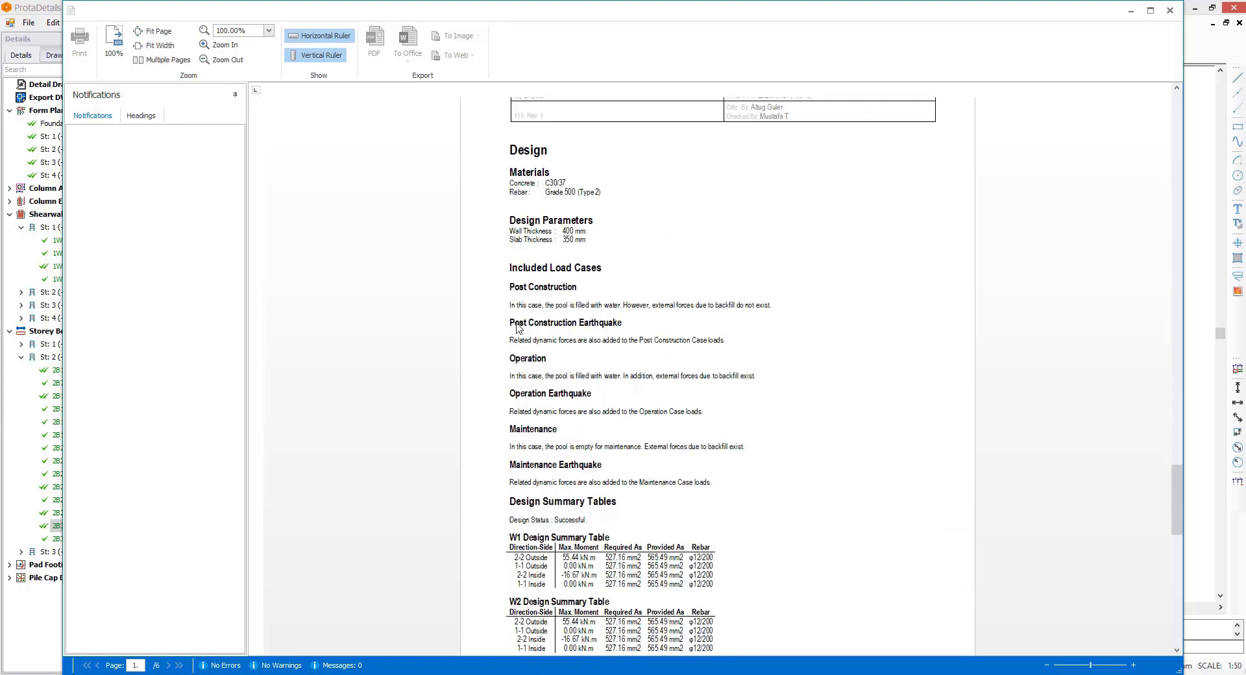
pyautogui.scroll(-18, 517, 327)
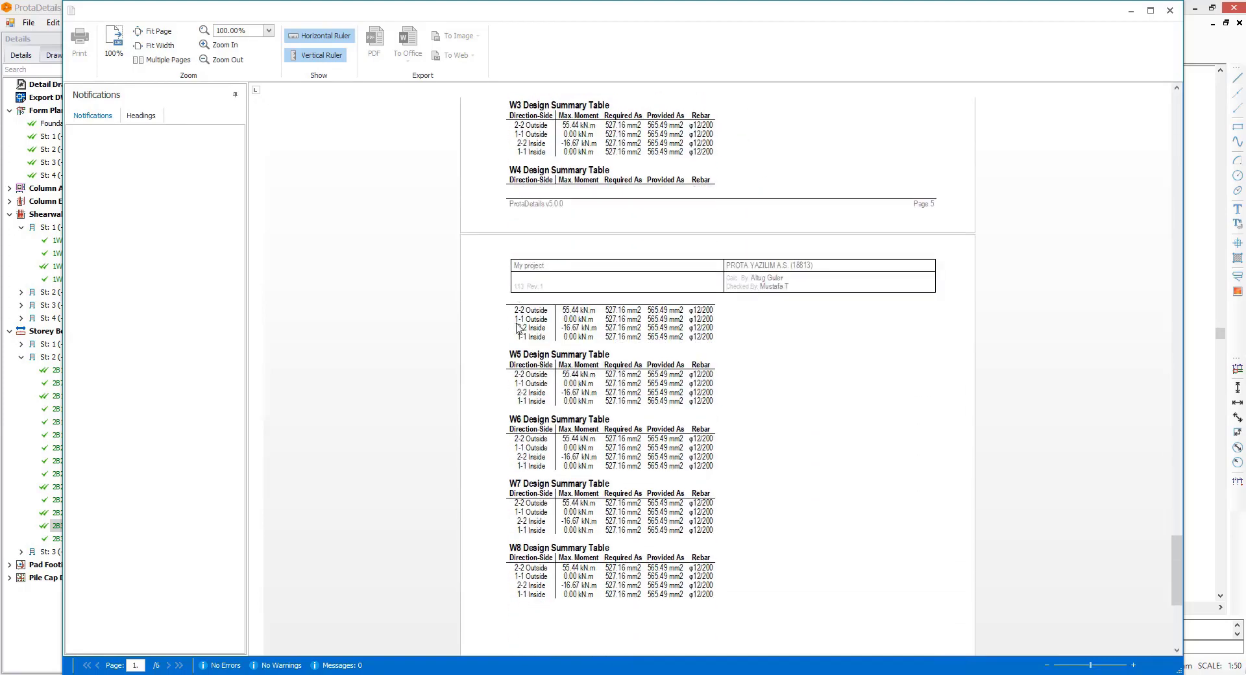
pyautogui.scroll(-10, 517, 328)
pyautogui.click(1170, 11)
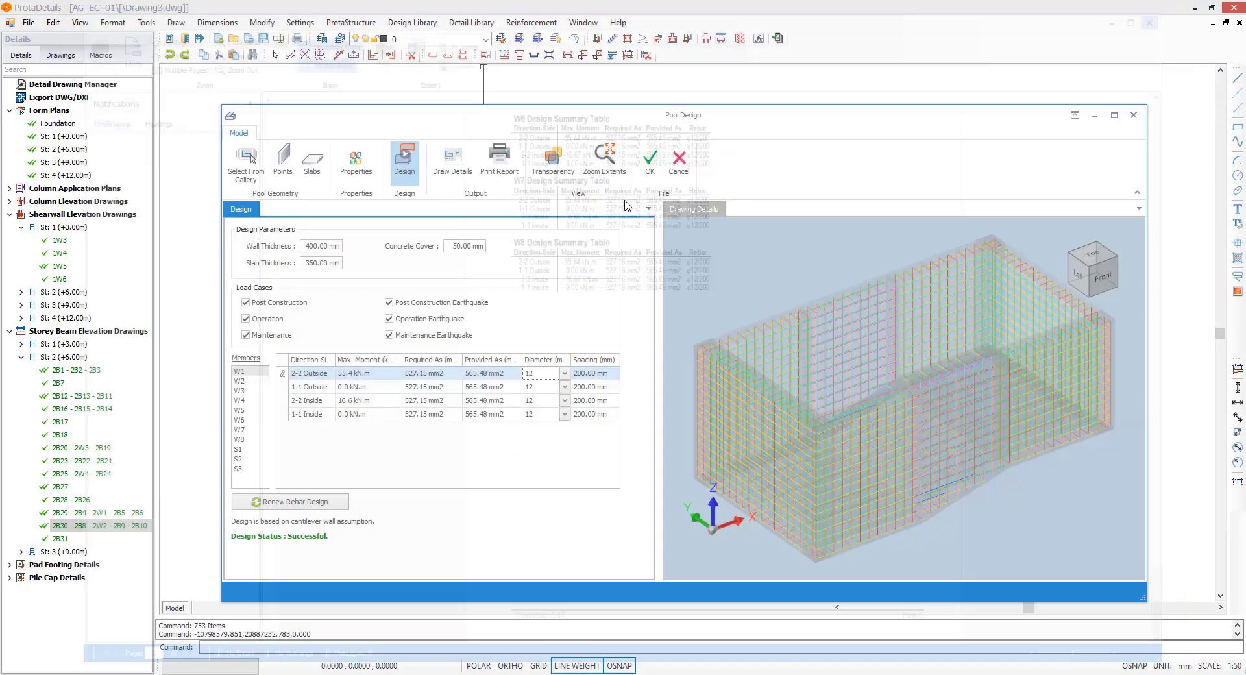
# Step: Generate the pool's detail drawing and inspect the reinforcement layout in the preview
pyautogui.click(454, 162)
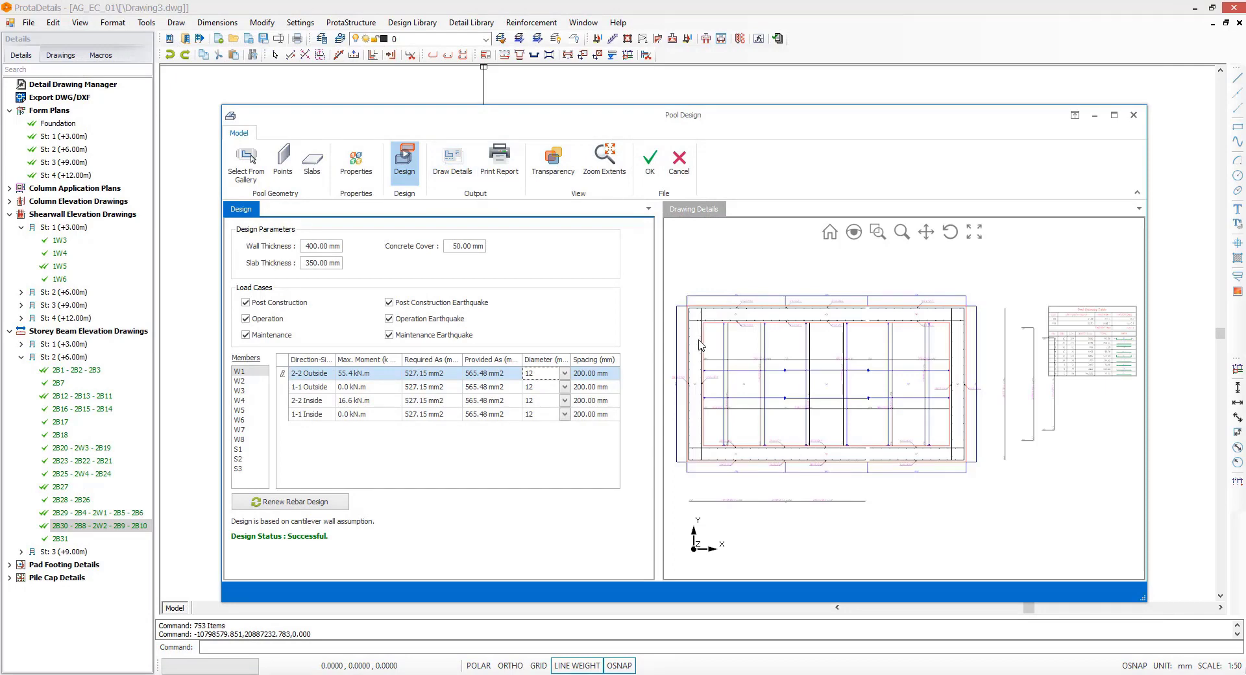
pyautogui.scroll(3, 709, 354)
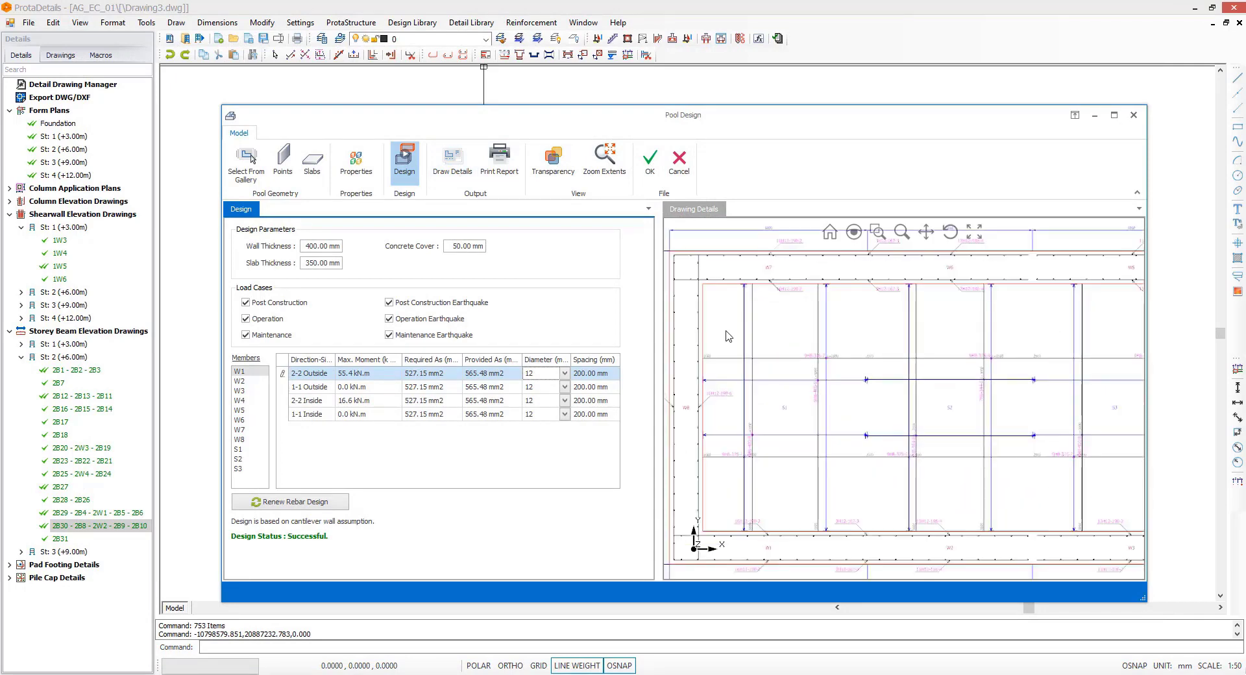
pyautogui.scroll(2, 726, 331)
pyautogui.click(772, 341)
pyautogui.scroll(-2, 763, 336)
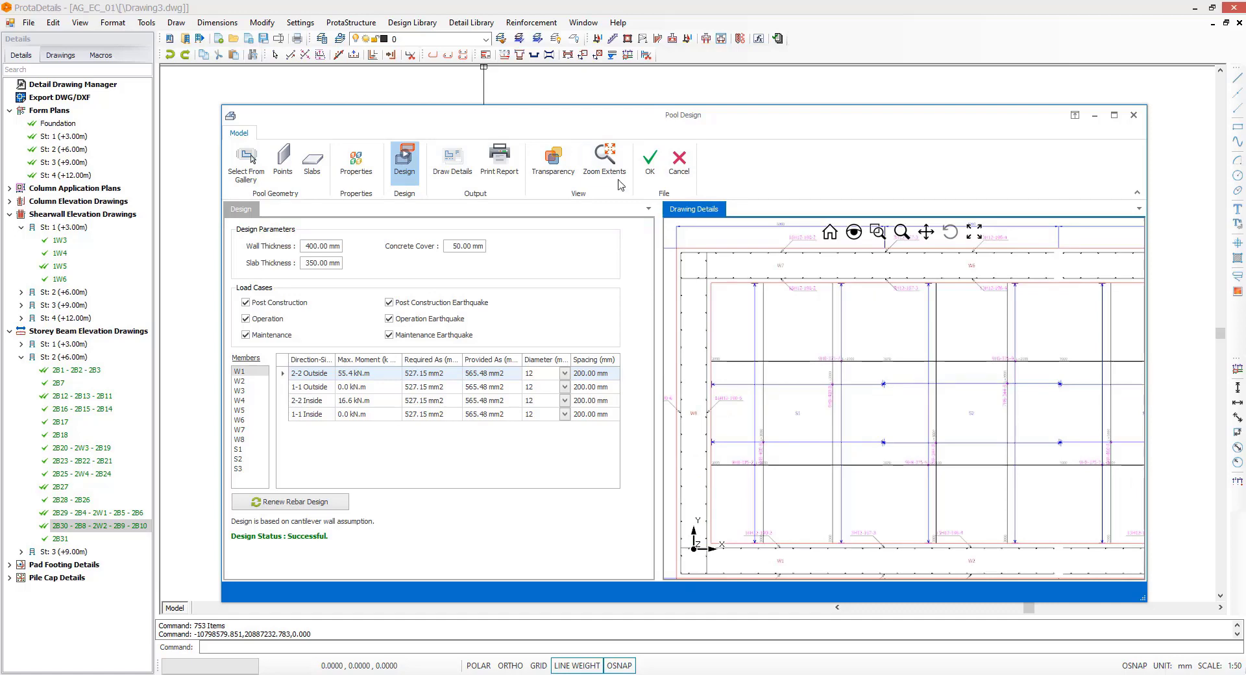
# Step: Accept the pool design and place its reinforcement details and quantity table in the empty drawing
pyautogui.click(651, 164)
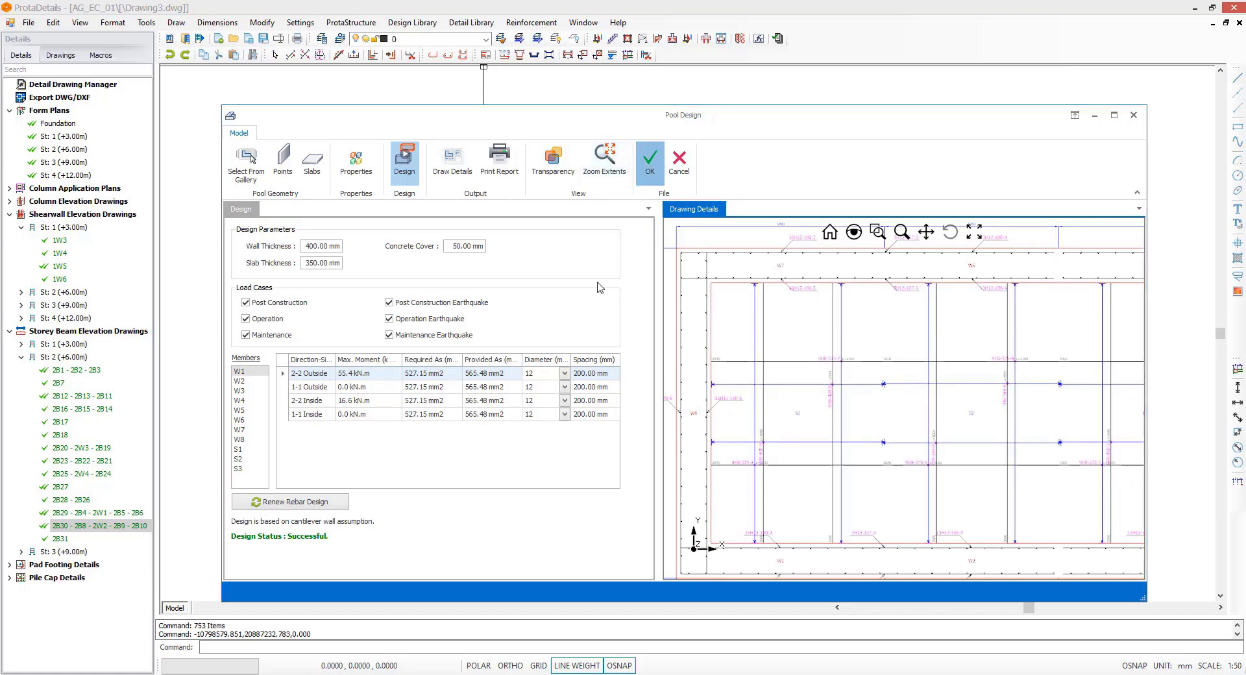
pyautogui.moveTo(518, 419); pyautogui.dragTo(517, 426, button='middle')
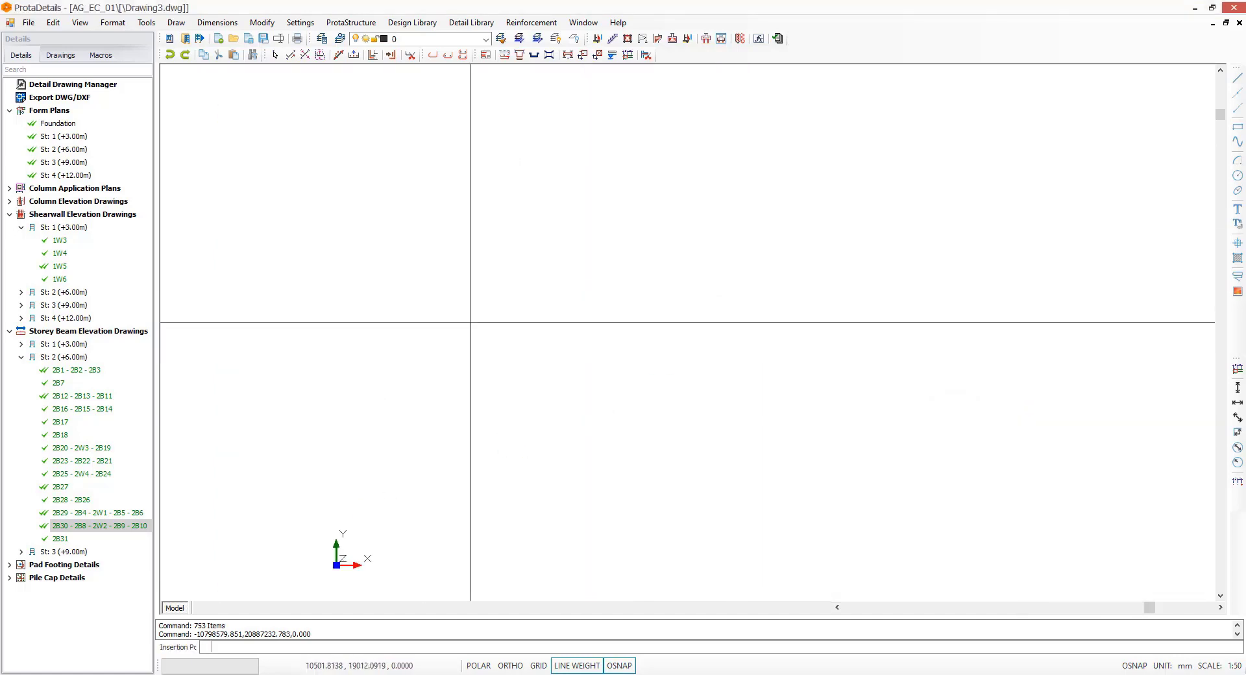
pyautogui.click(447, 194)
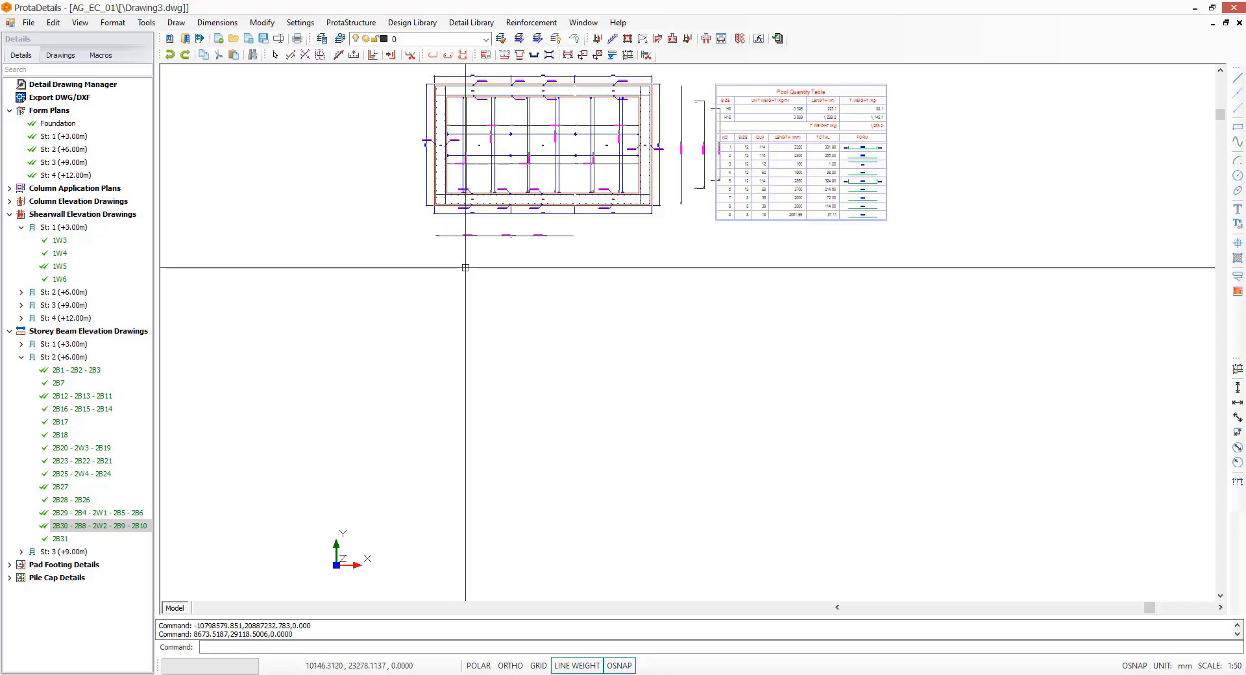
pyautogui.moveTo(618, 237); pyautogui.dragTo(629, 315, button='middle')
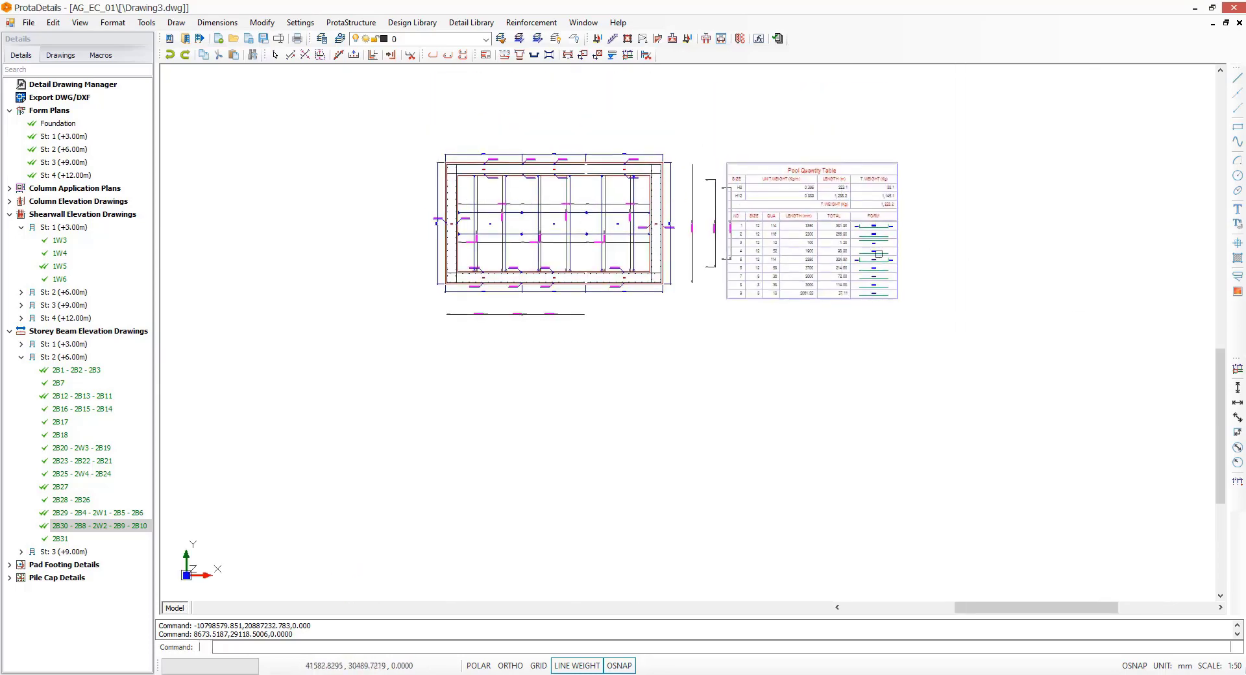
# Step: Delete the Pool Quantity Table beside the pool reinforcement drawing
pyautogui.click(811, 260)
pyautogui.press('Delete')
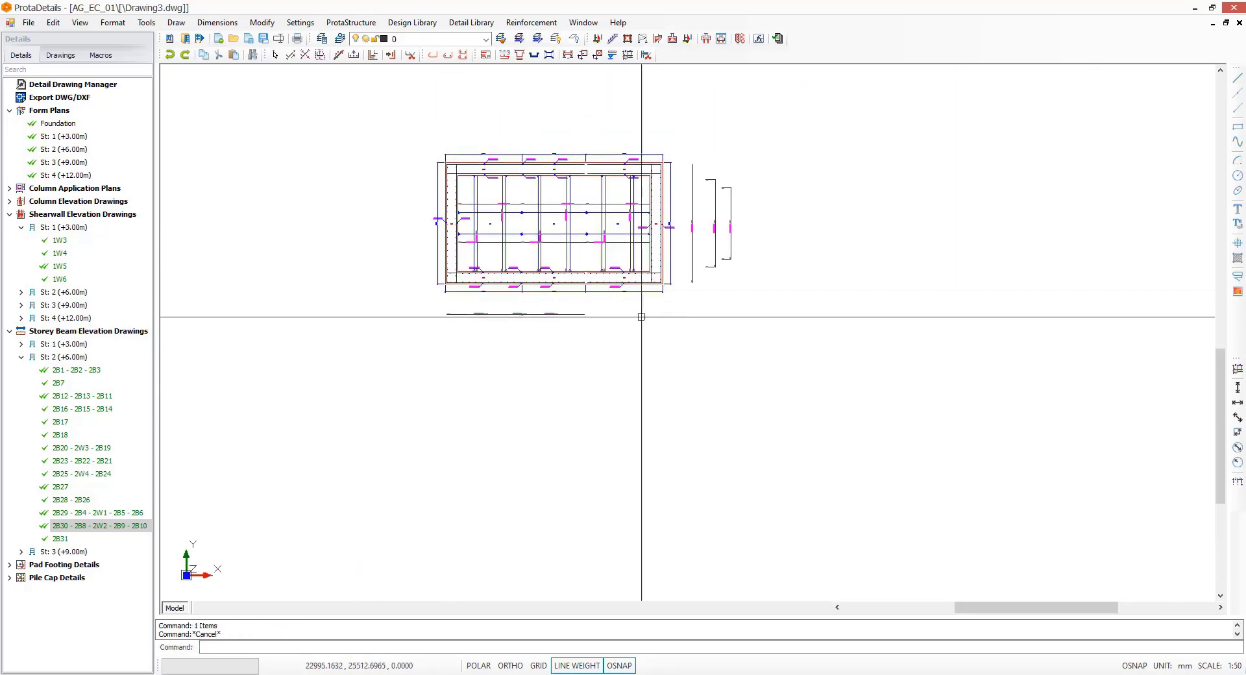
pyautogui.scroll(2, 662, 323)
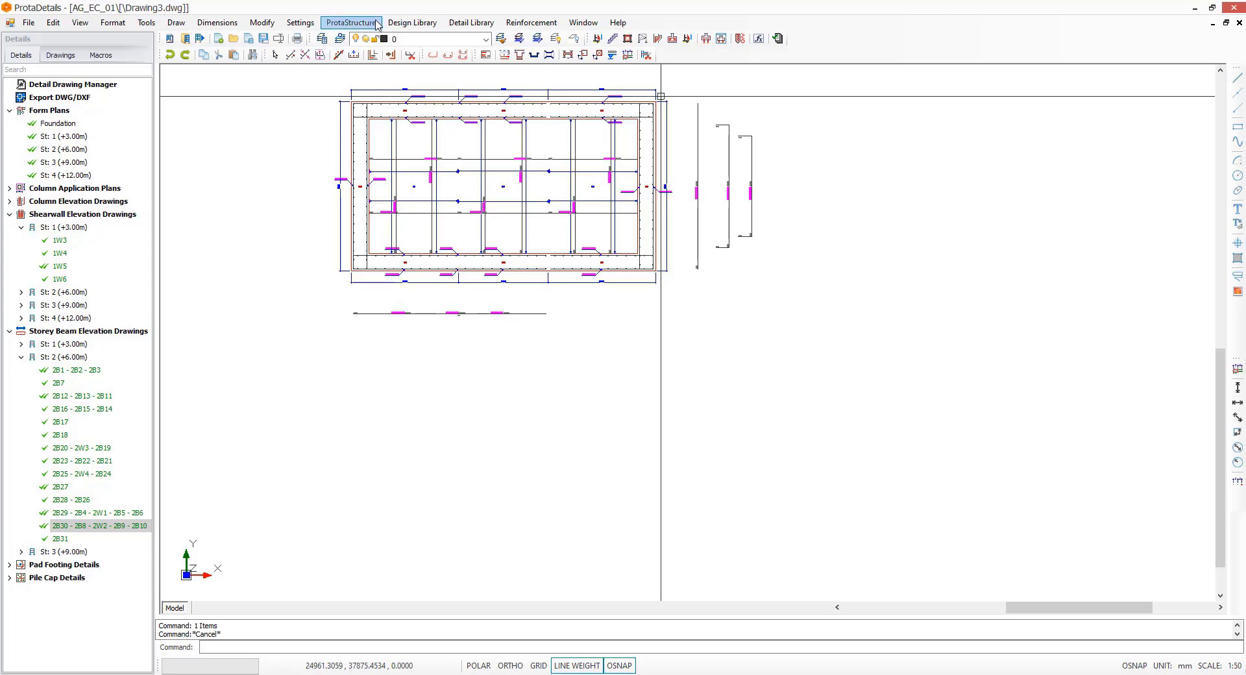
# Step: Design a double-armed stair of the Supported By 3 Outer Edges type with the given stair parameters
pyautogui.click(412, 22)
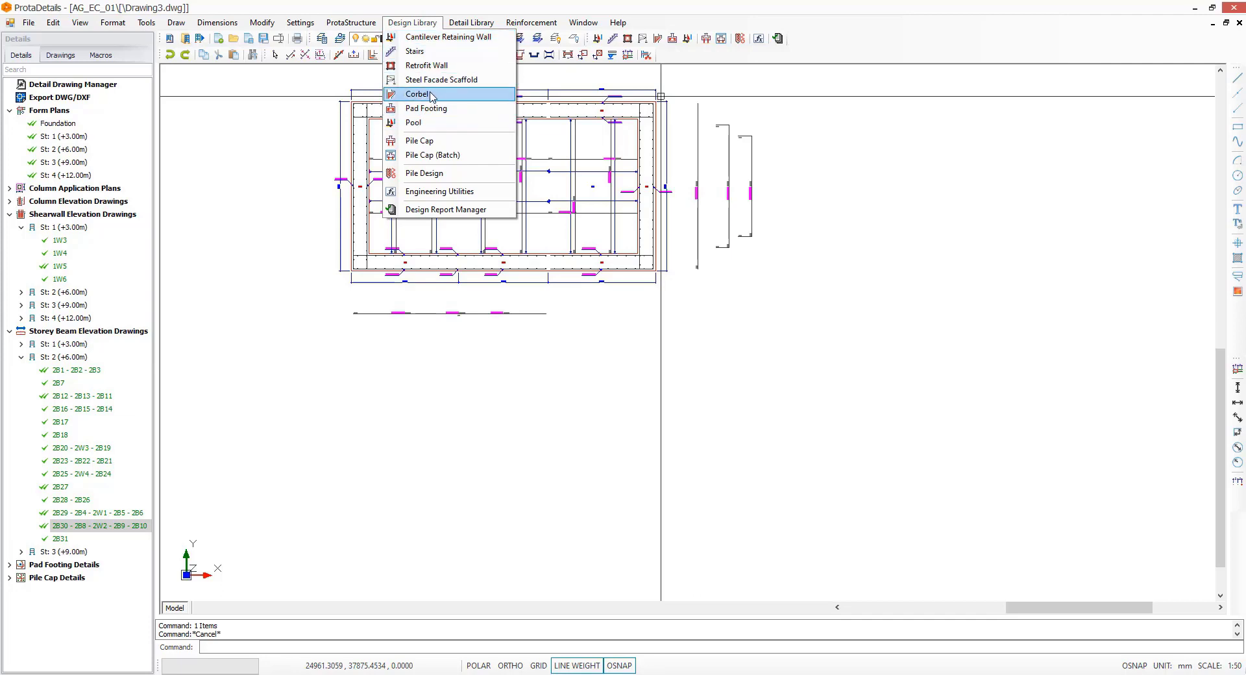
pyautogui.click(426, 51)
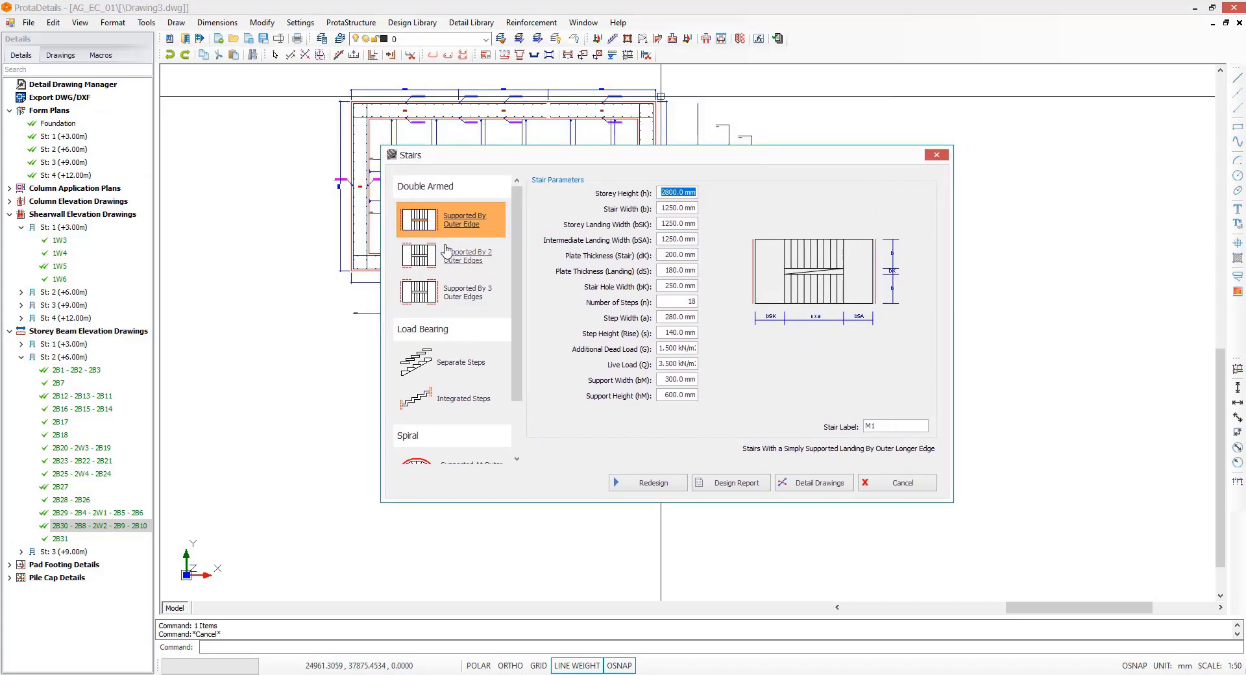
pyautogui.click(445, 251)
pyautogui.click(452, 292)
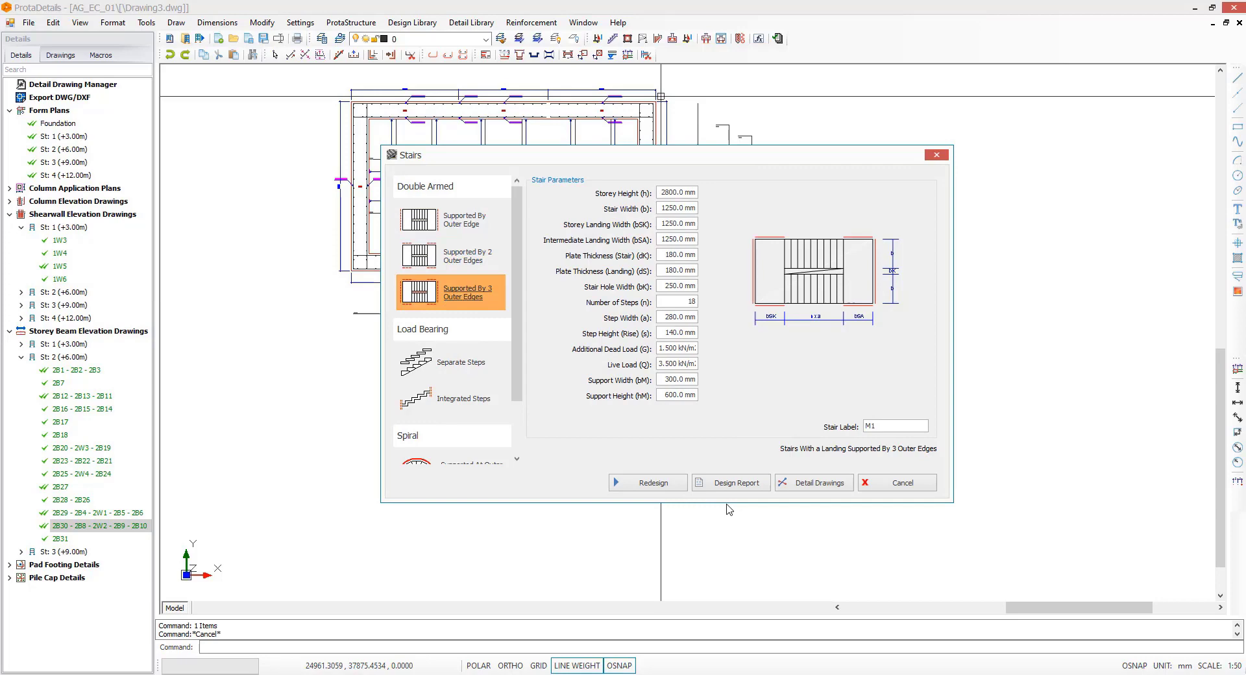
pyautogui.click(663, 487)
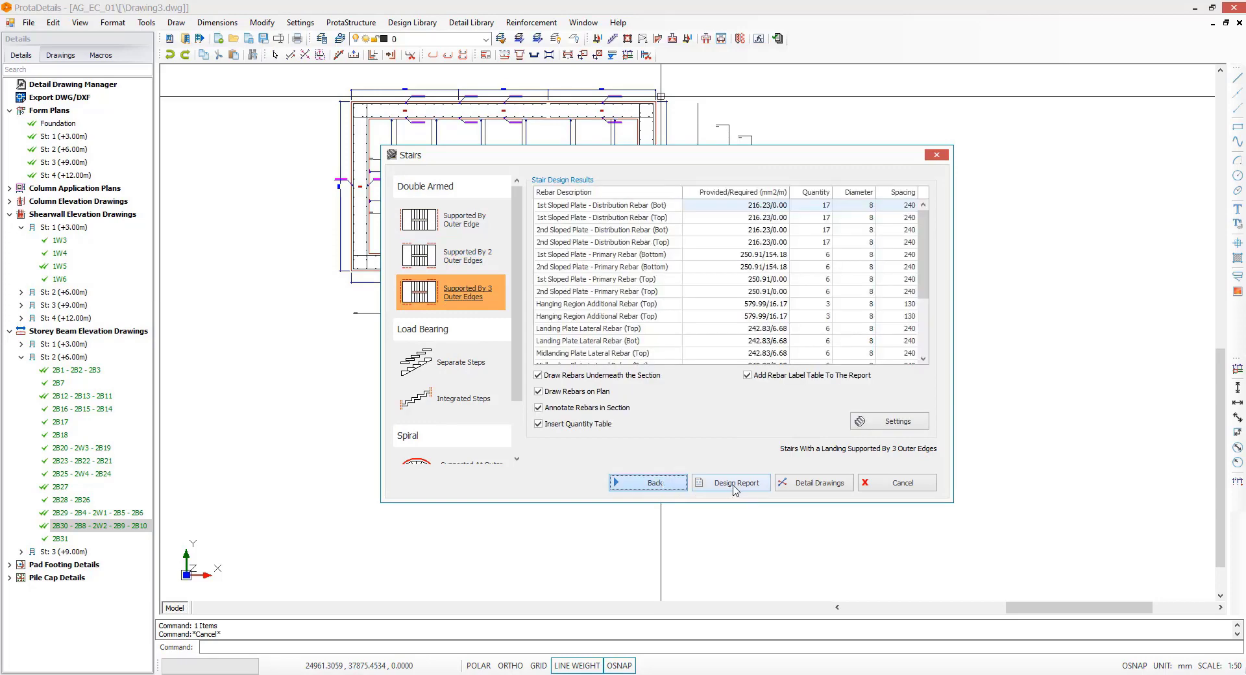
# Step: Generate the stair's detail drawings and place them with their quantity table below the pool detail
pyautogui.click(824, 486)
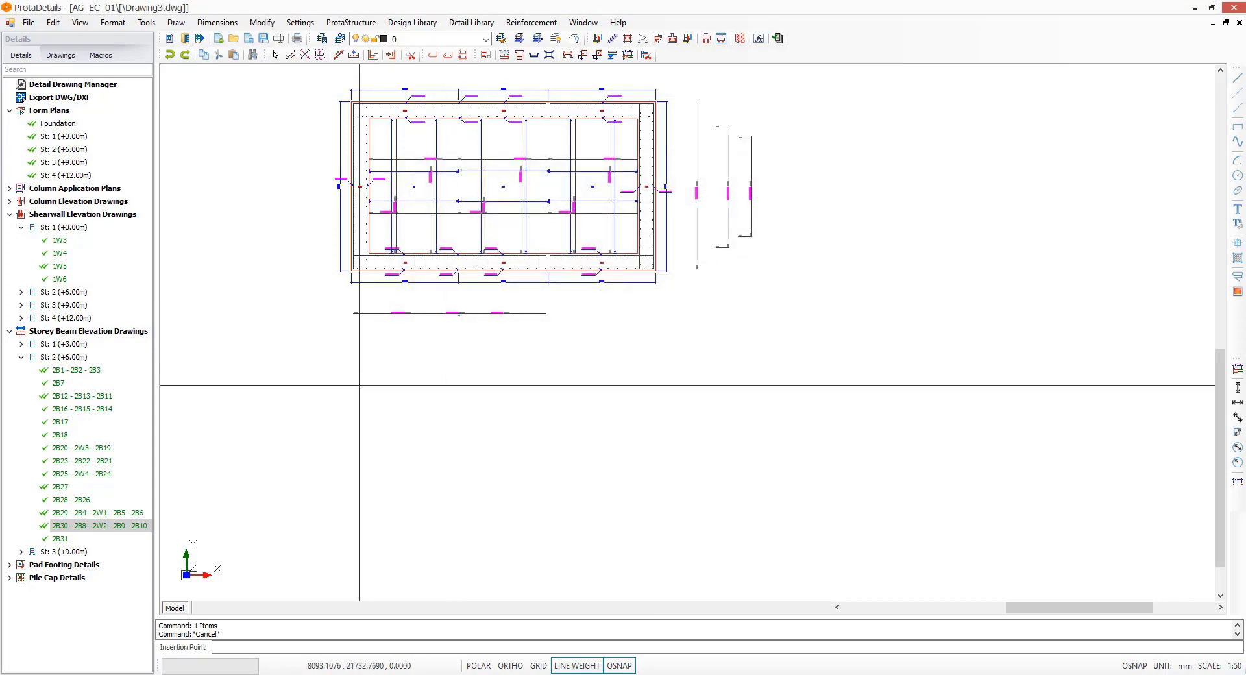
pyautogui.click(344, 354)
pyautogui.scroll(-2, 351, 346)
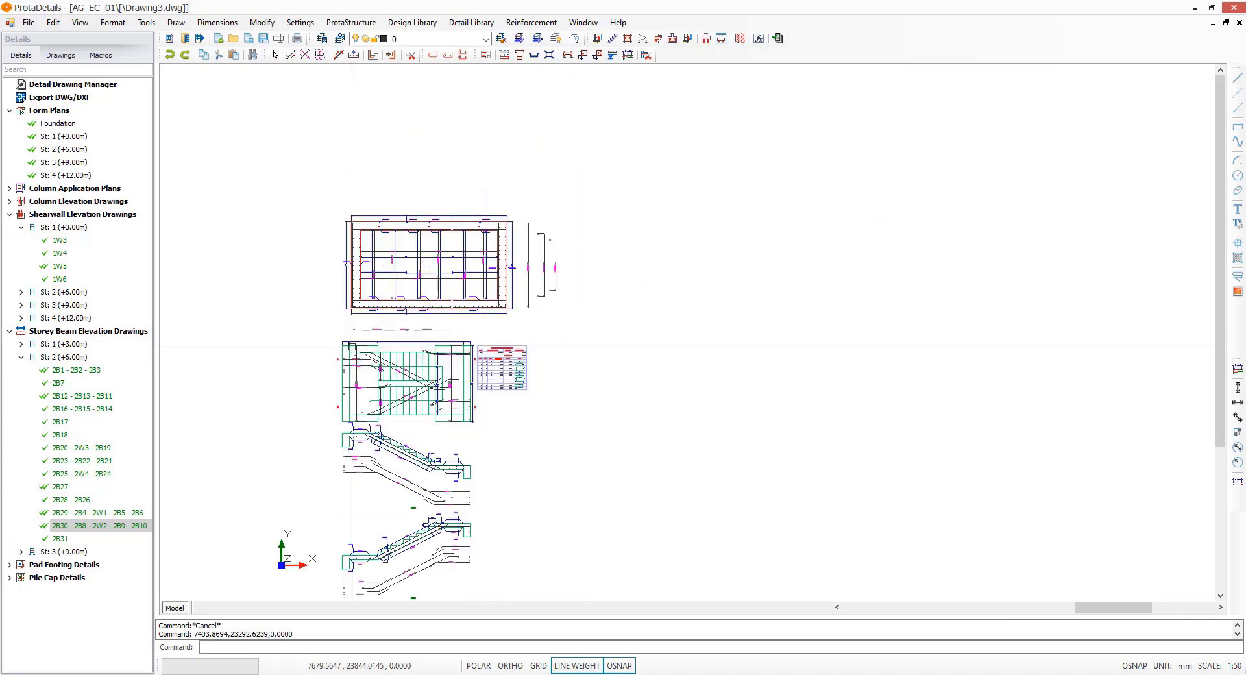
# Step: Review the column loads of pile cap PC-1C8, accept its design and place the details beside the pool drawing
pyautogui.click(418, 23)
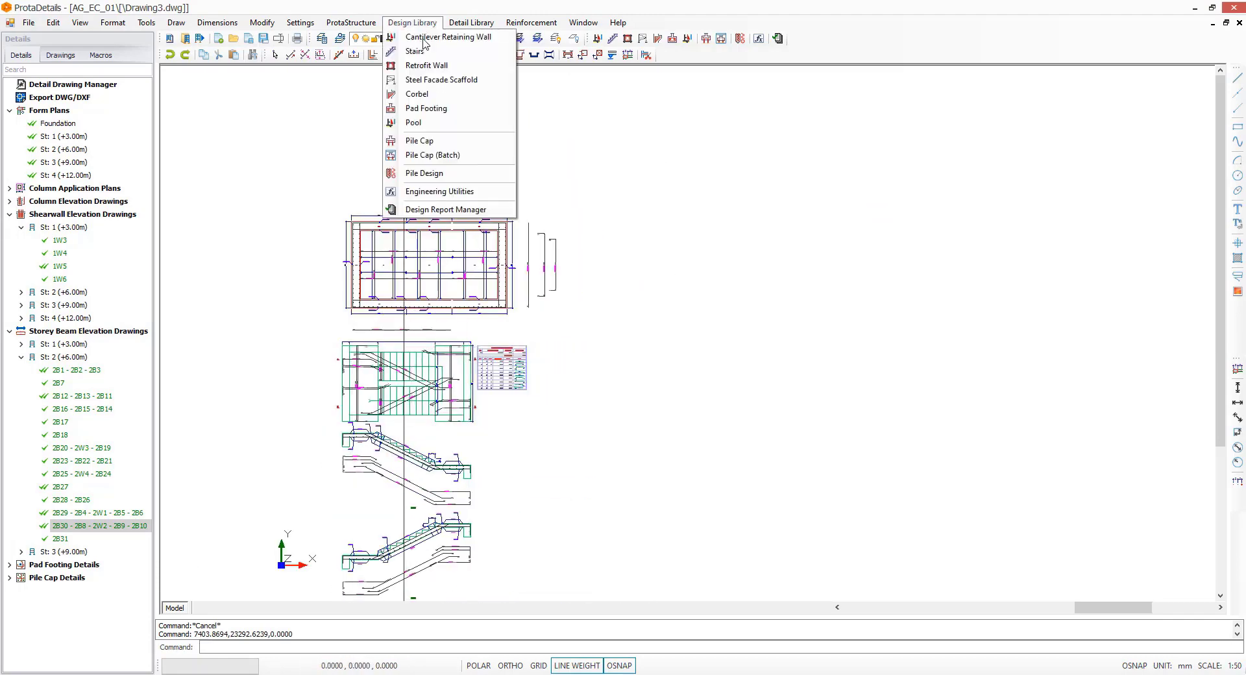
pyautogui.click(427, 141)
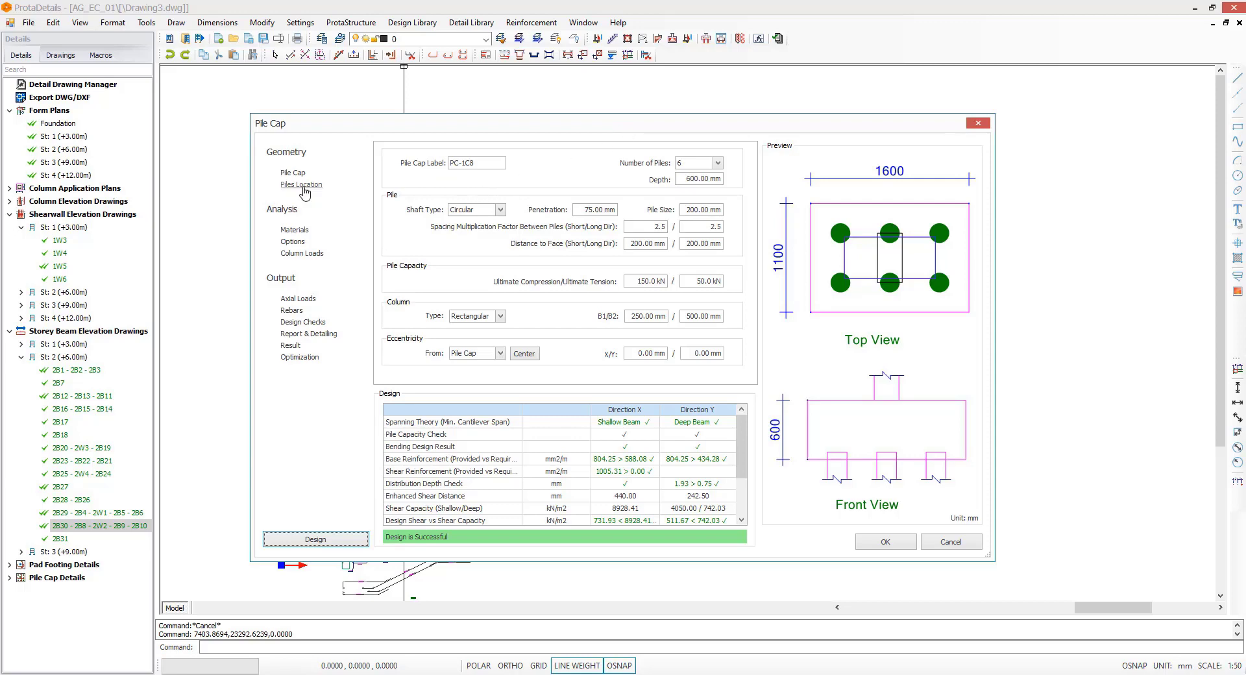
pyautogui.click(305, 253)
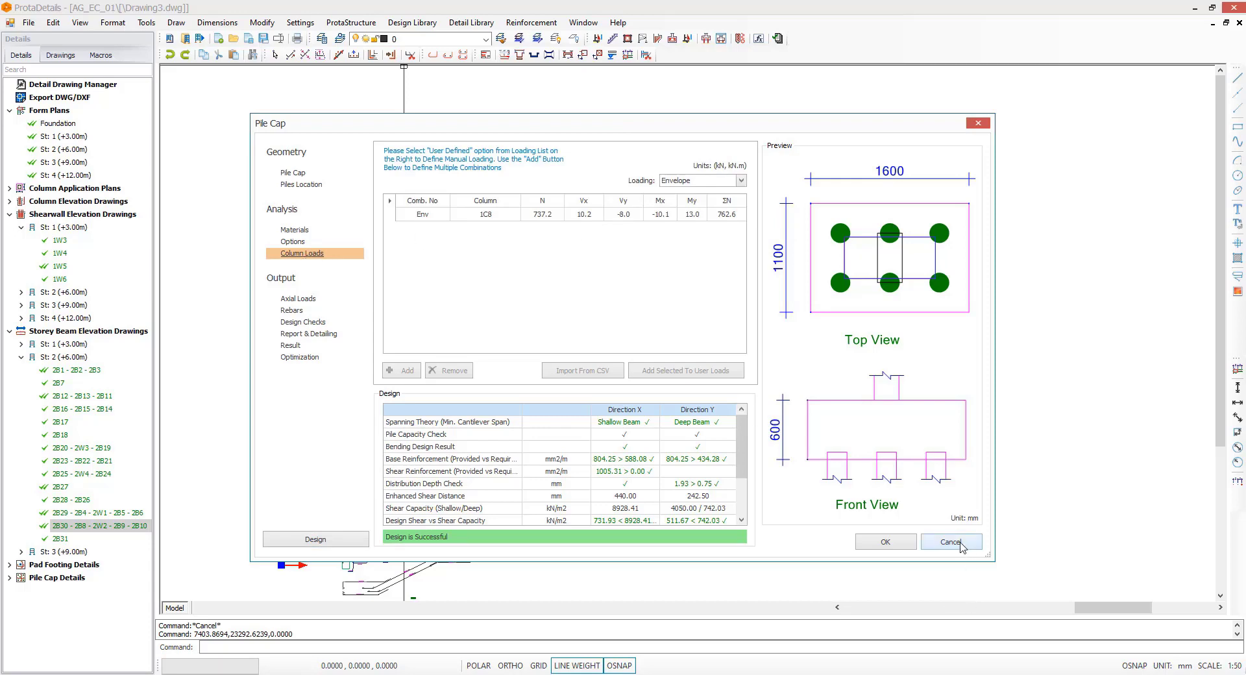
pyautogui.click(886, 541)
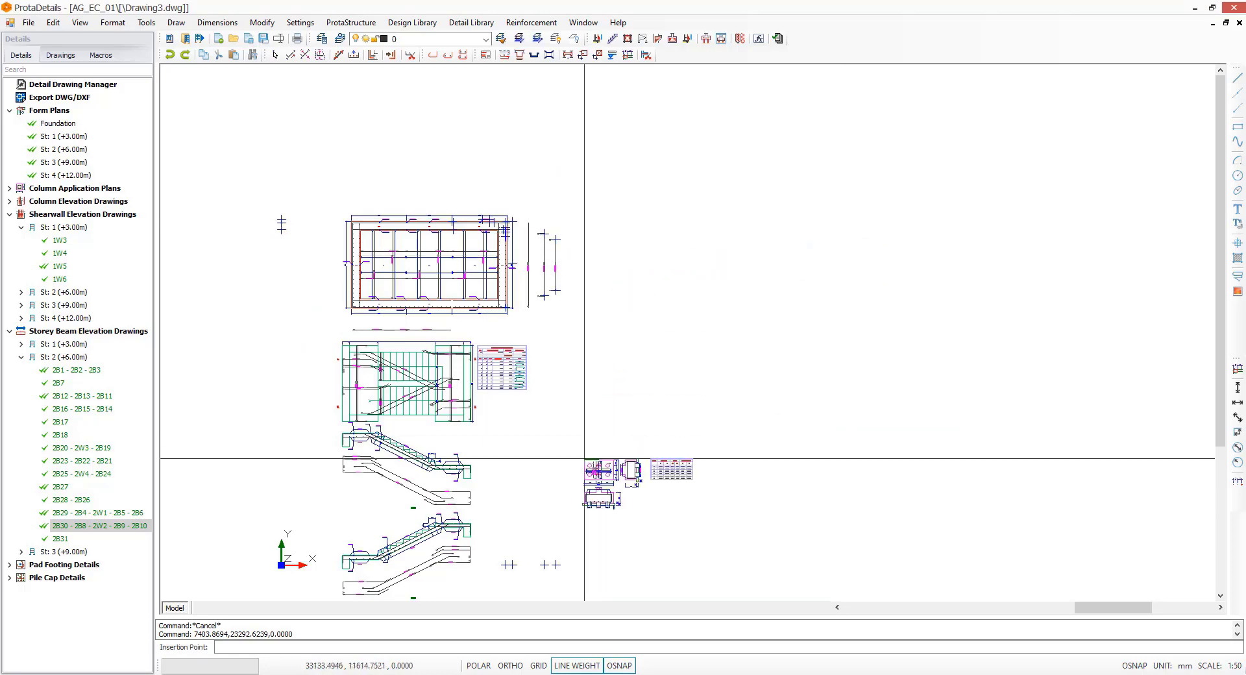
pyautogui.click(591, 219)
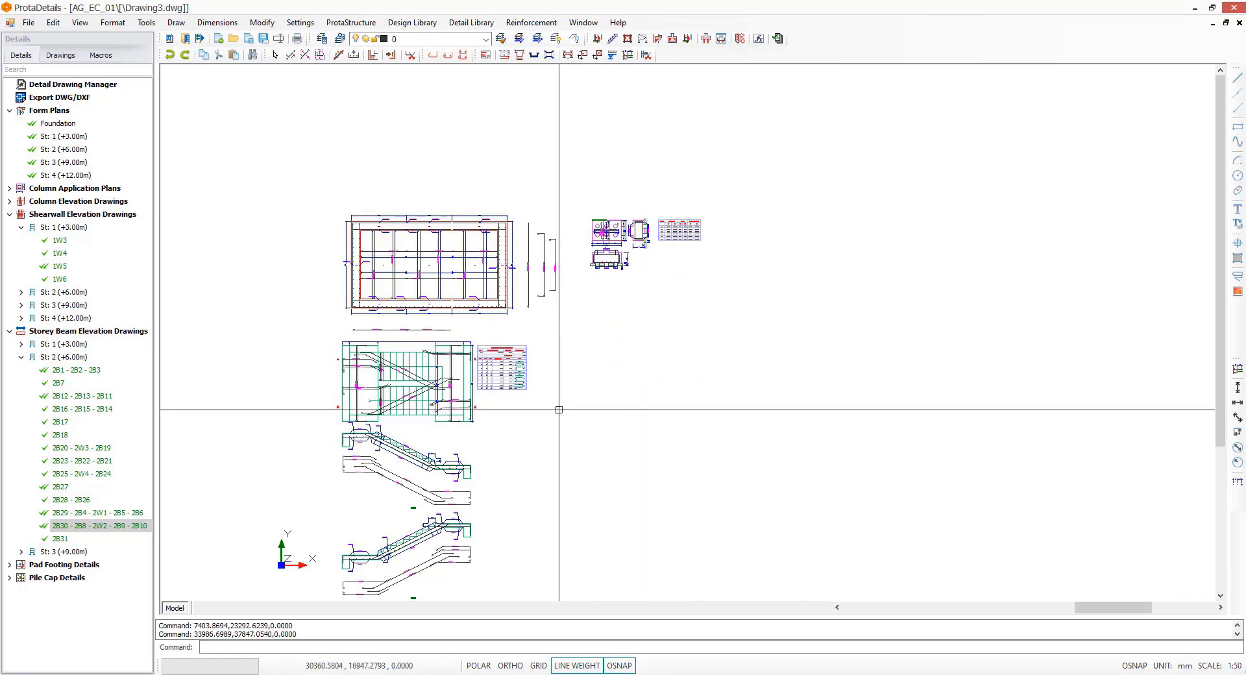
# Step: Begin a pile design for P1 and add three waler beams to its geometry
pyautogui.click(412, 22)
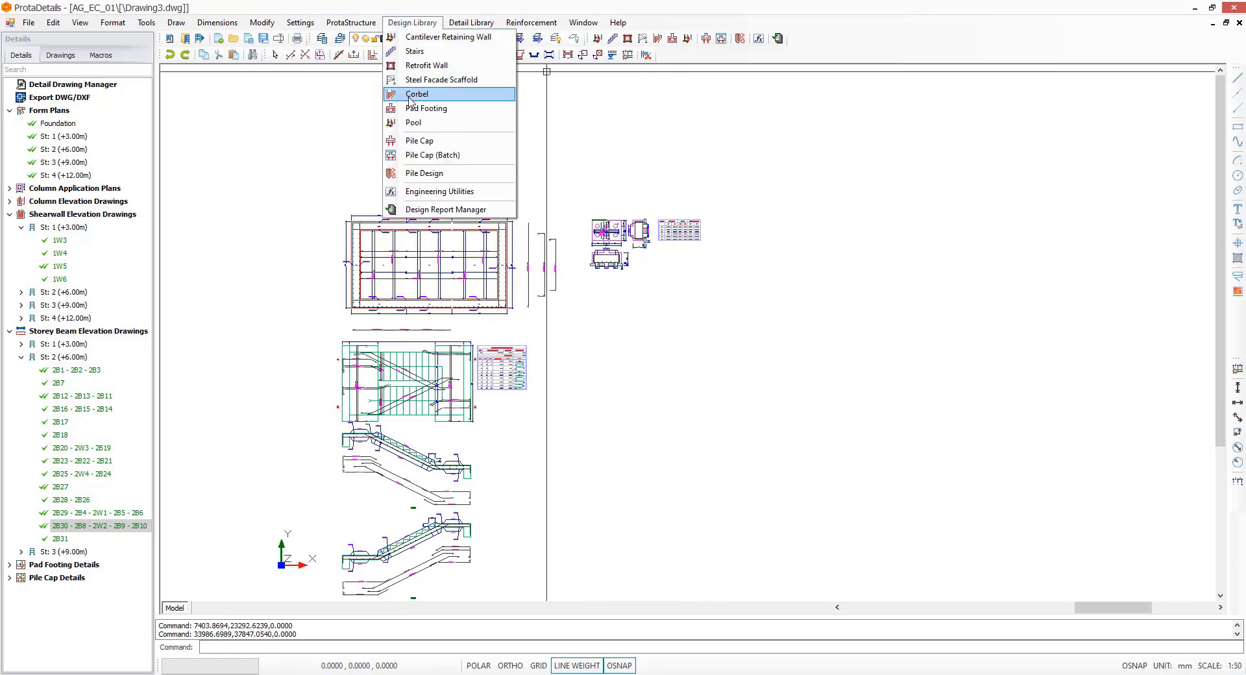
pyautogui.click(431, 178)
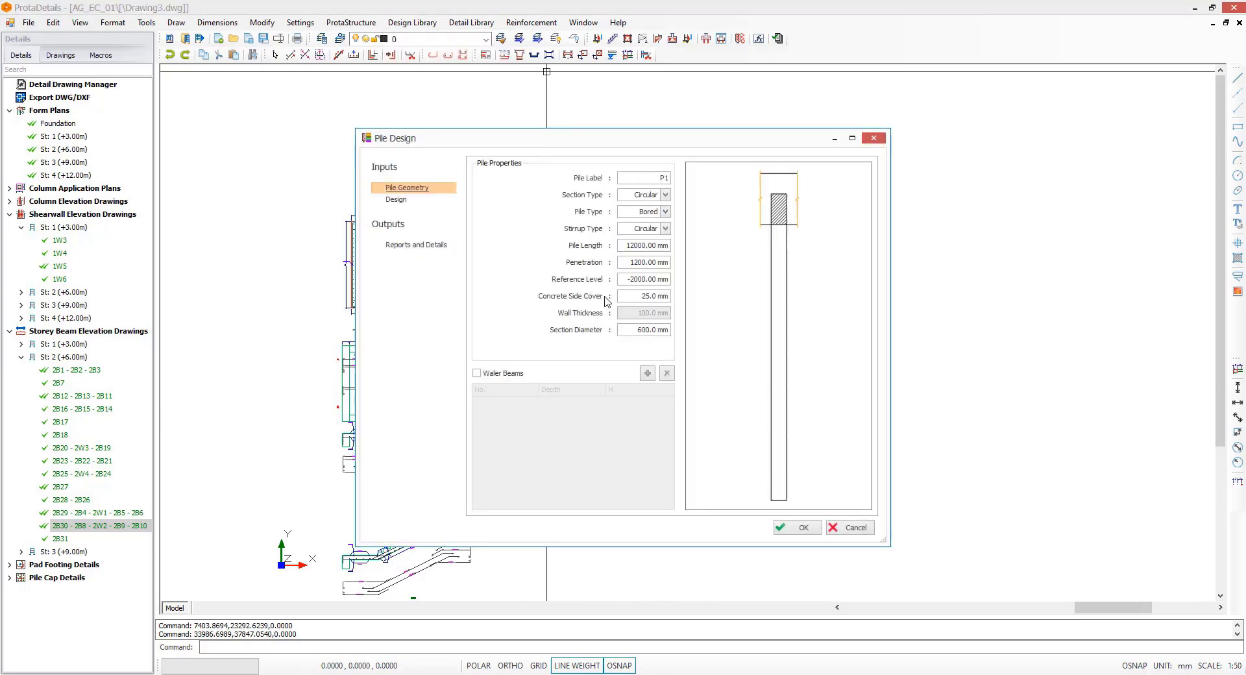
pyautogui.click(477, 373)
pyautogui.click(647, 373)
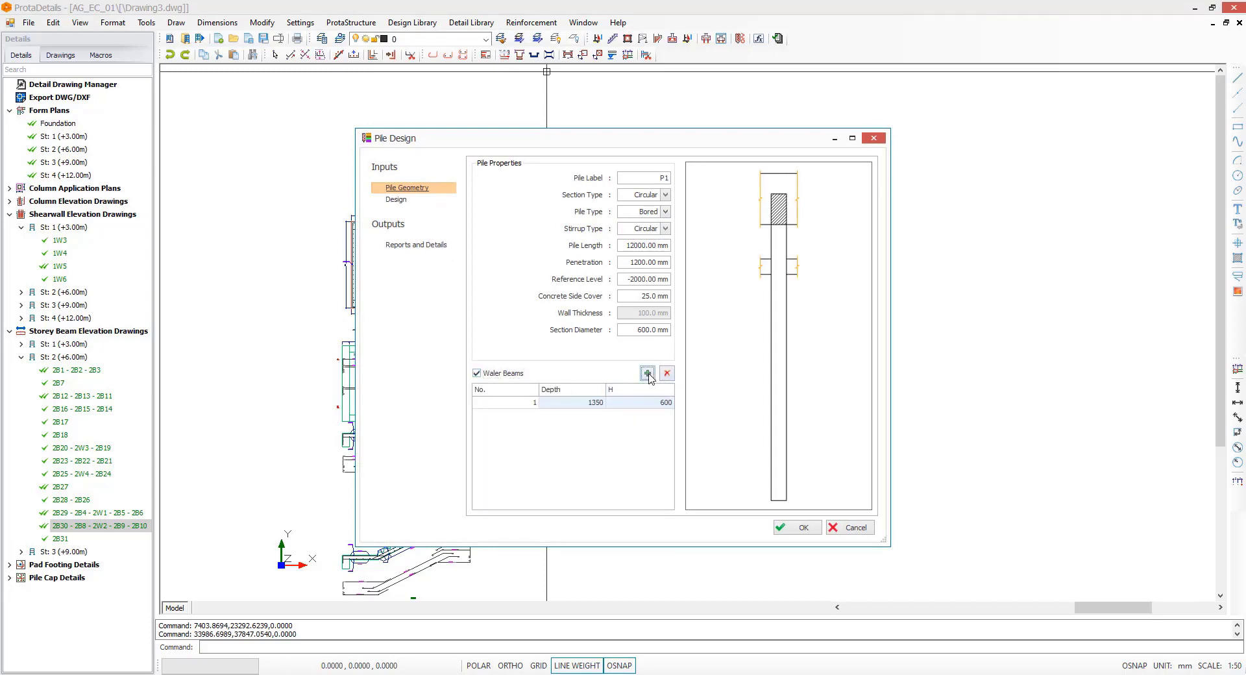
pyautogui.click(647, 373)
pyautogui.click(647, 373)
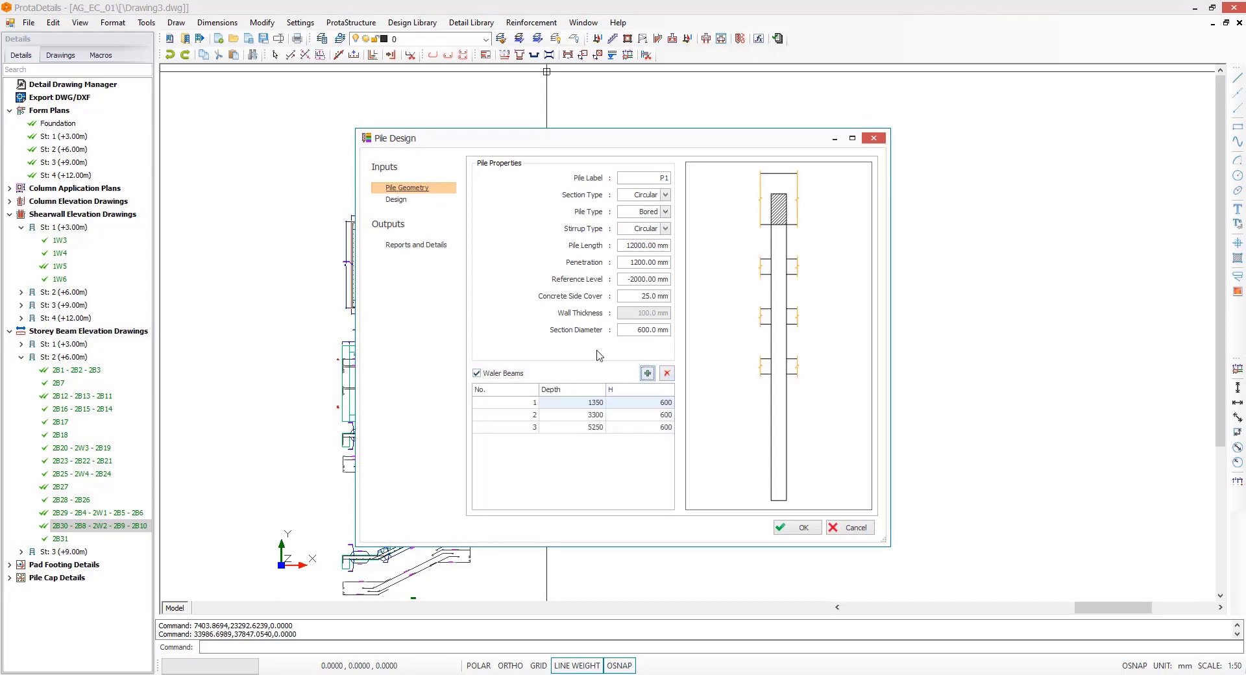
# Step: Look through the section type and pile type options available for pile P1
pyautogui.click(663, 195)
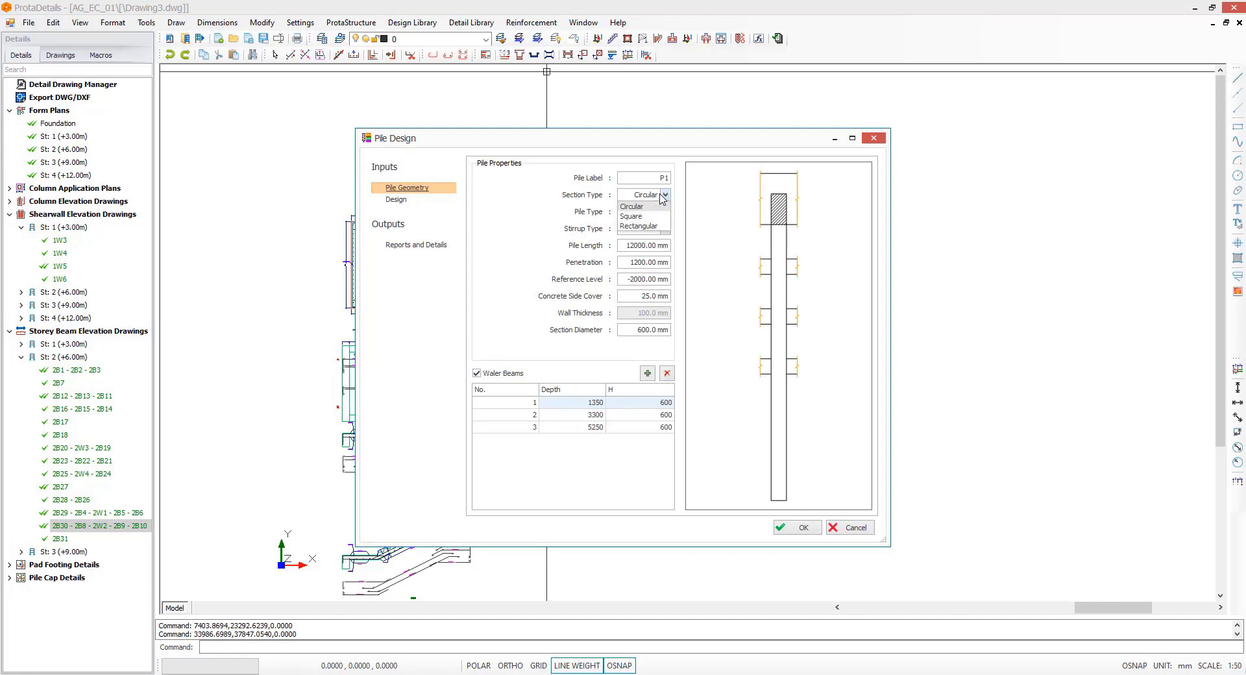
pyautogui.click(663, 197)
pyautogui.click(663, 212)
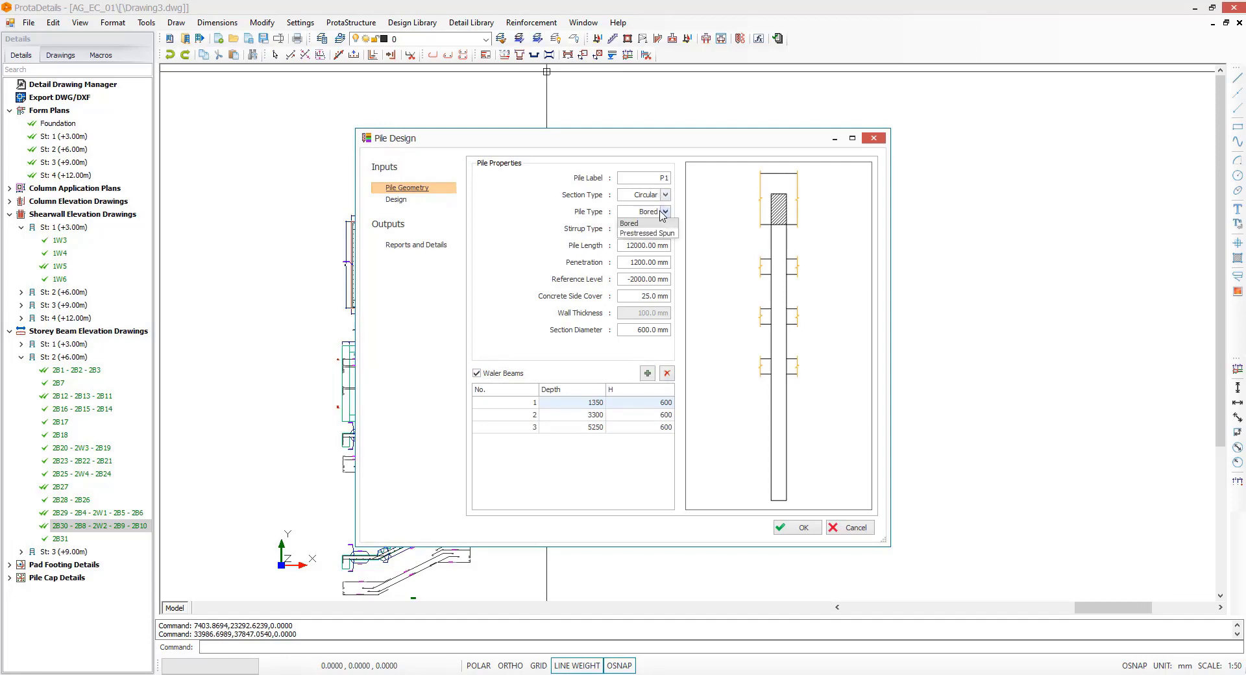
pyautogui.click(663, 213)
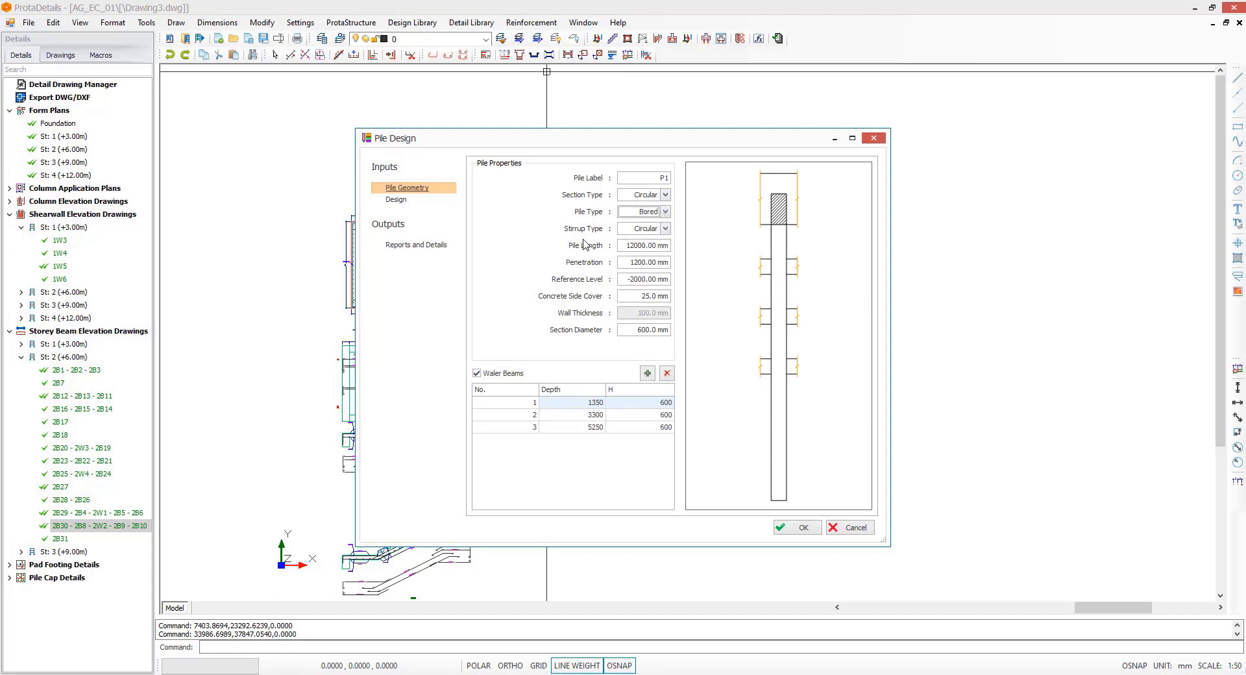
# Step: Enable the Working Load design for the pile and review its soil profile and group efficiency parameters
pyautogui.click(395, 200)
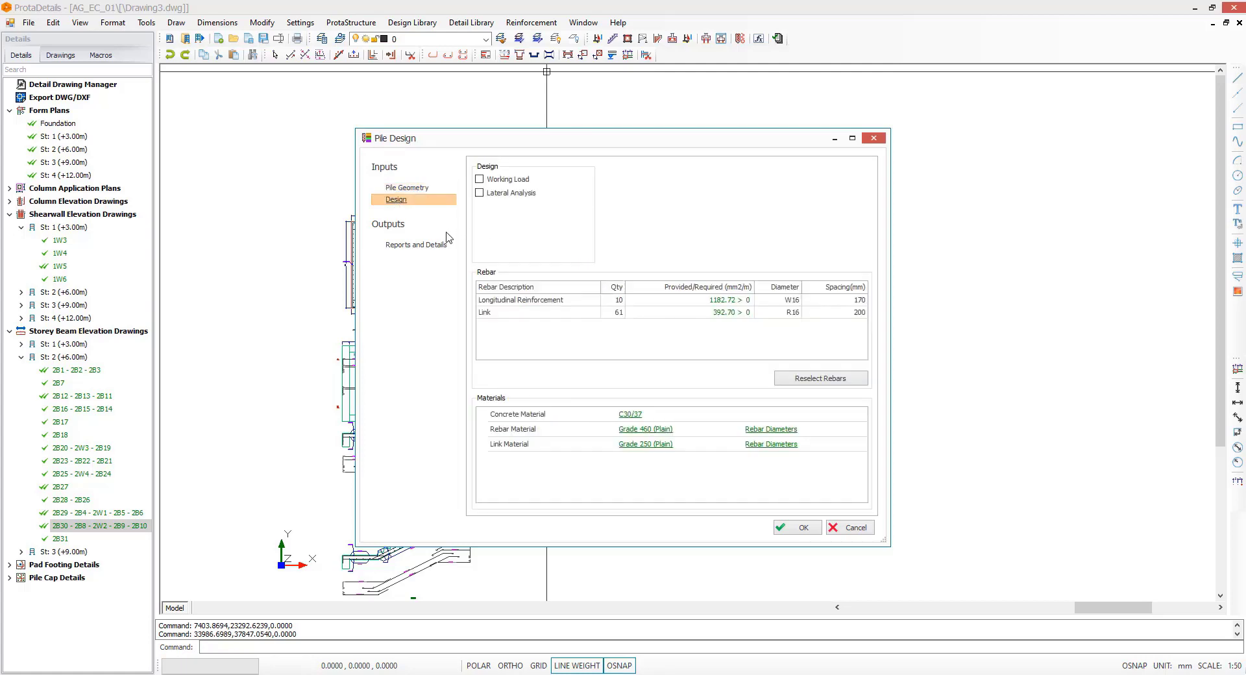
pyautogui.click(504, 180)
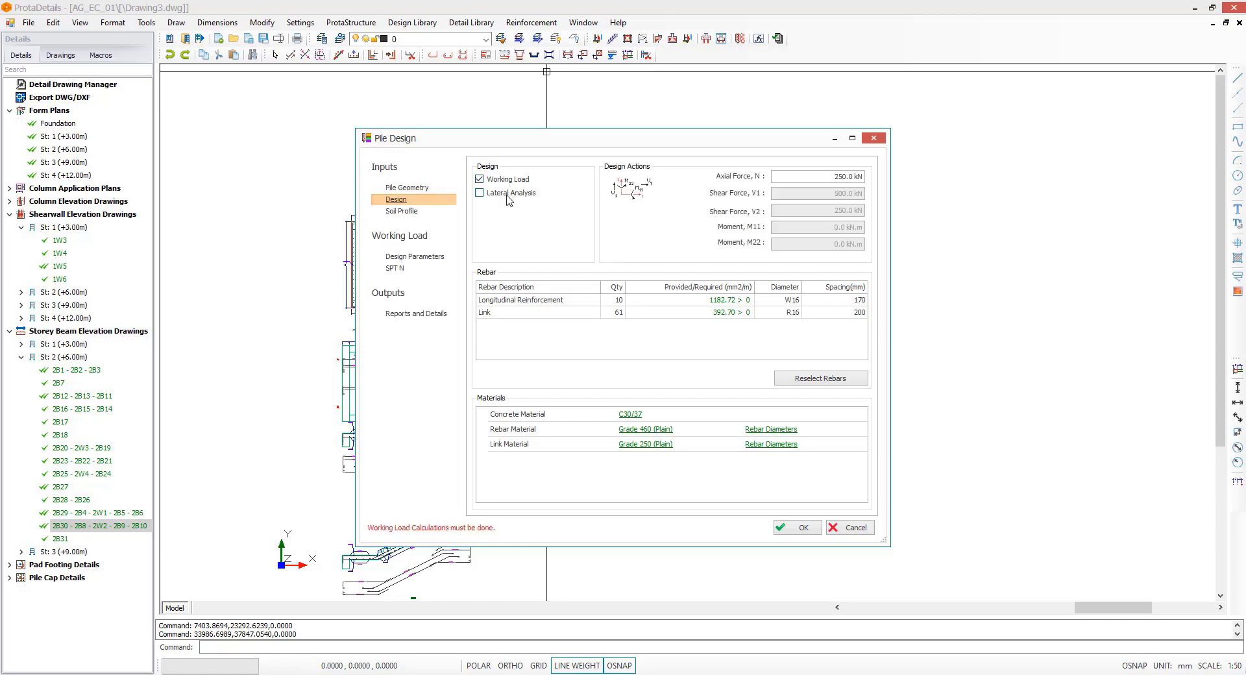
pyautogui.click(402, 212)
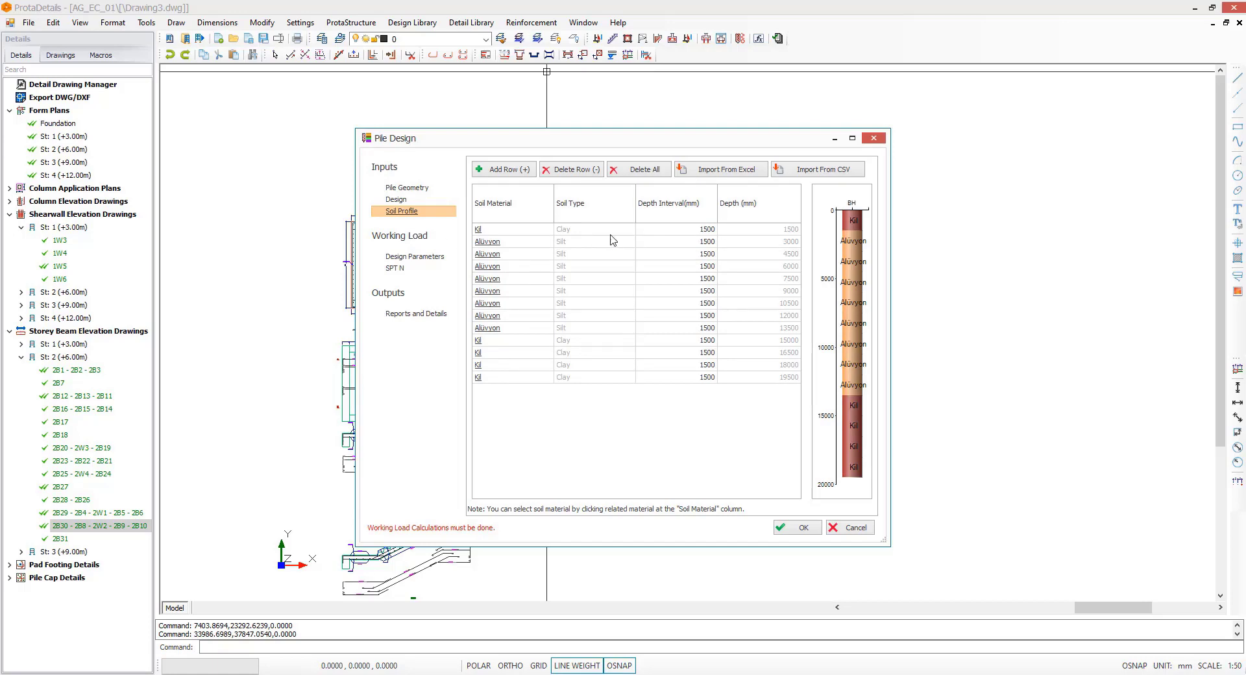
pyautogui.click(414, 256)
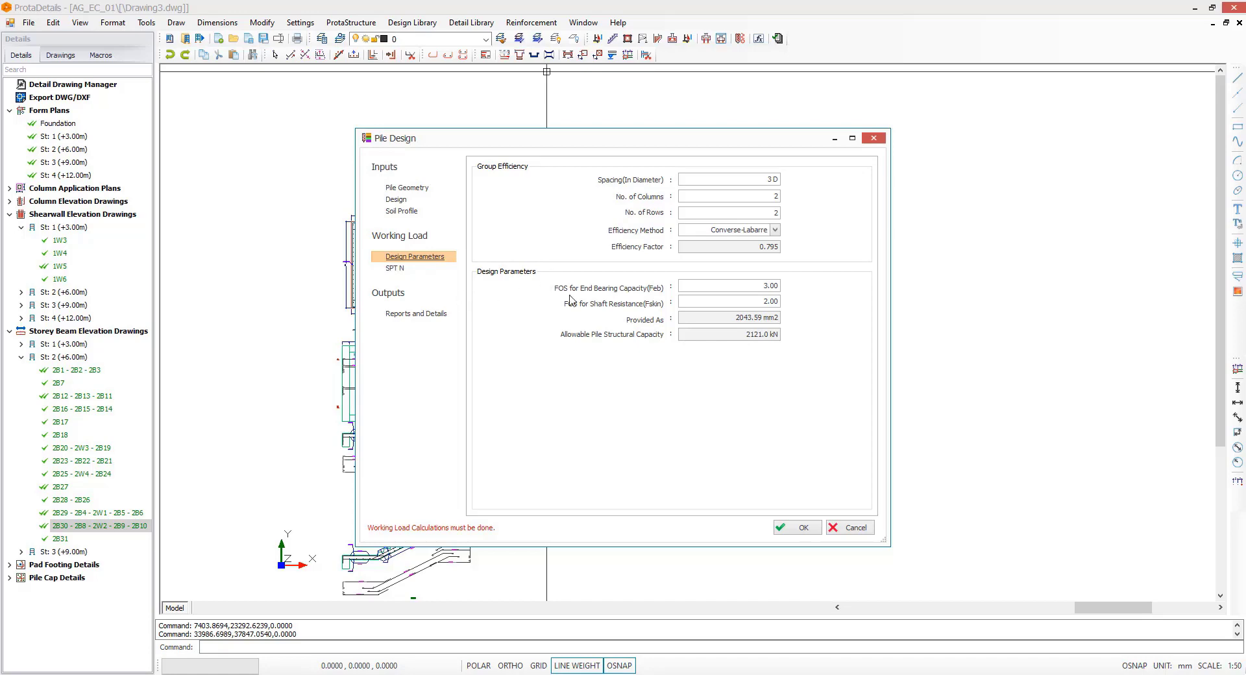
# Step: Apply negative skin friction to the soil layers at 1500 and 4500 mm depth, then calculate the working load and view its diagram
pyautogui.click(397, 269)
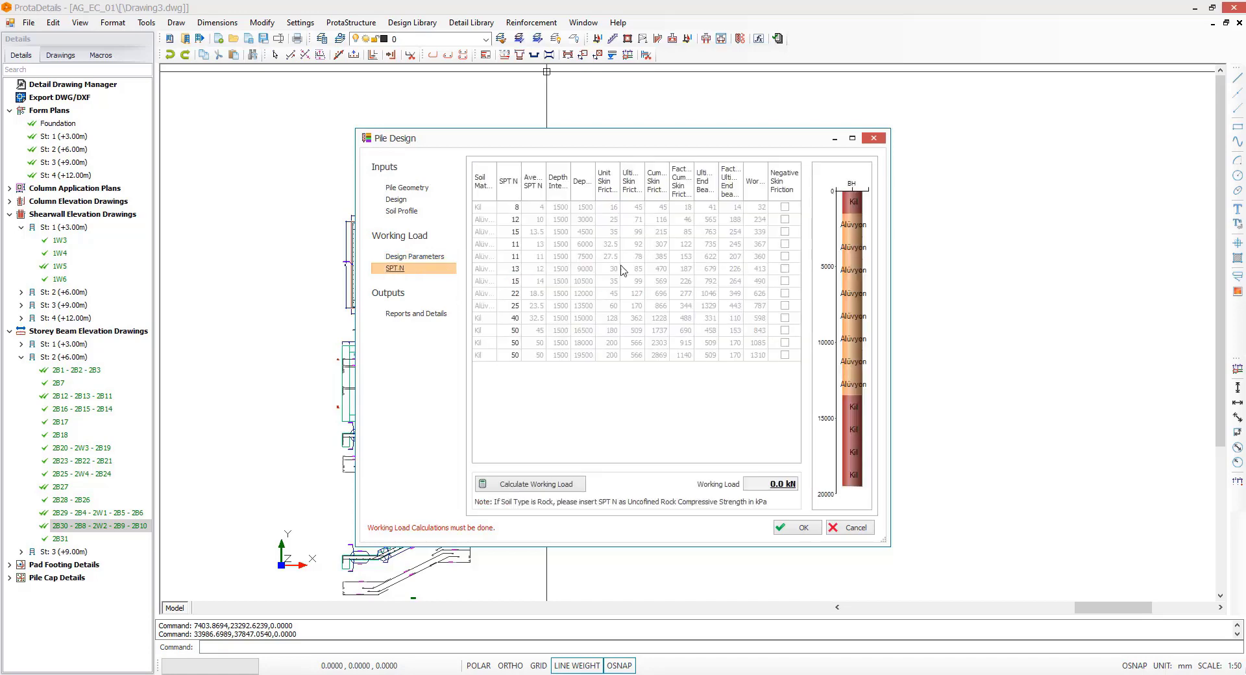
pyautogui.click(785, 207)
pyautogui.click(785, 232)
pyautogui.click(531, 486)
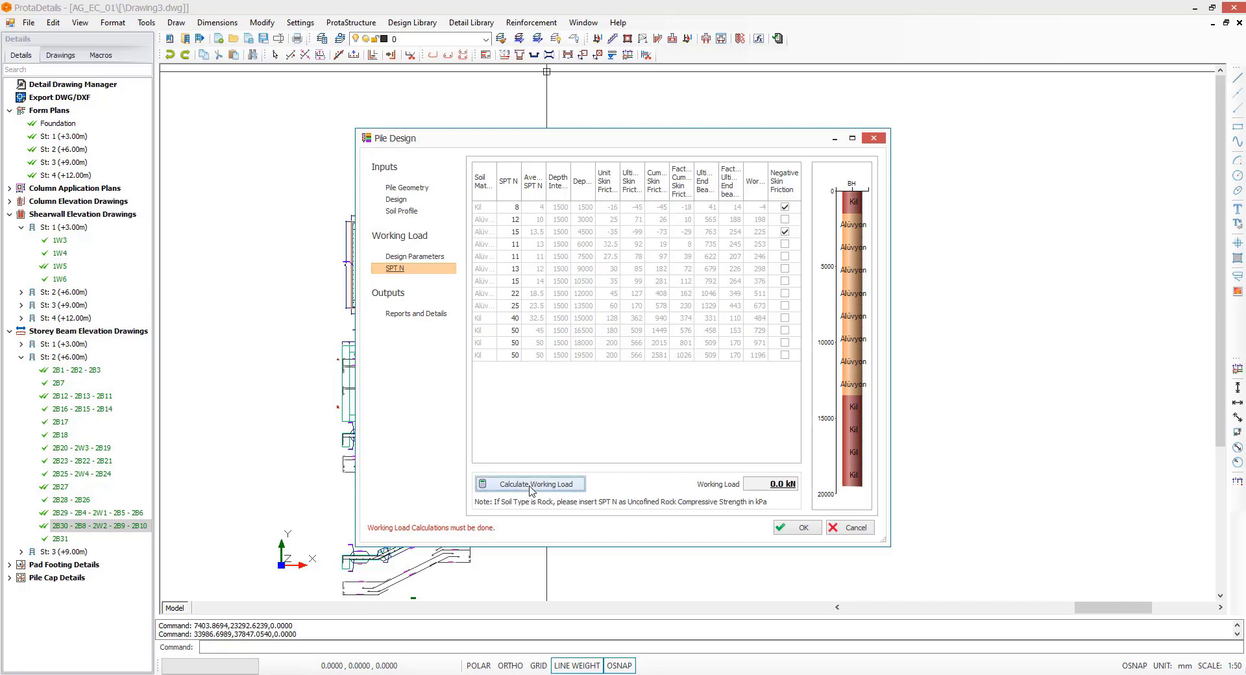
pyautogui.click(395, 282)
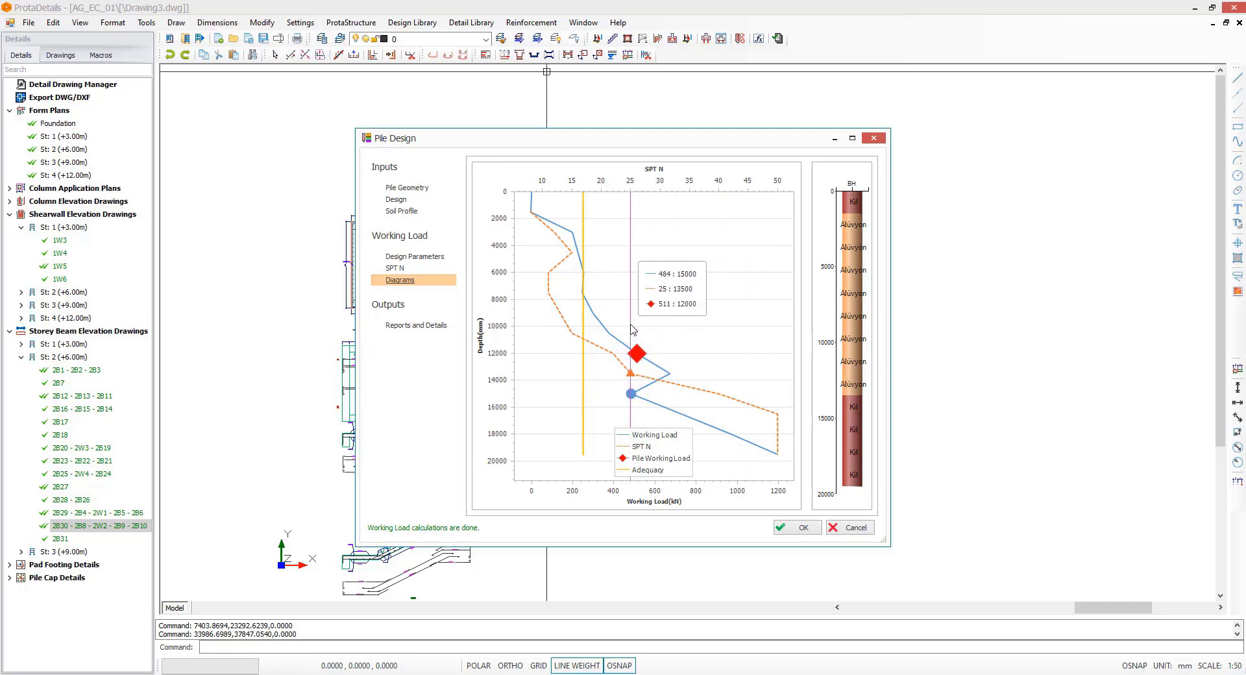
# Step: Enable Lateral Analysis and design the pile section using the recommended e50 and Ki values
pyautogui.click(395, 199)
pyautogui.click(480, 193)
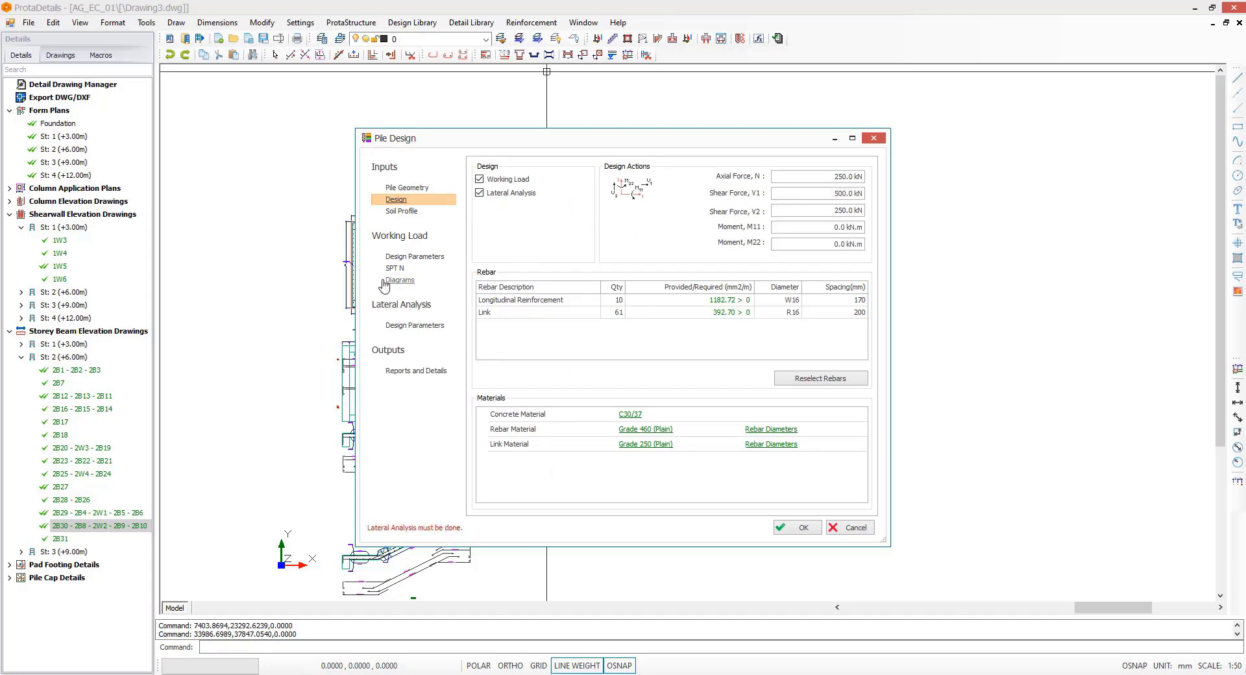
pyautogui.click(394, 328)
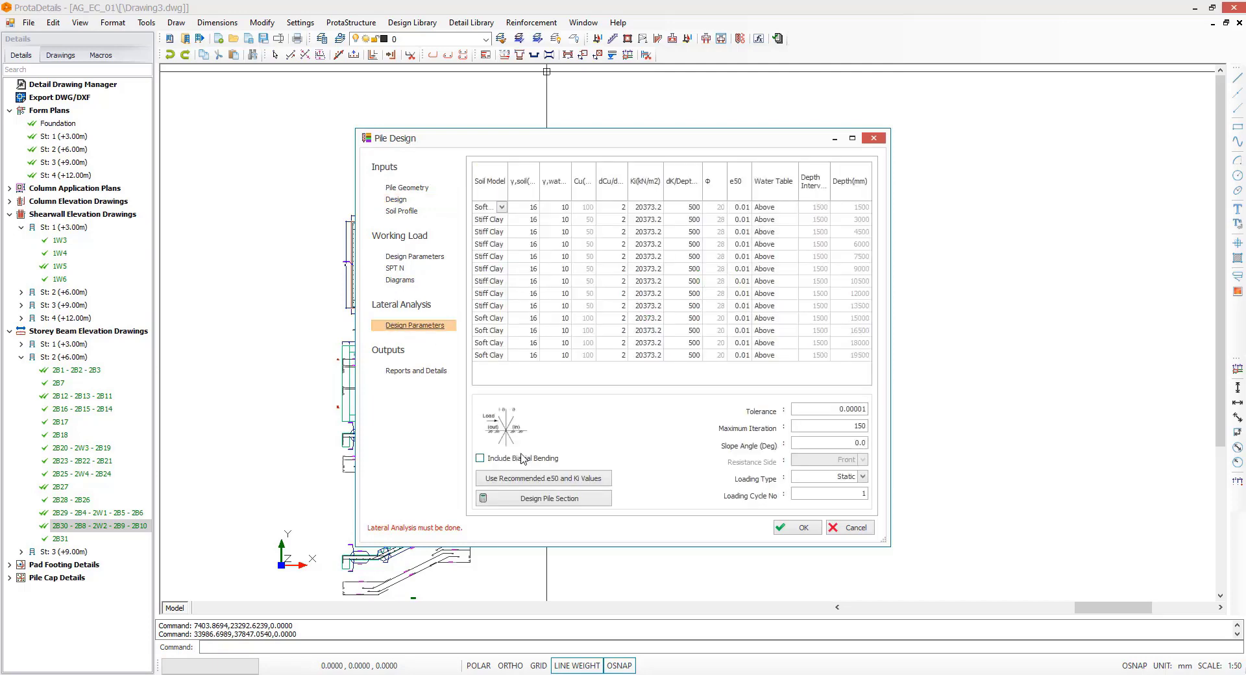
pyautogui.click(516, 484)
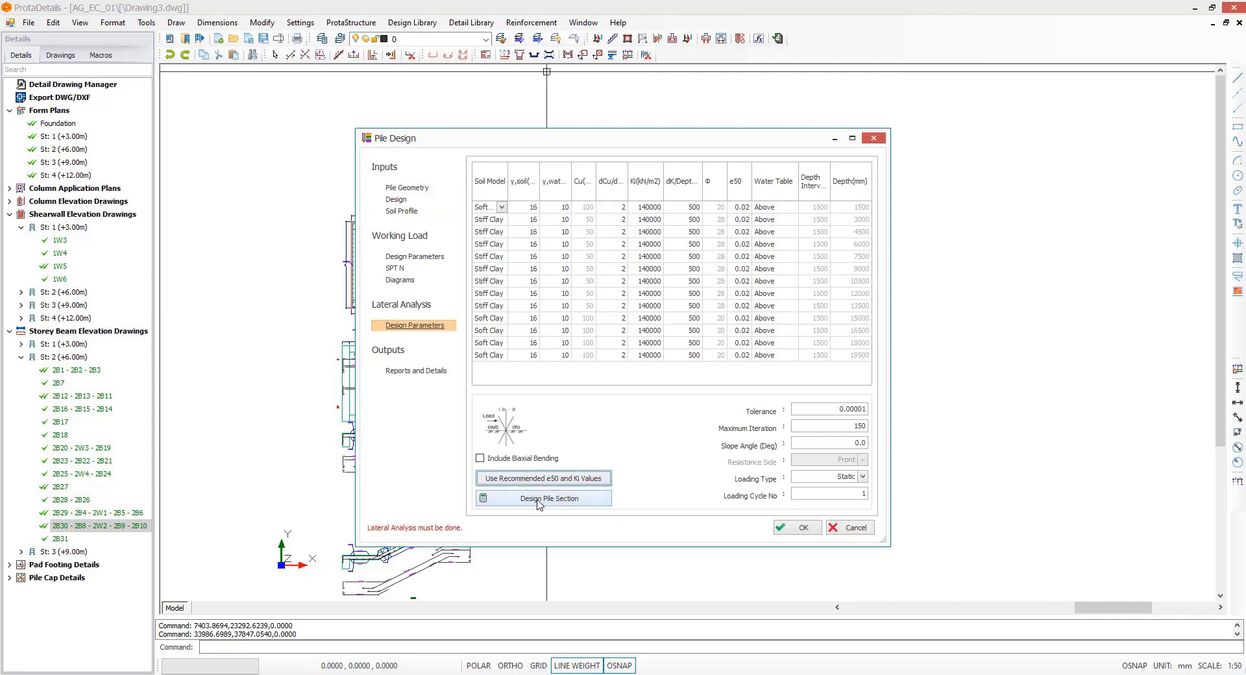
pyautogui.click(542, 499)
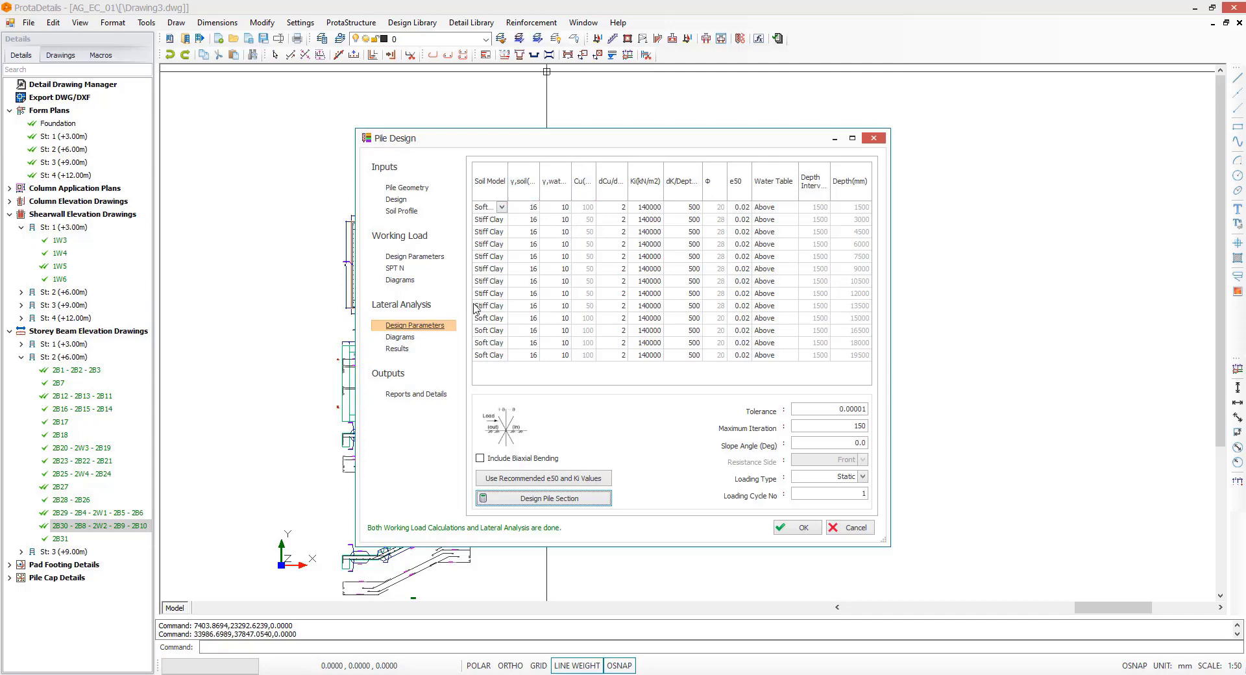
# Step: Examine the lateral analysis diagrams for moment, shear, deflection, soil pressure and axial-moment interaction
pyautogui.click(411, 340)
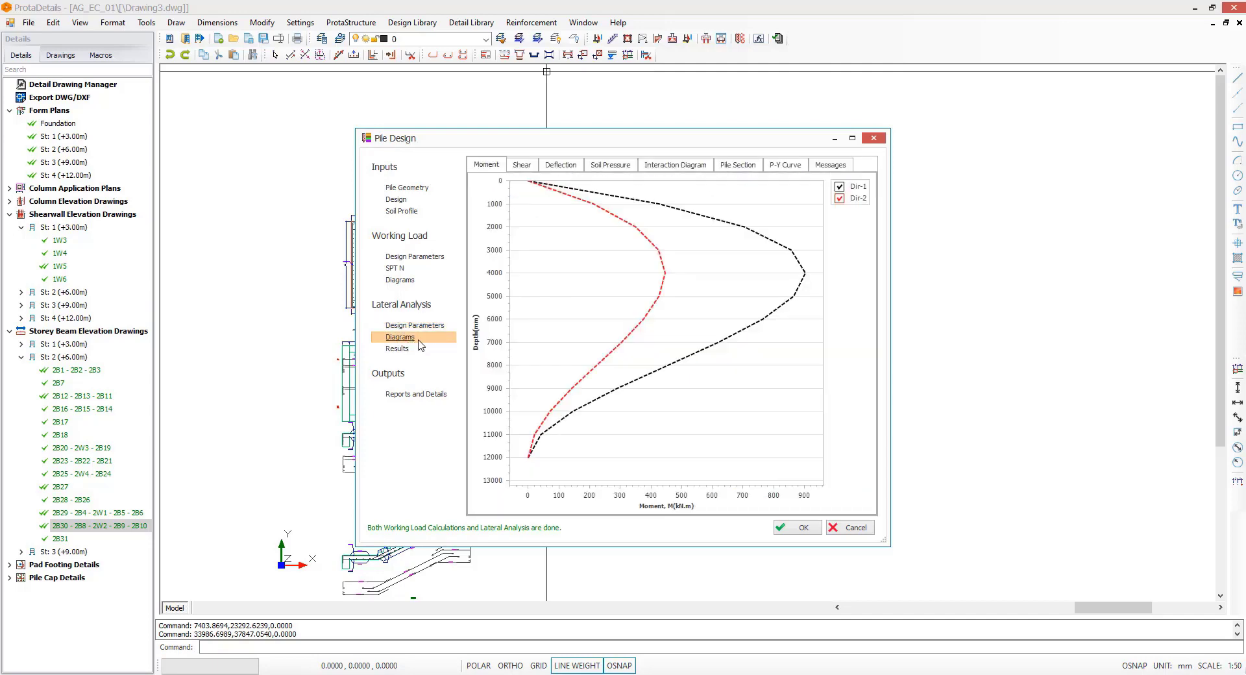
pyautogui.click(519, 166)
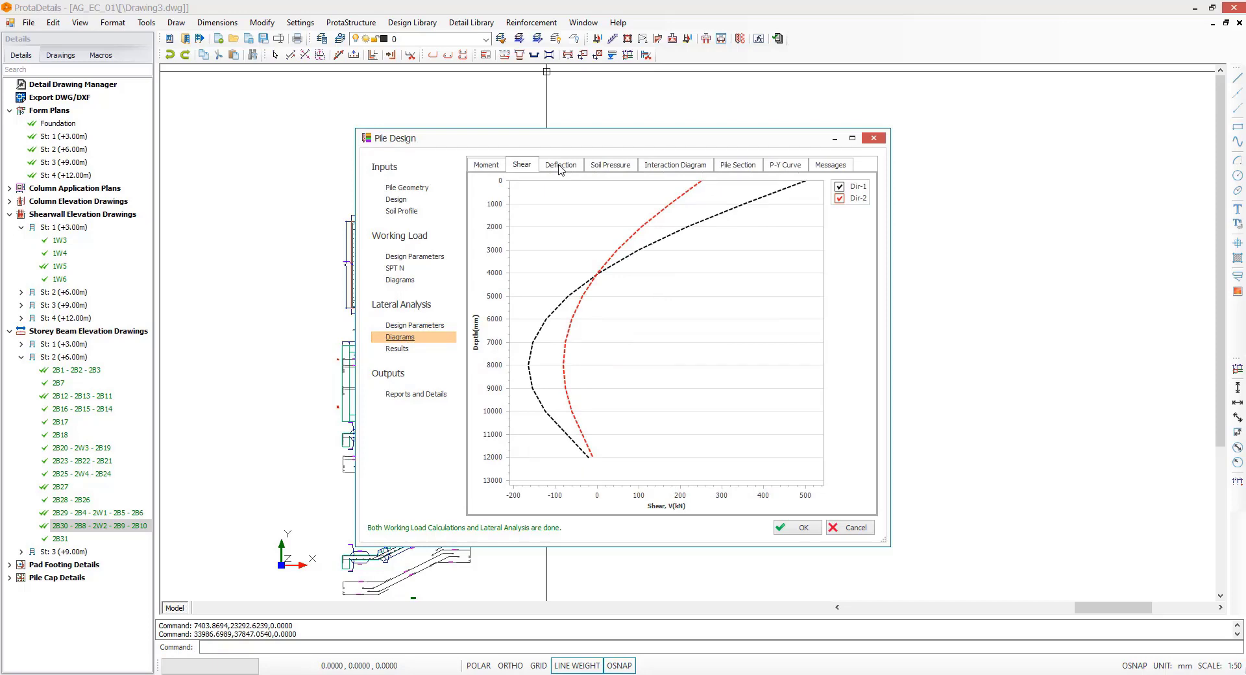
pyautogui.click(560, 167)
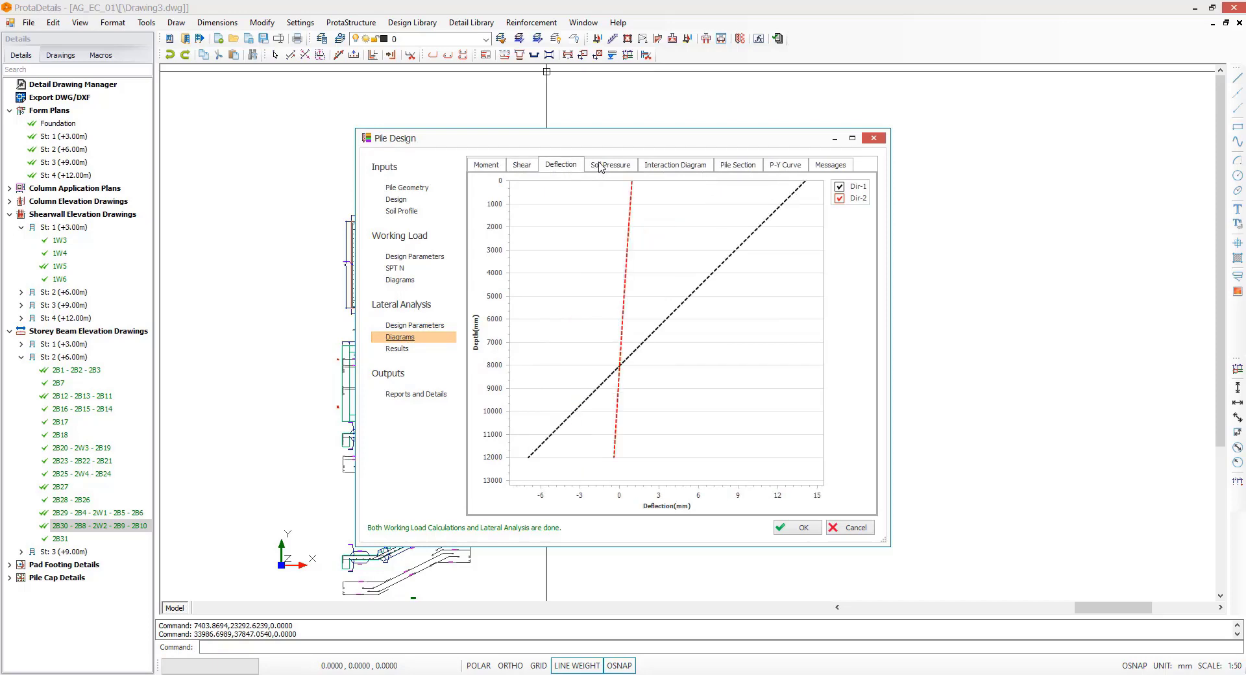
pyautogui.click(602, 167)
pyautogui.click(676, 167)
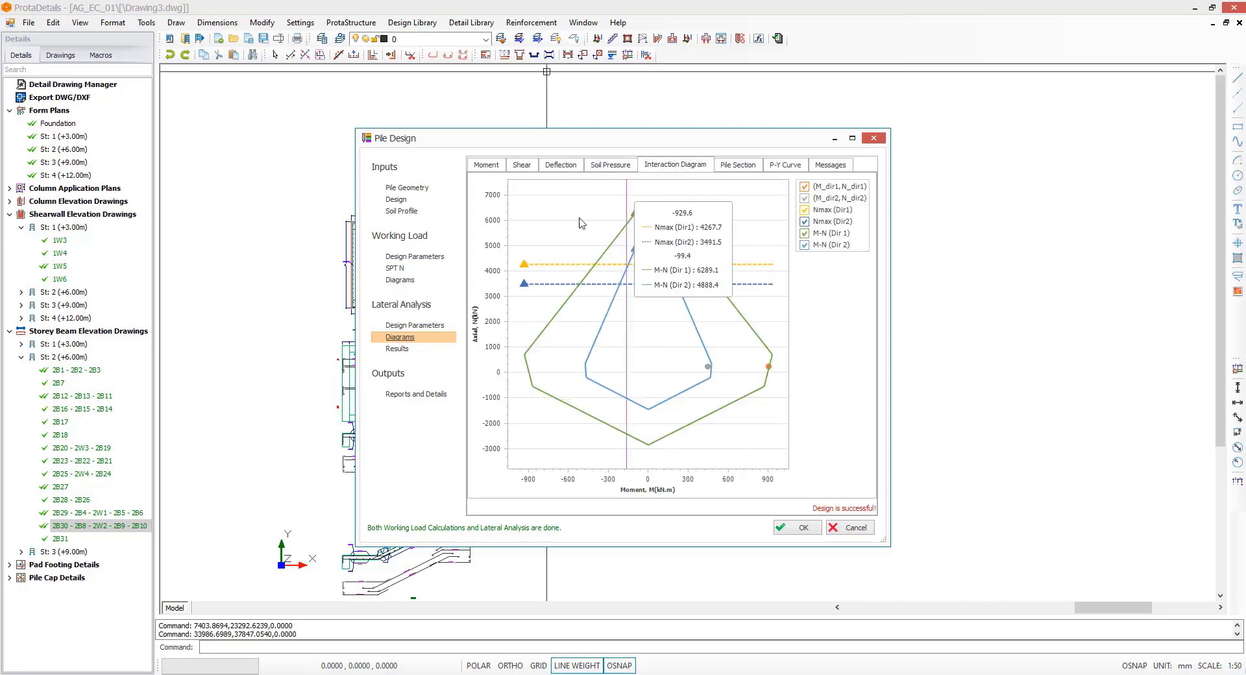
# Step: Check the pile's lateral analysis results and report settings, then accept the design and place the pile detail in the drawing
pyautogui.click(397, 348)
pyautogui.click(408, 394)
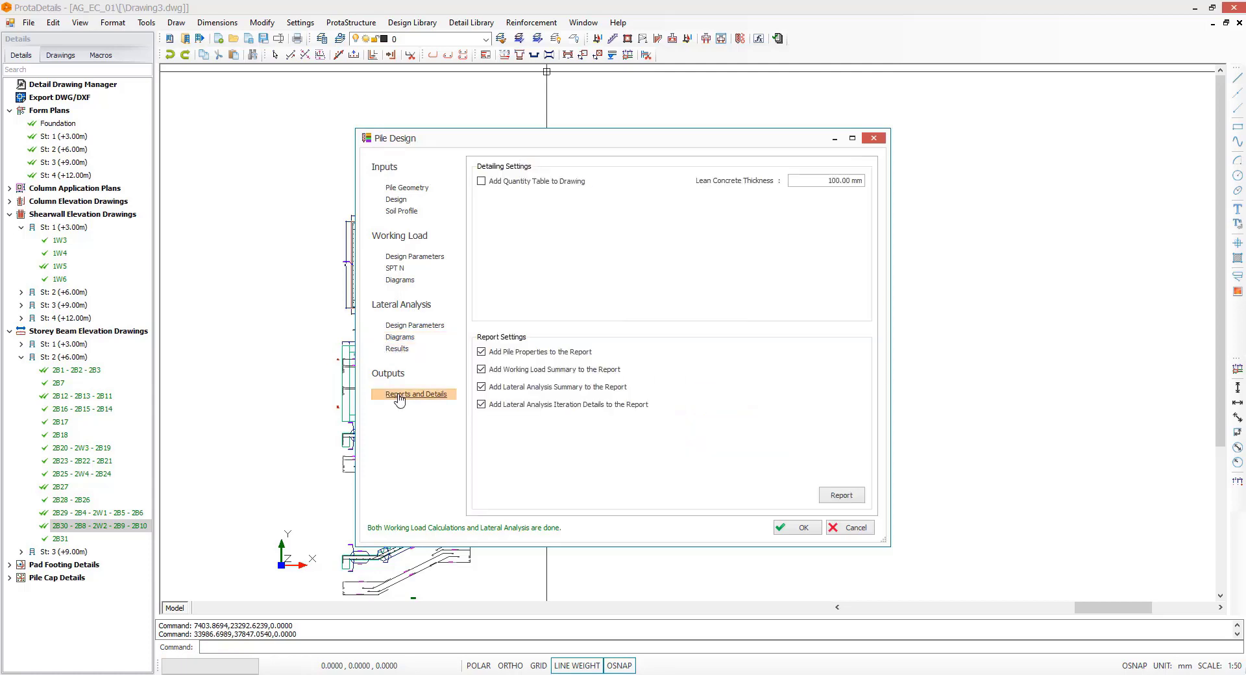
pyautogui.click(803, 527)
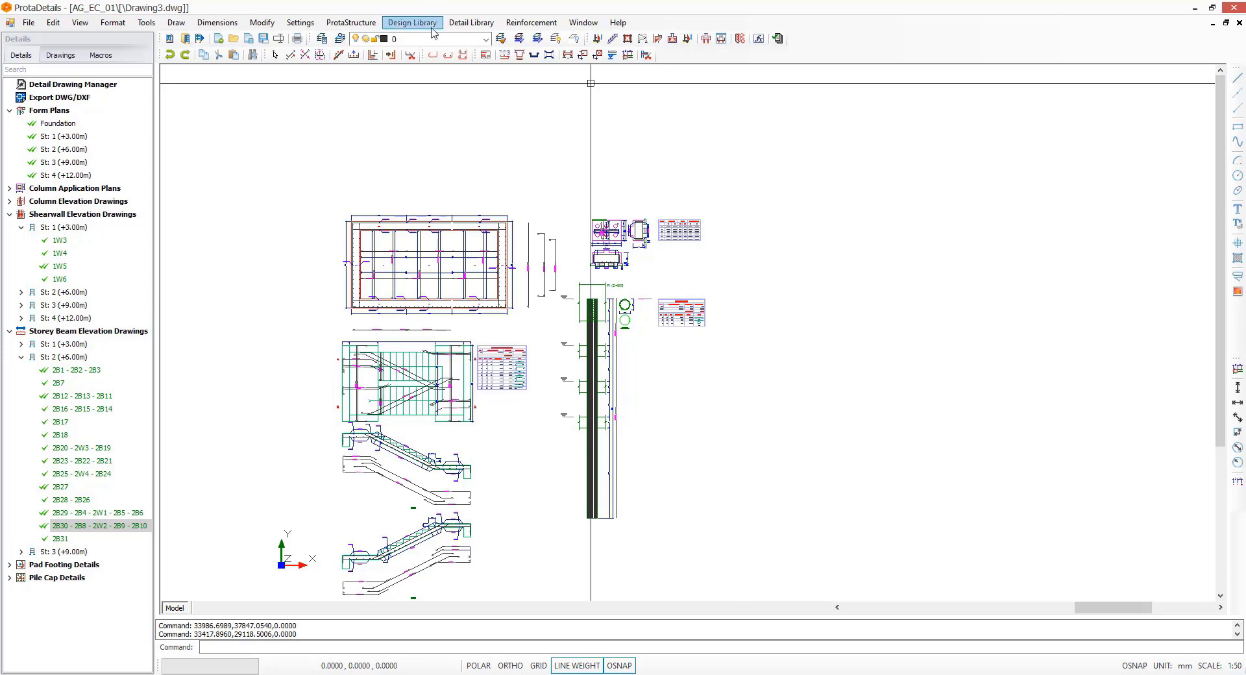
# Step: Start a corbel design and set its cantilever count to Double
pyautogui.click(412, 22)
pyautogui.click(419, 93)
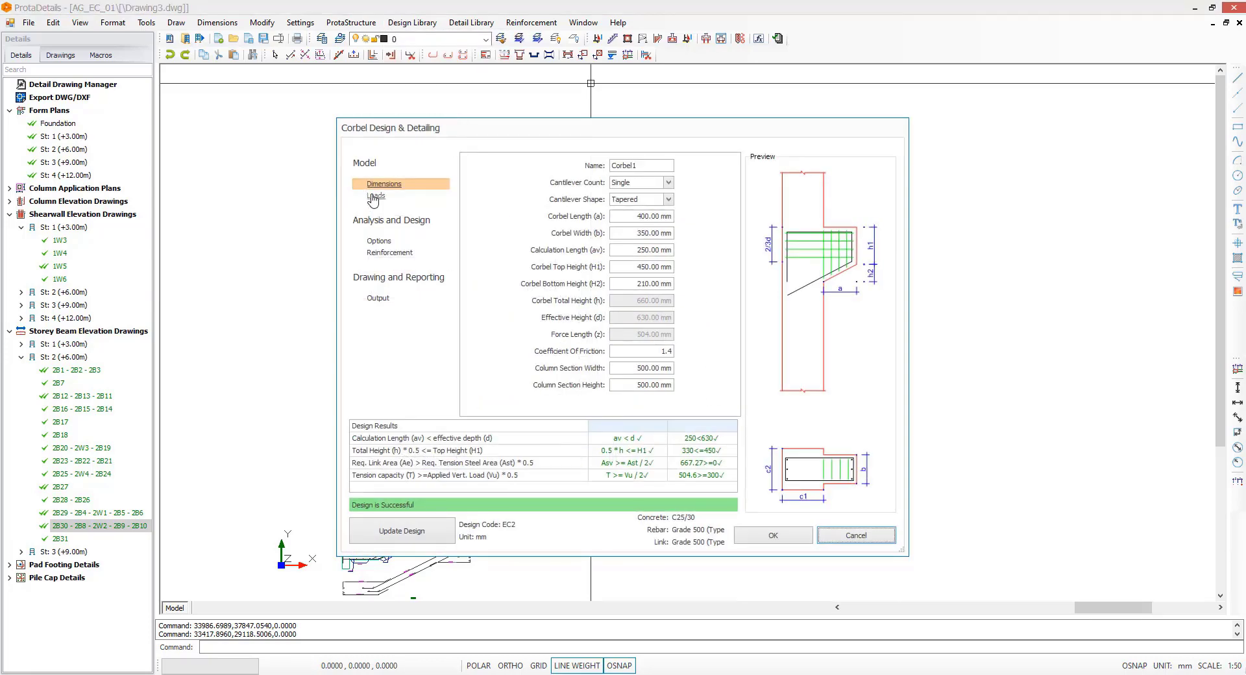
pyautogui.click(669, 183)
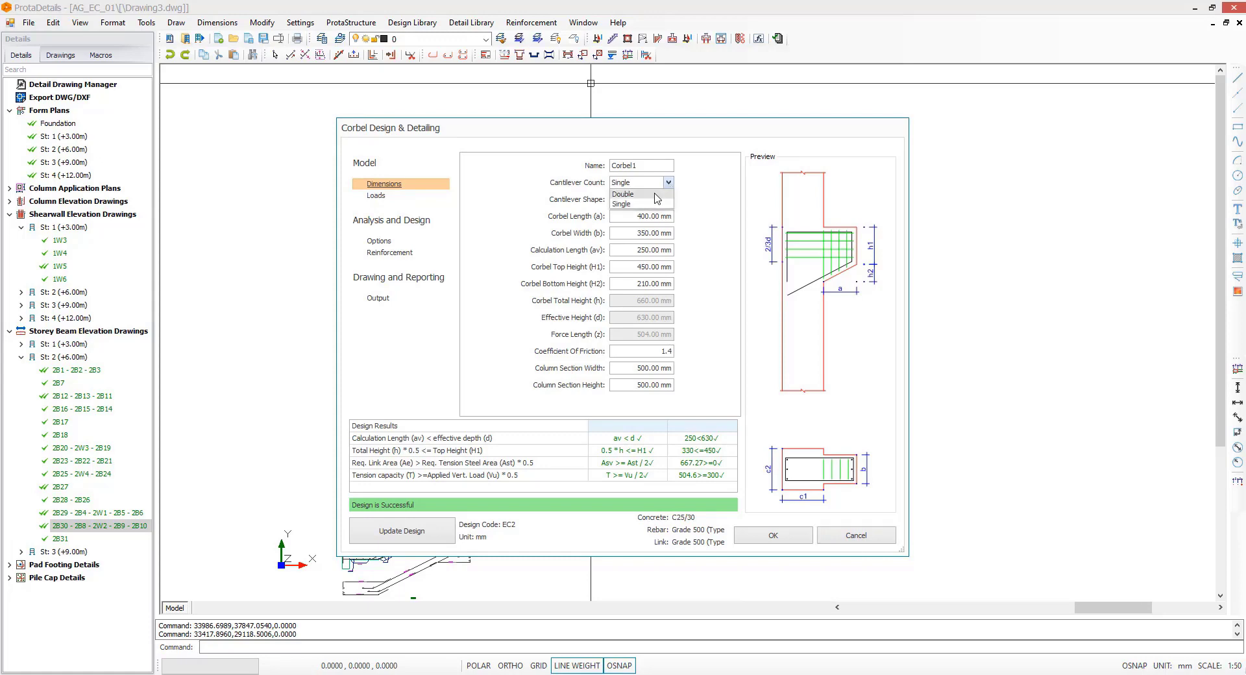
pyautogui.click(658, 206)
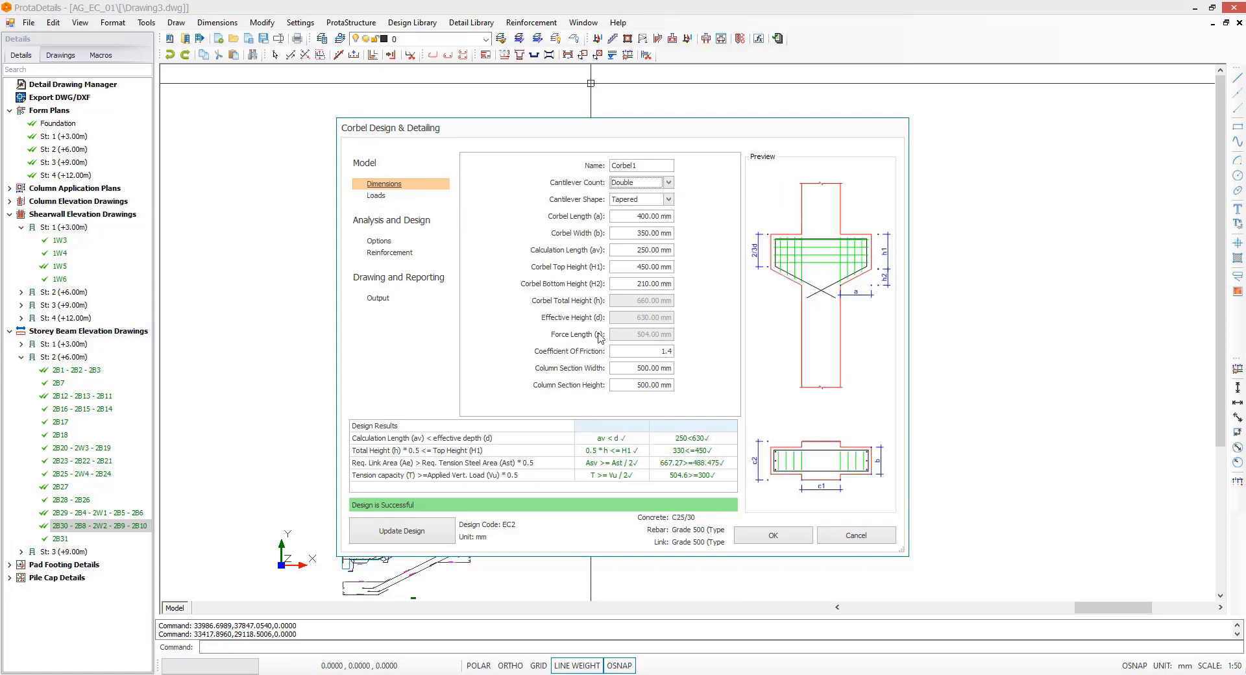
# Step: Check the corbel's materials and keep the EC2 design code, then place the corbel detail beside the pile detail
pyautogui.click(383, 241)
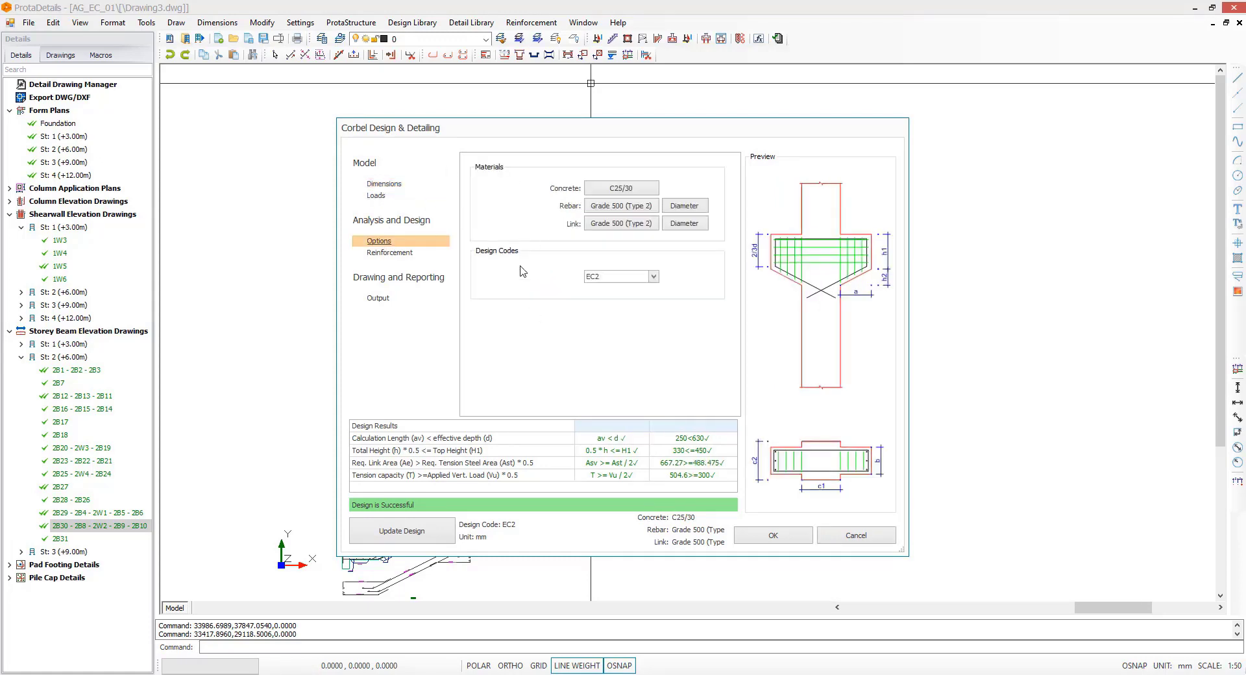
pyautogui.click(606, 279)
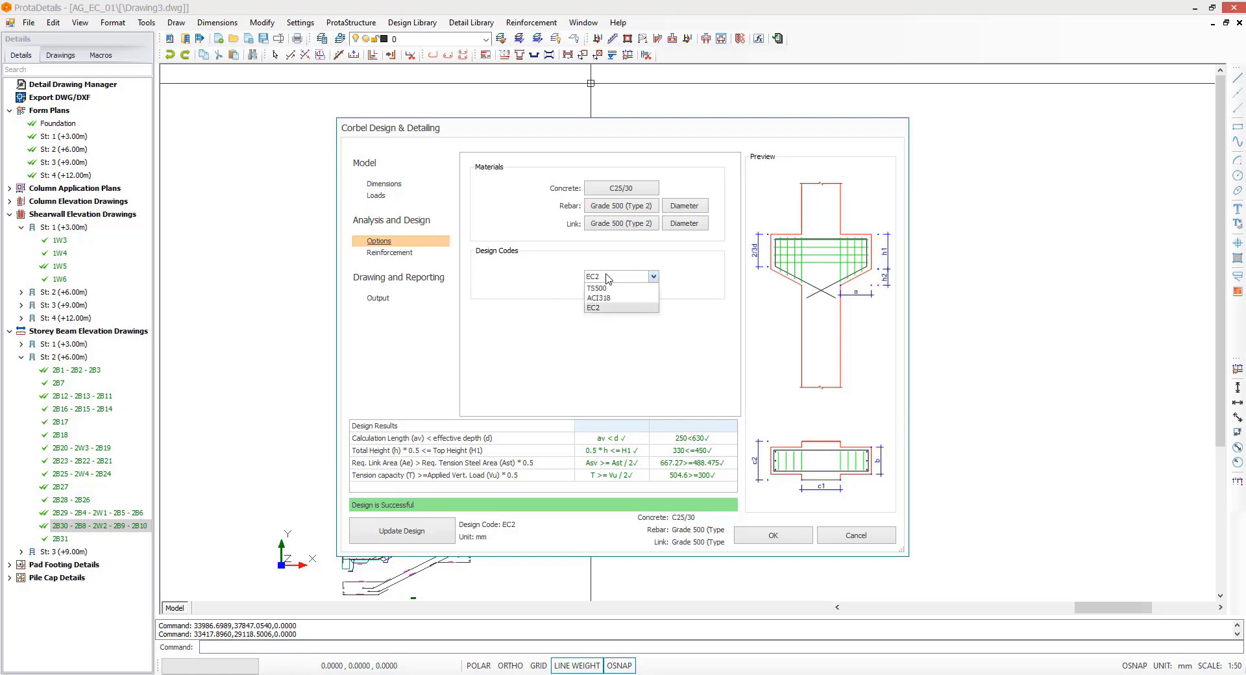
pyautogui.click(556, 289)
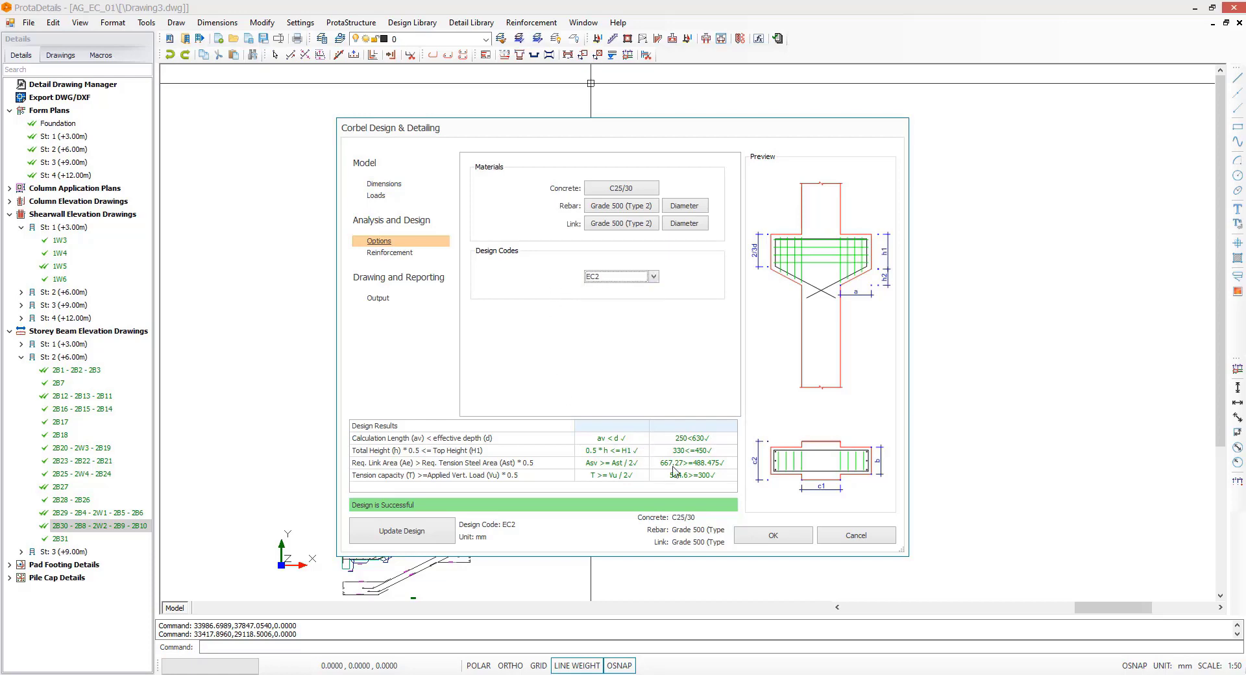
pyautogui.click(751, 537)
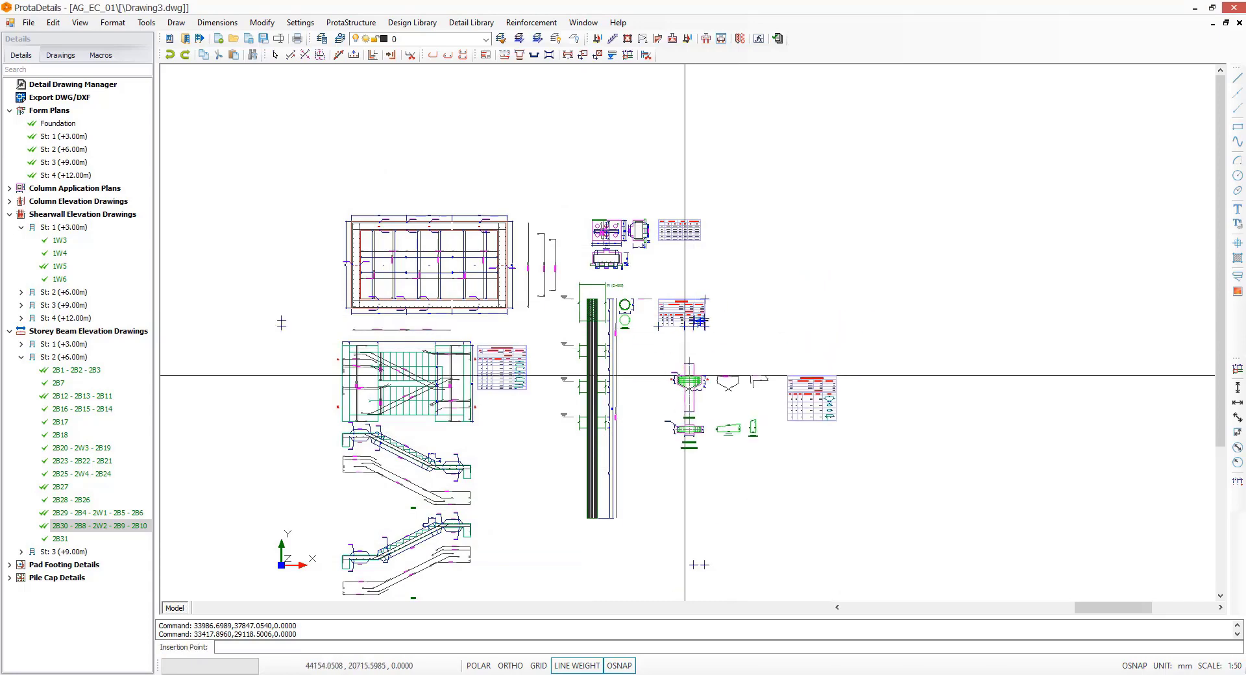
pyautogui.click(652, 355)
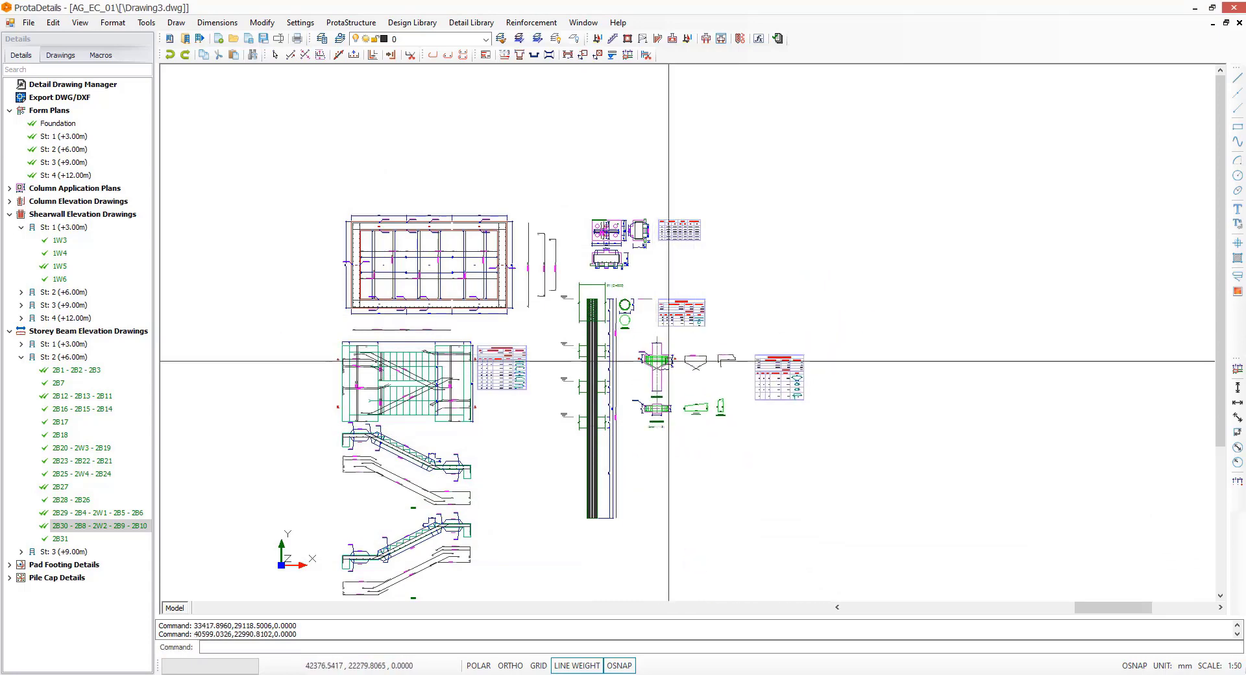
# Step: Erase the quantity table of the corbel detail
pyautogui.press('Escape')
pyautogui.press('Escape')
pyautogui.write('e')
pyautogui.press('Return')
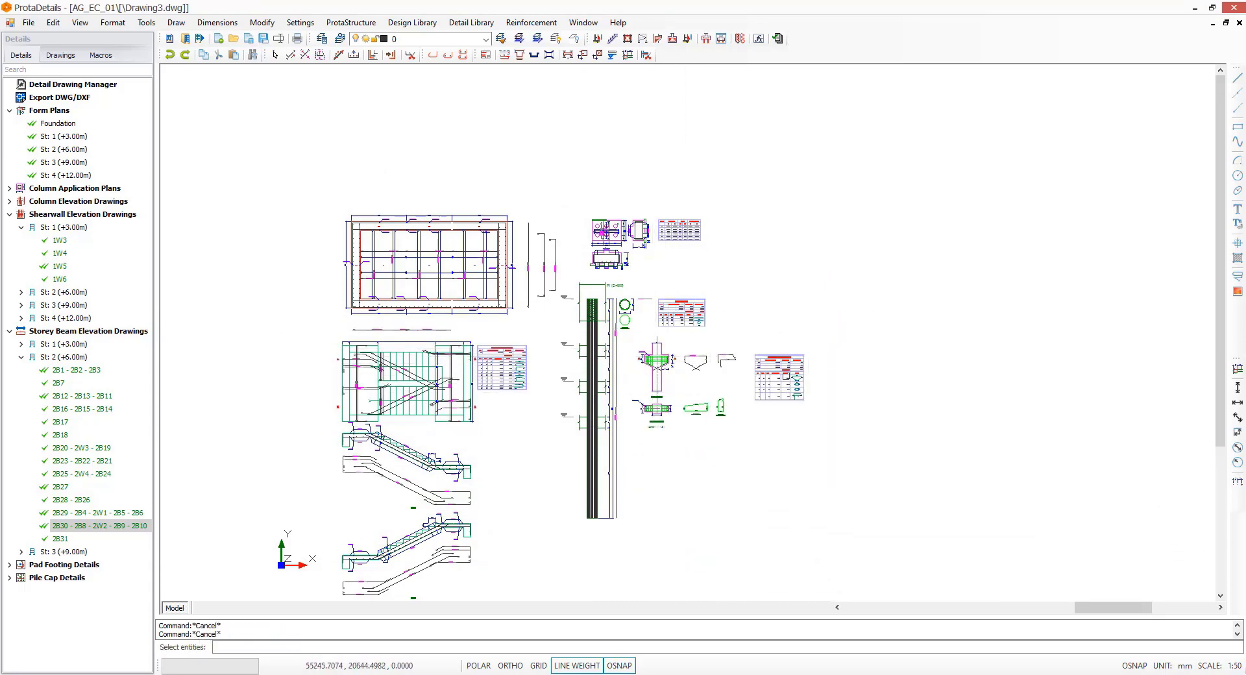
pyautogui.click(787, 382)
pyautogui.press('Return')
pyautogui.press('Return')
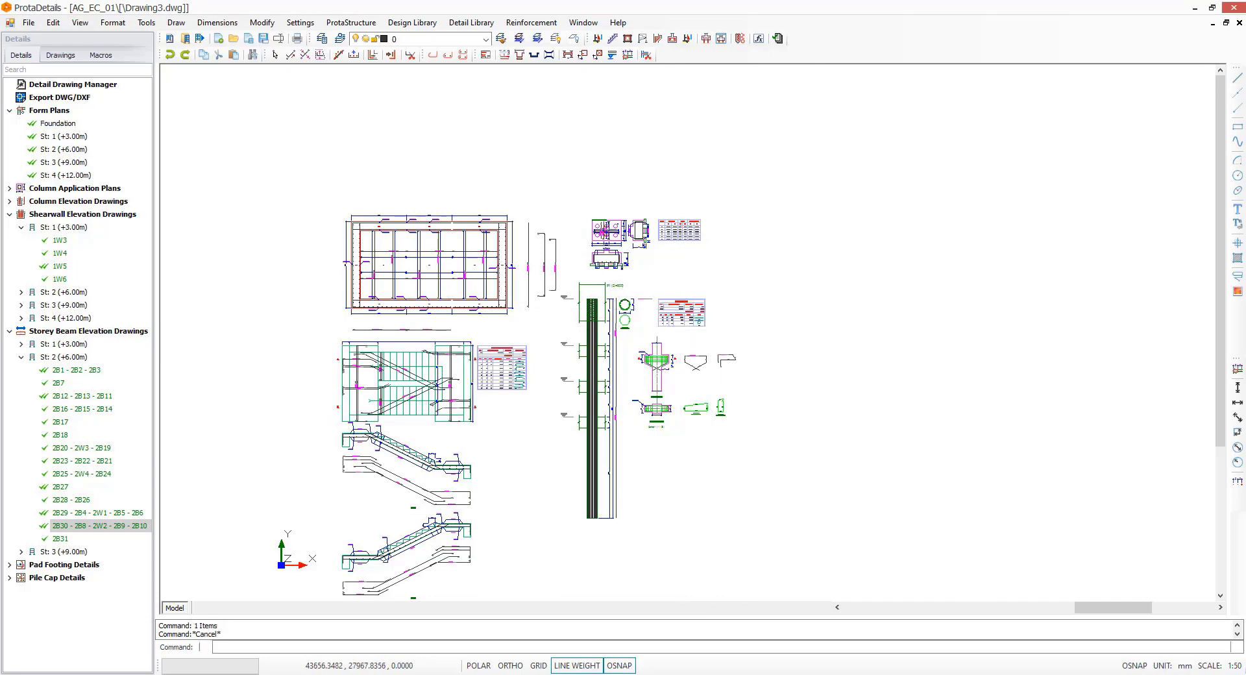
# Step: Erase the quantity tables next to the pile and pile cap details
pyautogui.click(681, 303)
pyautogui.press('Return')
pyautogui.press('Escape')
pyautogui.write('e')
pyautogui.press('Return')
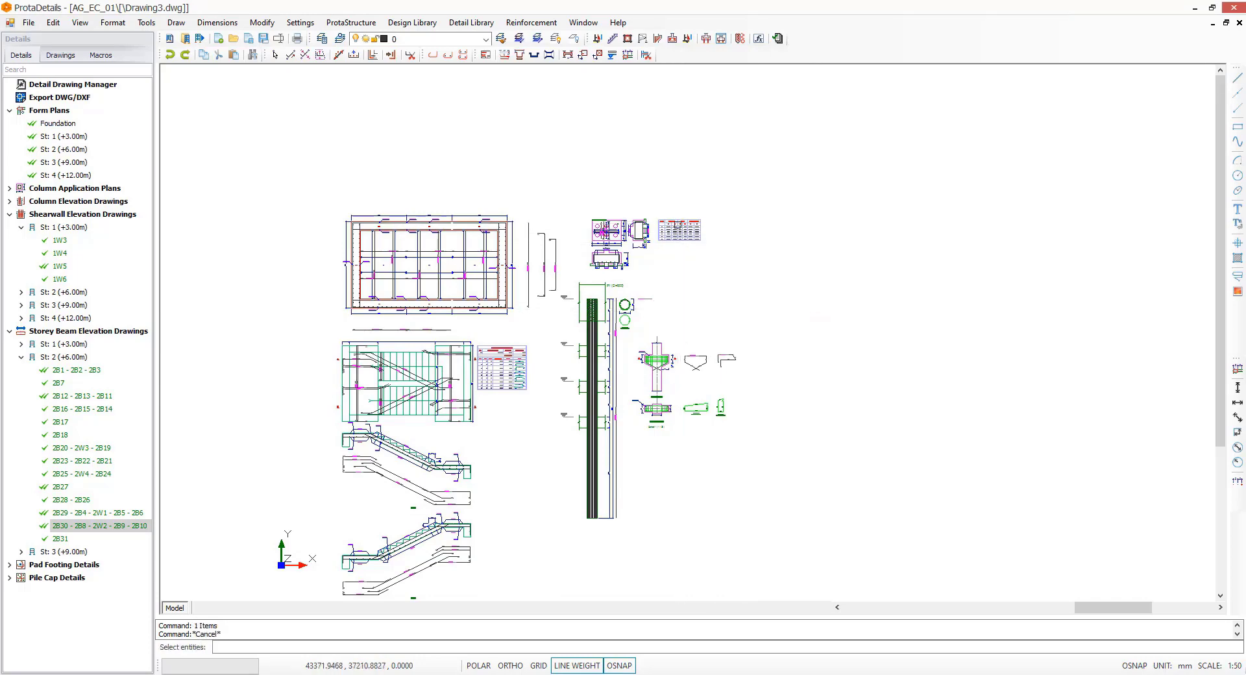
pyautogui.click(676, 223)
pyautogui.press('Return')
pyautogui.press('Escape')
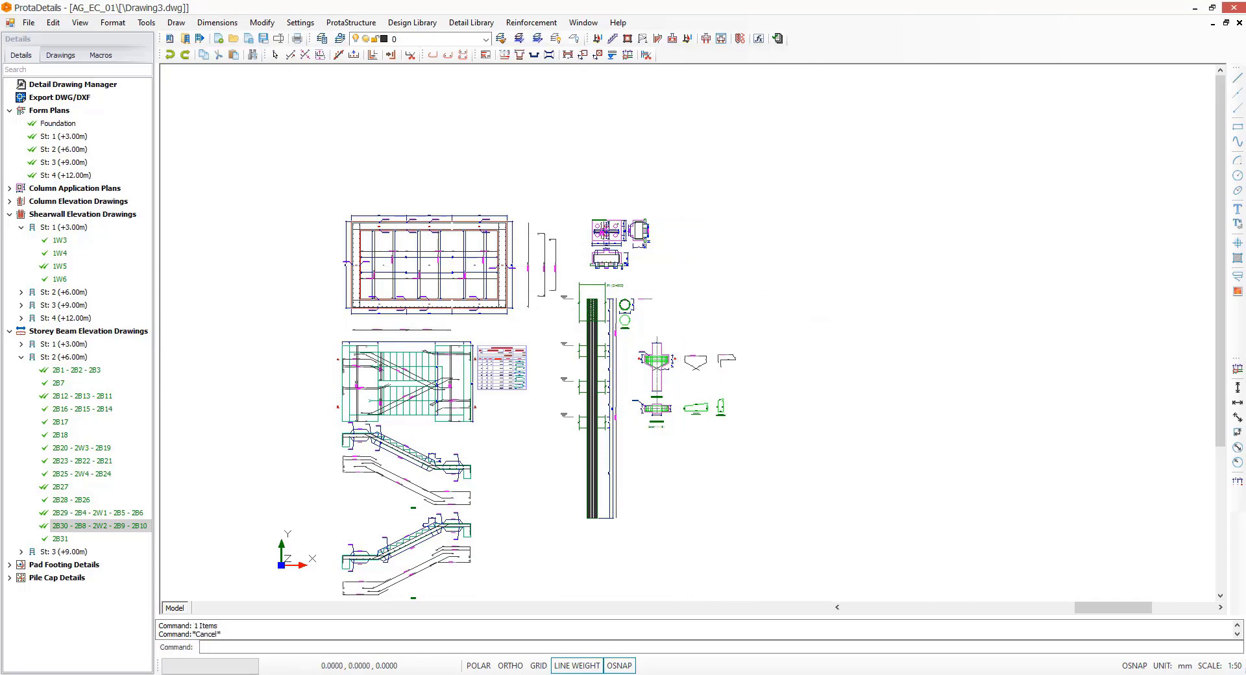
# Step: Start a cantilever retaining wall design and add a single shelf to the back of the stem
pyautogui.moveTo(763, 372)
pyautogui.mouseDown(button='middle')
pyautogui.moveTo(788, 271)
pyautogui.moveTo(782, 296)
pyautogui.mouseUp(button='middle')
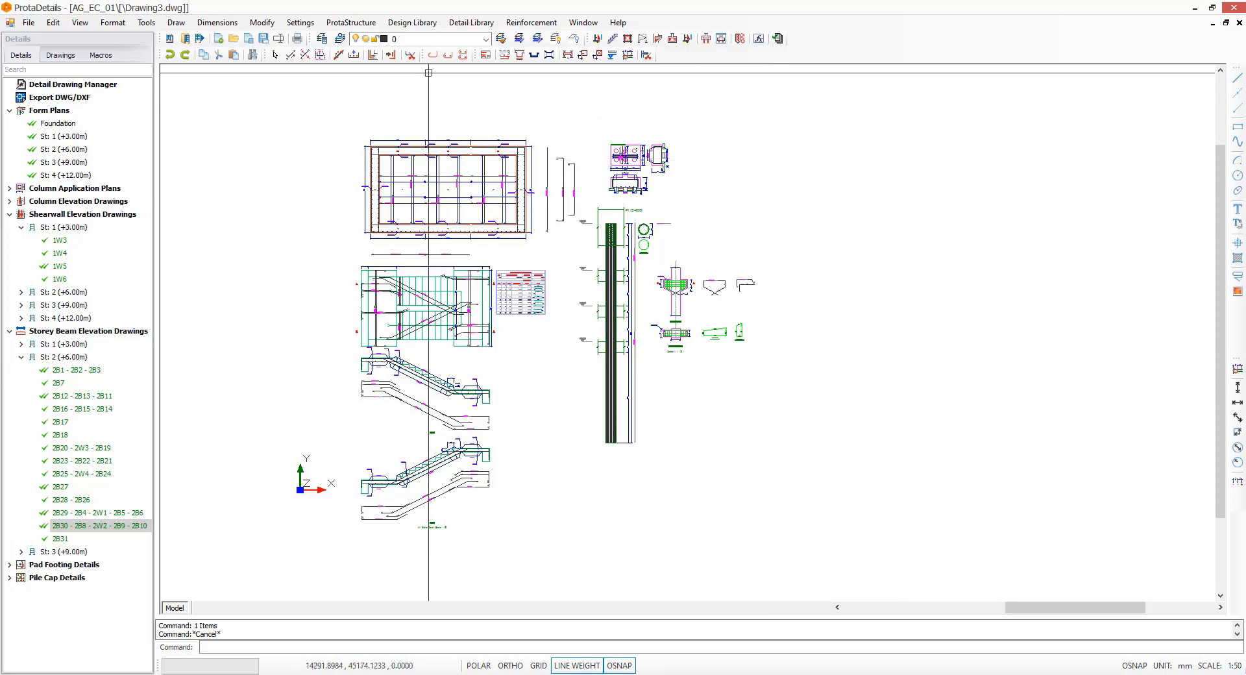
pyautogui.click(422, 27)
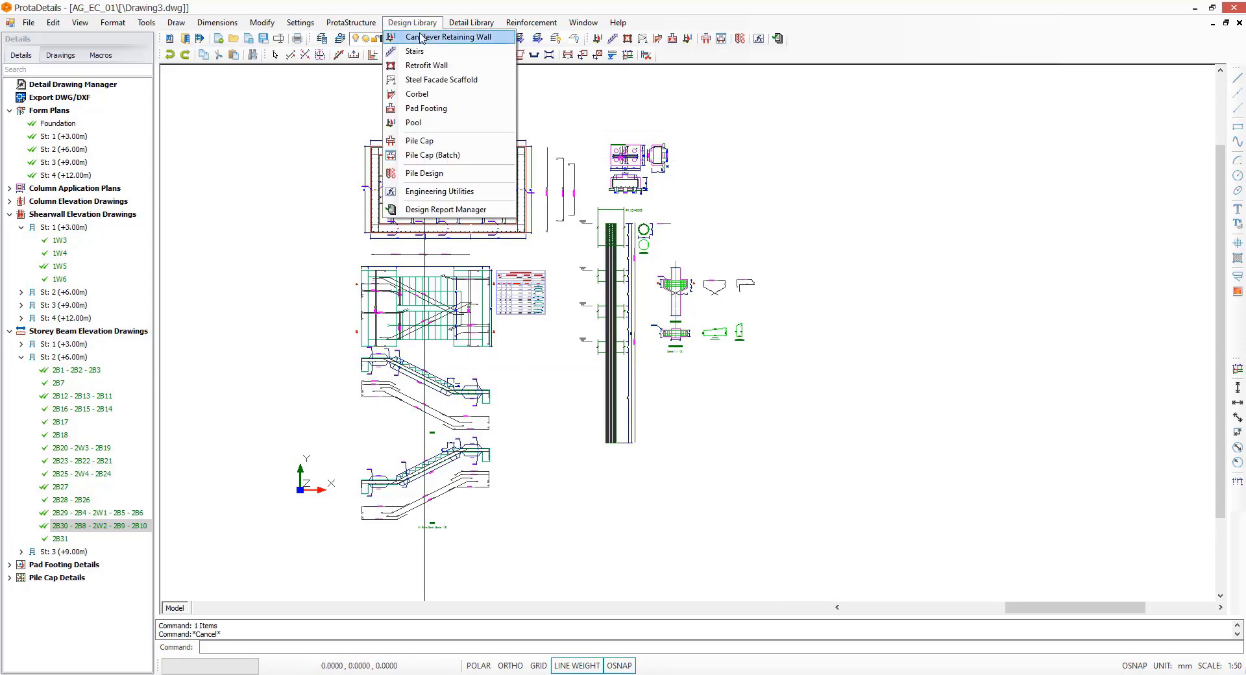
pyautogui.click(422, 39)
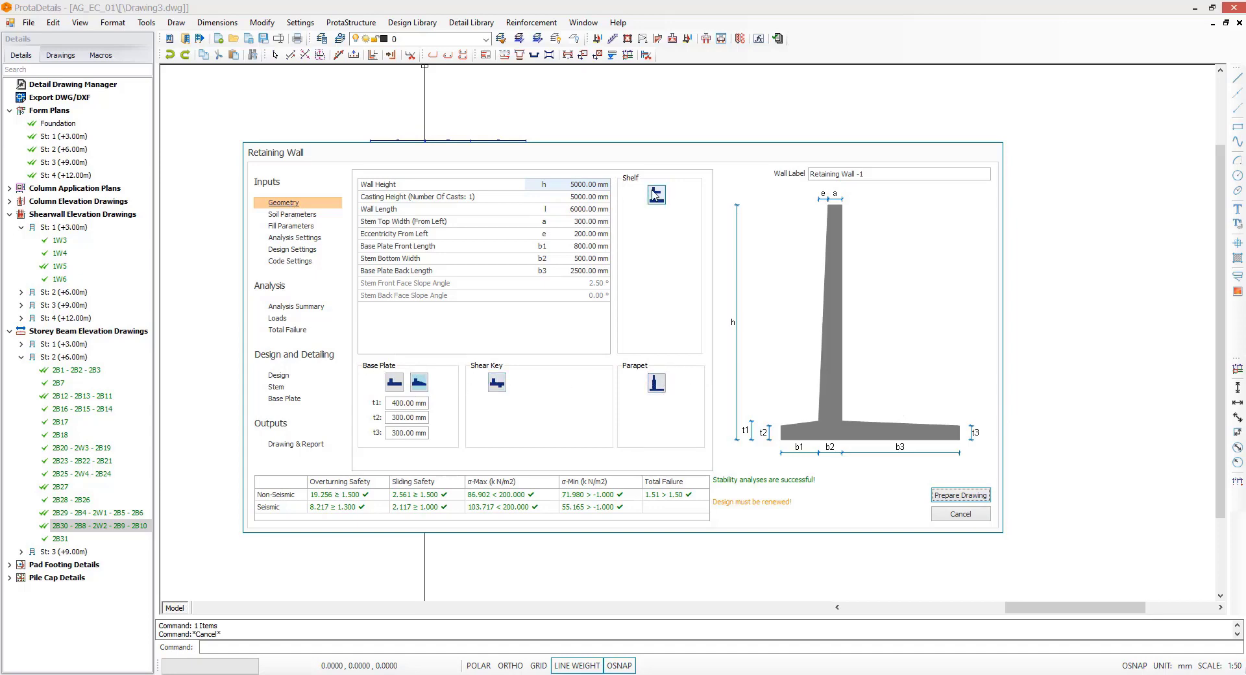
pyautogui.click(657, 195)
pyautogui.click(658, 195)
pyautogui.click(657, 195)
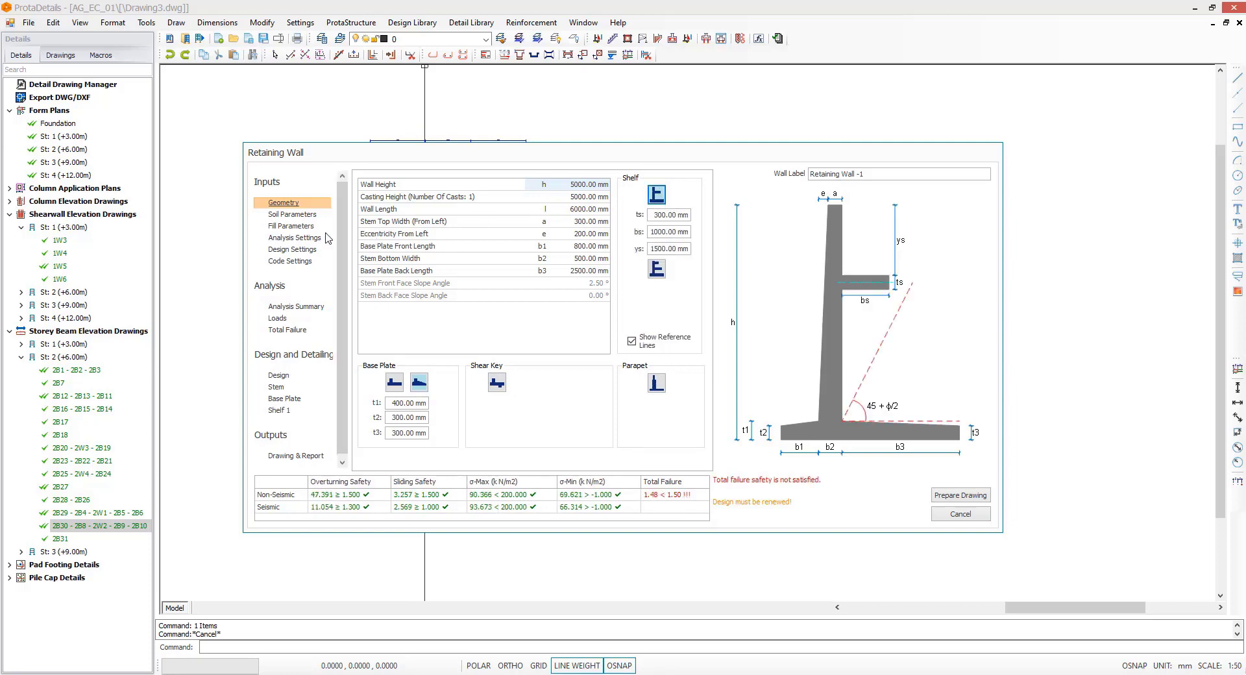
# Step: Review the retaining wall's soil and fill parameters, analysis settings and design settings
pyautogui.click(303, 214)
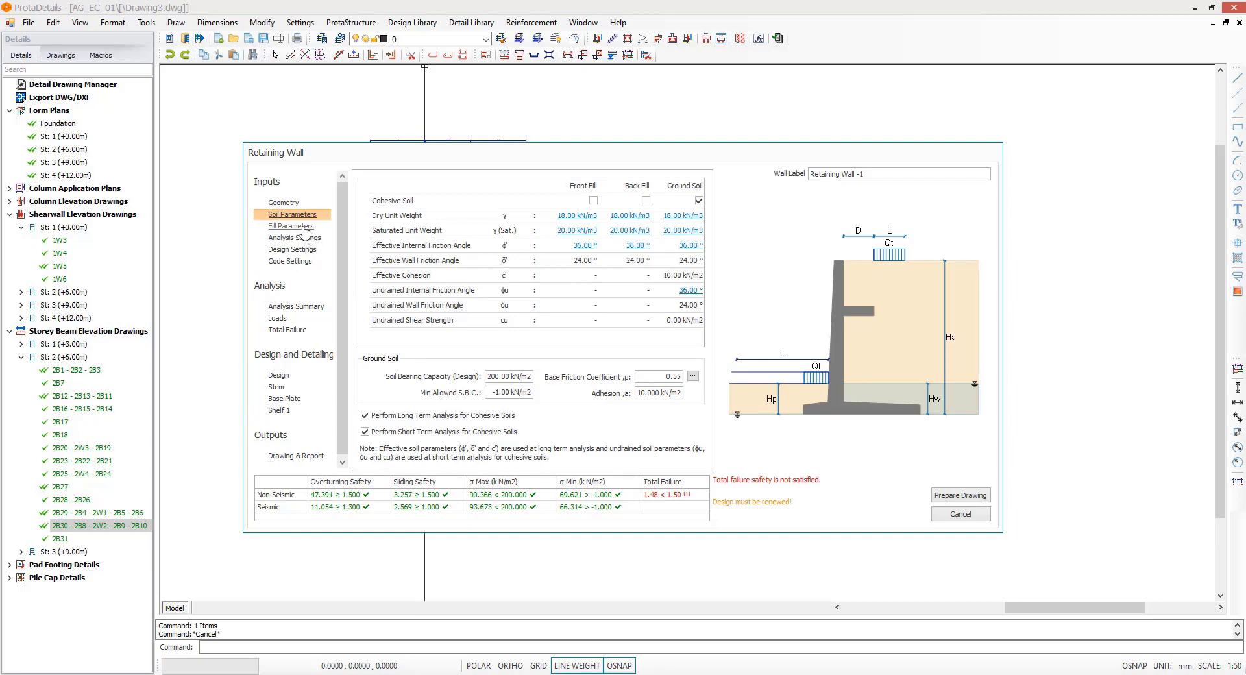
pyautogui.click(297, 226)
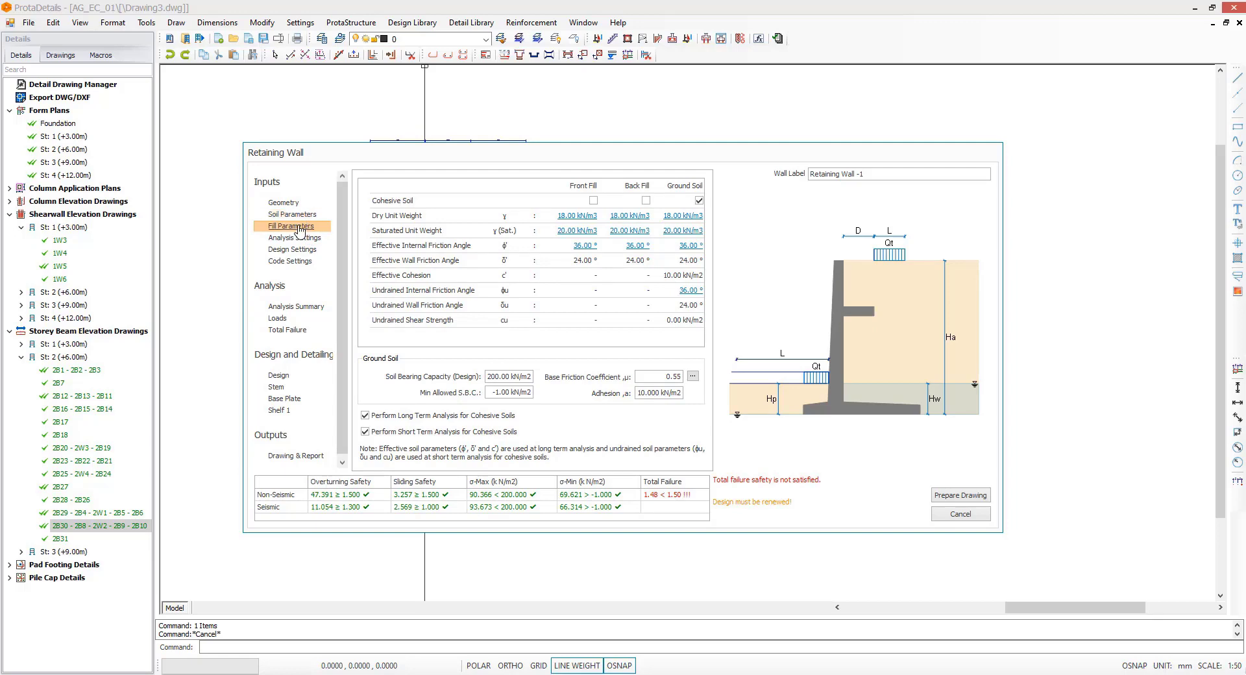
pyautogui.click(297, 239)
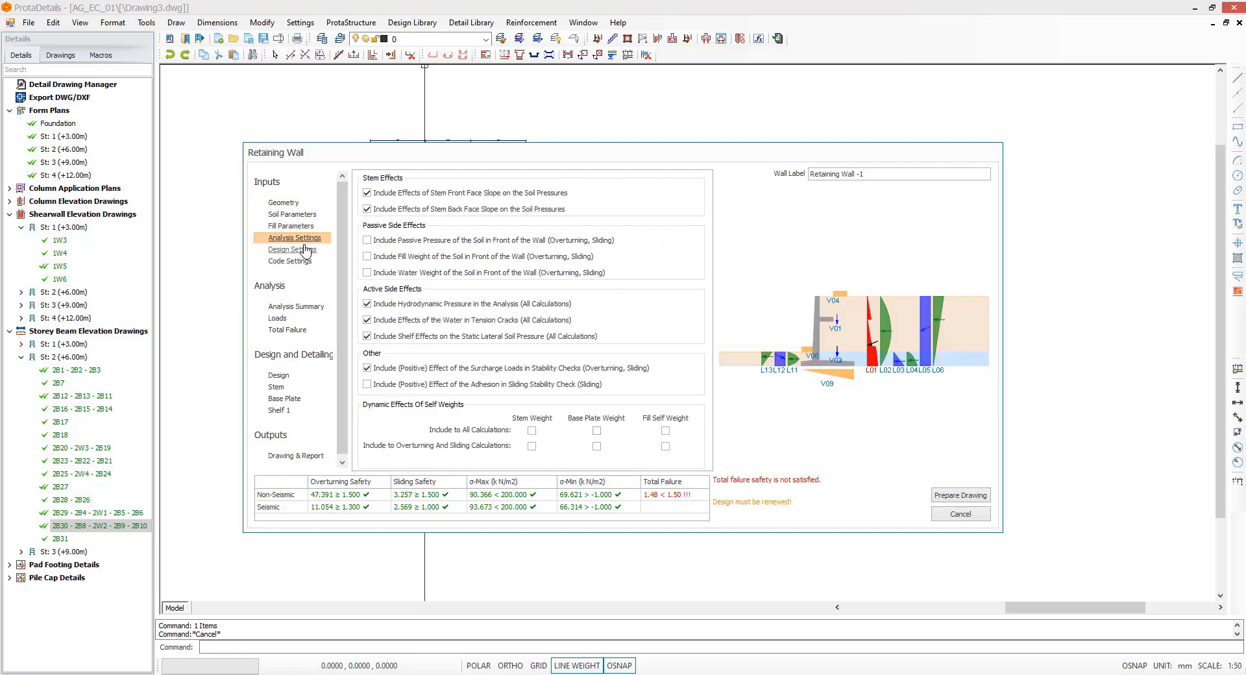
pyautogui.click(302, 250)
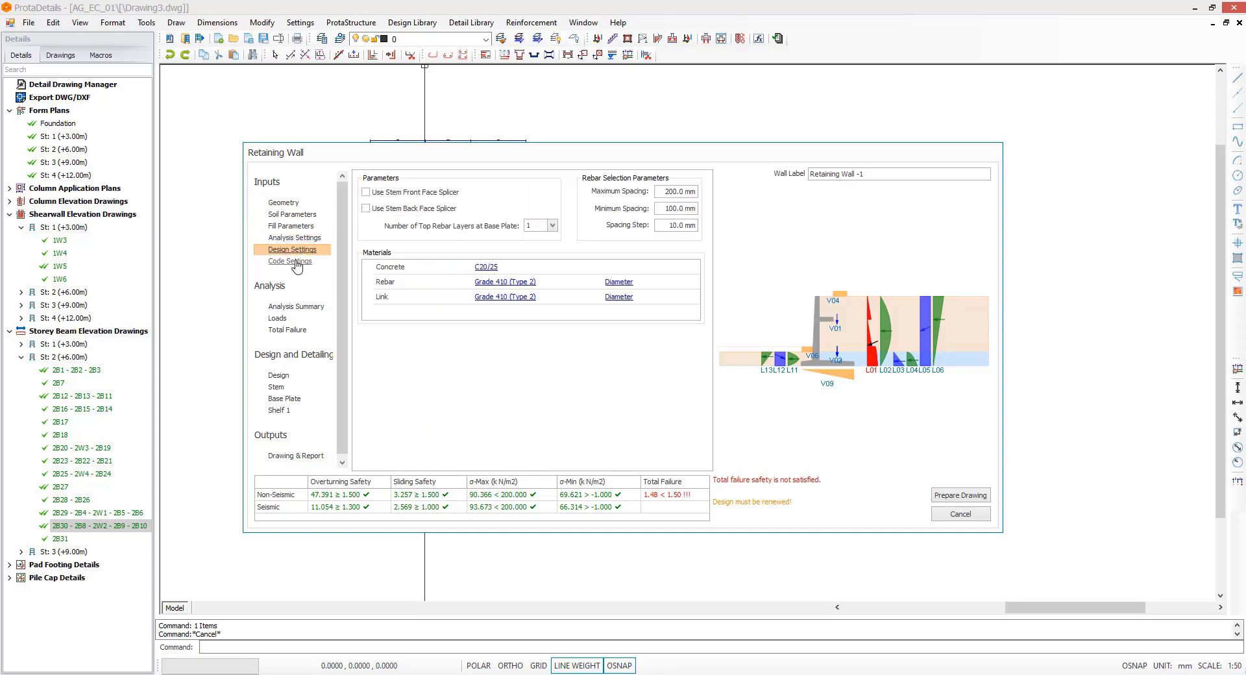
# Step: Review the available design codes and design approaches, keeping Eurocodes and Design Approach 1
pyautogui.click(296, 262)
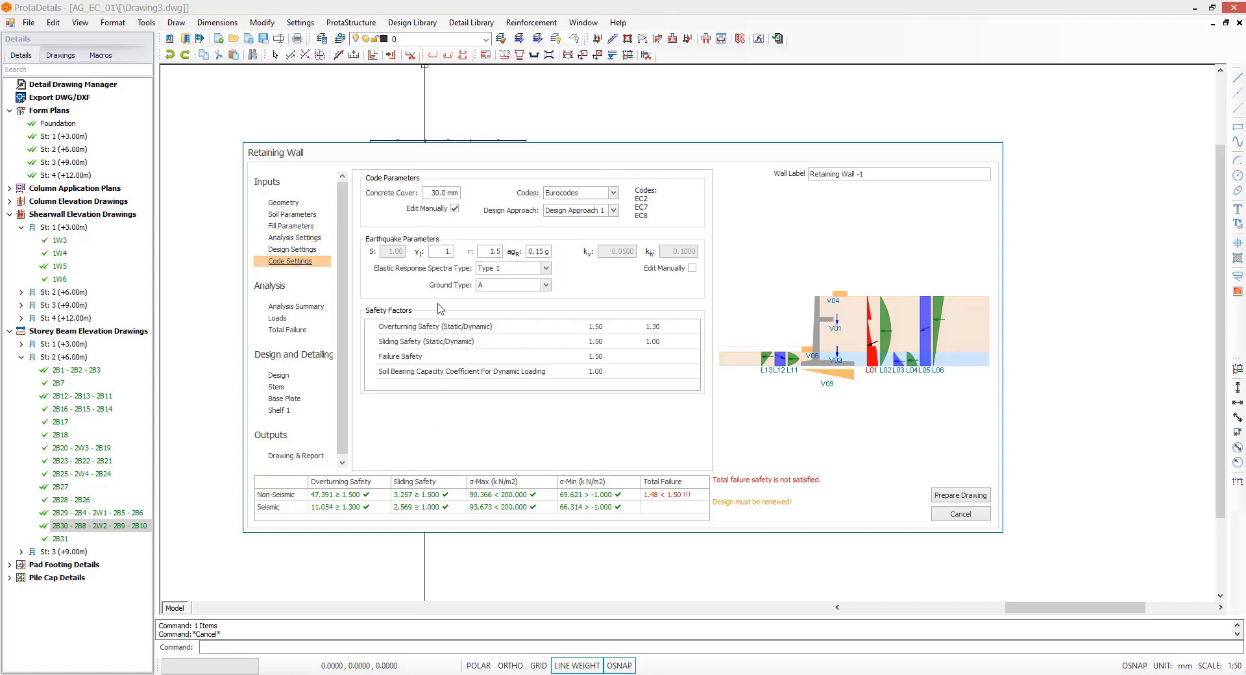
pyautogui.click(613, 193)
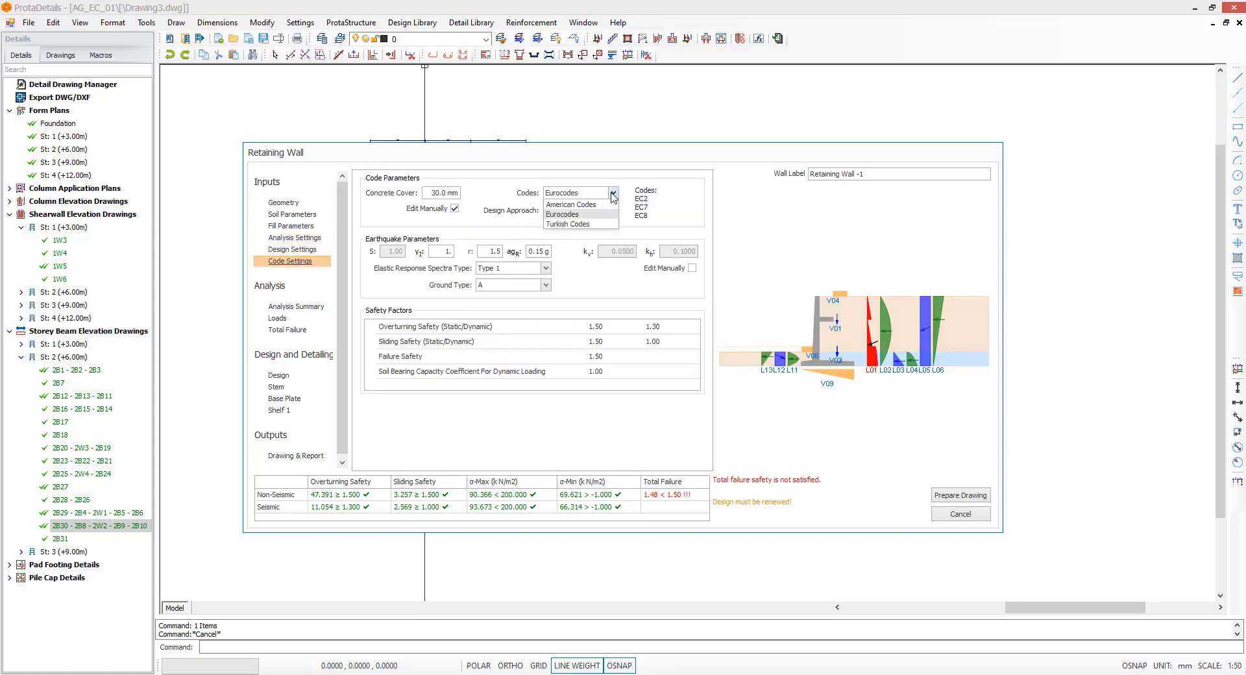
pyautogui.click(687, 197)
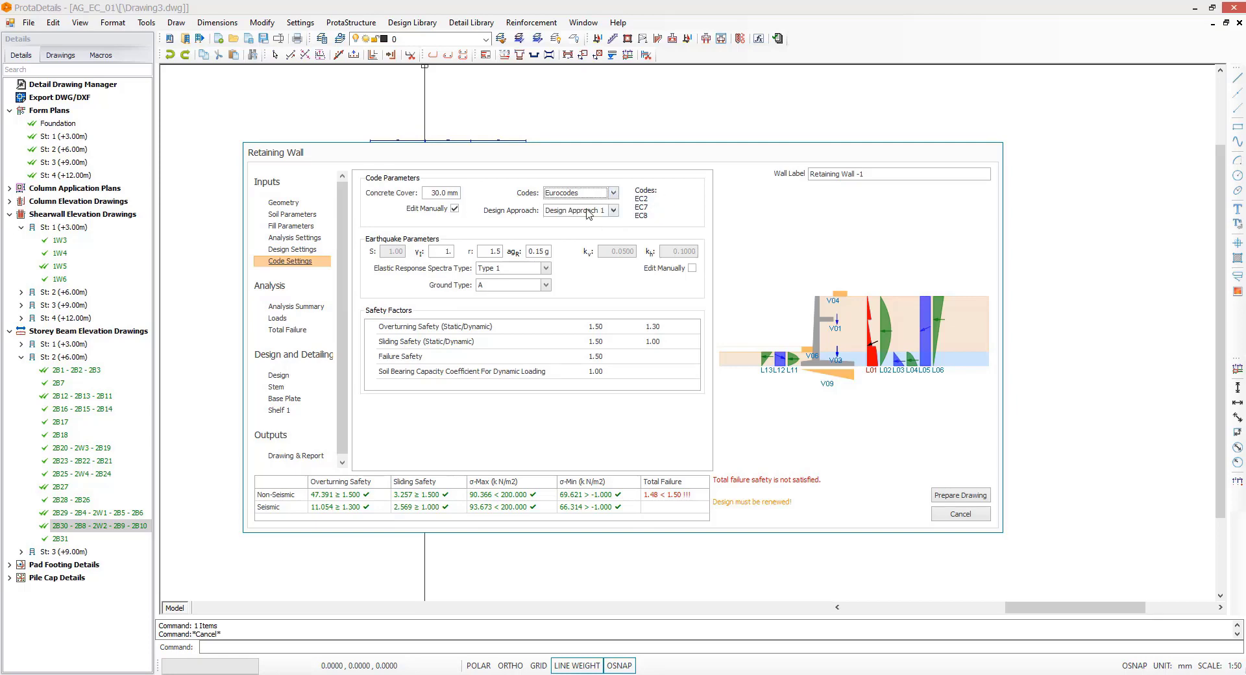
pyautogui.click(611, 210)
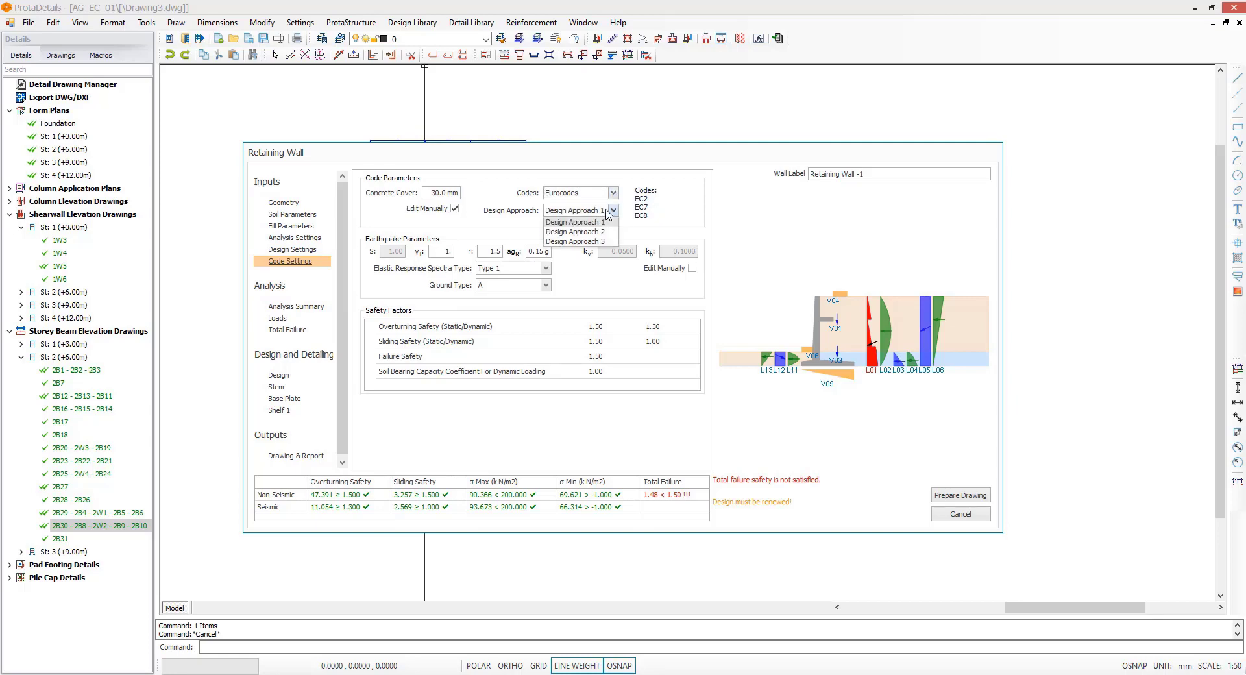
pyautogui.click(661, 214)
# Step: Review the analysis summary and wall loads, showing vertical loads as areas for the STR/GEO Limit State DA 1 Comb 1 analysis type
pyautogui.click(292, 309)
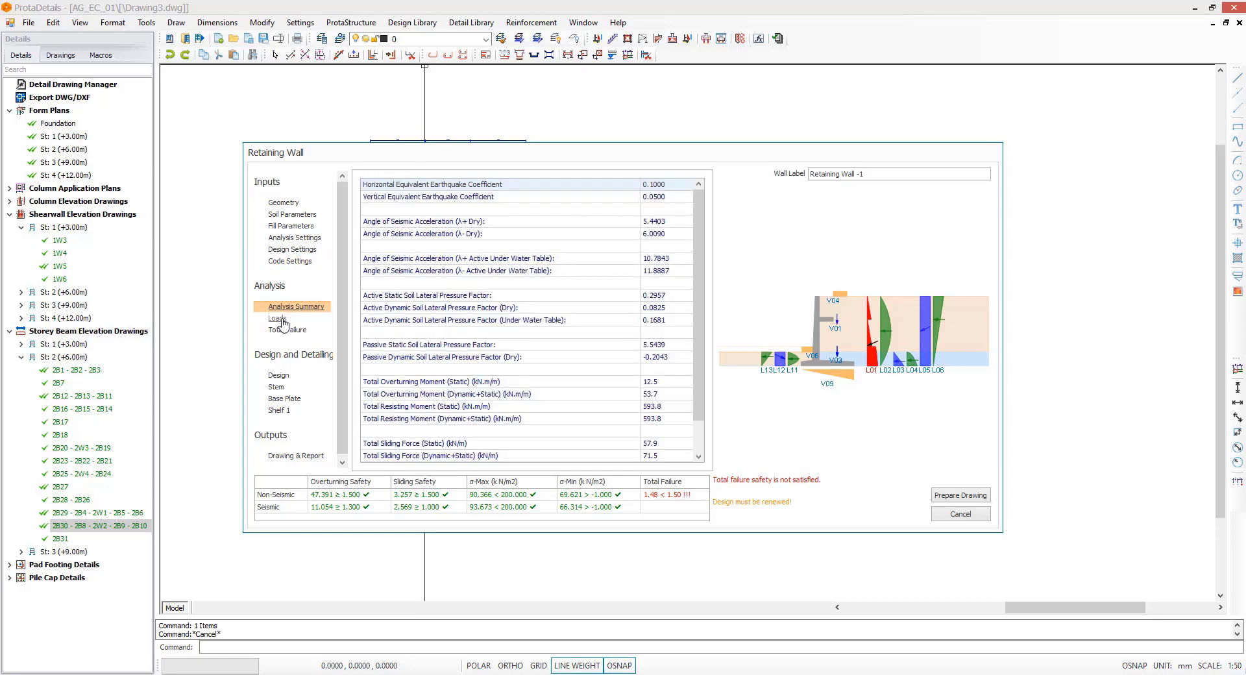
pyautogui.click(277, 319)
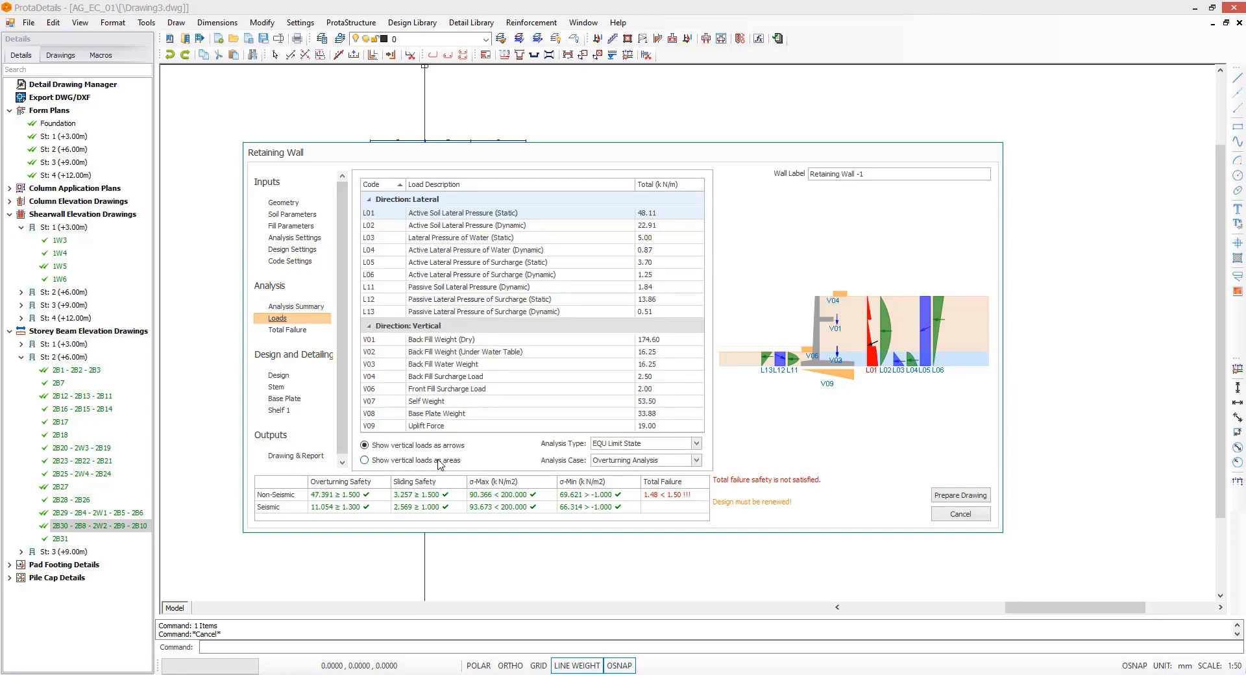
pyautogui.click(364, 460)
pyautogui.click(670, 445)
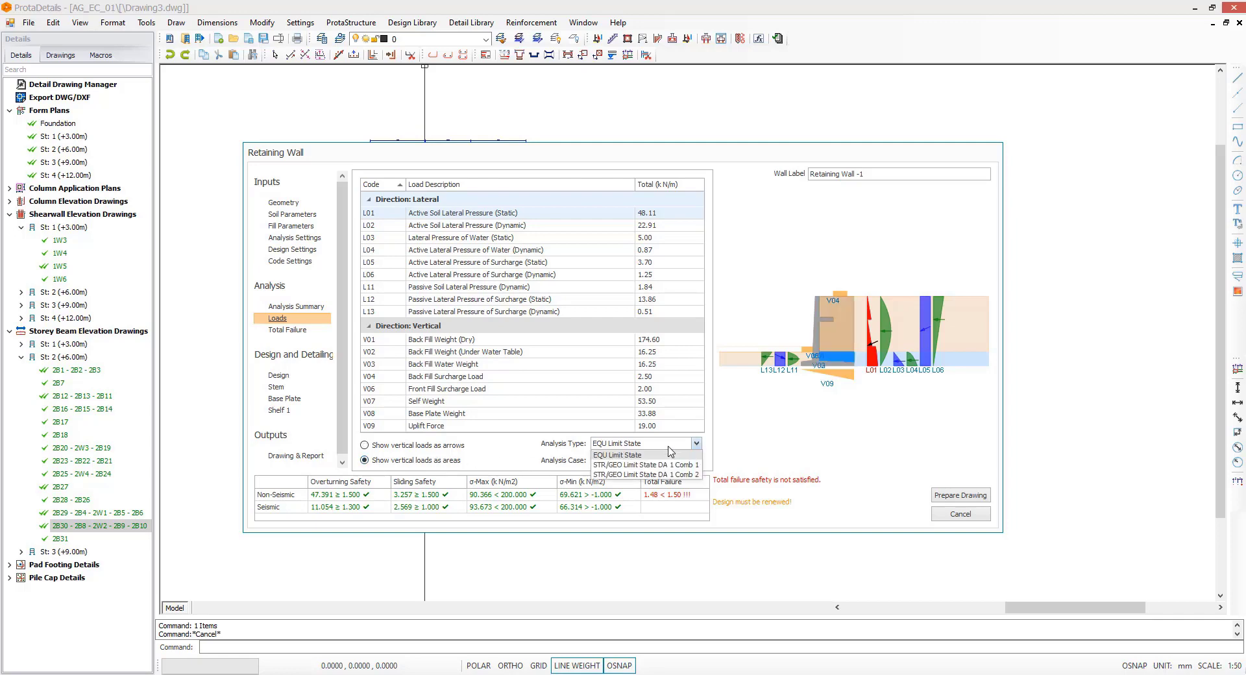
pyautogui.click(654, 467)
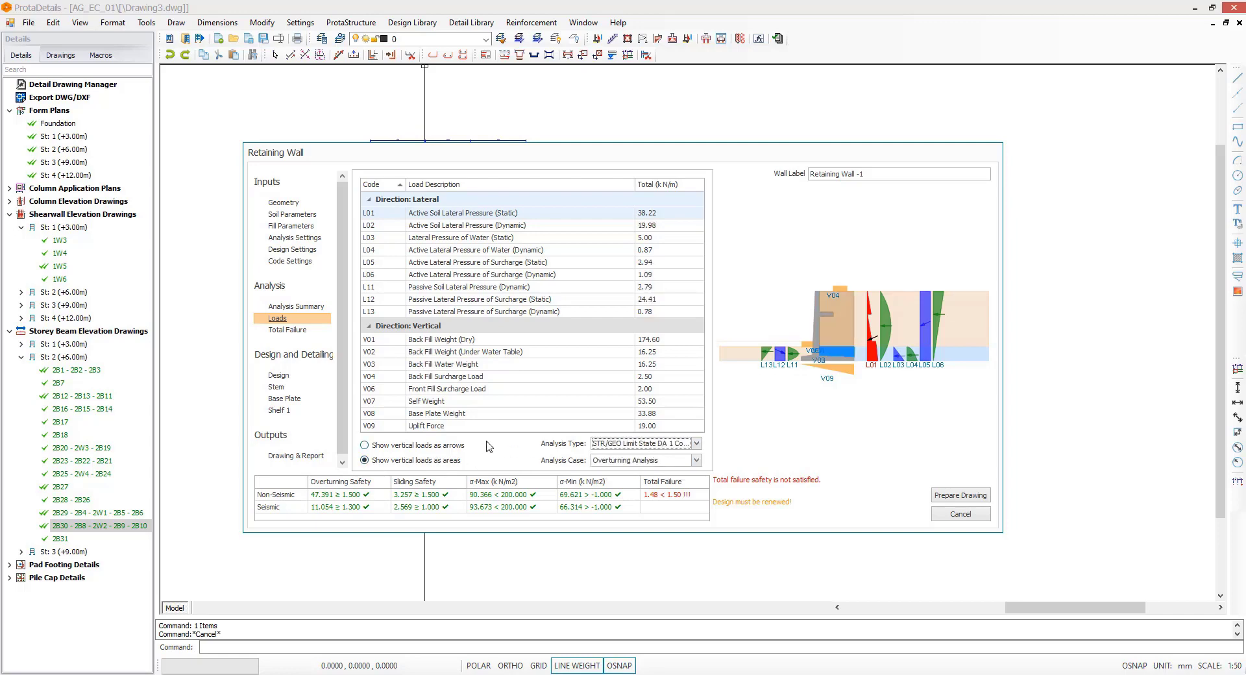
# Step: Examine the wall's total failure analysis, keeping Bishop's Method as the analysis method
pyautogui.click(287, 330)
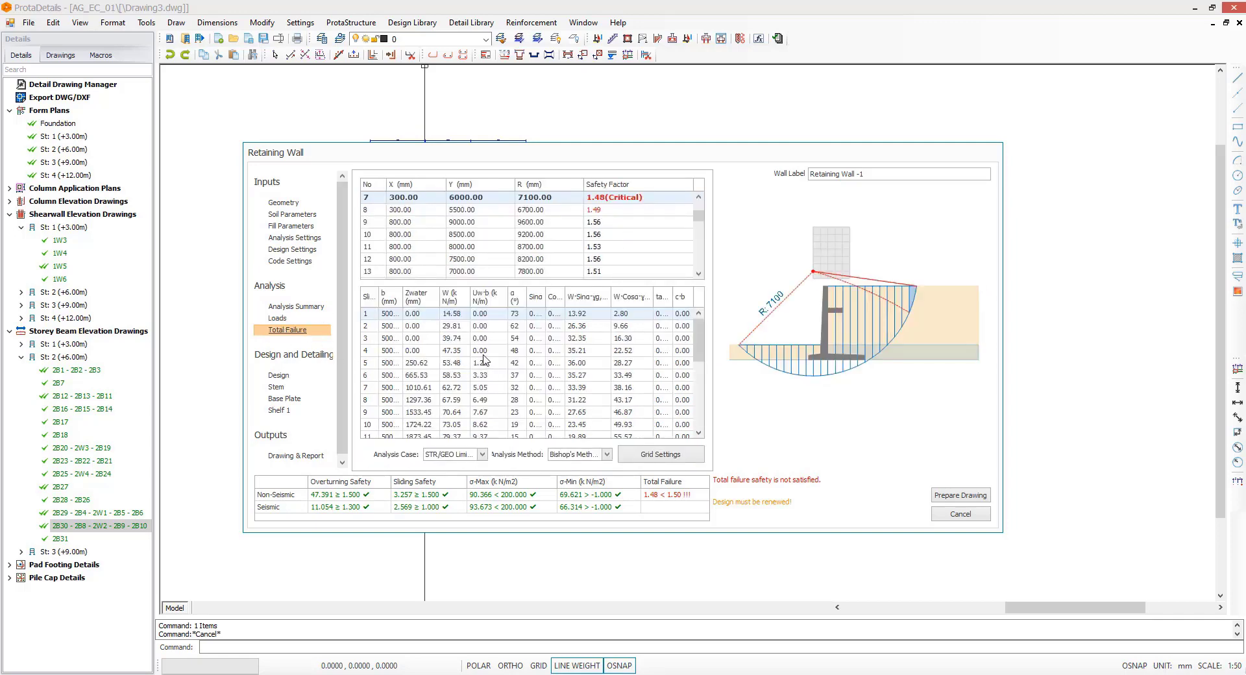
pyautogui.click(597, 456)
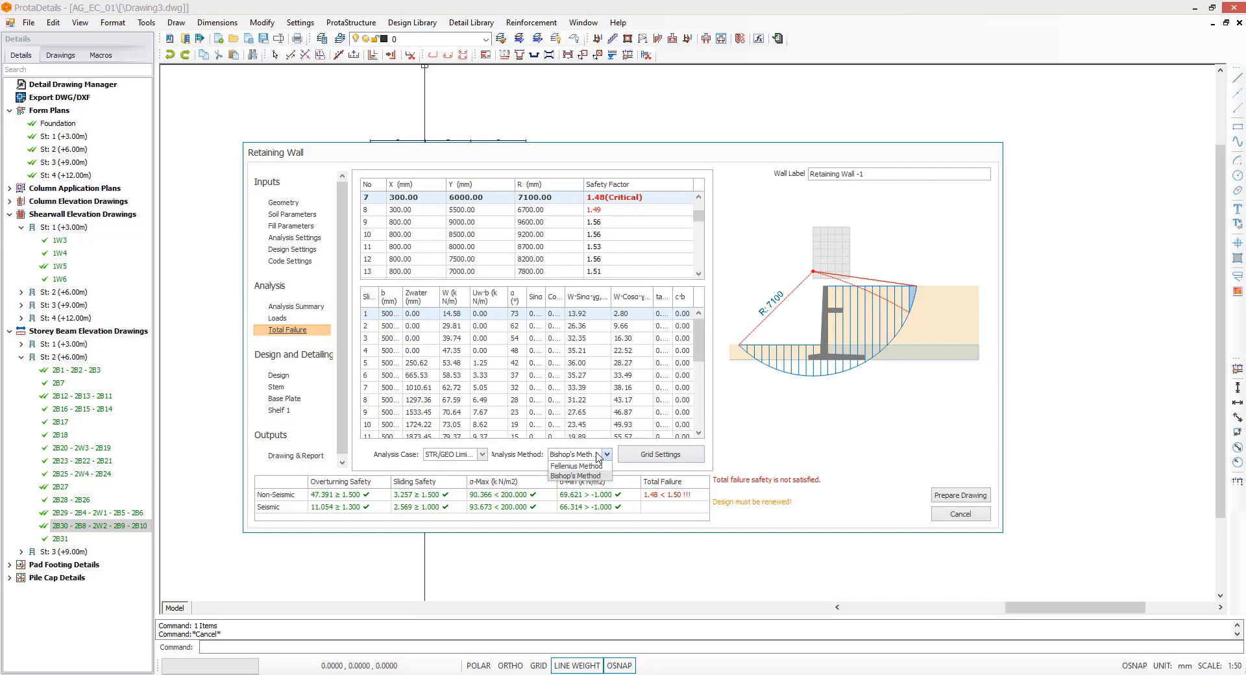
pyautogui.click(575, 476)
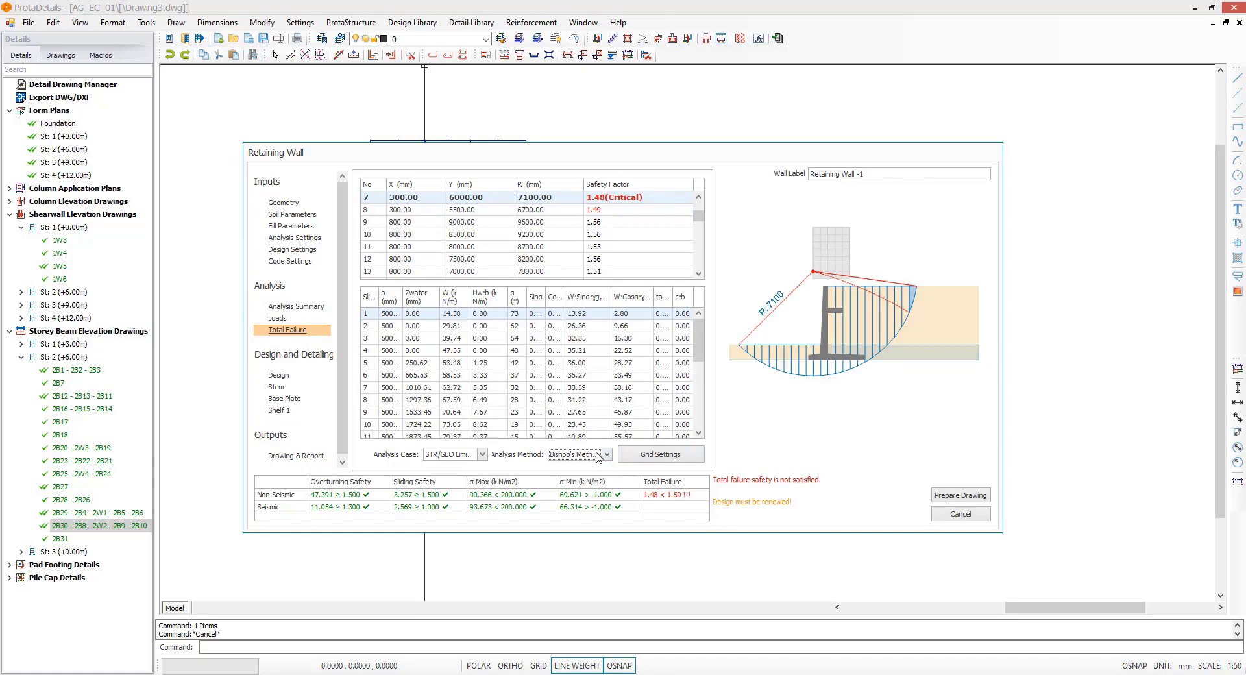
# Step: Design the retaining wall's reinforcement and show the section analysis summary
pyautogui.click(278, 376)
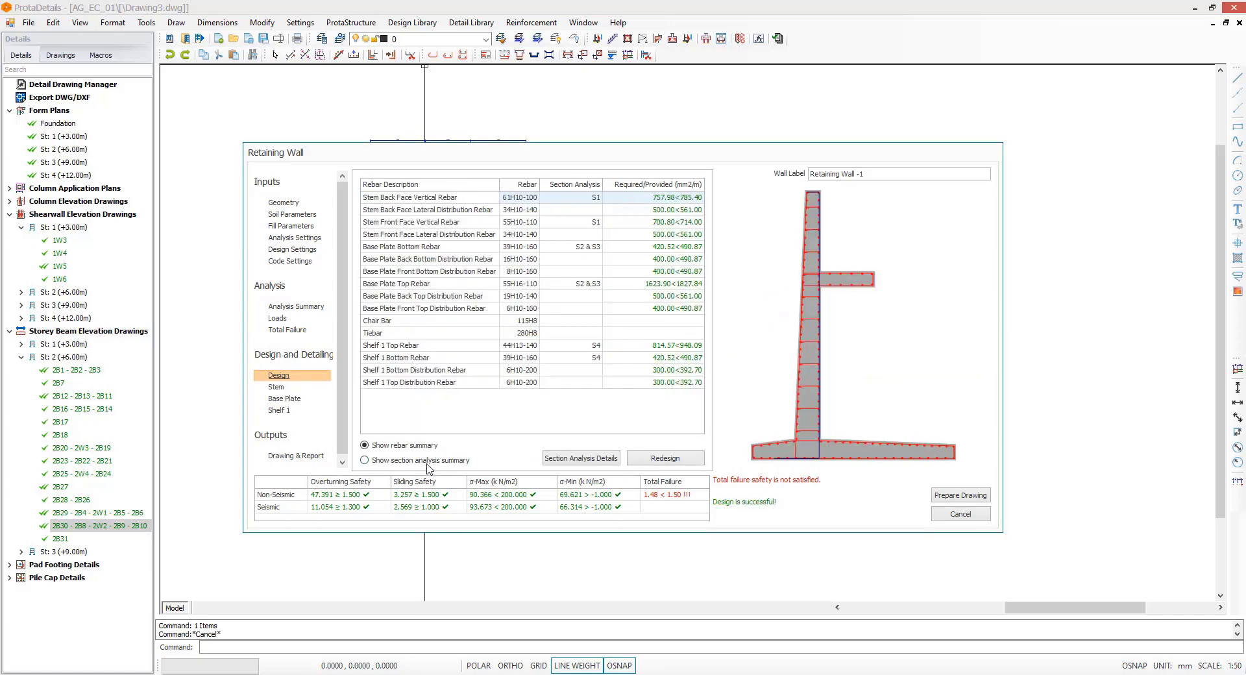
pyautogui.click(425, 461)
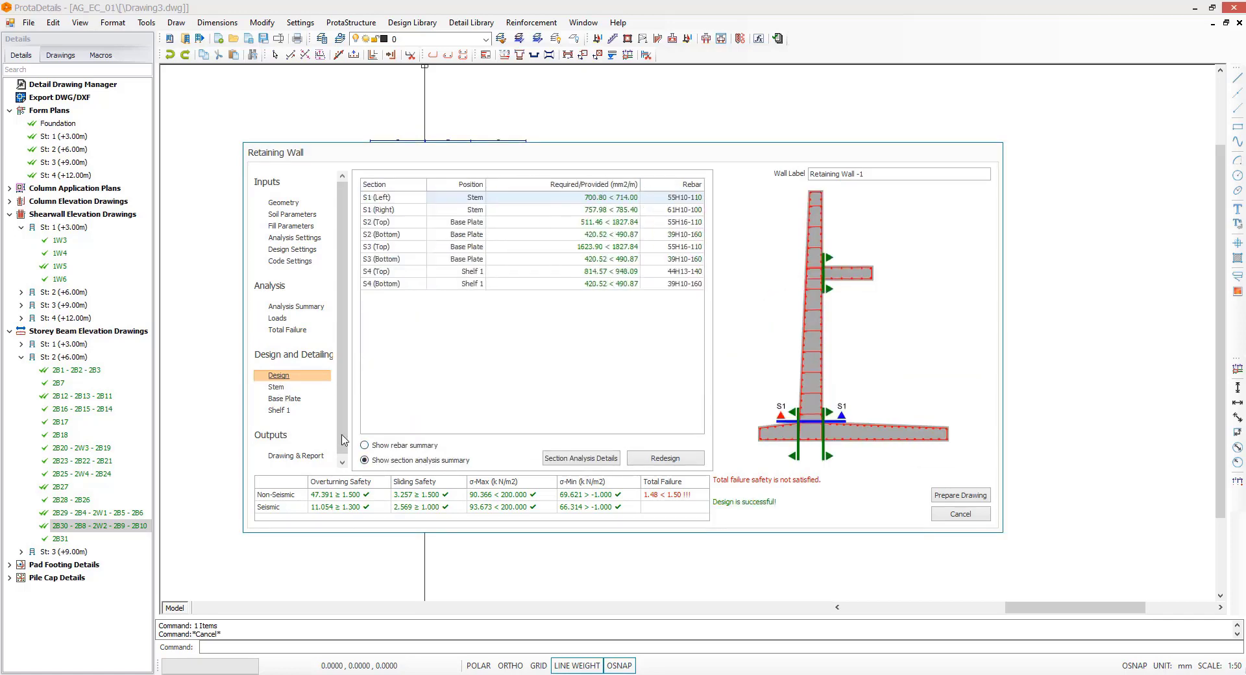
# Step: Review the stem and base plate reinforcement, and display the design results for base plate sections S2 and S3 side by side
pyautogui.click(275, 387)
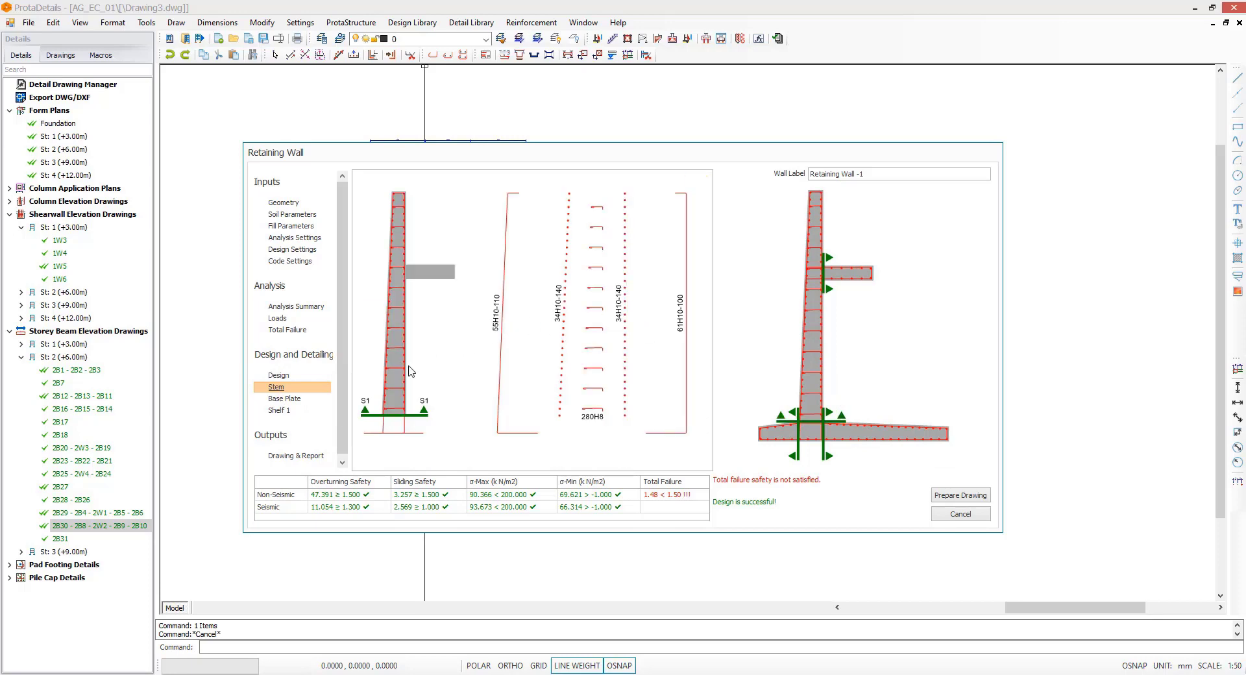
pyautogui.click(285, 398)
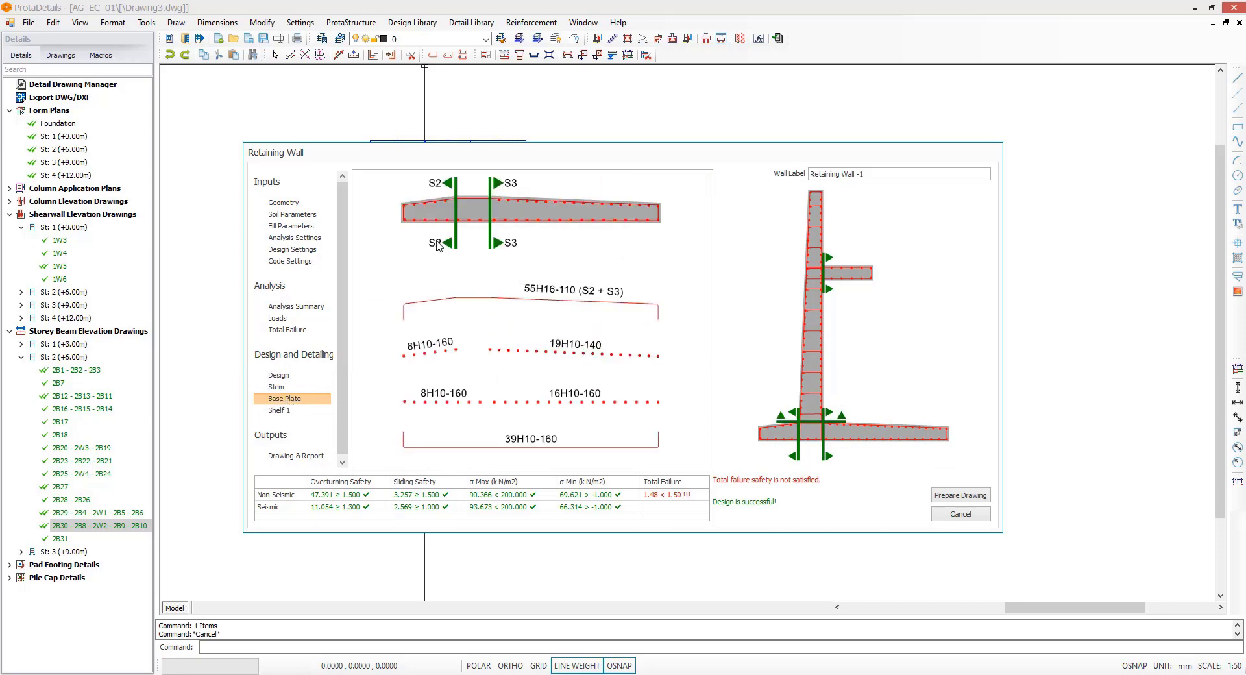
pyautogui.click(453, 250)
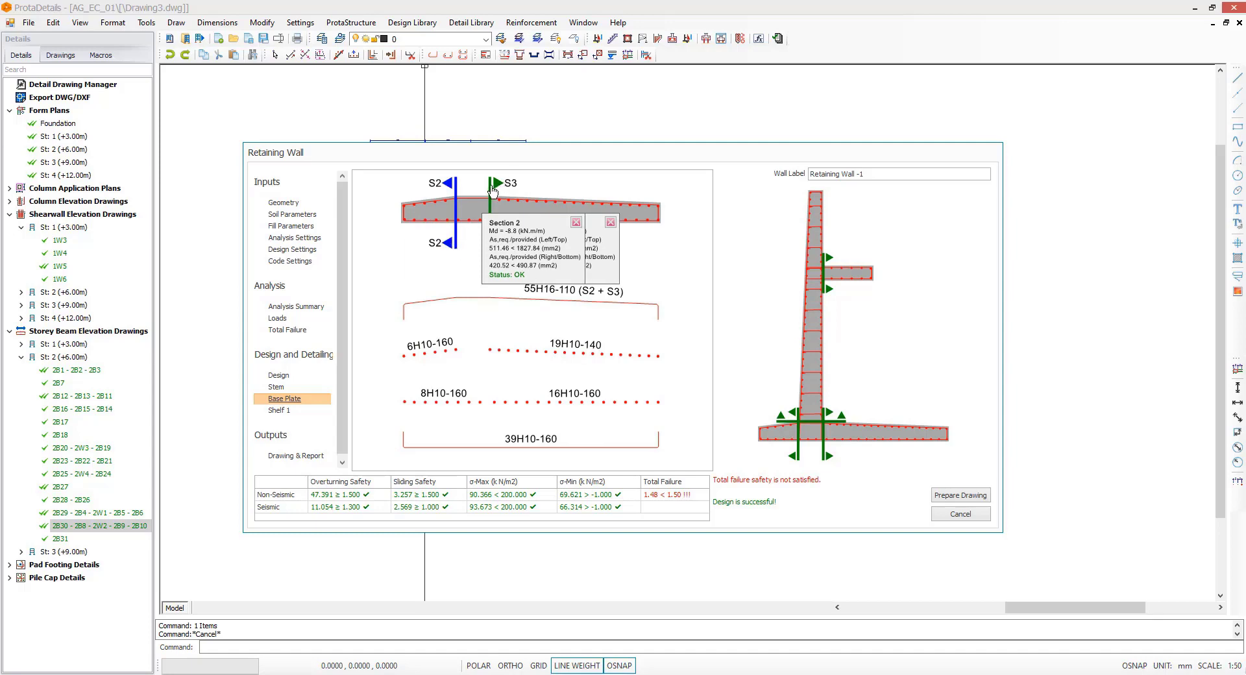
pyautogui.click(491, 191)
pyautogui.moveTo(548, 223); pyautogui.dragTo(583, 331)
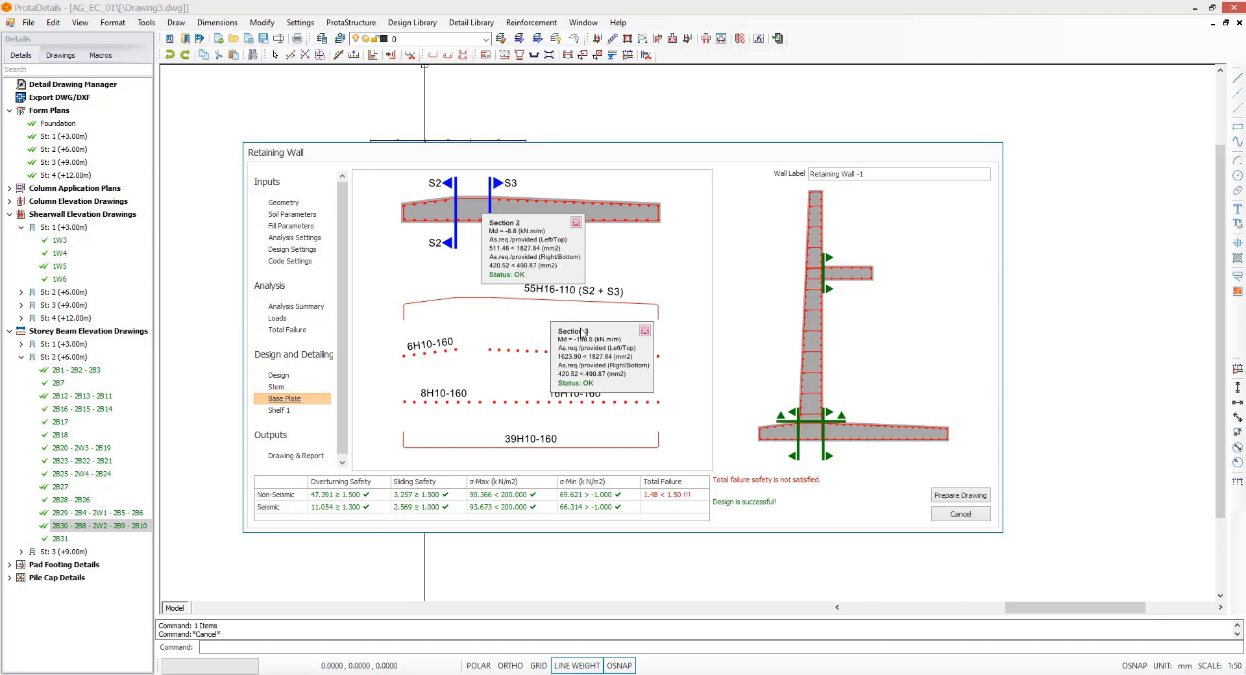
# Step: Set the diameter of the Shelf 1 top rebar to 16 mm in the retaining wall detailing
pyautogui.click(280, 412)
pyautogui.click(579, 216)
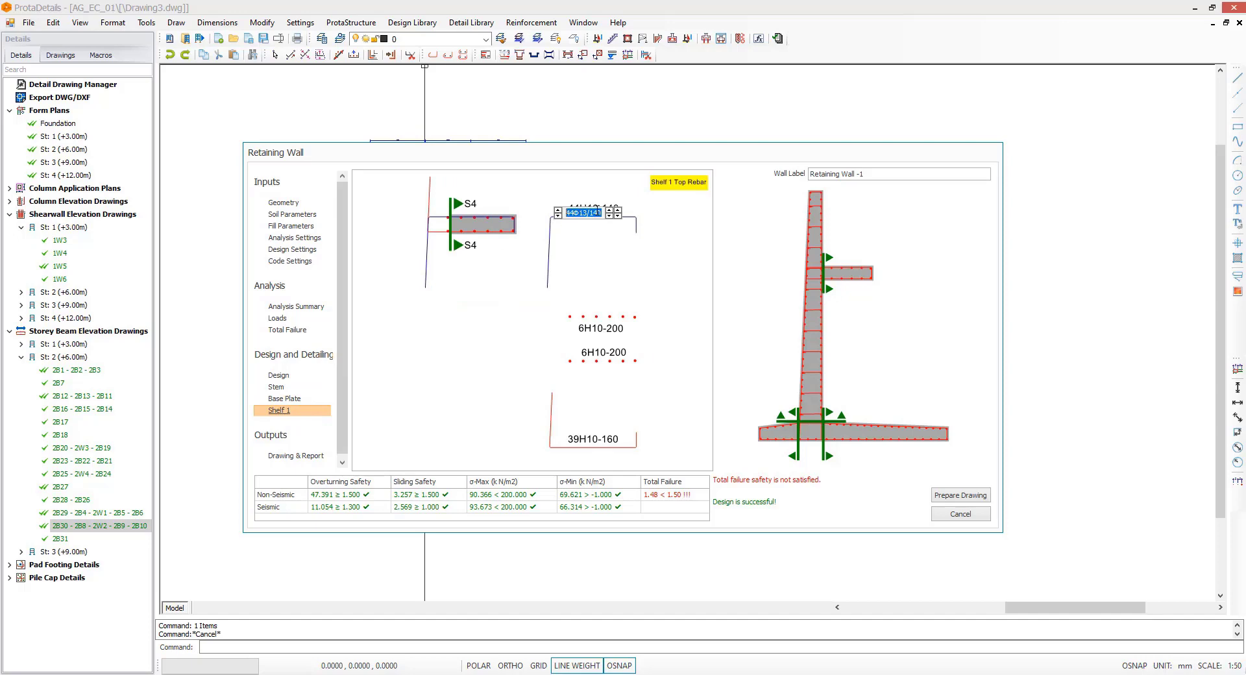
pyautogui.click(610, 211)
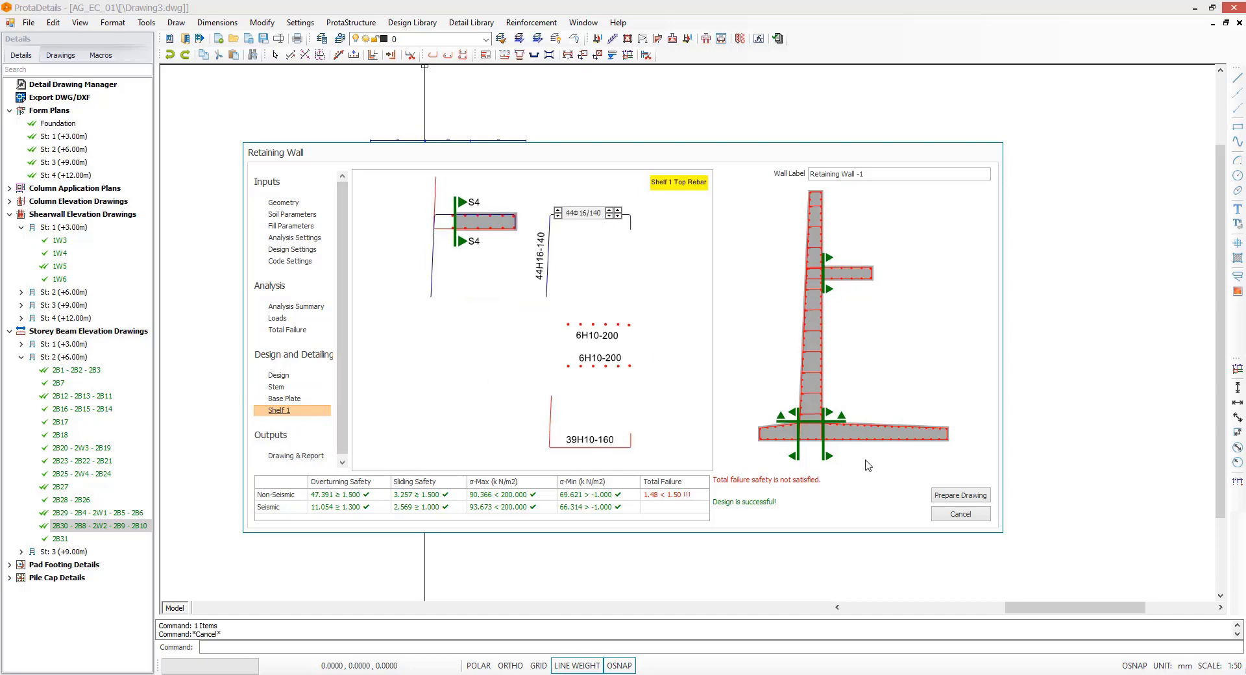
# Step: Prepare the retaining wall drawing and place it in the empty area beyond the pile cap and corbel details
pyautogui.click(954, 495)
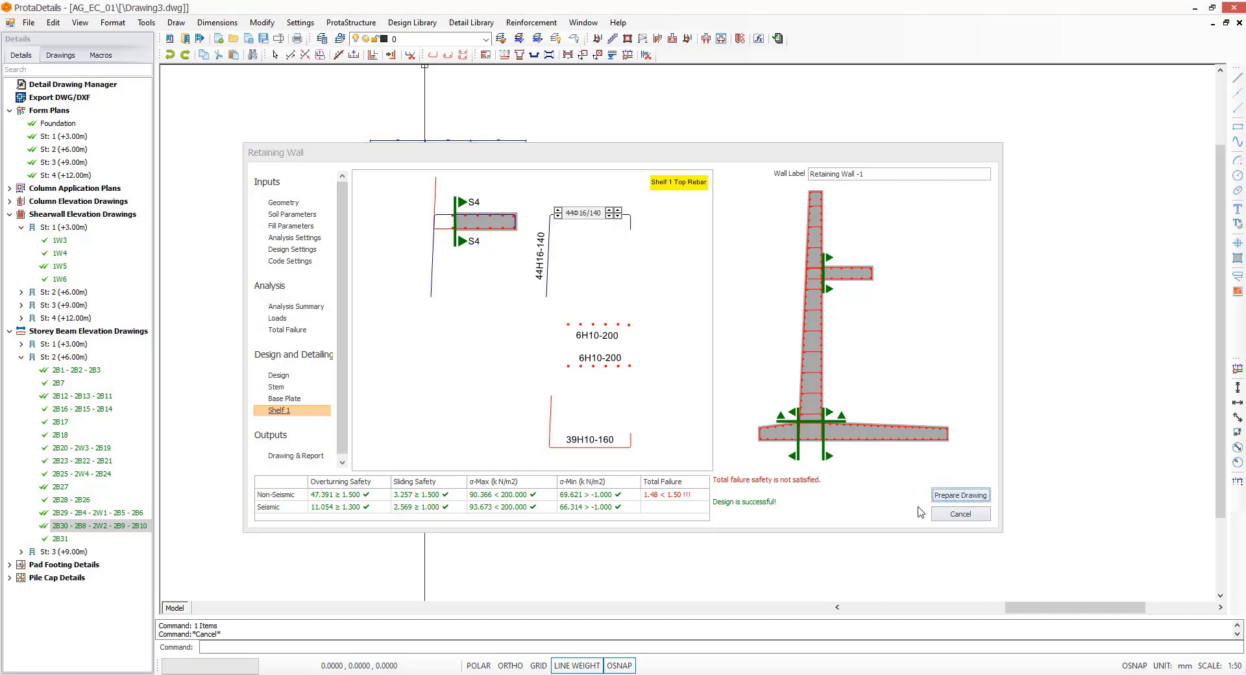
pyautogui.scroll(-3, 713, 266)
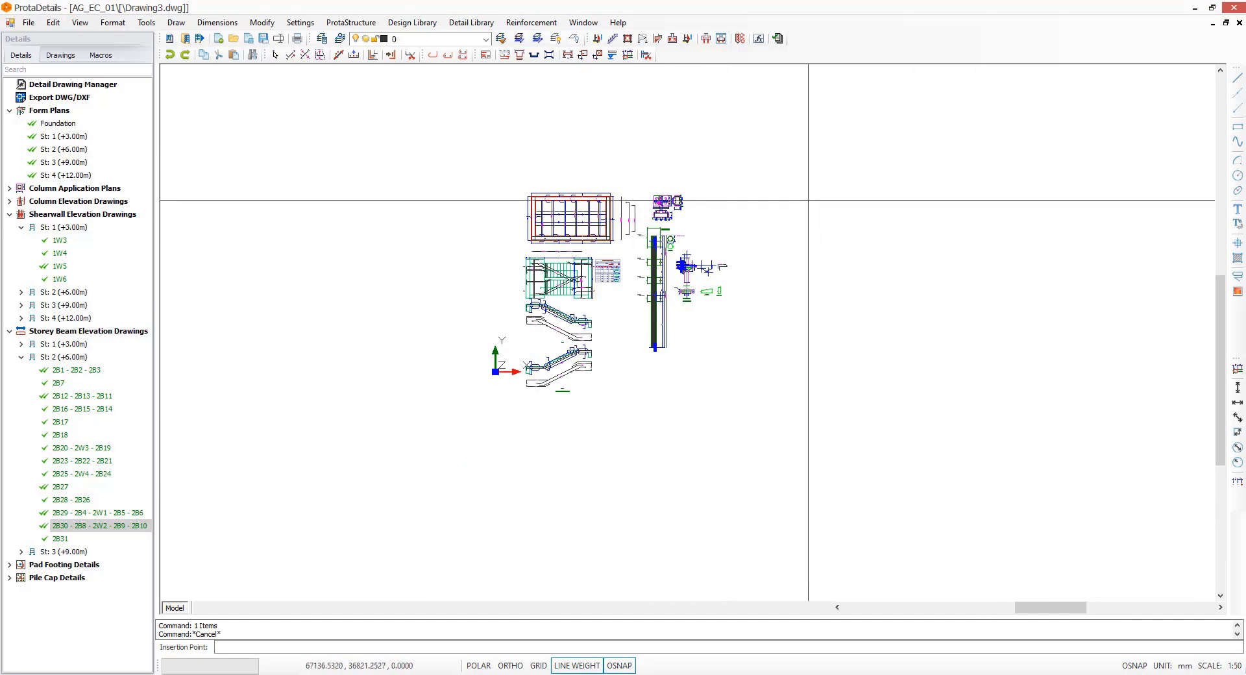
pyautogui.click(738, 199)
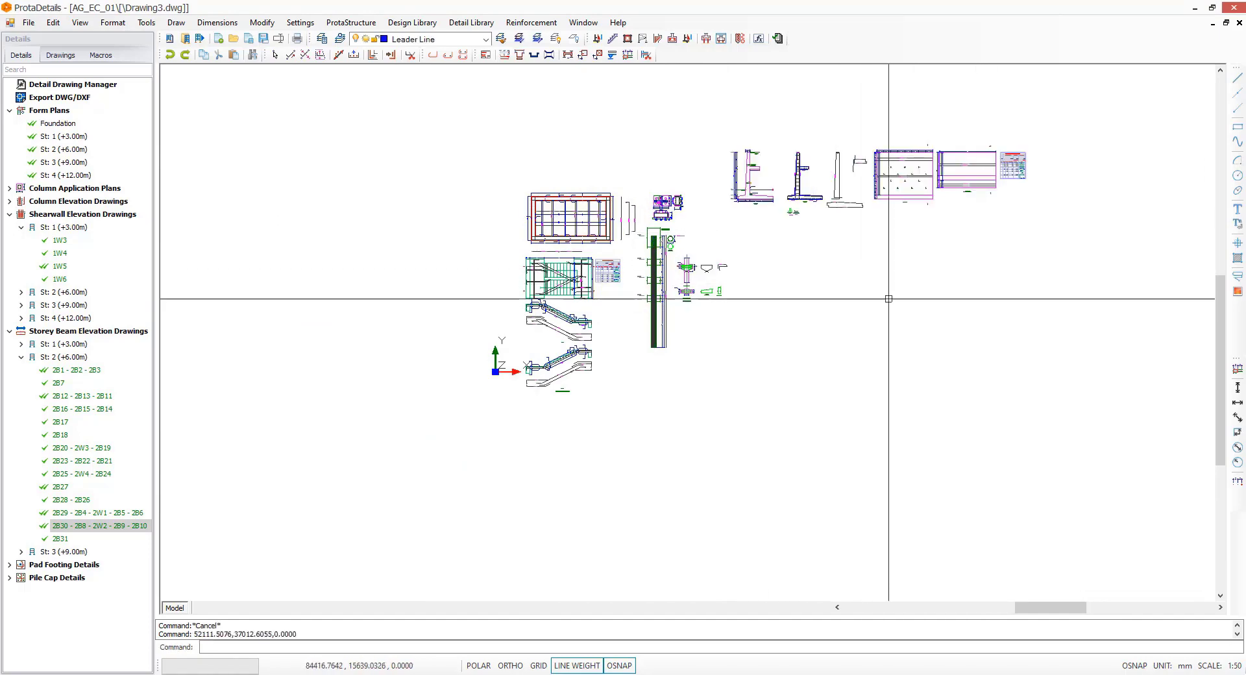
# Step: Move all the retaining wall details closer to the existing pile cap and pile details, aligned with the top row
pyautogui.press('Escape')
pyautogui.write('m')
pyautogui.press('Return')
pyautogui.moveTo(704, 108); pyautogui.dragTo(1057, 270)
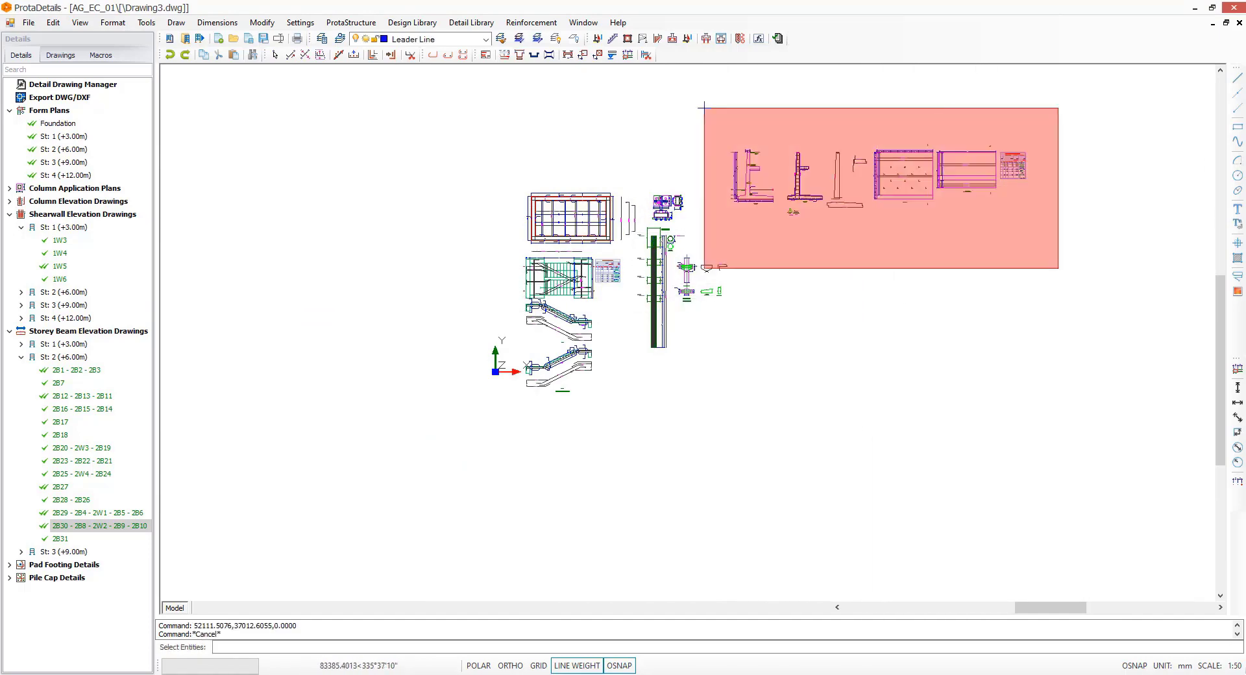
pyautogui.press('Return')
pyautogui.click(912, 228)
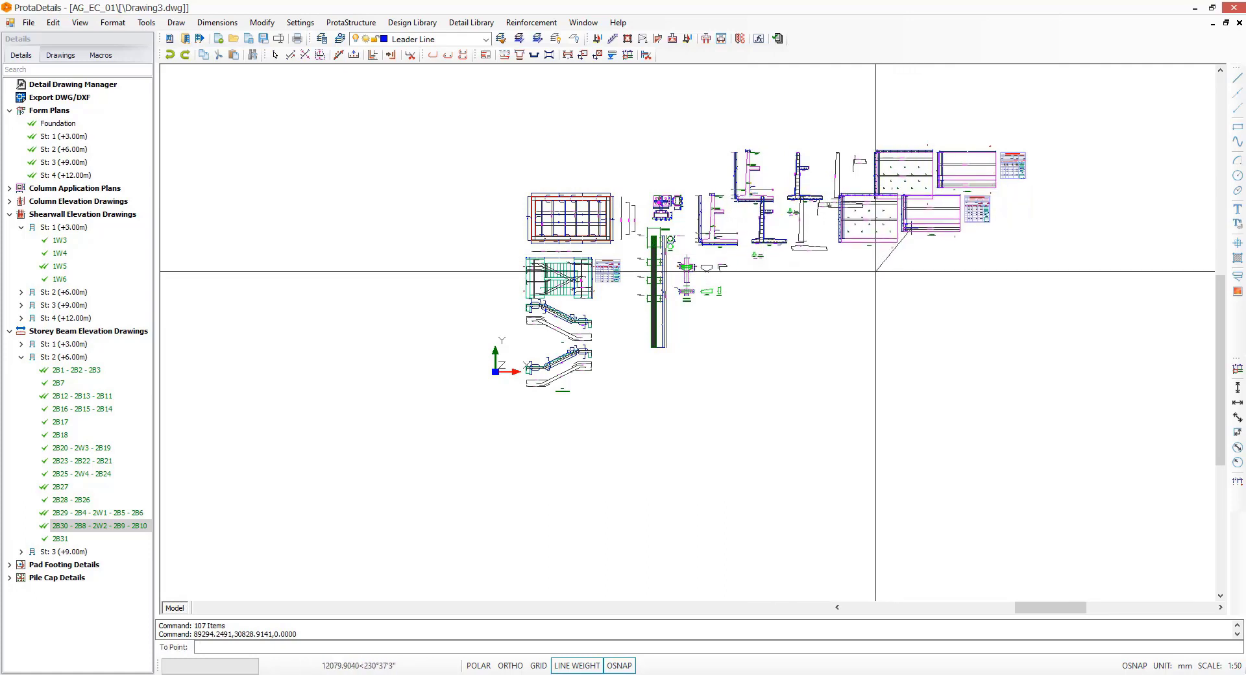
pyautogui.click(879, 273)
pyautogui.press('Escape')
pyautogui.press('Escape')
# Step: Erase the quantity table at the end of the retaining wall details
pyautogui.write('e')
pyautogui.press('Return')
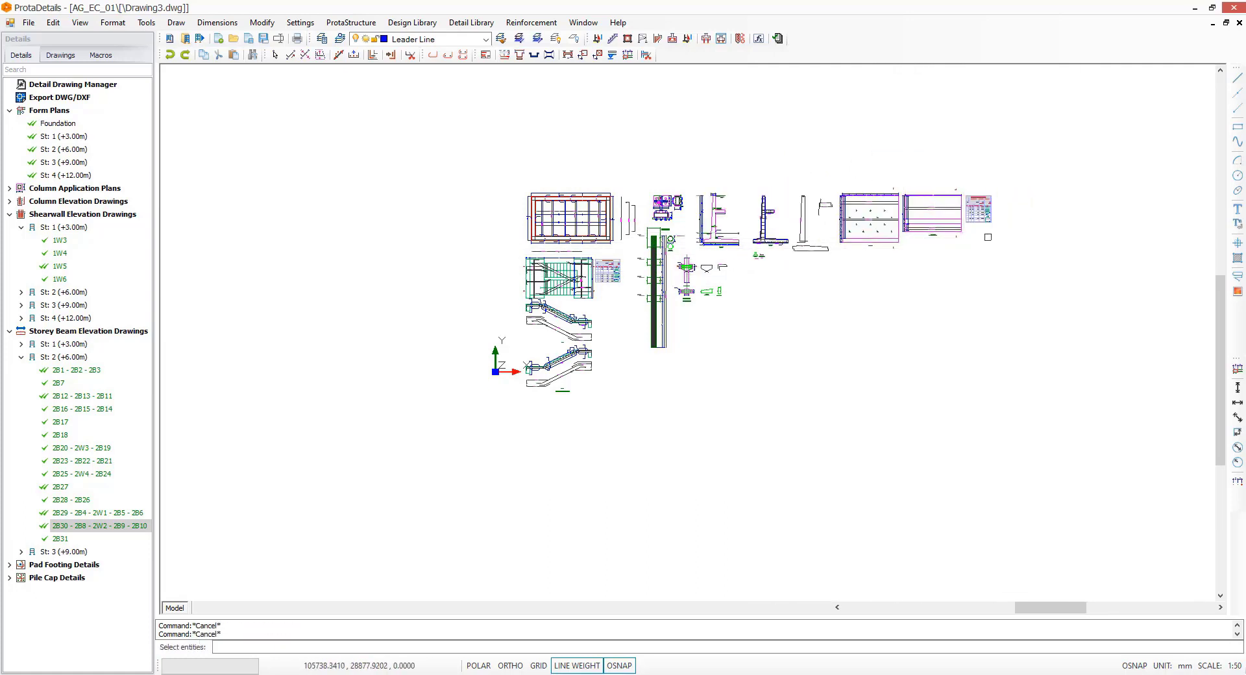
pyautogui.click(984, 219)
pyautogui.press('Return')
pyautogui.press('Escape')
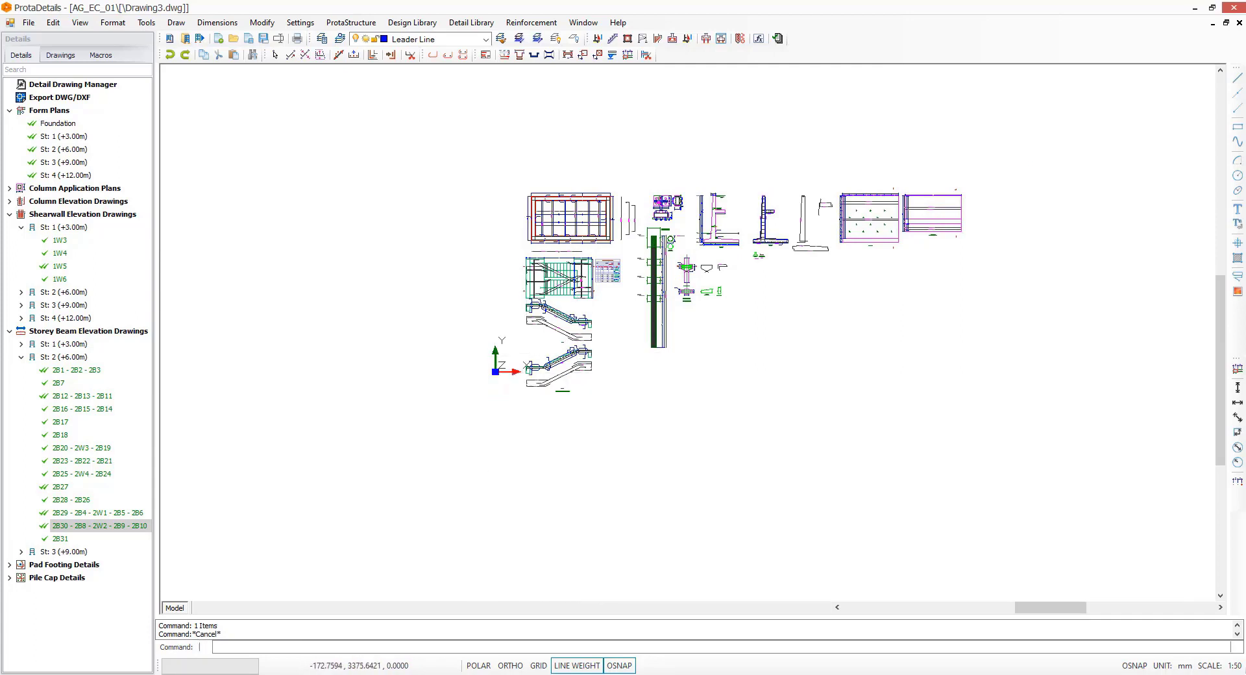
# Step: Erase the stair sections, the stair plan and the stair's quantity table below the pool plan
pyautogui.click(494, 347)
pyautogui.click(632, 428)
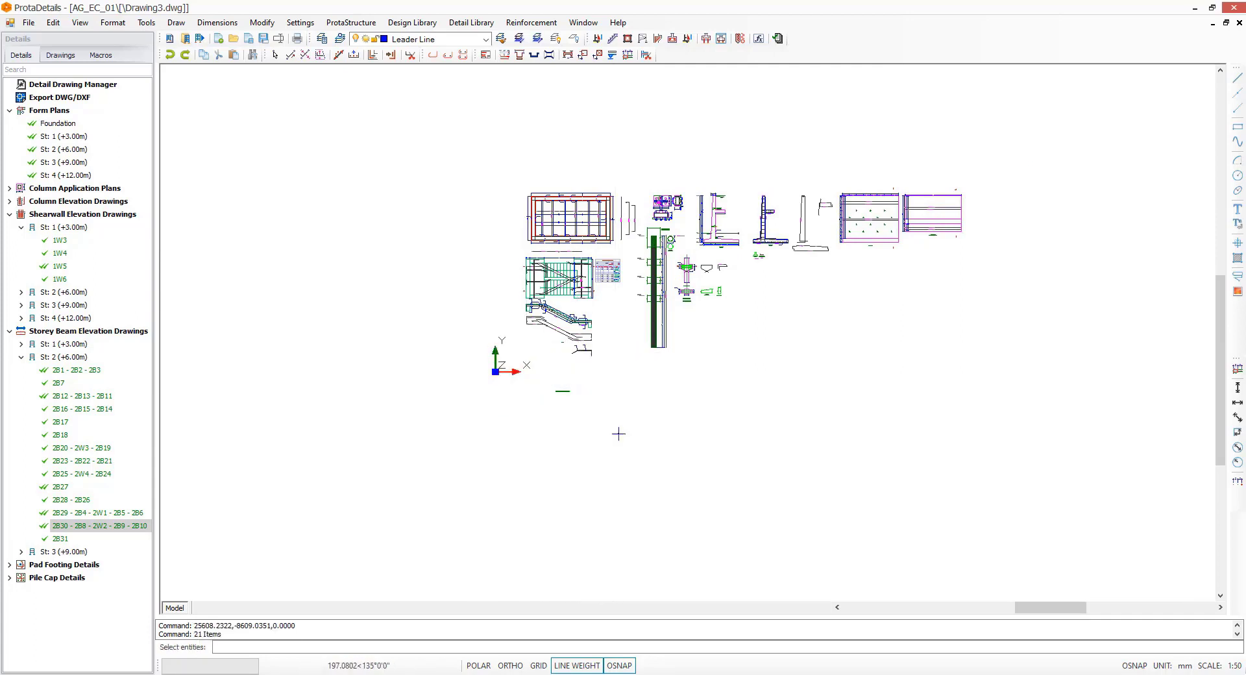
pyautogui.click(619, 436)
pyautogui.click(500, 342)
pyautogui.press('Escape')
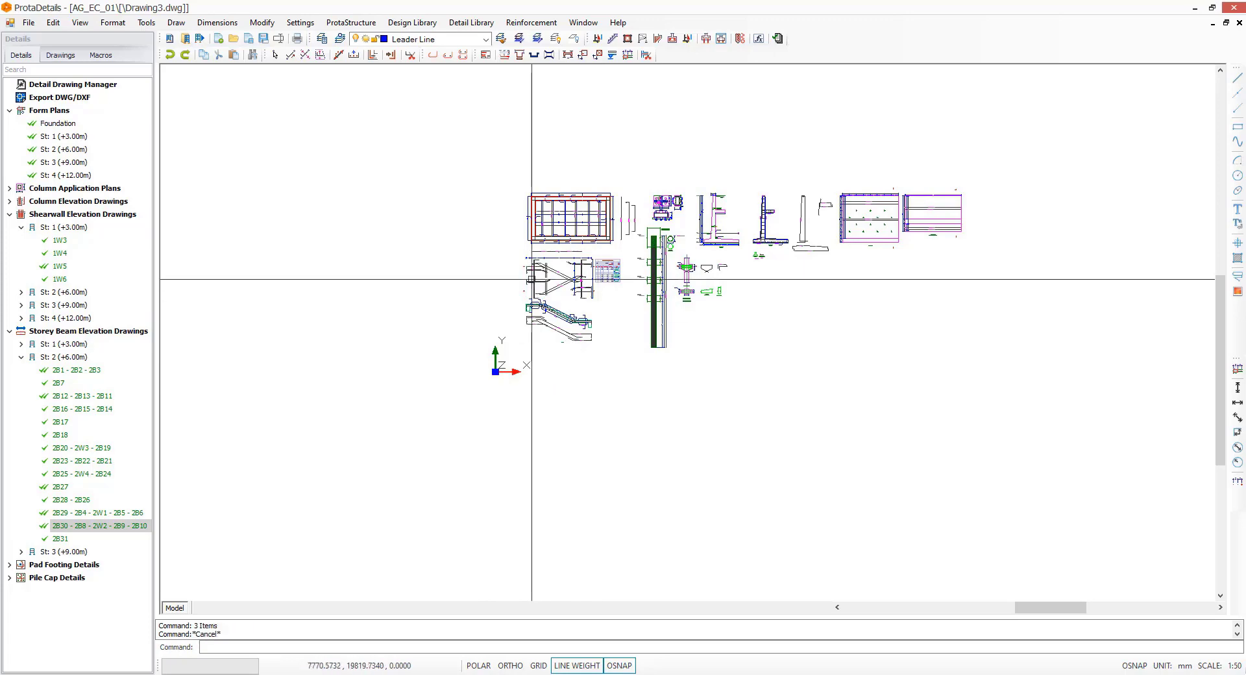
pyautogui.click(495, 245)
pyautogui.click(629, 370)
pyautogui.press('Delete')
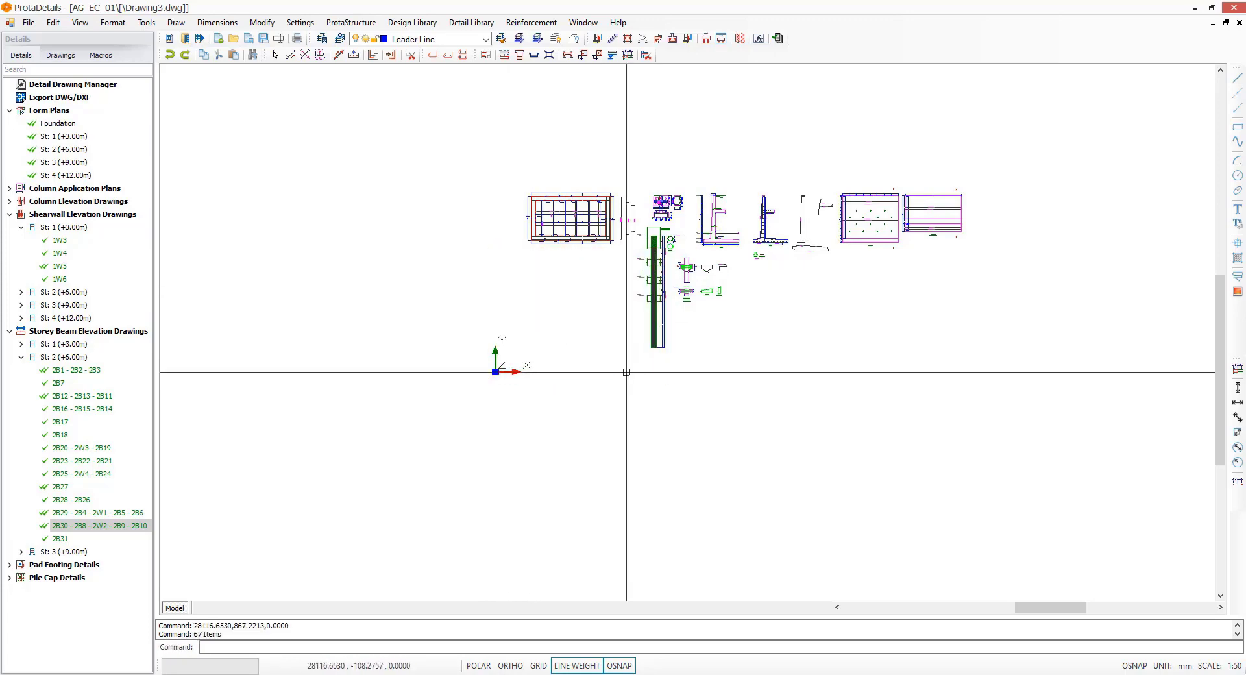
pyautogui.press('Escape')
# Step: Insert one A0_Prota_Long.dxf sheet named Sheet1 at scale 1/50 around all the remaining details
pyautogui.moveTo(743, 337)
pyautogui.mouseDown(button='middle')
pyautogui.moveTo(661, 392)
pyautogui.moveTo(661, 412)
pyautogui.mouseUp(button='middle')
pyautogui.scroll(2, 661, 383)
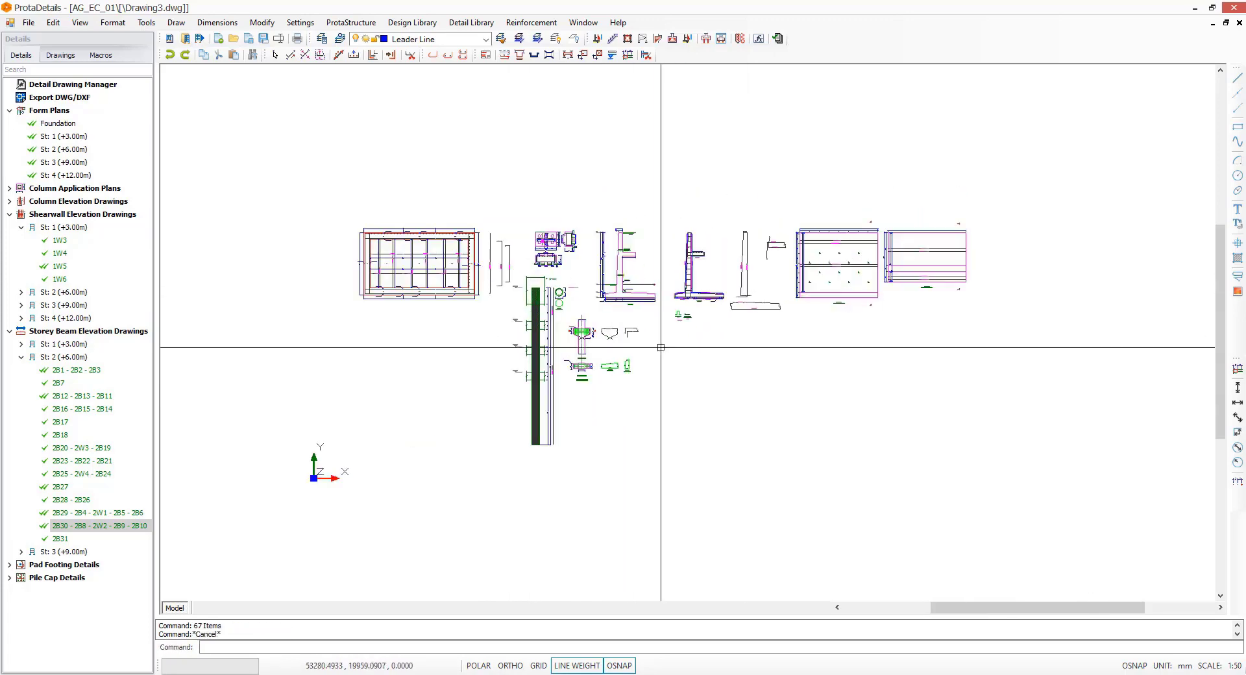
pyautogui.scroll(1, 681, 401)
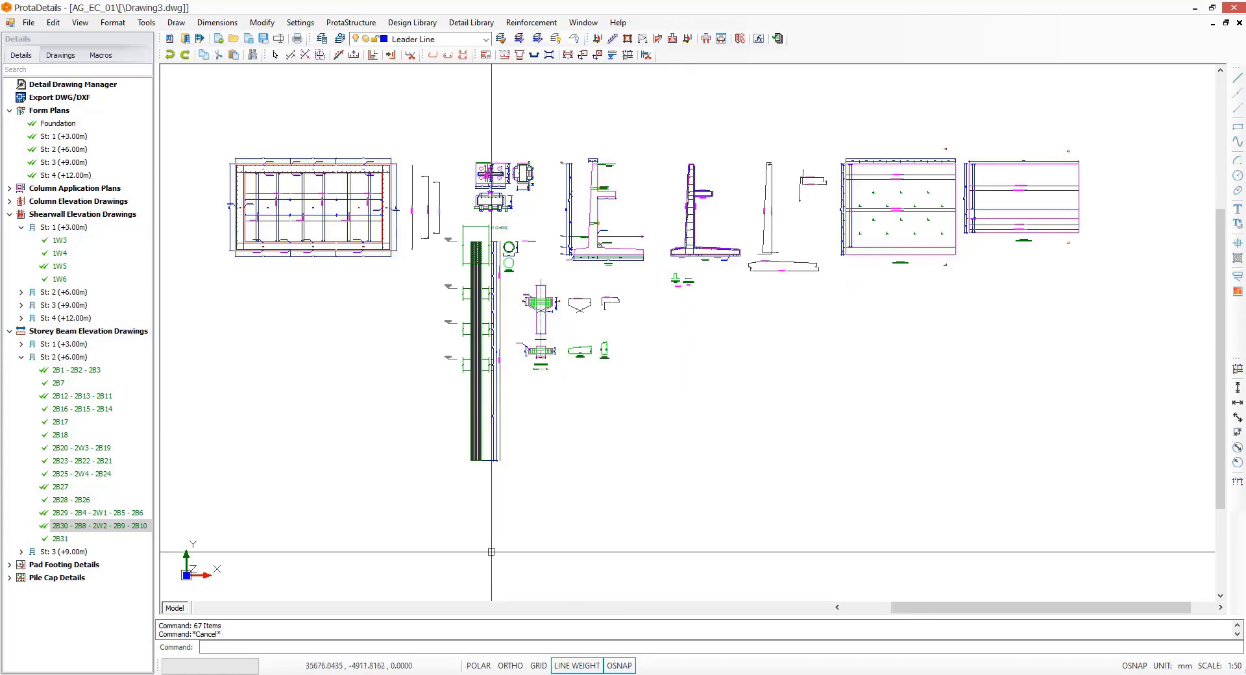
pyautogui.write('she')
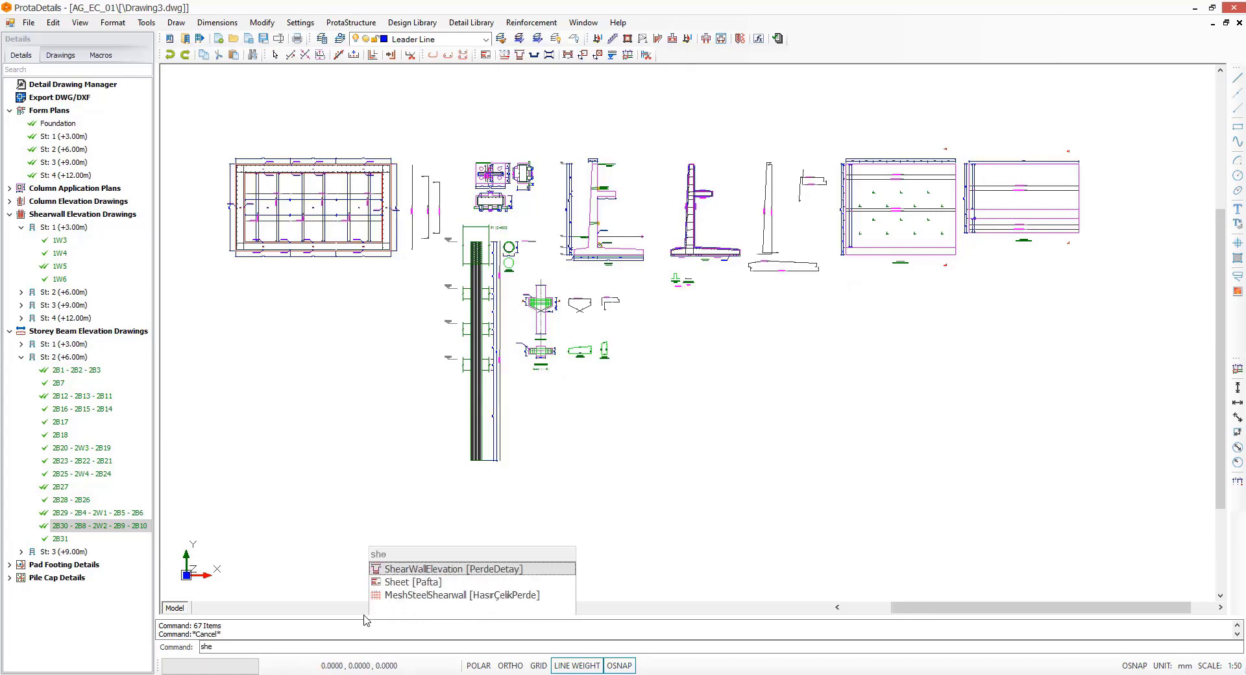
pyautogui.press('Down')
pyautogui.press('Return')
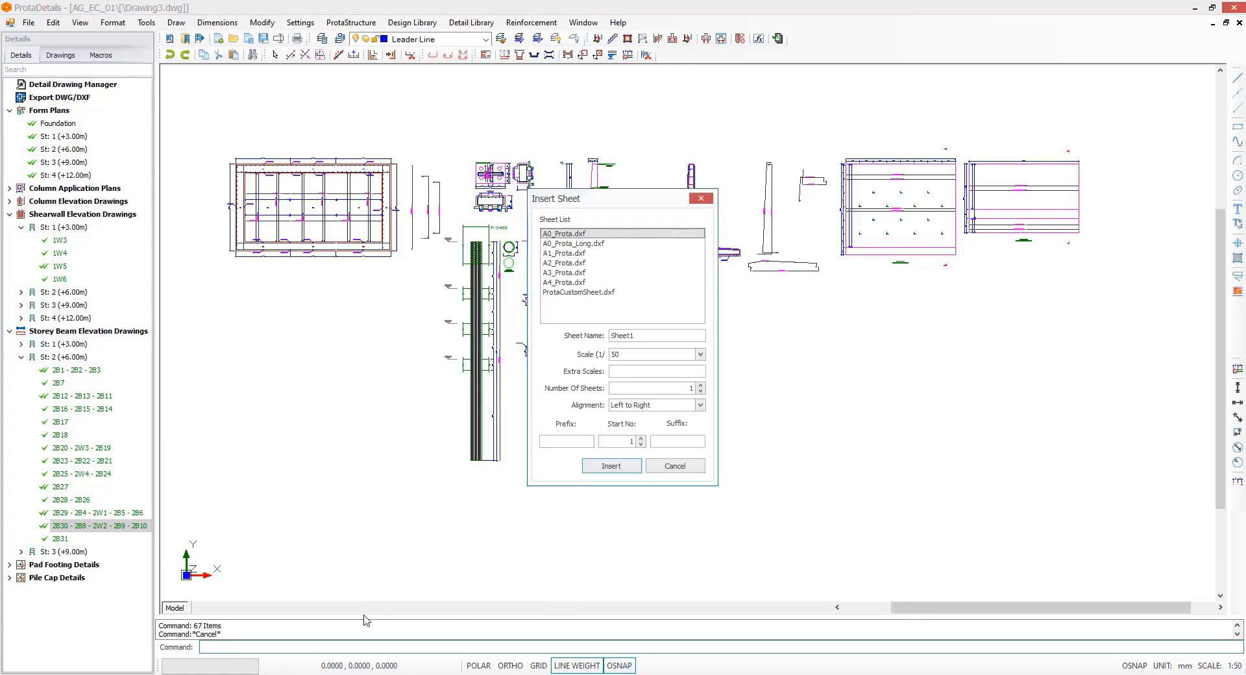
pyautogui.click(585, 244)
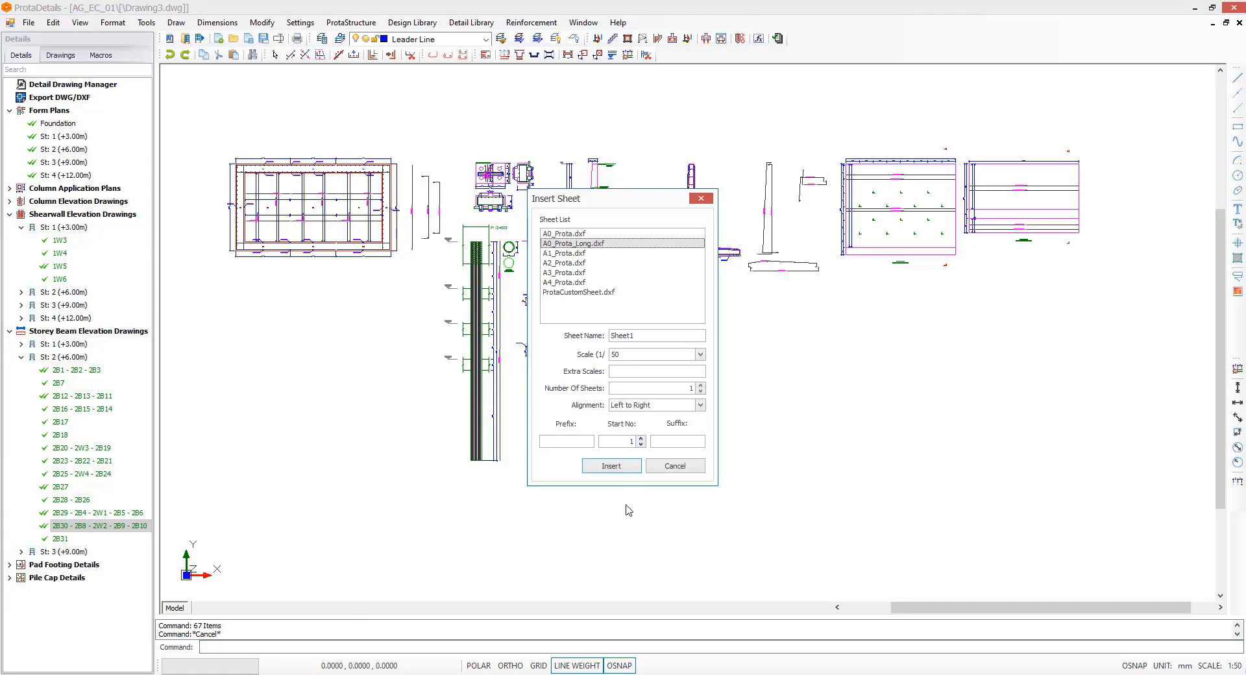
pyautogui.click(615, 471)
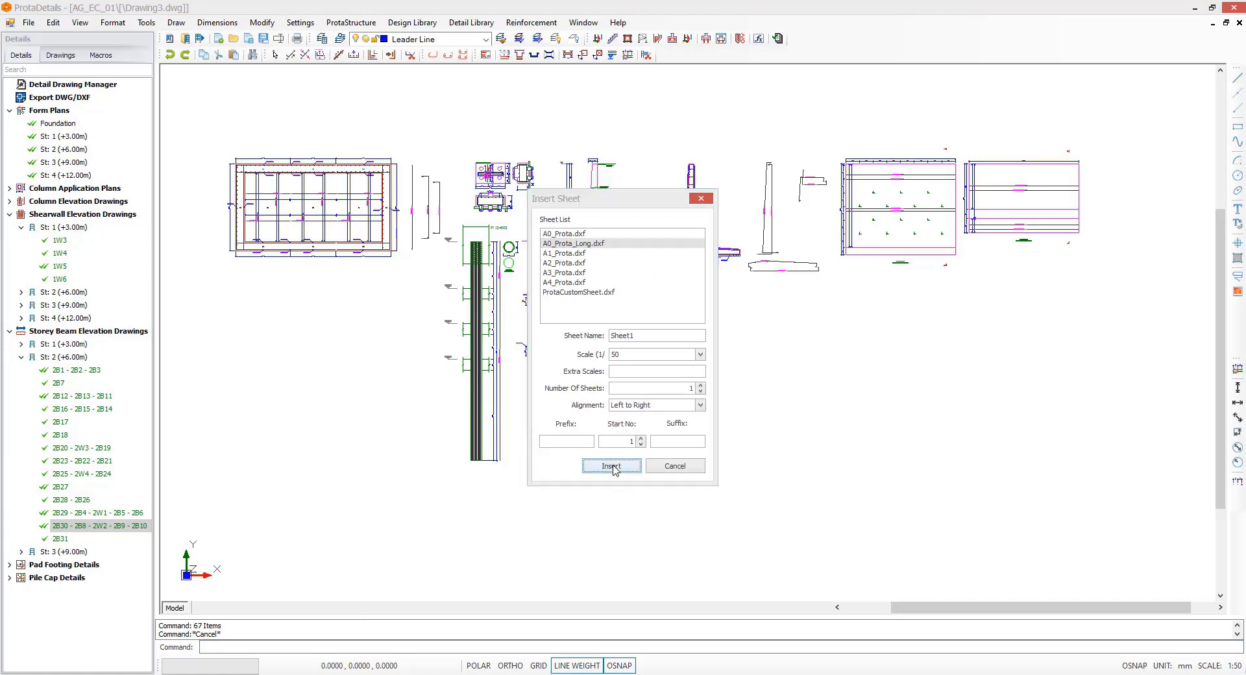
pyautogui.click(210, 133)
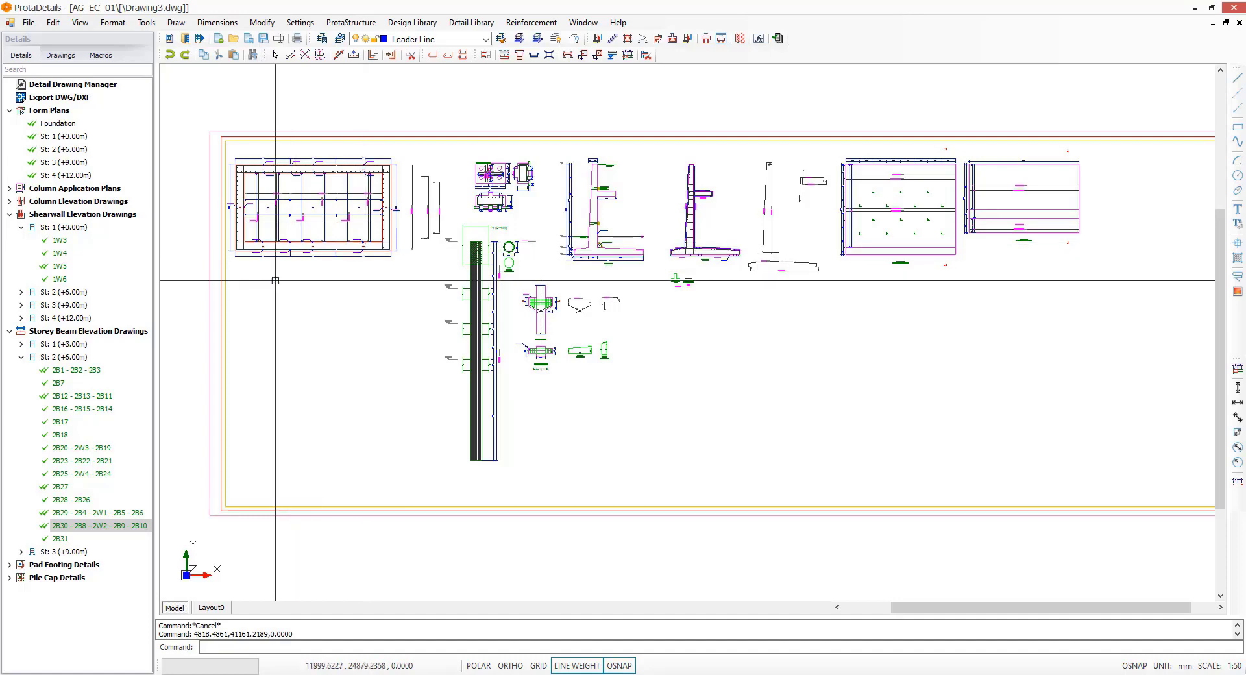
pyautogui.scroll(-1, 264, 272)
pyautogui.scroll(-3, 248, 277)
pyautogui.press('Escape')
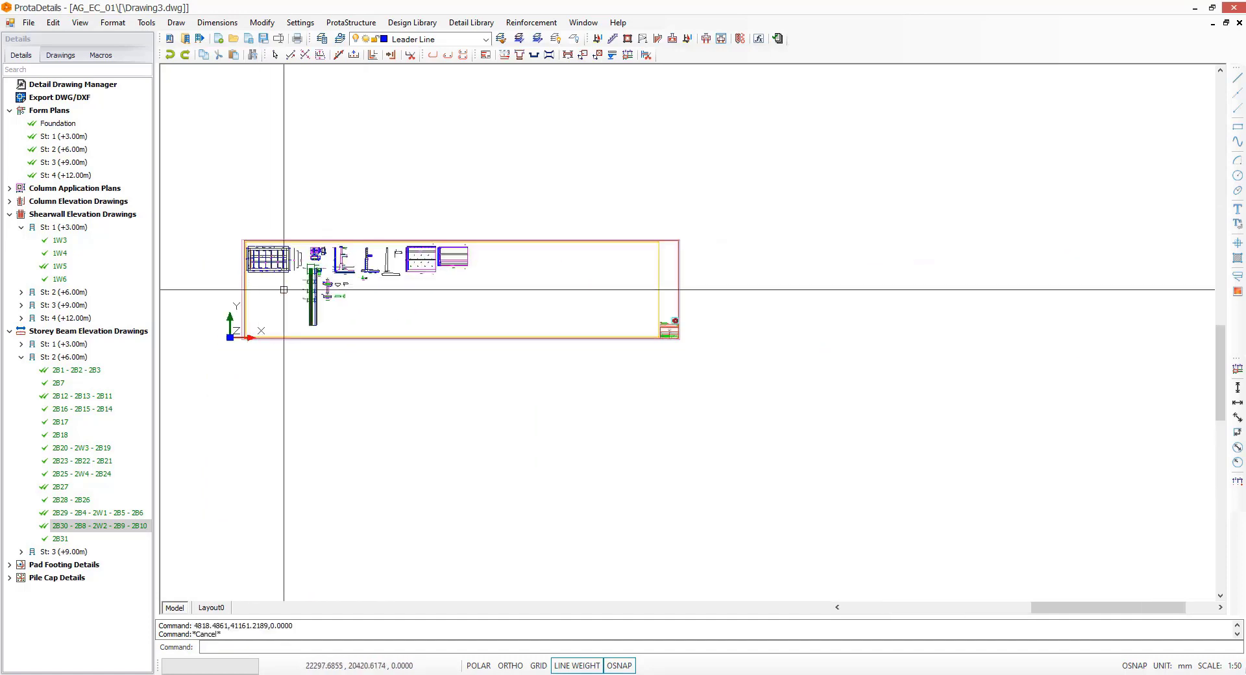
pyautogui.press('Escape')
pyautogui.write('s')
pyautogui.press('Return')
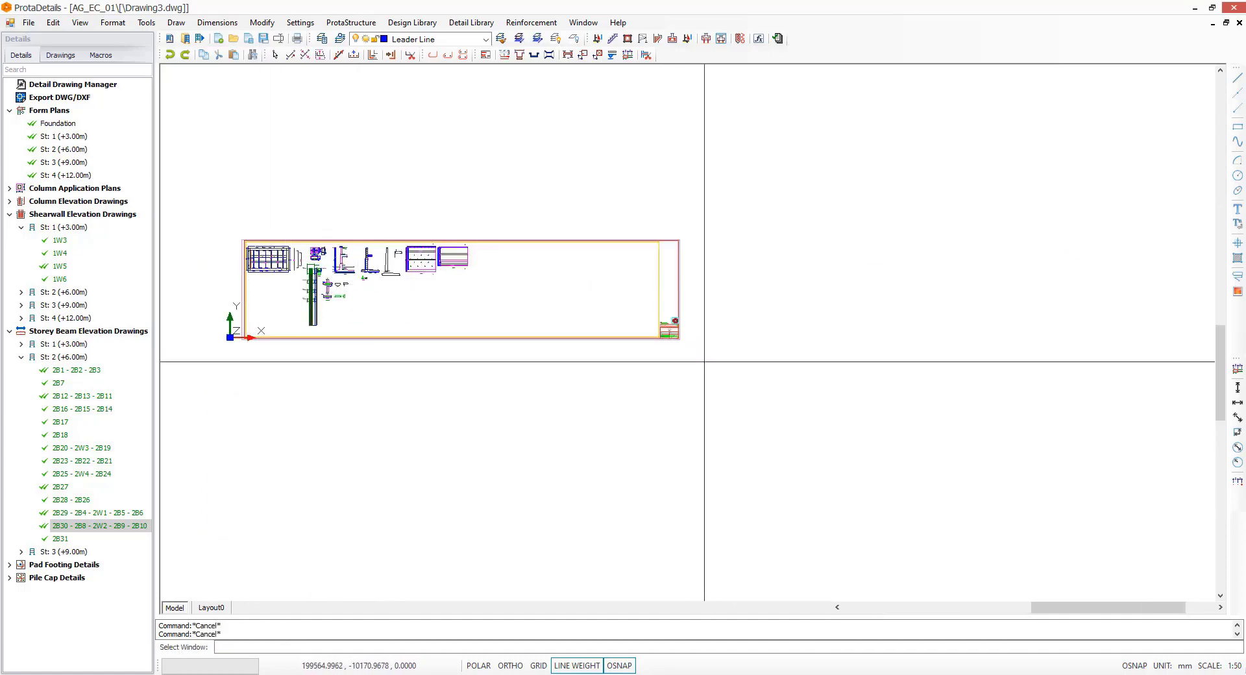
pyautogui.click(701, 362)
pyautogui.click(631, 203)
pyautogui.rightClick(666, 179)
pyautogui.press('Escape')
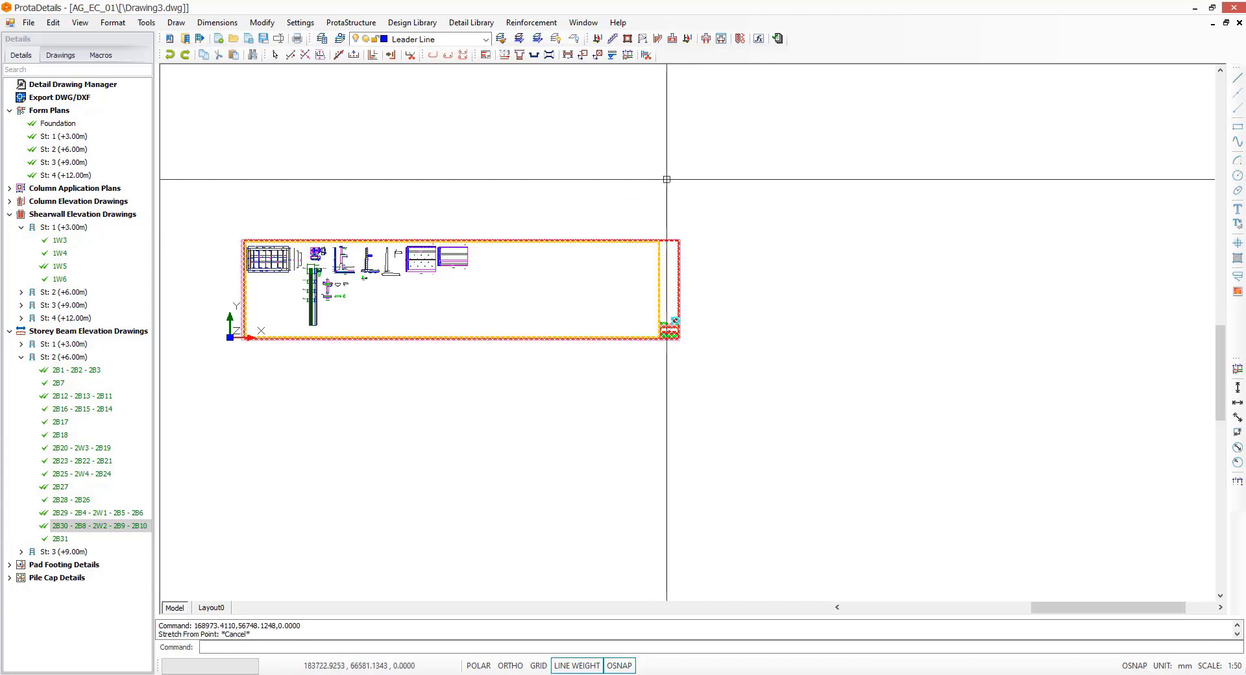
# Step: Shorten the sheet with Stretch, moving its title block end horizontally about 76750 mm towards the details with Ortho on
pyautogui.write('s')
pyautogui.press('Return')
pyautogui.click(710, 197)
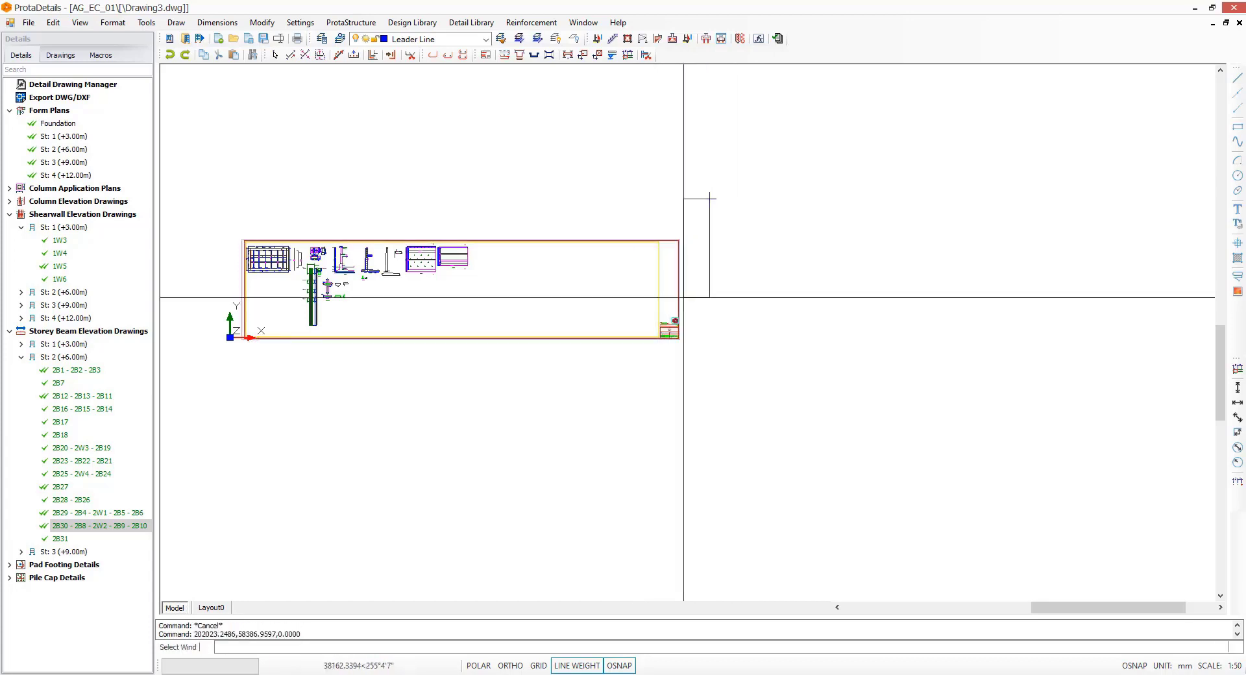
pyautogui.click(603, 393)
pyautogui.click(675, 420)
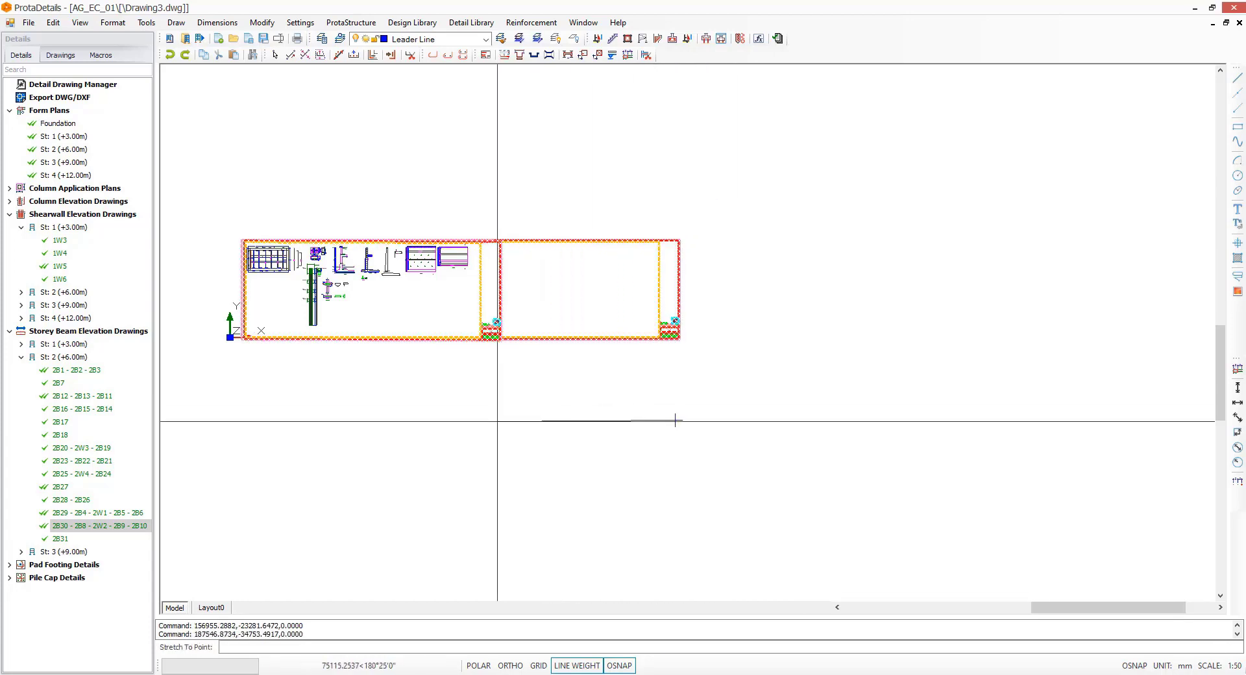
pyautogui.press('F8')
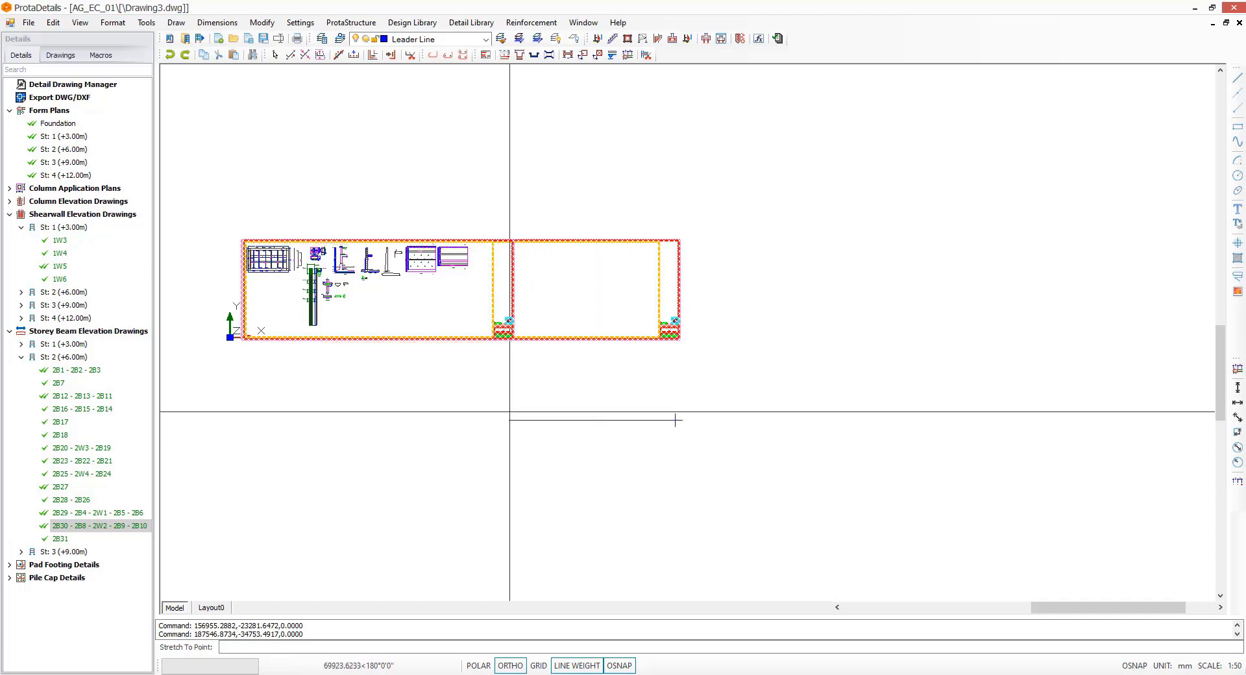
pyautogui.click(493, 407)
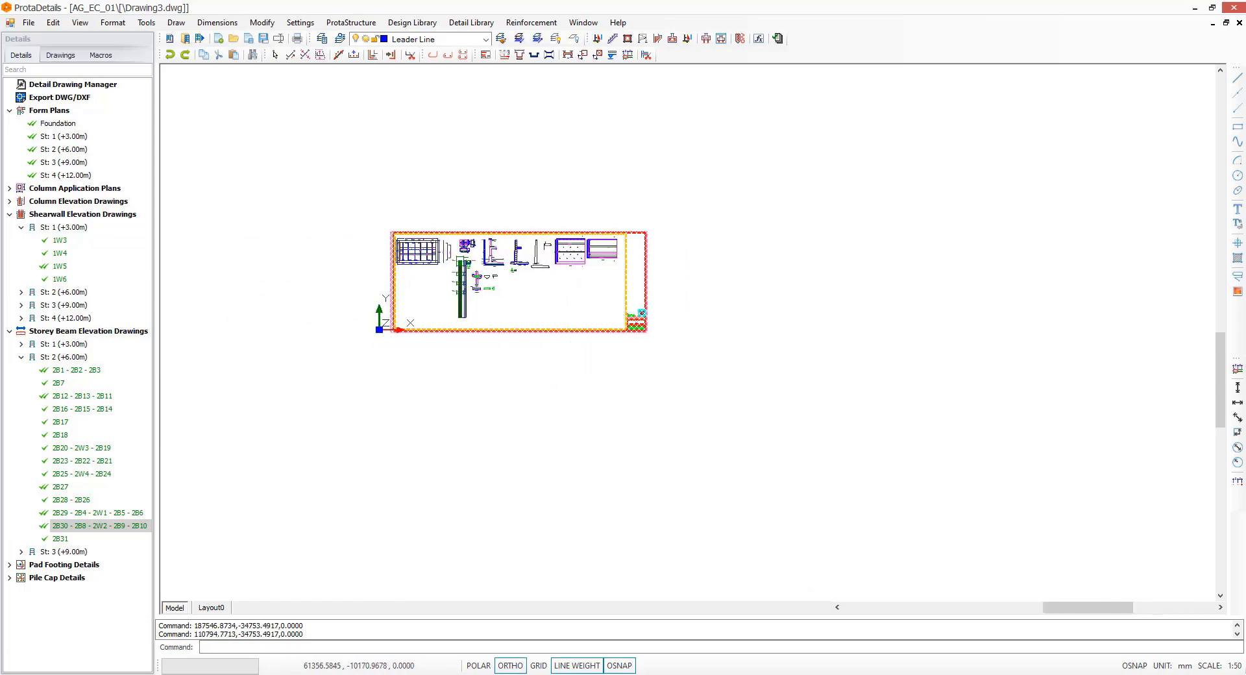
pyautogui.scroll(3, 571, 301)
pyautogui.moveTo(570, 302); pyautogui.dragTo(648, 327, button='middle')
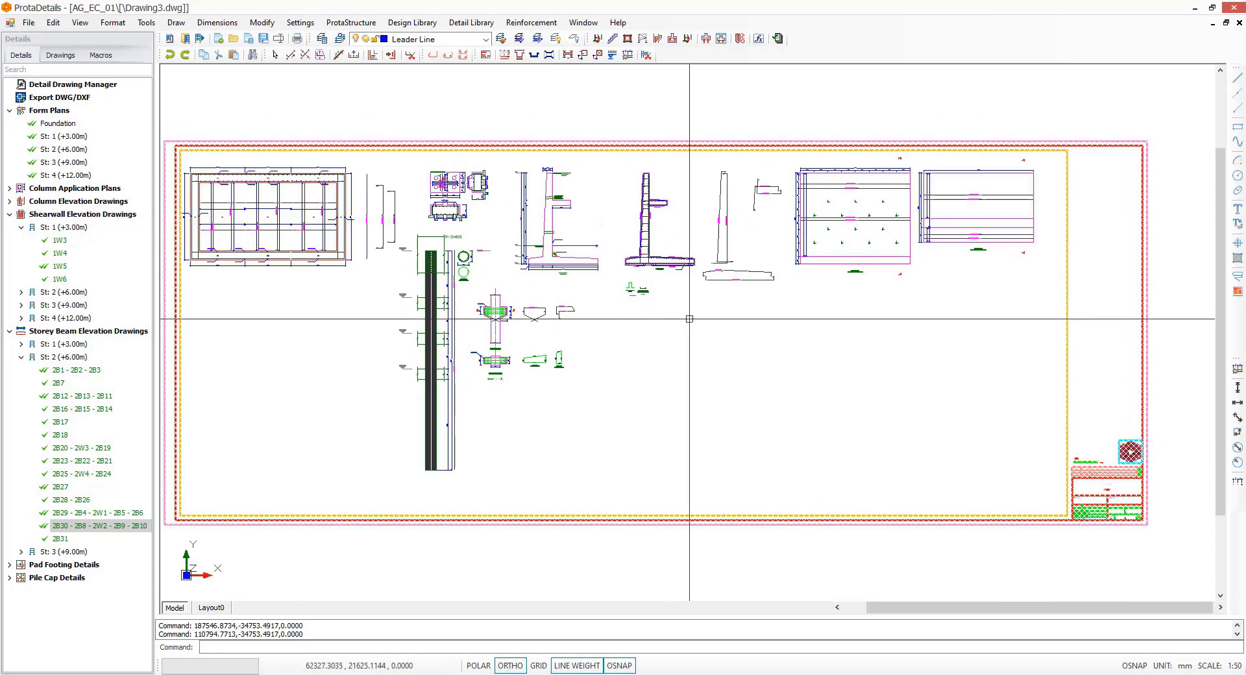
pyautogui.press('Escape')
pyautogui.press('Escape')
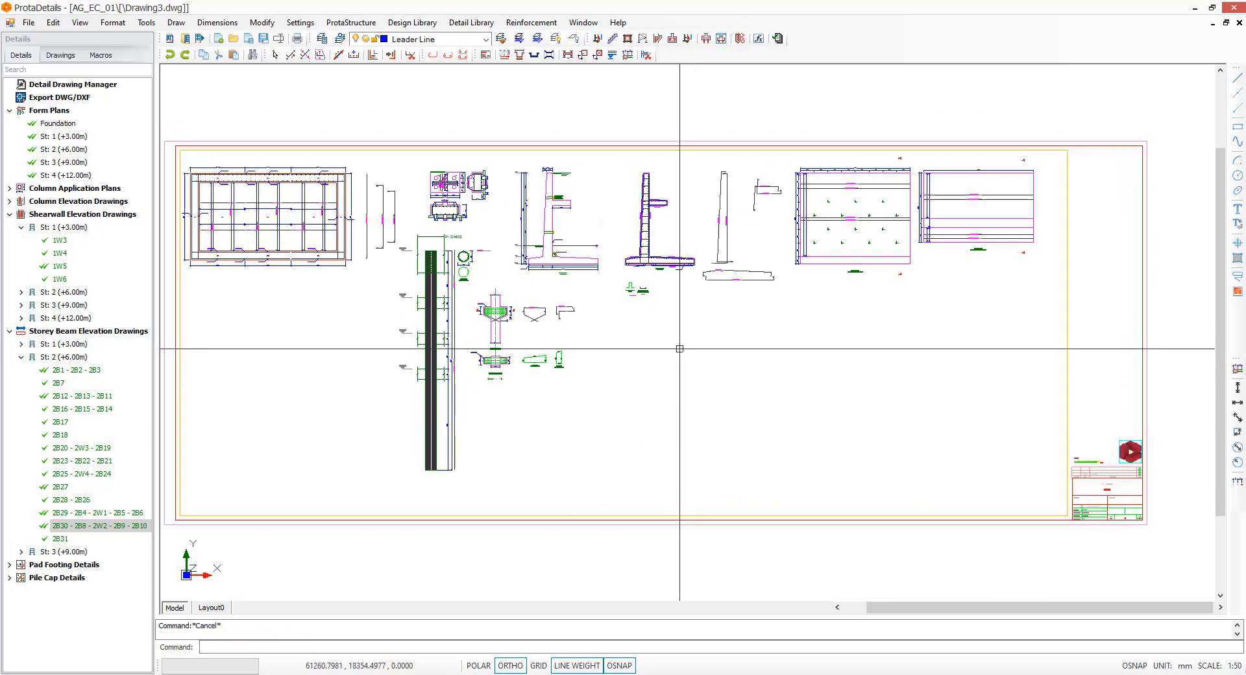
# Step: Create a quantity table for all details on the sheet, reassigning the rebar marks, and place it in the empty area below the retaining wall details
pyautogui.moveTo(632, 398); pyautogui.dragTo(657, 375, button='middle')
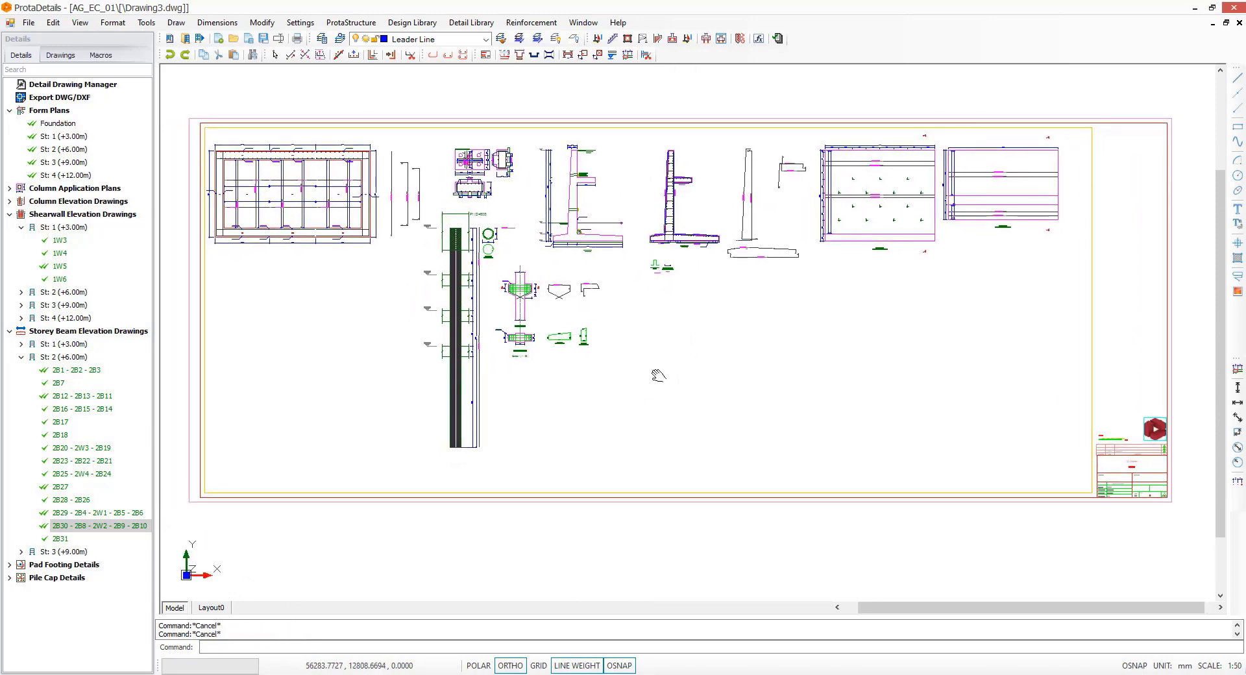
pyautogui.write('quan')
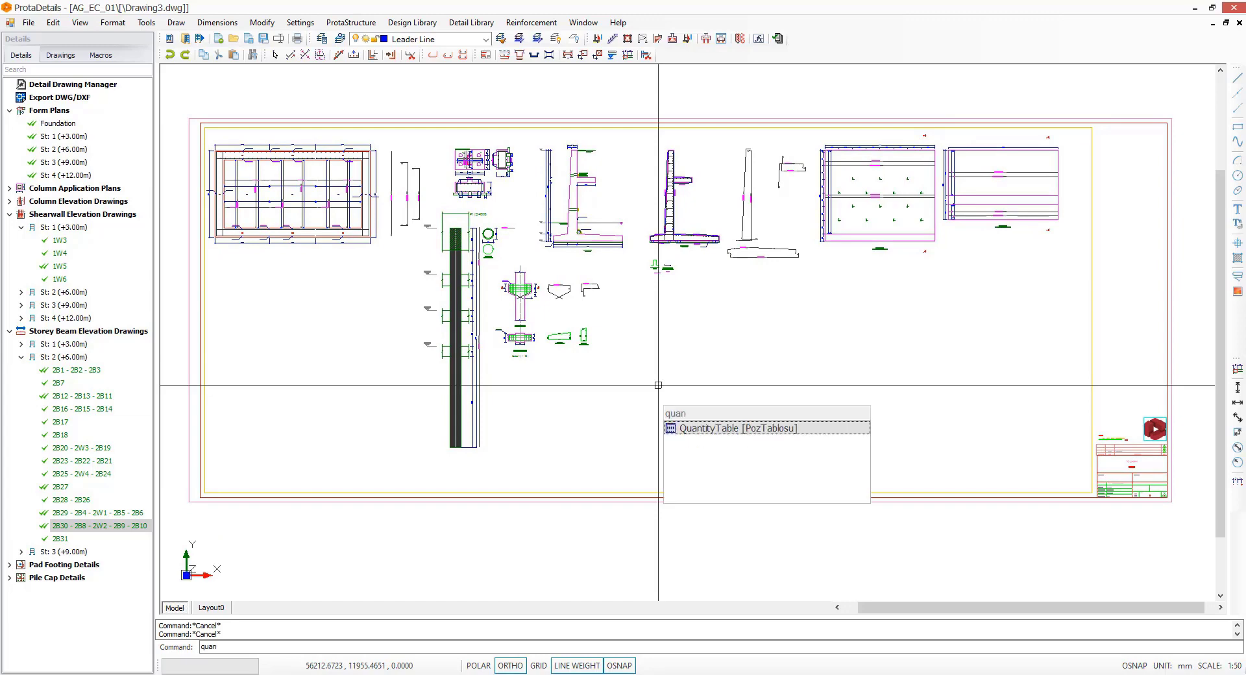
pyautogui.press('Return')
pyautogui.click(596, 365)
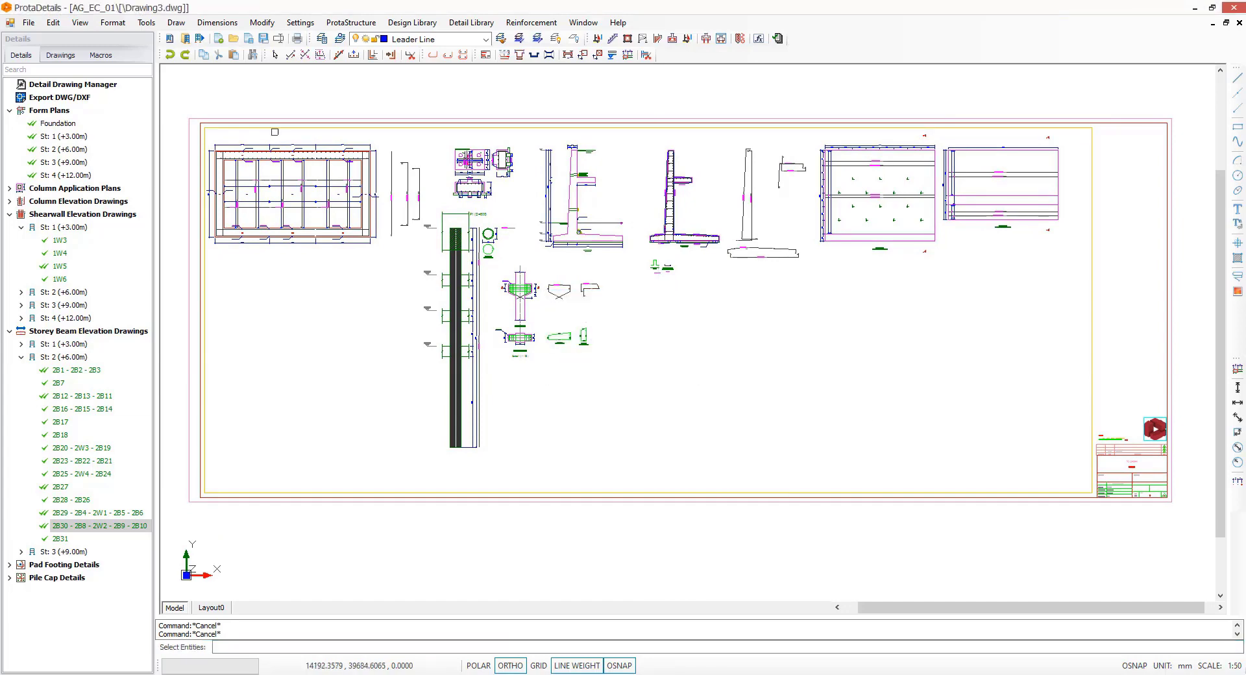
pyautogui.click(173, 93)
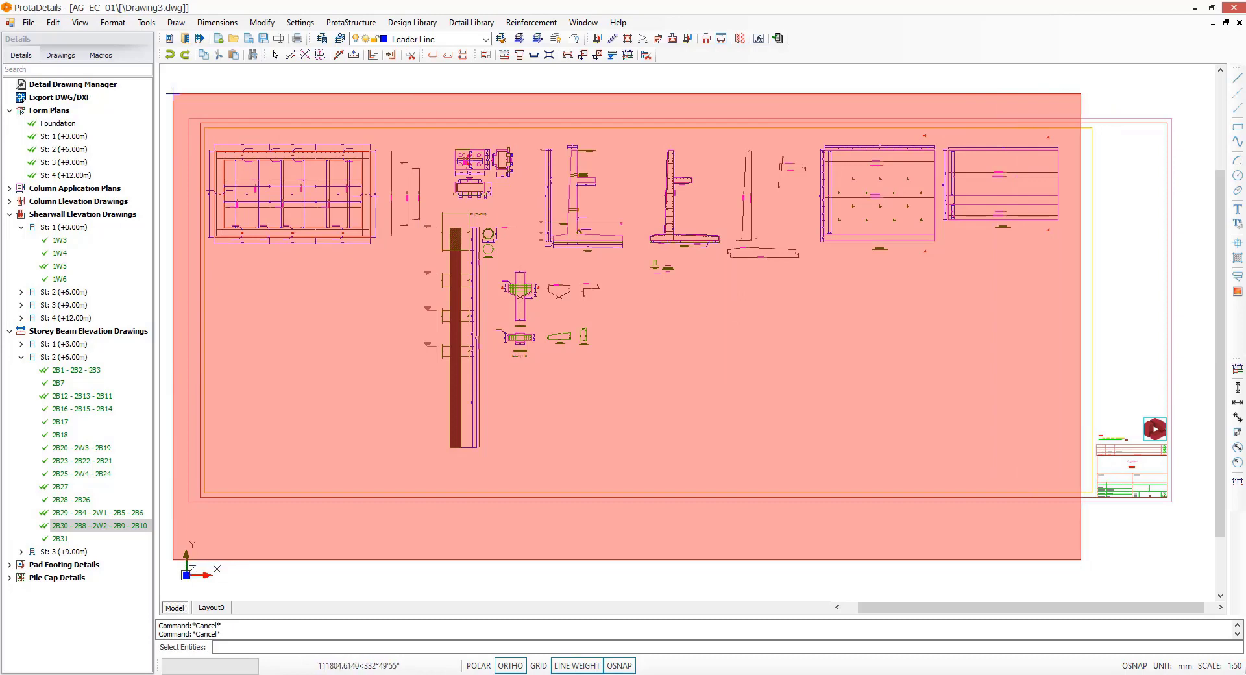
pyautogui.click(1080, 559)
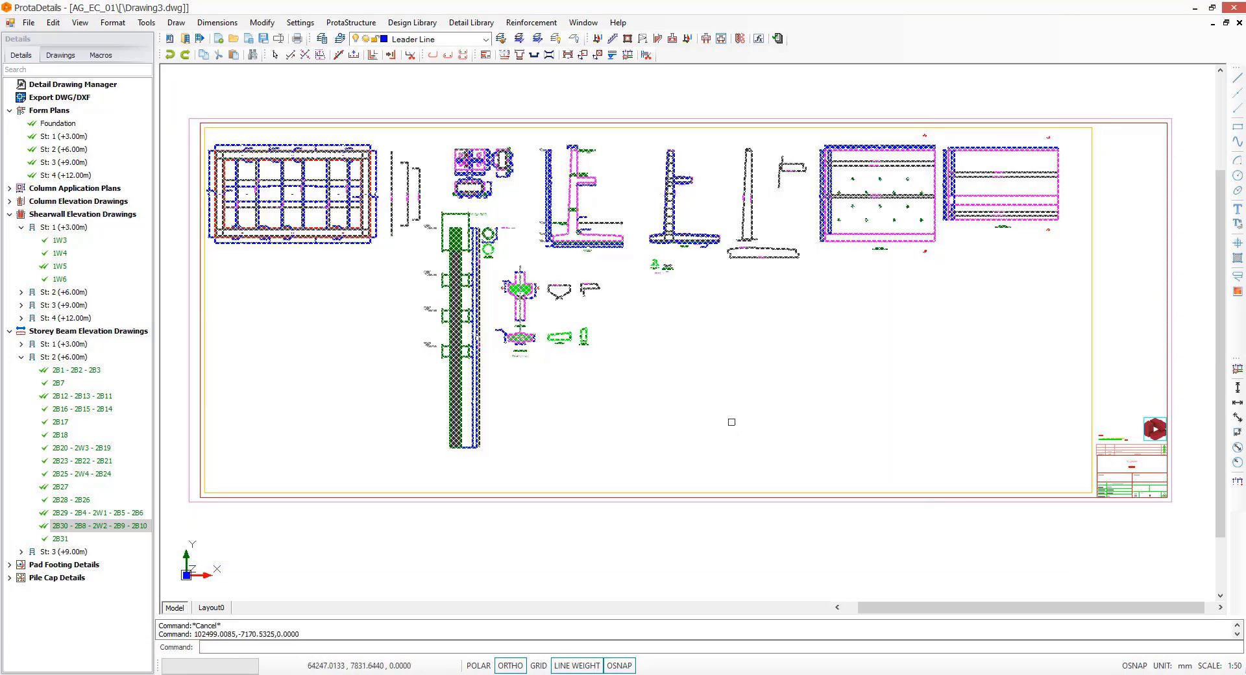
pyautogui.rightClick(700, 321)
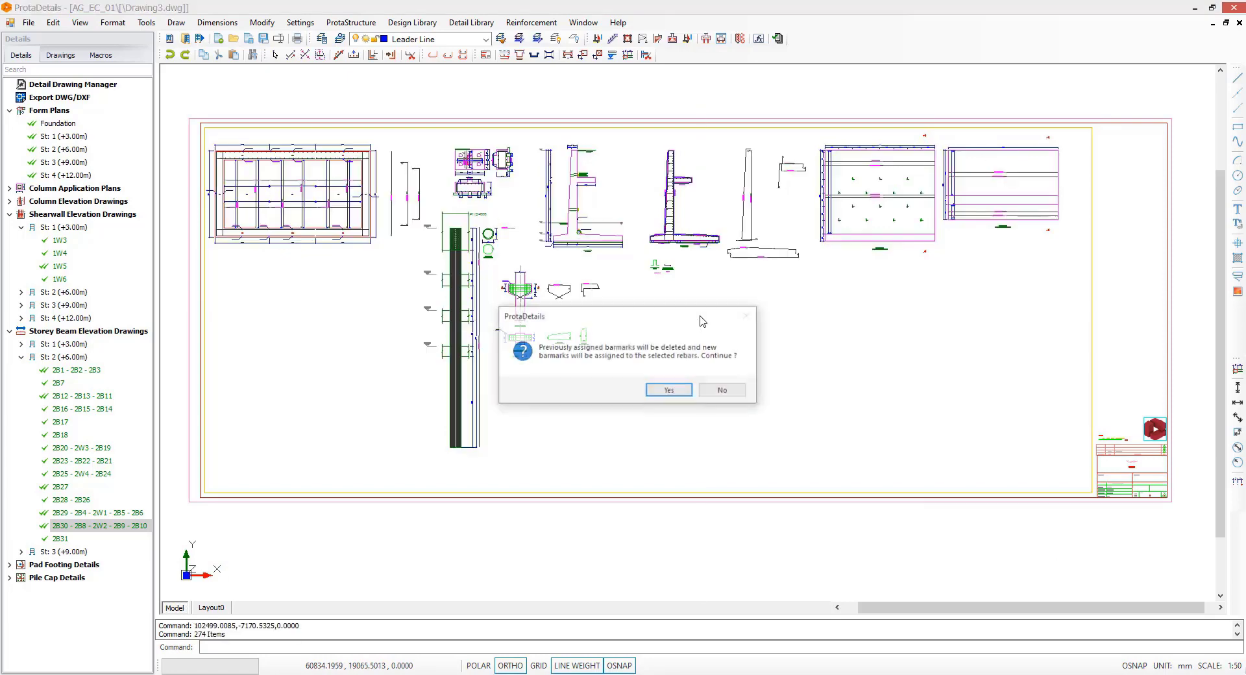
pyautogui.click(669, 391)
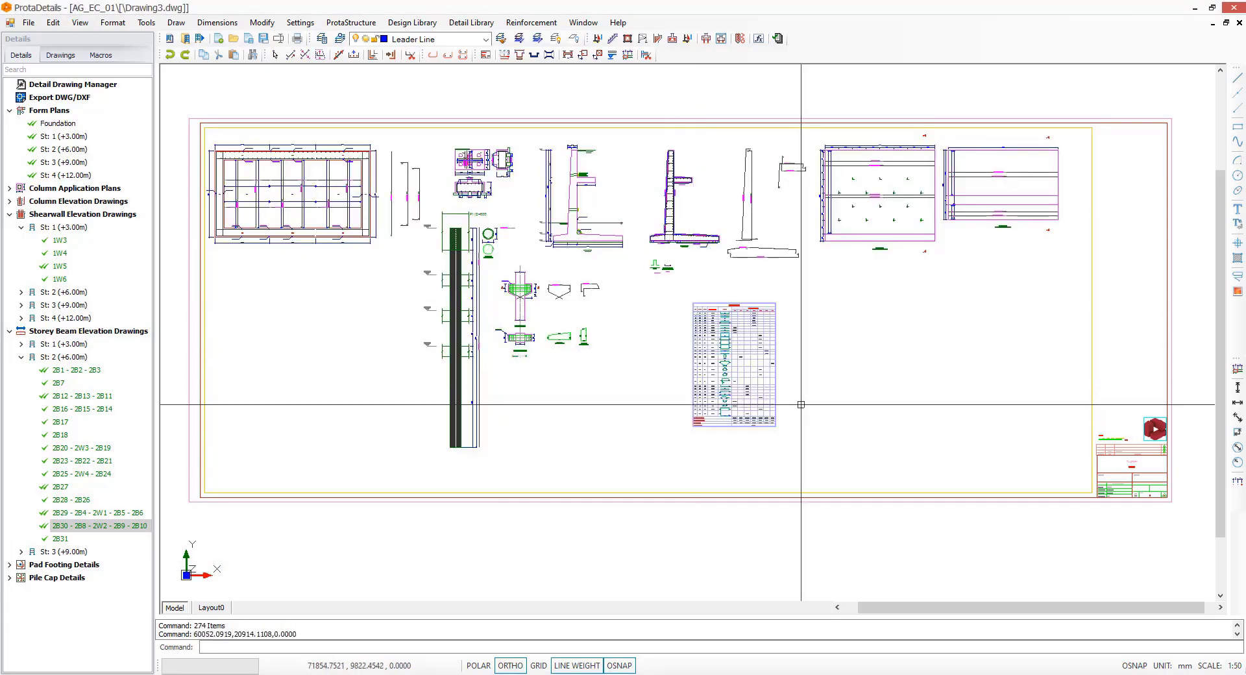
pyautogui.press('Escape')
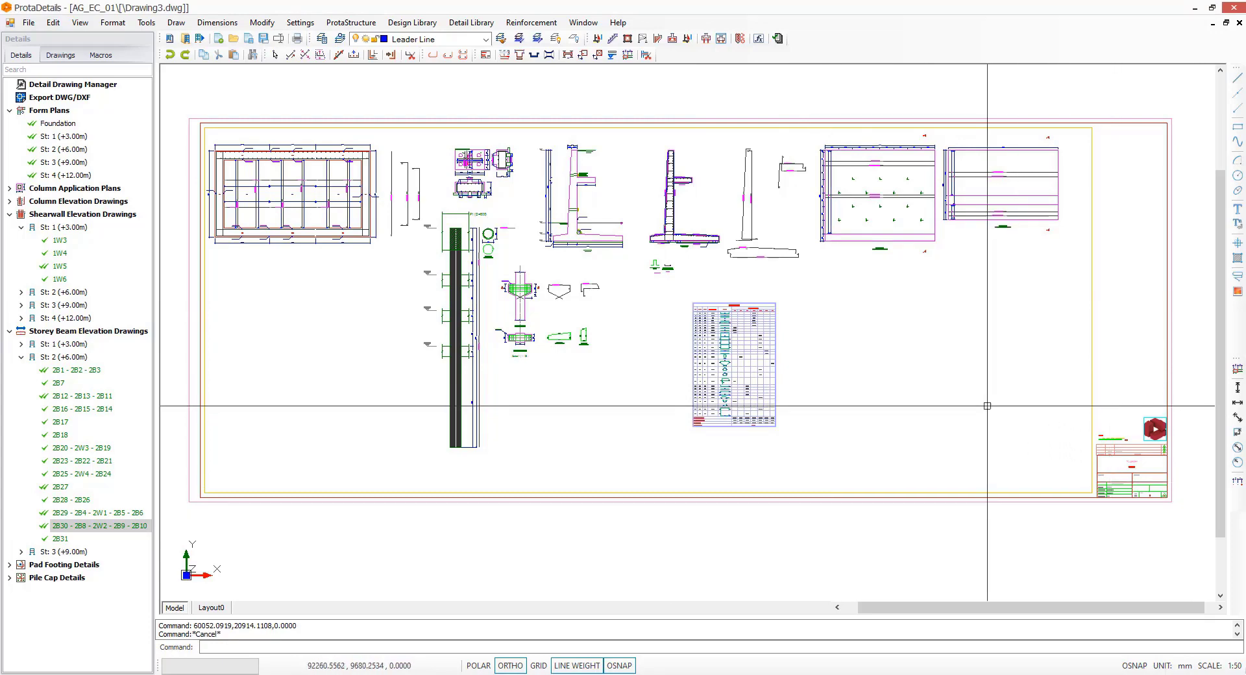
# Step: Open Engineering Utilities and examine the cover and anchorage settings, the available concrete design codes and the hook length calculation
pyautogui.click(412, 22)
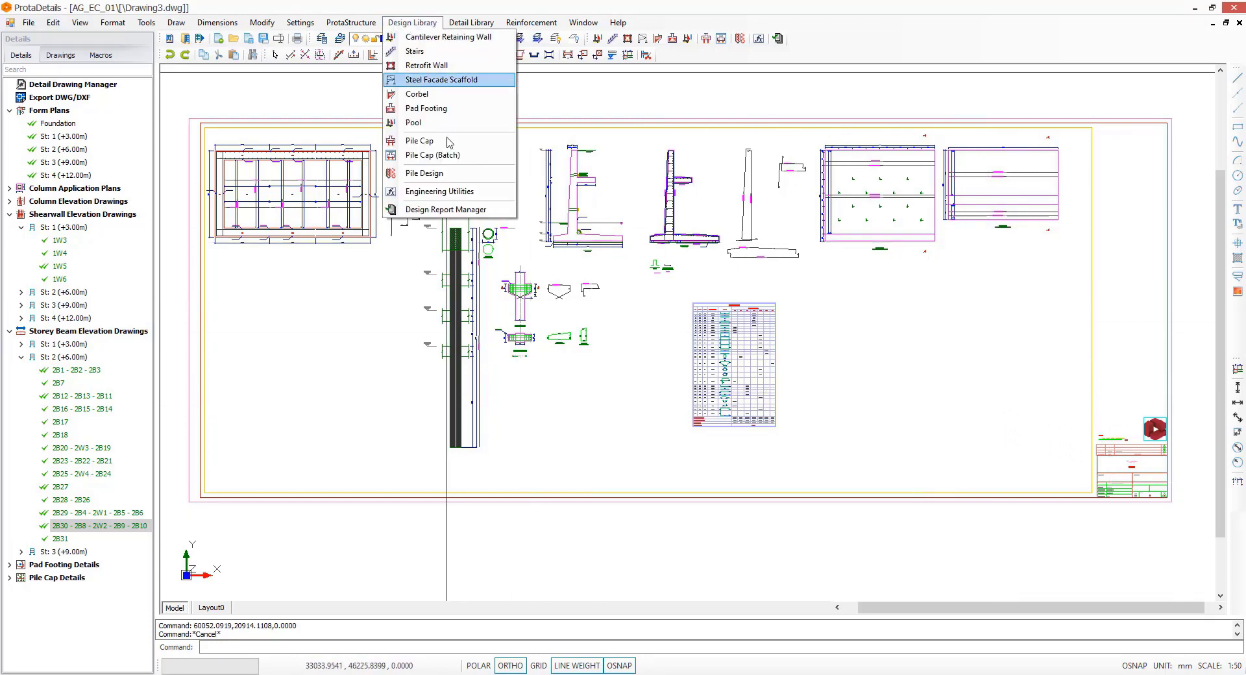
pyautogui.click(452, 193)
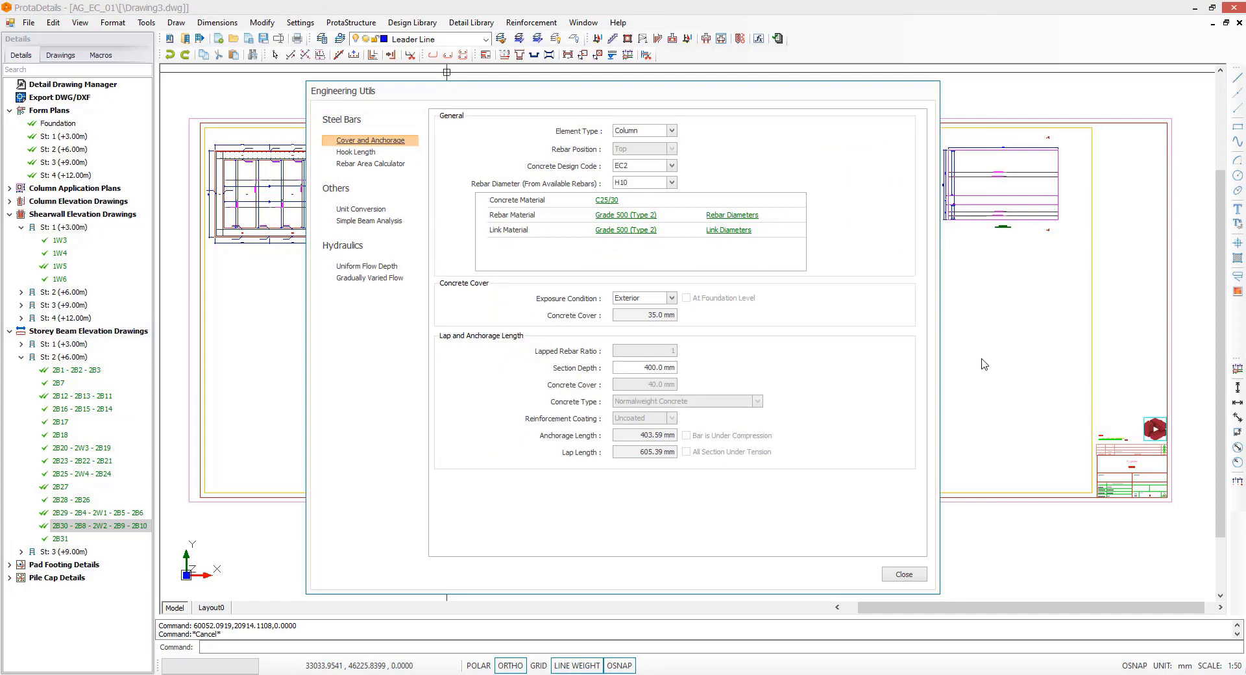
pyautogui.click(361, 153)
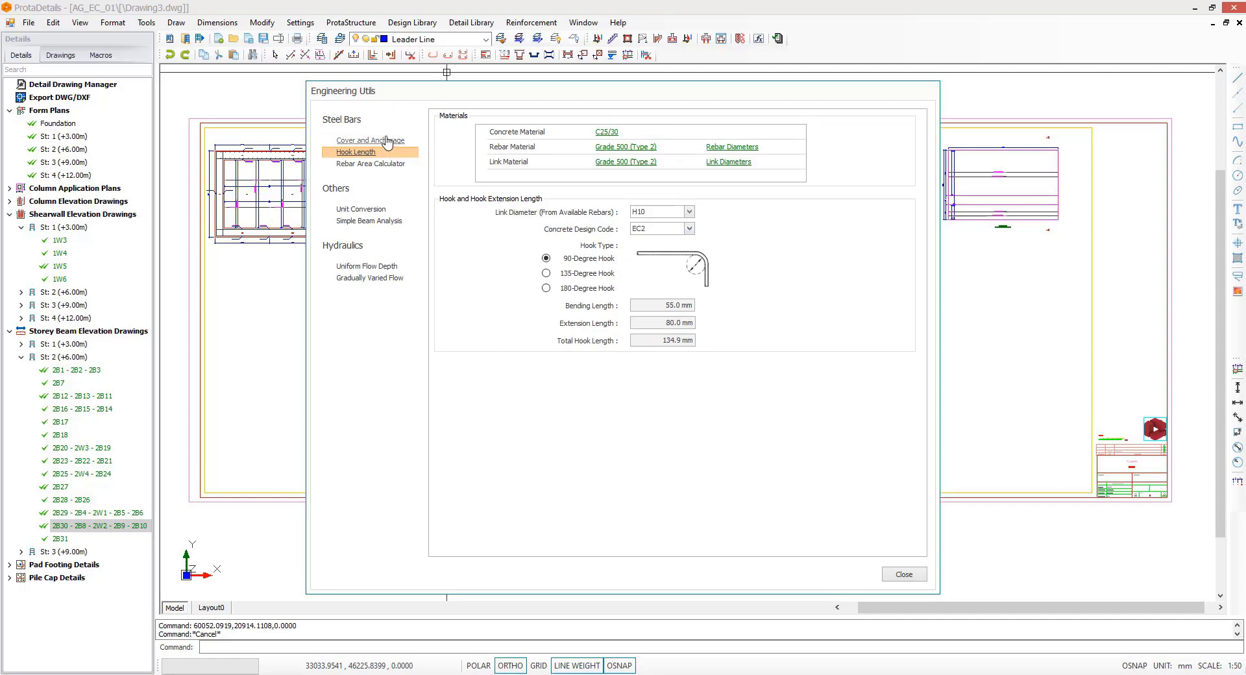
pyautogui.click(388, 141)
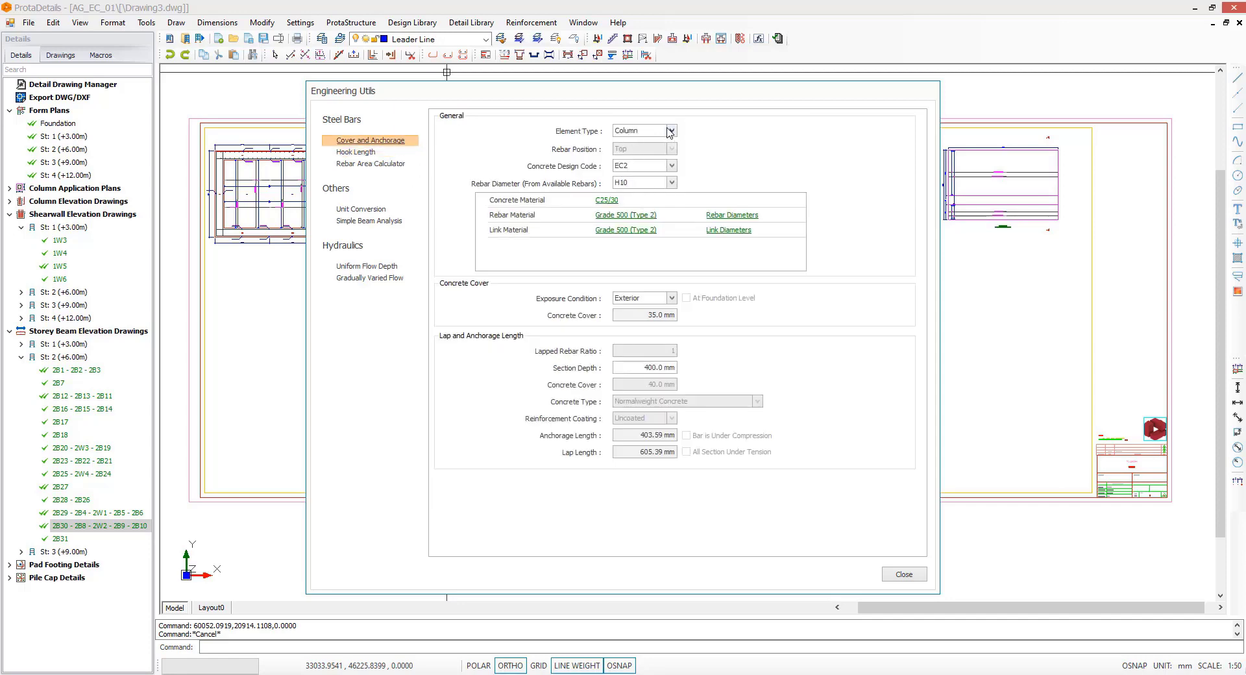
pyautogui.click(670, 131)
pyautogui.click(670, 131)
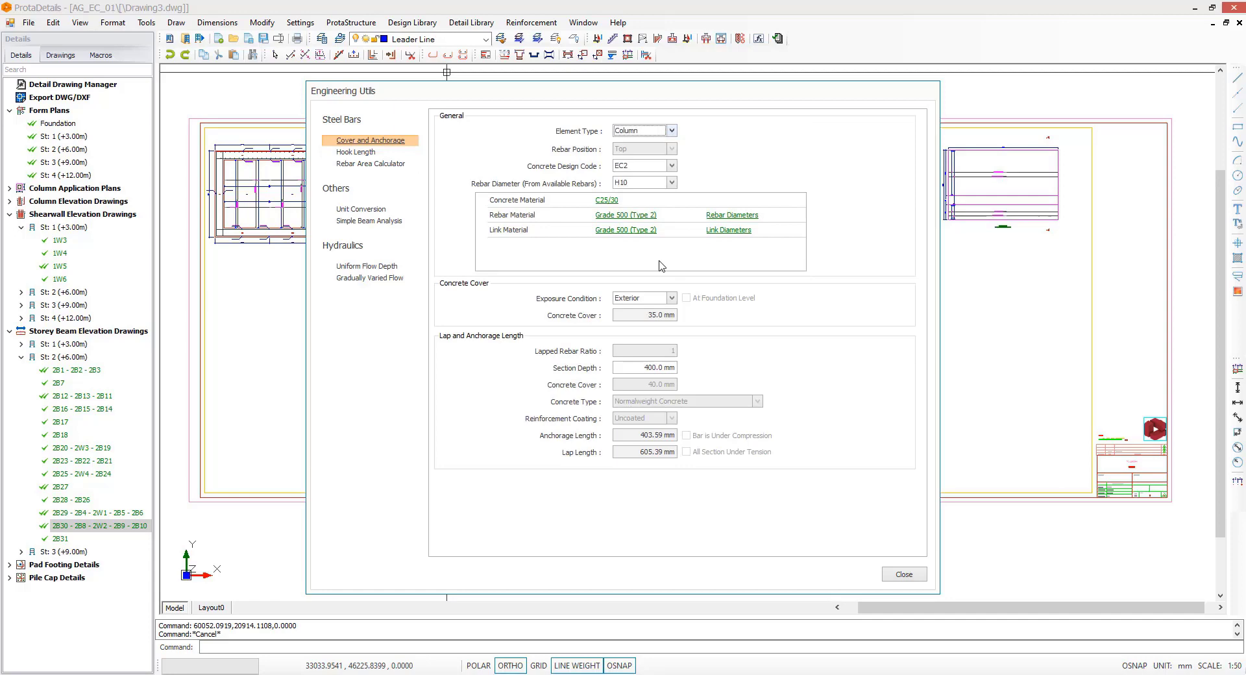
pyautogui.click(667, 166)
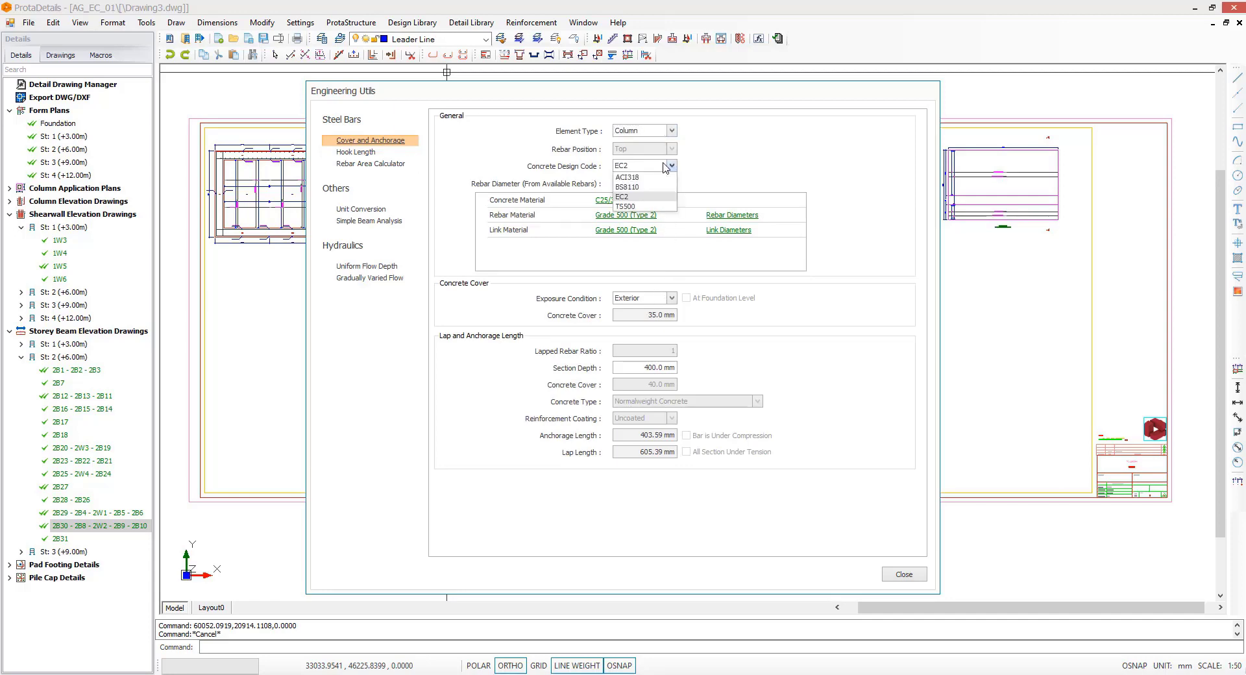
pyautogui.click(738, 170)
pyautogui.click(358, 153)
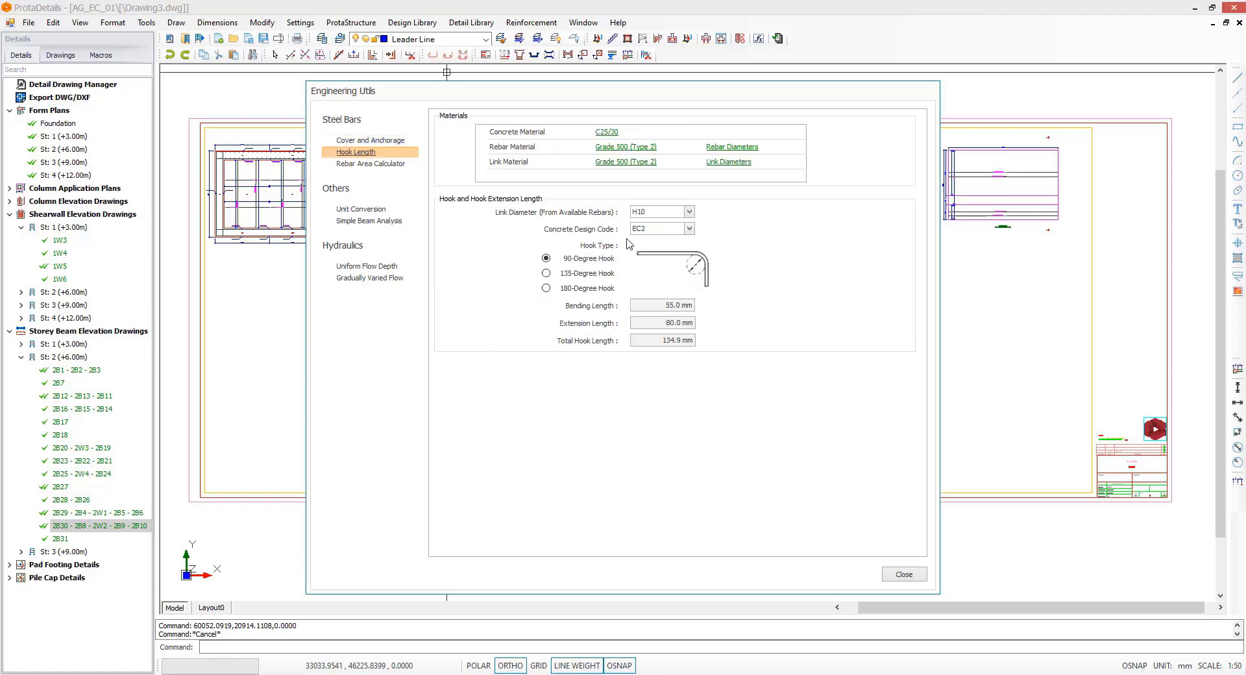
# Step: Calculate the provided steel area in the Rebar Area Calculator with H16 as the selected rebar
pyautogui.click(370, 164)
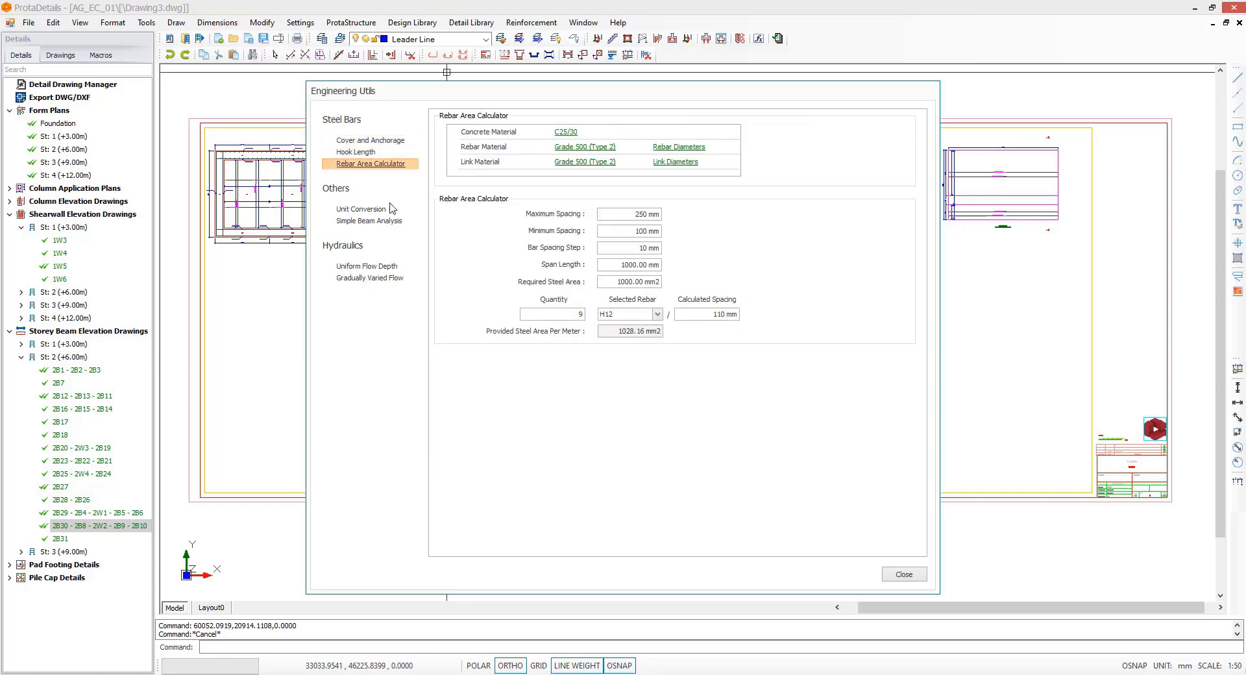
pyautogui.click(645, 316)
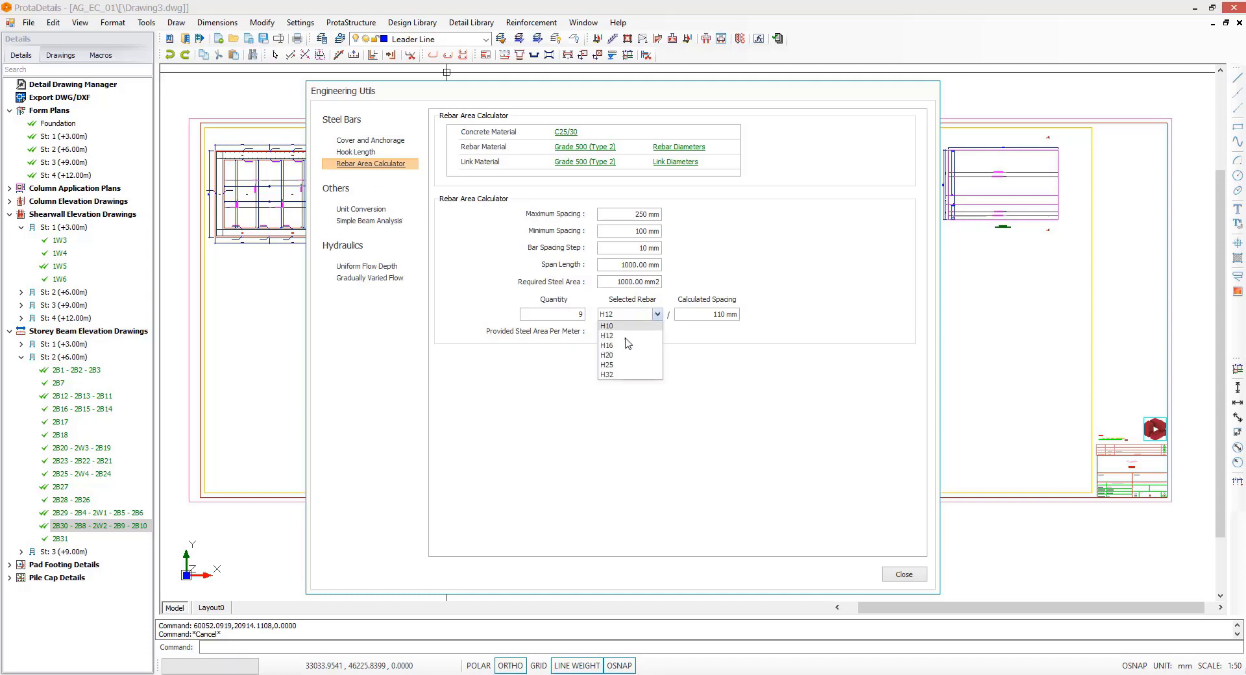
pyautogui.click(623, 353)
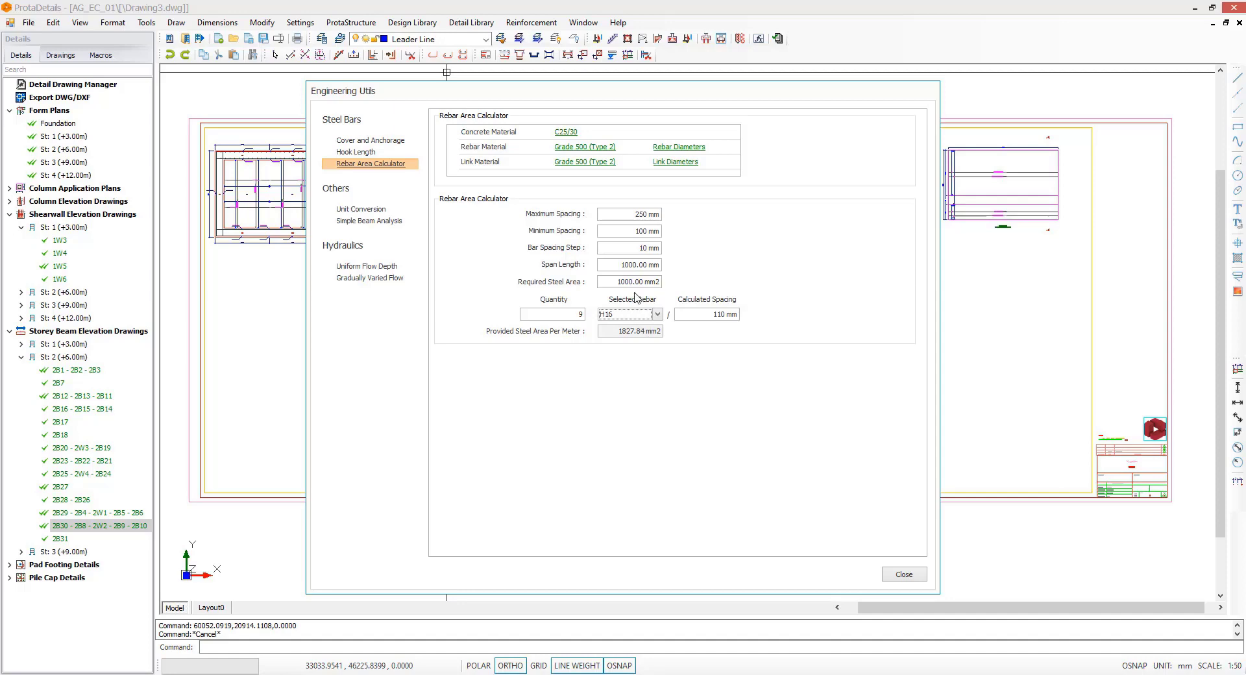
# Step: View the unit conversion utility and analyse the simple beam with the loading type Concentrated Load at Any Point
pyautogui.click(355, 209)
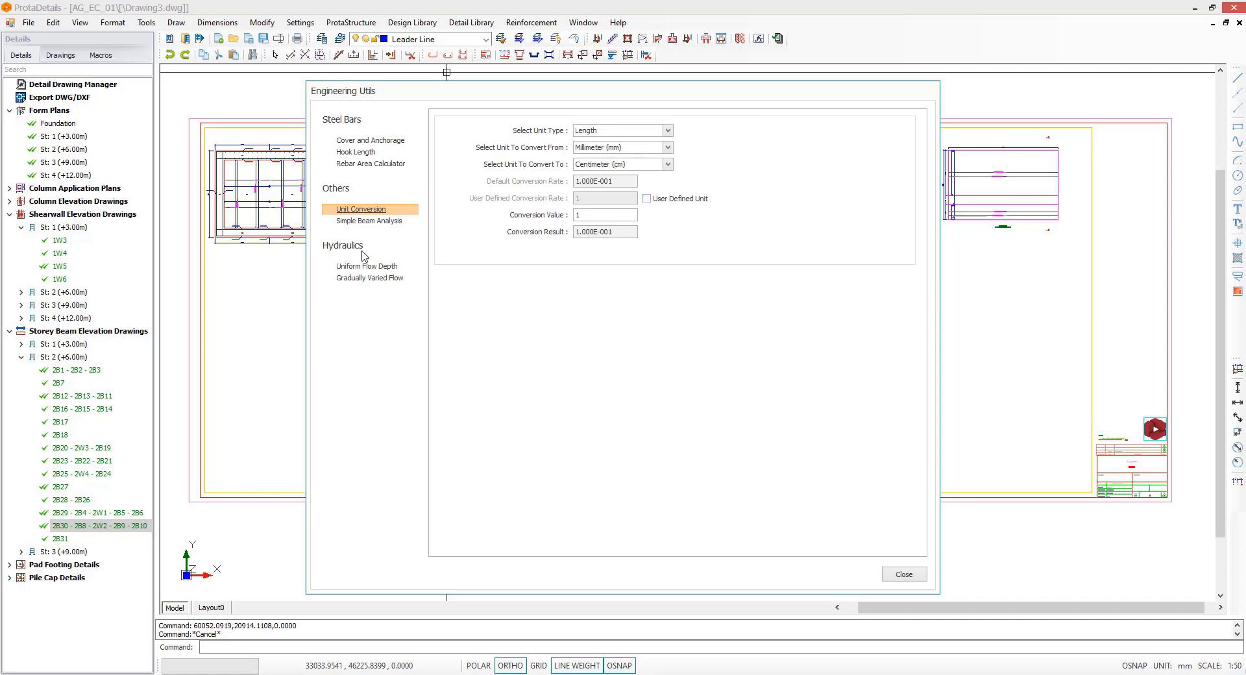
pyautogui.click(362, 221)
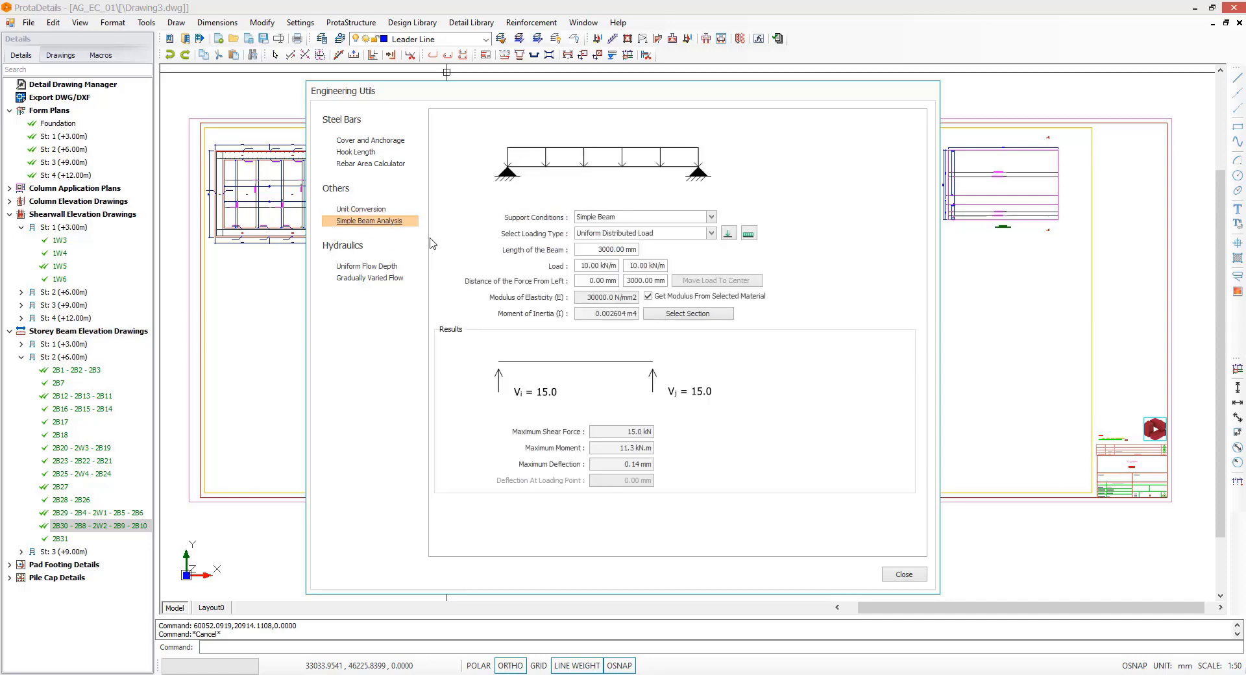
pyautogui.click(712, 234)
pyautogui.click(660, 254)
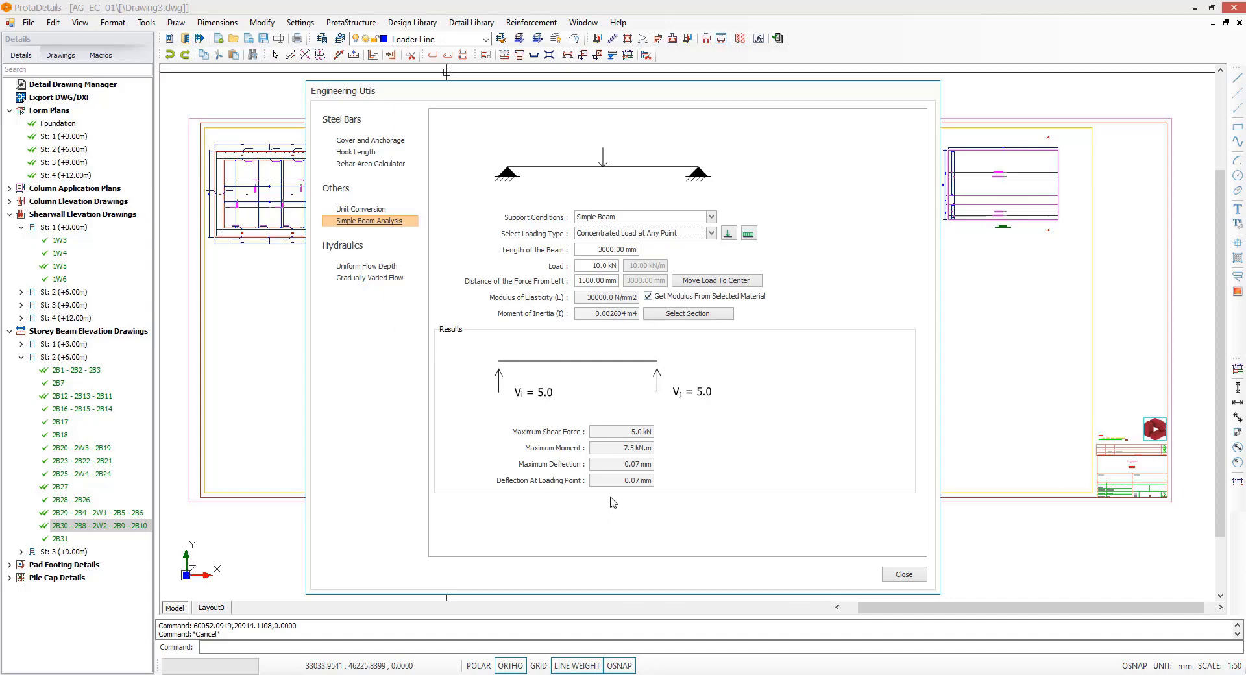
# Step: View the uniform flow depth results, calculate the gradually varied flow profile for the rectangular section with its tabular results, and close the utilities
pyautogui.click(361, 266)
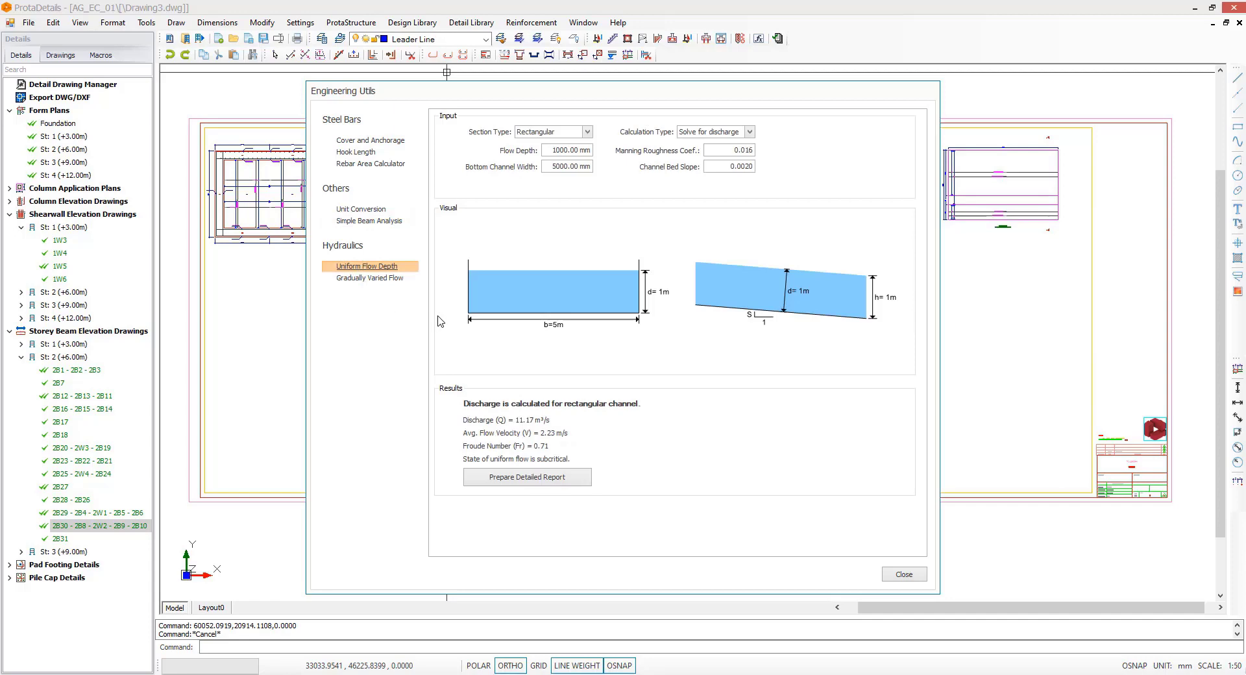
pyautogui.click(367, 278)
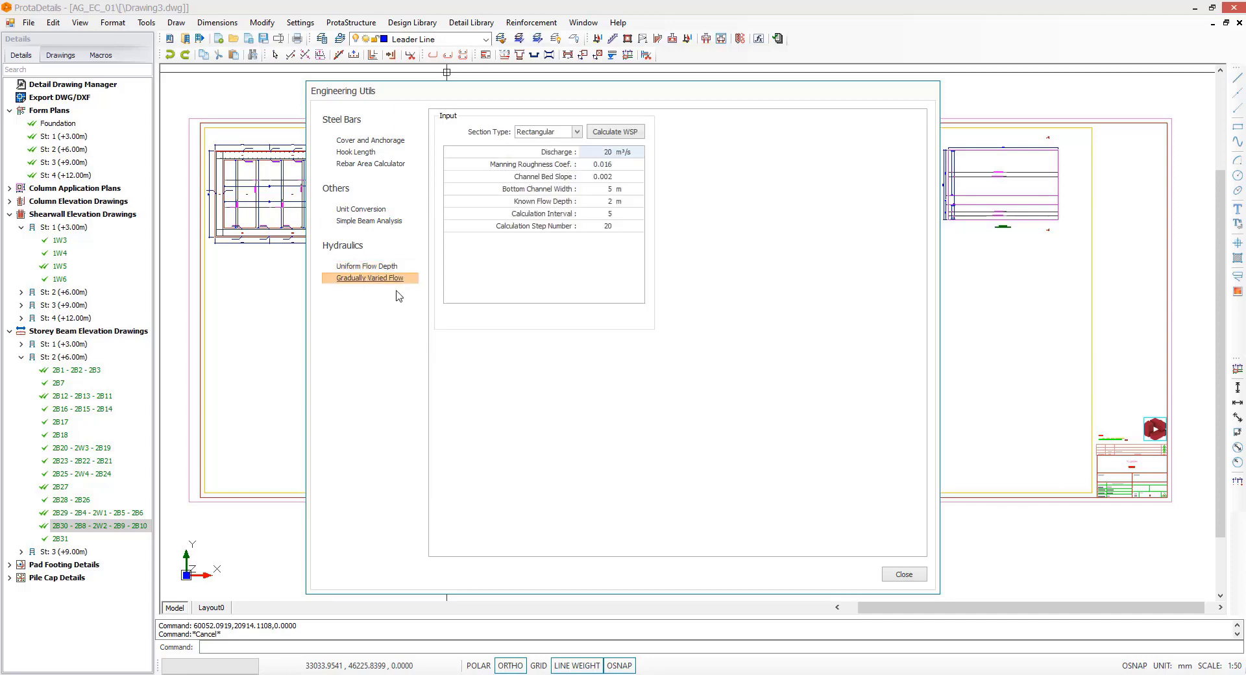
pyautogui.click(633, 133)
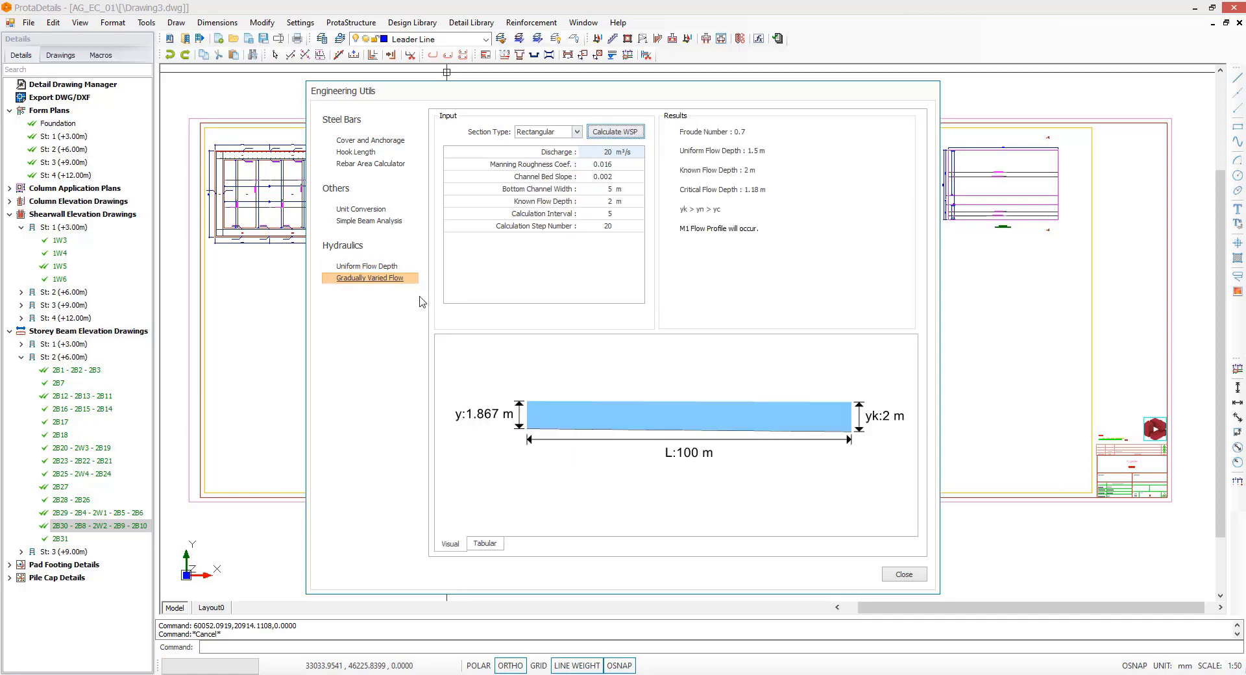
pyautogui.click(481, 547)
pyautogui.click(902, 575)
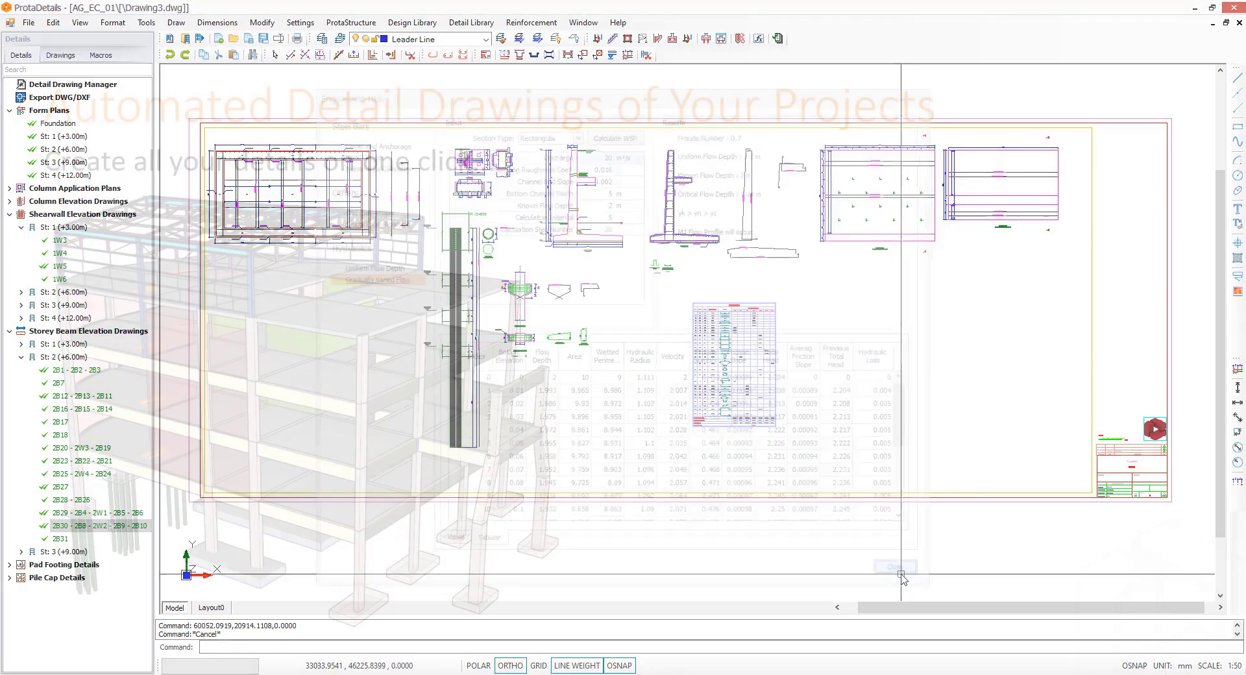